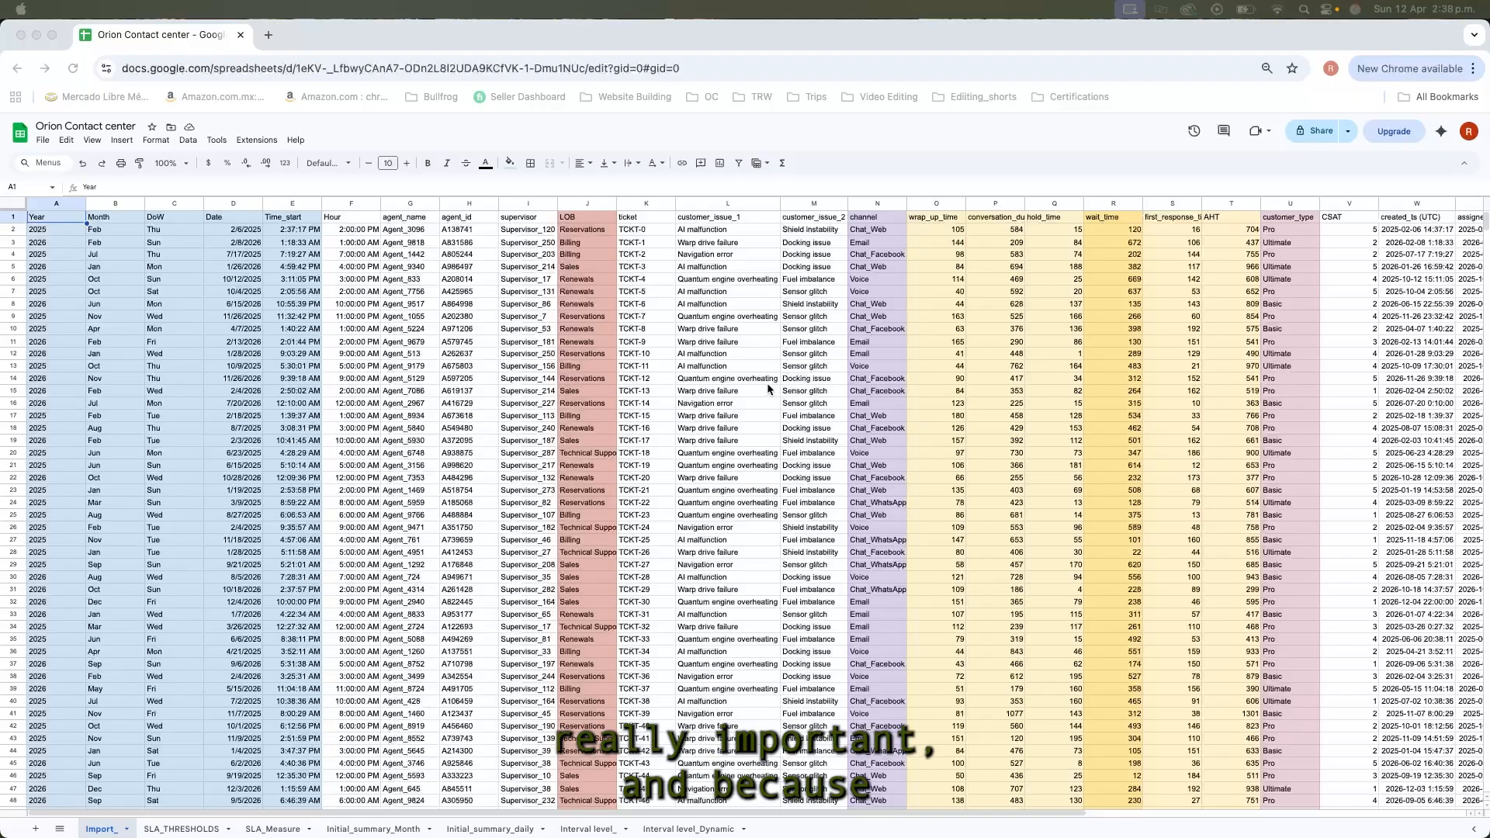
Fill the header row cells A1:AF1 of the Import_ sheet with dark purple.
{"action": "scroll", "coordinate": [767, 383], "scroll_direction": "right", "scroll_amount": 2}
{"action": "scroll", "coordinate": [768, 388], "scroll_direction": "right", "scroll_amount": 10}
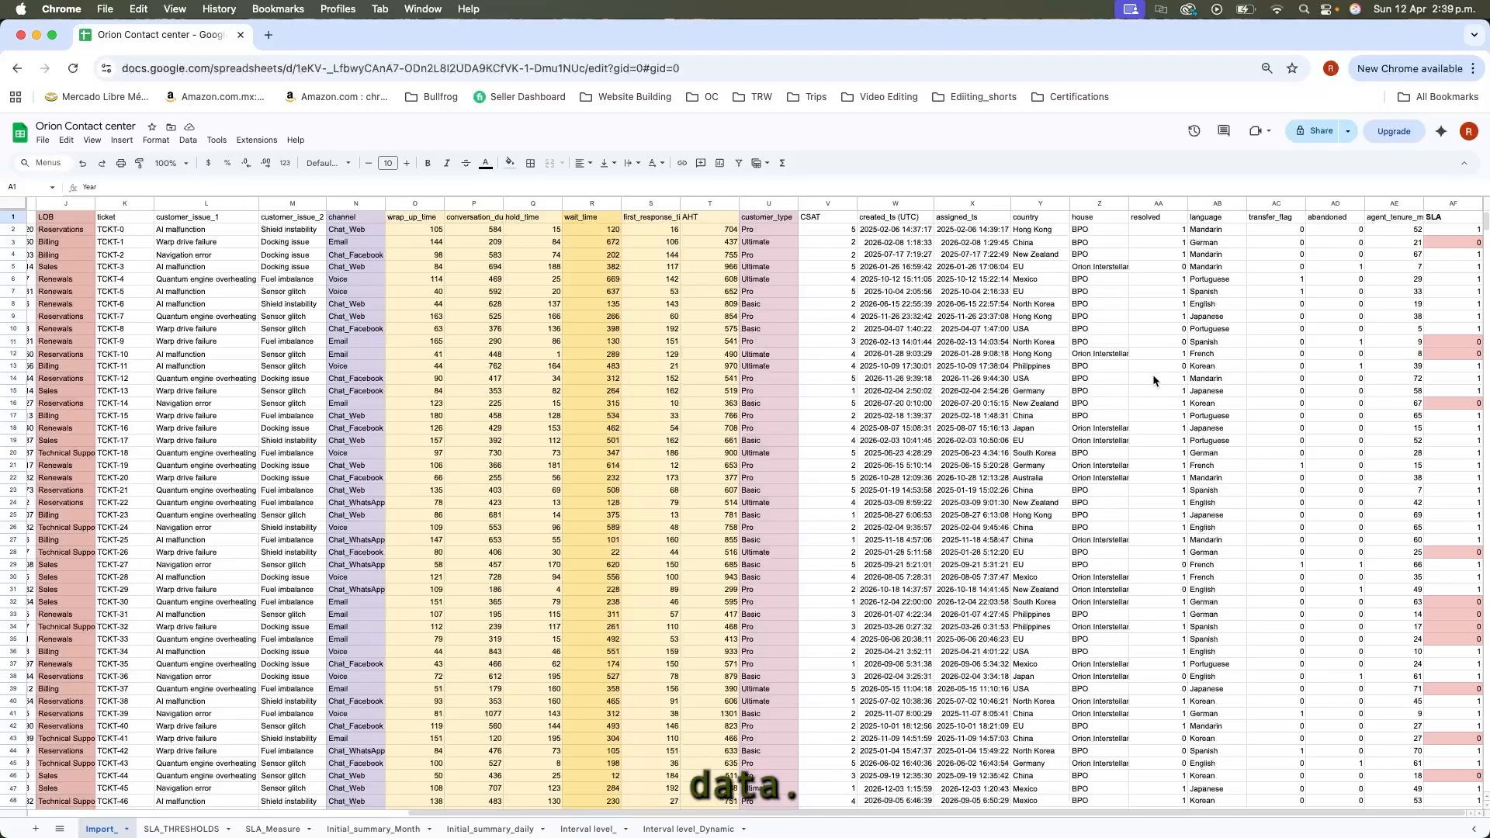
{"action": "left_click", "coordinate": [1287, 326]}
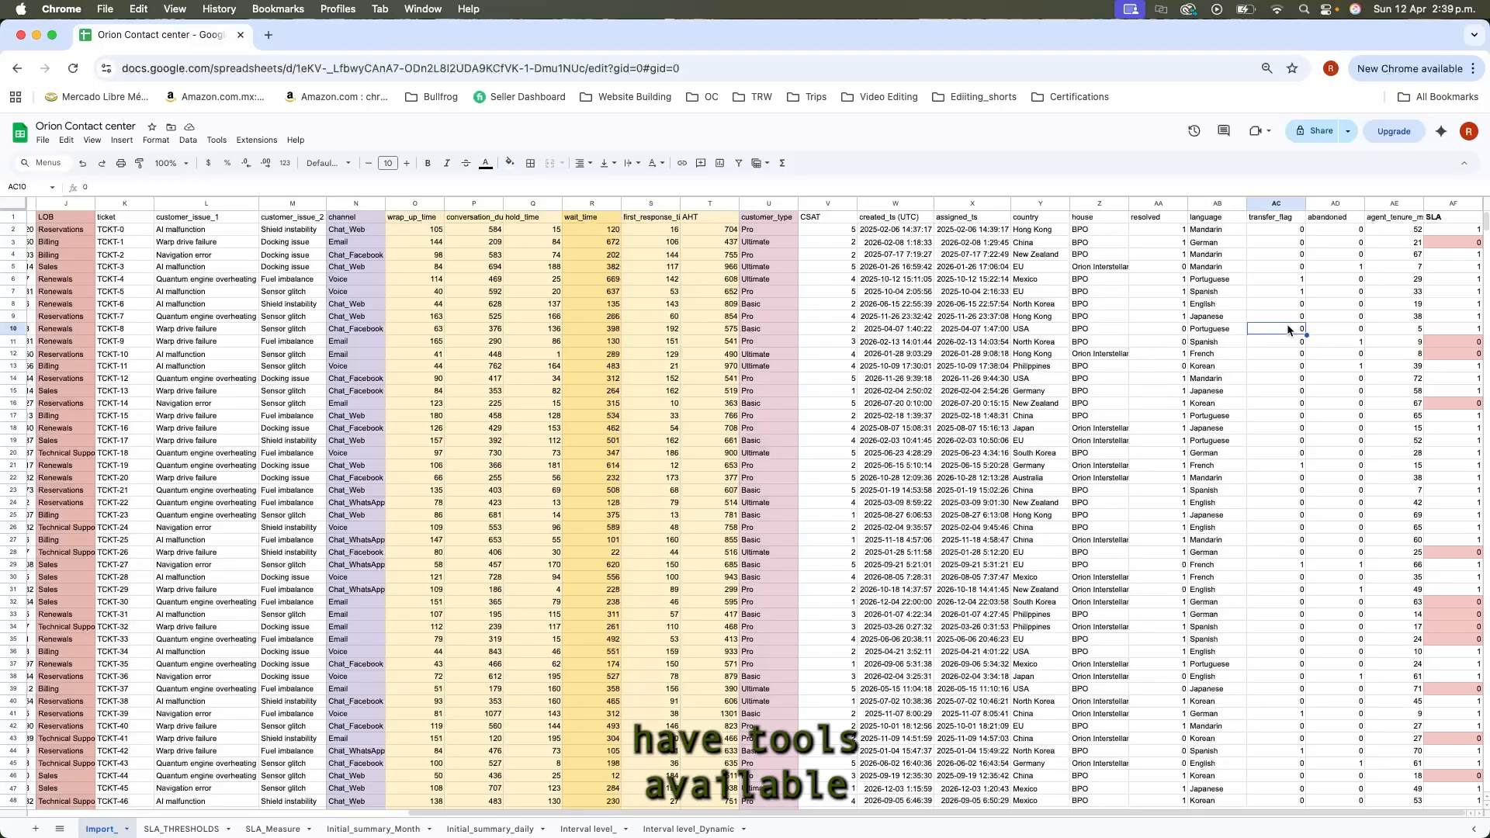
{"action": "key", "text": "super+Home"}
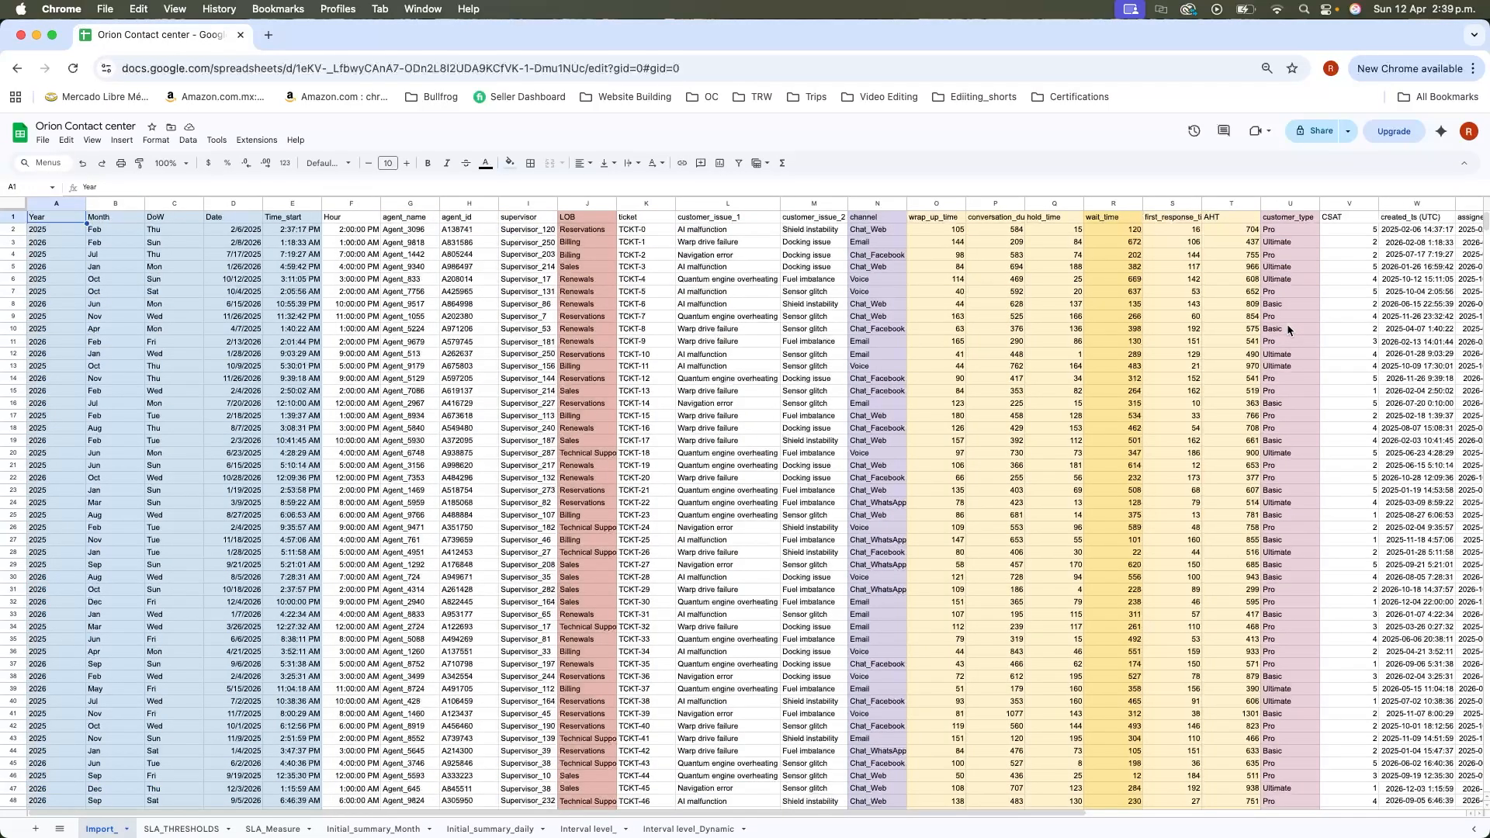
{"action": "key", "text": "super+shift+Right"}
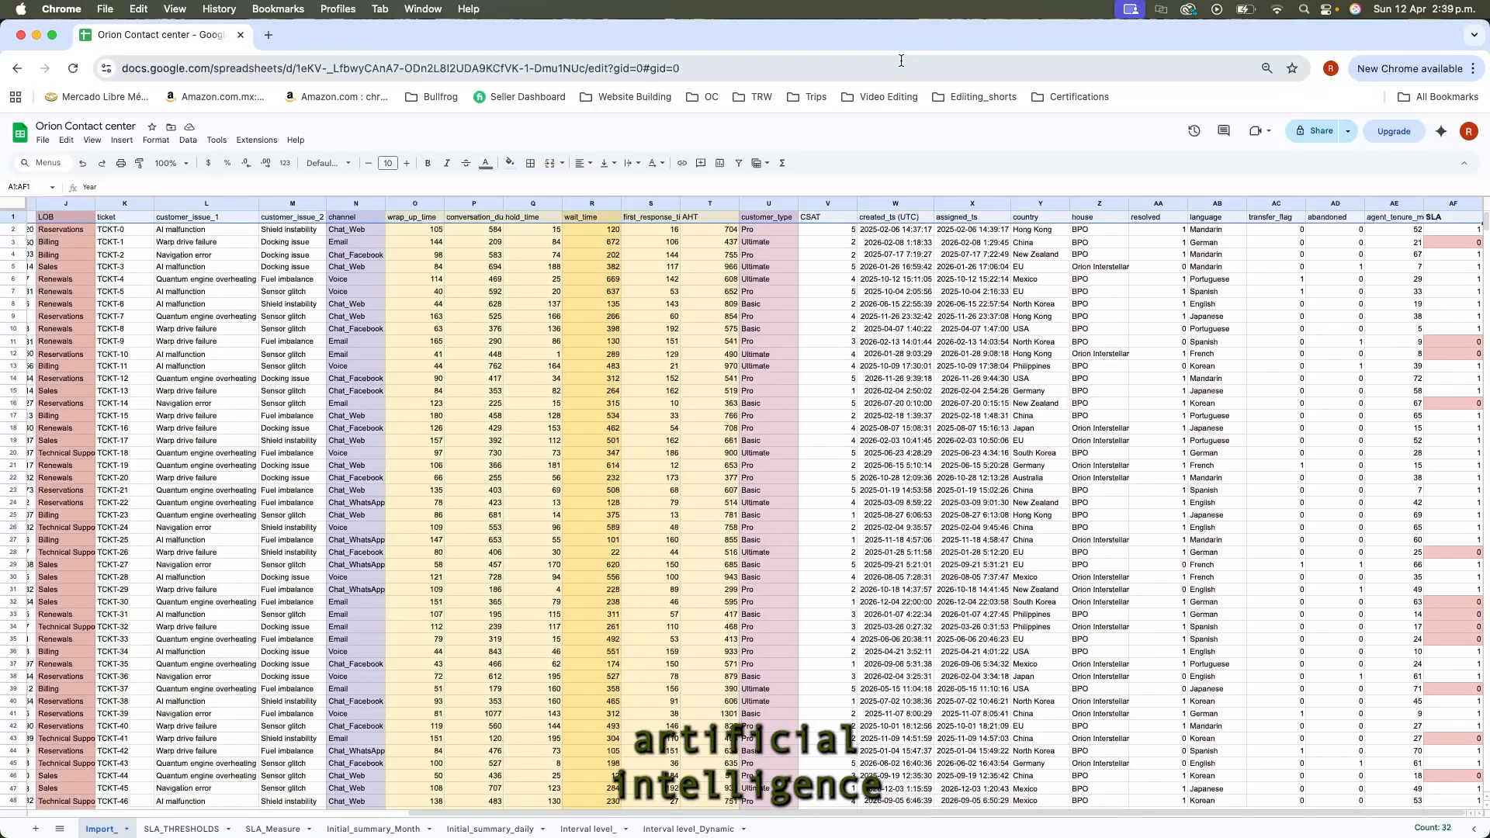
{"action": "left_click", "coordinate": [510, 163]}
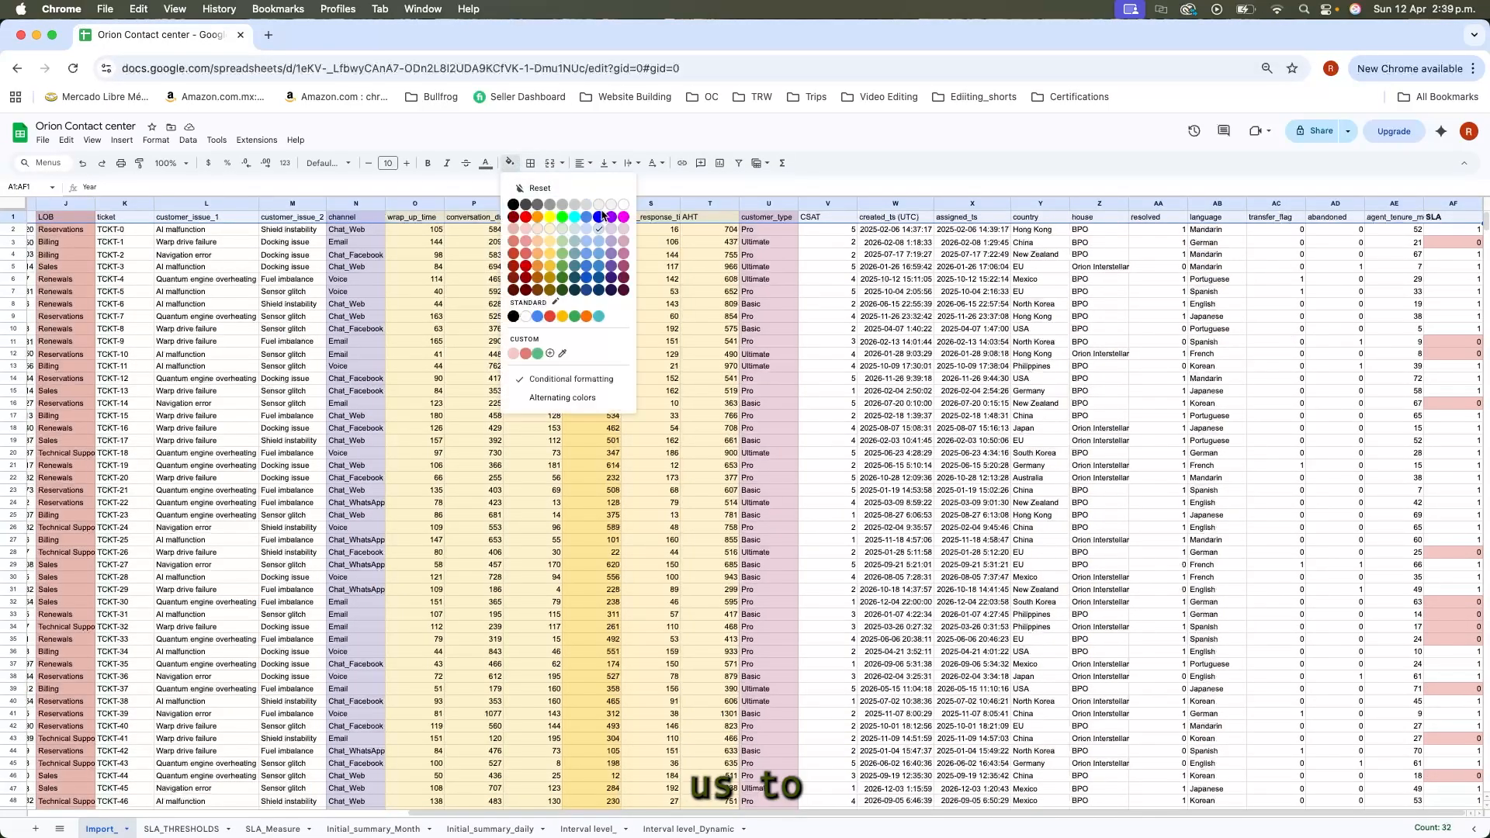
{"action": "left_click", "coordinate": [609, 264]}
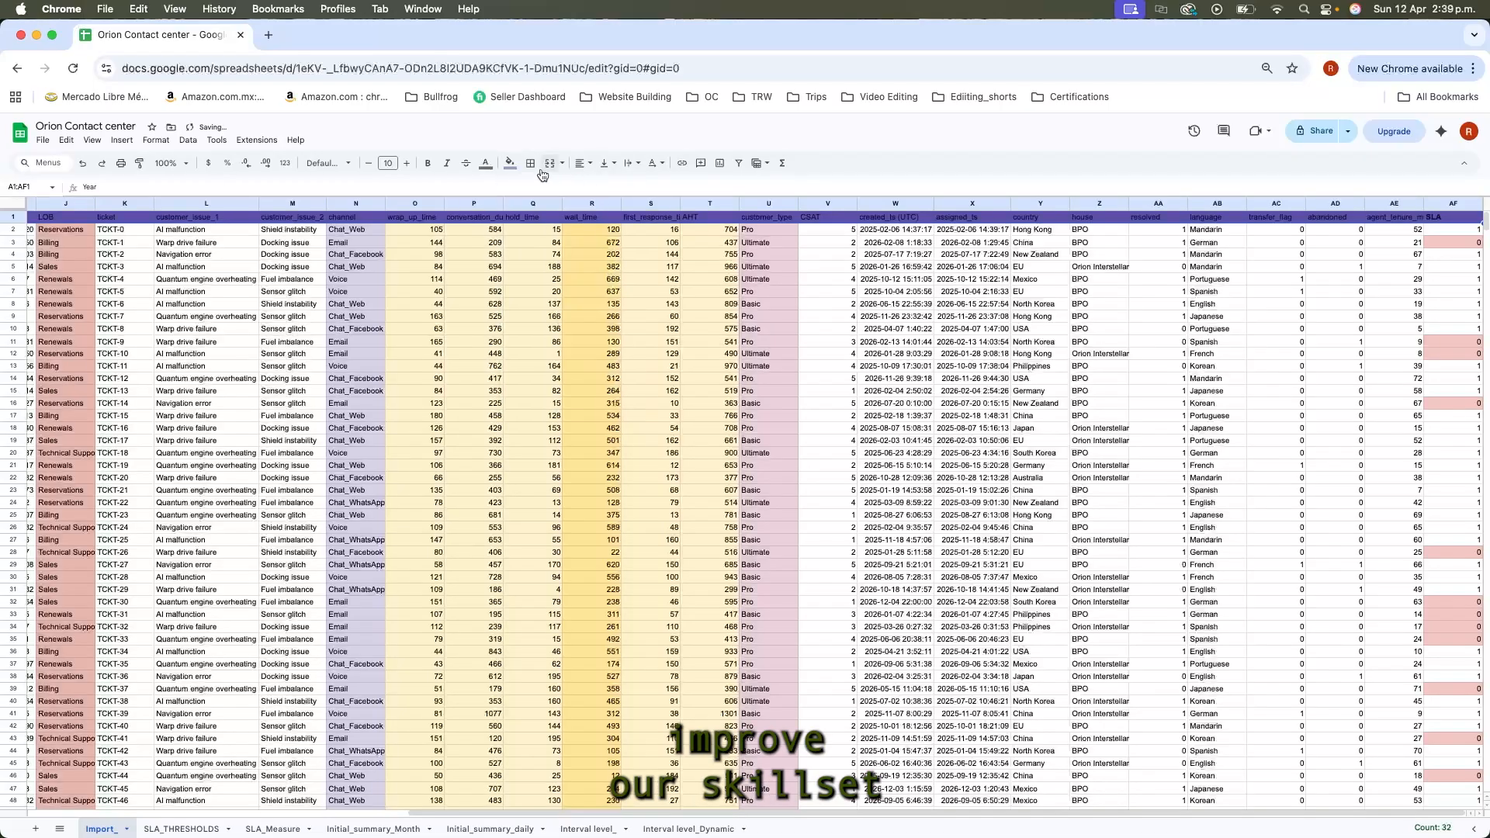
Make the header row text white and bold, and set its font size to 13.
{"action": "left_click", "coordinate": [486, 163]}
{"action": "left_click", "coordinate": [603, 213]}
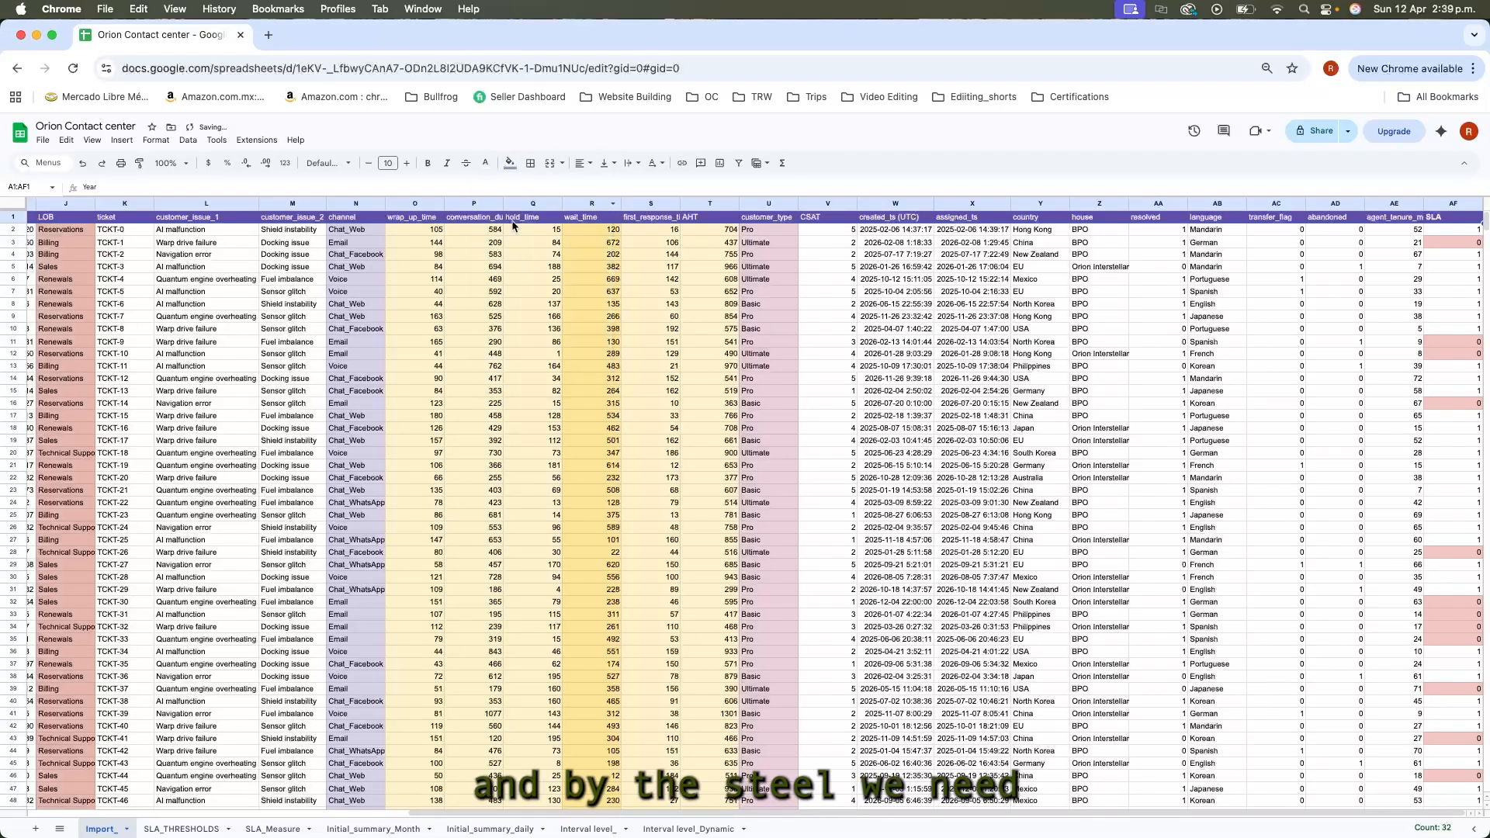
{"action": "left_click", "coordinate": [428, 163]}
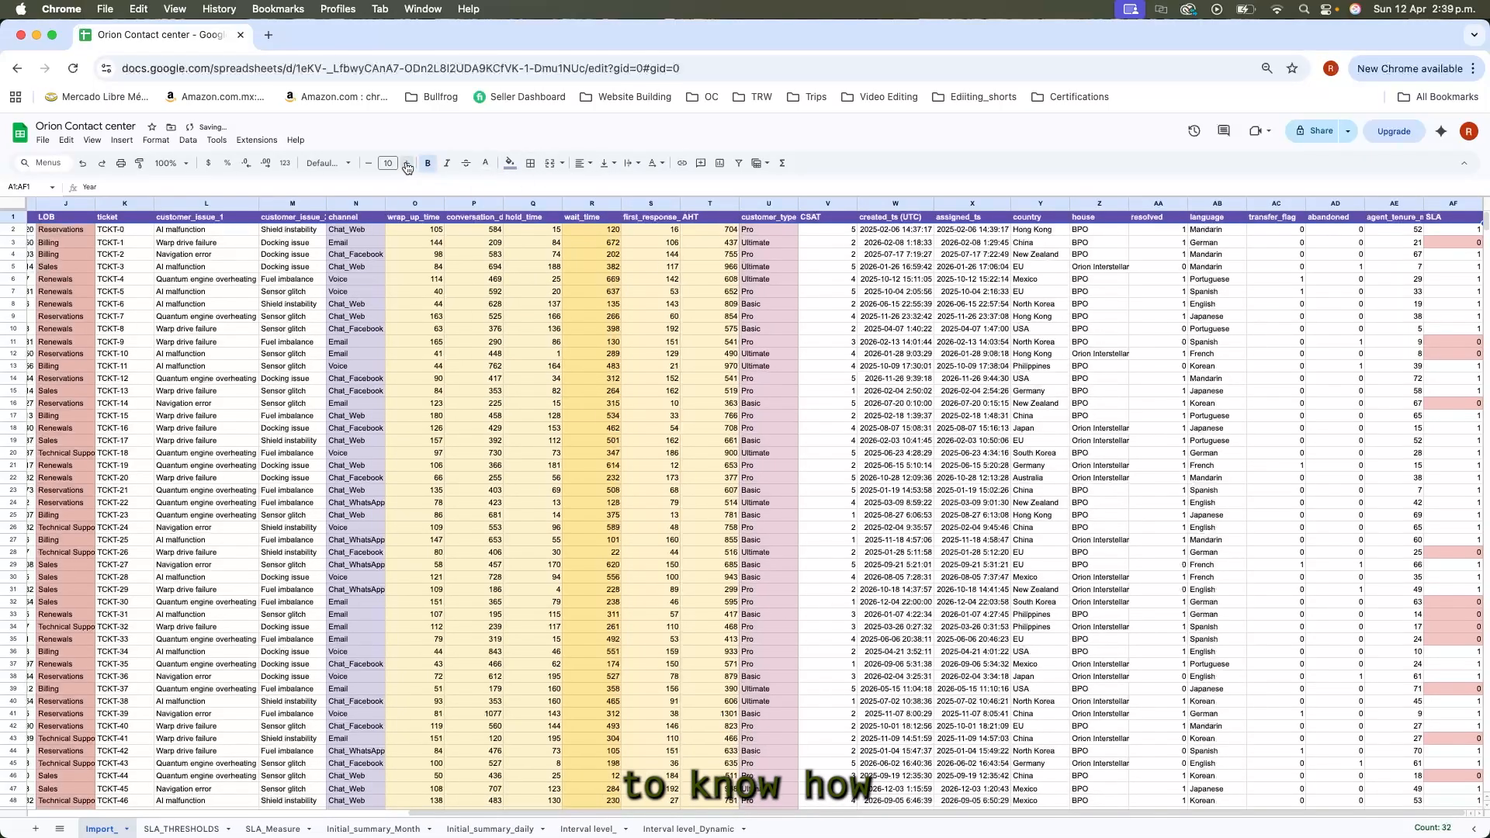
{"action": "left_click", "coordinate": [407, 163]}
{"action": "left_click", "coordinate": [406, 163]}
{"action": "left_click", "coordinate": [256, 269]}
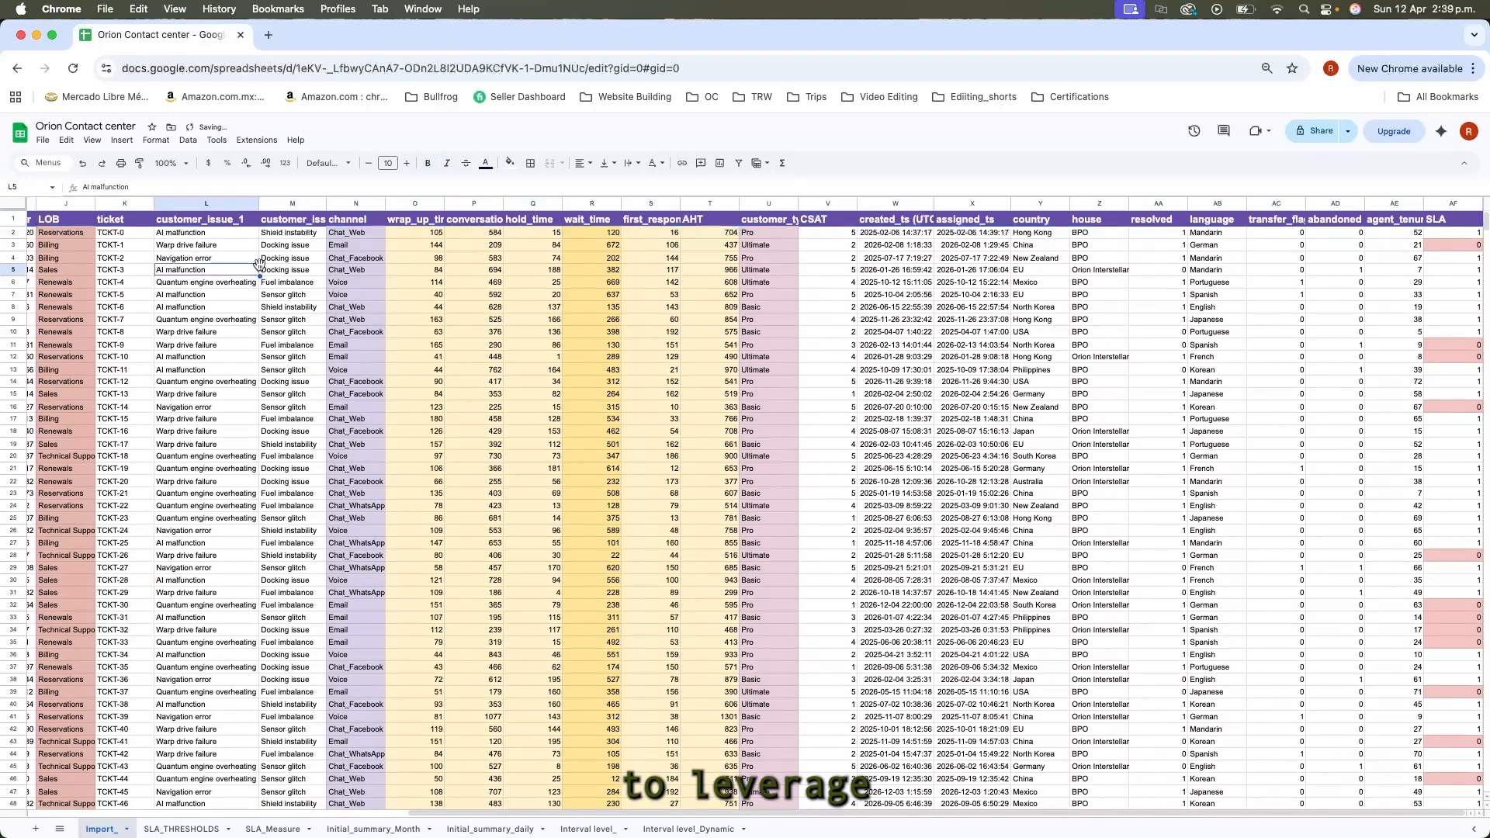
Auto-fit the widths of columns A to AF to their contents, waiting for the page to respond.
{"action": "scroll", "coordinate": [259, 267], "scroll_direction": "left", "scroll_amount": 10}
{"action": "left_click", "coordinate": [67, 200]}
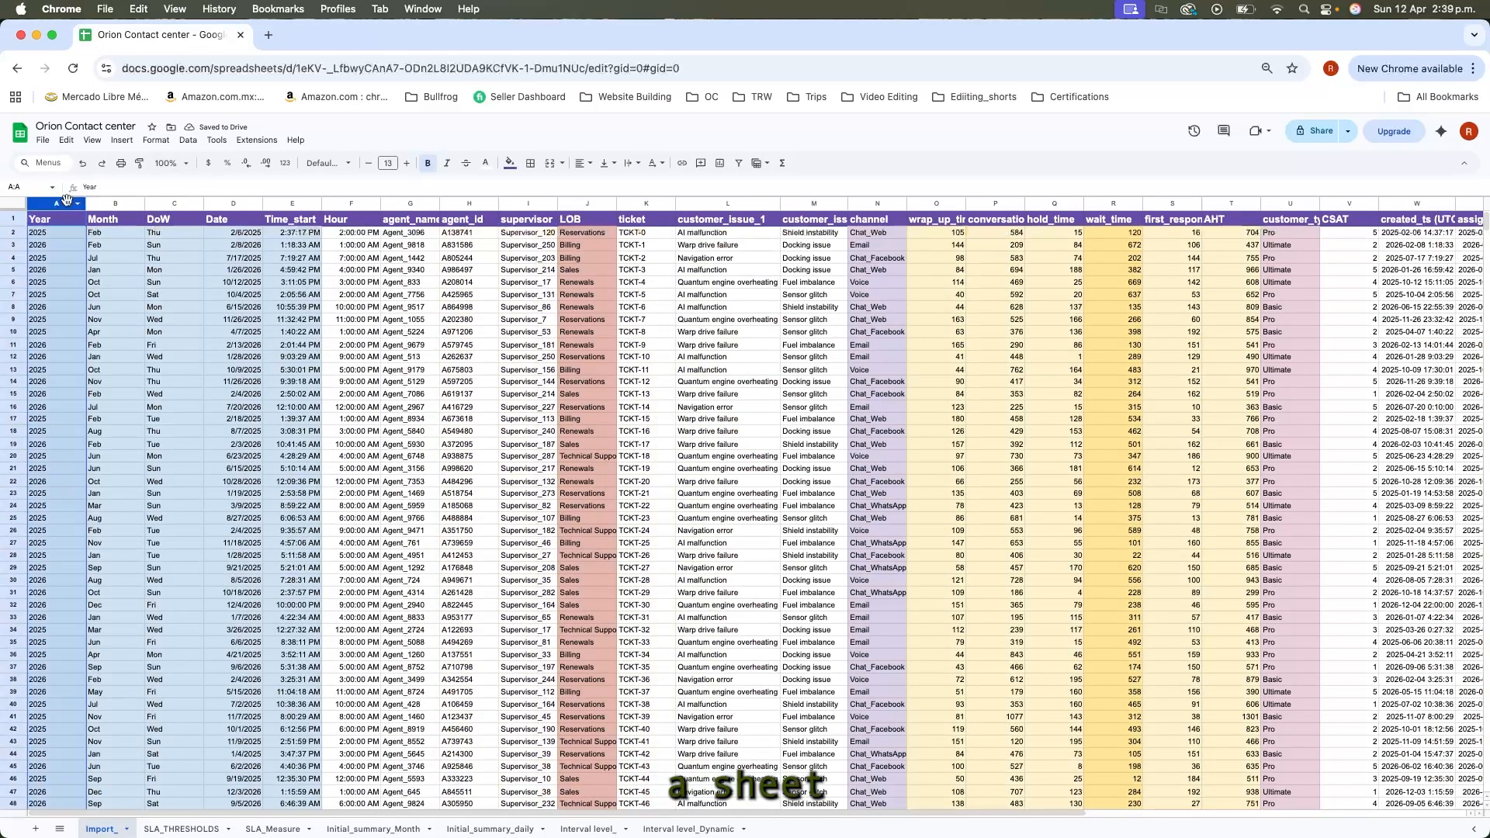
{"action": "key", "text": "super+shift+Right"}
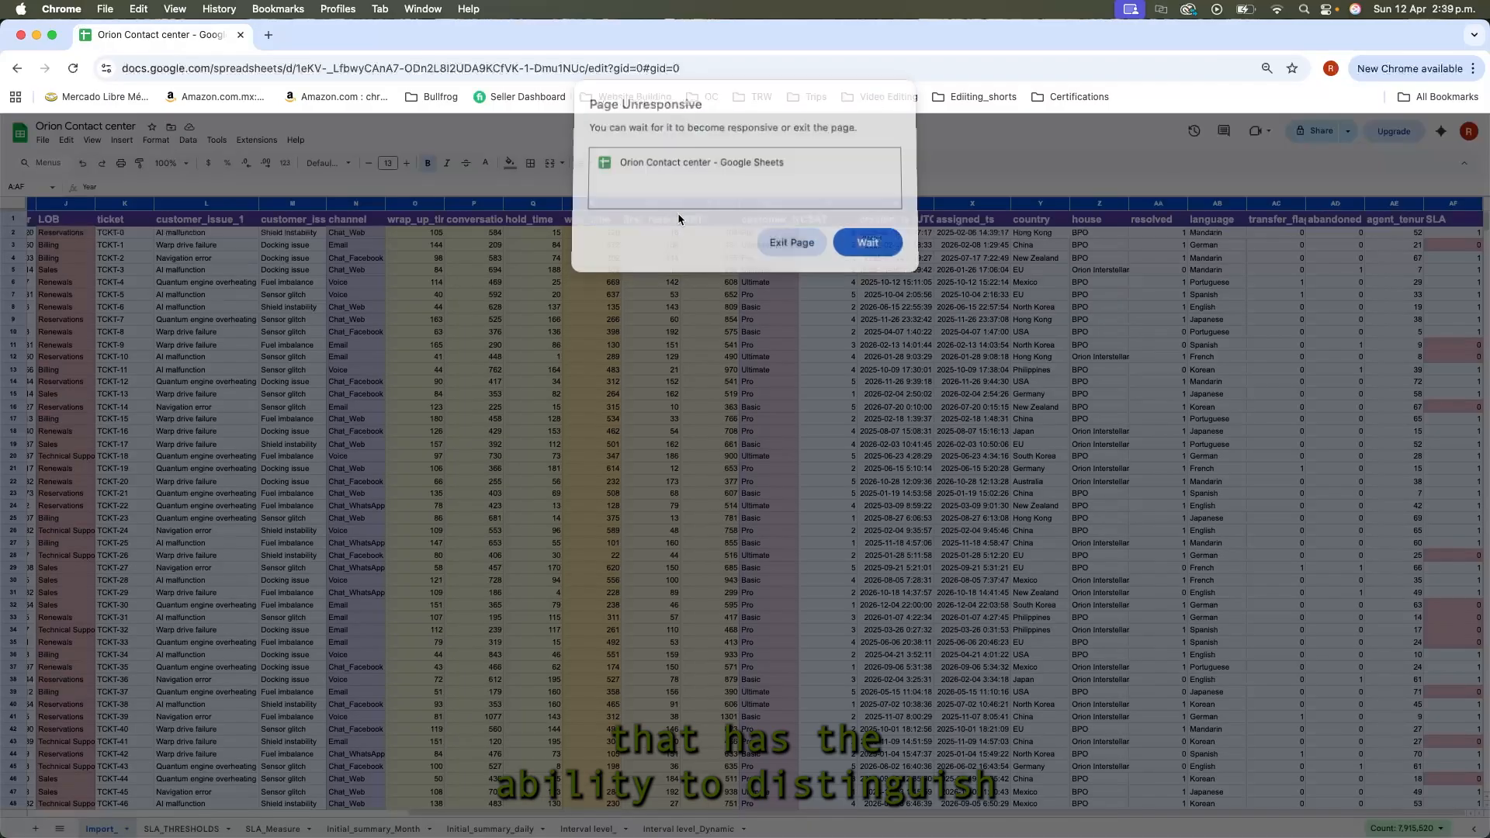
{"action": "left_click", "coordinate": [901, 250]}
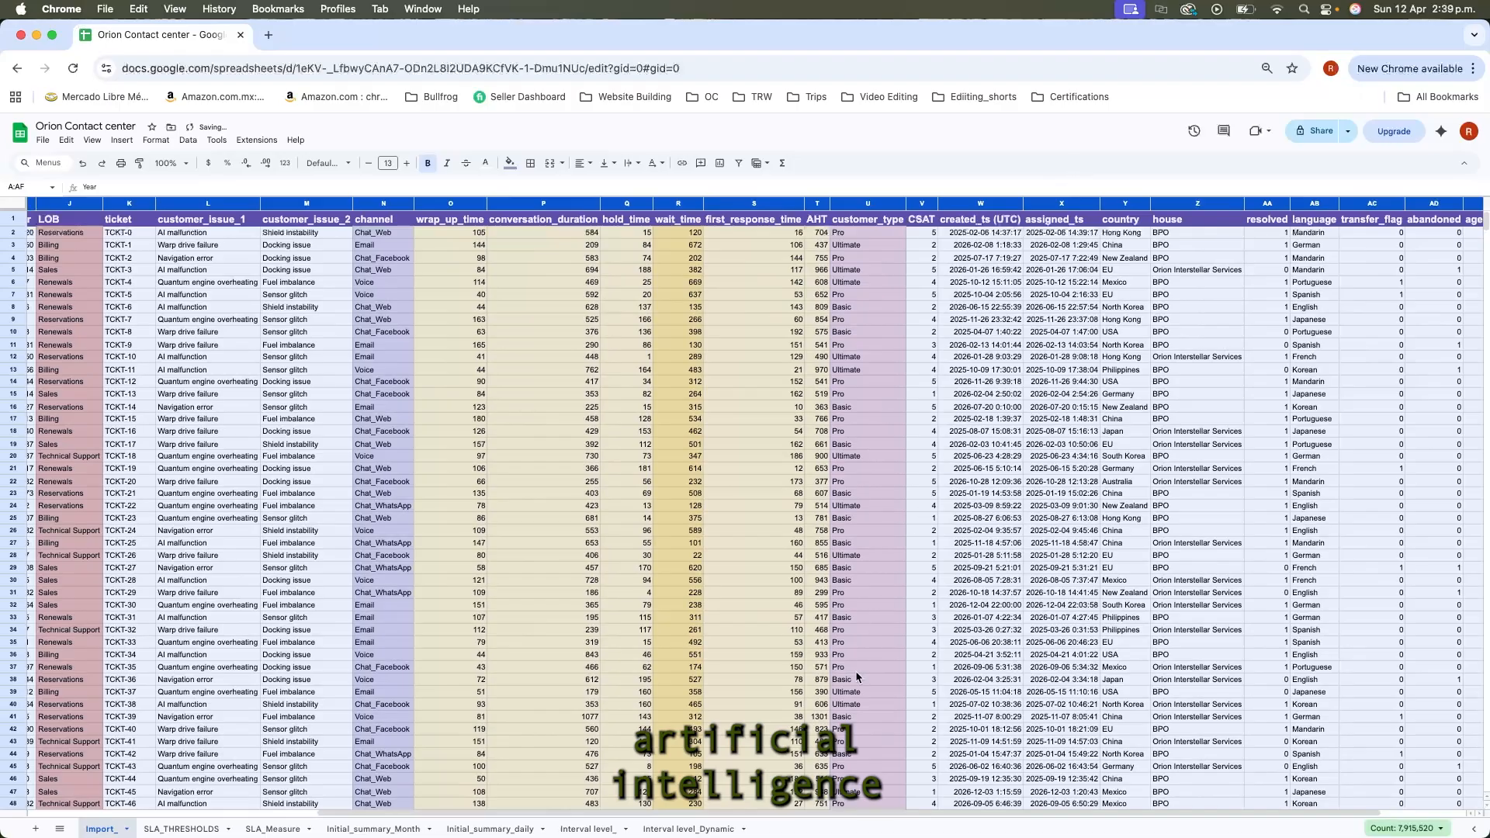
Set the sheet's zoom level to 125%.
{"action": "scroll", "coordinate": [909, 482], "scroll_direction": "right", "scroll_amount": 3}
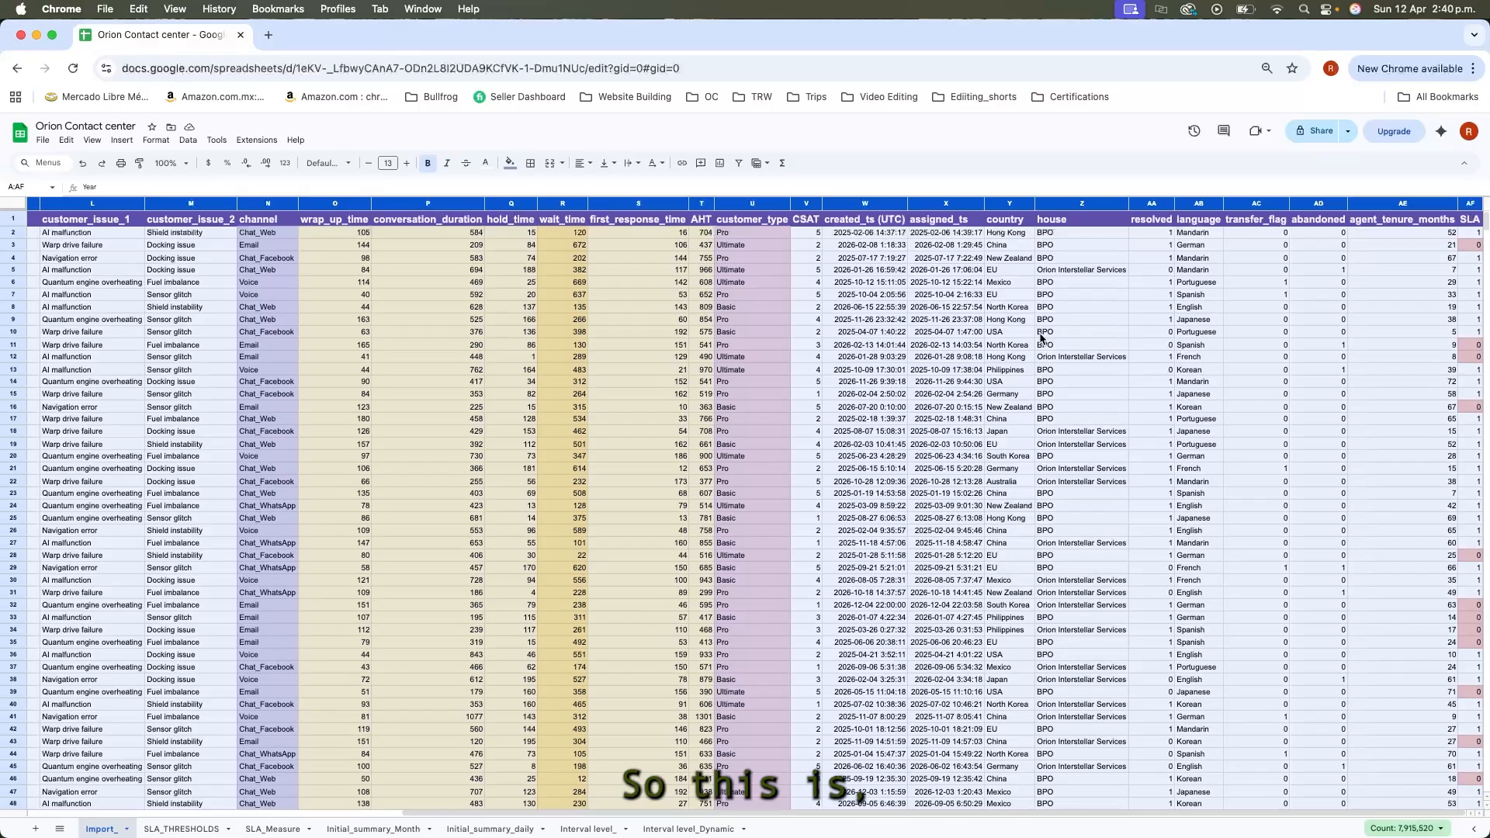
{"action": "scroll", "coordinate": [1011, 404], "scroll_direction": "left", "scroll_amount": 6}
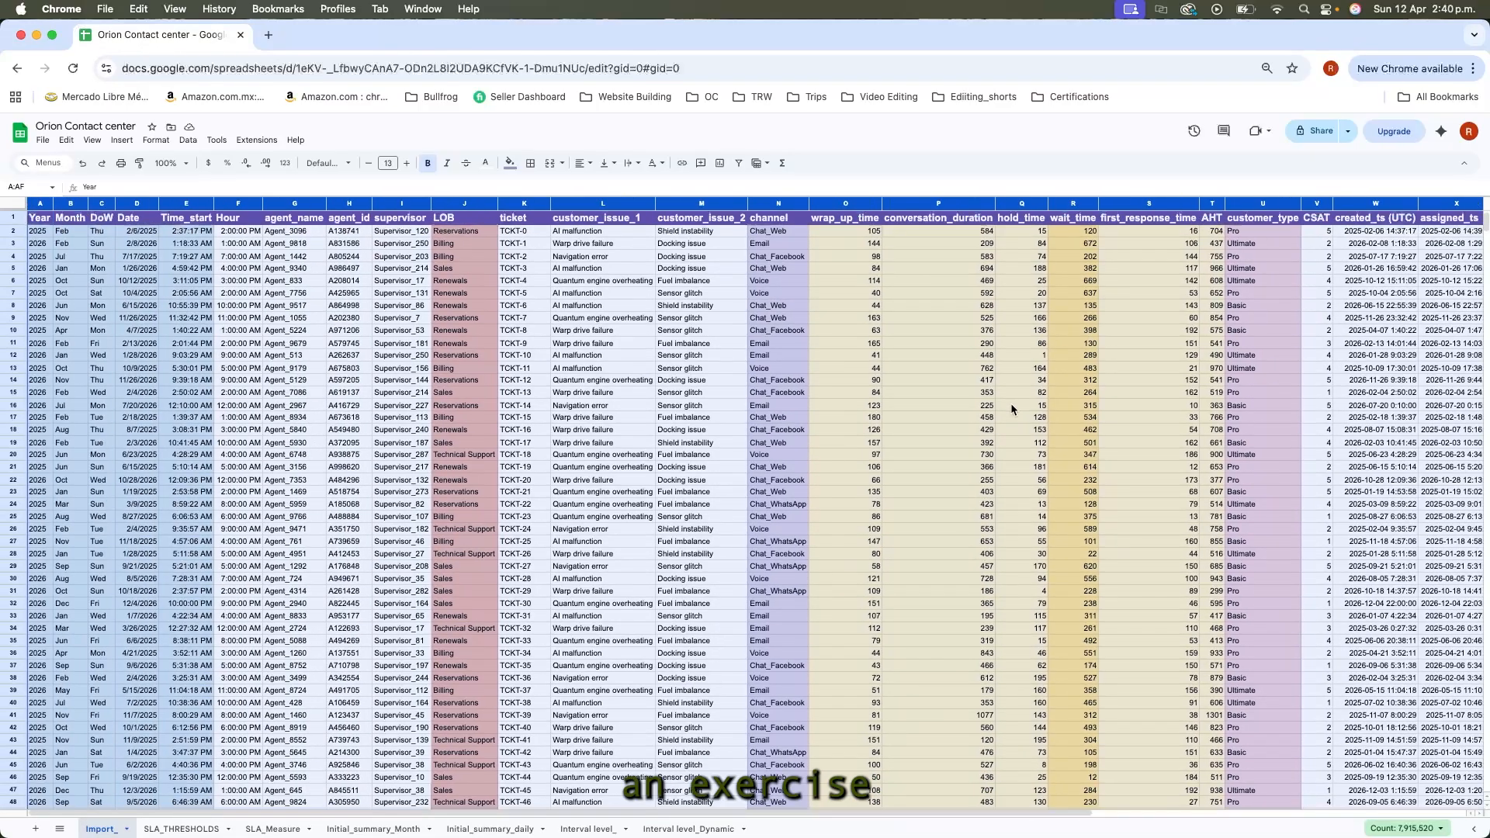
{"action": "left_click", "coordinate": [168, 163]}
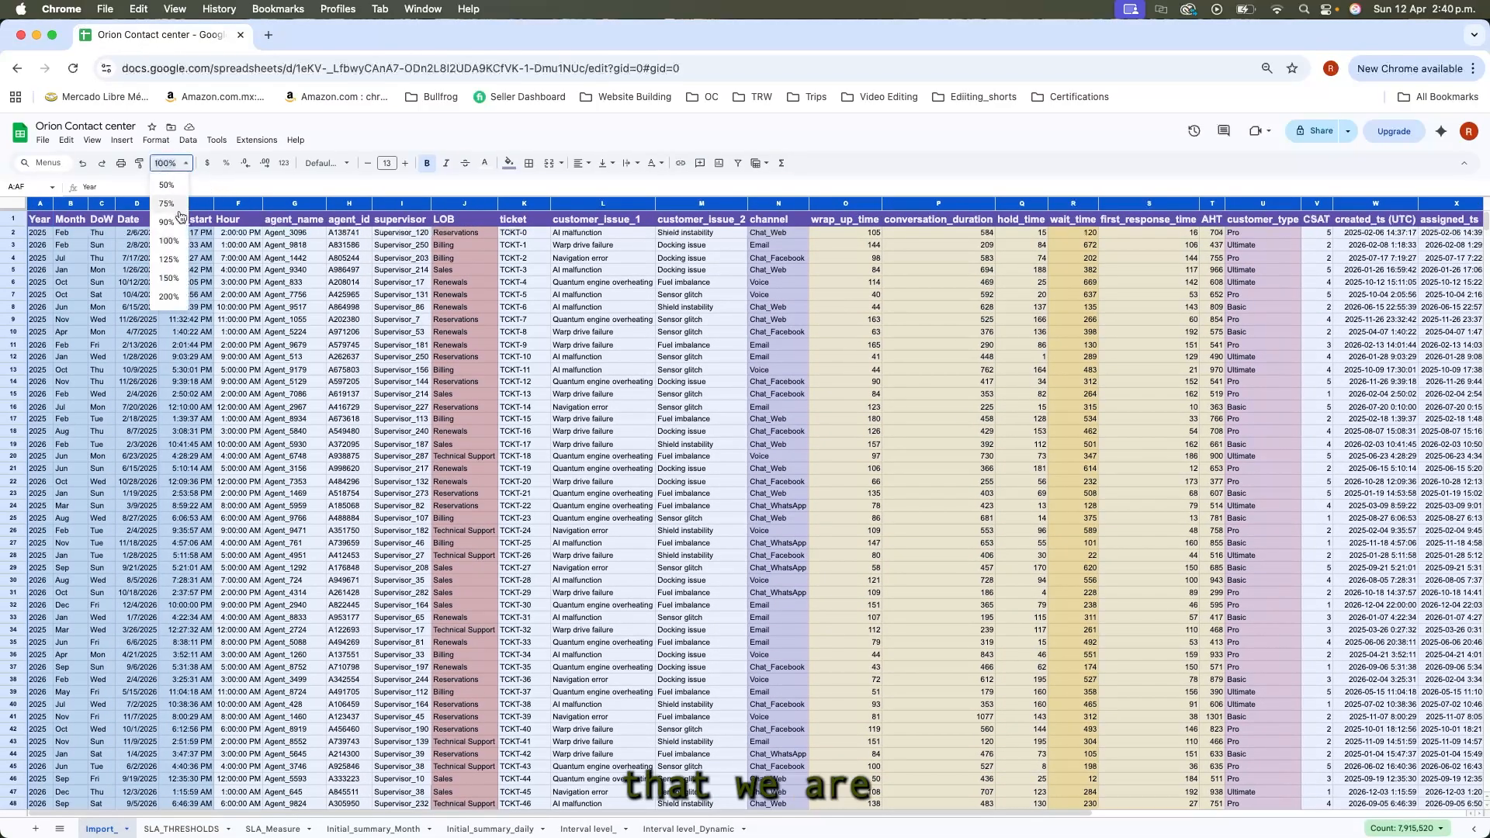
{"action": "left_click", "coordinate": [168, 259]}
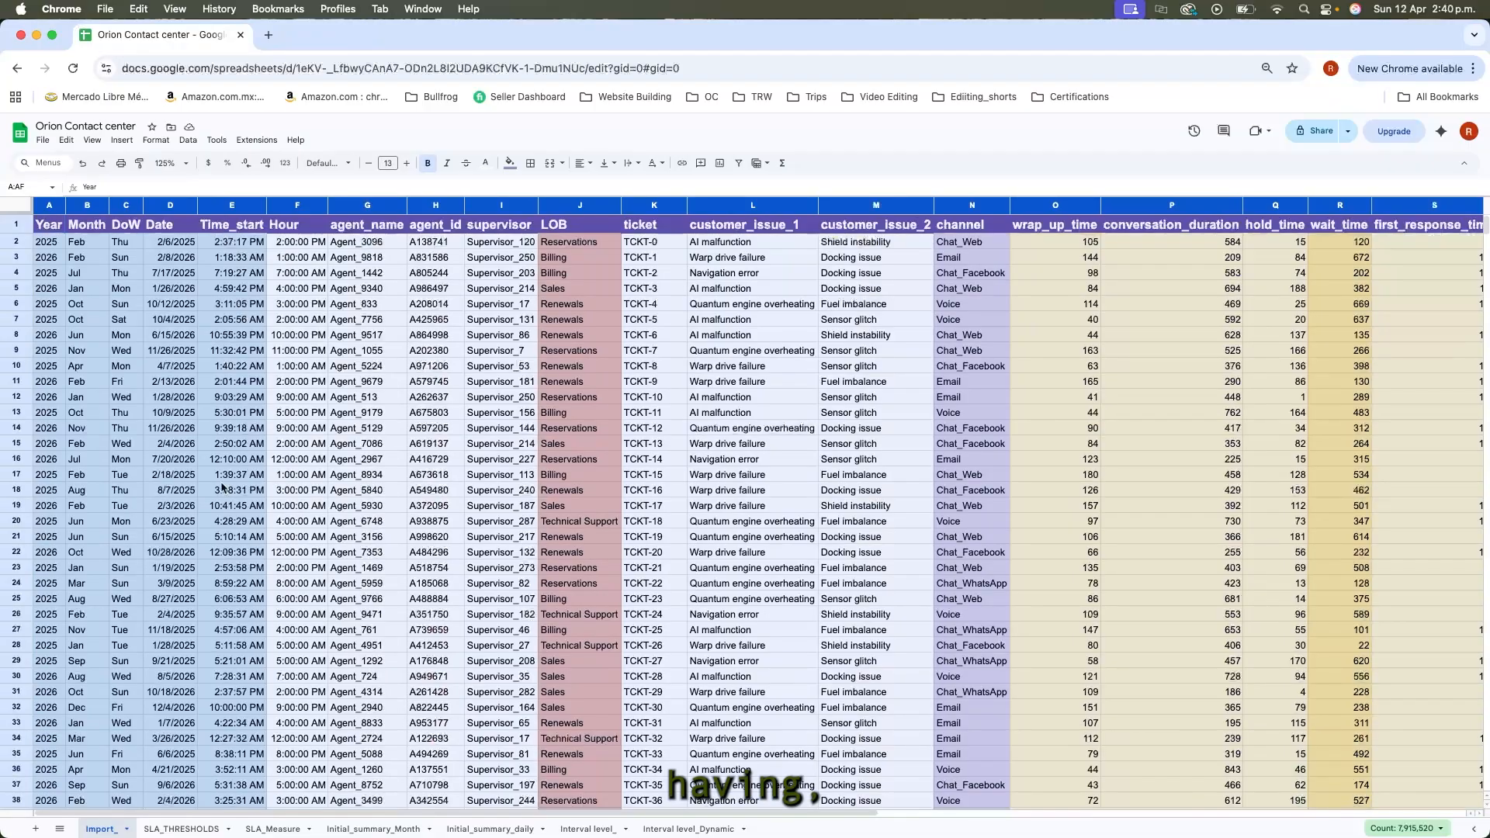
Review the ticket data columns, from the customer issues and channel through the handling times to SLA.
{"action": "scroll", "coordinate": [223, 486], "scroll_direction": "right", "scroll_amount": 5}
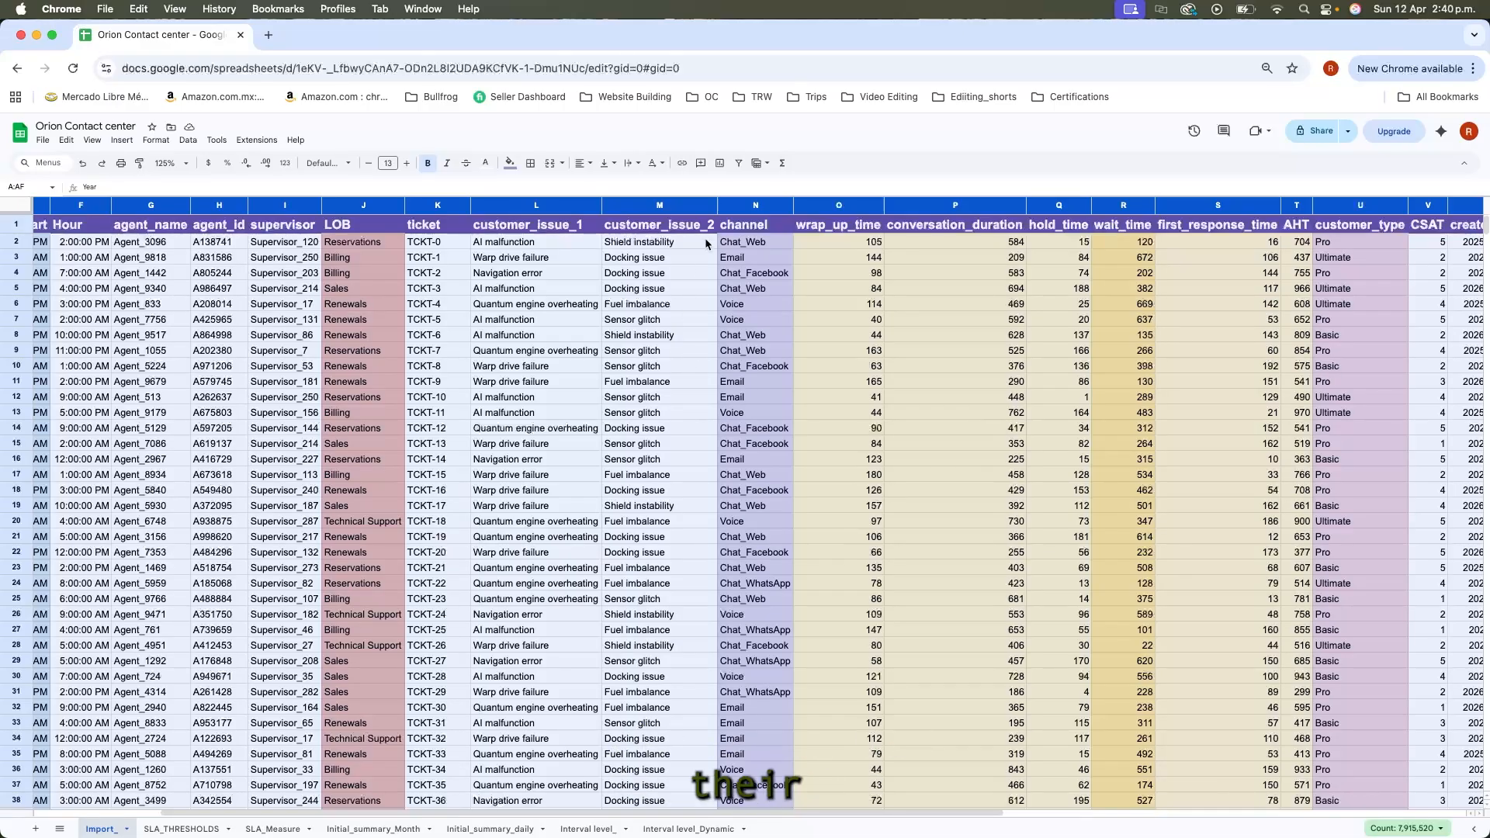
{"action": "left_click", "coordinate": [556, 246]}
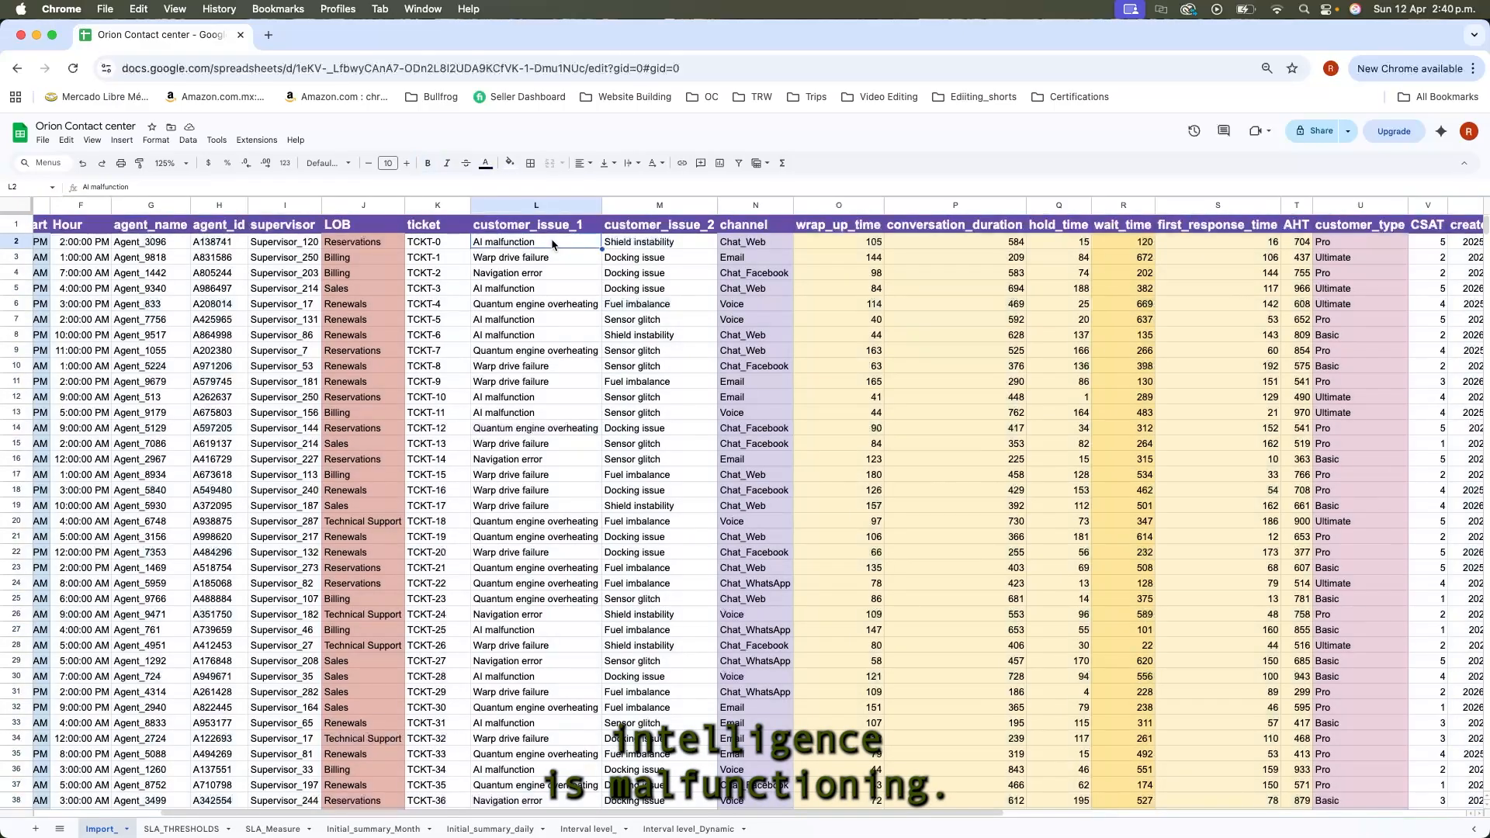
{"action": "scroll", "coordinate": [553, 723], "scroll_direction": "left", "scroll_amount": 3}
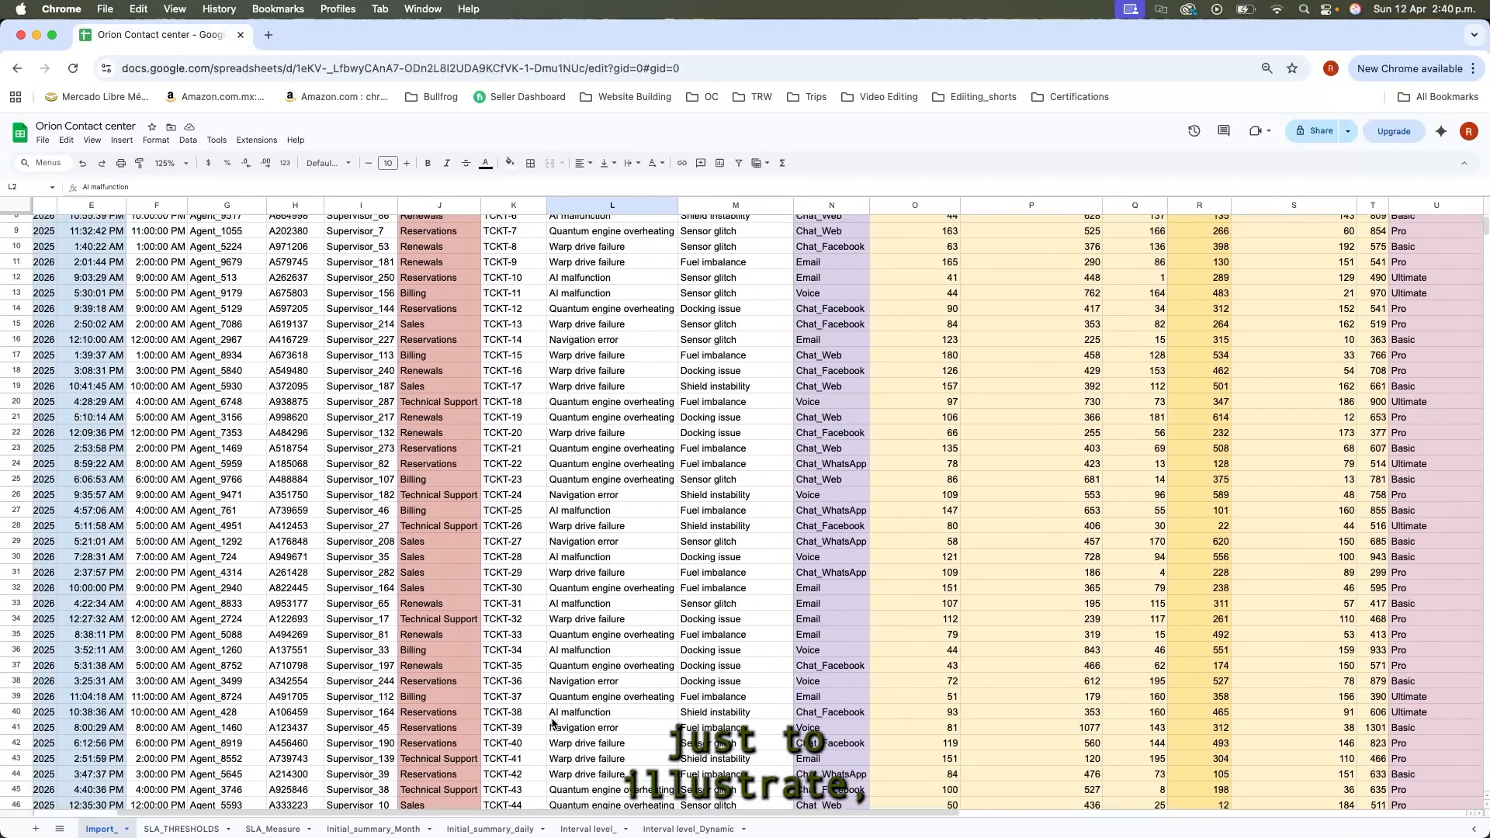
{"action": "scroll", "coordinate": [553, 723], "scroll_direction": "right", "scroll_amount": 3}
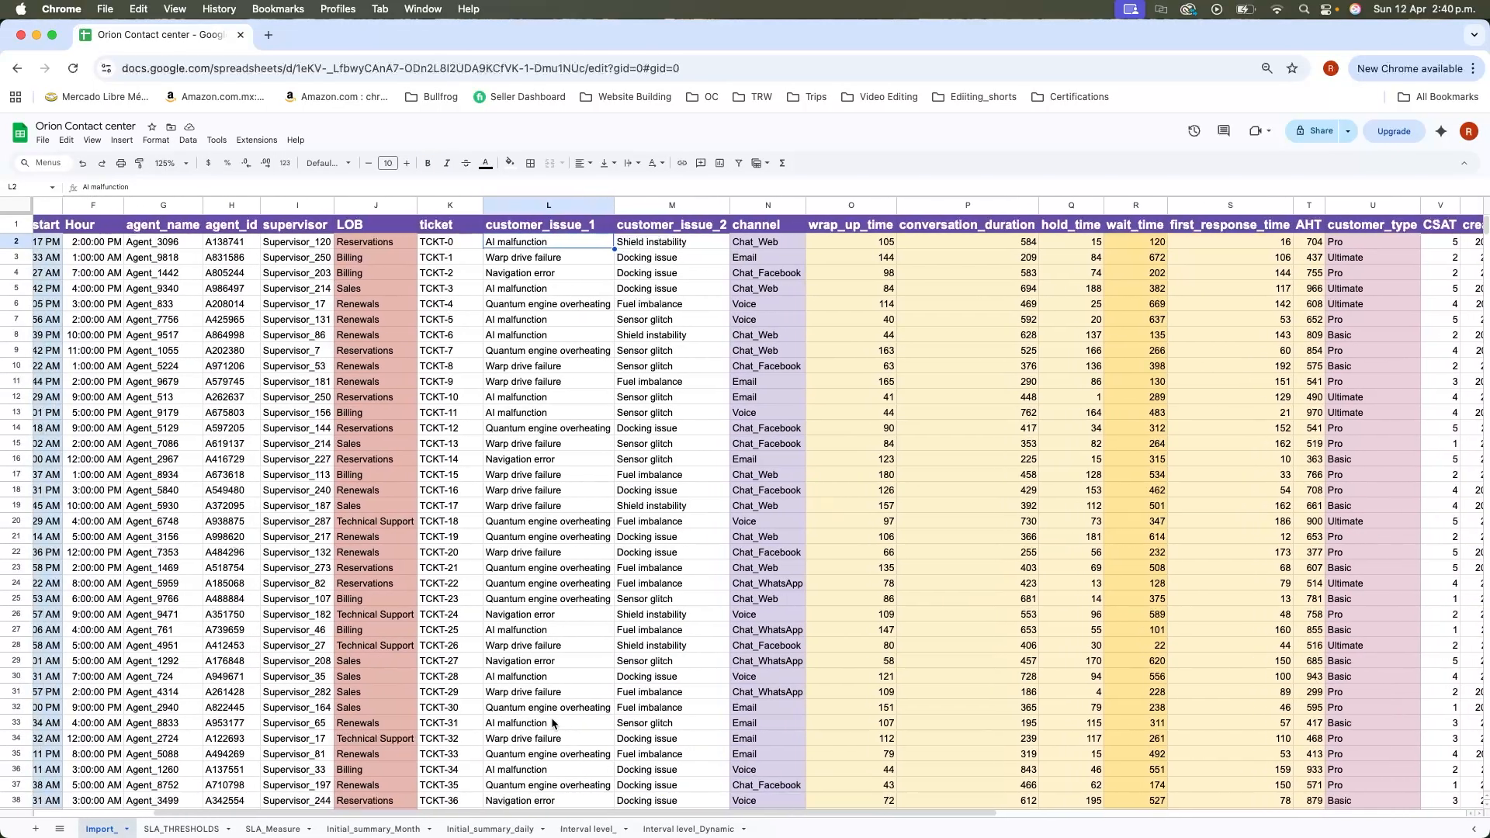
{"action": "scroll", "coordinate": [552, 723], "scroll_direction": "right", "scroll_amount": 10}
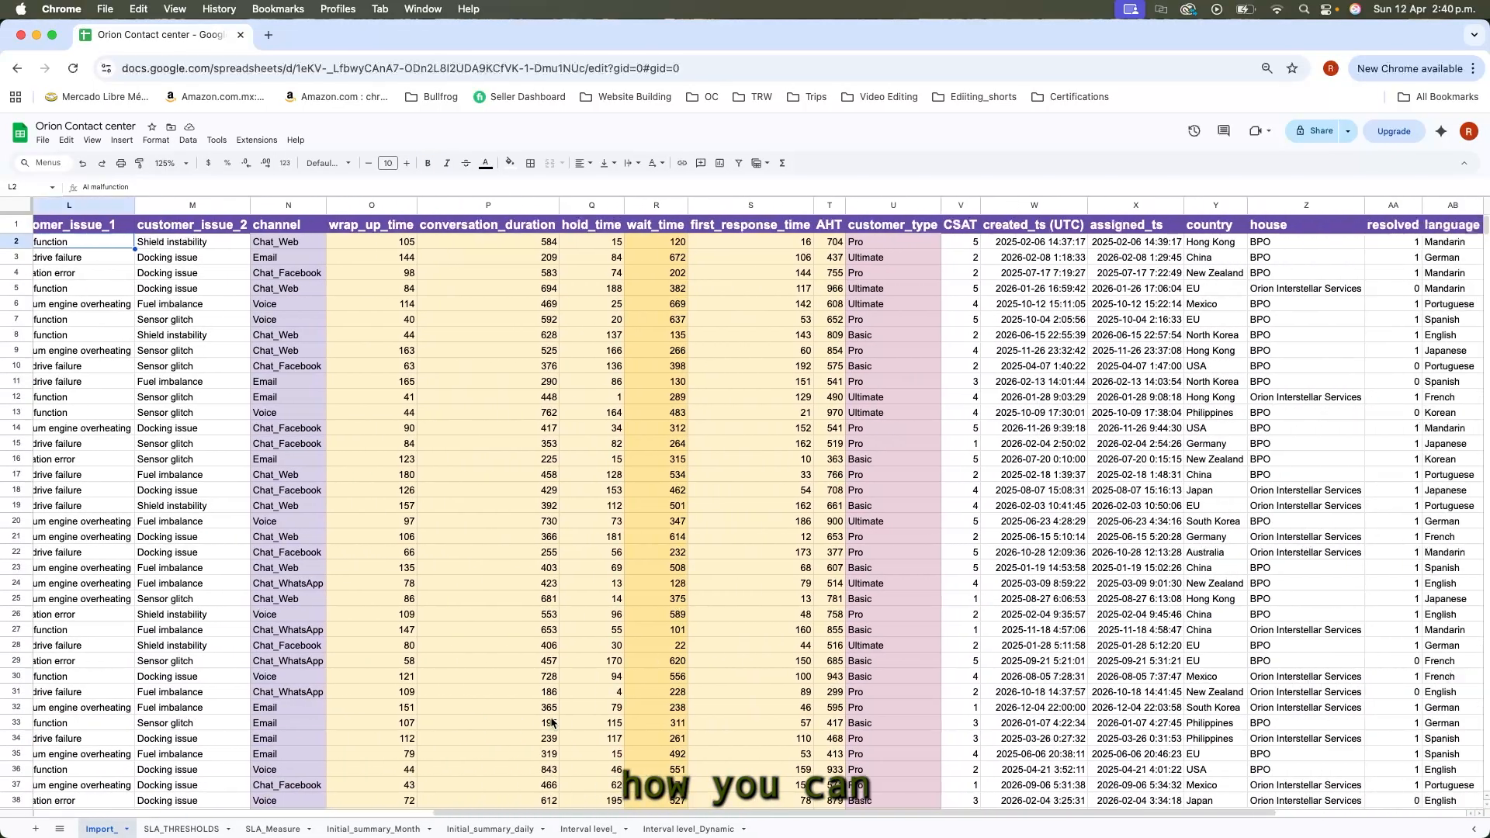
{"action": "scroll", "coordinate": [551, 723], "scroll_direction": "right", "scroll_amount": 2}
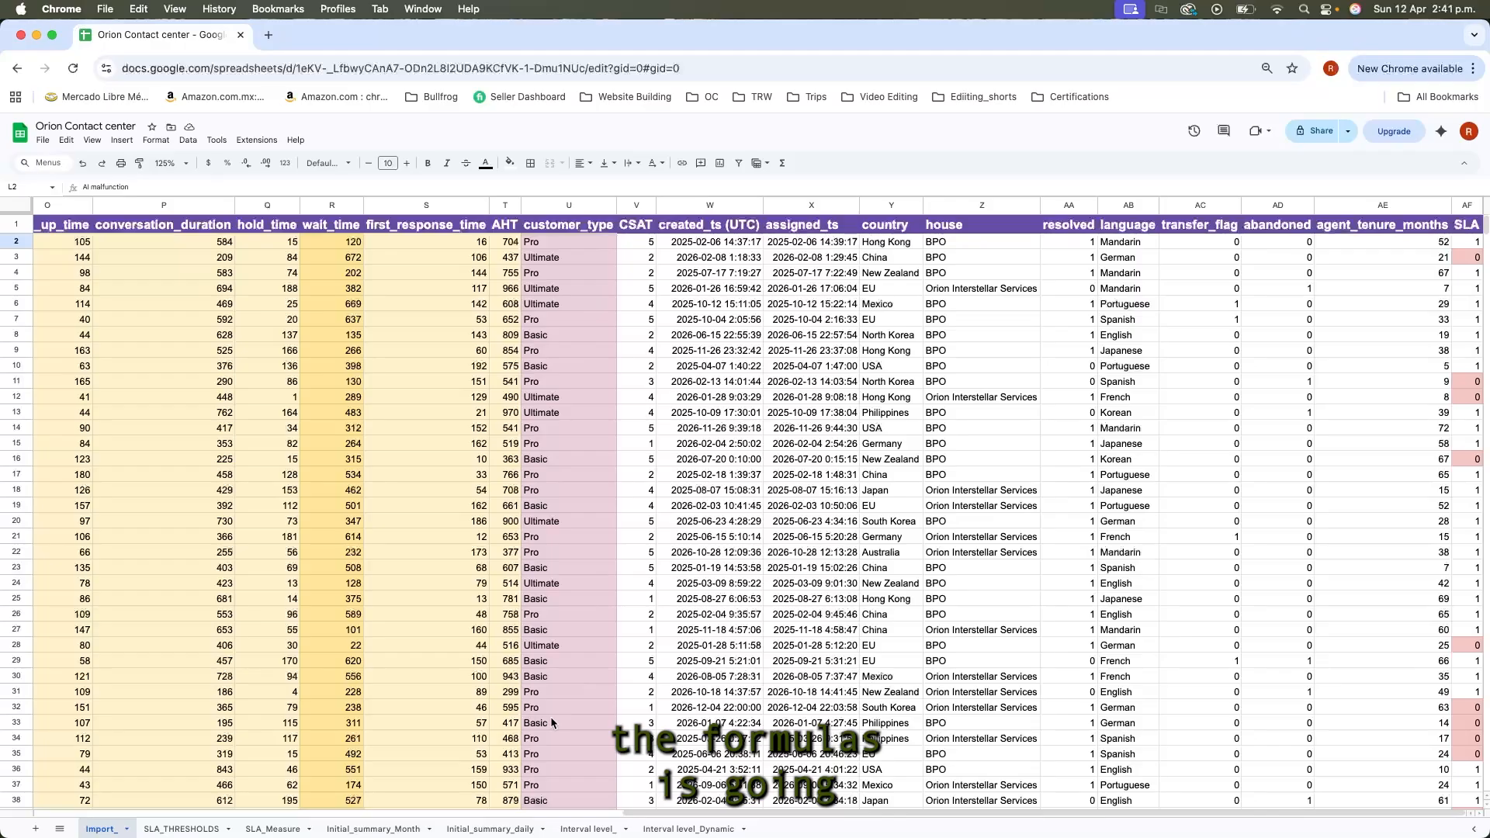
{"action": "scroll", "coordinate": [368, 326], "scroll_direction": "left", "scroll_amount": 15}
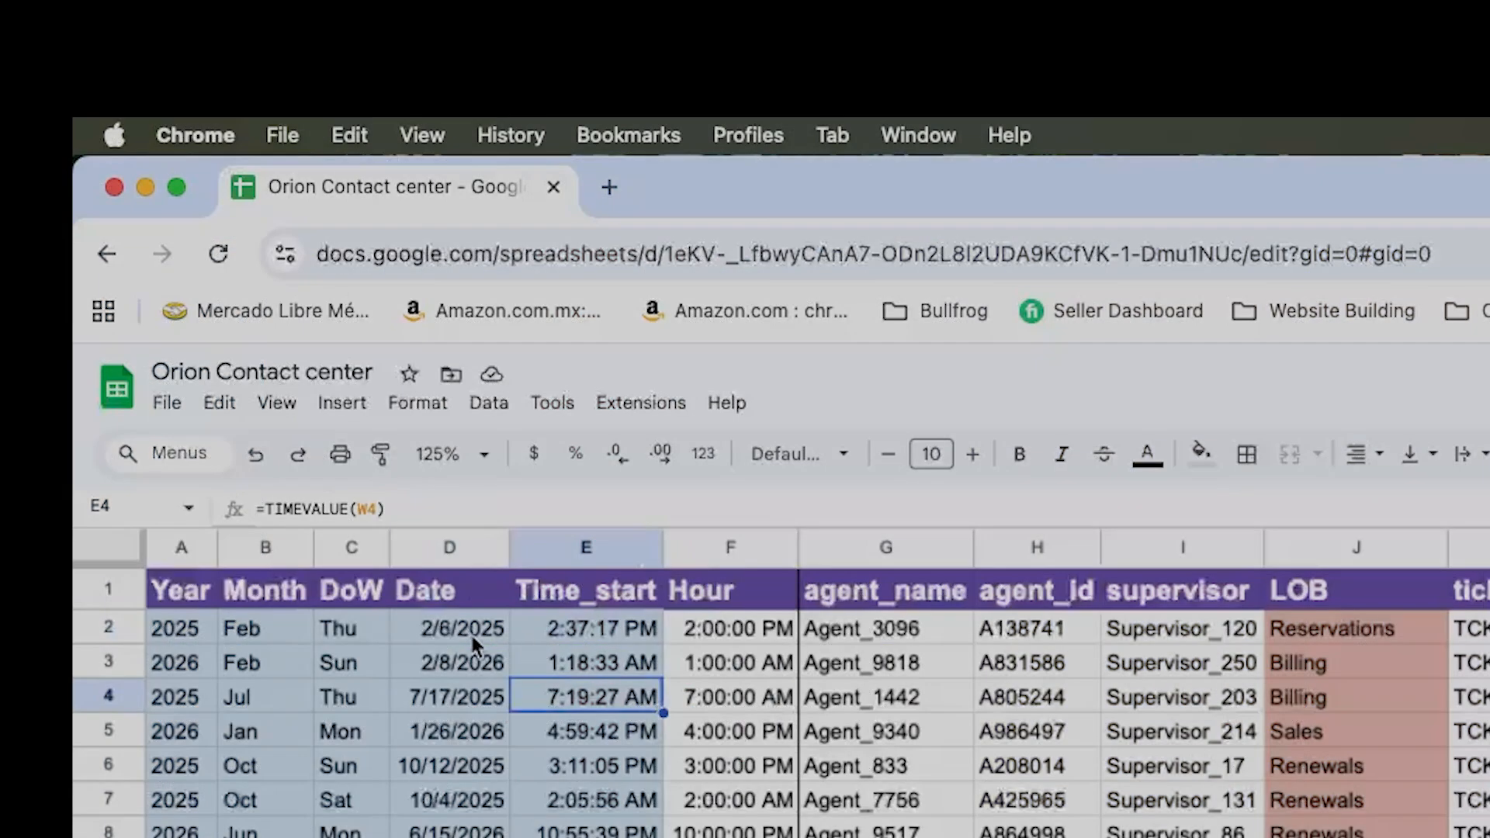
Try the day formats "DD", "D" and "Dddd" in the DoW formula in C2, finishing with =TEXT(D2,"Ddd").
{"action": "left_click", "coordinate": [142, 249]}
{"action": "key", "text": "Return"}
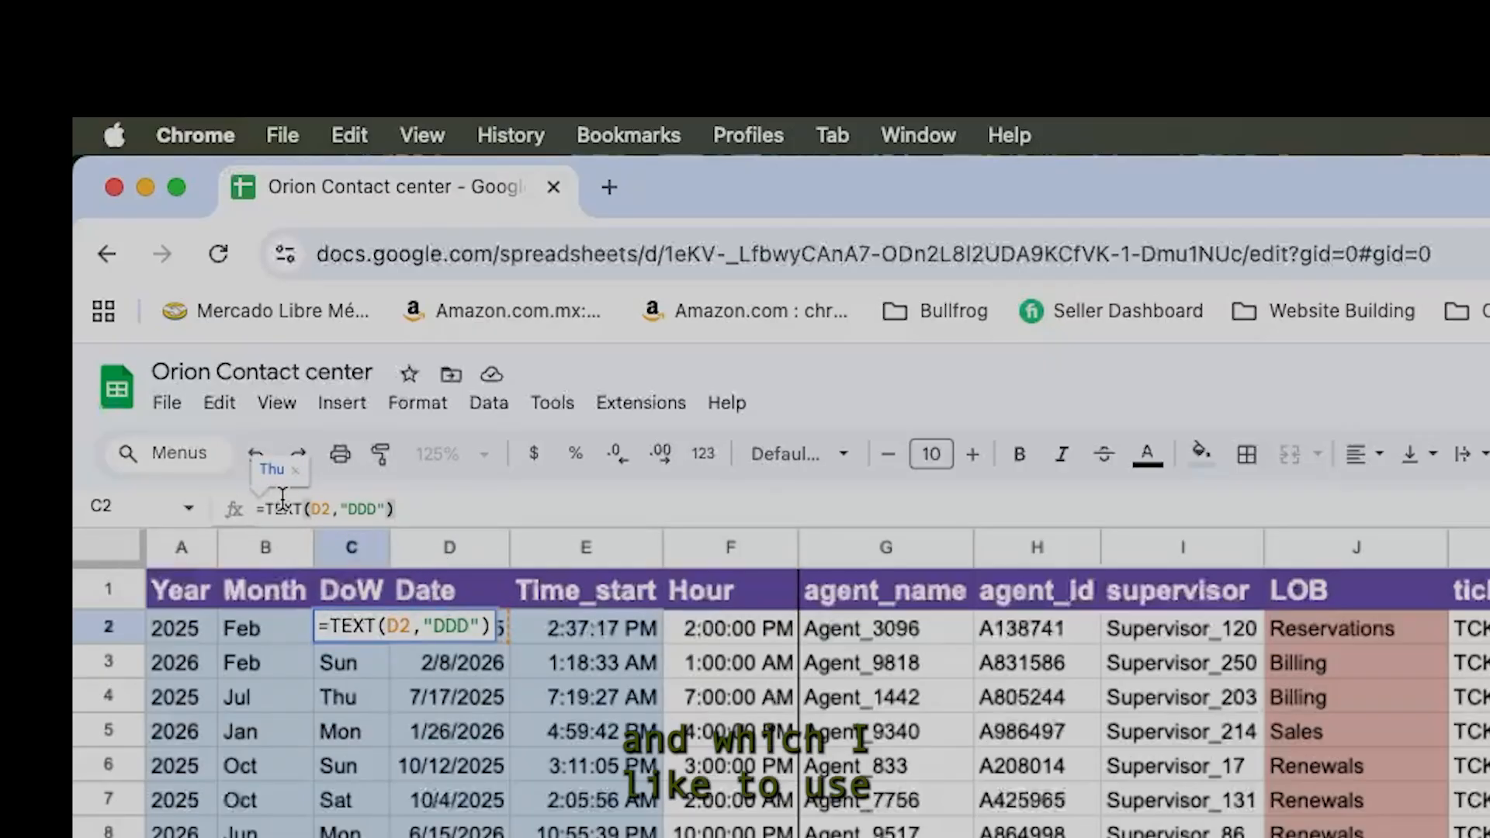
{"action": "left_click", "coordinate": [368, 508]}
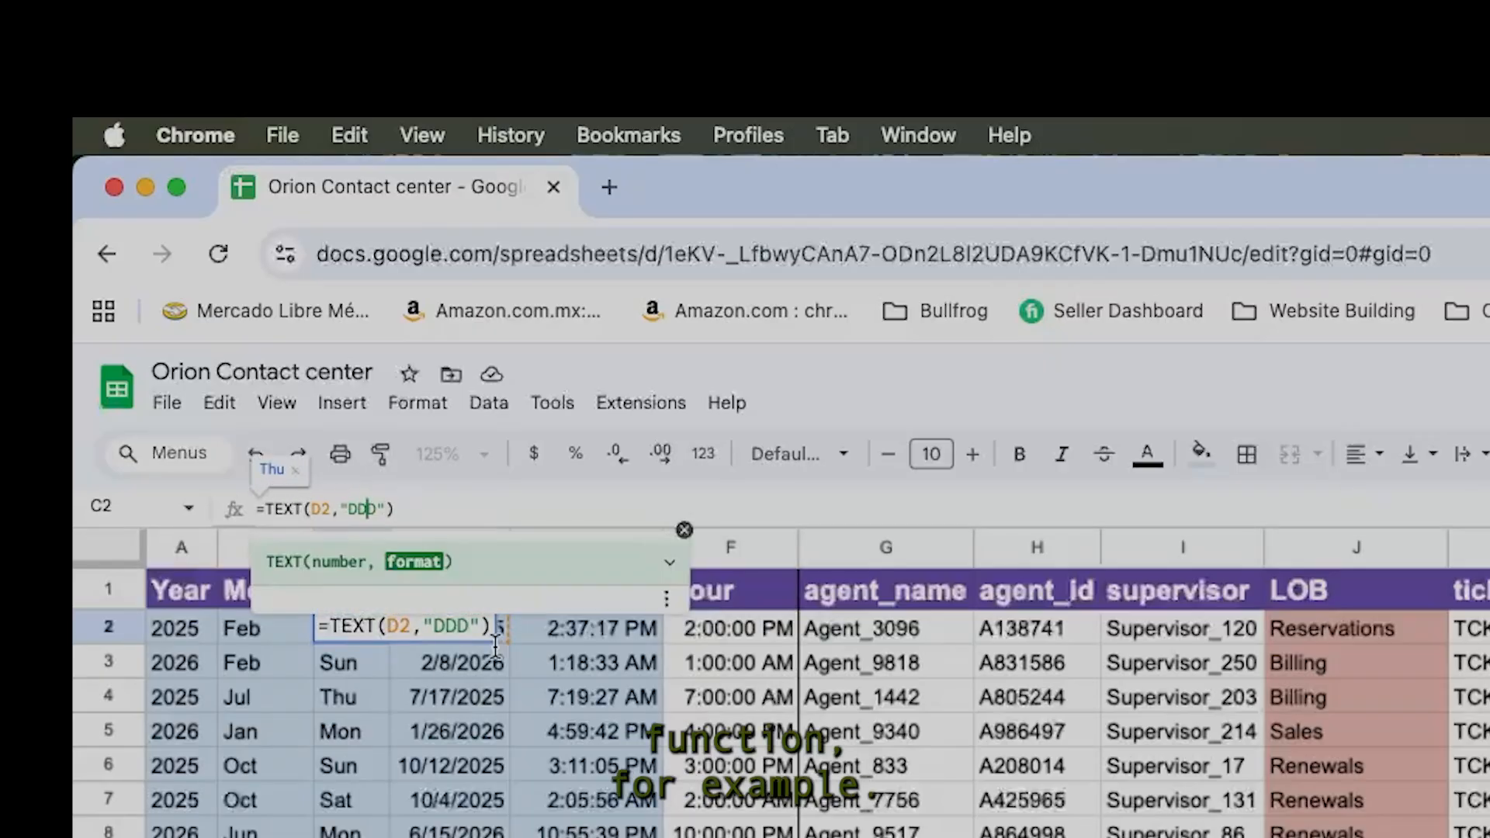
{"action": "key", "text": "BackSpace"}
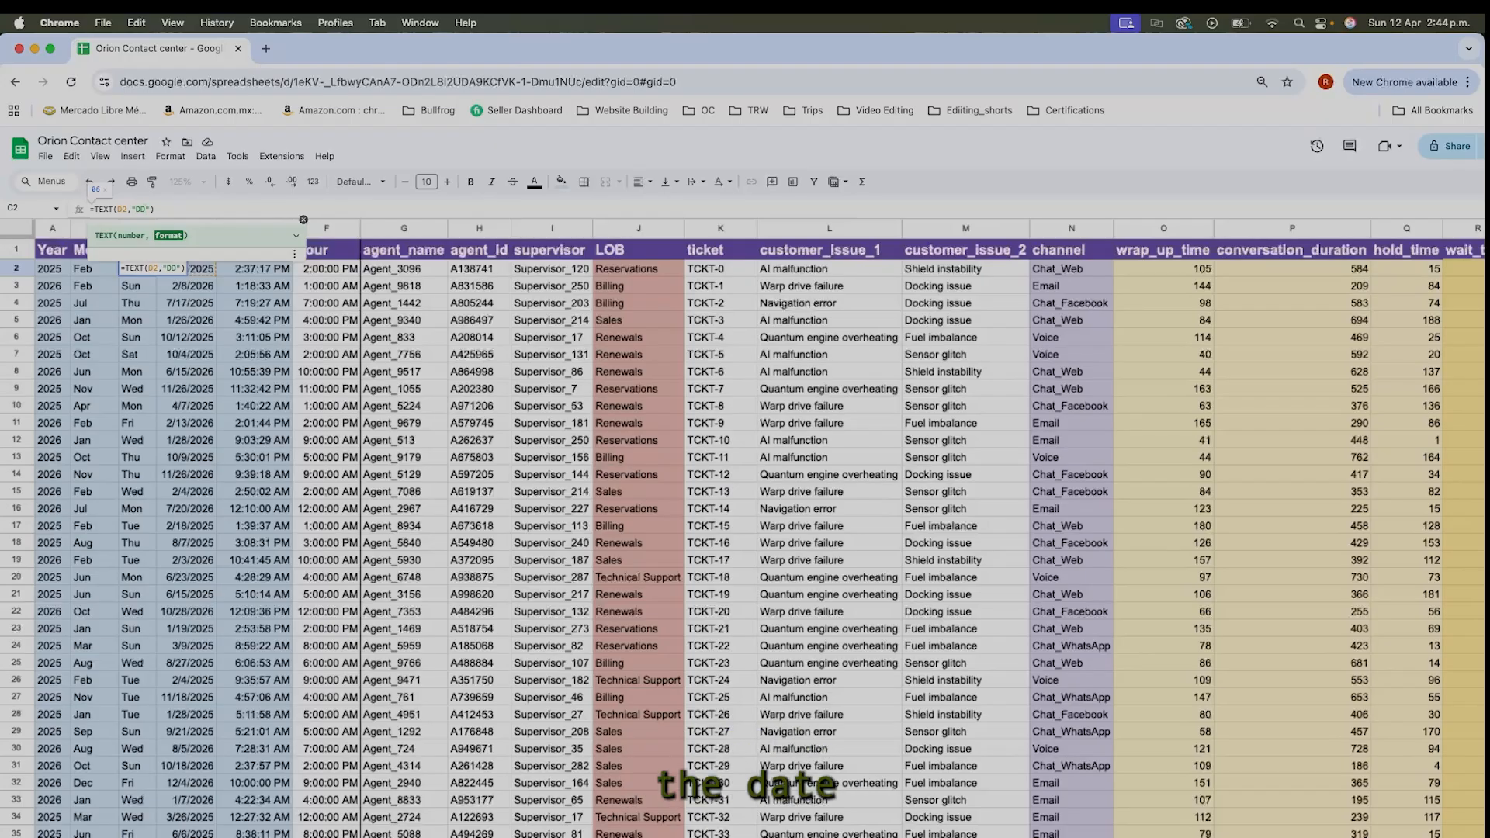
{"action": "key", "text": "BackSpace"}
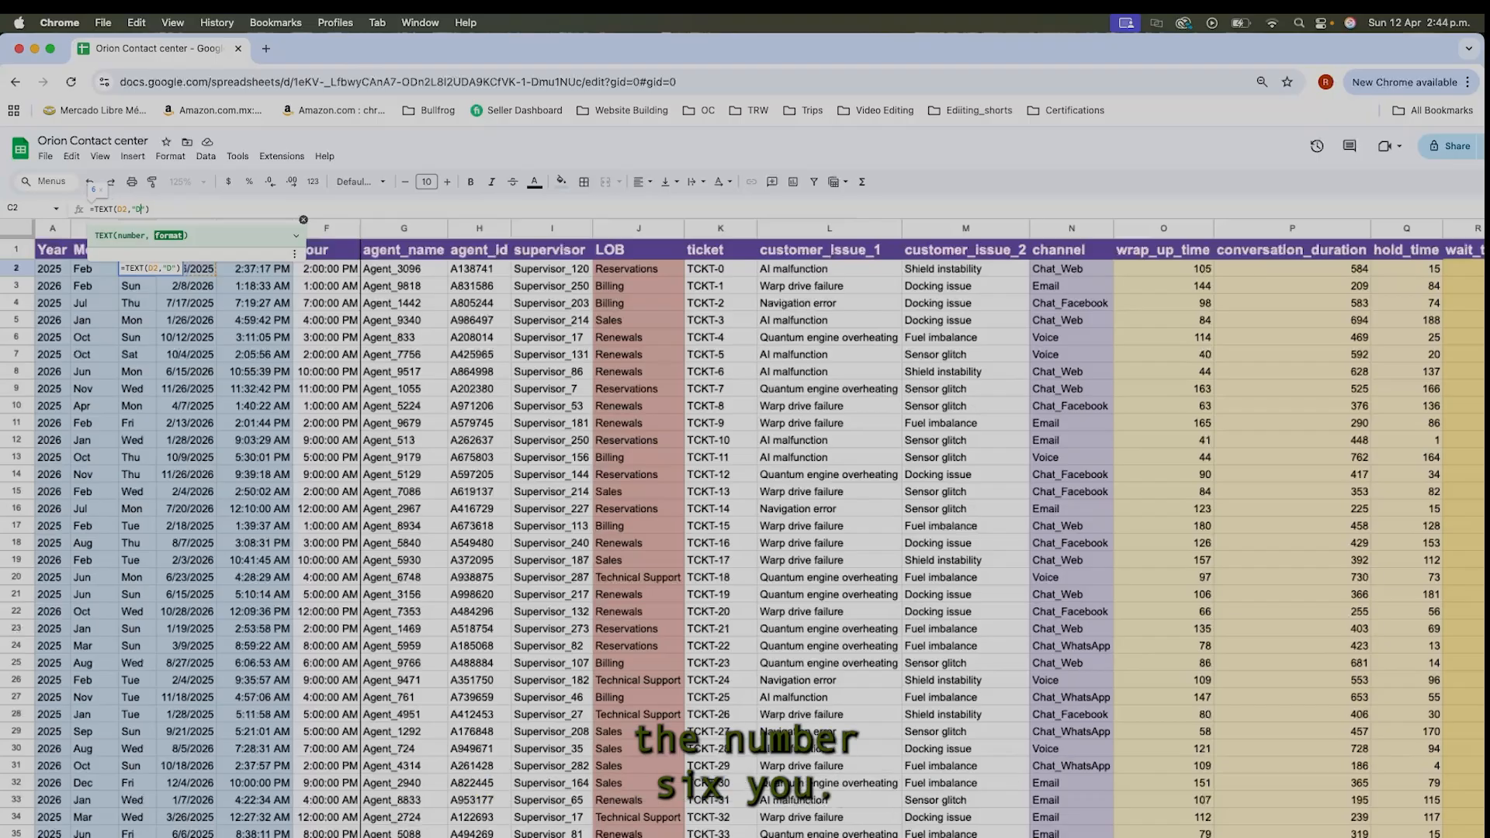
{"action": "type", "text": "dd"}
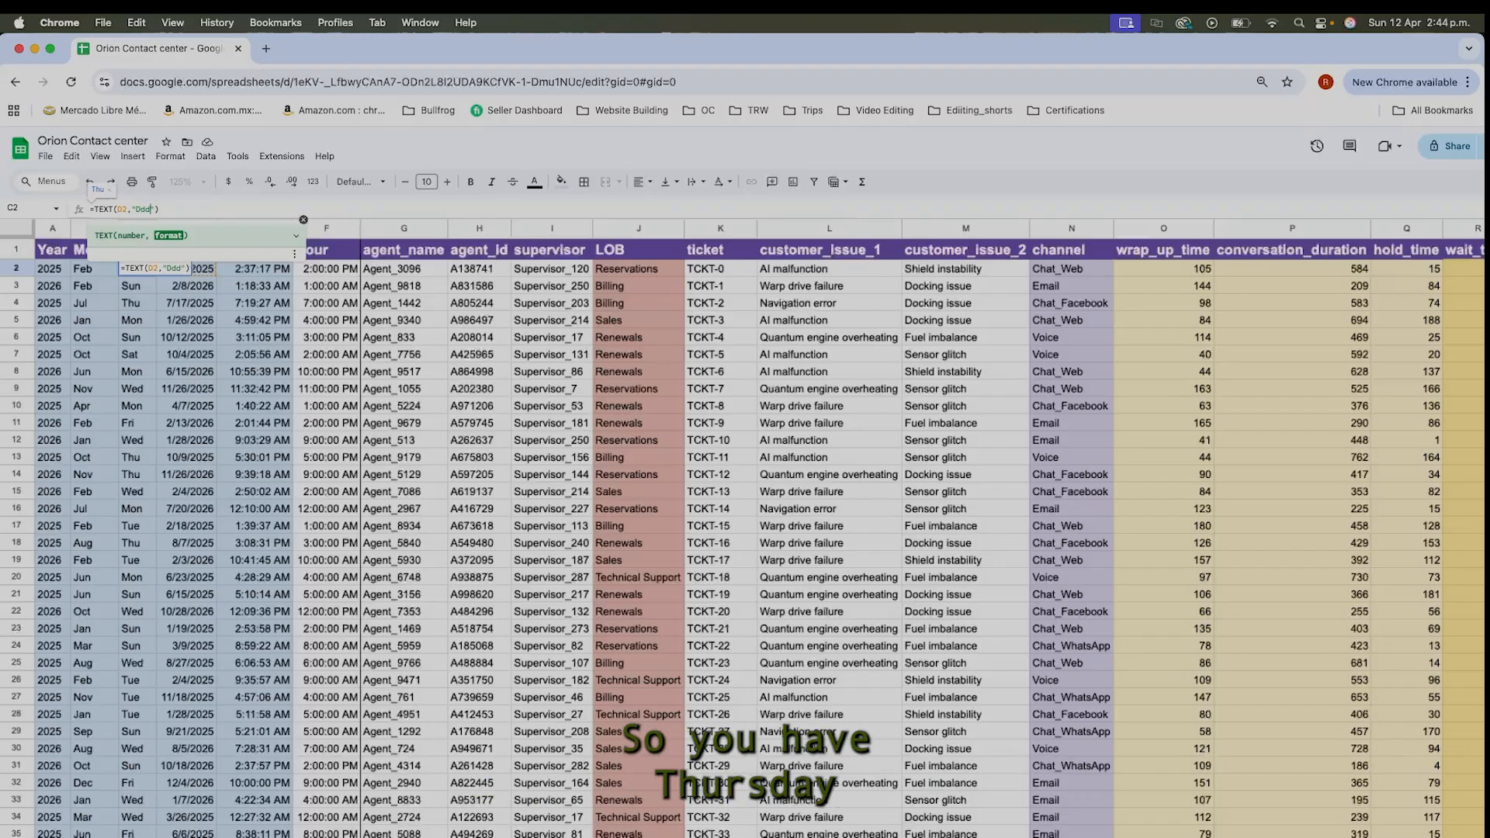
{"action": "type", "text": "d"}
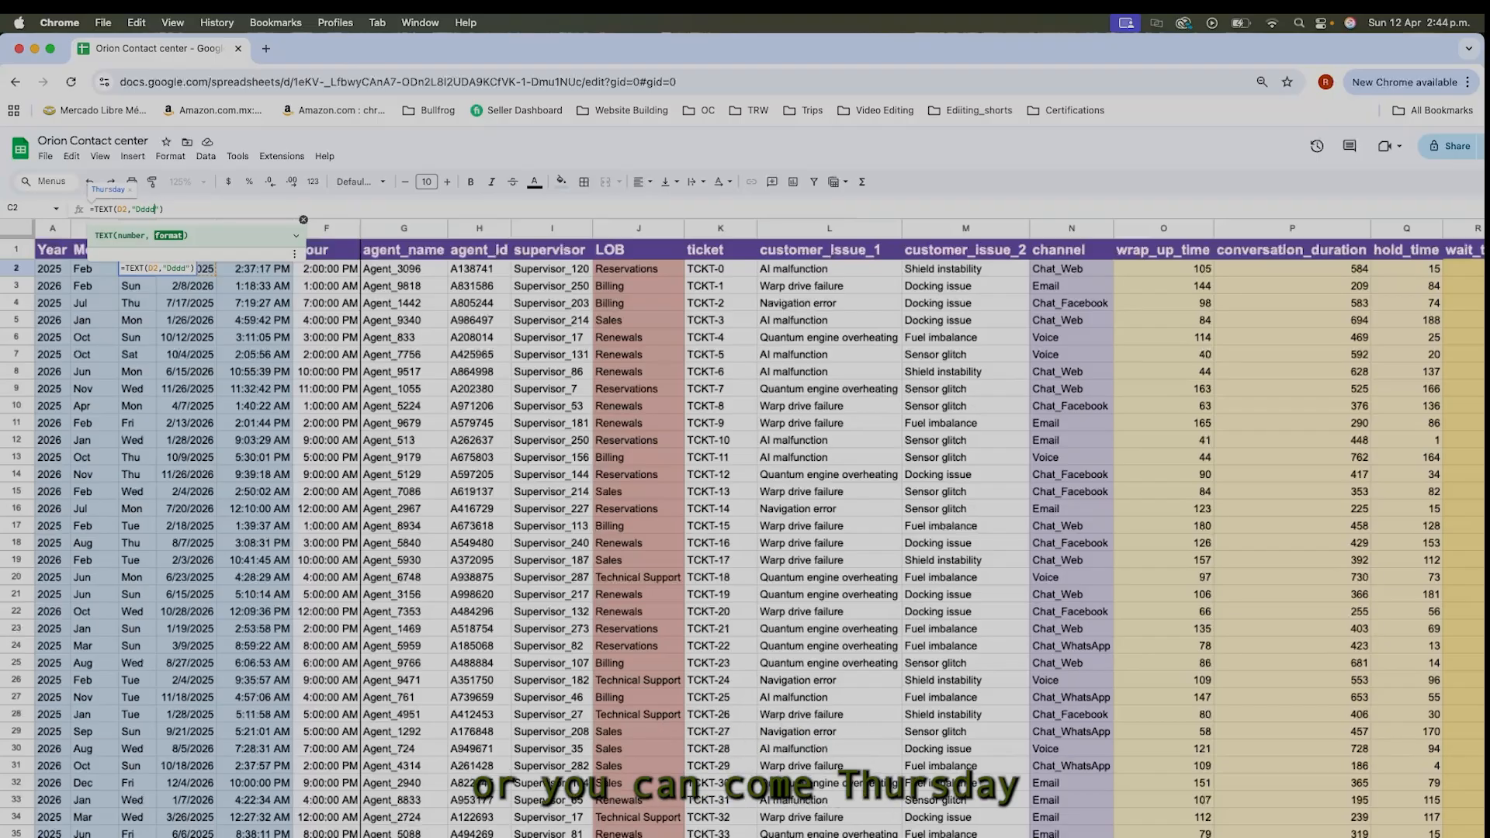
{"action": "key", "text": "BackSpace"}
{"action": "key", "text": "Return"}
Clear the Year to Hour formulas in columns A to F from row 3 down to the last data row.
{"action": "key", "text": "Up"}
{"action": "key", "text": "Left"}
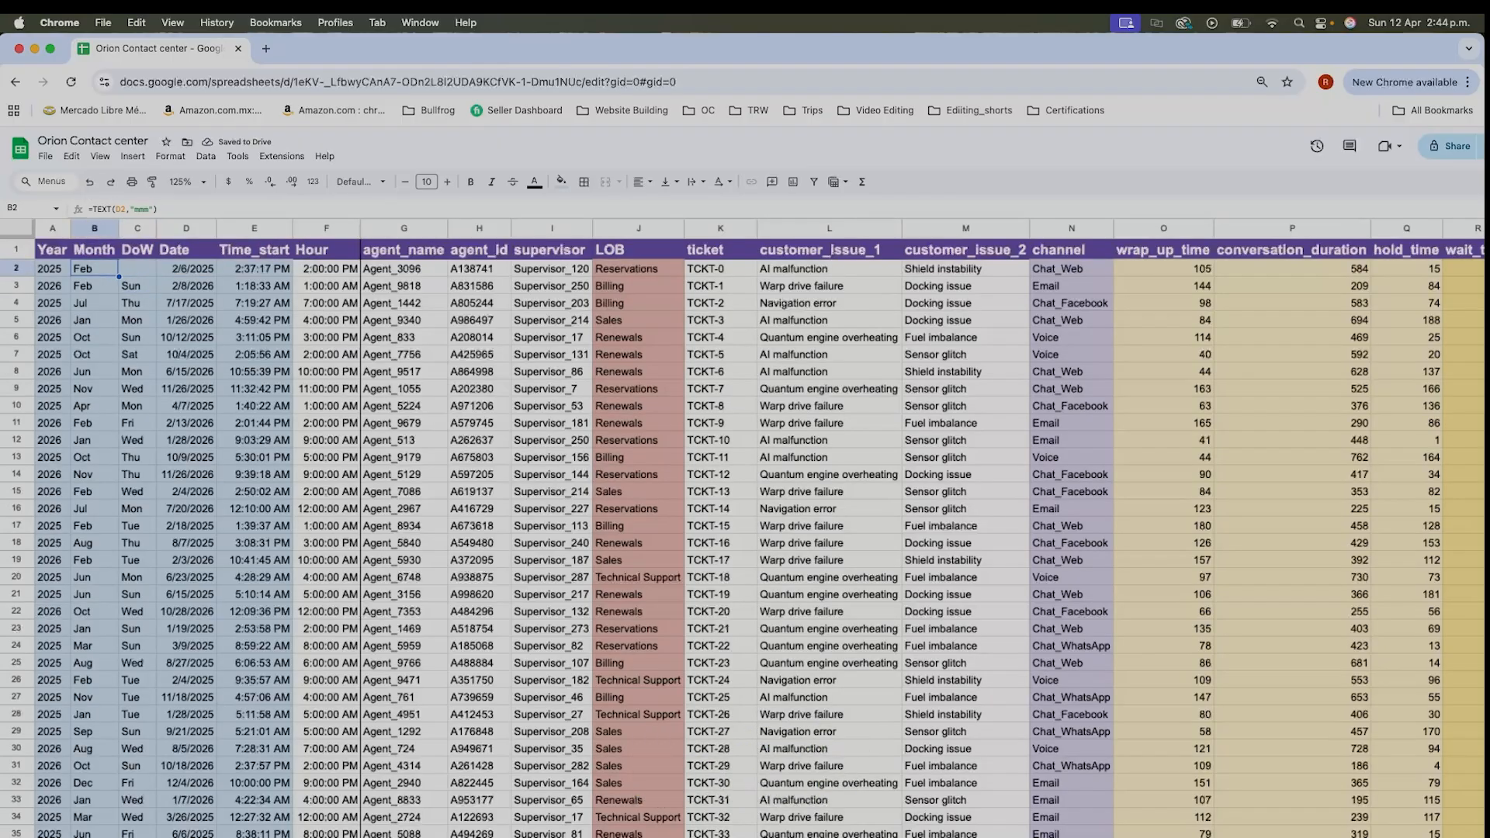
{"action": "key", "text": "Left"}
{"action": "key", "text": "Down"}
{"action": "key", "text": "shift+Right"}
{"action": "key", "text": "shift+Right"}
{"action": "key", "text": "shift+Right"}
{"action": "key", "text": "shift+Right"}
{"action": "key", "text": "shift+Right"}
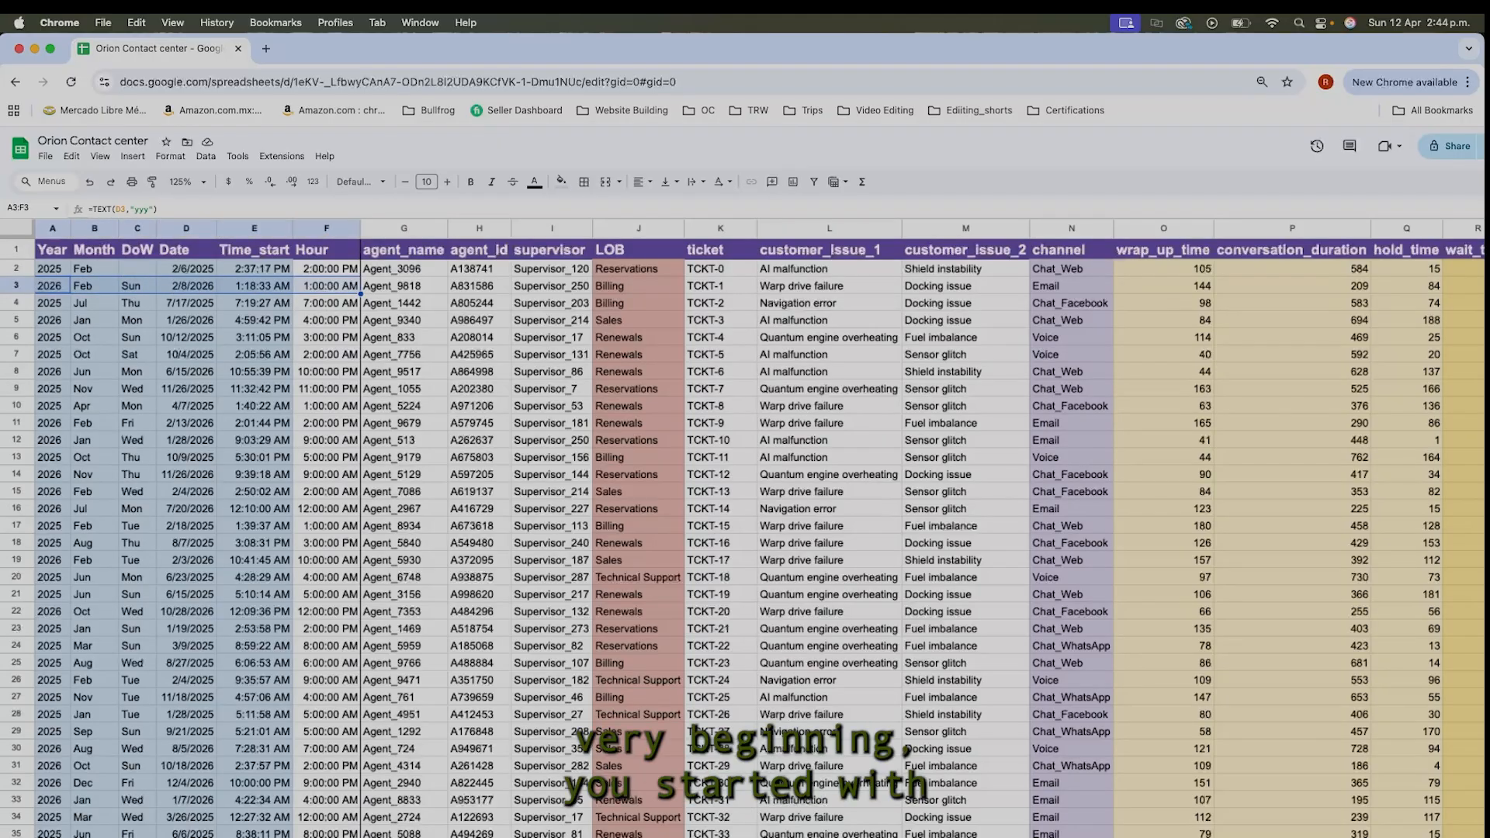
{"action": "key", "text": "super+shift+Down"}
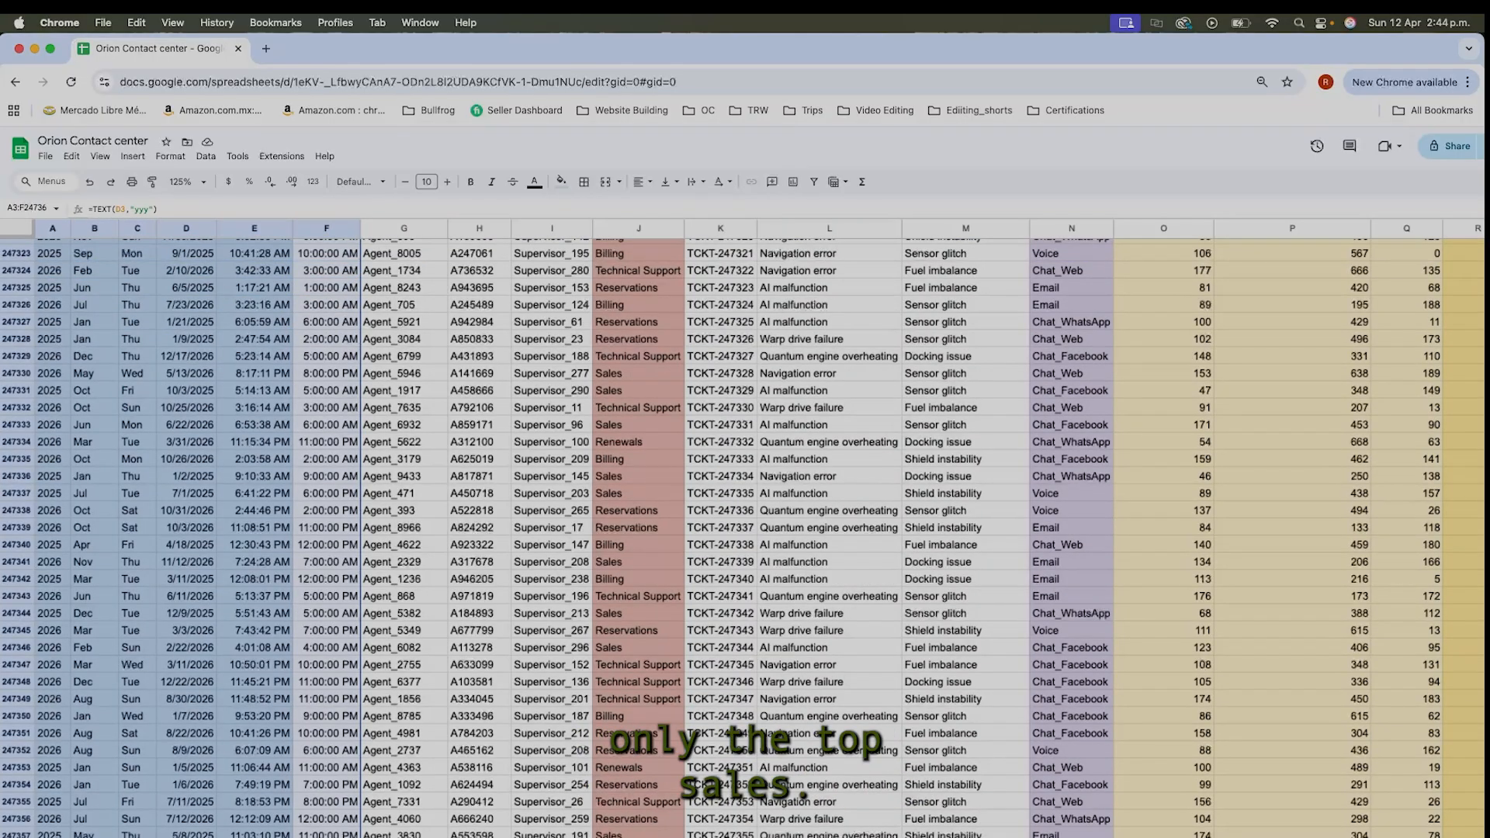
{"action": "key", "text": "Delete"}
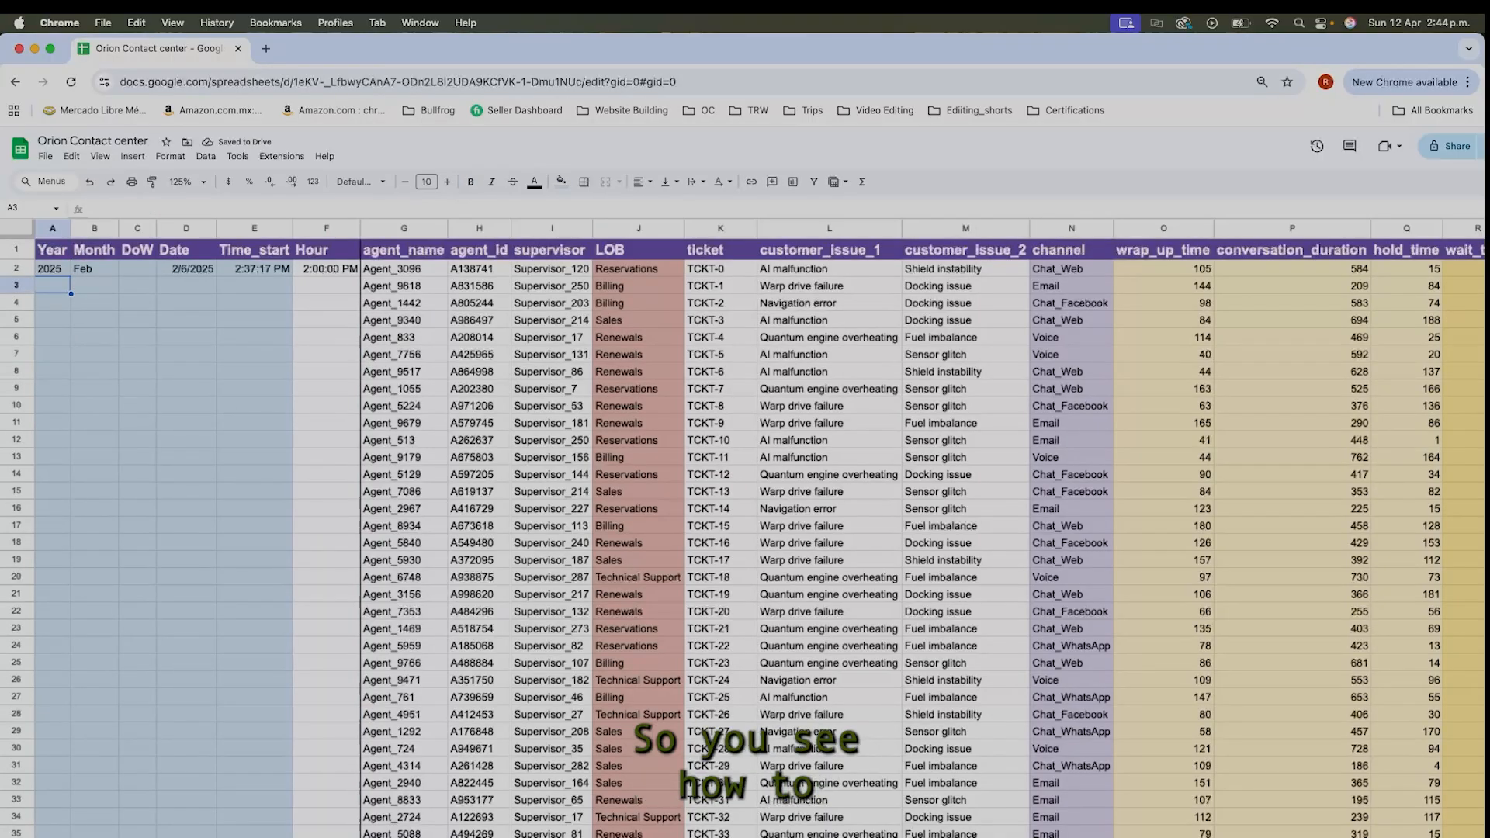
Fill the row 2 formulas in columns A to F down through row 9, and check the Hour formula in F4.
{"action": "left_click_drag", "start_coordinate": [48, 269], "coordinate": [360, 393]}
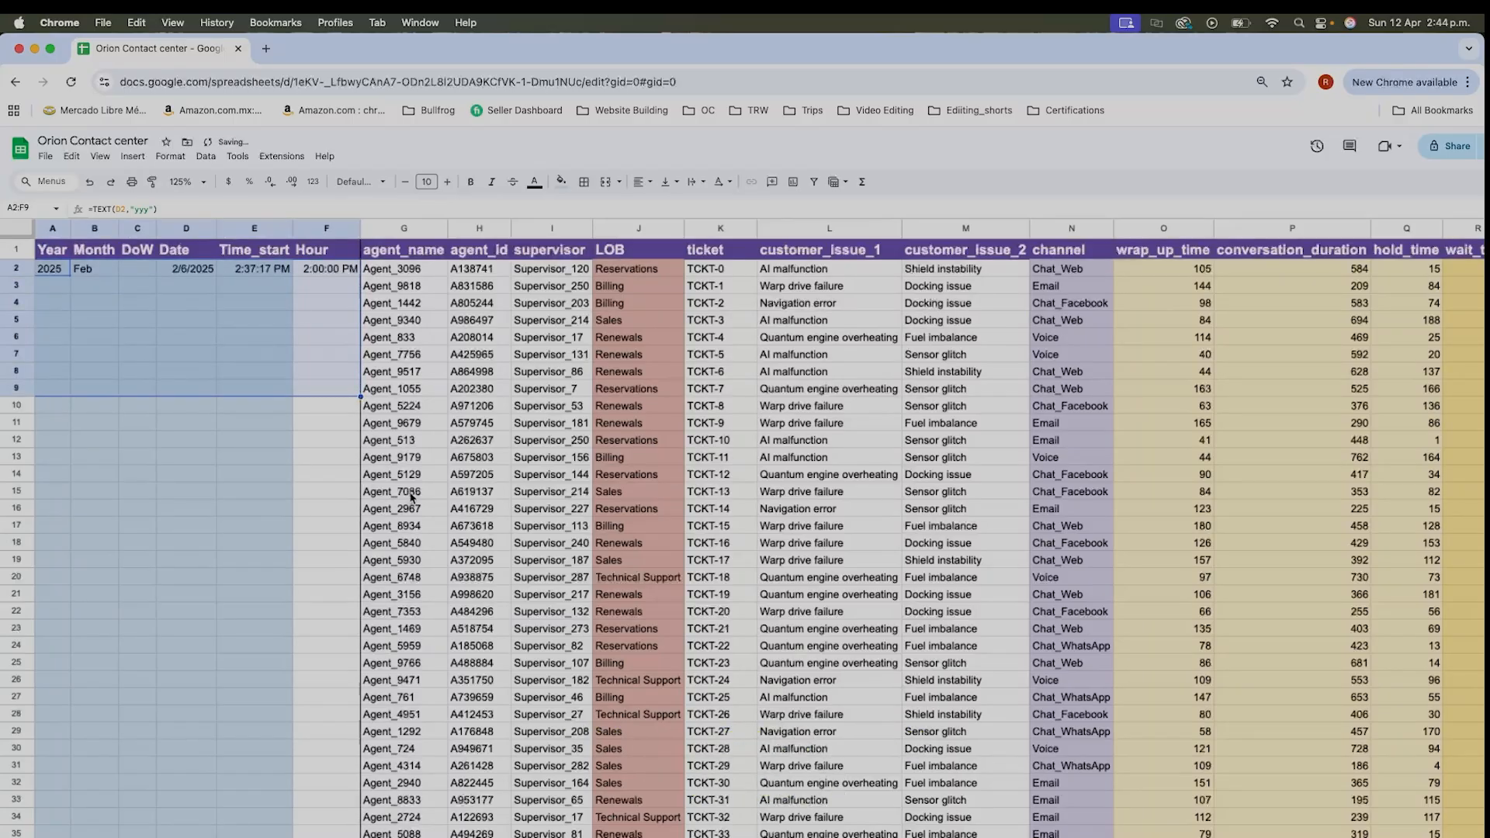
{"action": "left_click", "coordinate": [346, 308]}
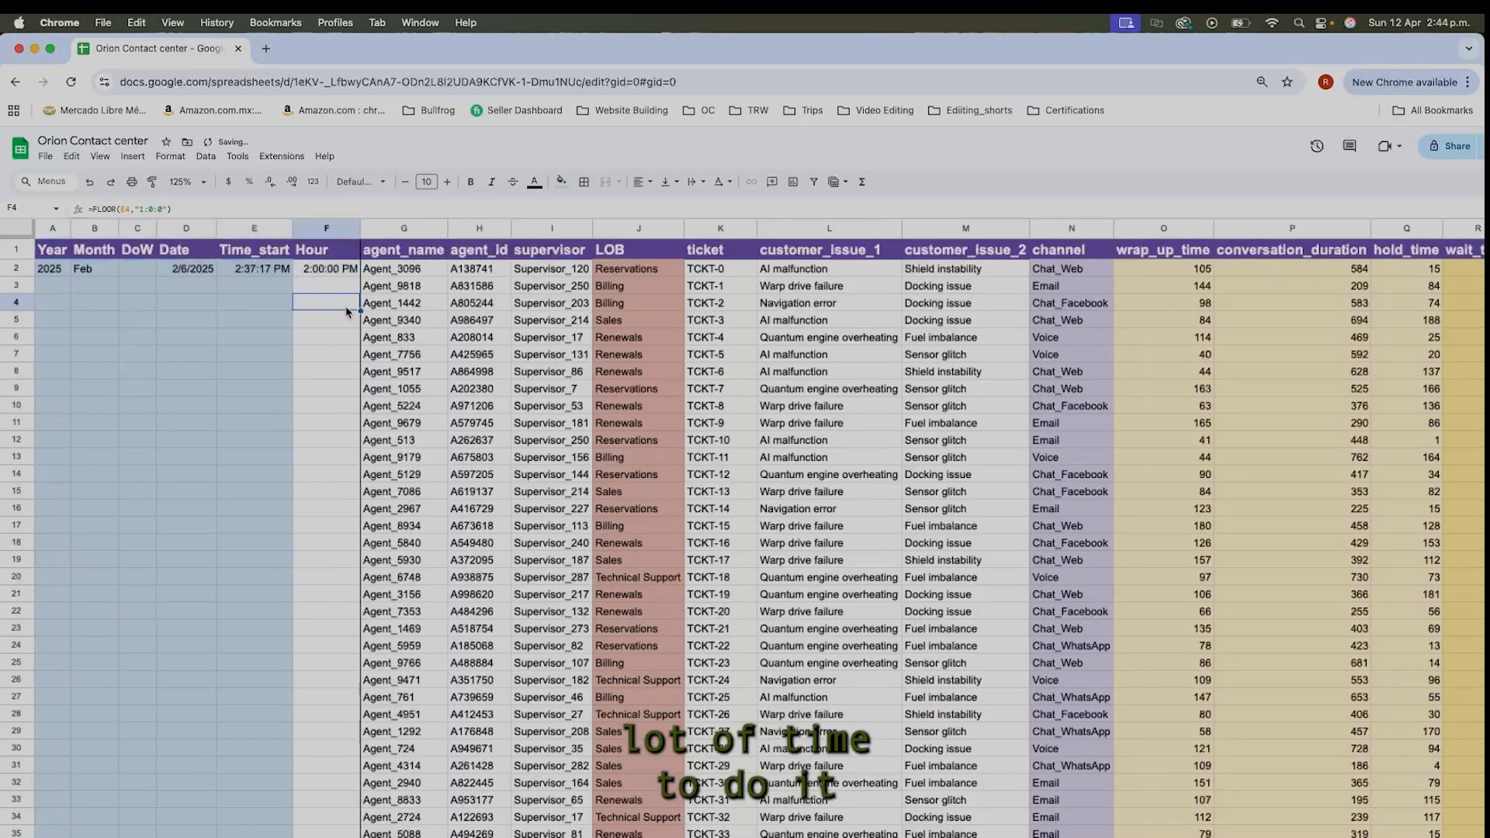
Check the Hour formulas filled in column F, looking at cells F7, F8 and F3.
{"action": "left_click", "coordinate": [336, 357]}
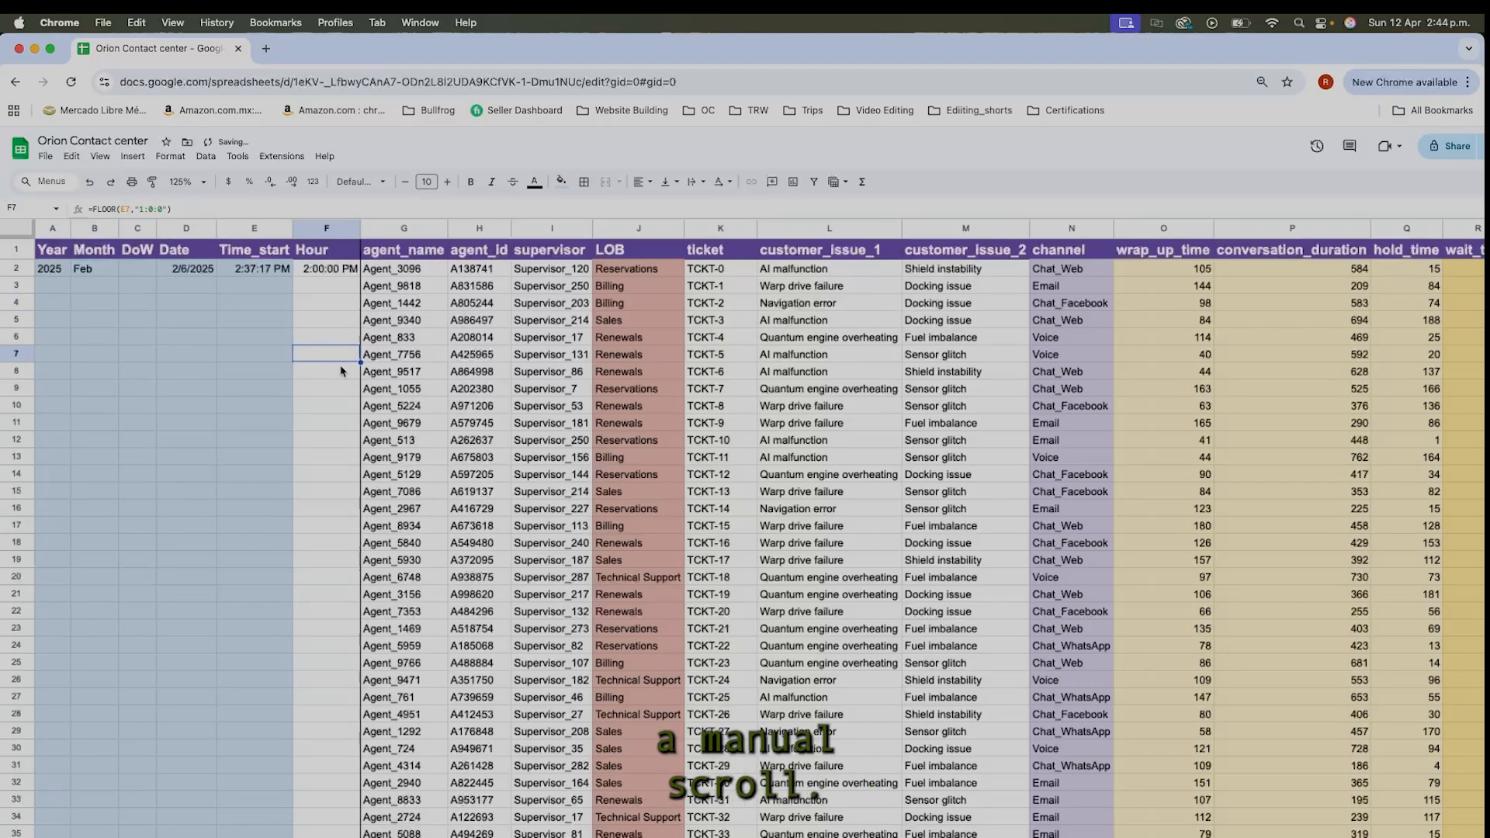
{"action": "key", "text": "Down"}
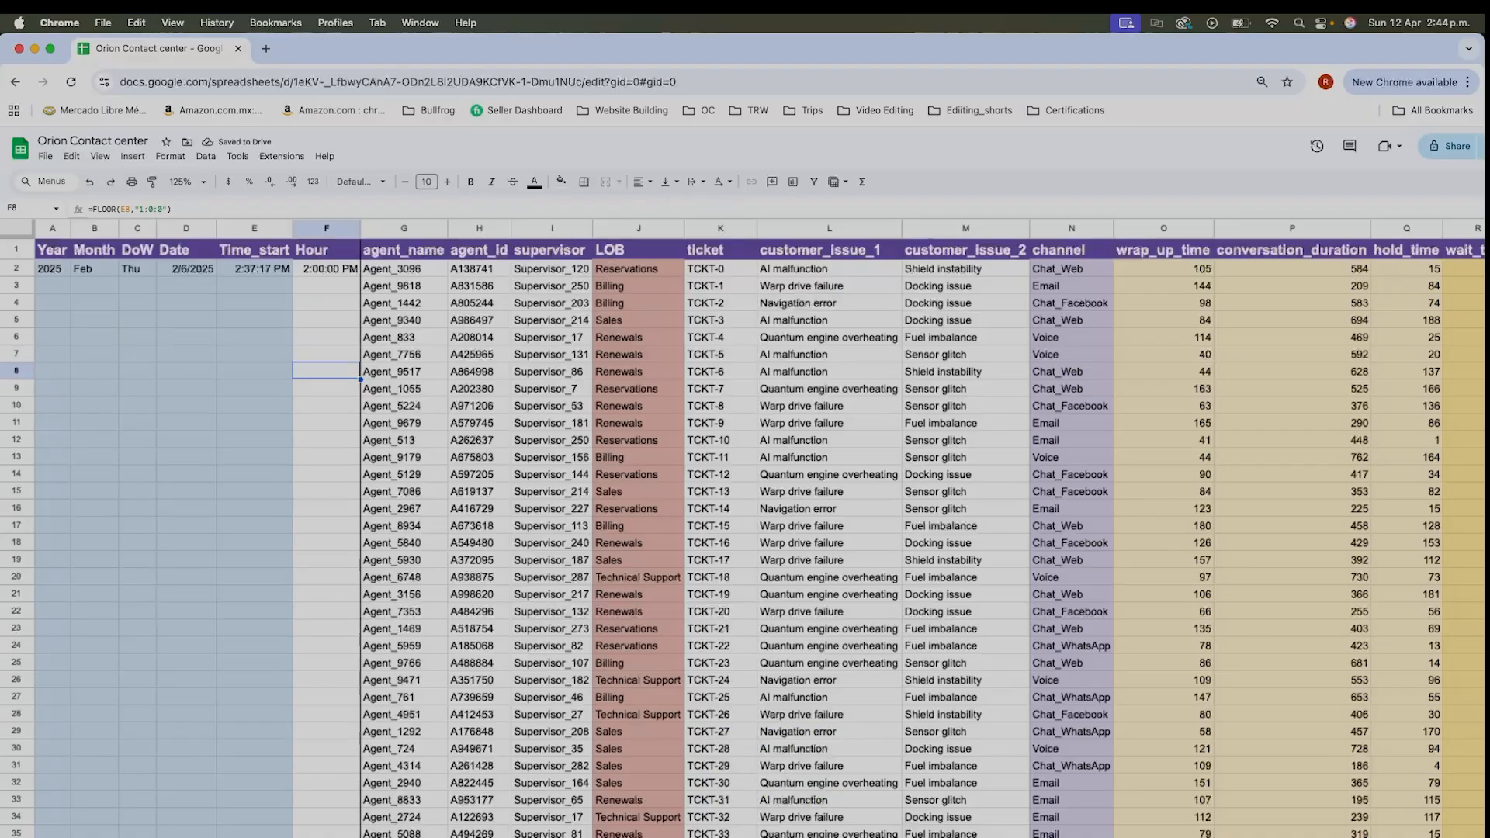
{"action": "key", "text": "Up"}
{"action": "key", "text": "Up"}
{"action": "key", "text": "Up"}
{"action": "key", "text": "Up"}
{"action": "key", "text": "Up"}
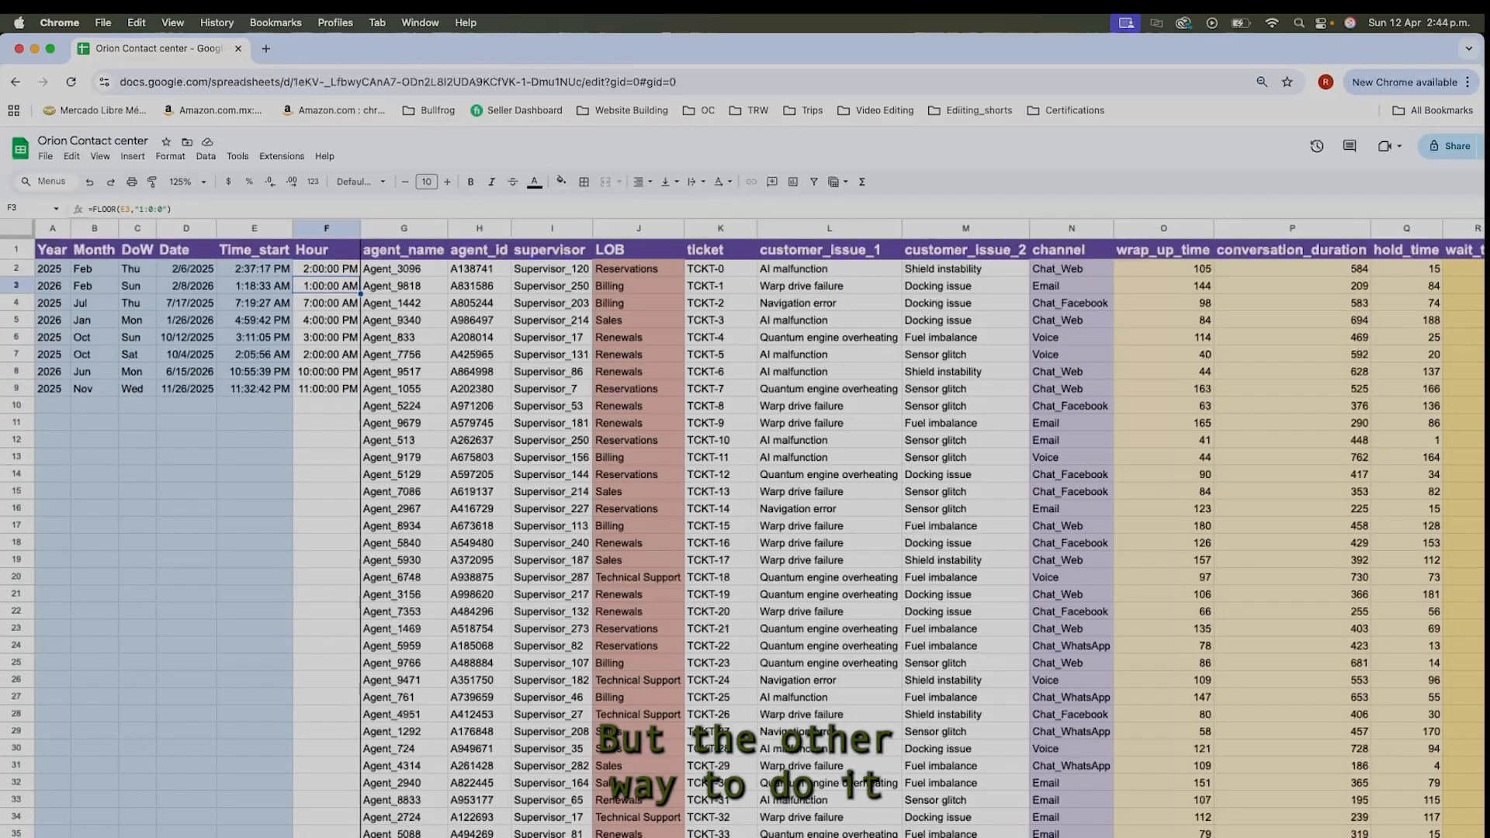
Copy the row 2 formulas in A2:F2 and paste them down columns A to F through the last data row.
{"action": "key", "text": "Up"}
{"action": "key", "text": "super+Left"}
{"action": "key", "text": "shift+Right"}
{"action": "key", "text": "shift+Right"}
{"action": "key", "text": "shift+Right"}
{"action": "key", "text": "shift+Right"}
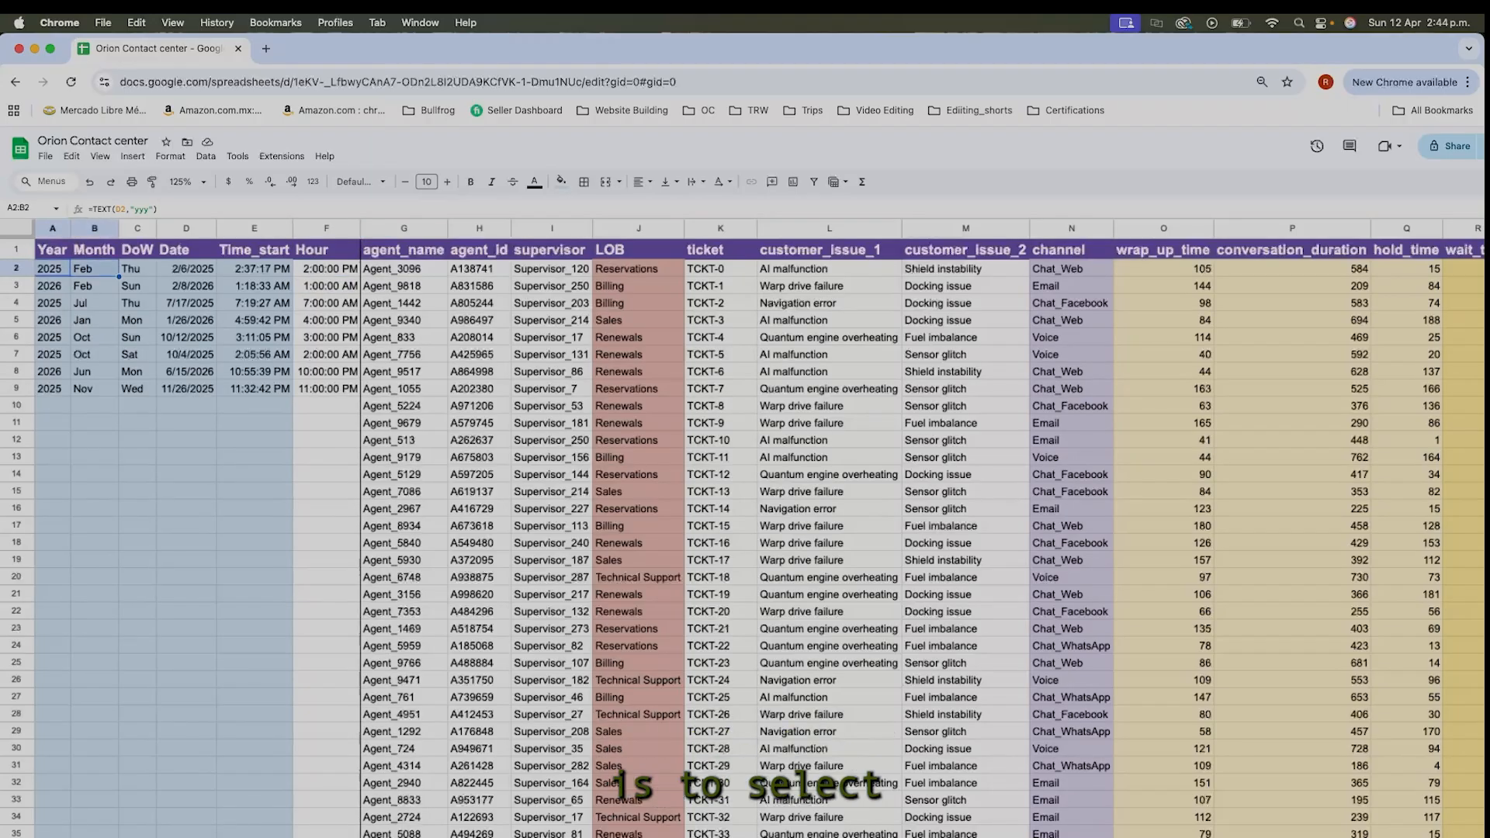
{"action": "key", "text": "shift+Right"}
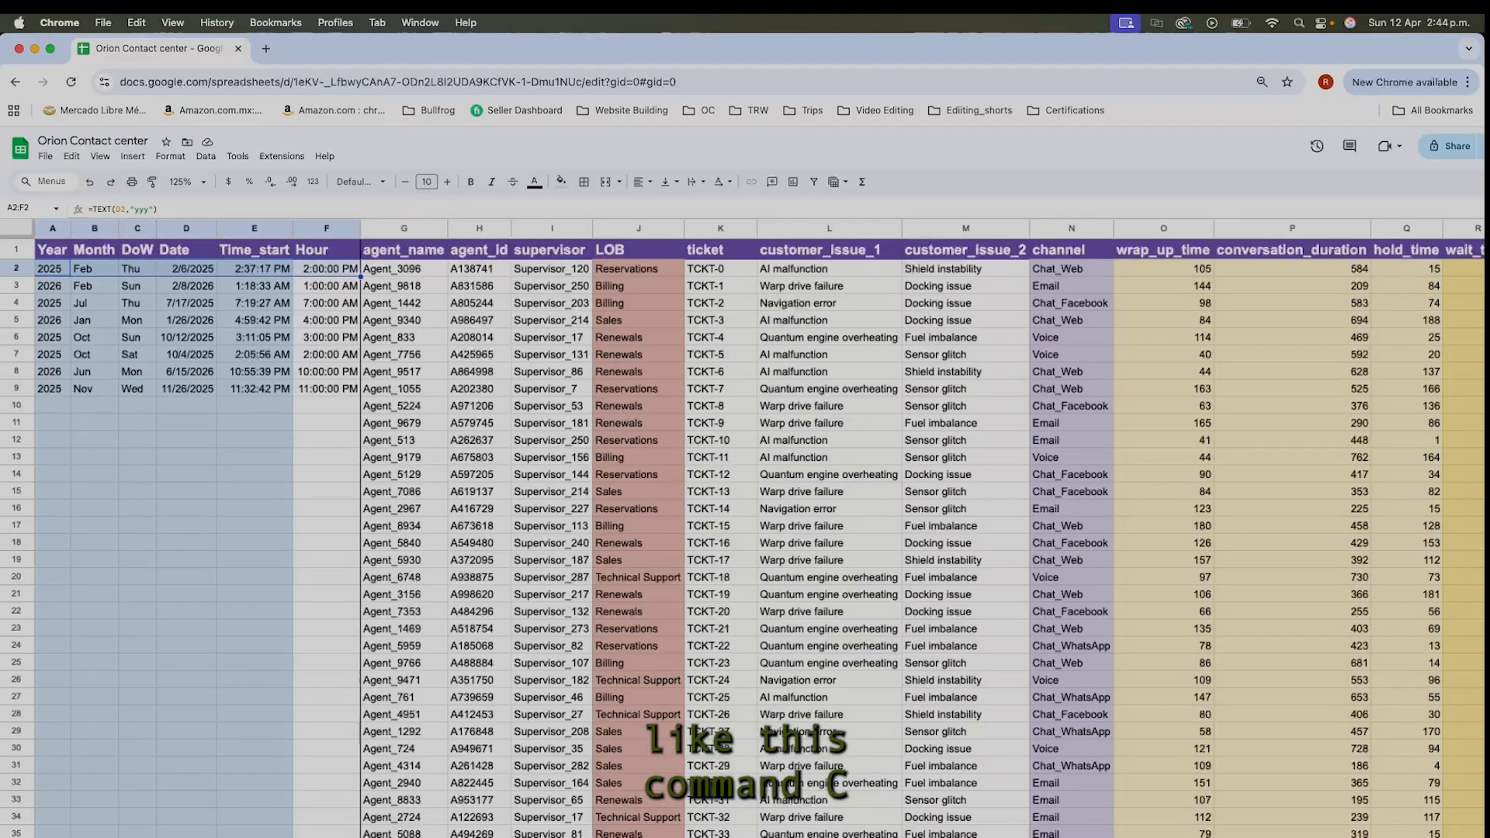
{"action": "key", "text": "super+c"}
{"action": "key", "text": "super+shift+Down"}
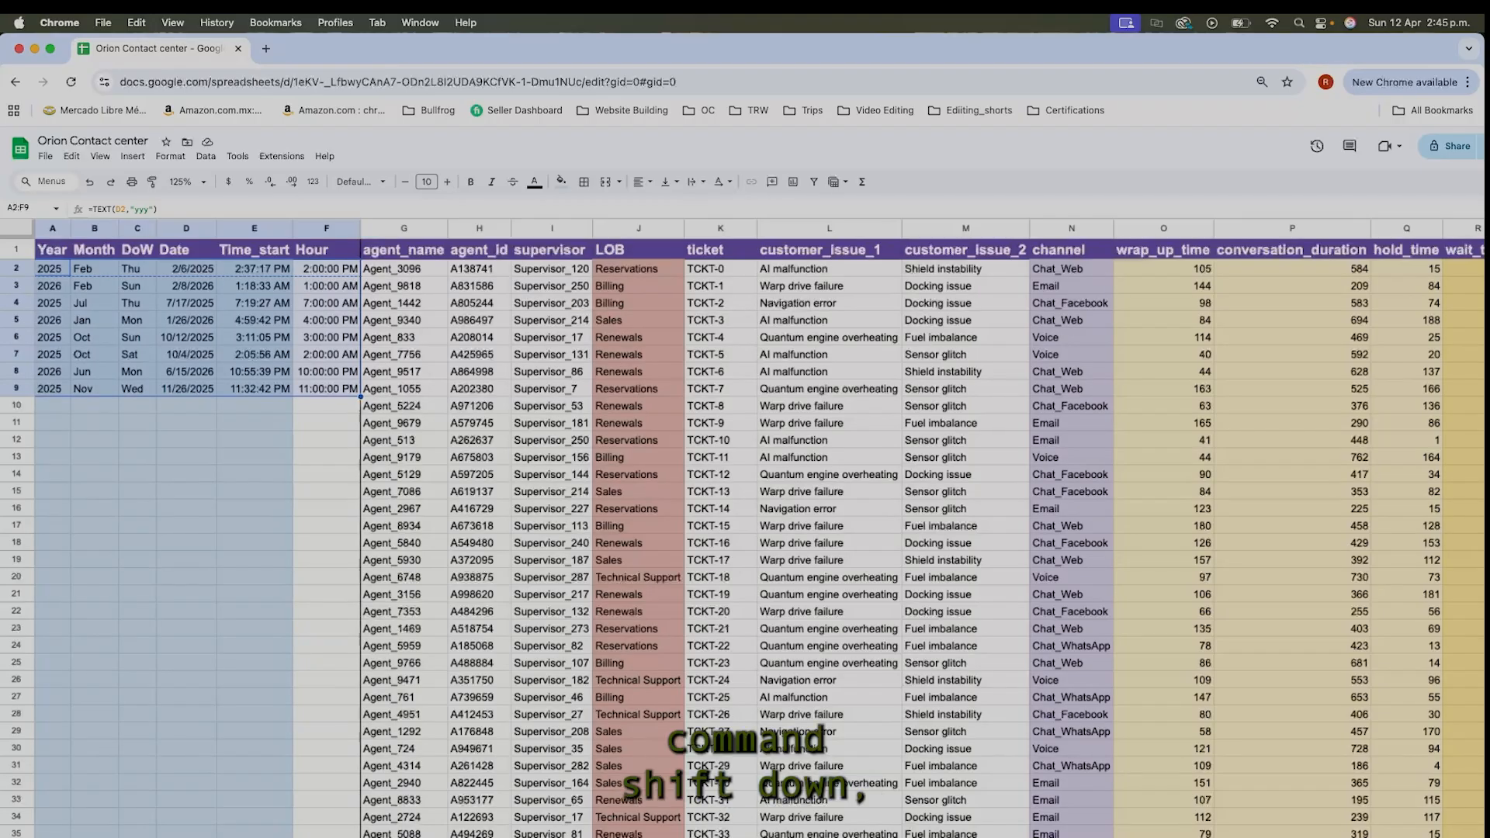
{"action": "key", "text": "super+shift+Down"}
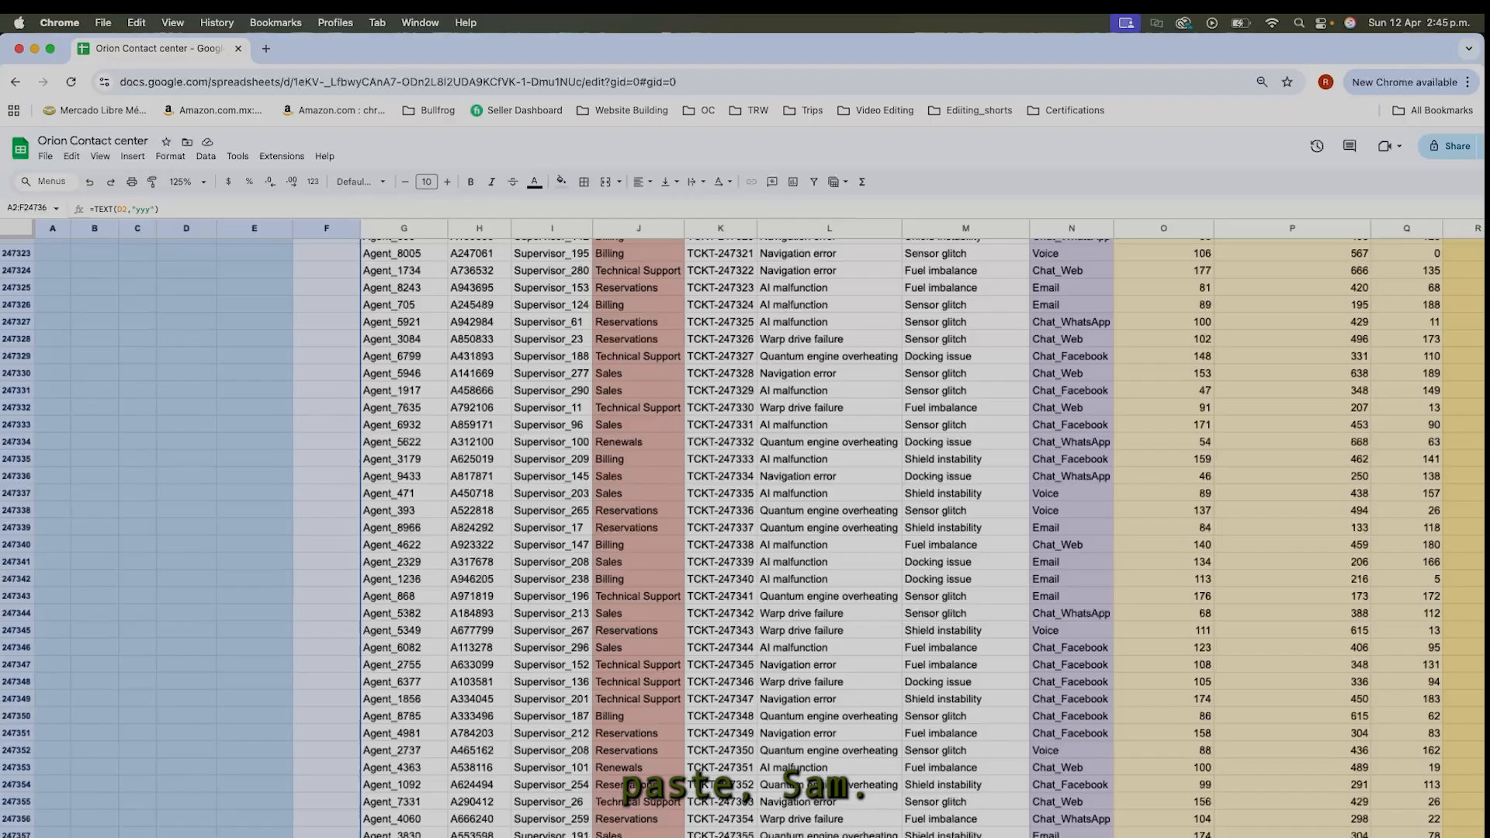
{"action": "key", "text": "super+v"}
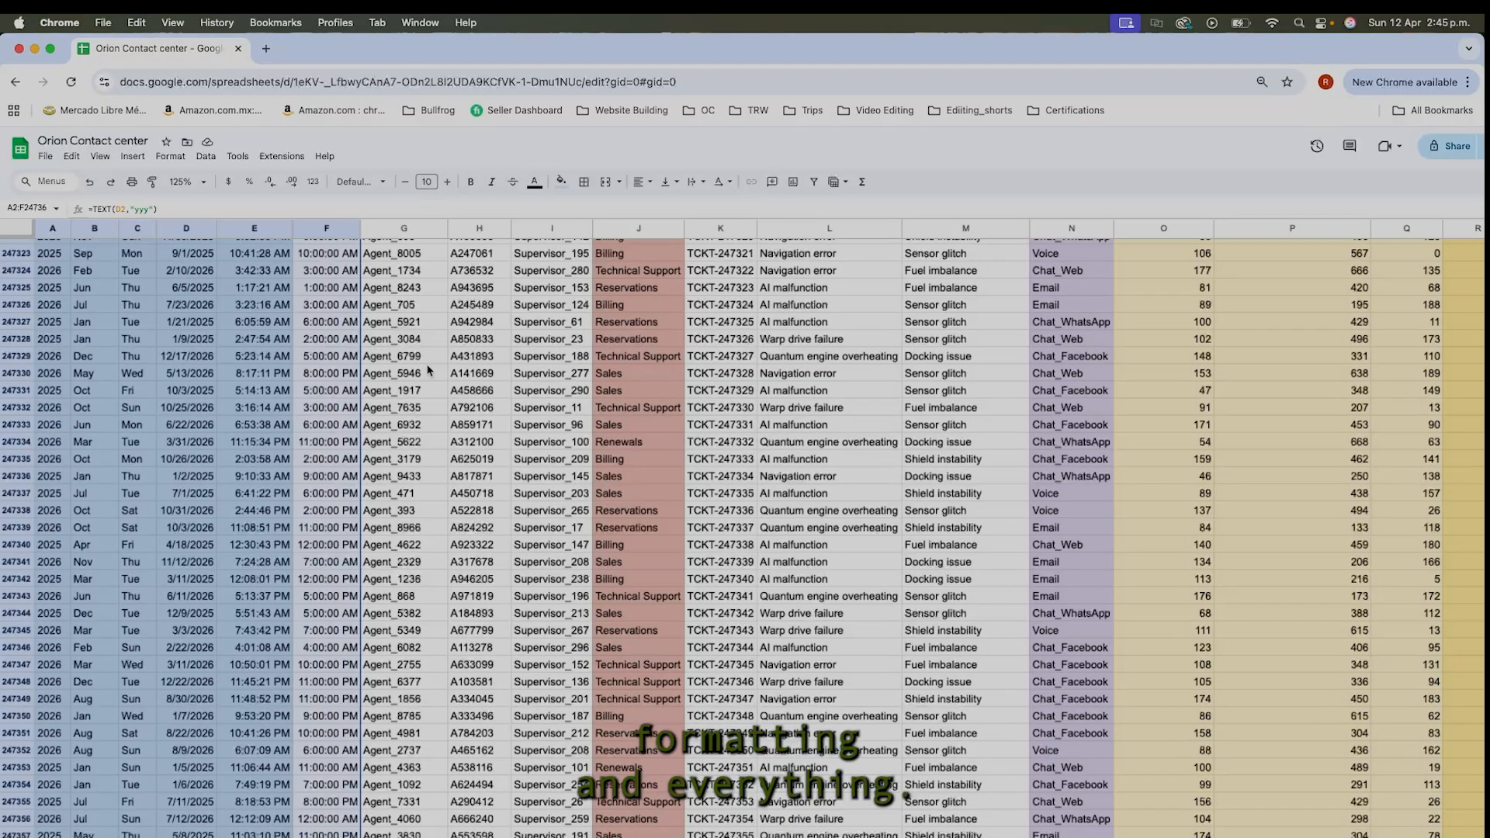
Review the pasted values near the end of the data, check an Hour formula there, and return to the header row.
{"action": "scroll", "coordinate": [427, 372], "scroll_direction": "up", "scroll_amount": 20}
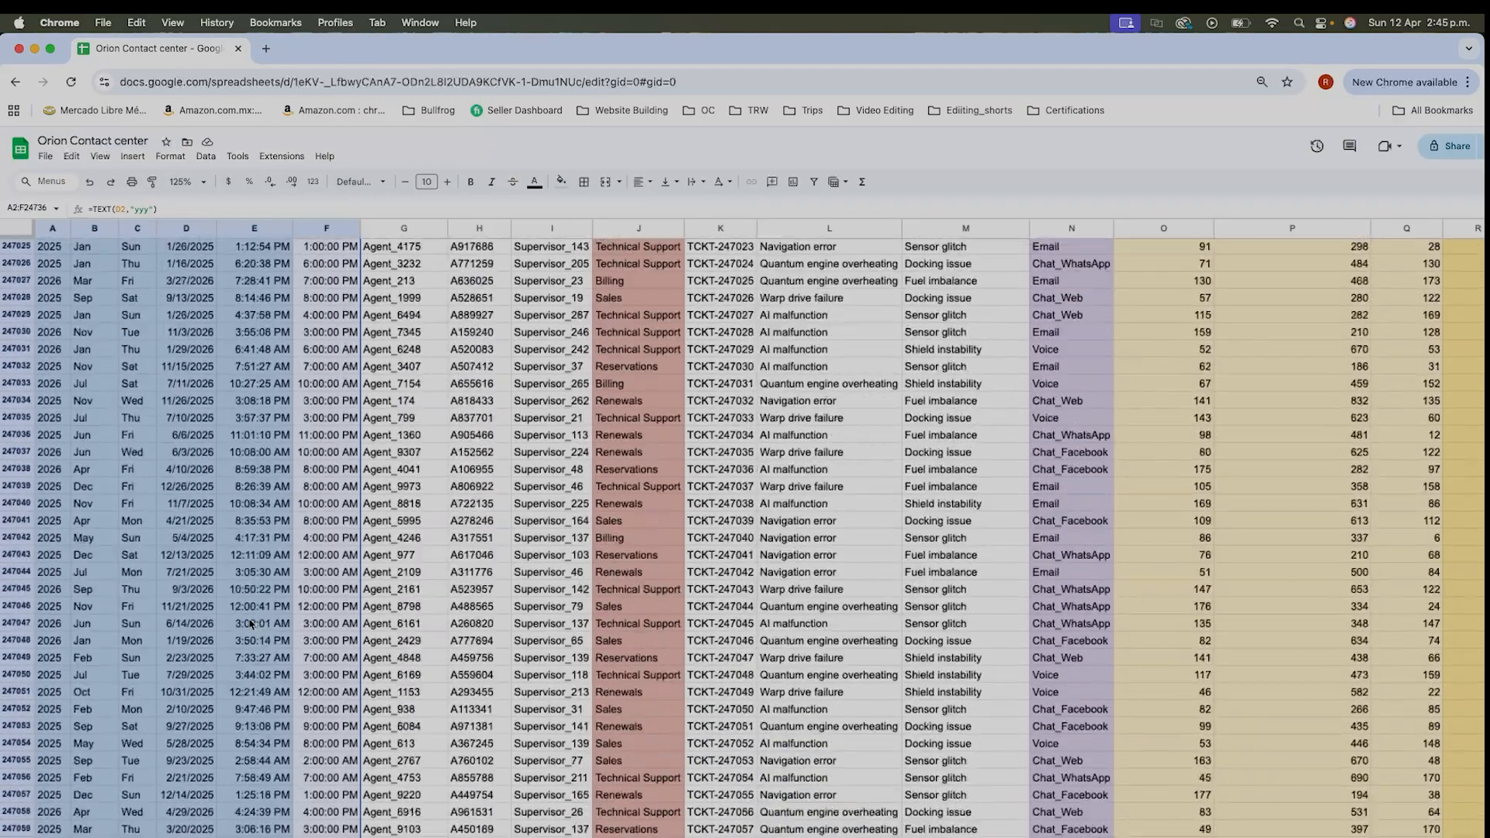
{"action": "scroll", "coordinate": [251, 623], "scroll_direction": "up", "scroll_amount": 5}
{"action": "left_click", "coordinate": [346, 610]}
{"action": "key", "text": "Up"}
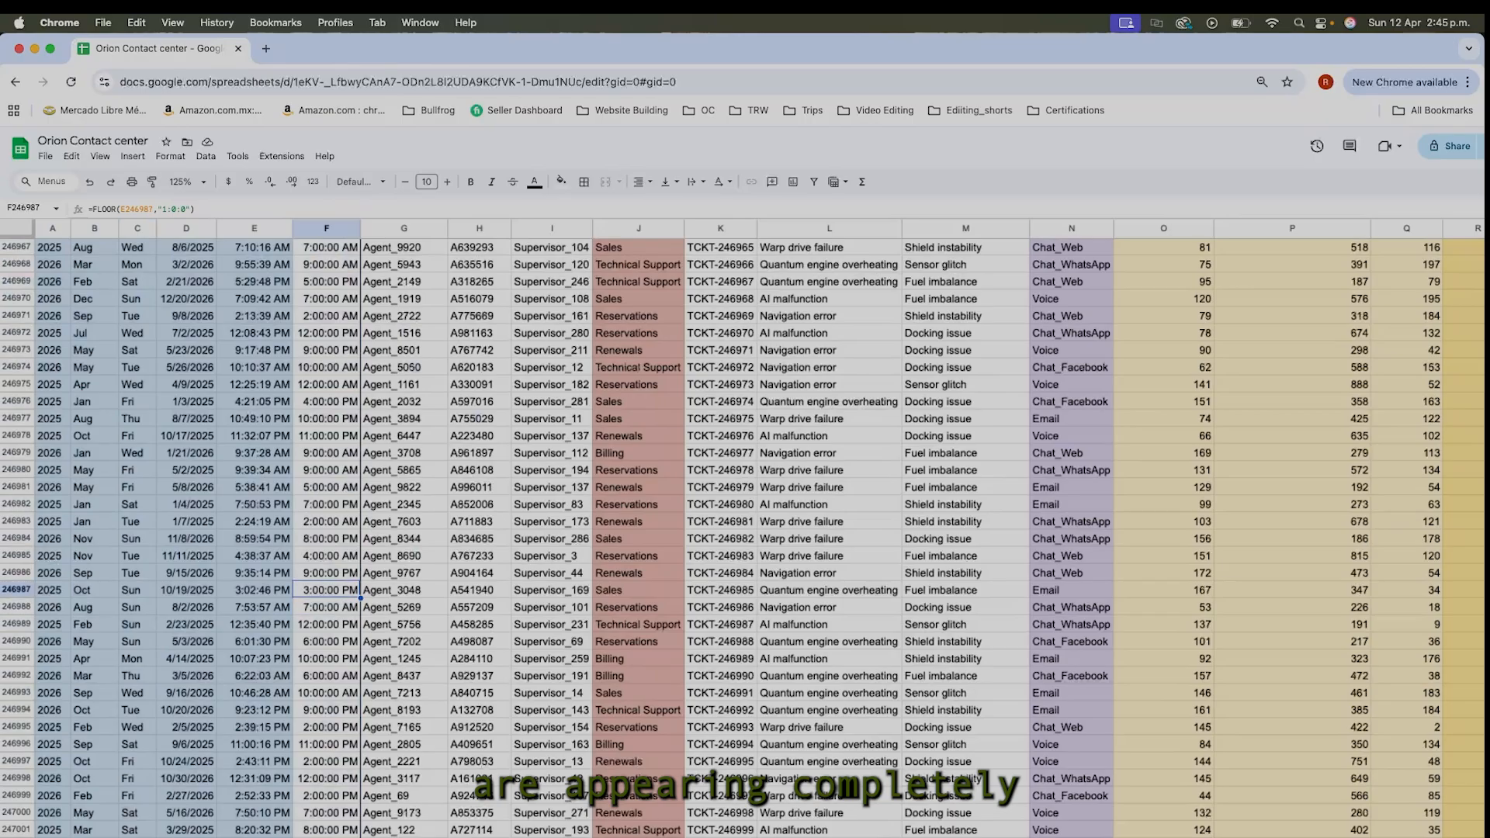
{"action": "key", "text": "super+Up"}
{"action": "scroll", "coordinate": [637, 558], "scroll_direction": "right", "scroll_amount": 10}
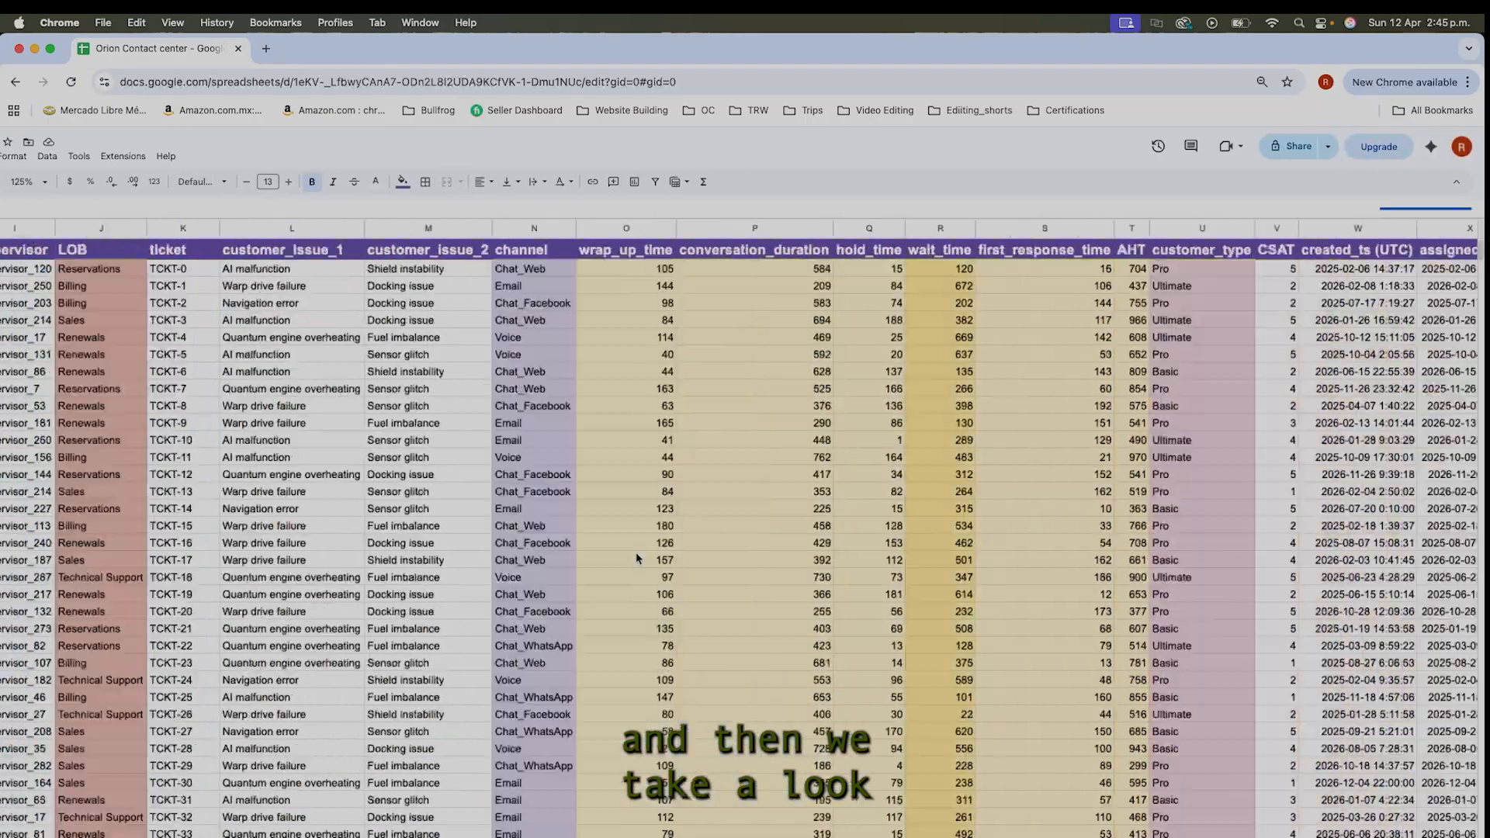
{"action": "scroll", "coordinate": [636, 558], "scroll_direction": "left", "scroll_amount": 10}
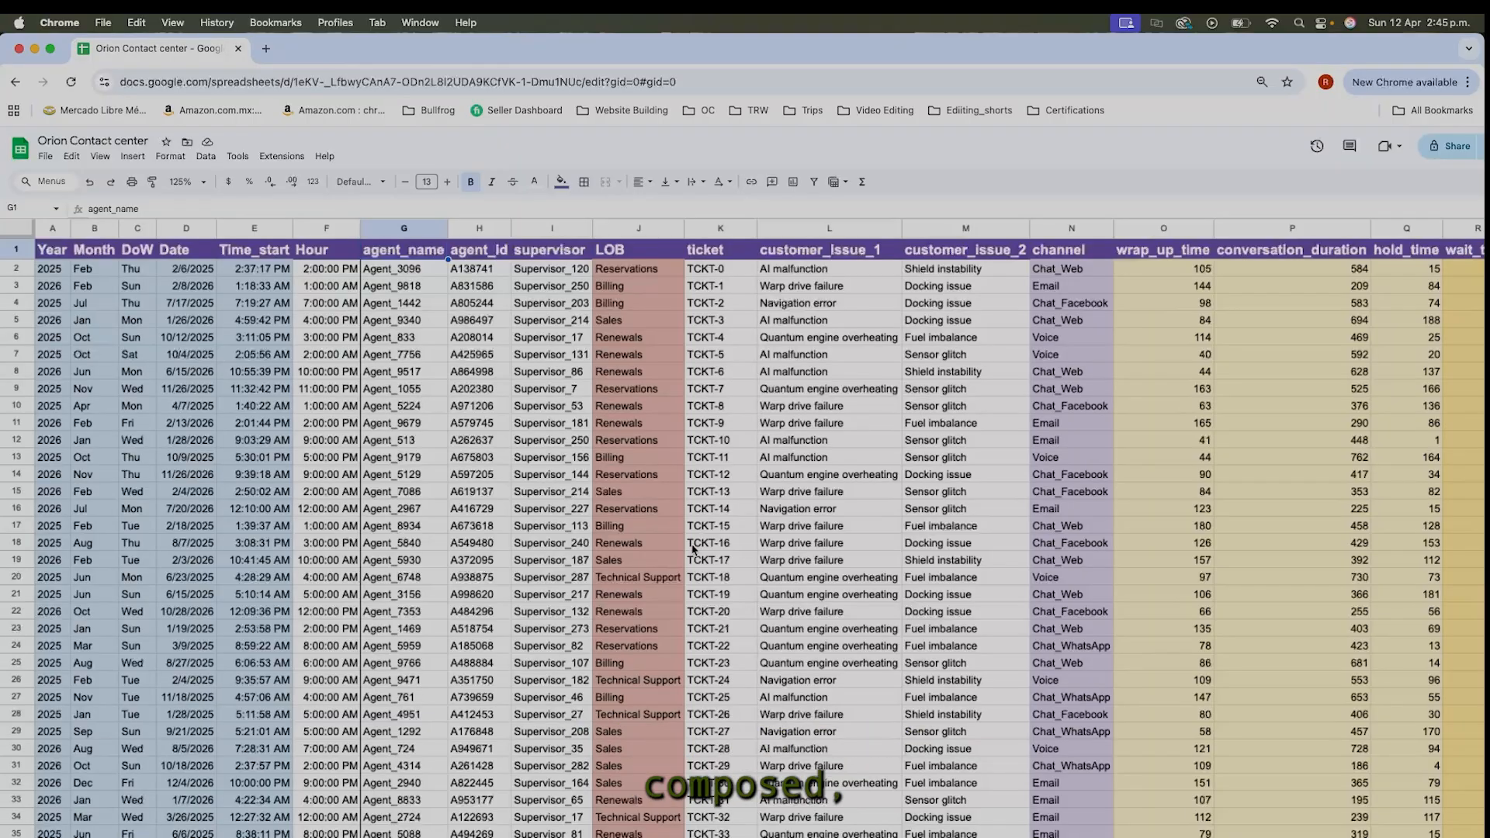
Examine the LOB, ticket, customer_issue_1, customer_issue_2 and channel columns of the ticket data.
{"action": "left_click", "coordinate": [662, 248]}
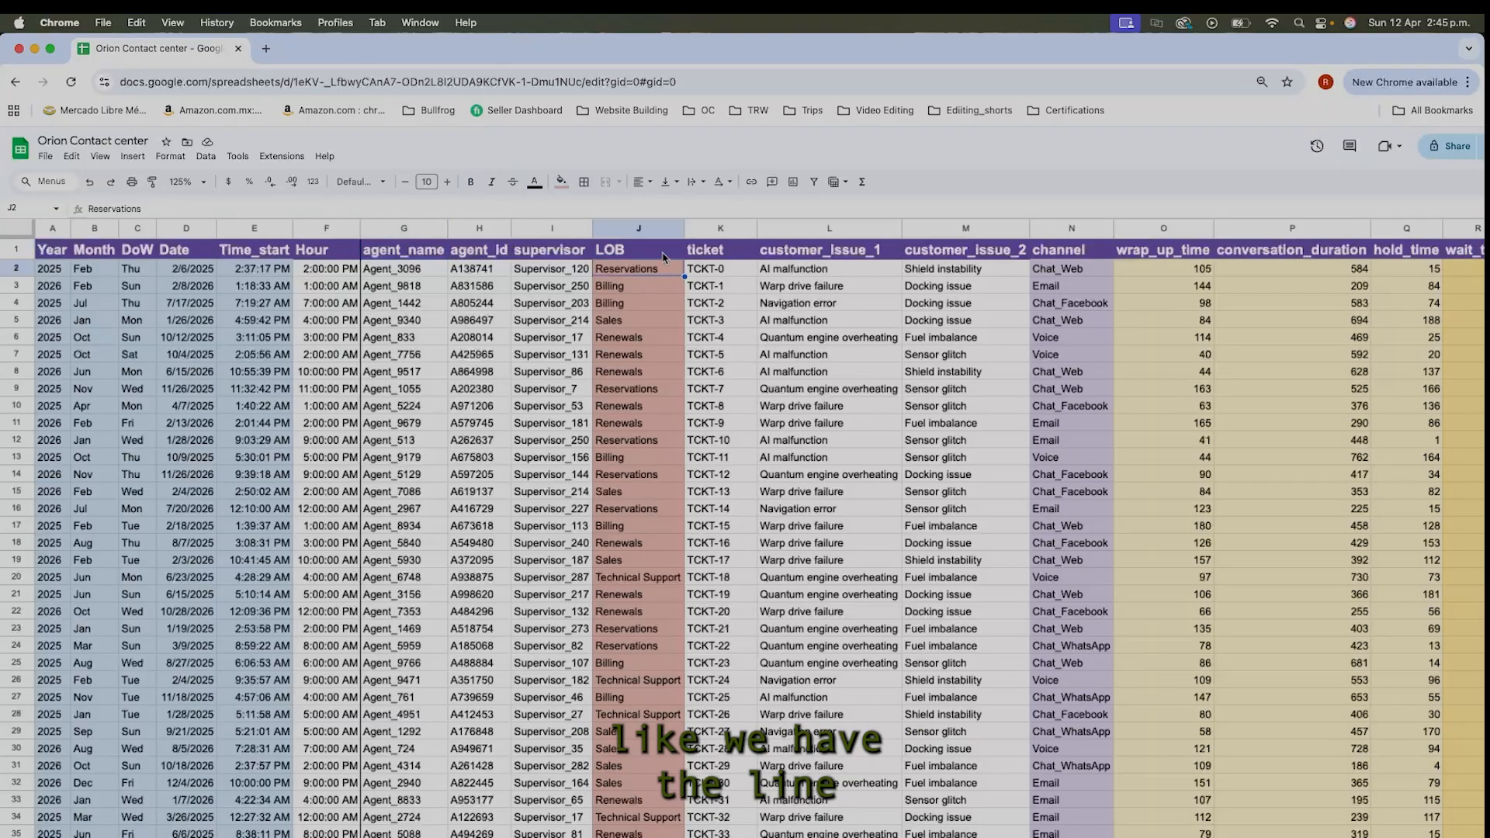
{"action": "left_click", "coordinate": [661, 228]}
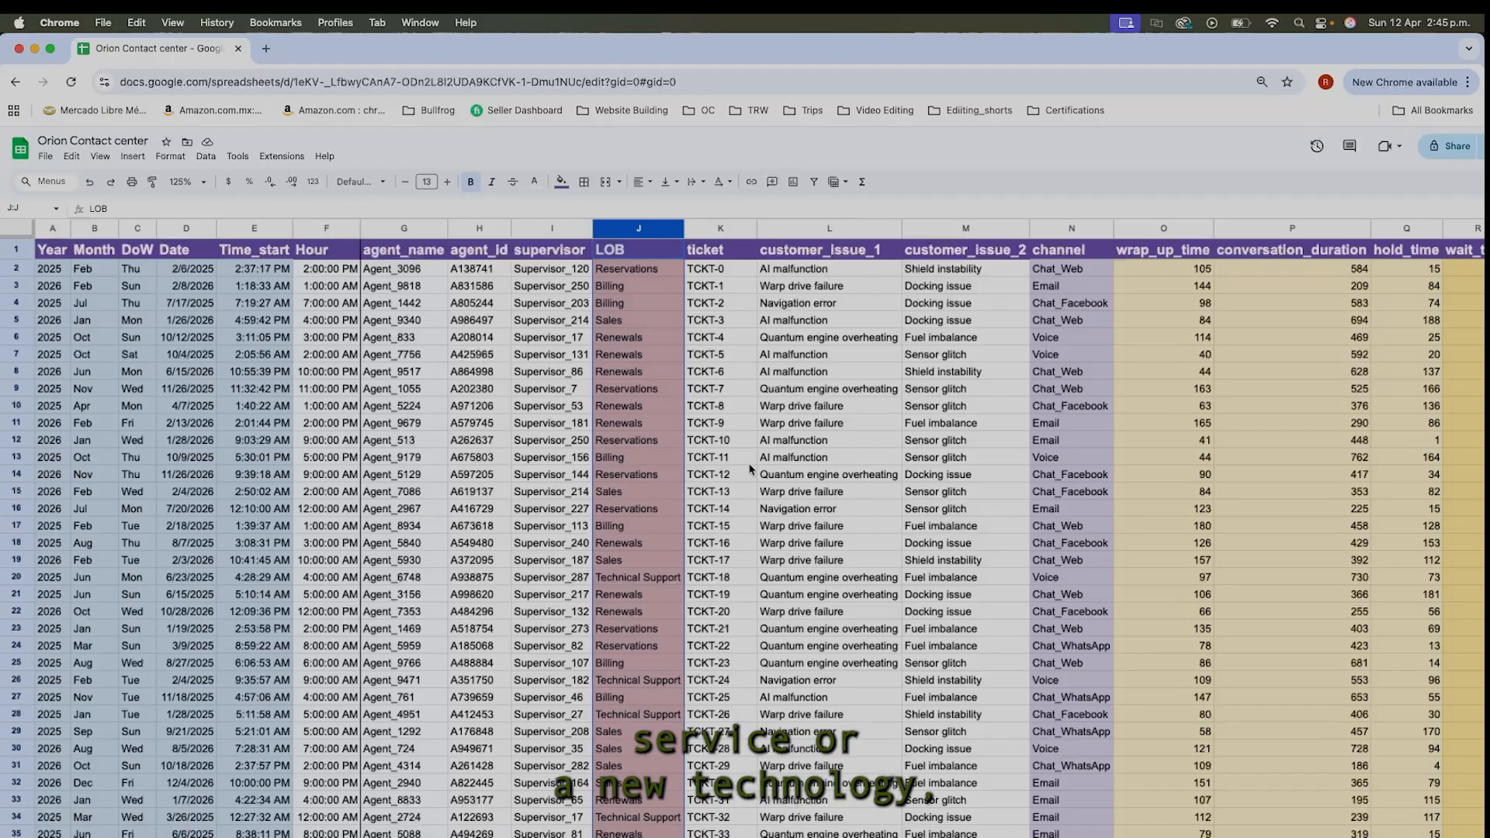
{"action": "left_click", "coordinate": [749, 426]}
{"action": "left_click", "coordinate": [727, 355]}
{"action": "left_click", "coordinate": [721, 525]}
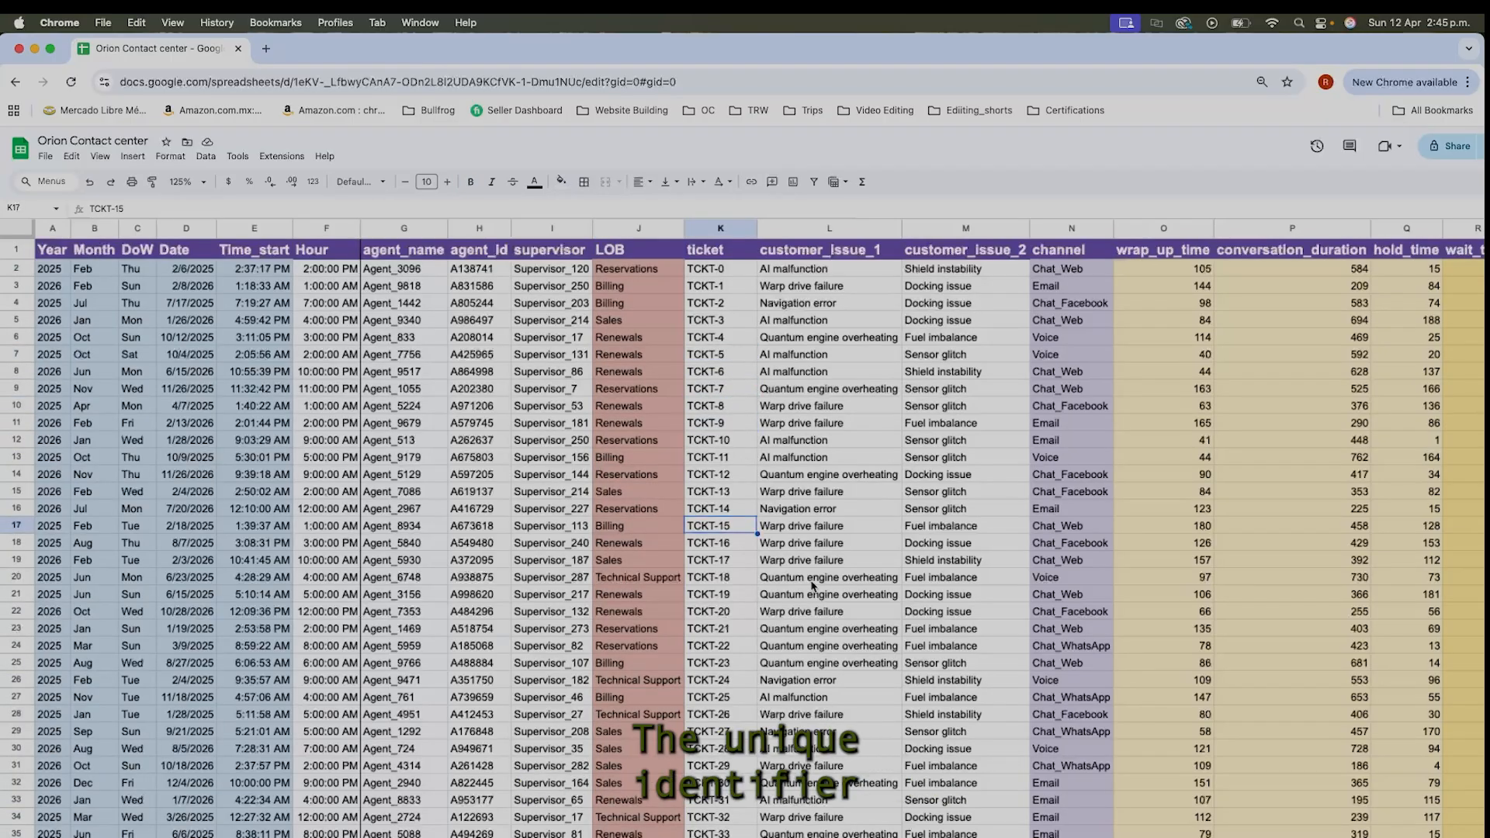
{"action": "scroll", "coordinate": [820, 573], "scroll_direction": "right", "scroll_amount": 10}
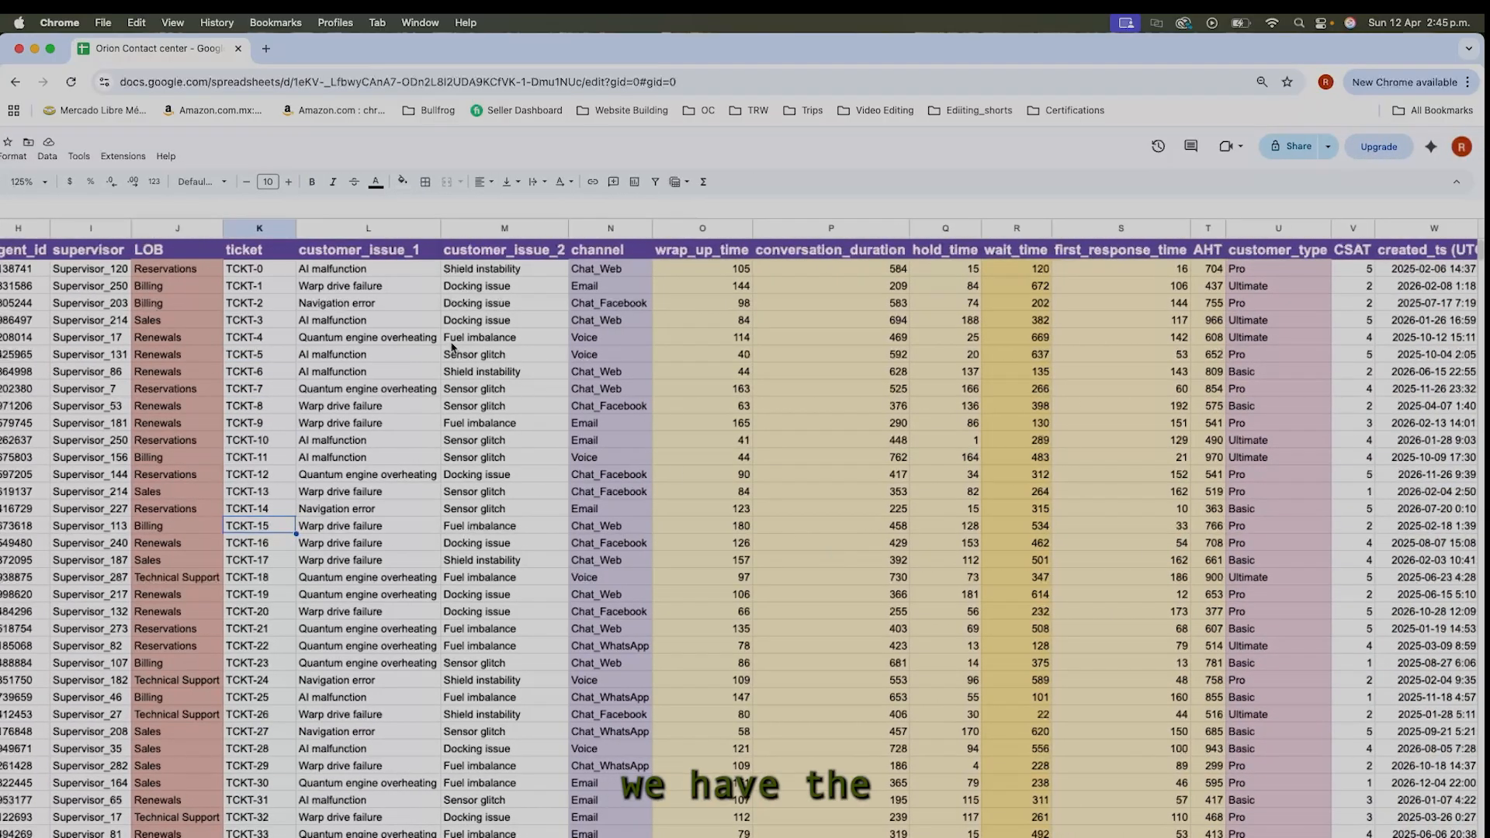
{"action": "left_click", "coordinate": [368, 297]}
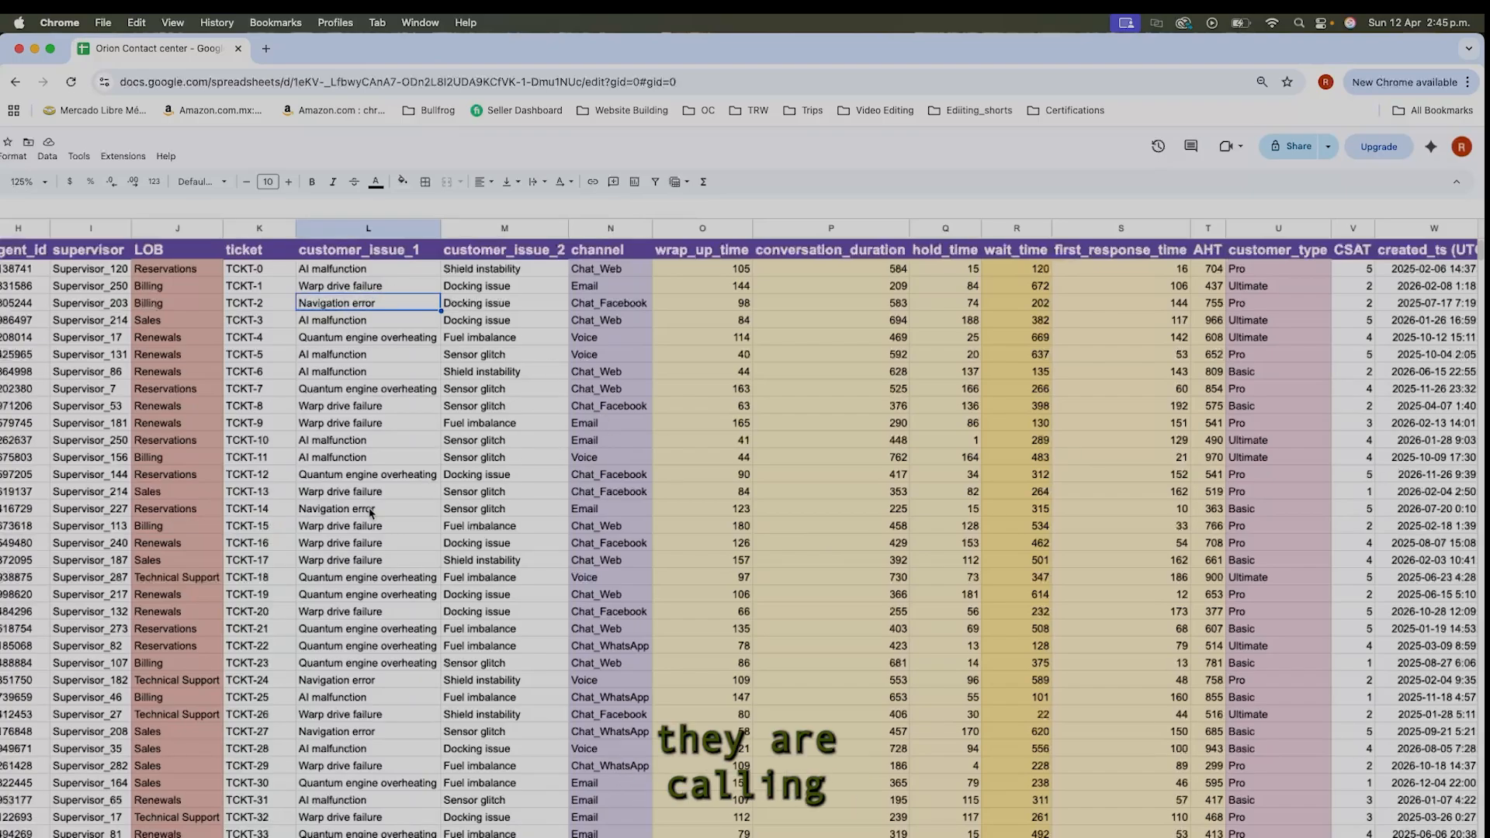
{"action": "left_click", "coordinate": [560, 475]}
{"action": "scroll", "coordinate": [603, 485], "scroll_direction": "right", "scroll_amount": 2}
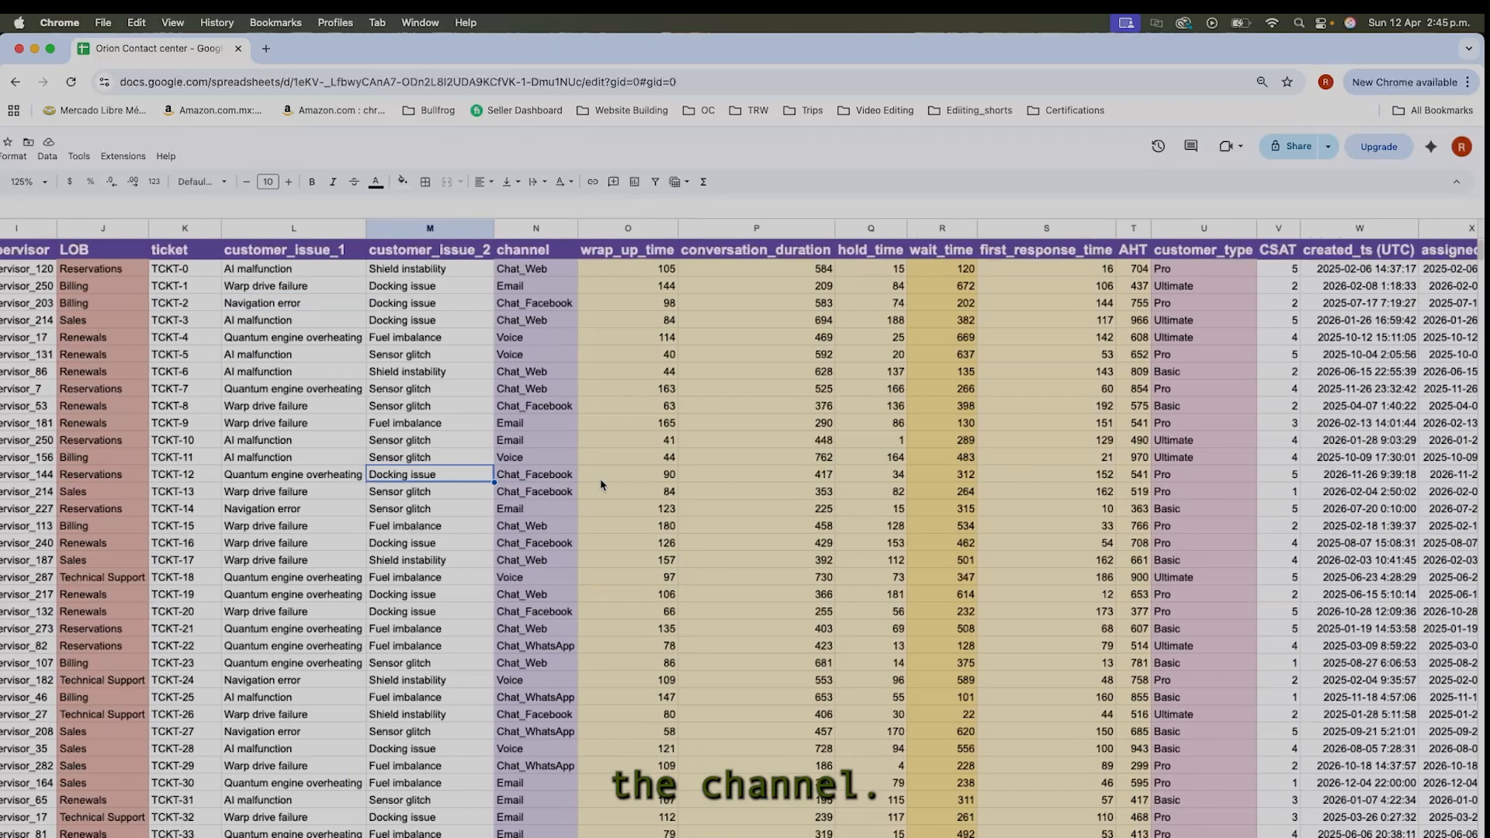
{"action": "left_click", "coordinate": [550, 424]}
{"action": "left_click", "coordinate": [575, 320]}
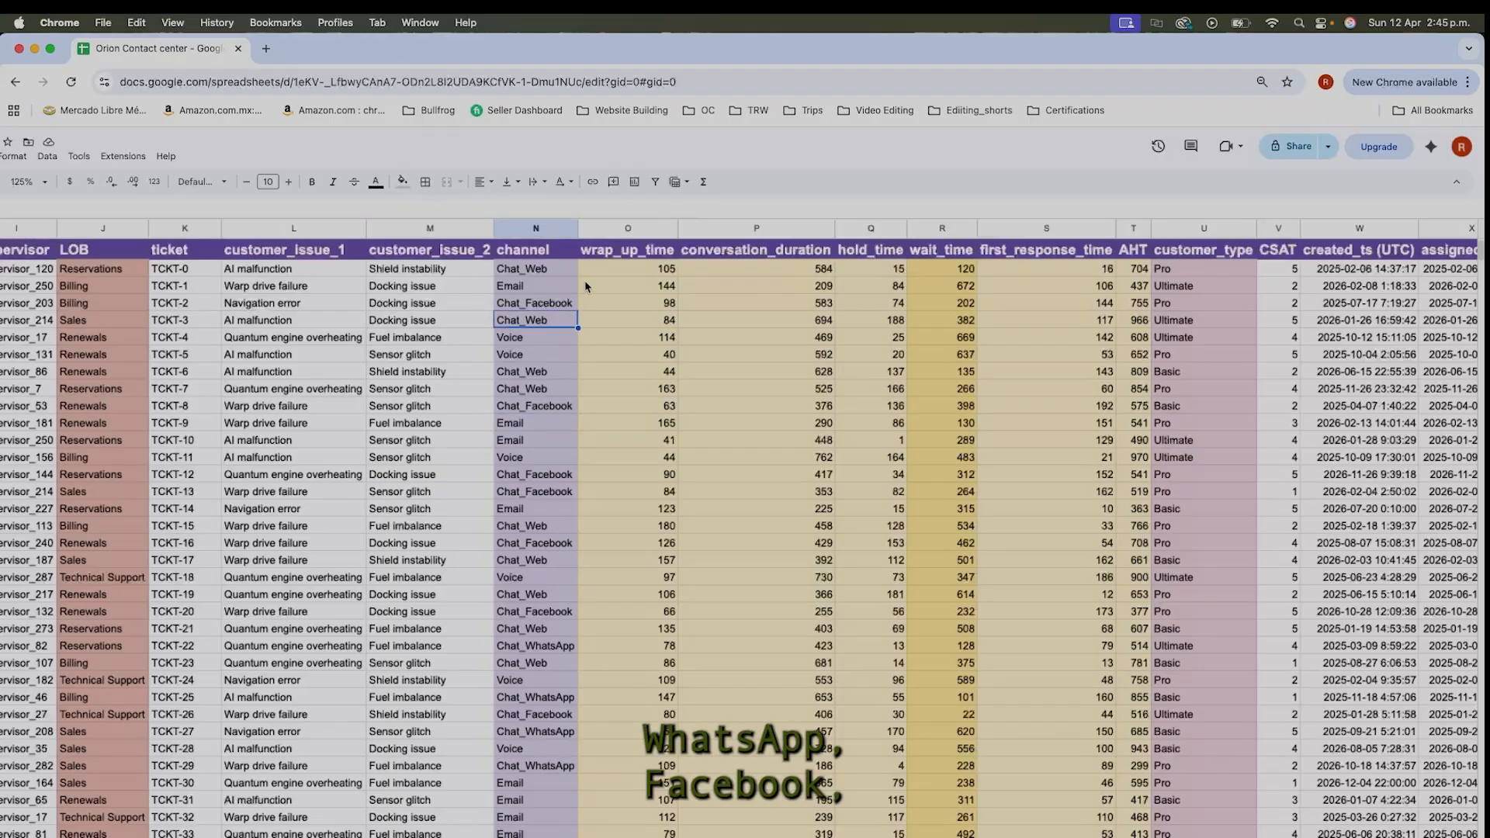
{"action": "scroll", "coordinate": [533, 513], "scroll_direction": "right", "scroll_amount": 3}
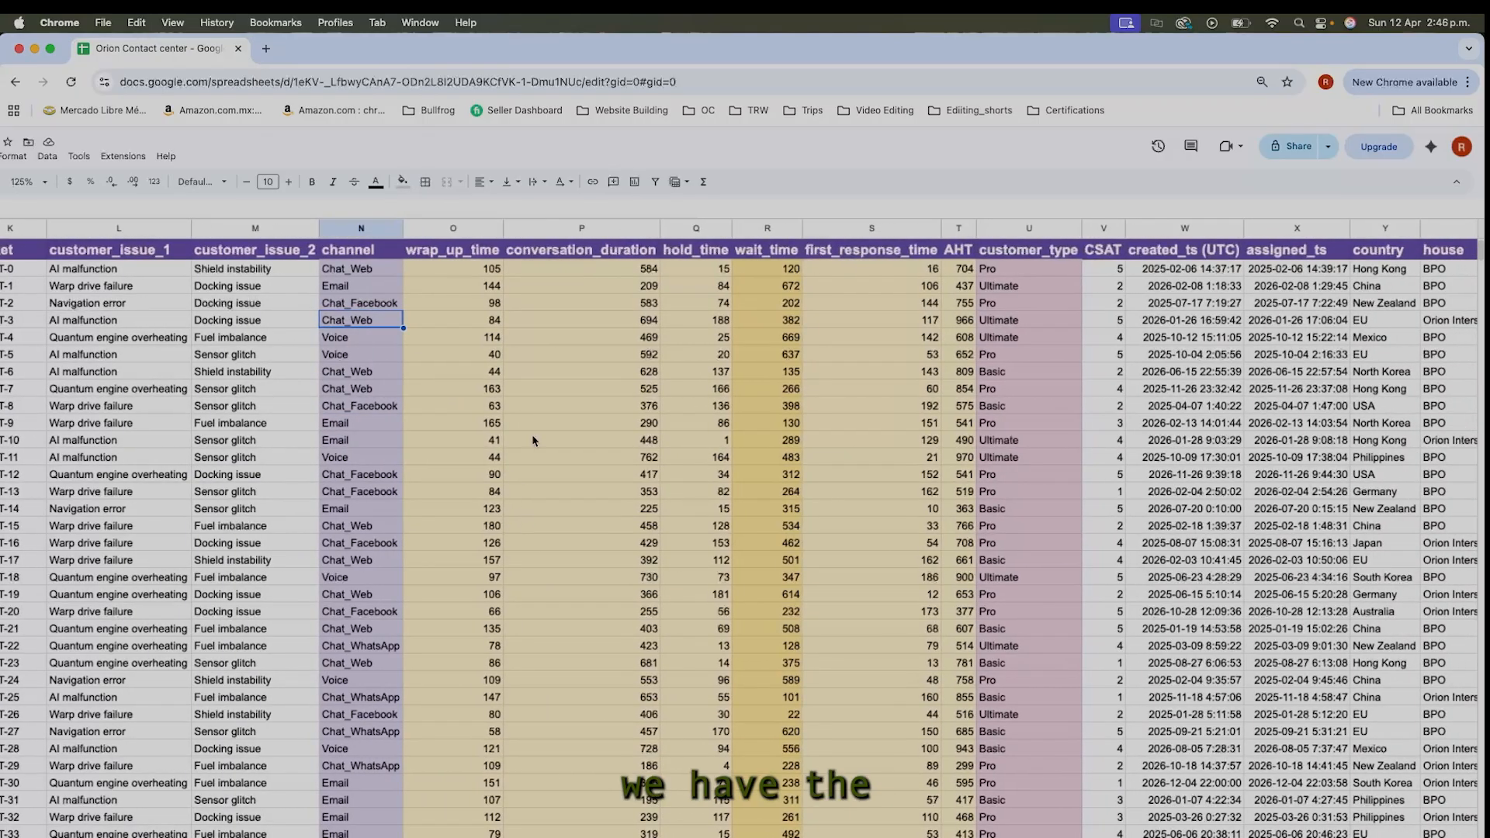
Examine the wait_time column and the Basic, Pro and Ultimate entries in the customer_type column.
{"action": "left_click_drag", "start_coordinate": [790, 269], "coordinate": [790, 287]}
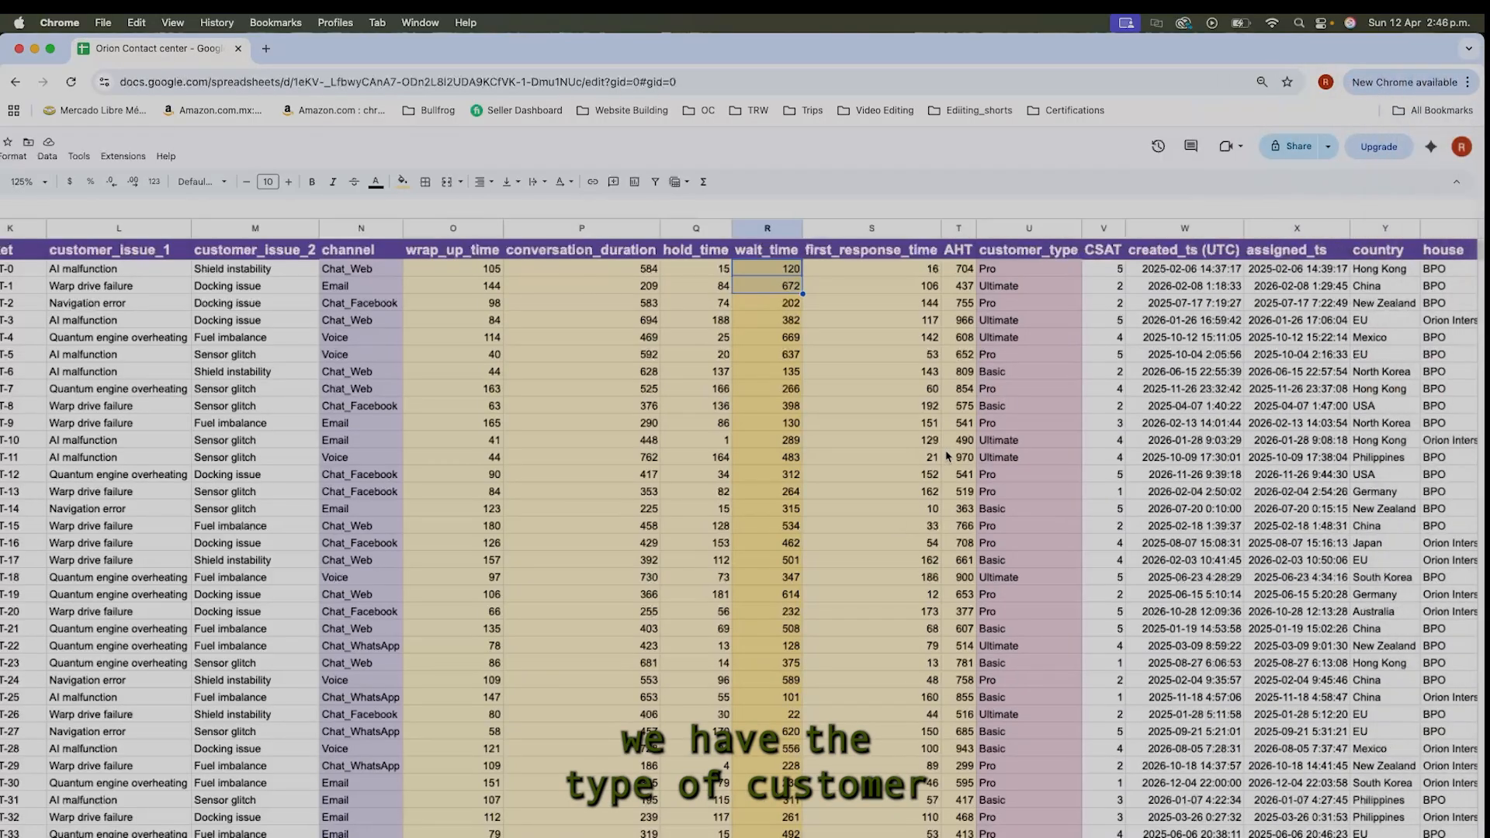
{"action": "scroll", "coordinate": [947, 457], "scroll_direction": "right", "scroll_amount": 3}
{"action": "scroll", "coordinate": [947, 456], "scroll_direction": "right", "scroll_amount": 5}
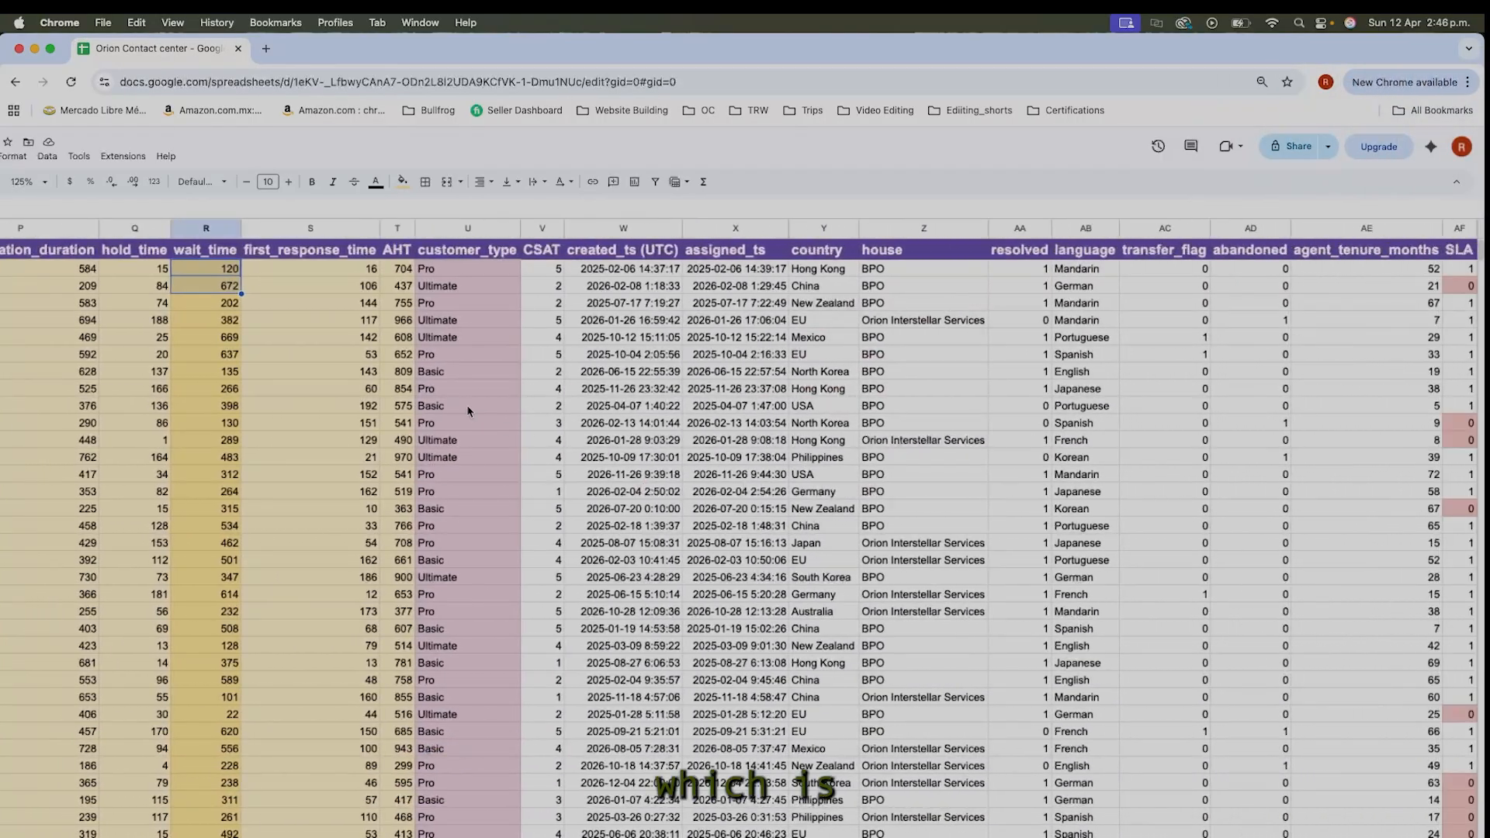
{"action": "left_click", "coordinate": [462, 561]}
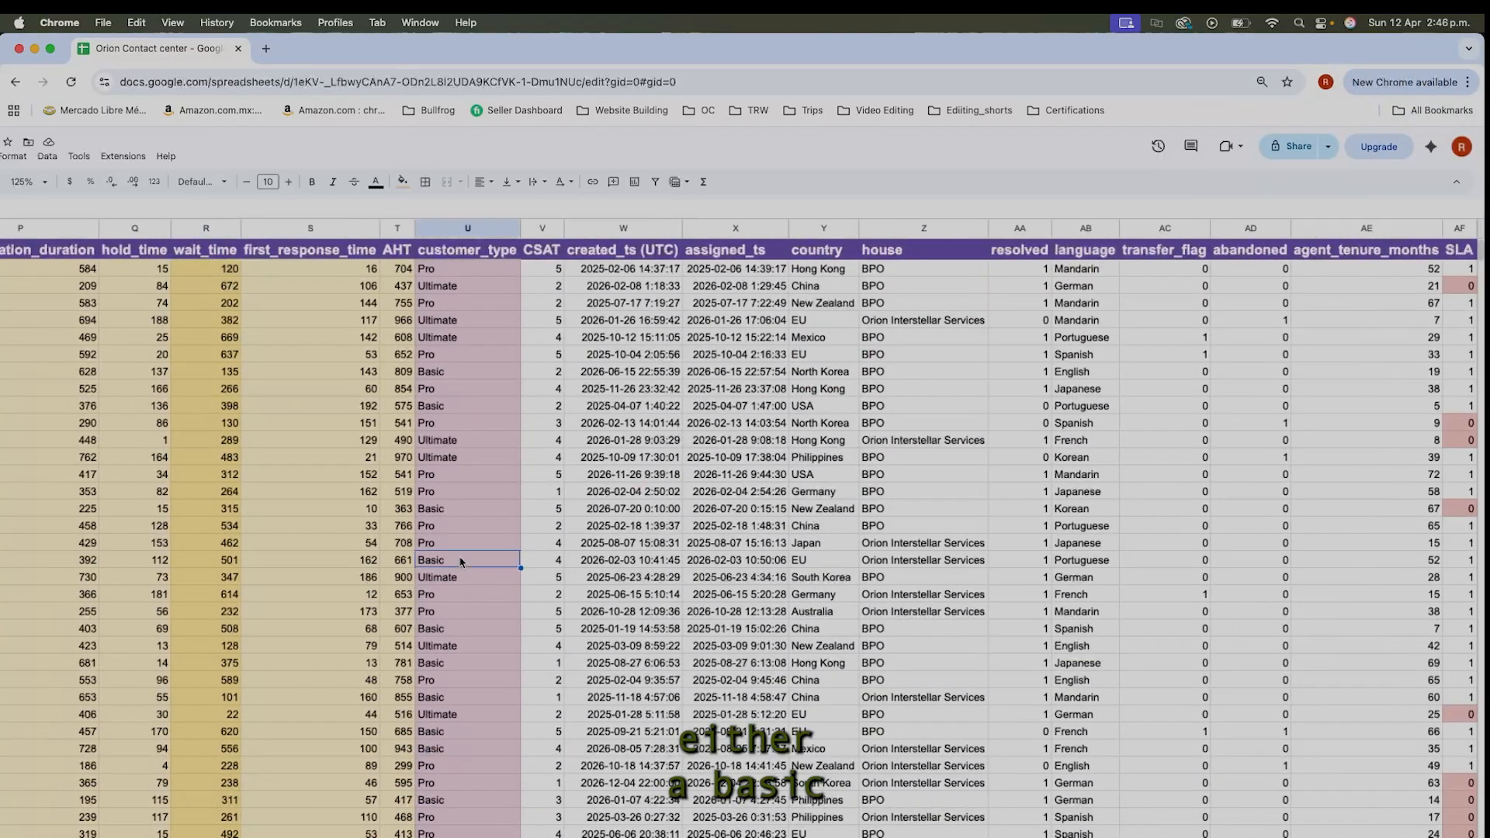
{"action": "scroll", "coordinate": [508, 549], "scroll_direction": "left", "scroll_amount": 2}
{"action": "left_click", "coordinate": [511, 544]}
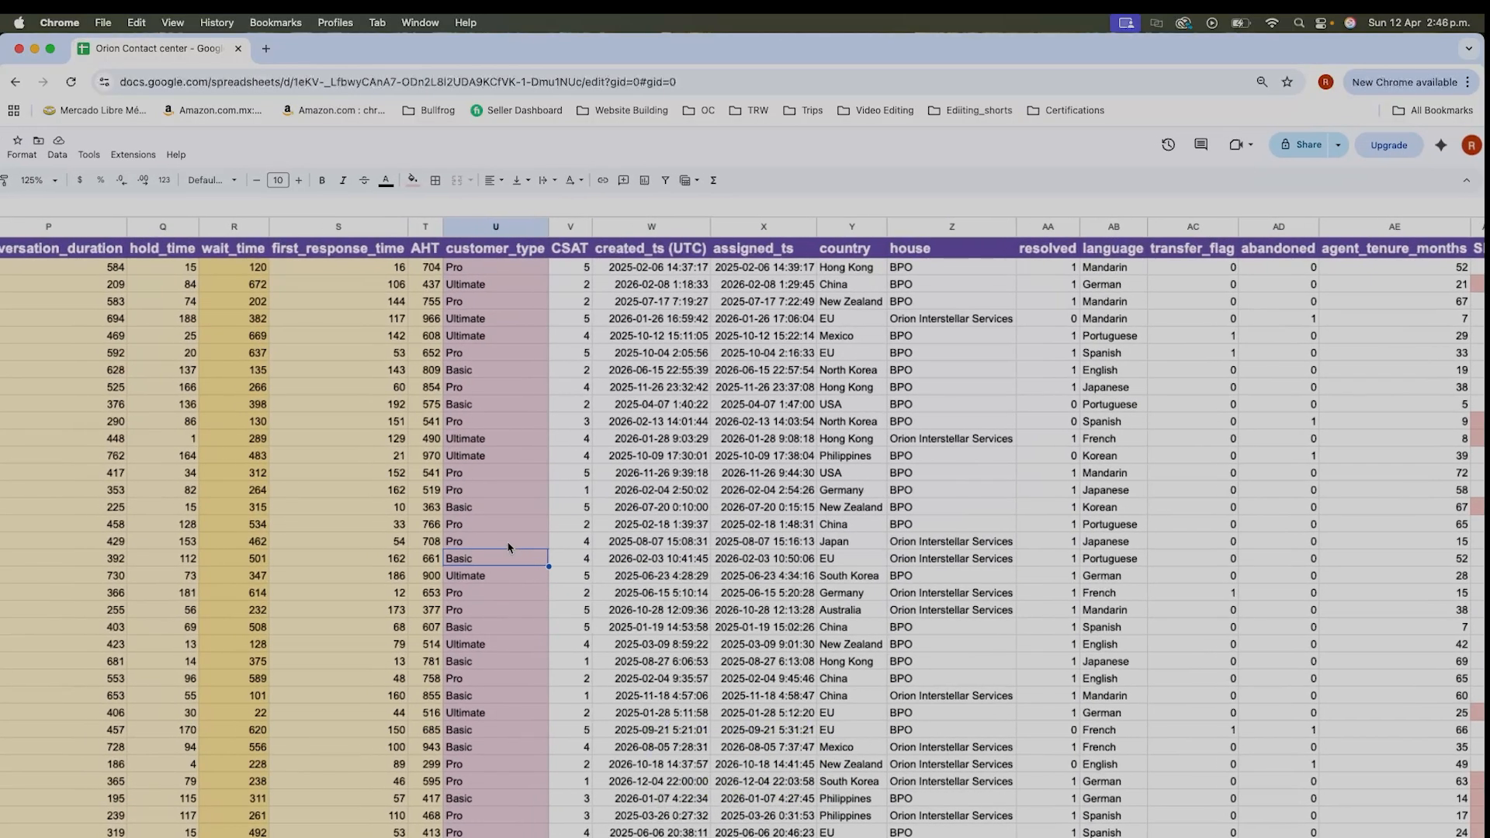
{"action": "left_click", "coordinate": [496, 427]}
{"action": "left_click", "coordinate": [498, 456]}
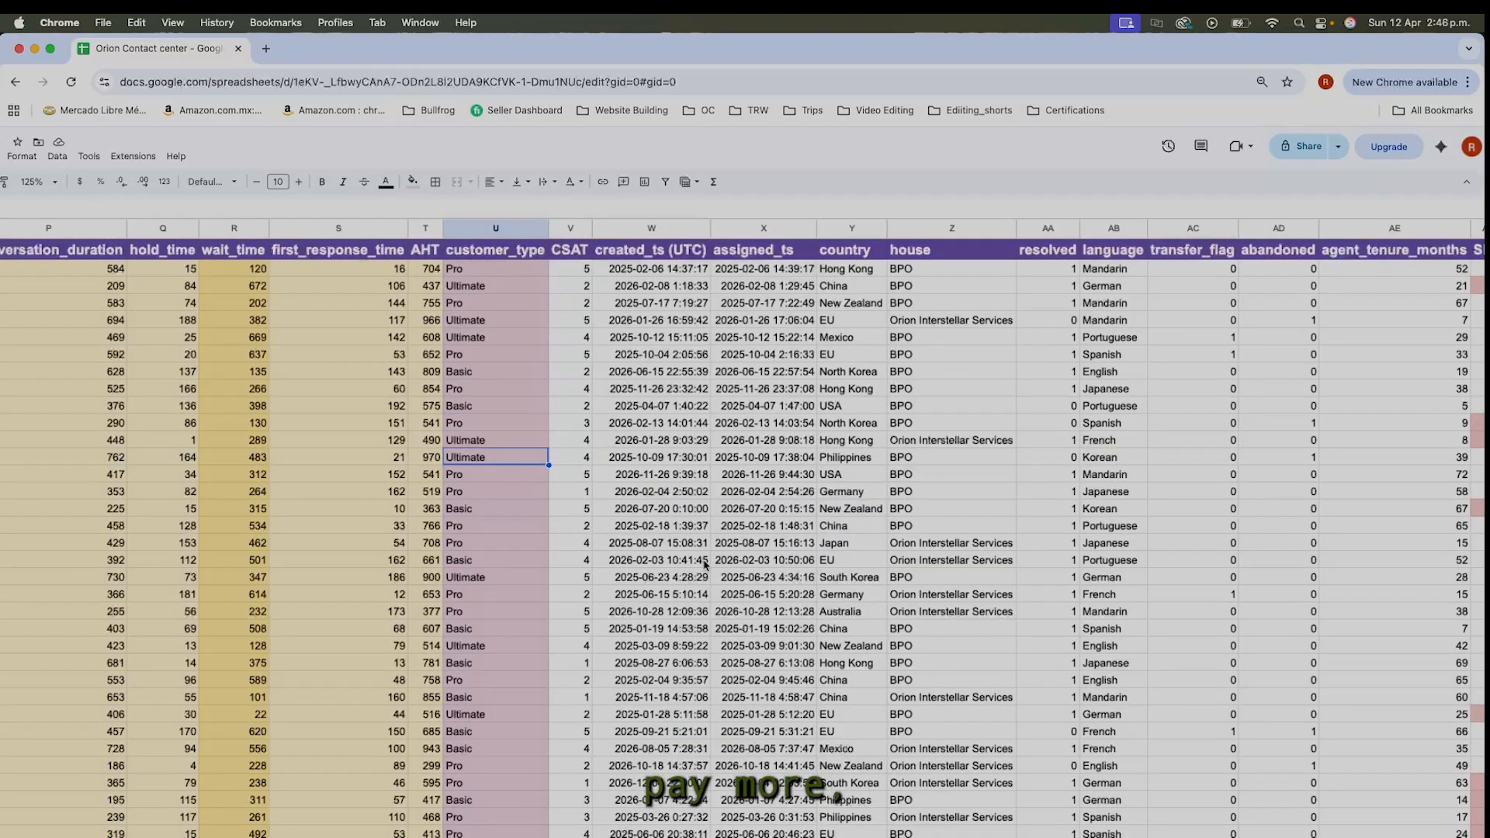
Examine the country, language, transfer_flag, abandoned and agent_tenure_months columns.
{"action": "left_click", "coordinate": [872, 289]}
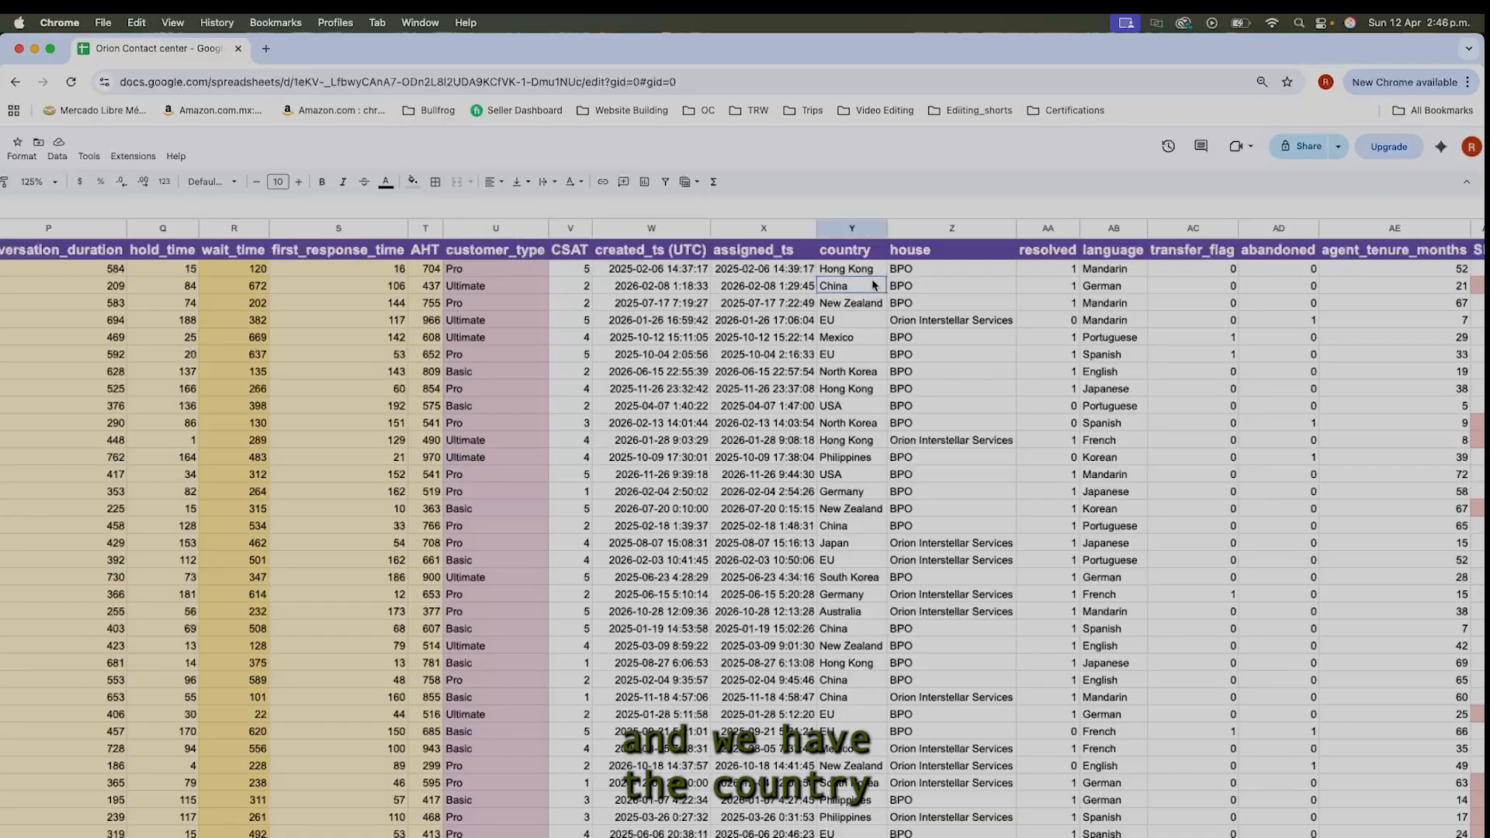
{"action": "left_click", "coordinate": [847, 510]}
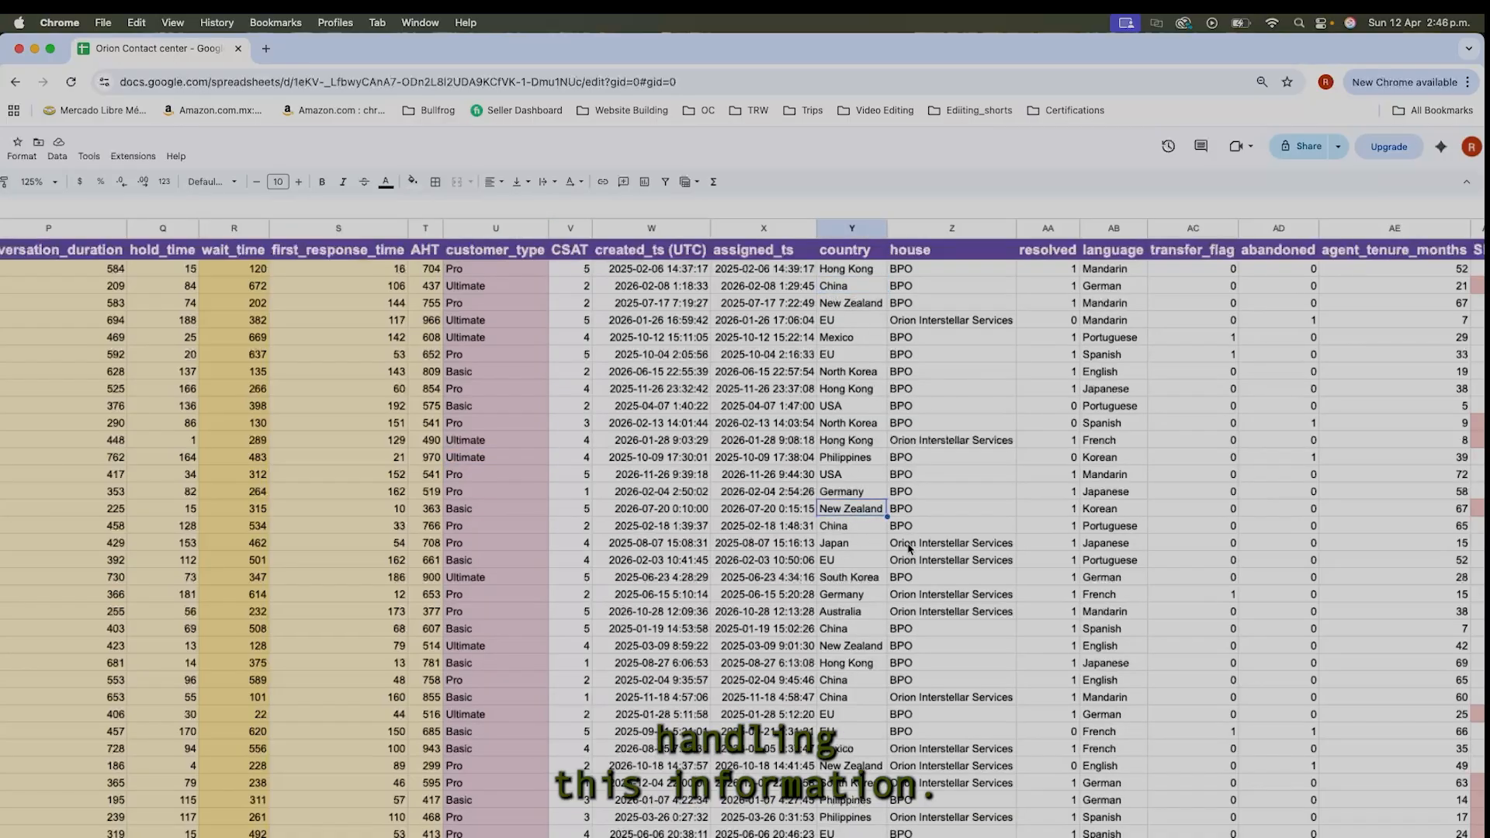
{"action": "scroll", "coordinate": [892, 574], "scroll_direction": "right", "scroll_amount": 2}
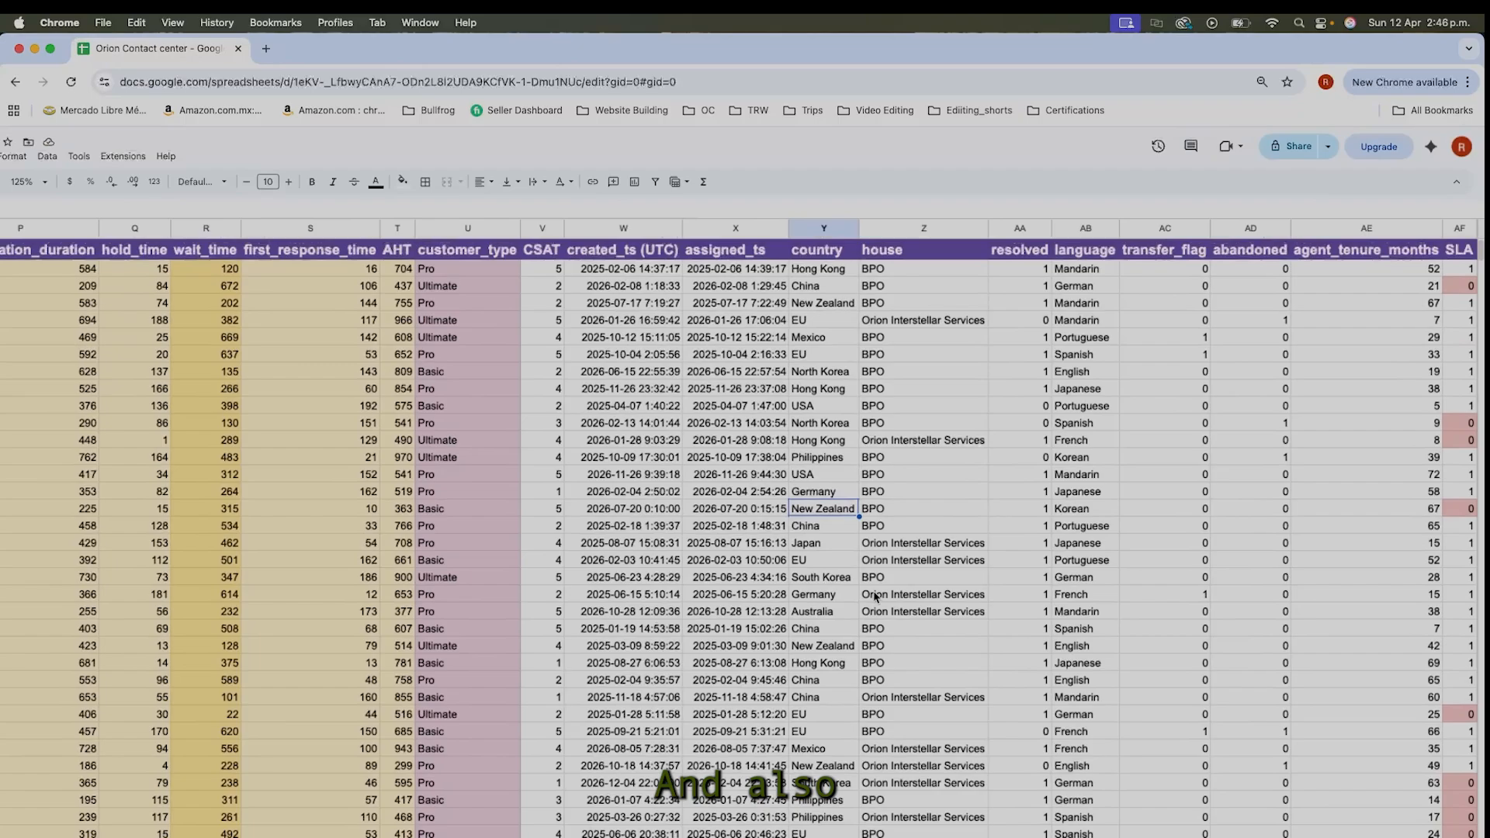
{"action": "left_click", "coordinate": [1093, 227]}
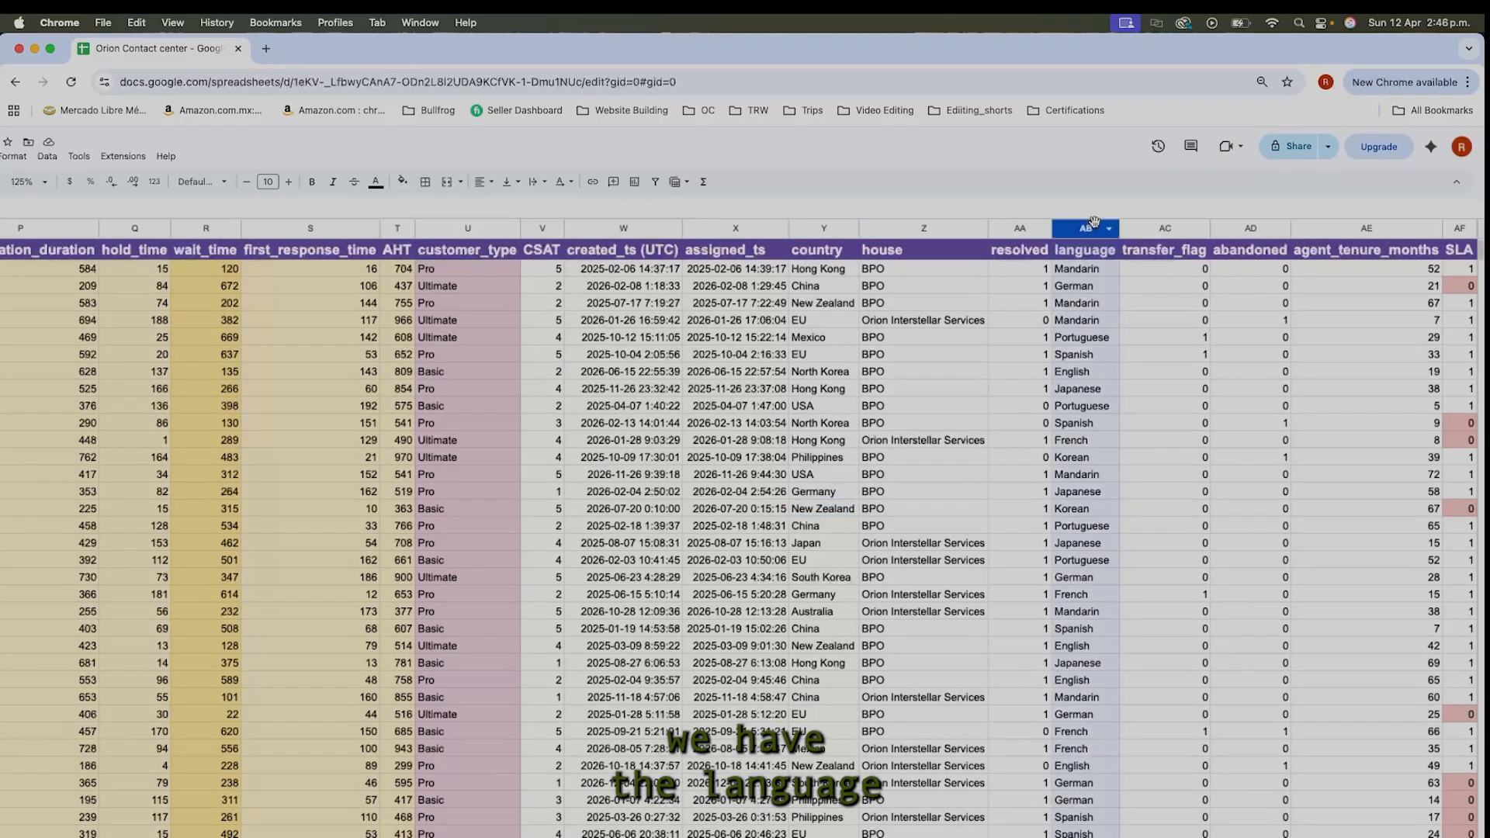
{"action": "left_click", "coordinate": [1074, 550]}
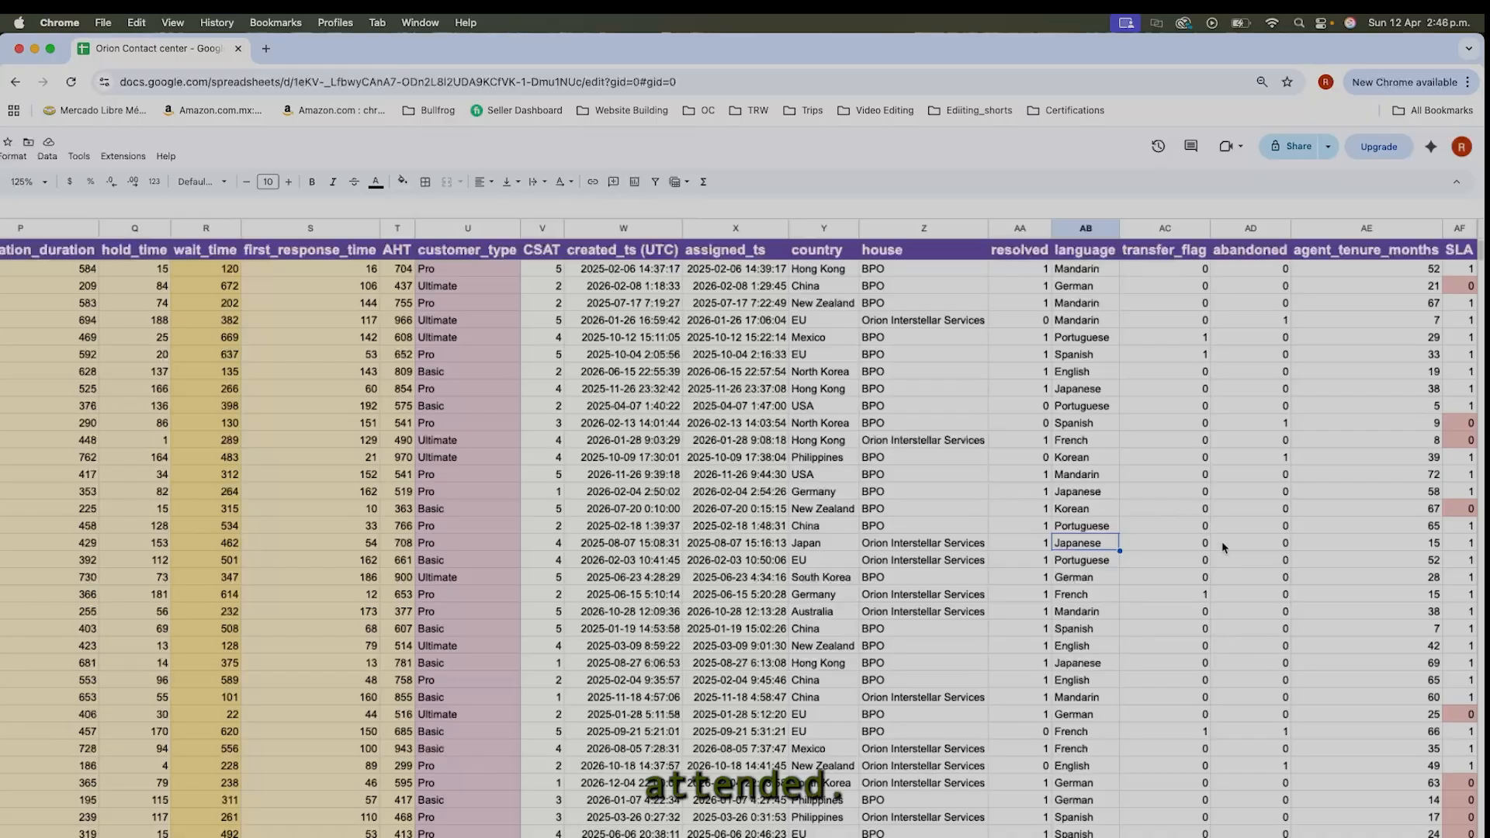
{"action": "left_click", "coordinate": [1156, 458]}
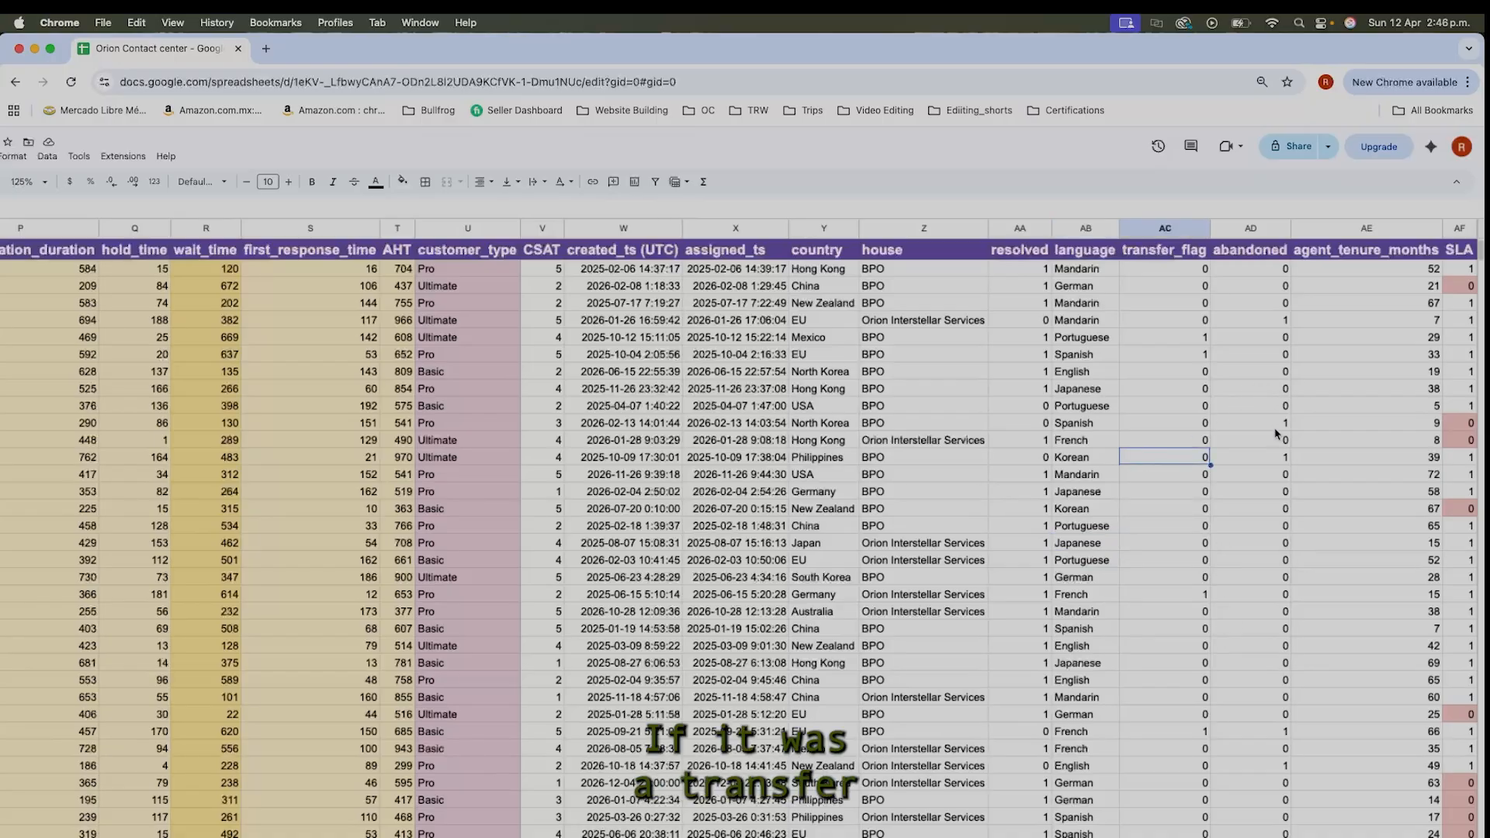
{"action": "left_click", "coordinate": [1278, 463]}
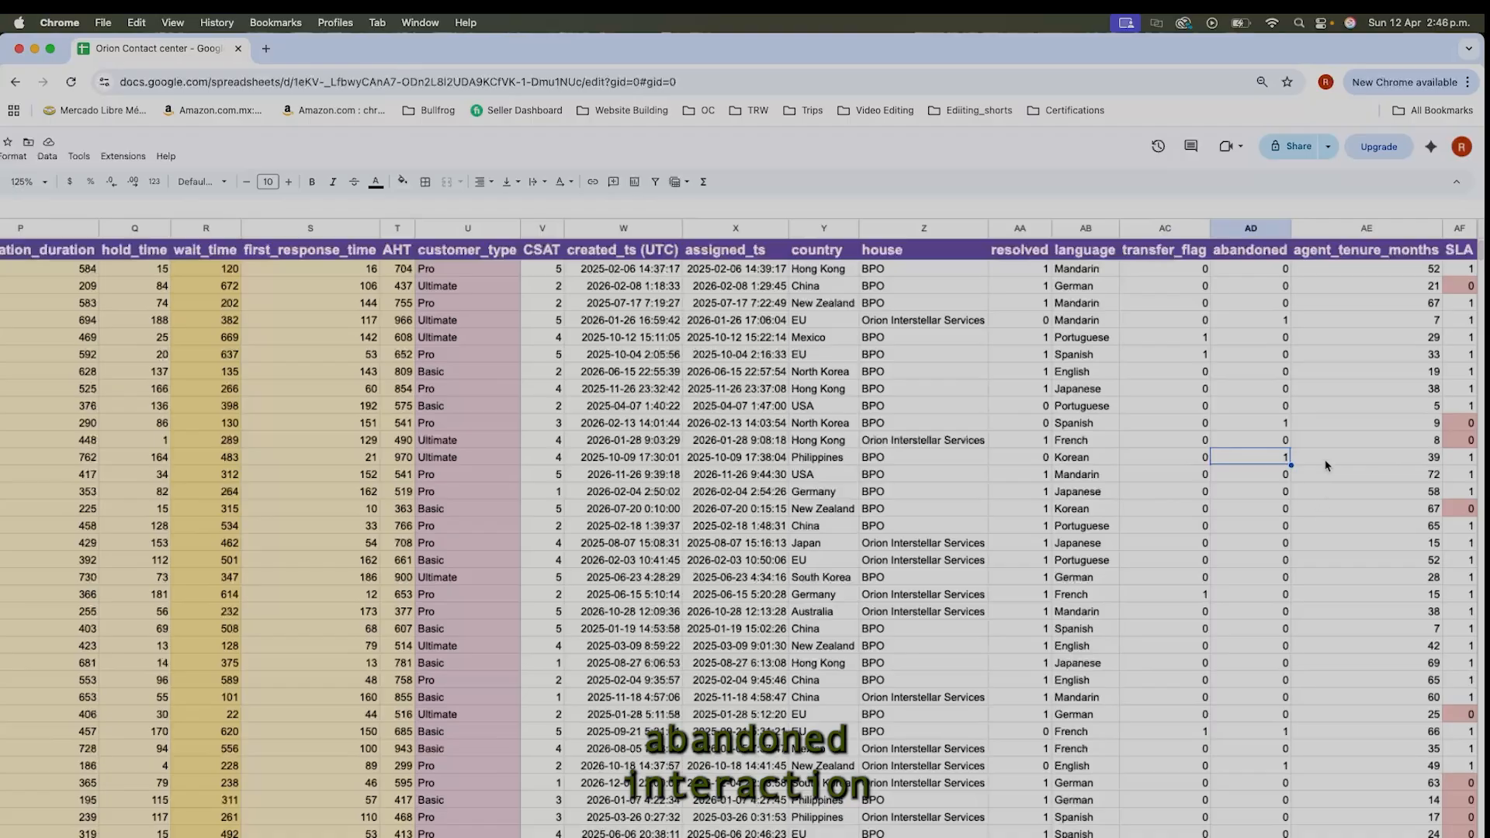
{"action": "left_click", "coordinate": [1329, 462]}
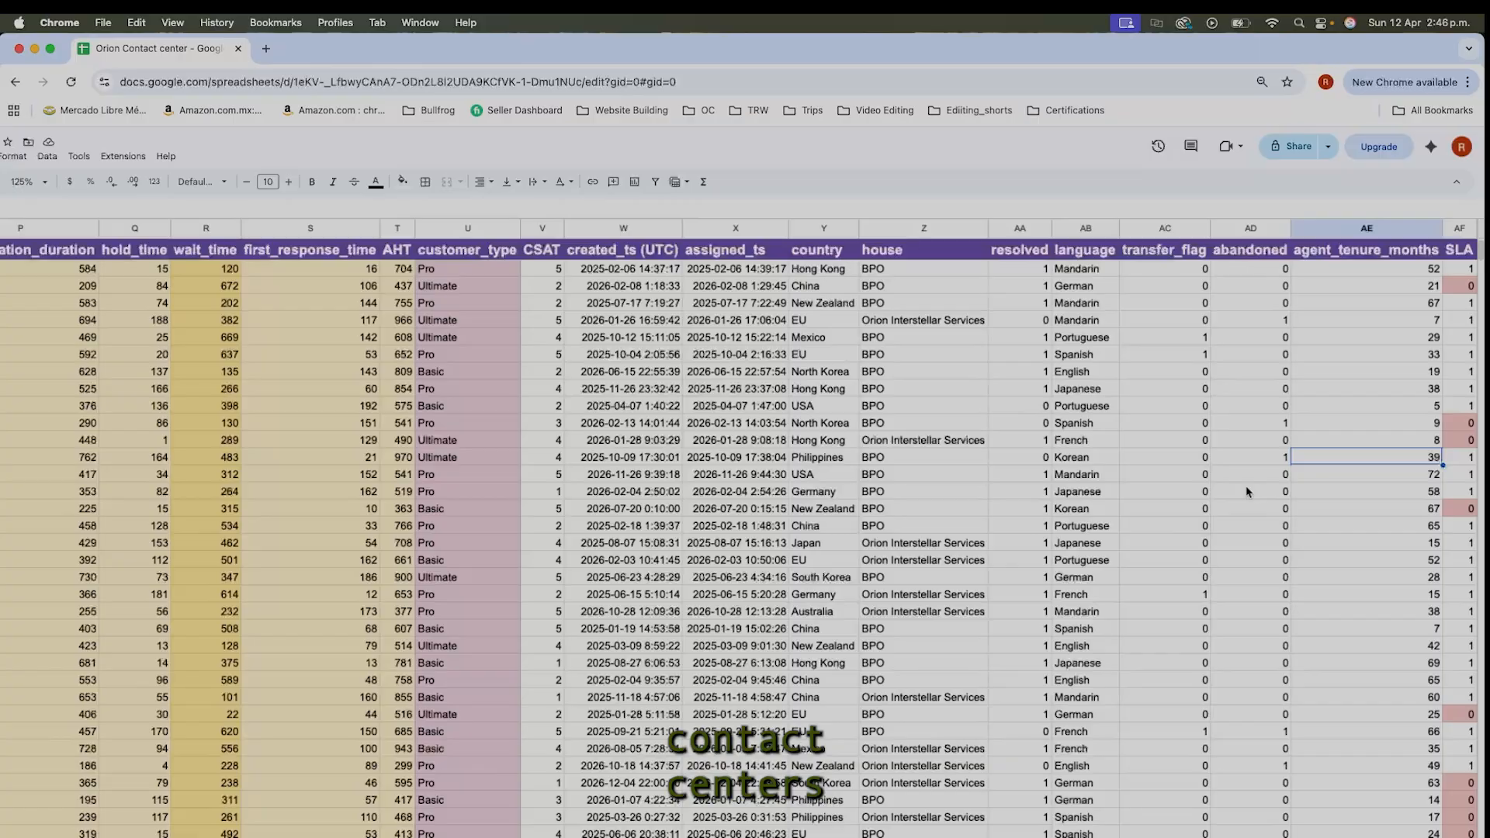
{"action": "scroll", "coordinate": [1247, 492], "scroll_direction": "left", "scroll_amount": 10}
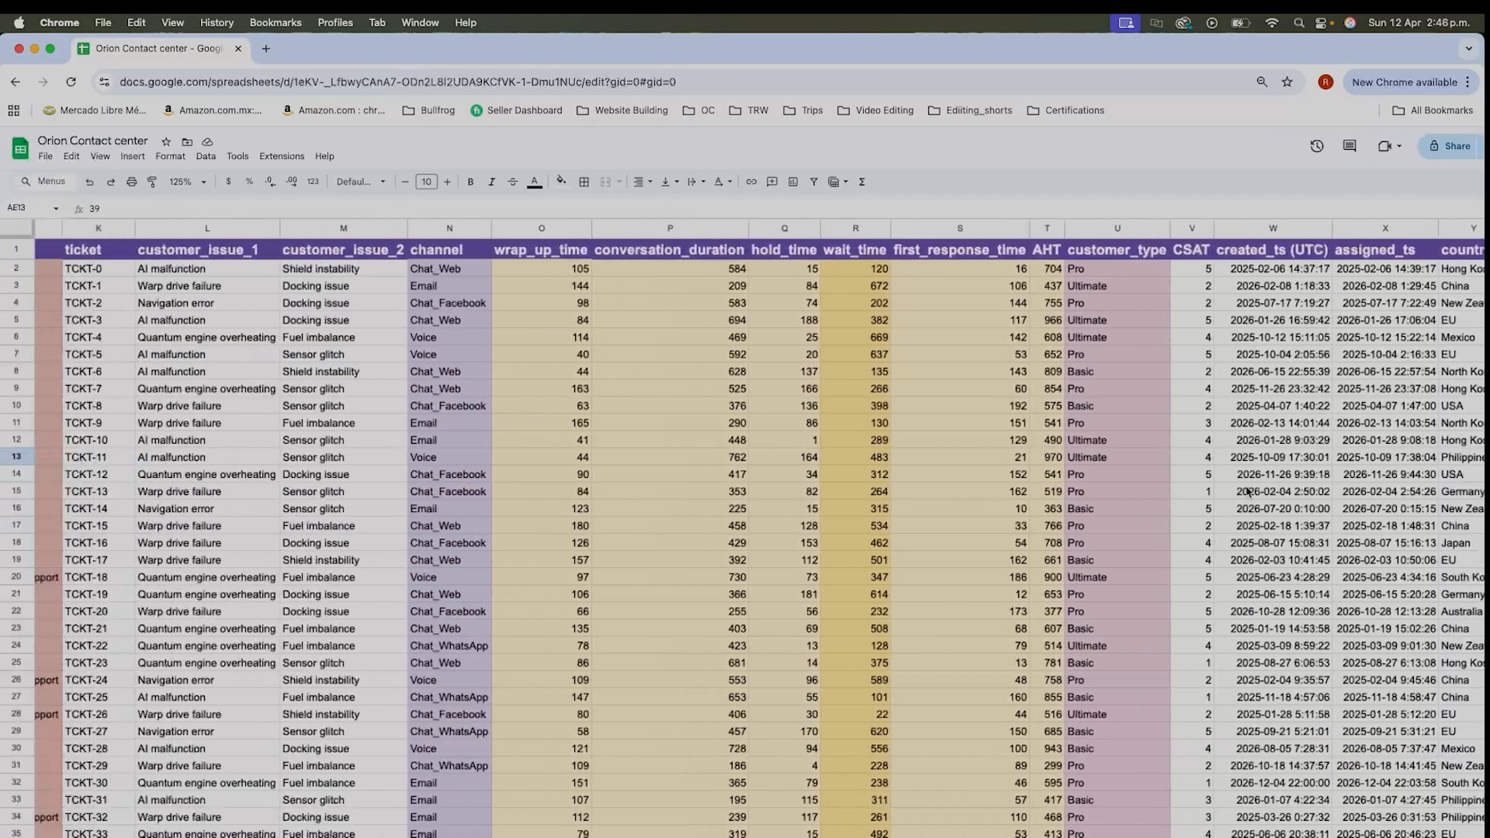
{"action": "scroll", "coordinate": [1248, 491], "scroll_direction": "left", "scroll_amount": 8}
{"action": "scroll", "coordinate": [1247, 491], "scroll_direction": "right", "scroll_amount": 15}
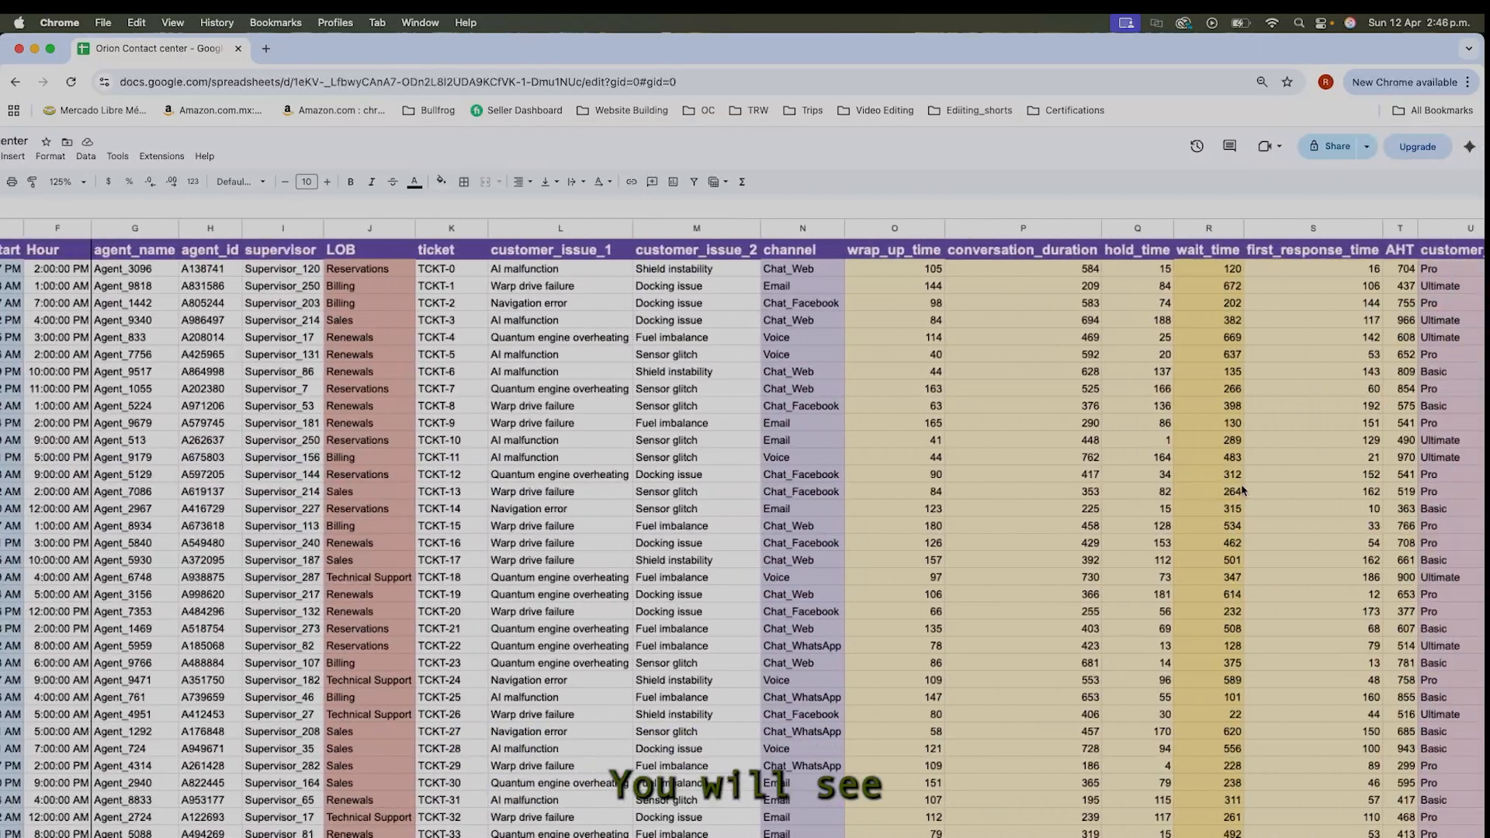
Review the formulas in the Year to Hour columns, checking the first Time_start cell and the Hour cell in row 3.
{"action": "scroll", "coordinate": [1242, 491], "scroll_direction": "right", "scroll_amount": 2}
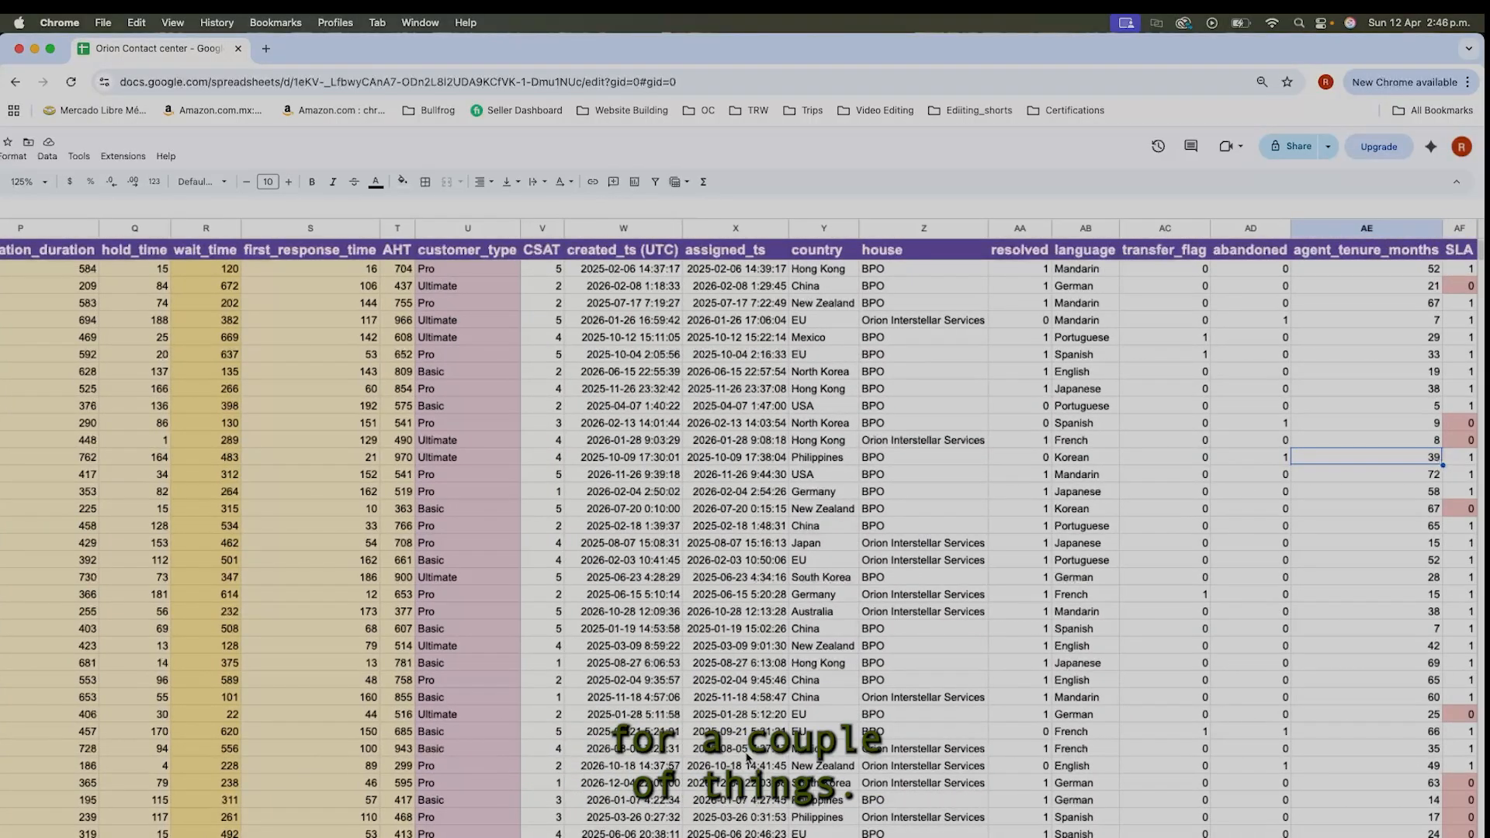
{"action": "scroll", "coordinate": [730, 736], "scroll_direction": "left", "scroll_amount": 15}
{"action": "left_click", "coordinate": [263, 268]}
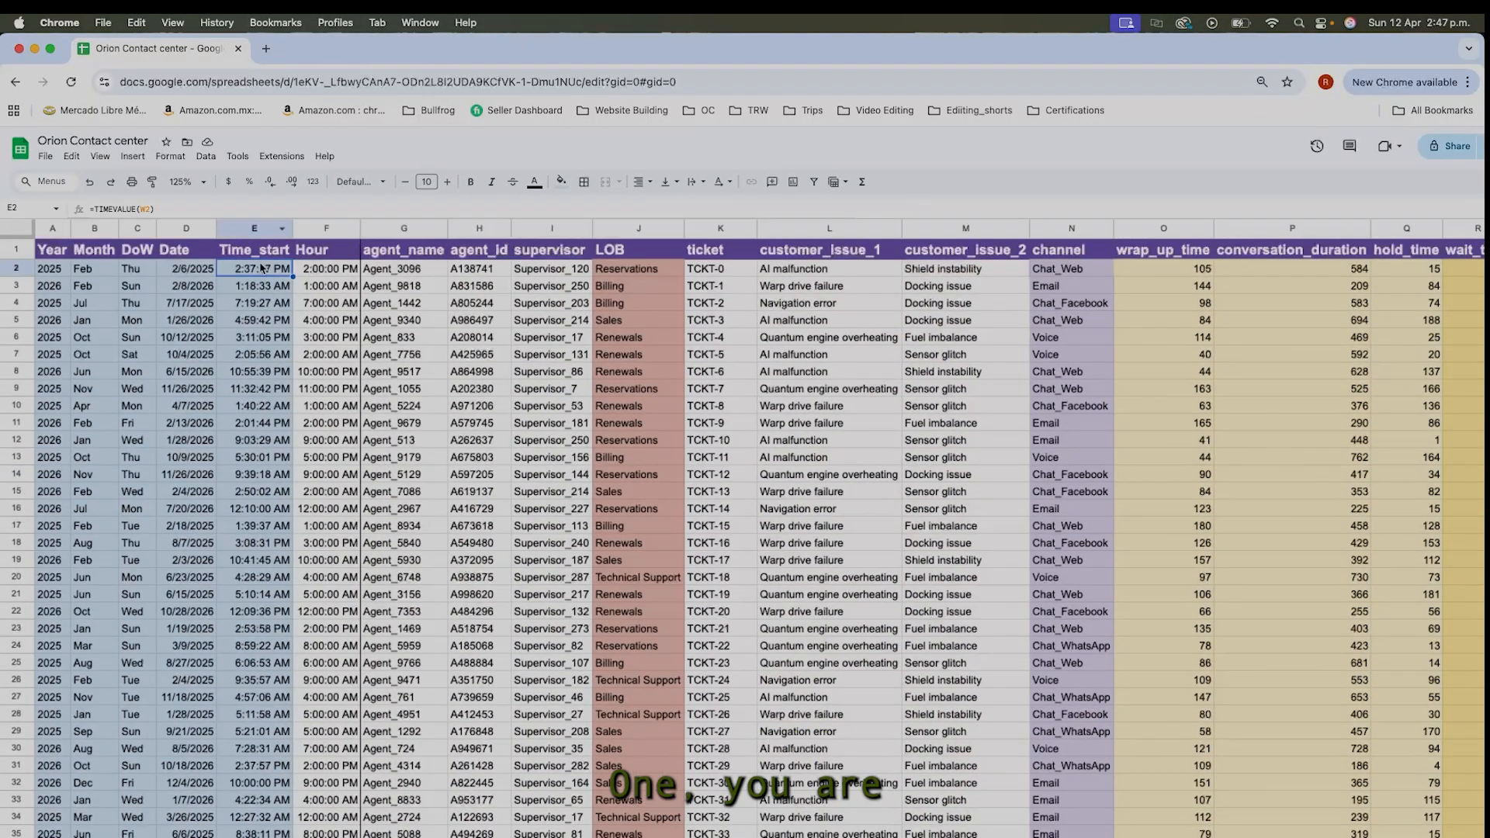
{"action": "scroll", "coordinate": [342, 358], "scroll_direction": "up", "scroll_amount": 4}
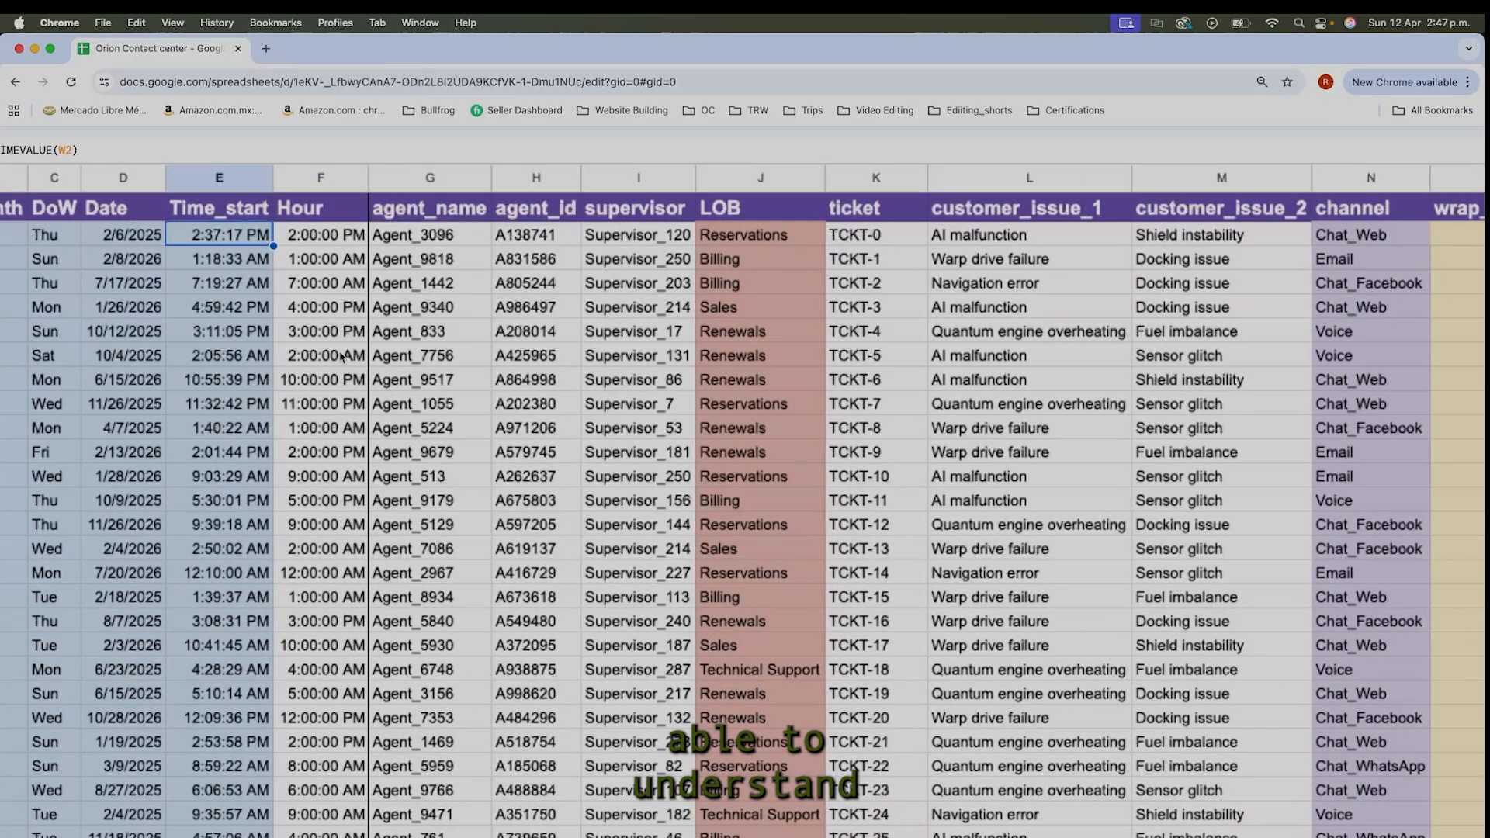
{"action": "scroll", "coordinate": [341, 358], "scroll_direction": "left", "scroll_amount": 2}
{"action": "scroll", "coordinate": [342, 358], "scroll_direction": "up", "scroll_amount": 2}
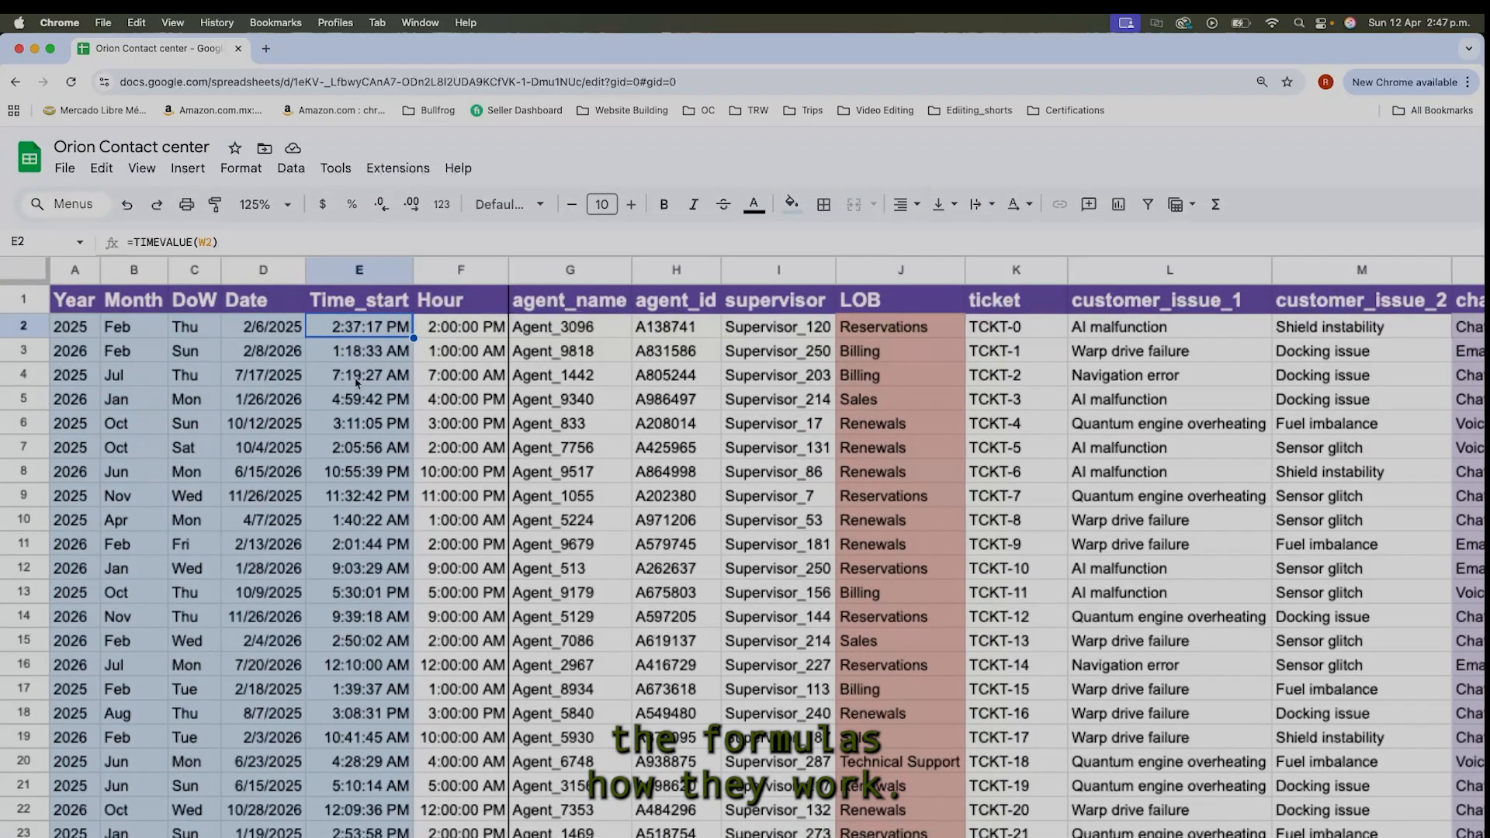
{"action": "left_click", "coordinate": [105, 326]}
{"action": "left_click", "coordinate": [84, 330]}
{"action": "left_click_drag", "start_coordinate": [82, 308], "coordinate": [504, 351]}
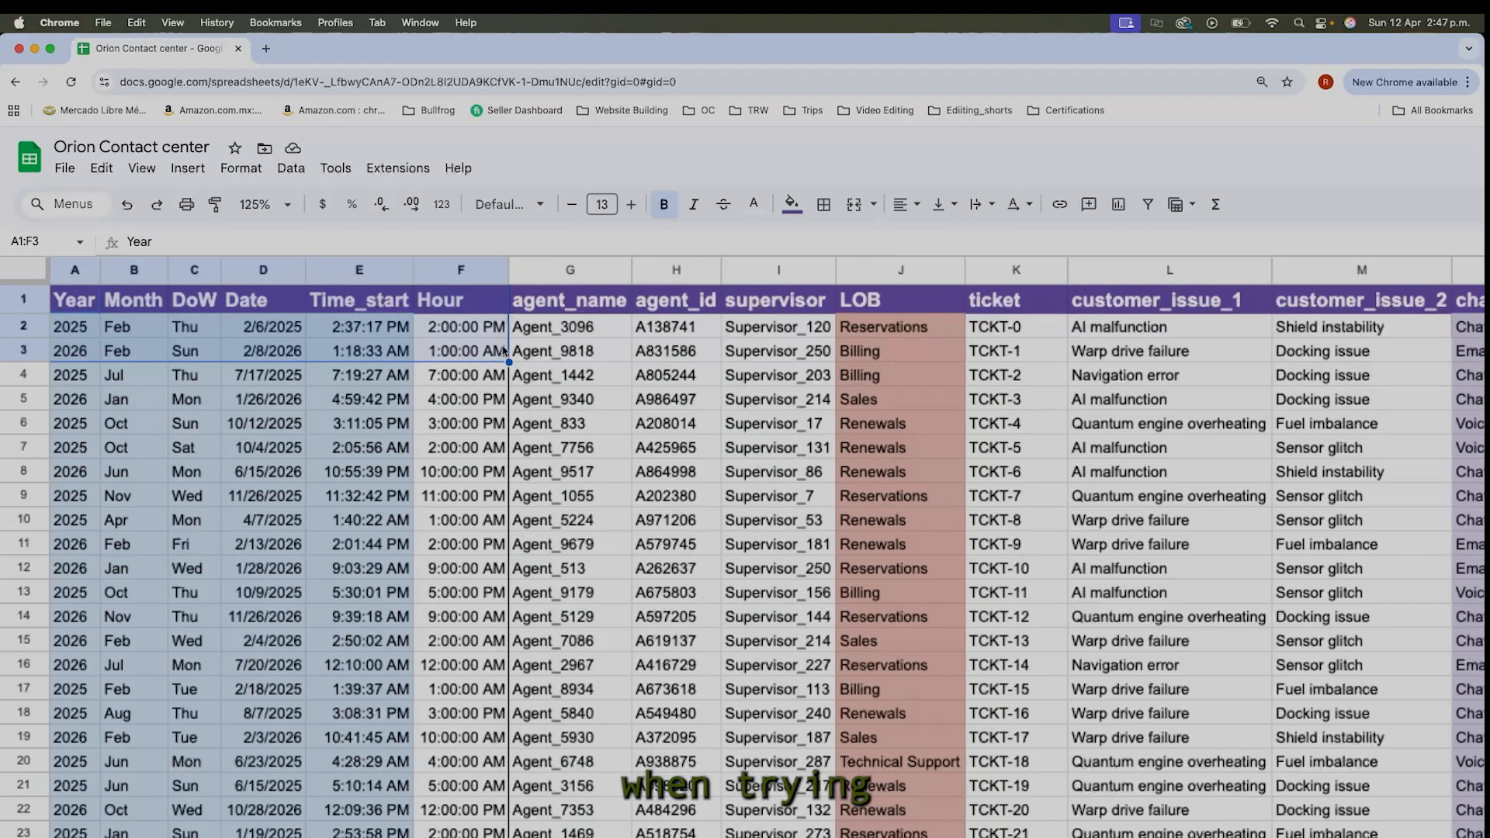
{"action": "left_click", "coordinate": [501, 349]}
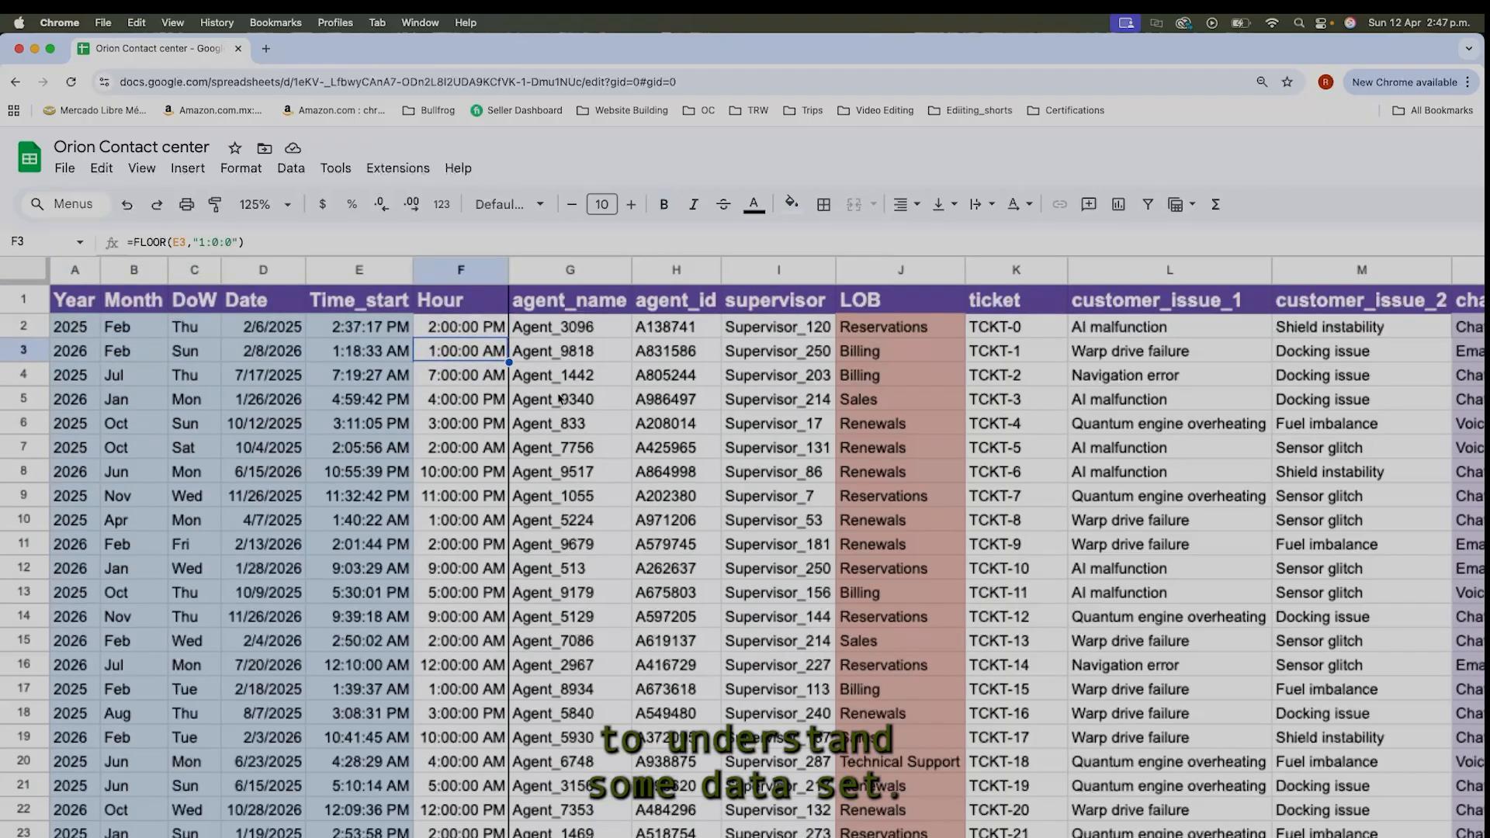
Scan across the agent, ticket, channel, handling-time and customer columns as far as the house column.
{"action": "scroll", "coordinate": [622, 440], "scroll_direction": "right", "scroll_amount": 3}
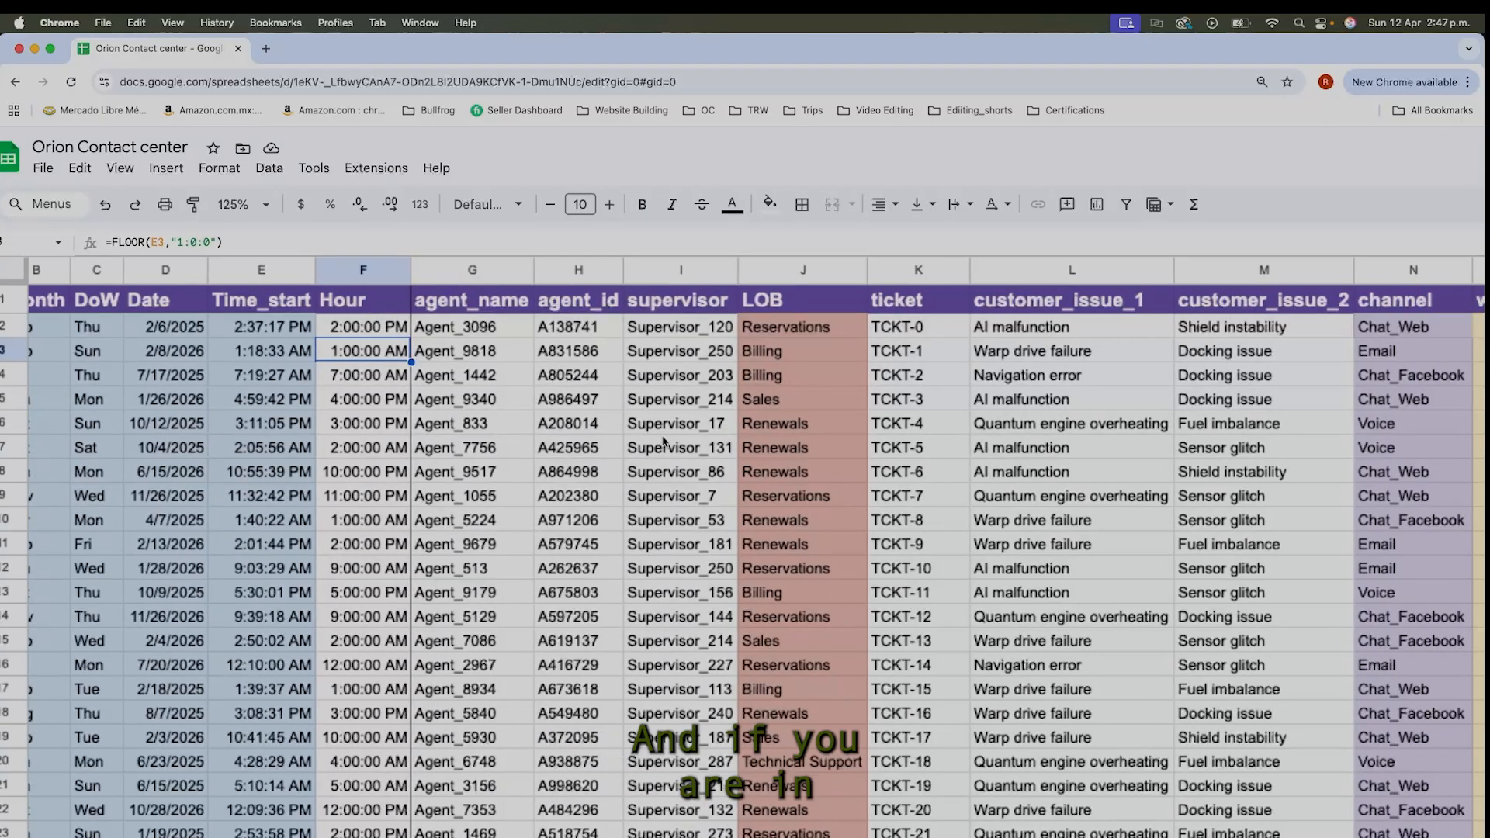
{"action": "scroll", "coordinate": [662, 441], "scroll_direction": "right", "scroll_amount": 2}
{"action": "scroll", "coordinate": [662, 441], "scroll_direction": "right", "scroll_amount": 3}
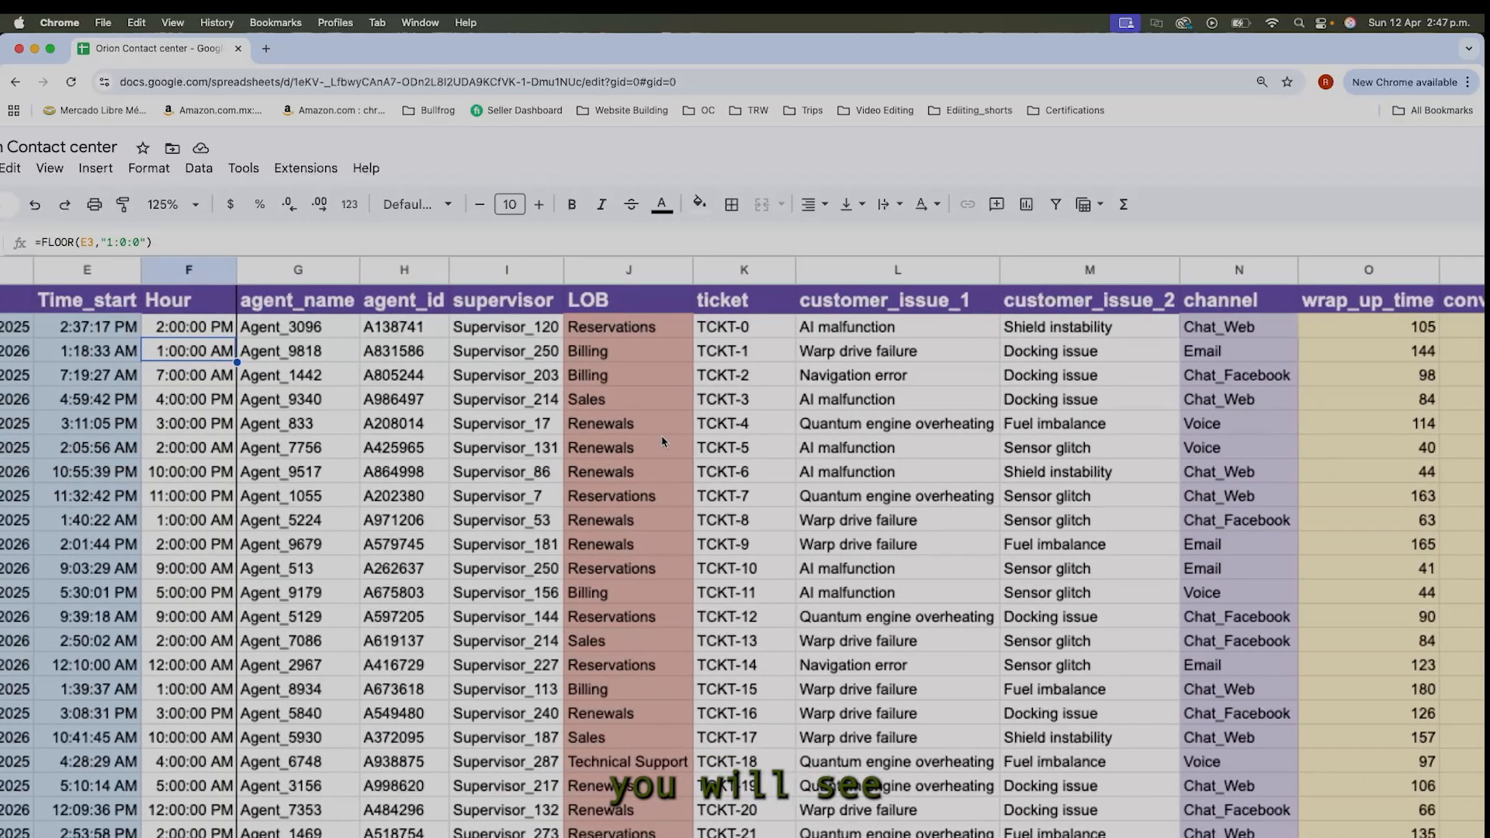
{"action": "scroll", "coordinate": [663, 441], "scroll_direction": "right", "scroll_amount": 5}
{"action": "scroll", "coordinate": [663, 441], "scroll_direction": "right", "scroll_amount": 1}
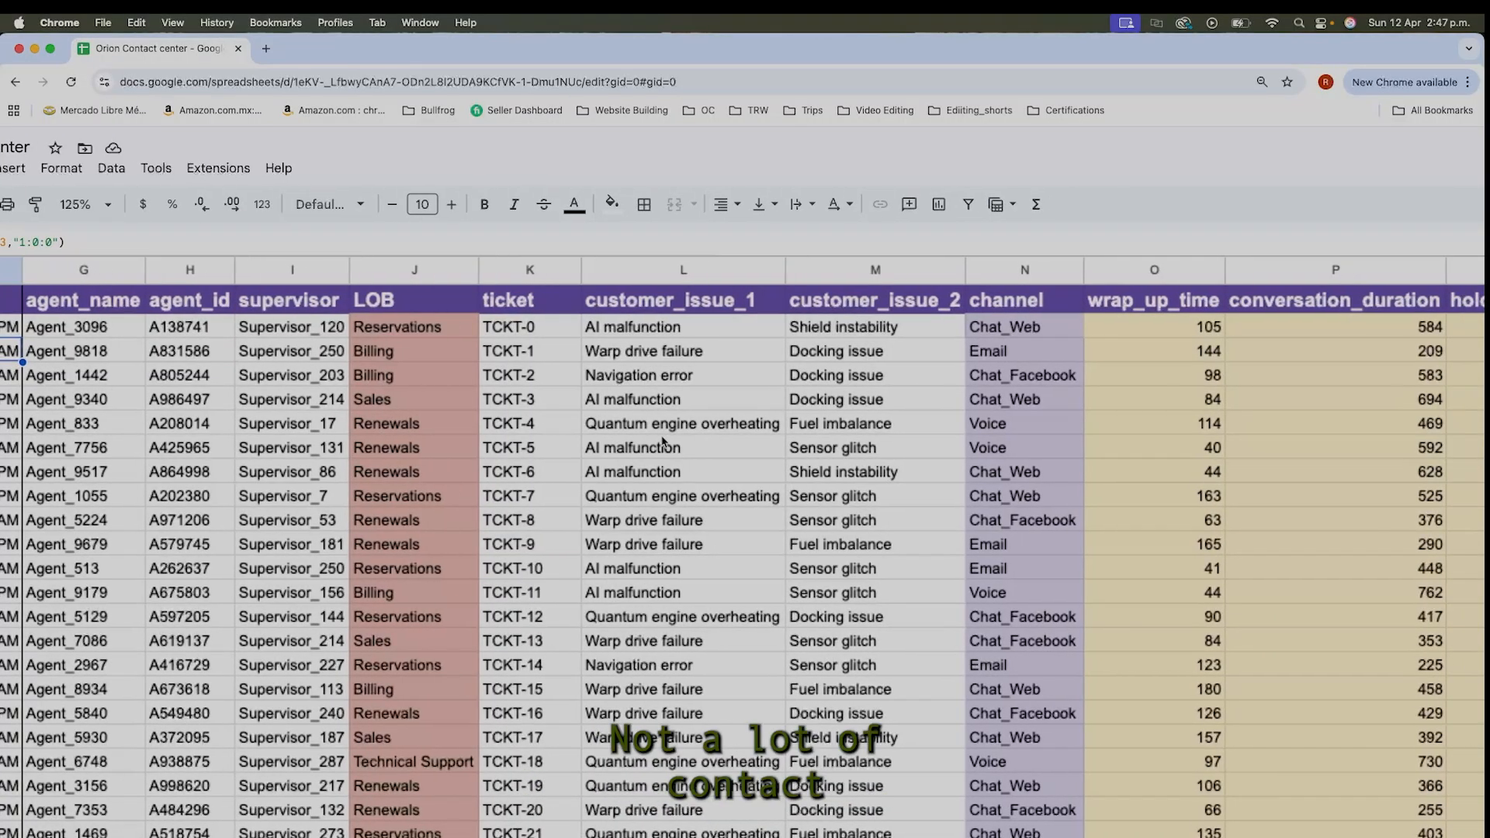
{"action": "scroll", "coordinate": [694, 444], "scroll_direction": "right", "scroll_amount": 2}
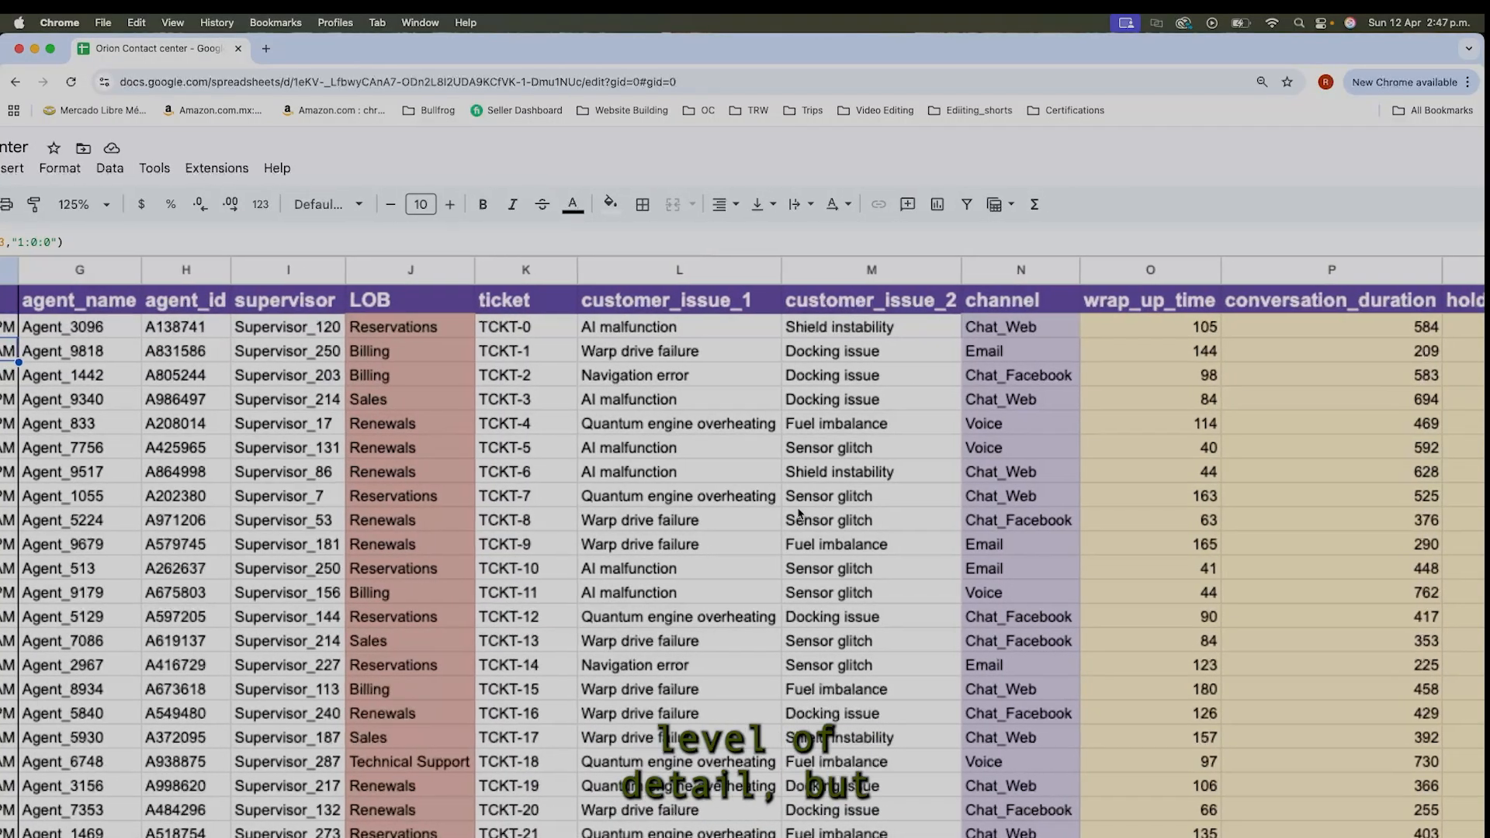
{"action": "scroll", "coordinate": [798, 515], "scroll_direction": "right", "scroll_amount": 20}
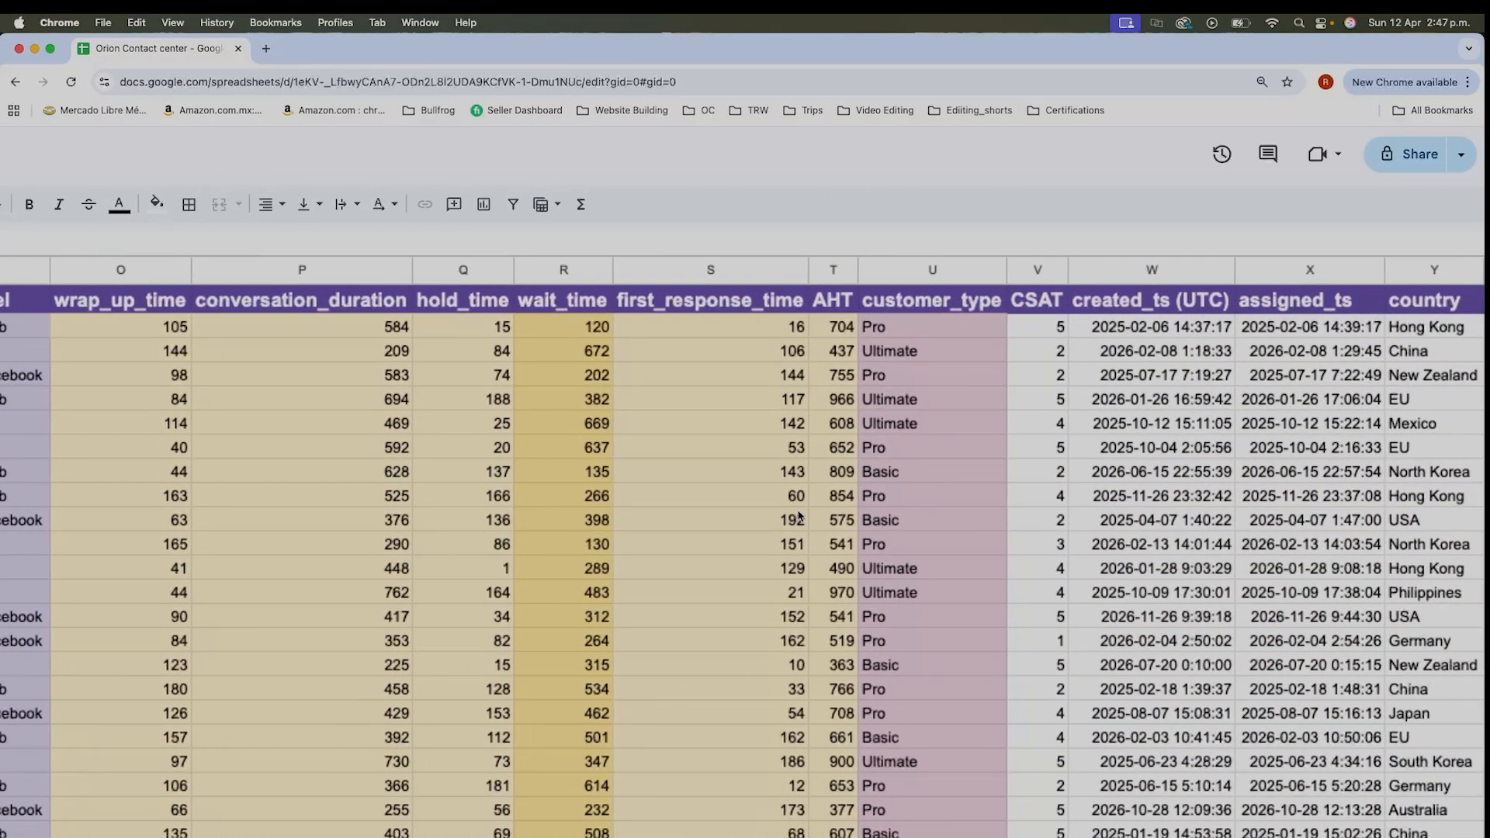
{"action": "scroll", "coordinate": [799, 516], "scroll_direction": "right", "scroll_amount": 20}
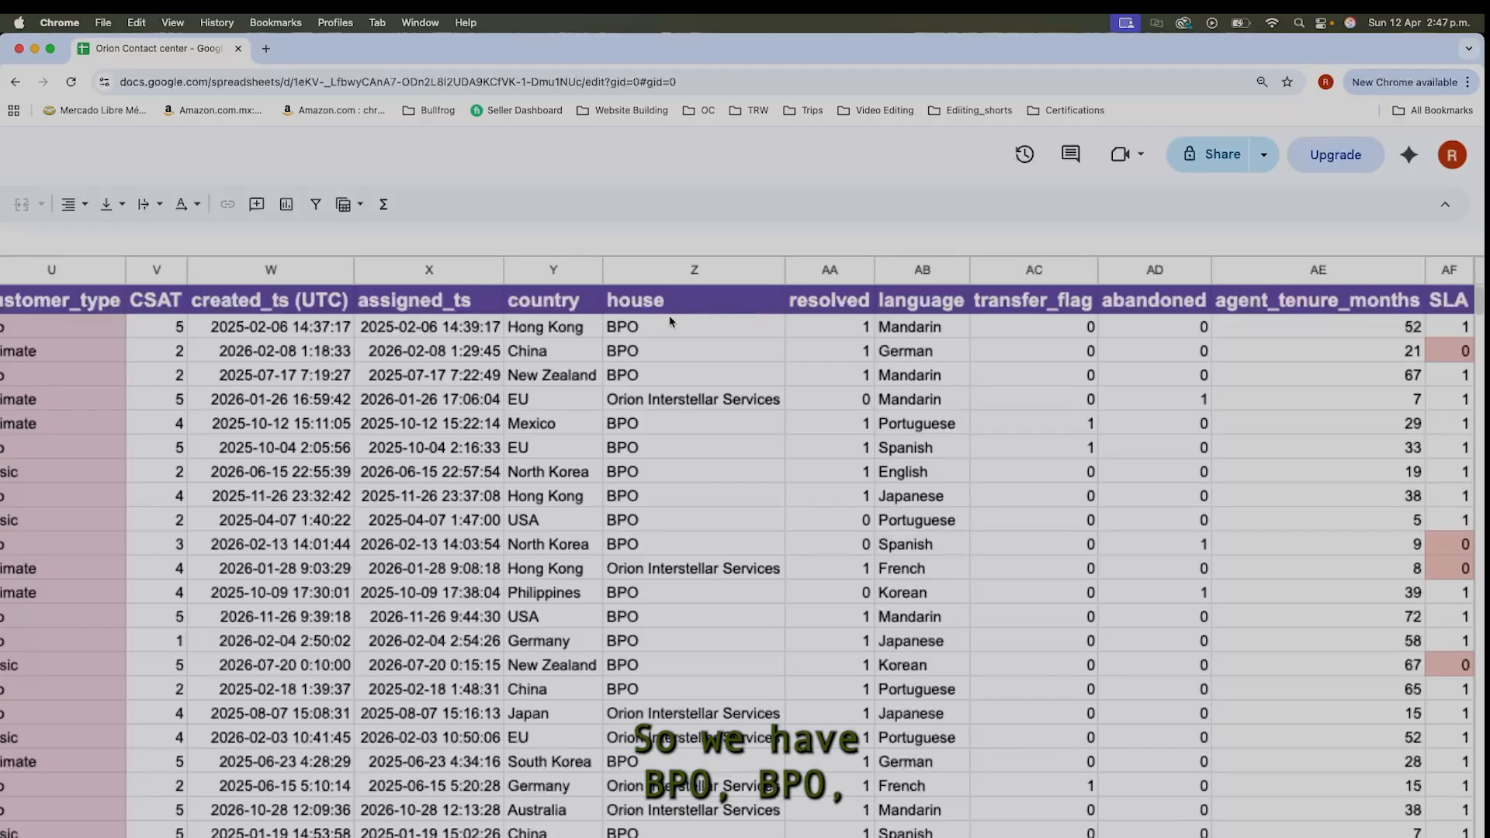
Examine the BPO and Orion Interstellar Services entries in the house column and the neighbouring resolved column.
{"action": "left_click", "coordinate": [693, 324]}
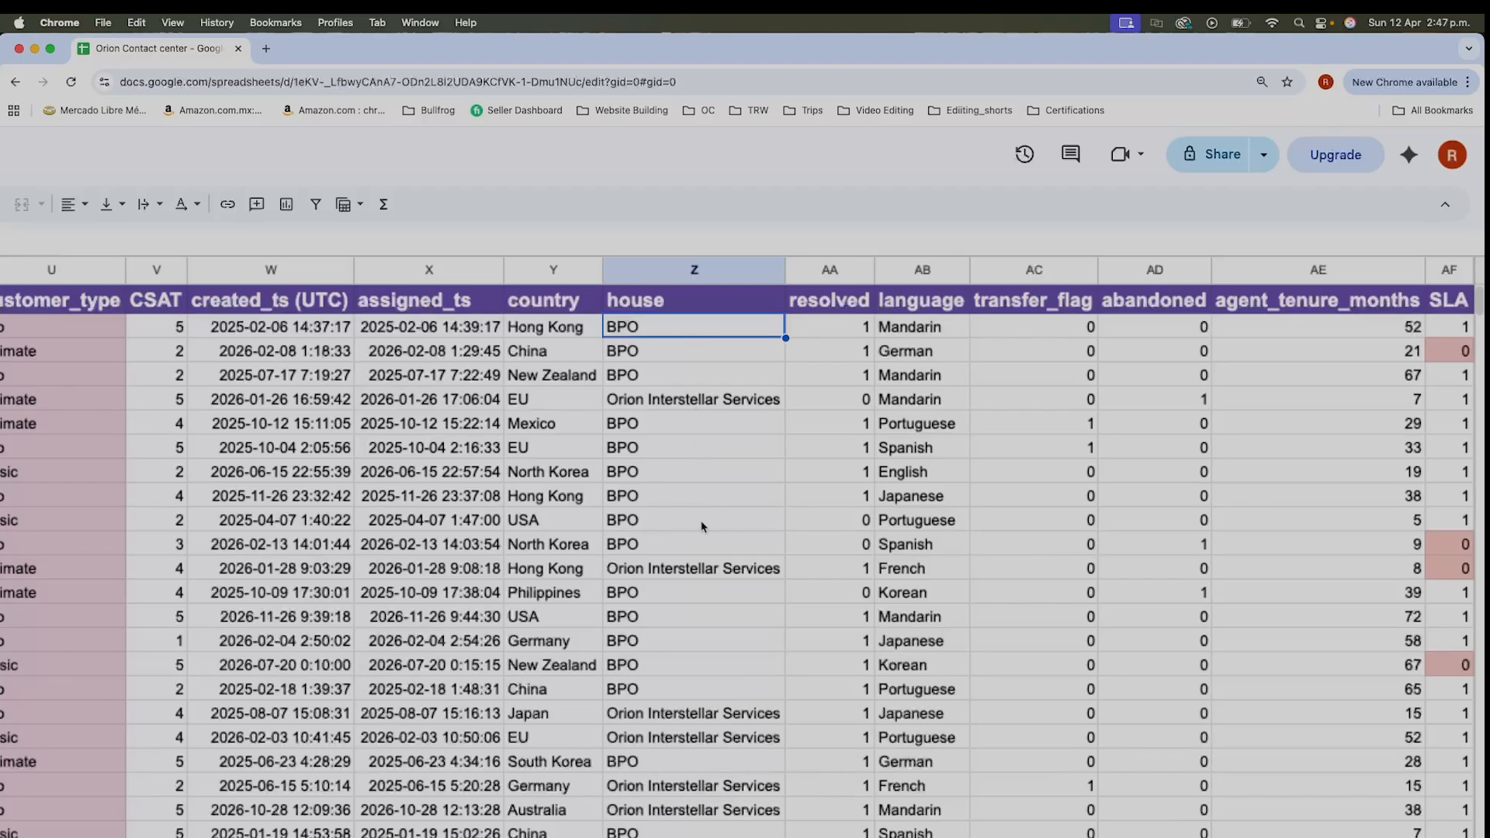
{"action": "left_click", "coordinate": [757, 375]}
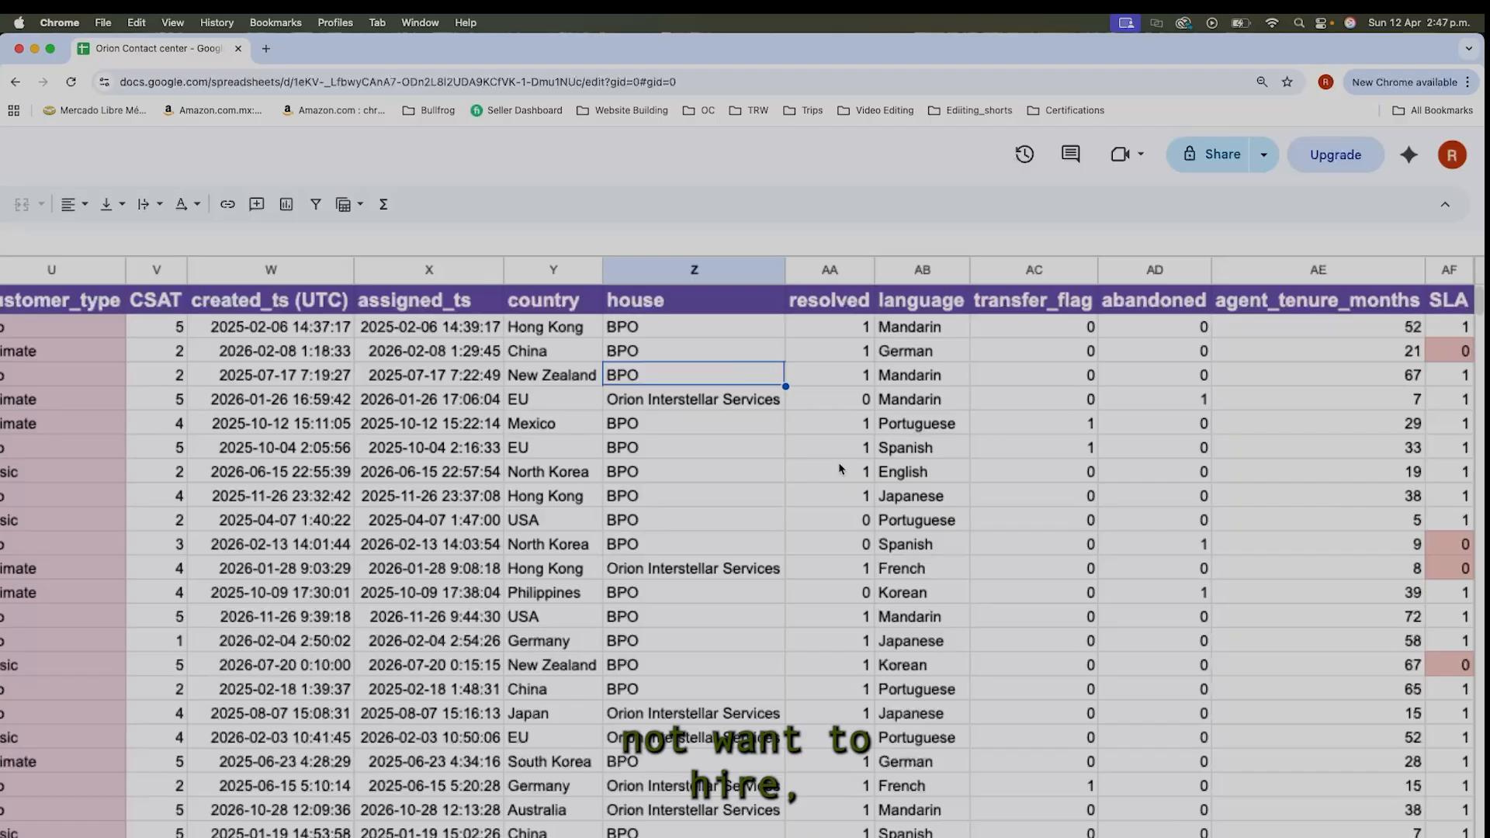
{"action": "left_click", "coordinate": [776, 401]}
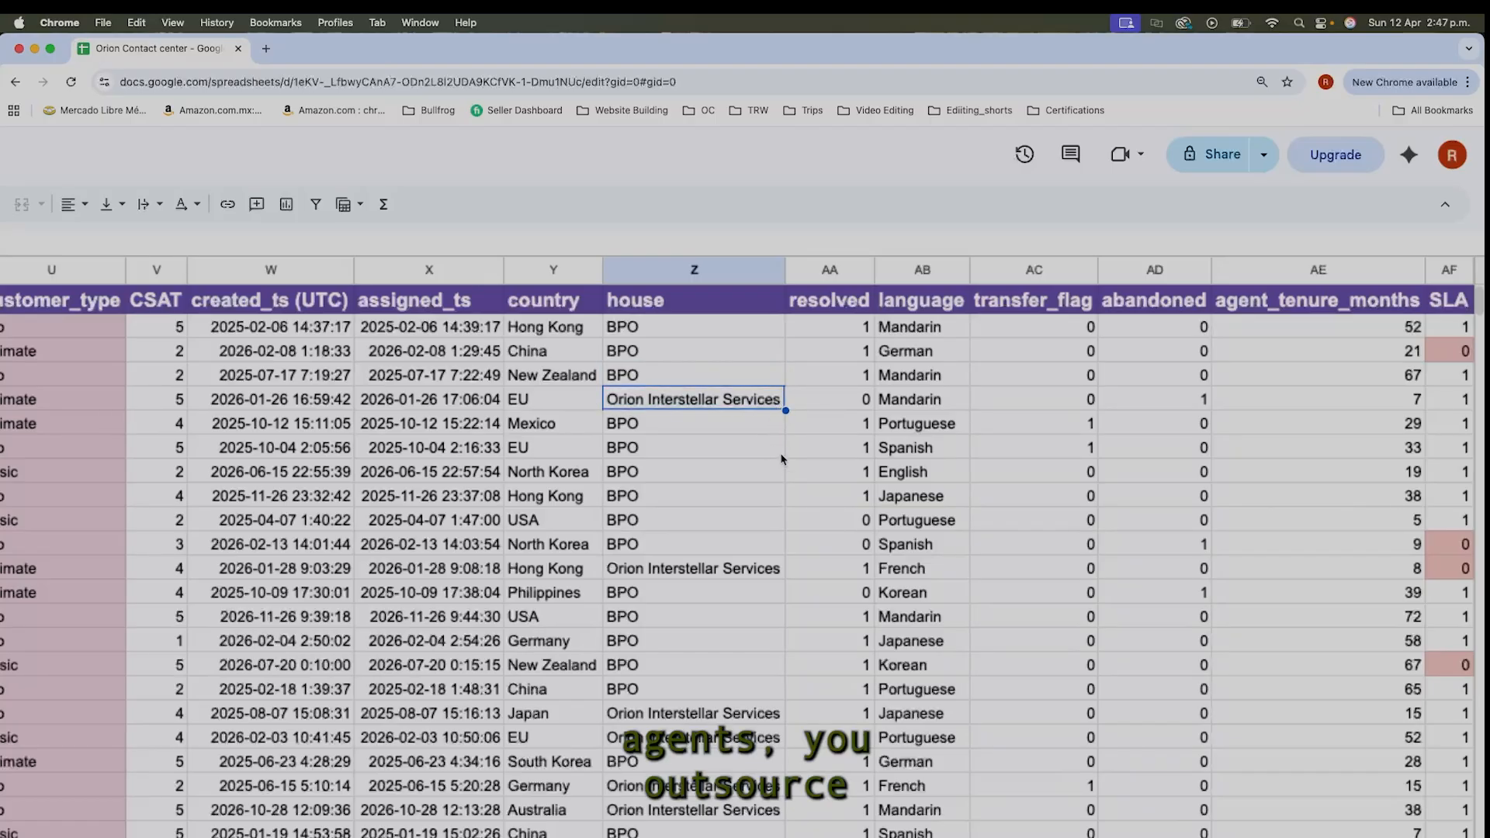
{"action": "left_click", "coordinate": [699, 384]}
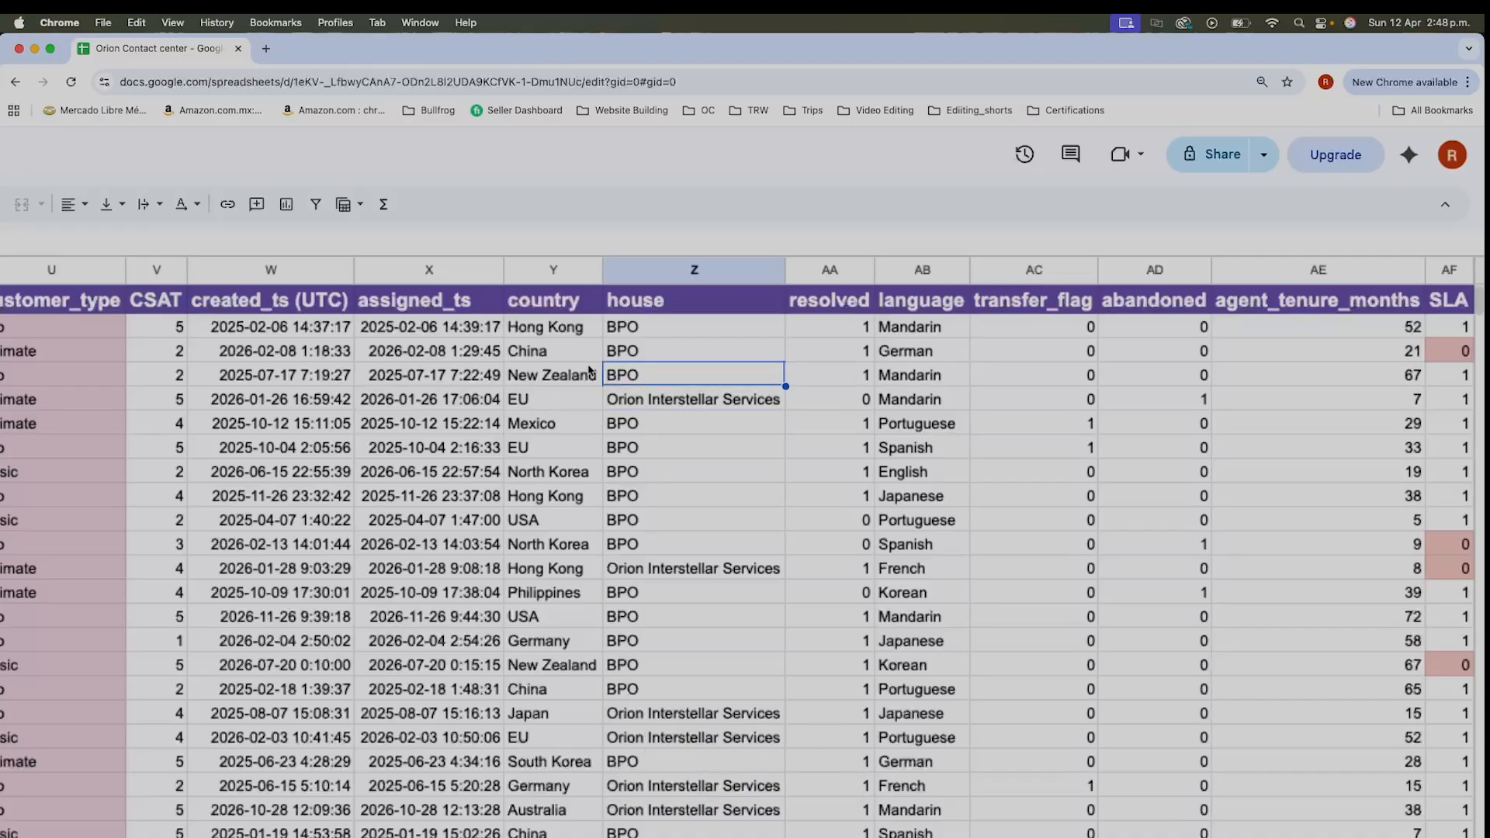
{"action": "left_click", "coordinate": [627, 445]}
{"action": "left_click", "coordinate": [718, 419]}
{"action": "left_click", "coordinate": [696, 406]}
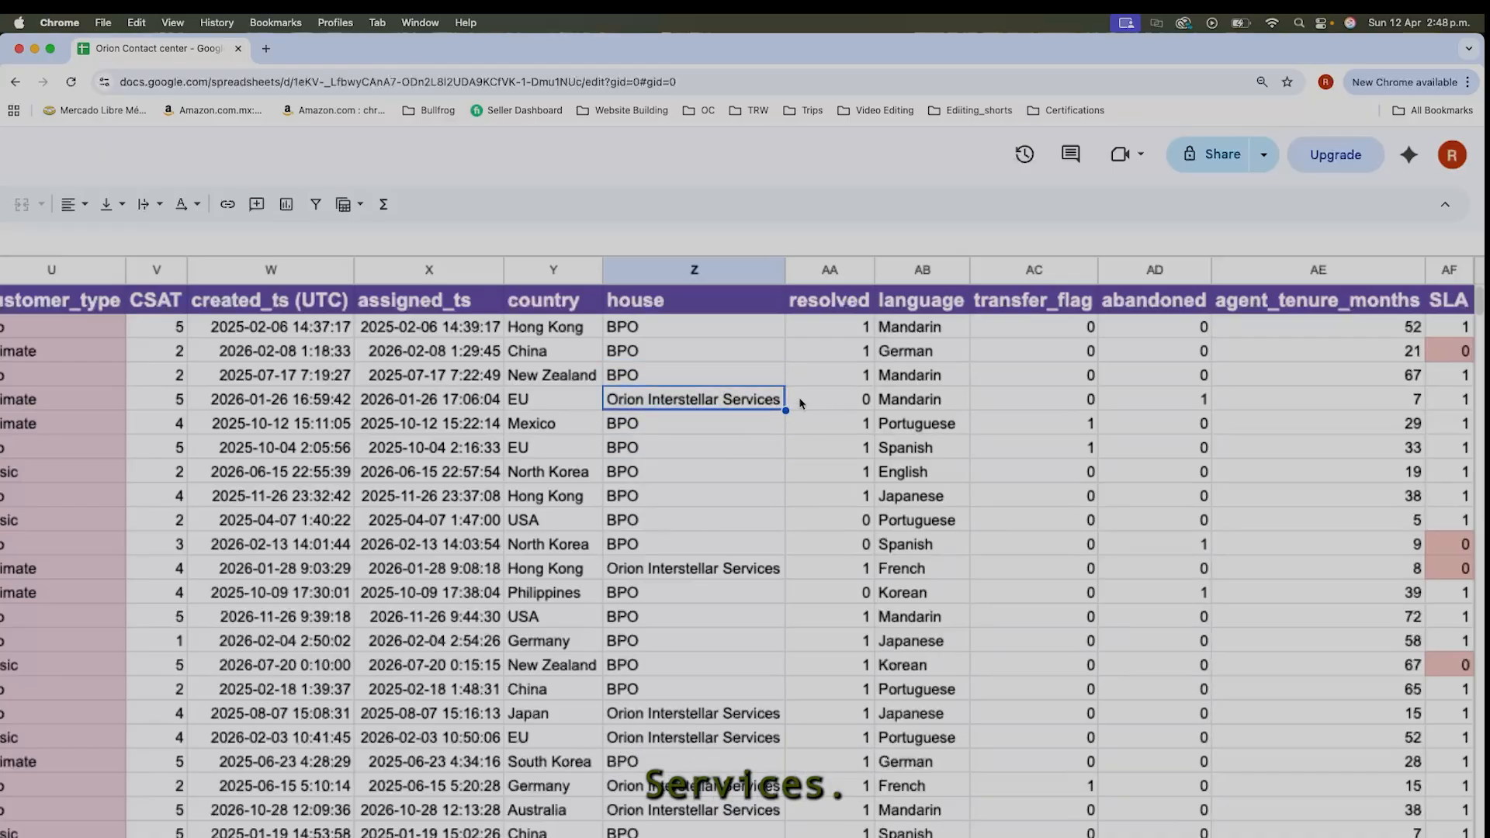
{"action": "left_click", "coordinate": [865, 422]}
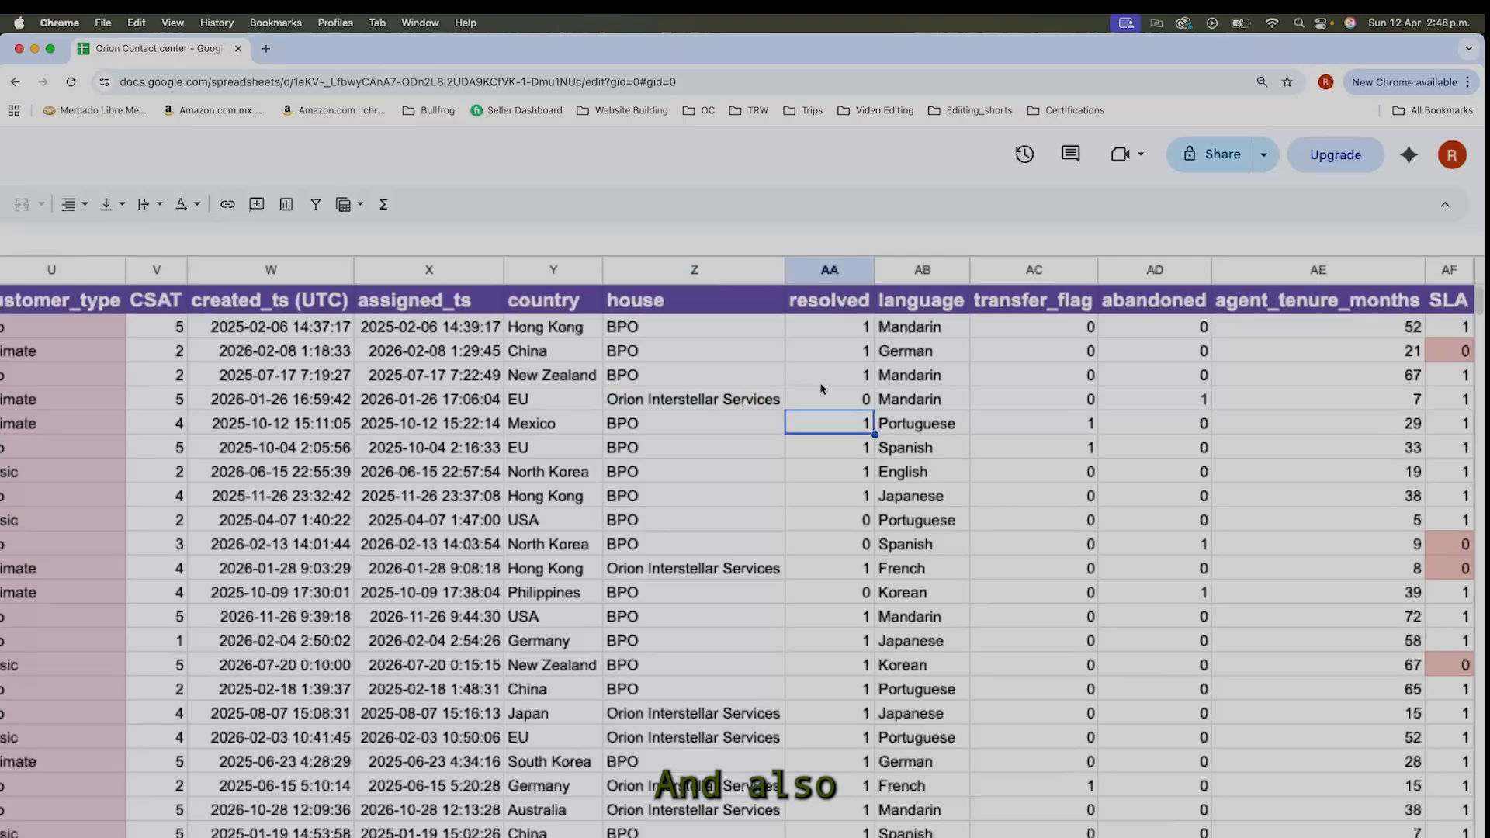
Examine the SLA column's flags down the rows and inspect the SLA formula in row 2.
{"action": "left_click", "coordinate": [1460, 304]}
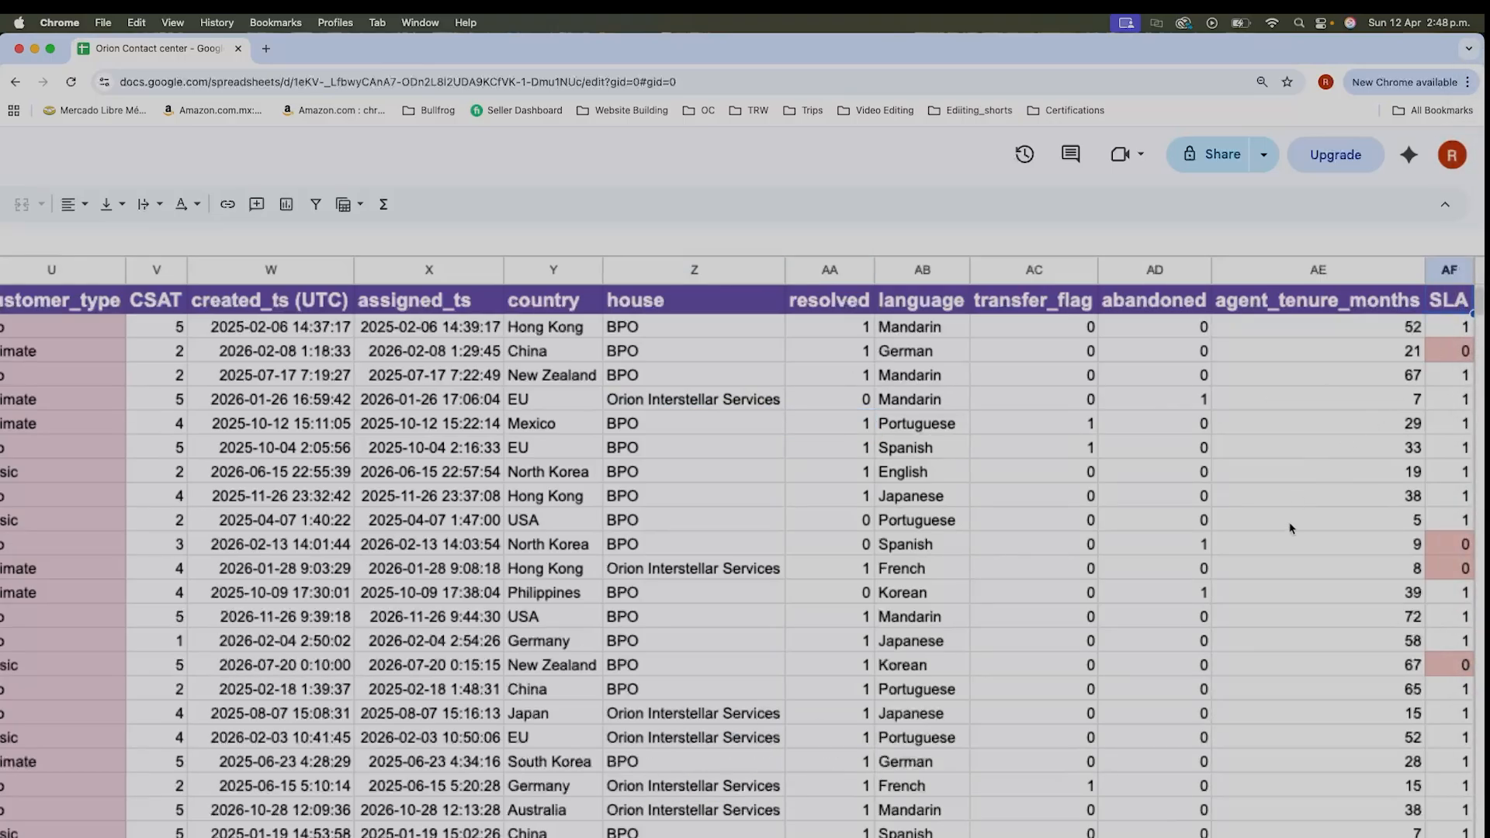
{"action": "scroll", "coordinate": [1293, 527], "scroll_direction": "down", "scroll_amount": 5}
{"action": "scroll", "coordinate": [1292, 533], "scroll_direction": "up", "scroll_amount": 5}
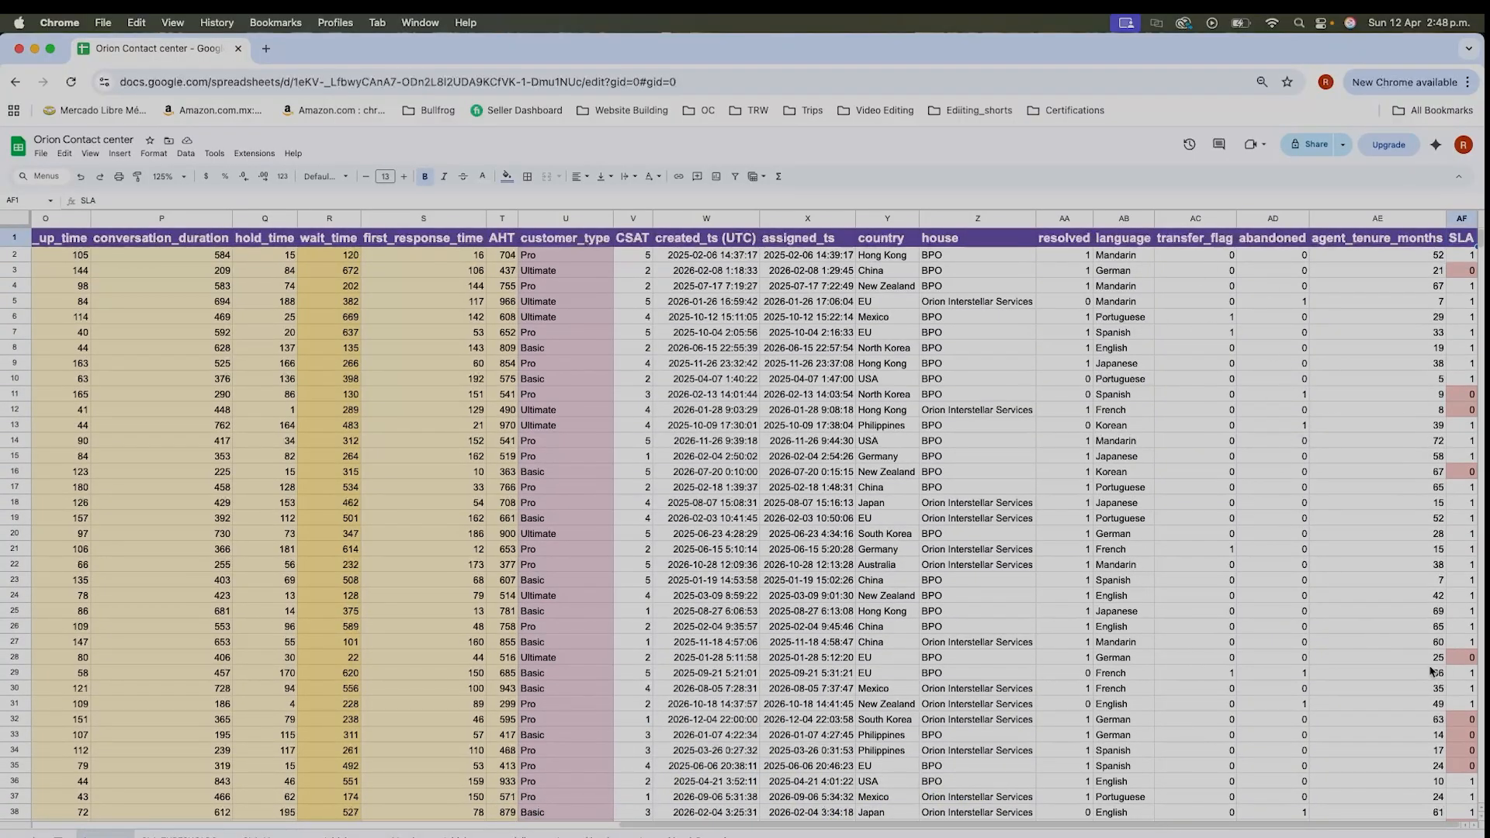
{"action": "scroll", "coordinate": [1475, 268], "scroll_direction": "down", "scroll_amount": 10}
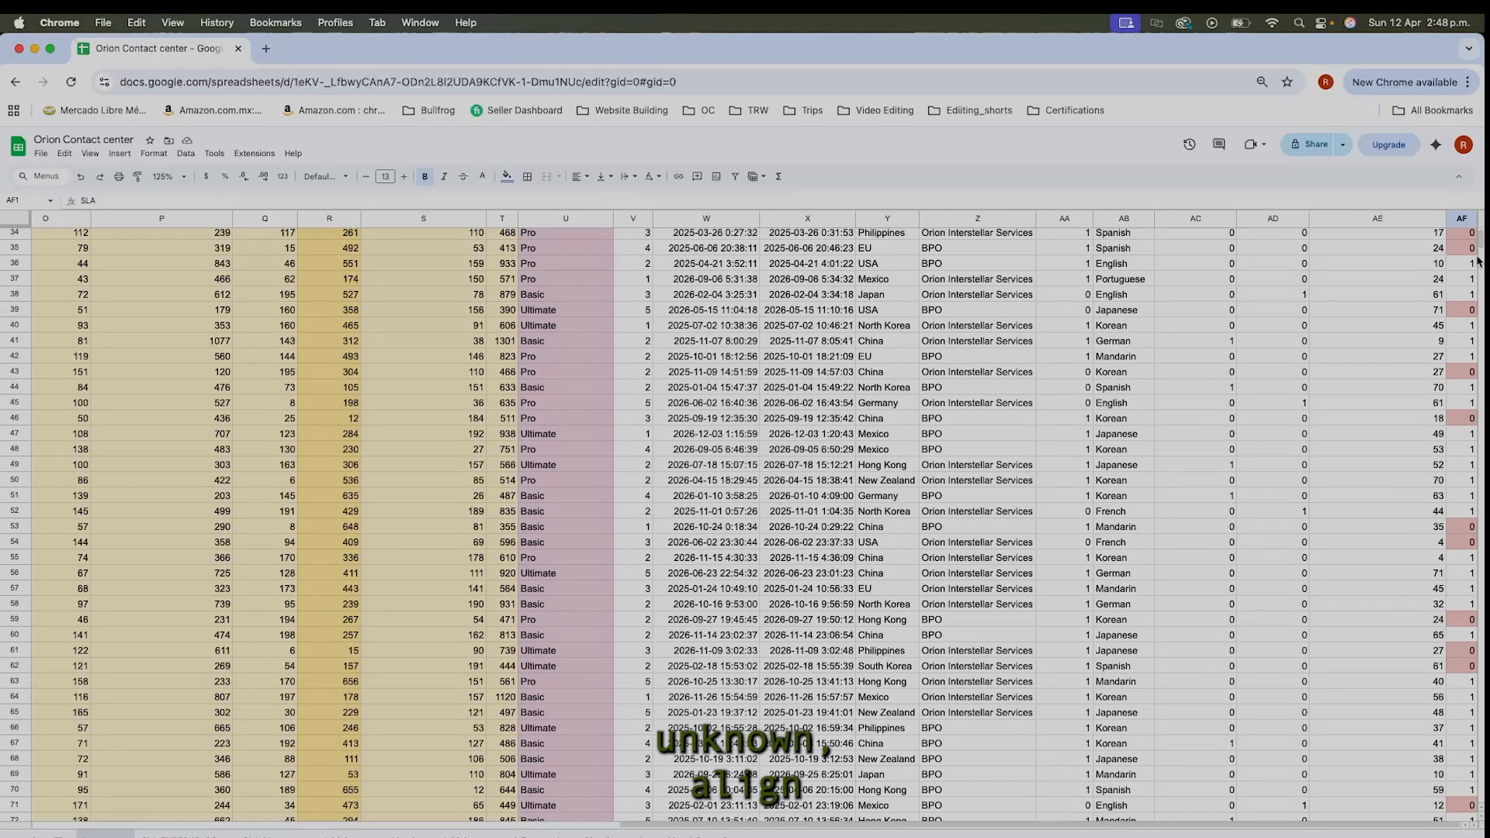
{"action": "scroll", "coordinate": [1438, 403], "scroll_direction": "up", "scroll_amount": 10}
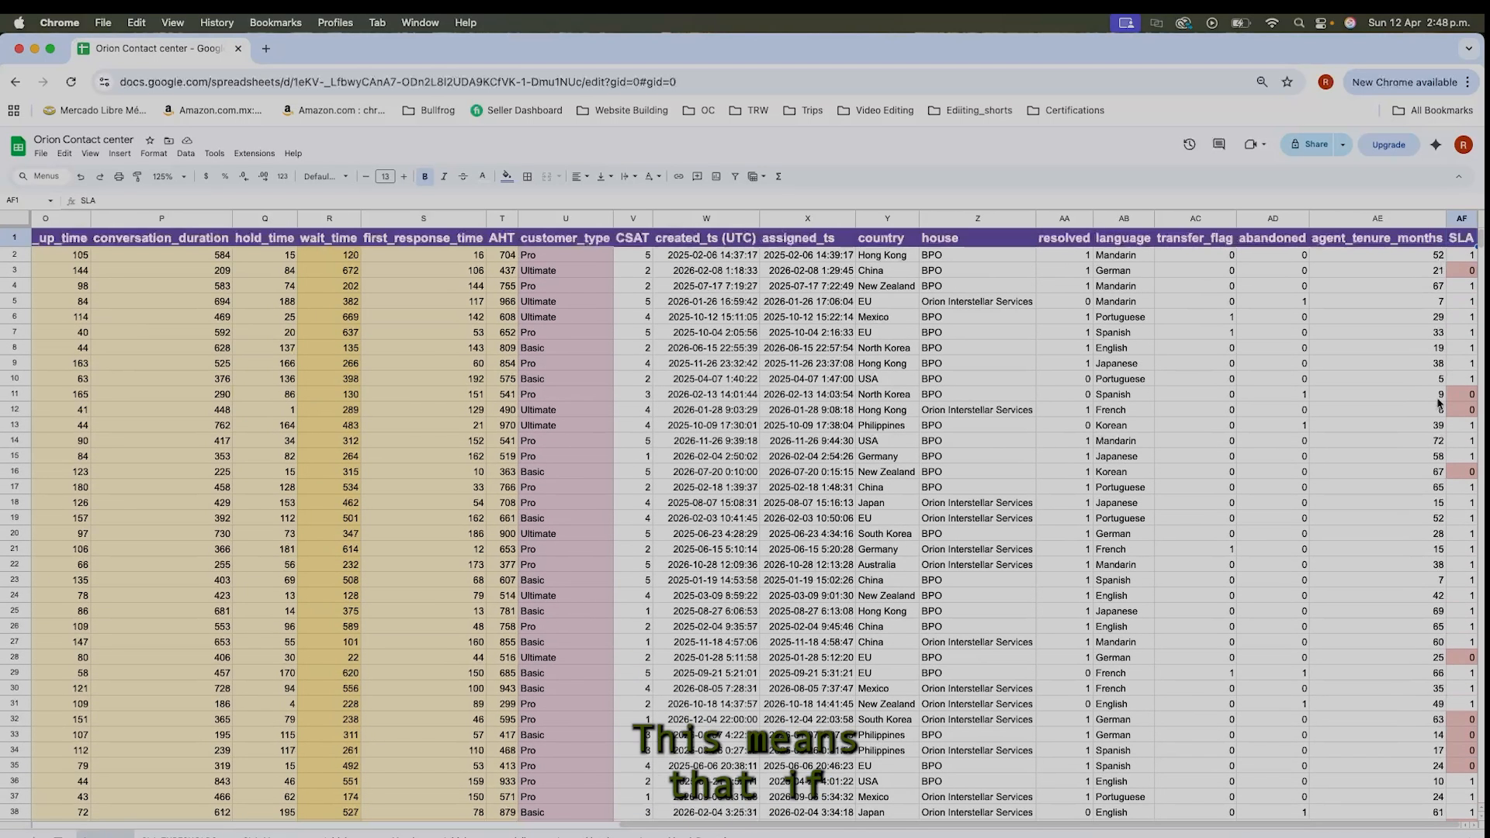
{"action": "left_click", "coordinate": [1465, 271]}
{"action": "left_click", "coordinate": [1466, 259]}
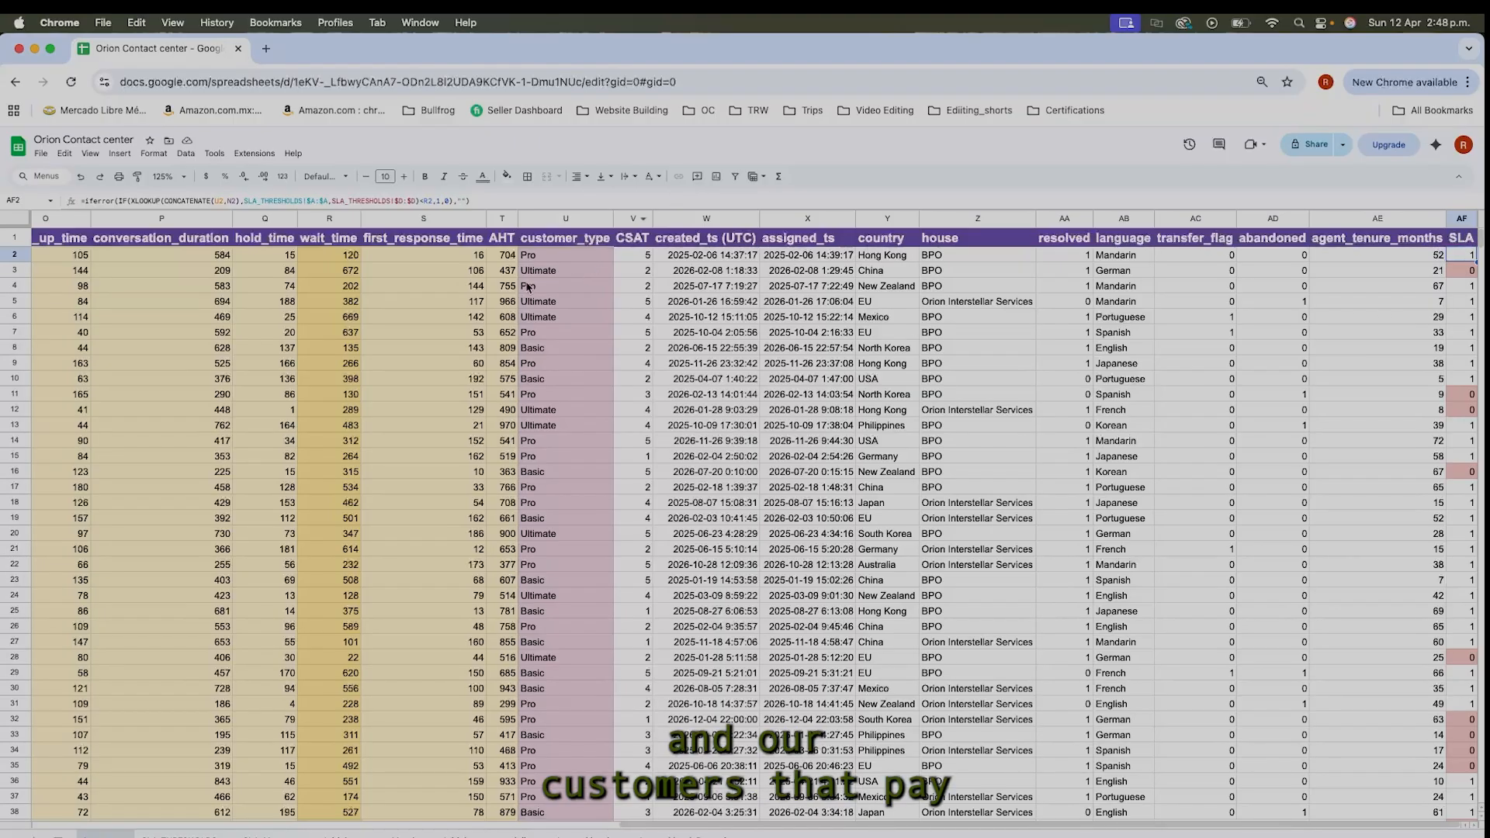
Trace row 3's customer type and first response time across the whole row to its SLA formula.
{"action": "left_click", "coordinate": [555, 279]}
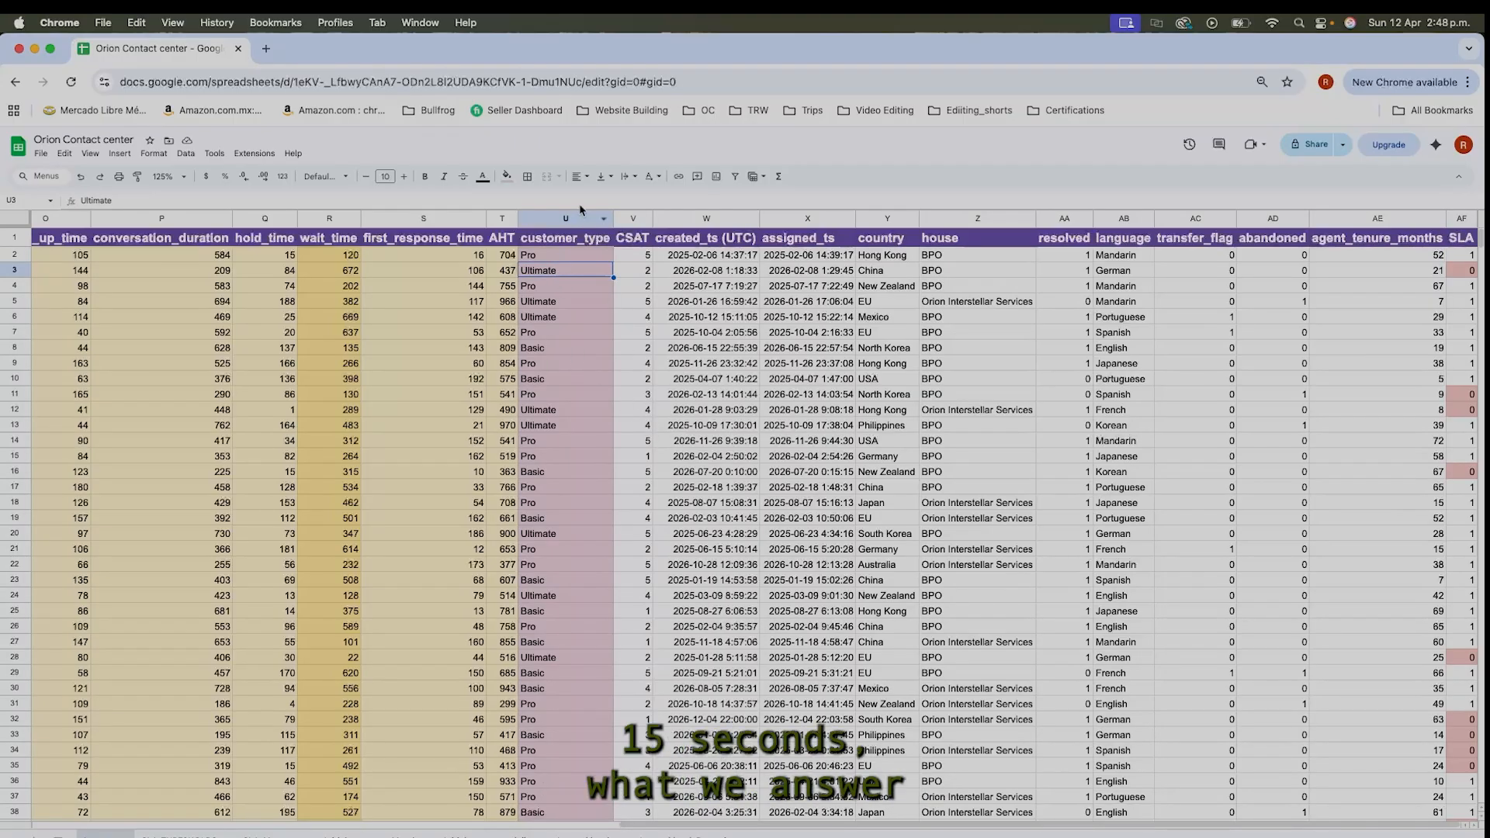
{"action": "left_click", "coordinate": [480, 271]}
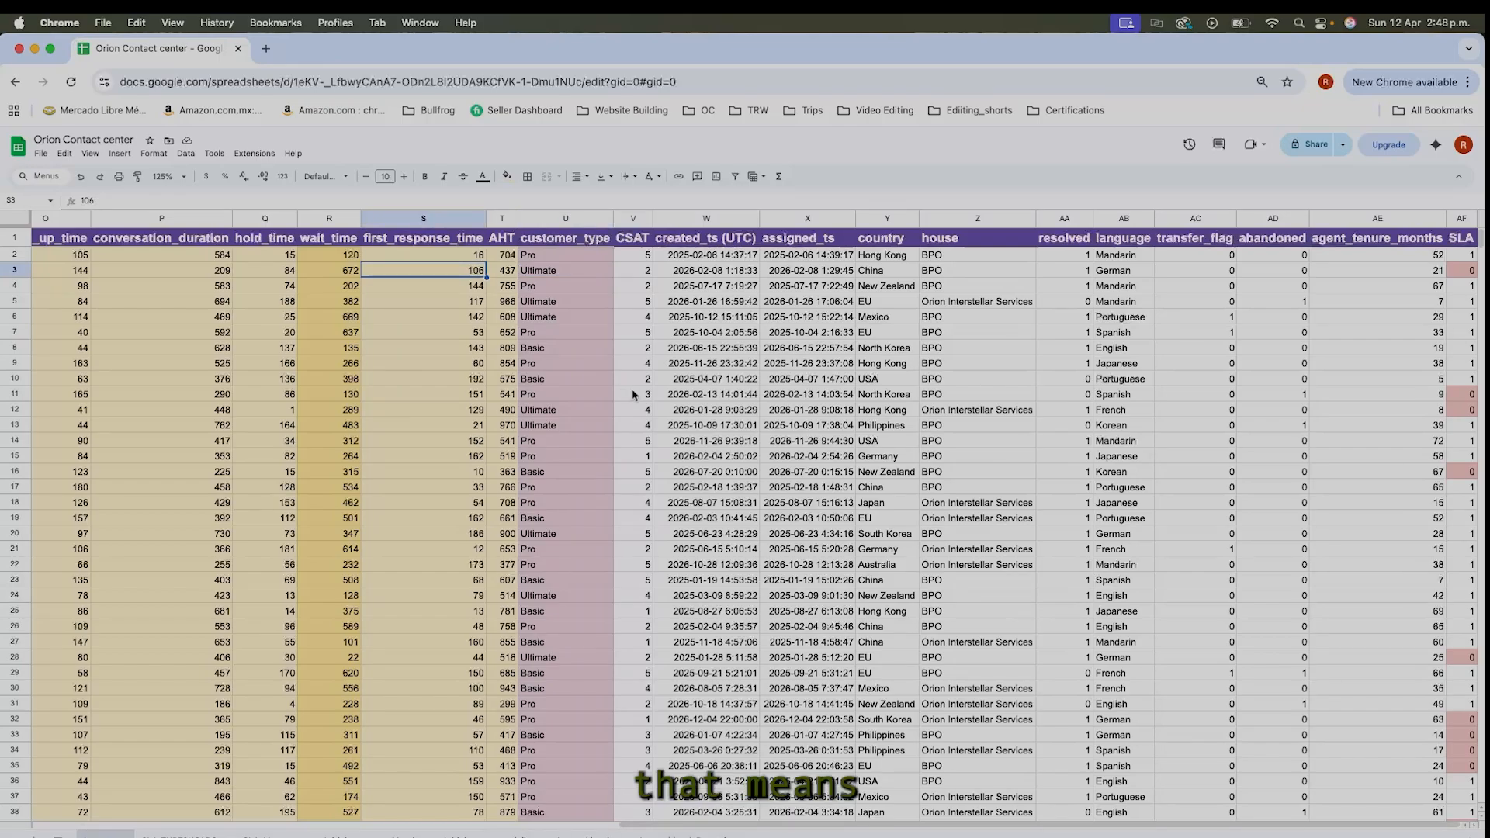
{"action": "left_click", "coordinate": [15, 271]}
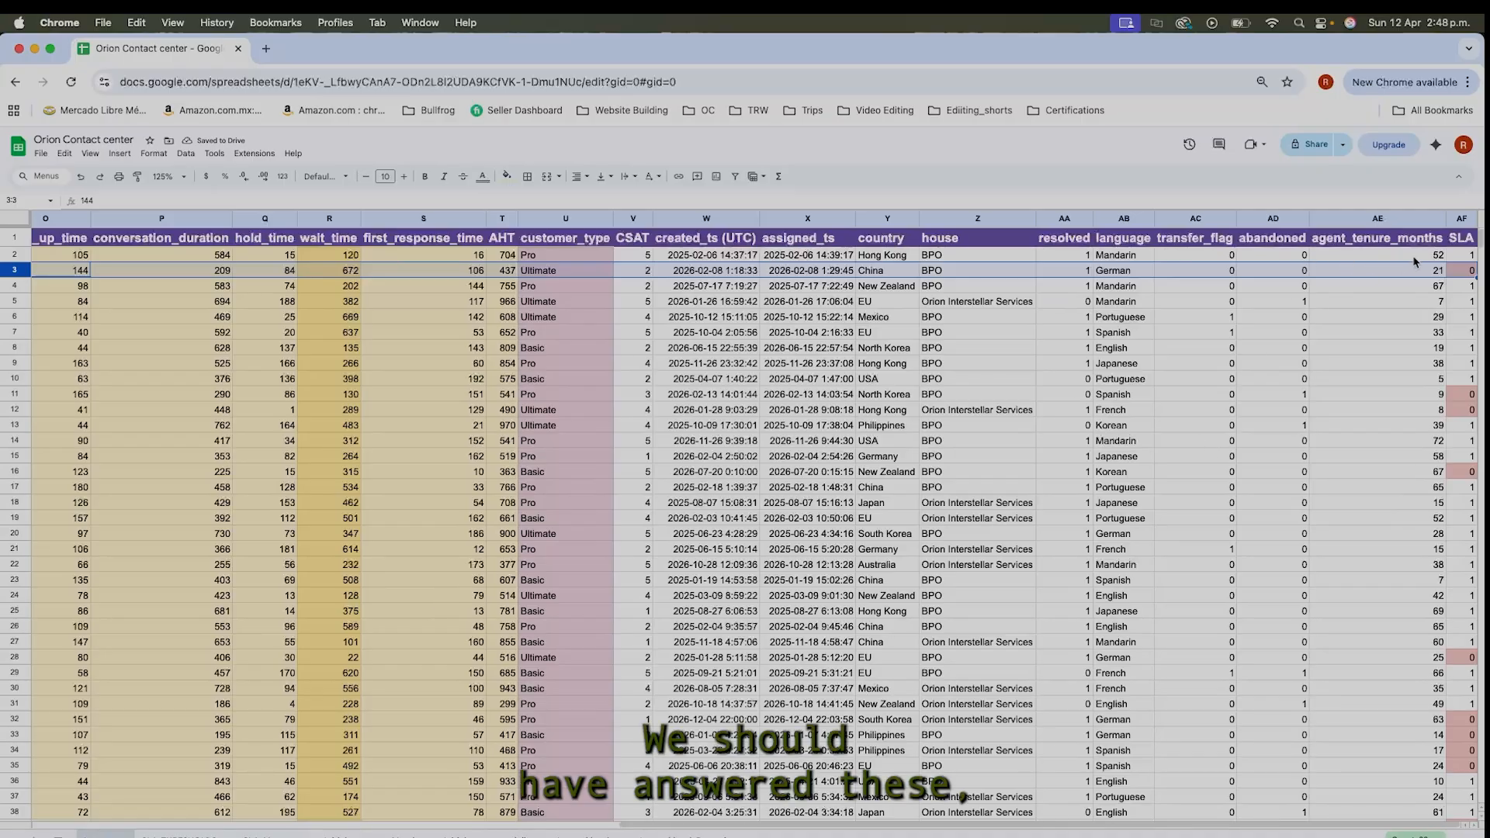
{"action": "left_click", "coordinate": [1455, 276]}
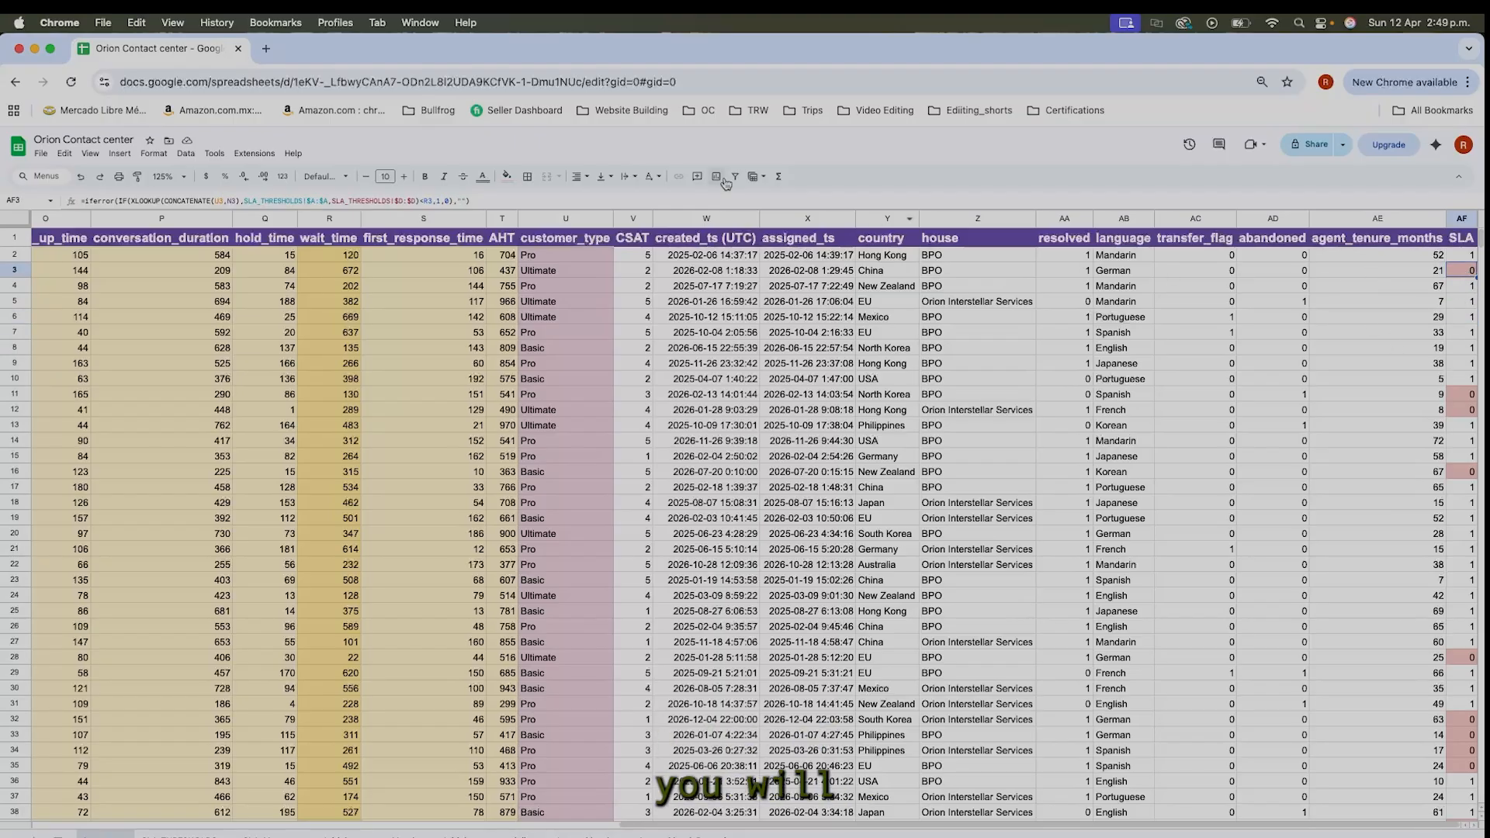
Compare the CSAT score in row 3 with that row's SLA flag and customer type.
{"action": "left_click", "coordinate": [644, 271]}
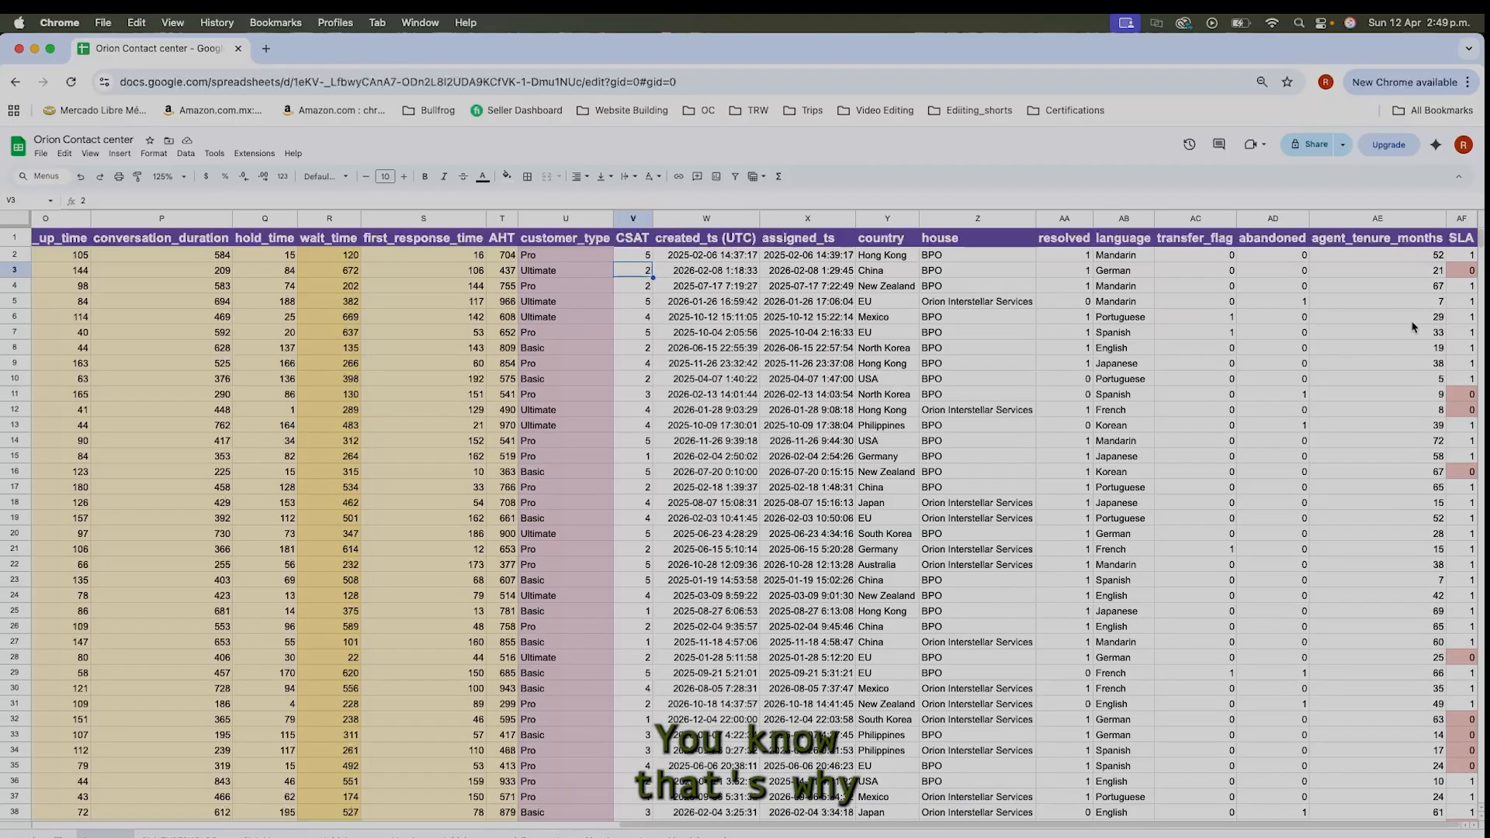
{"action": "left_click", "coordinate": [1469, 271]}
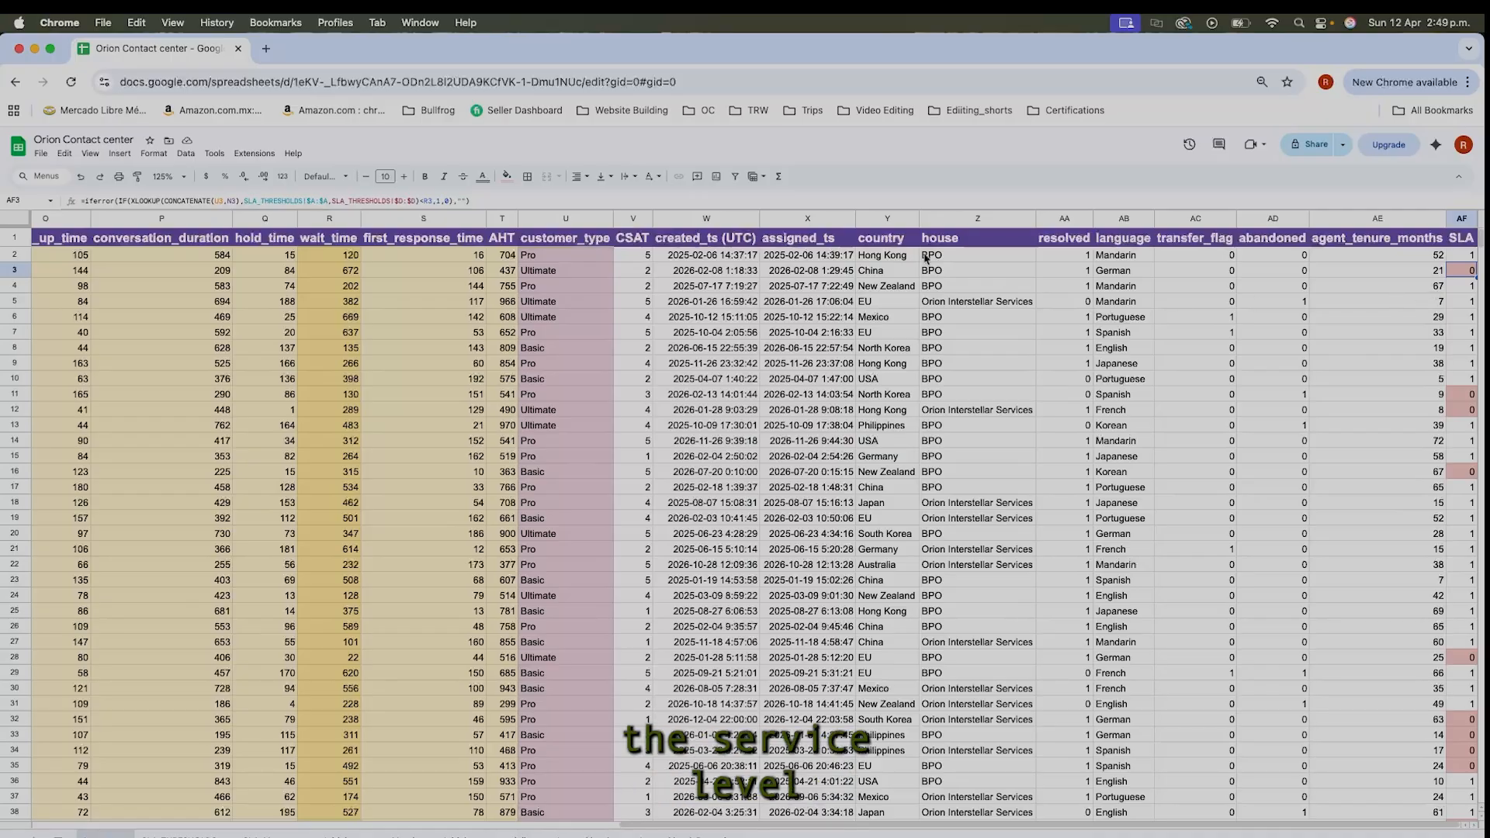
{"action": "left_click", "coordinate": [584, 272]}
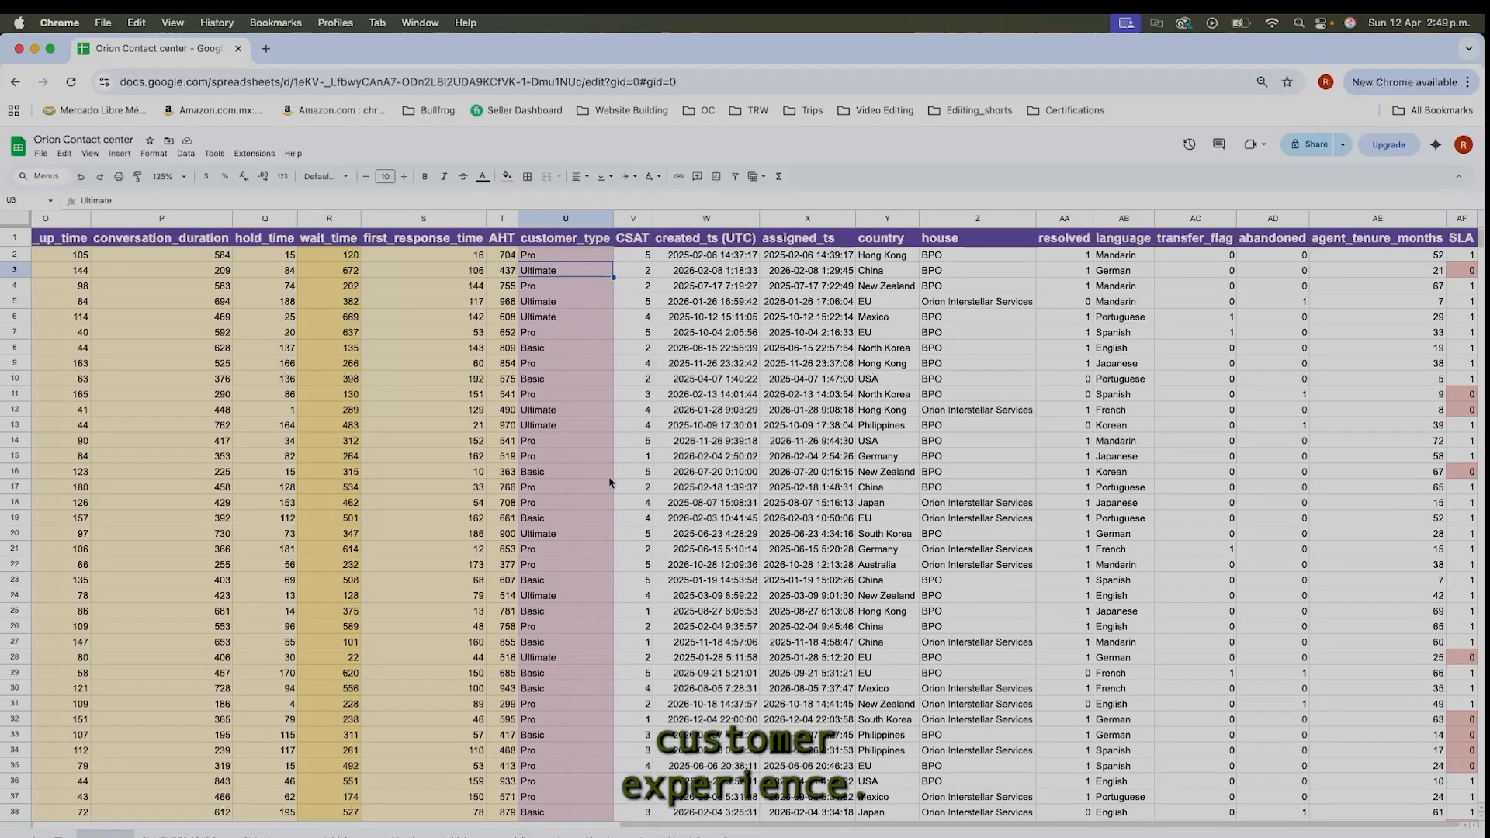
{"action": "left_click", "coordinate": [646, 271]}
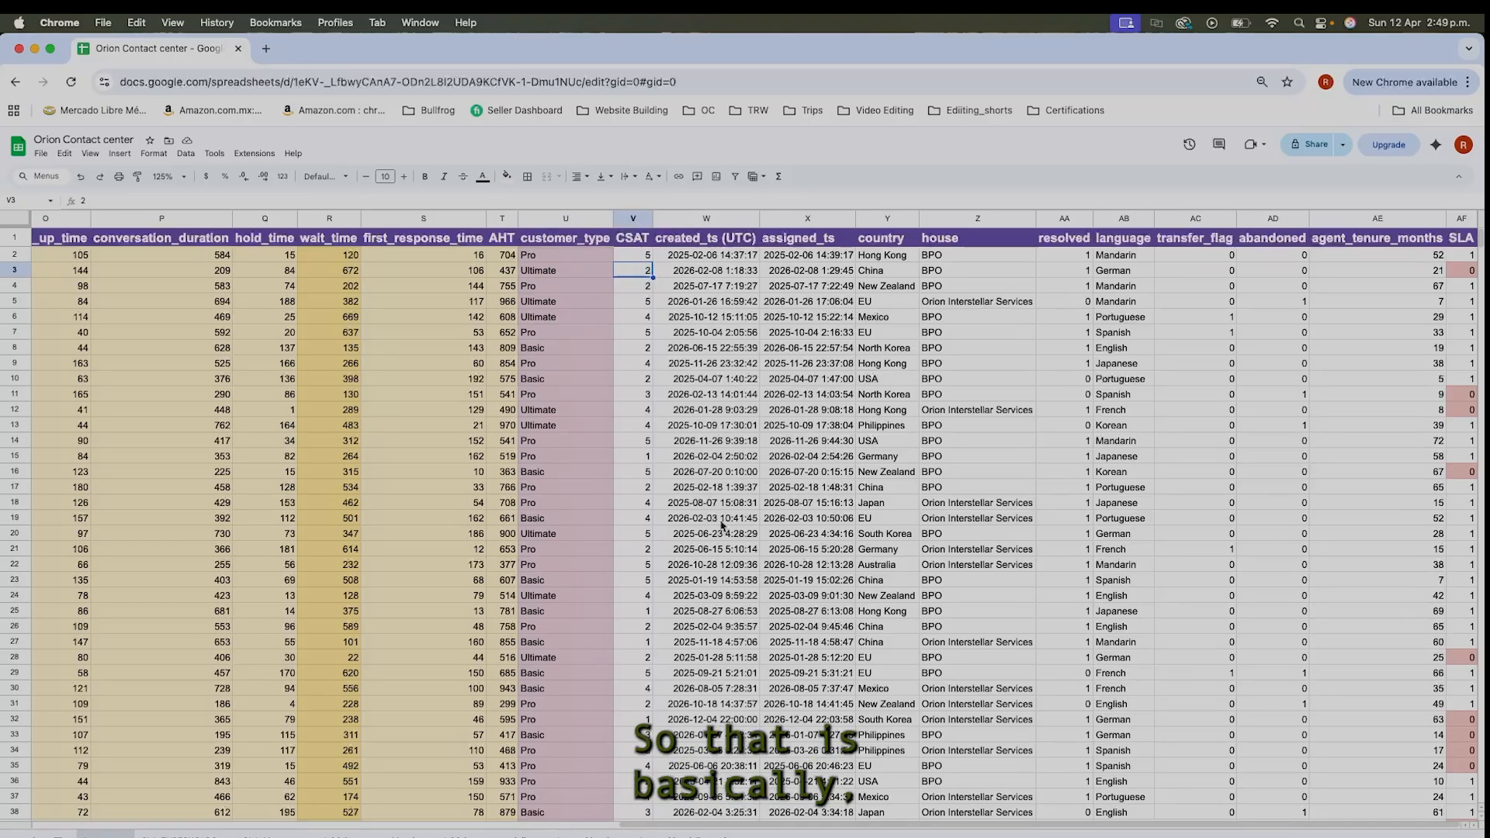
Scan back and forth across all the ticket data columns and return to the Year column.
{"action": "scroll", "coordinate": [1053, 554], "scroll_direction": "left", "scroll_amount": 10}
{"action": "scroll", "coordinate": [1054, 554], "scroll_direction": "right", "scroll_amount": 5}
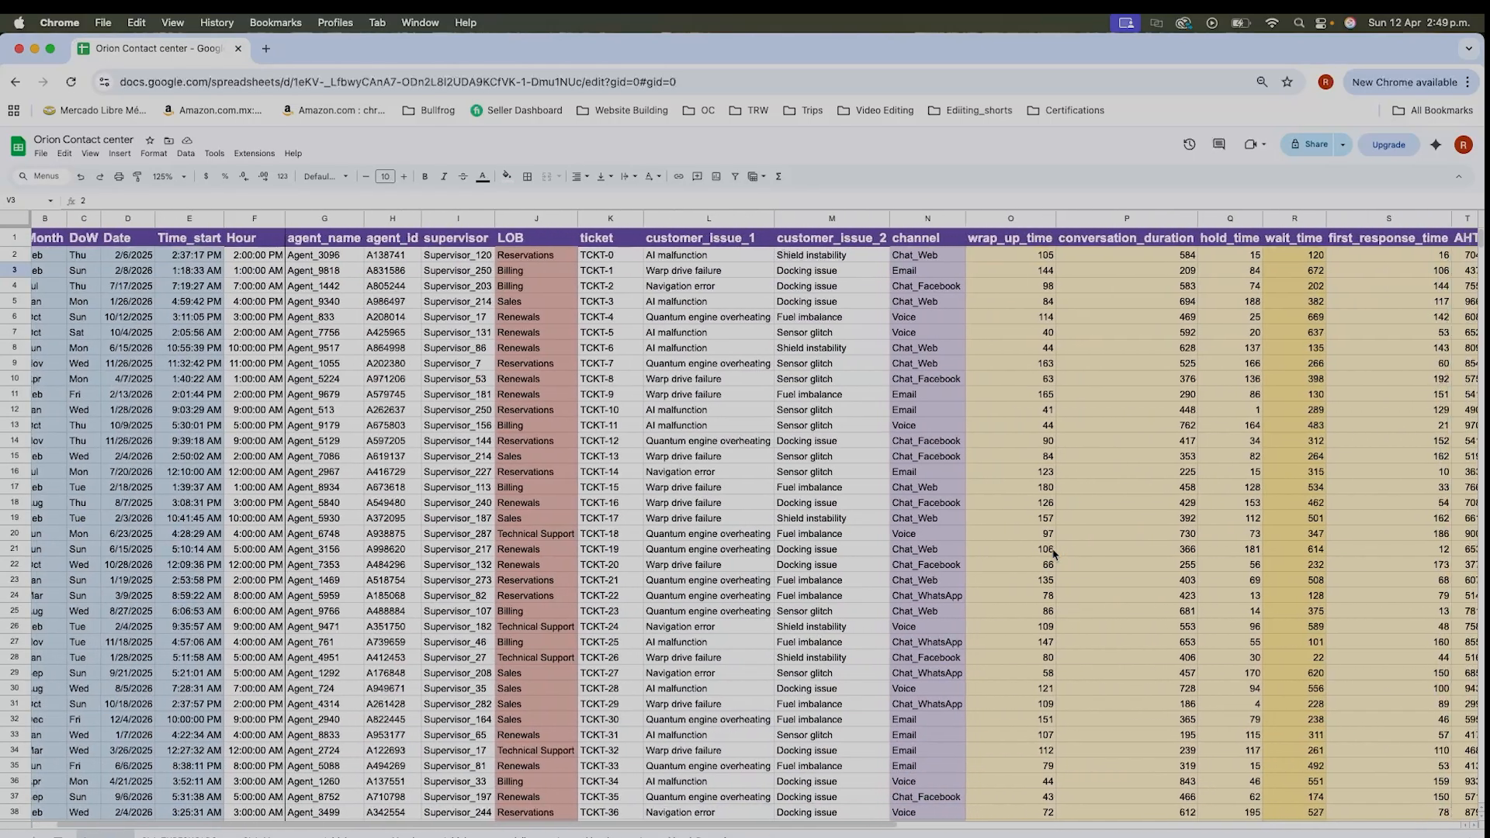
{"action": "scroll", "coordinate": [1053, 554], "scroll_direction": "right", "scroll_amount": 5}
{"action": "scroll", "coordinate": [1024, 553], "scroll_direction": "left", "scroll_amount": 15}
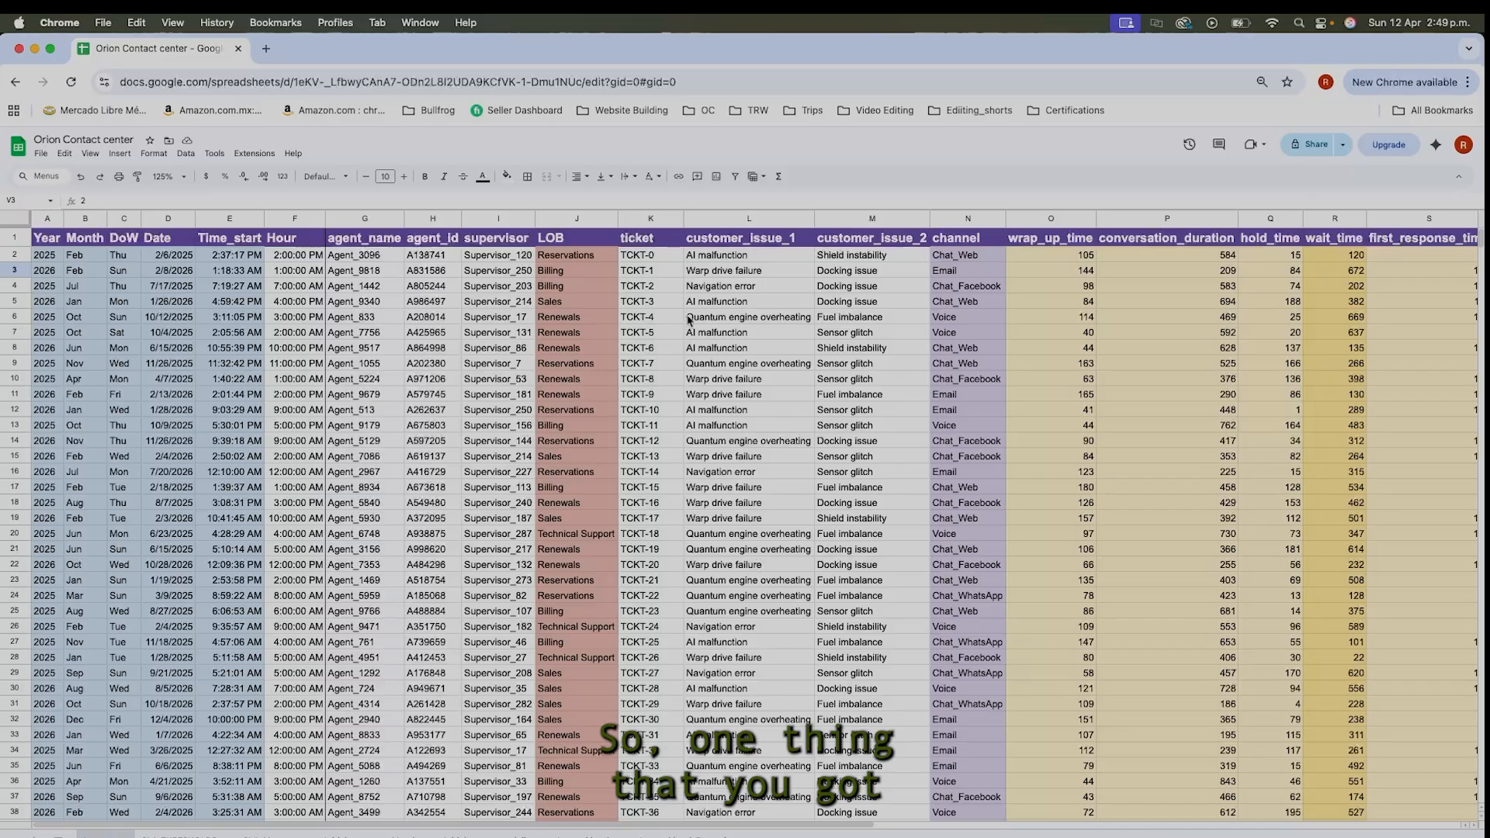
{"action": "scroll", "coordinate": [735, 352], "scroll_direction": "right", "scroll_amount": 10}
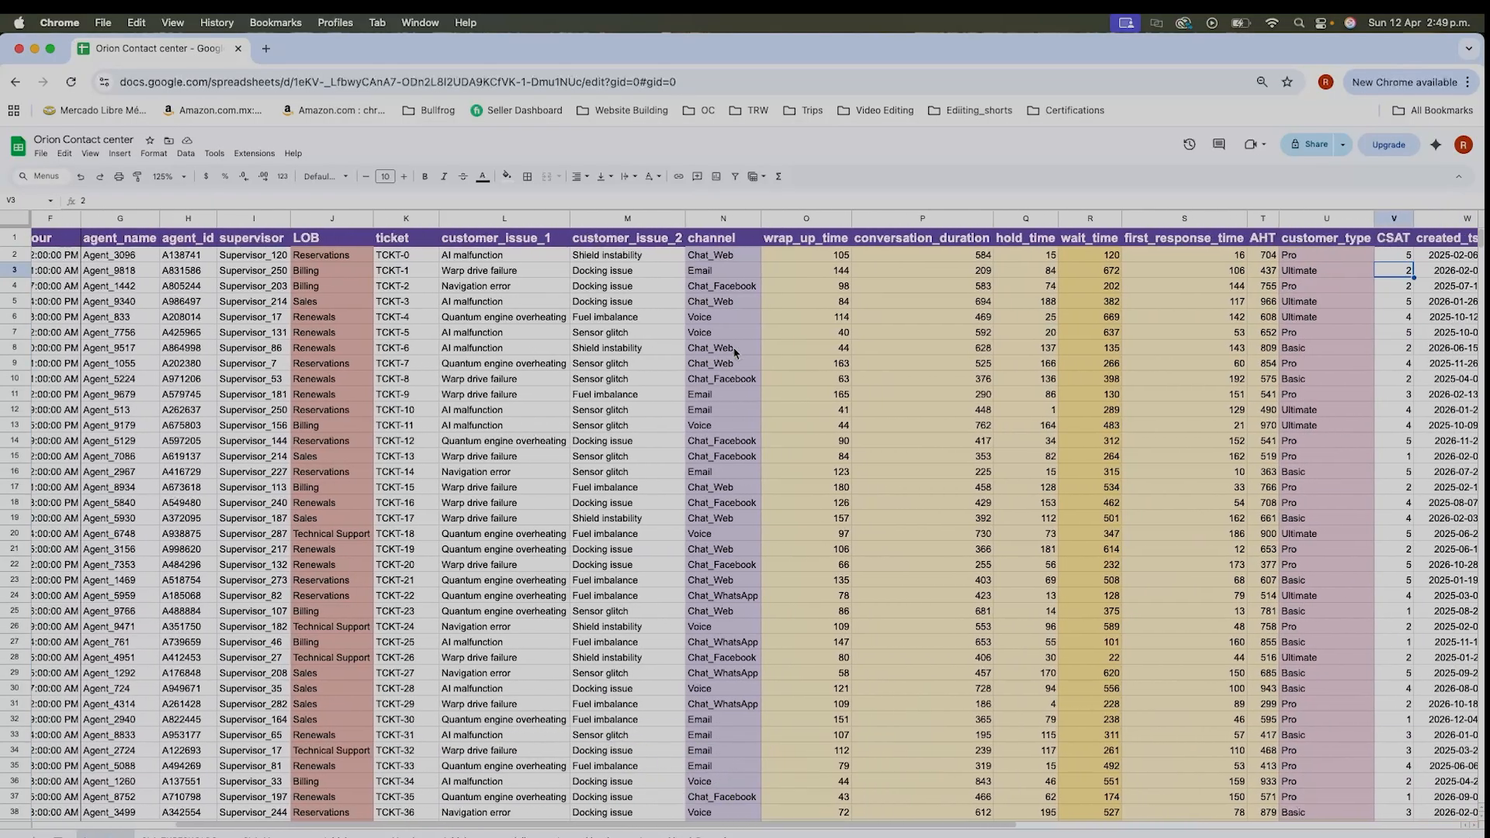
{"action": "scroll", "coordinate": [735, 351], "scroll_direction": "right", "scroll_amount": 10}
{"action": "scroll", "coordinate": [735, 352], "scroll_direction": "left", "scroll_amount": 15}
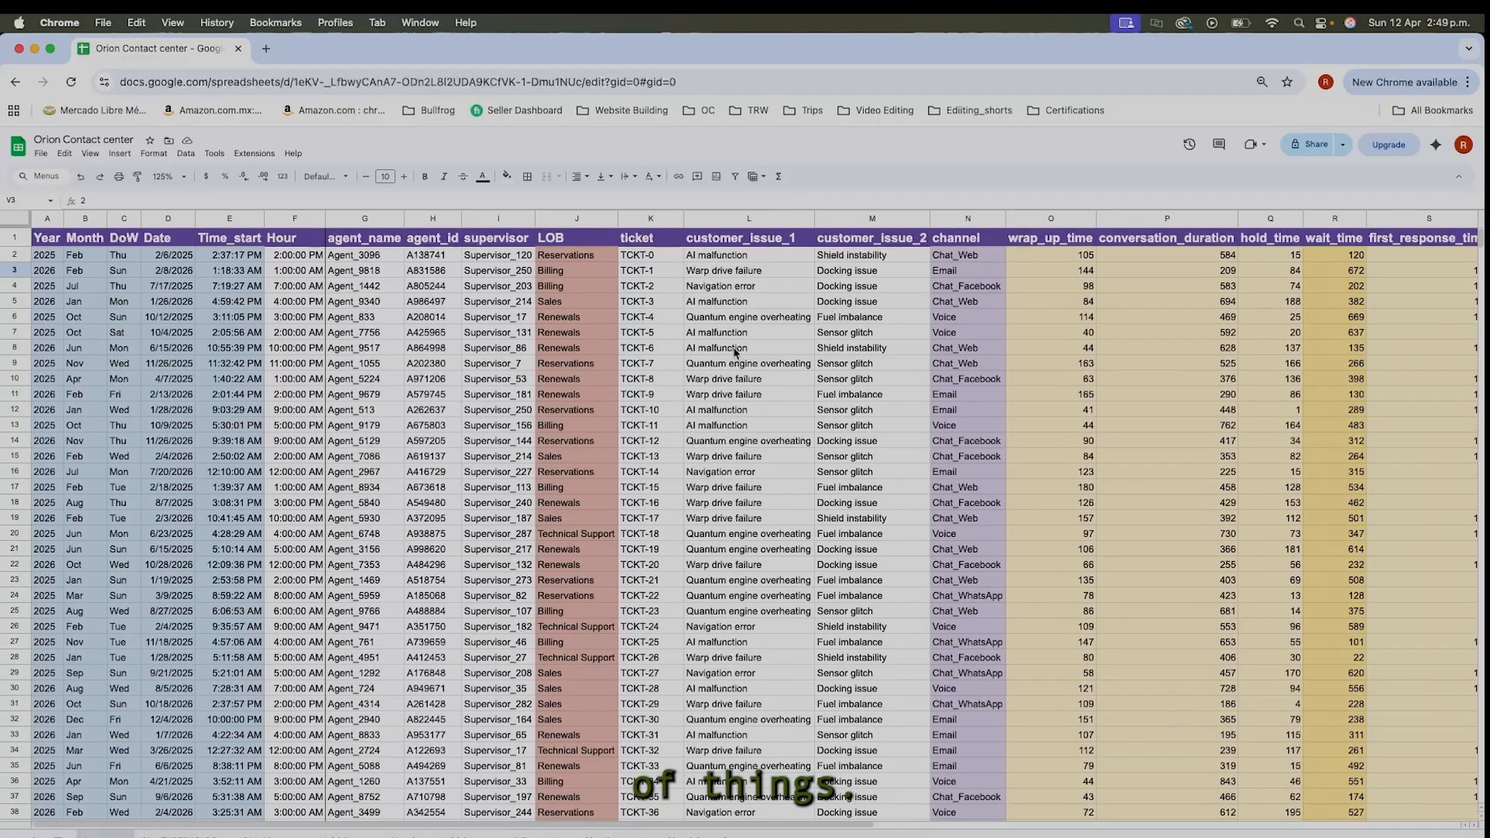
Add a blank sheet and number the first list item 1 in cell B8.
{"action": "left_click", "coordinate": [32, 836]}
{"action": "left_click", "coordinate": [145, 472]}
{"action": "left_click", "coordinate": [160, 347]}
{"action": "type", "text": "1"}
{"action": "key", "text": "Return"}
{"action": "key", "text": "Right"}
{"action": "key", "text": "Down"}
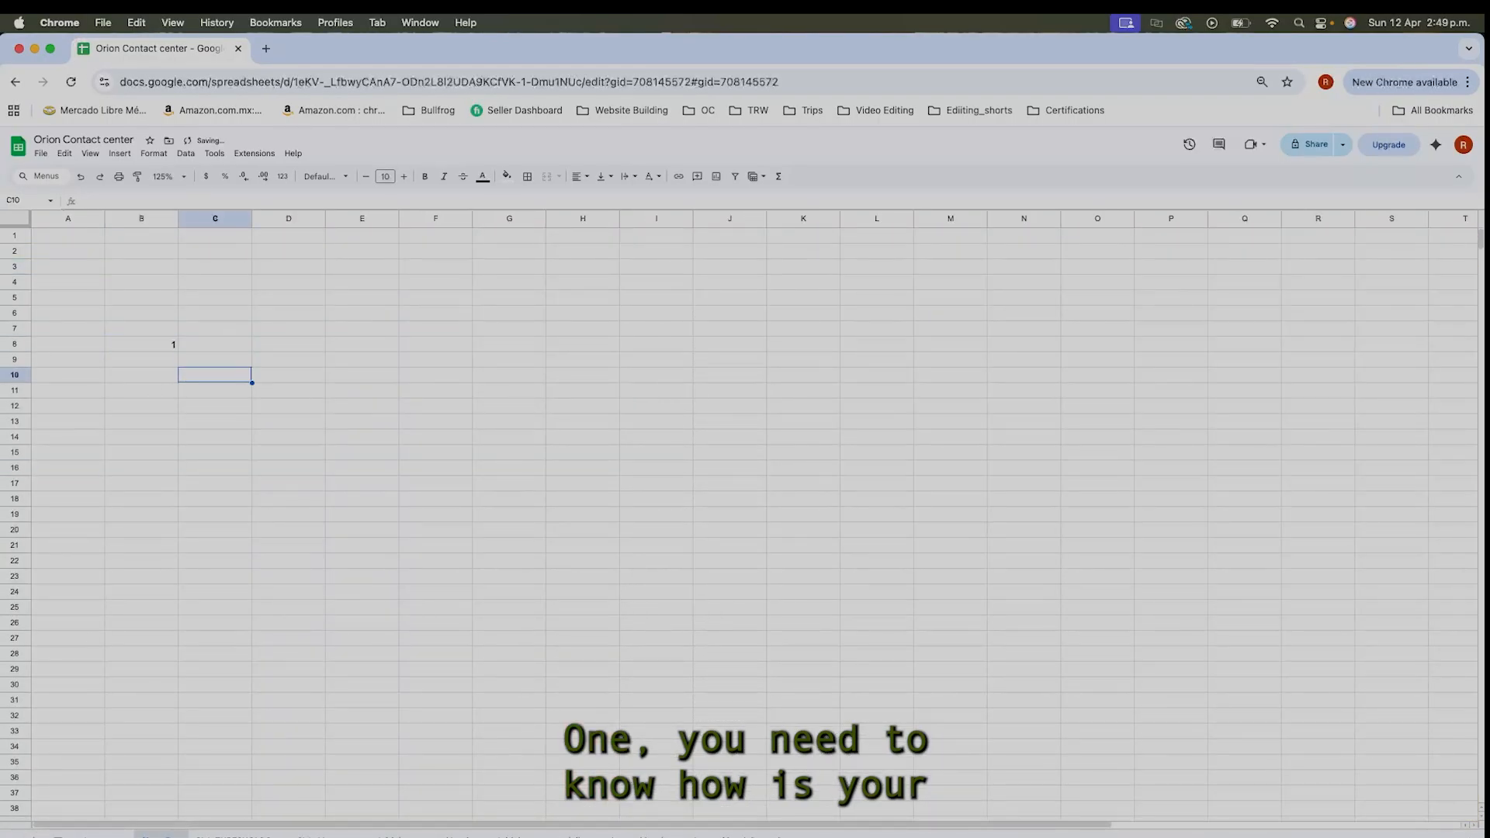
Enter "Volme patterns" in cell C8 beside list number 1.
{"action": "key", "text": "Up"}
{"action": "key", "text": "Up"}
{"action": "key", "text": "Up"}
{"action": "key", "text": "Down"}
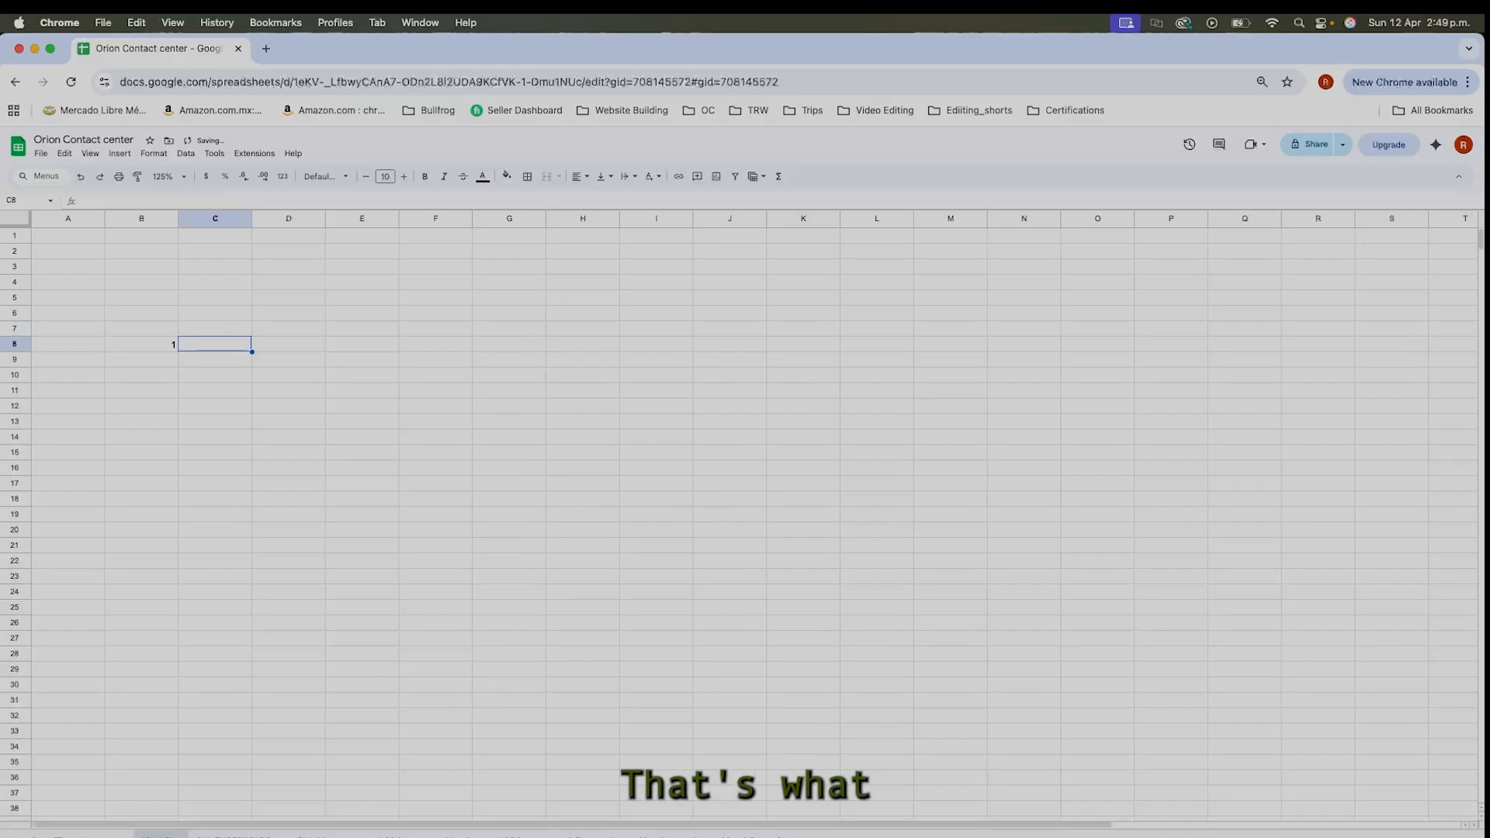
{"action": "type", "text": "Volme patterns"}
{"action": "key", "text": "Return"}
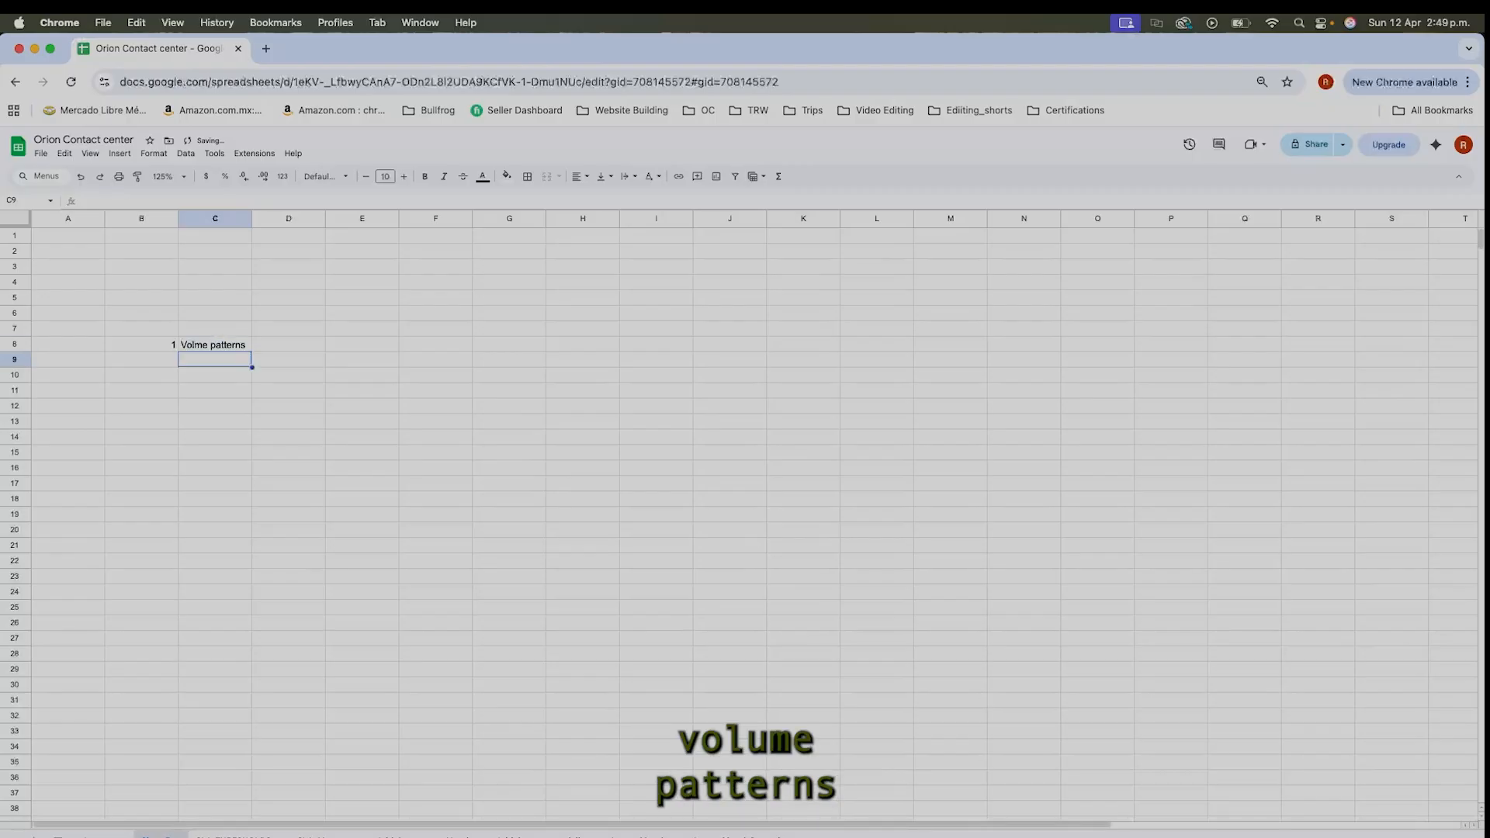
Enter "by channels" in cell D8 to complete the first list item.
{"action": "key", "text": "Right"}
{"action": "key", "text": "Up"}
{"action": "type", "text": "by"}
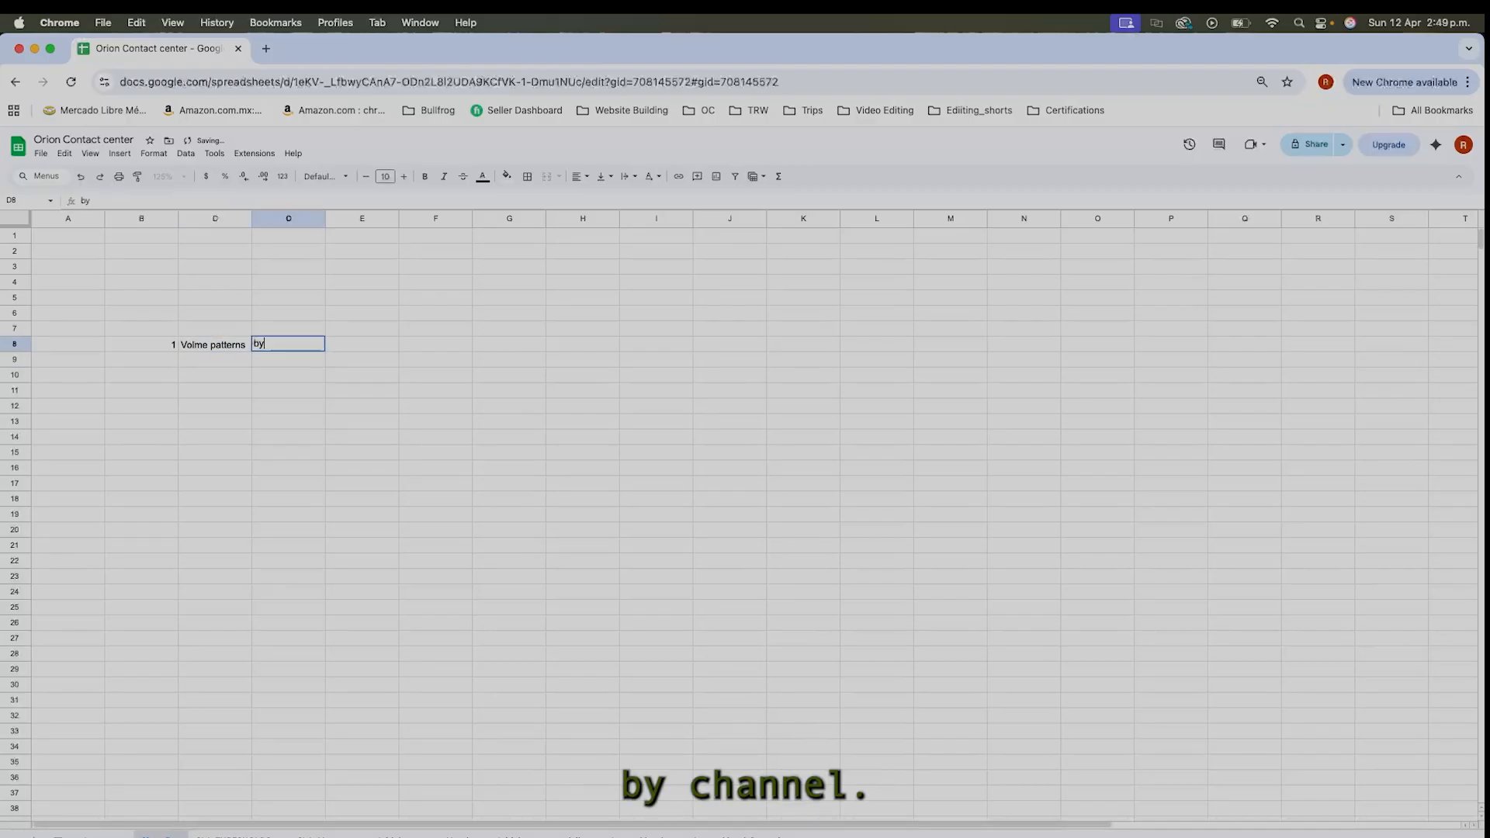
{"action": "type", "text": " channels"}
{"action": "key", "text": "Return"}
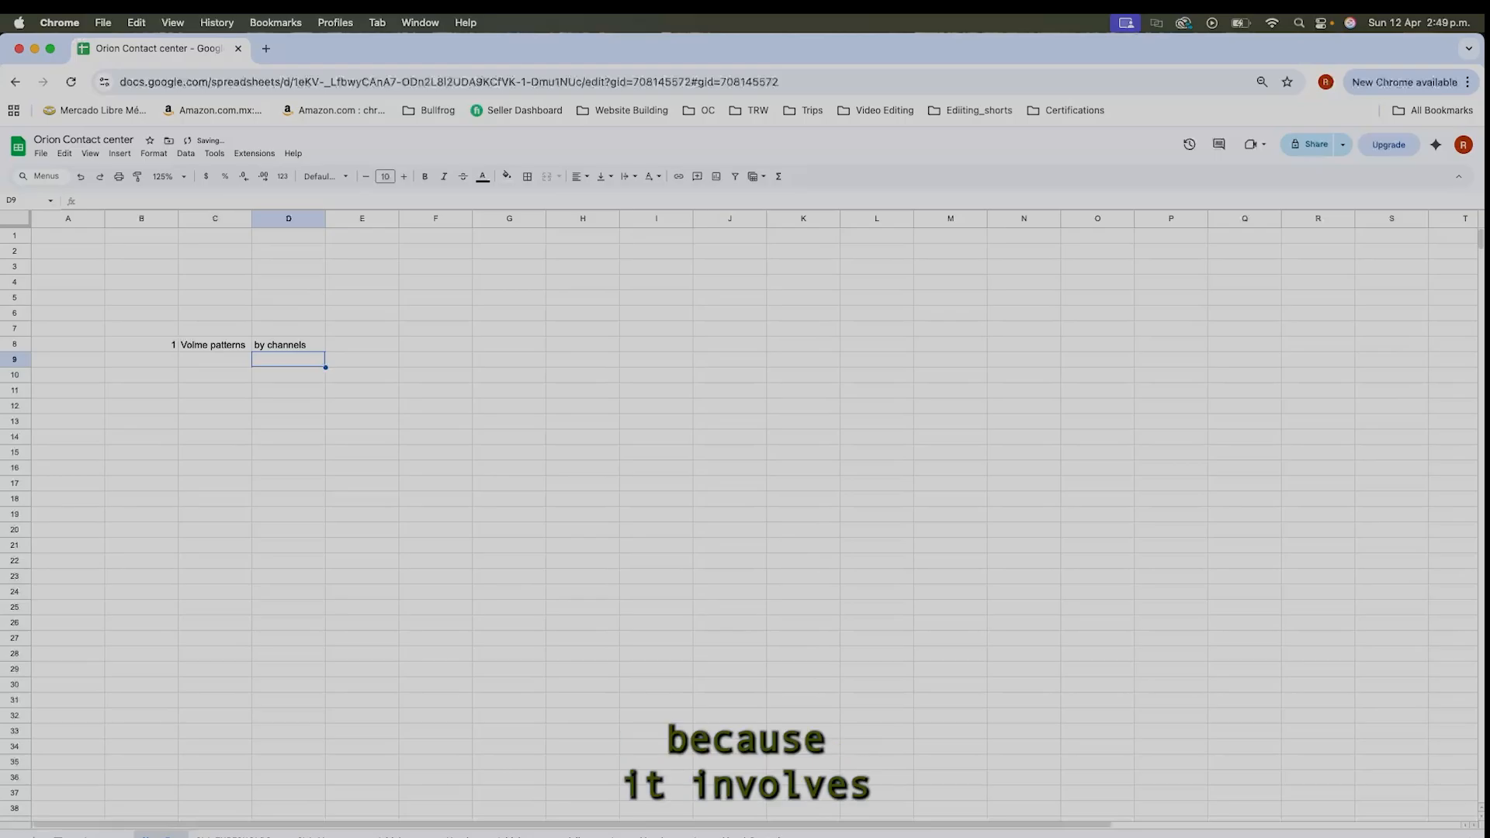
{"action": "key", "text": "Right"}
{"action": "key", "text": "Left"}
{"action": "key", "text": "Left"}
{"action": "key", "text": "Up"}
{"action": "key", "text": "Up"}
{"action": "key", "text": "Right"}
{"action": "key", "text": "Left"}
{"action": "key", "text": "Left"}
{"action": "key", "text": "Down"}
{"action": "key", "text": "Down"}
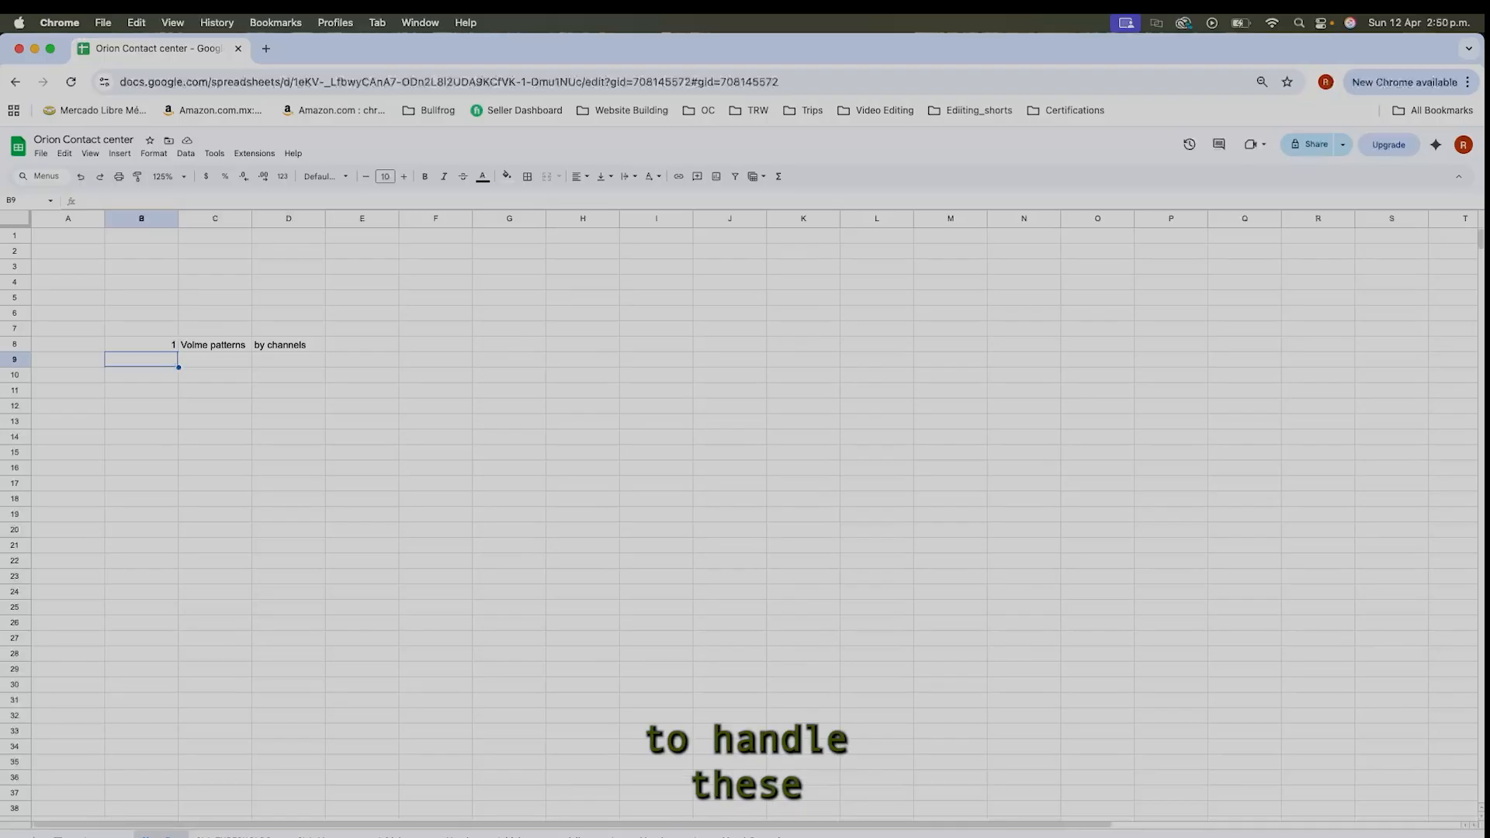
{"action": "left_click", "coordinate": [262, 362]}
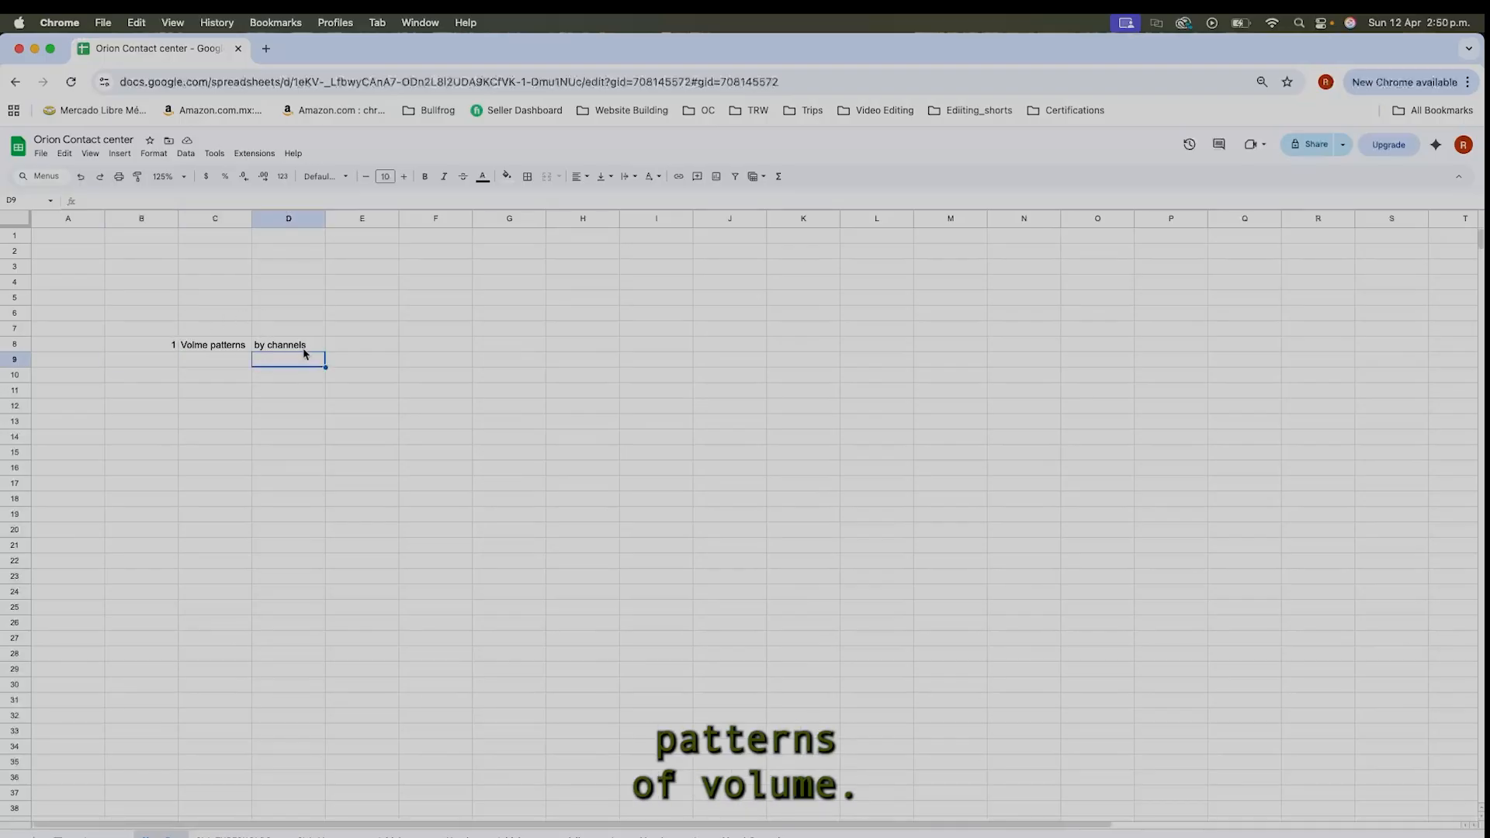
{"action": "left_click", "coordinate": [298, 346]}
{"action": "left_click", "coordinate": [194, 345]}
{"action": "left_click", "coordinate": [173, 345]}
{"action": "left_click", "coordinate": [275, 347]}
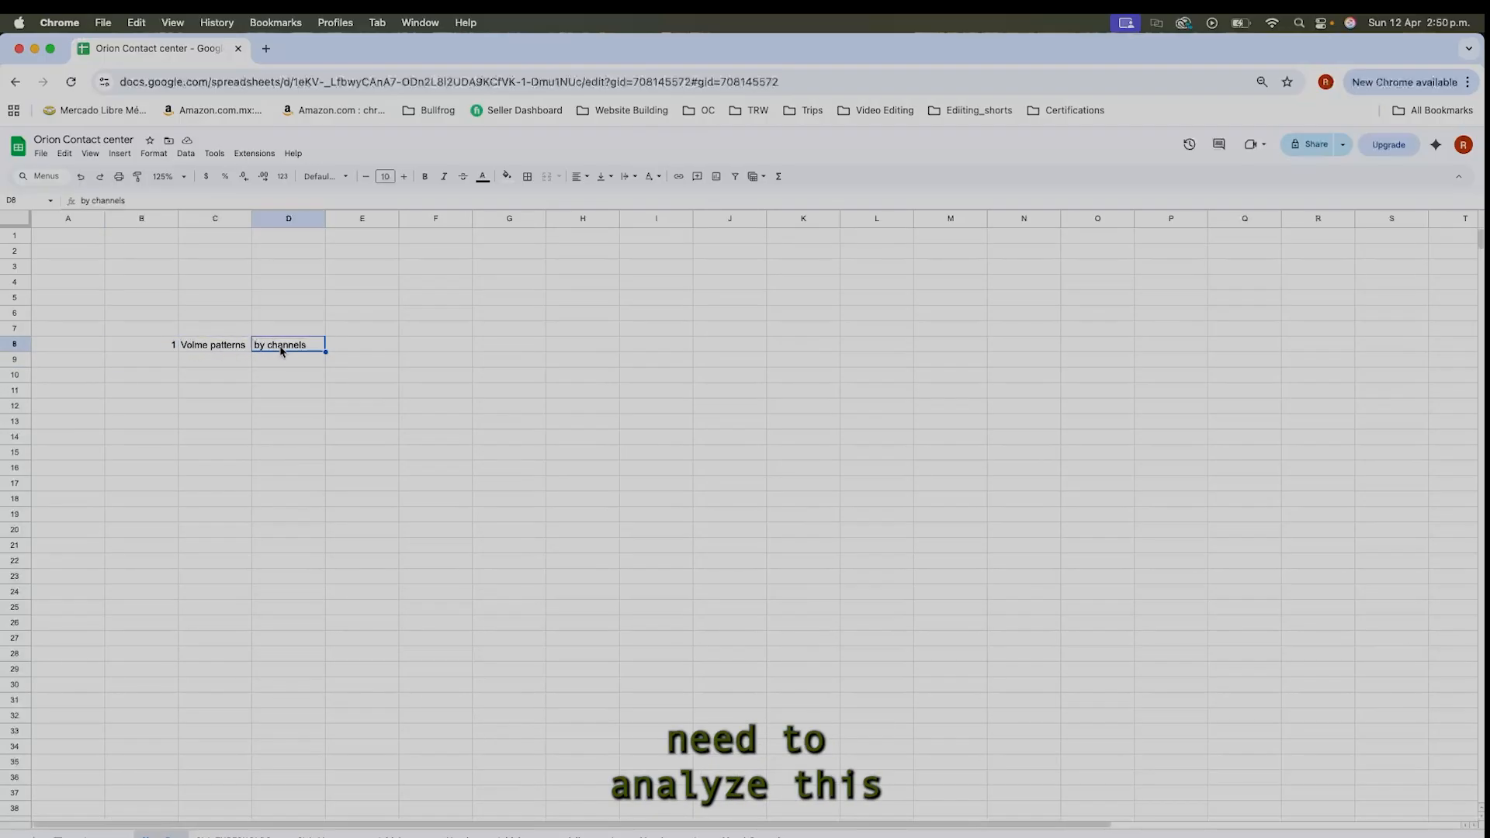
{"action": "left_click", "coordinate": [185, 346]}
{"action": "left_click", "coordinate": [164, 347]}
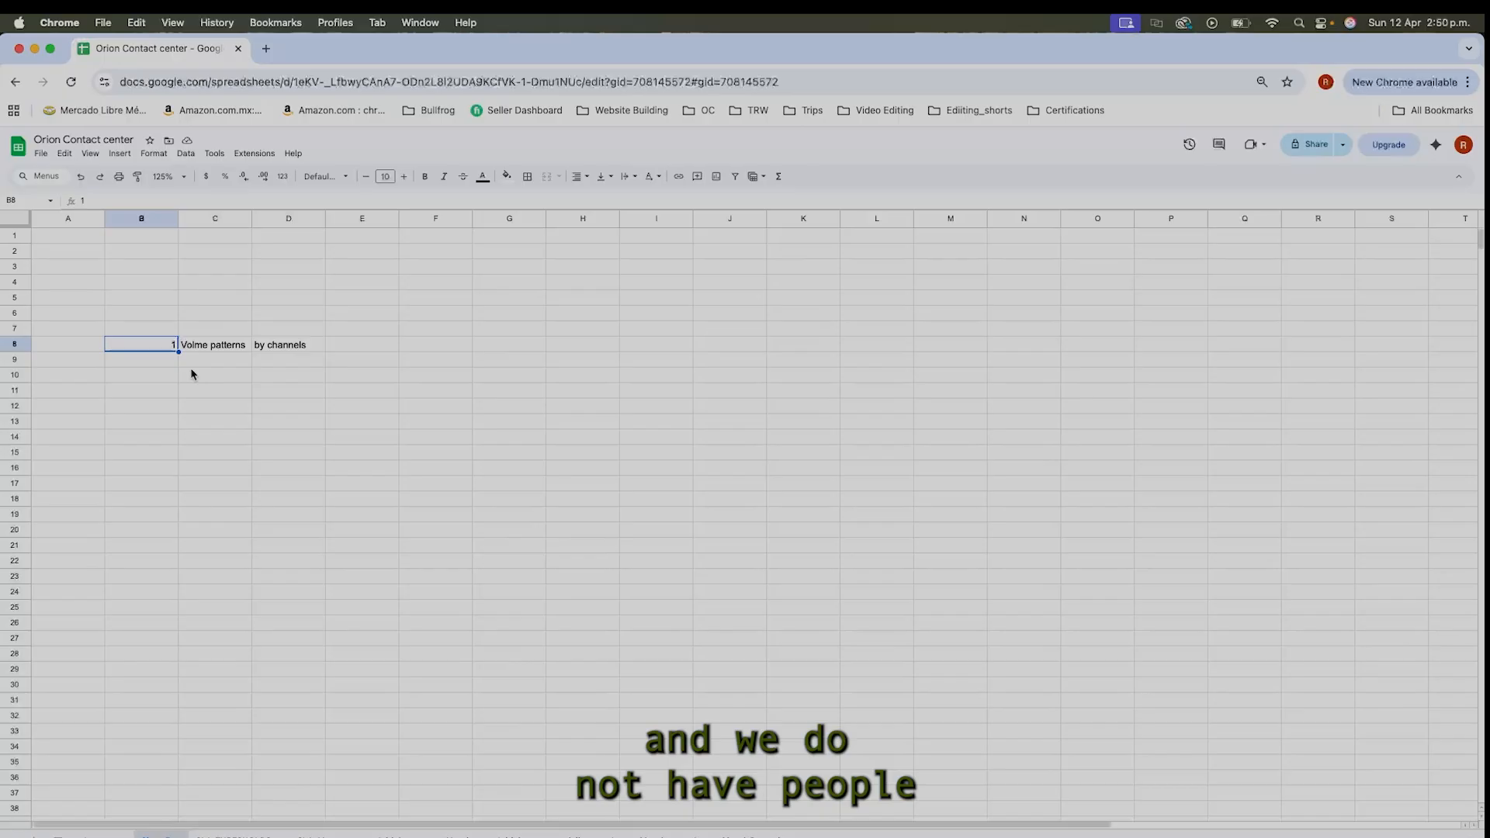
Correct the spelling in cell C8 so it reads "Volume patterns".
{"action": "left_click", "coordinate": [200, 347]}
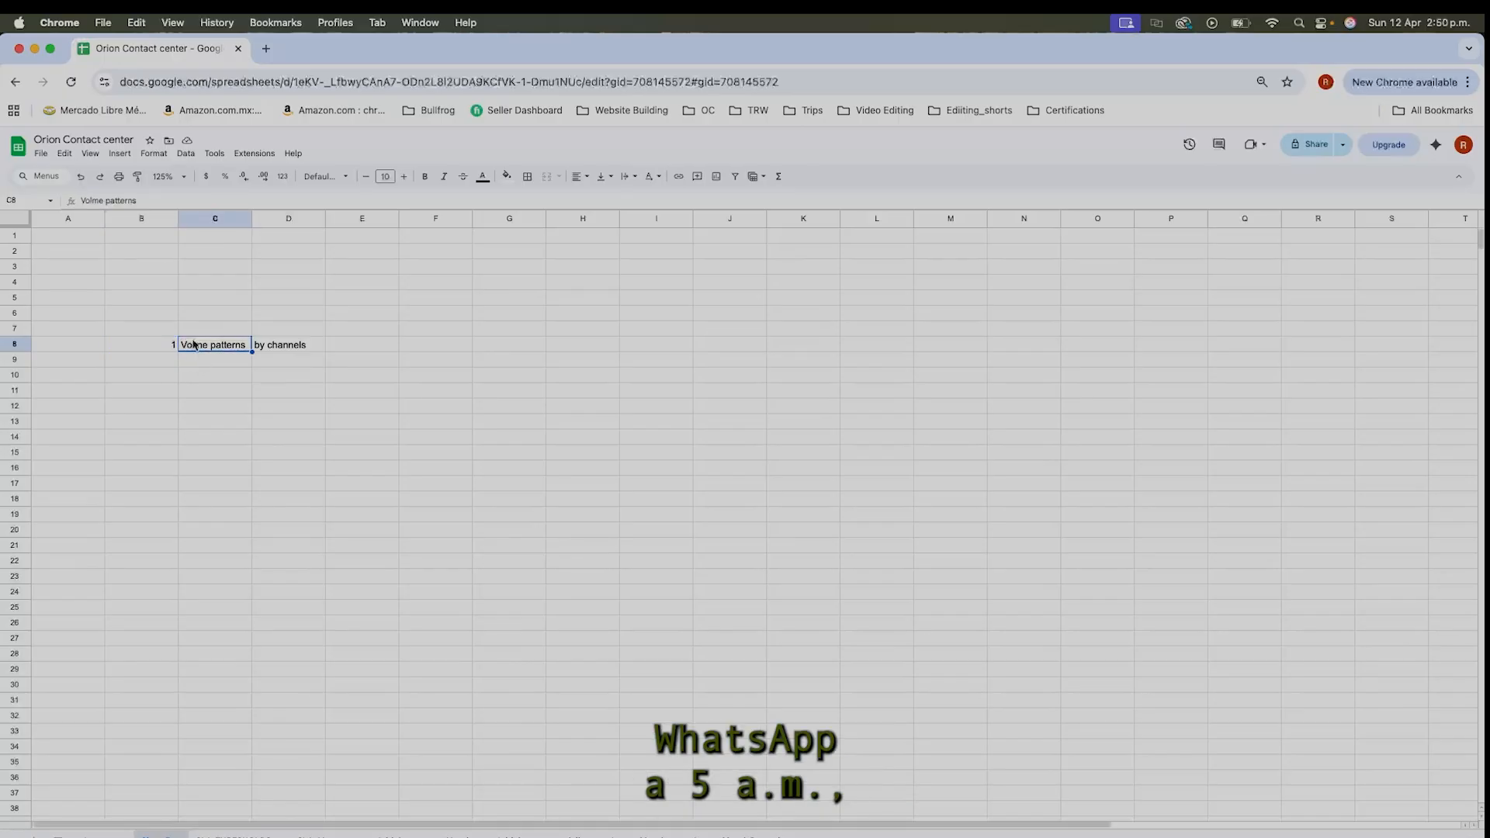
{"action": "left_click", "coordinate": [92, 200]}
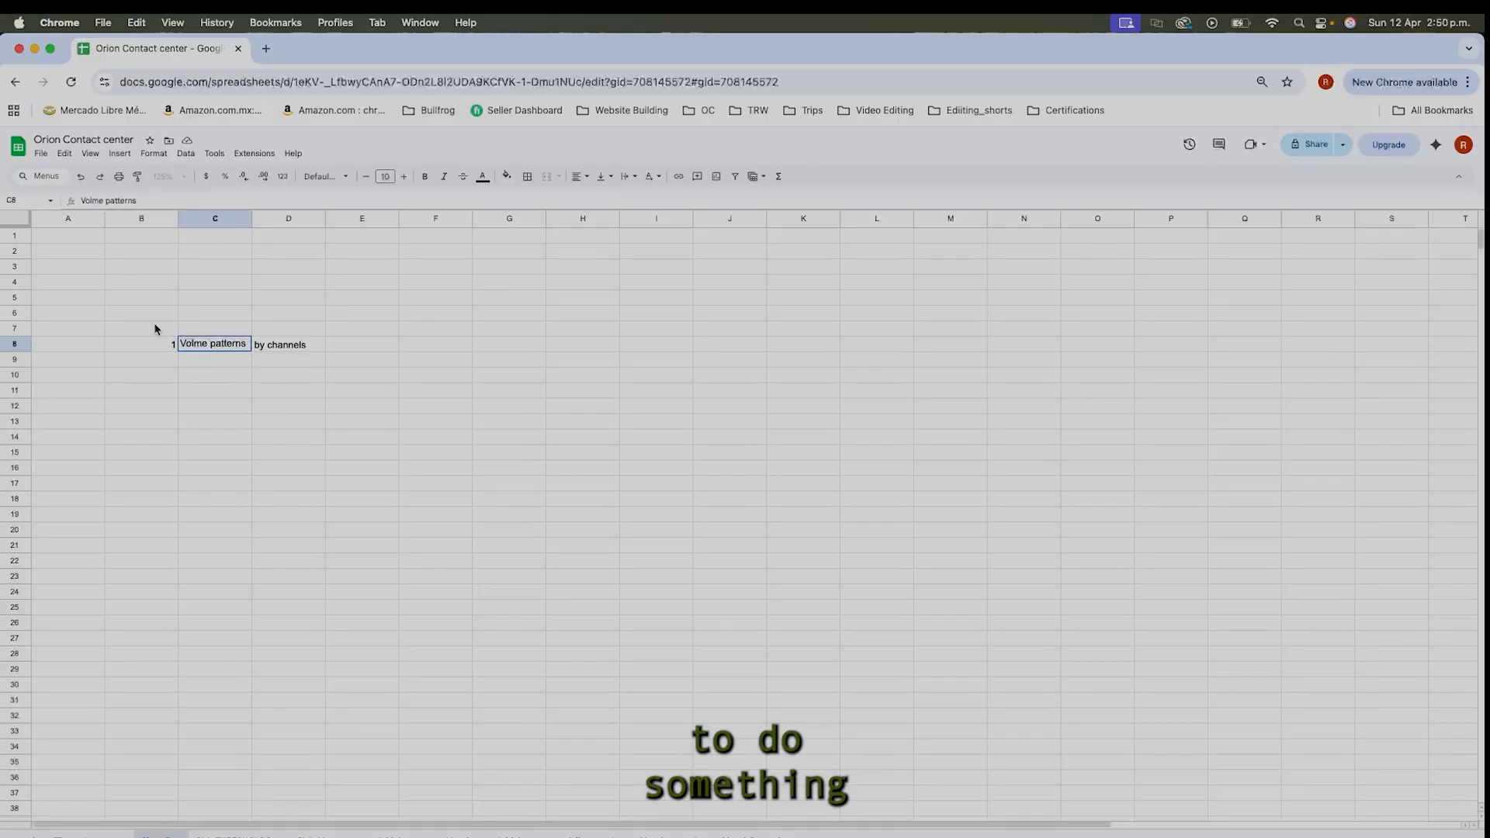
{"action": "type", "text": "u"}
{"action": "key", "text": "Return"}
{"action": "key", "text": "Up"}
{"action": "key", "text": "Left"}
{"action": "key", "text": "Left"}
{"action": "key", "text": "Right"}
{"action": "key", "text": "Right"}
{"action": "key", "text": "Left"}
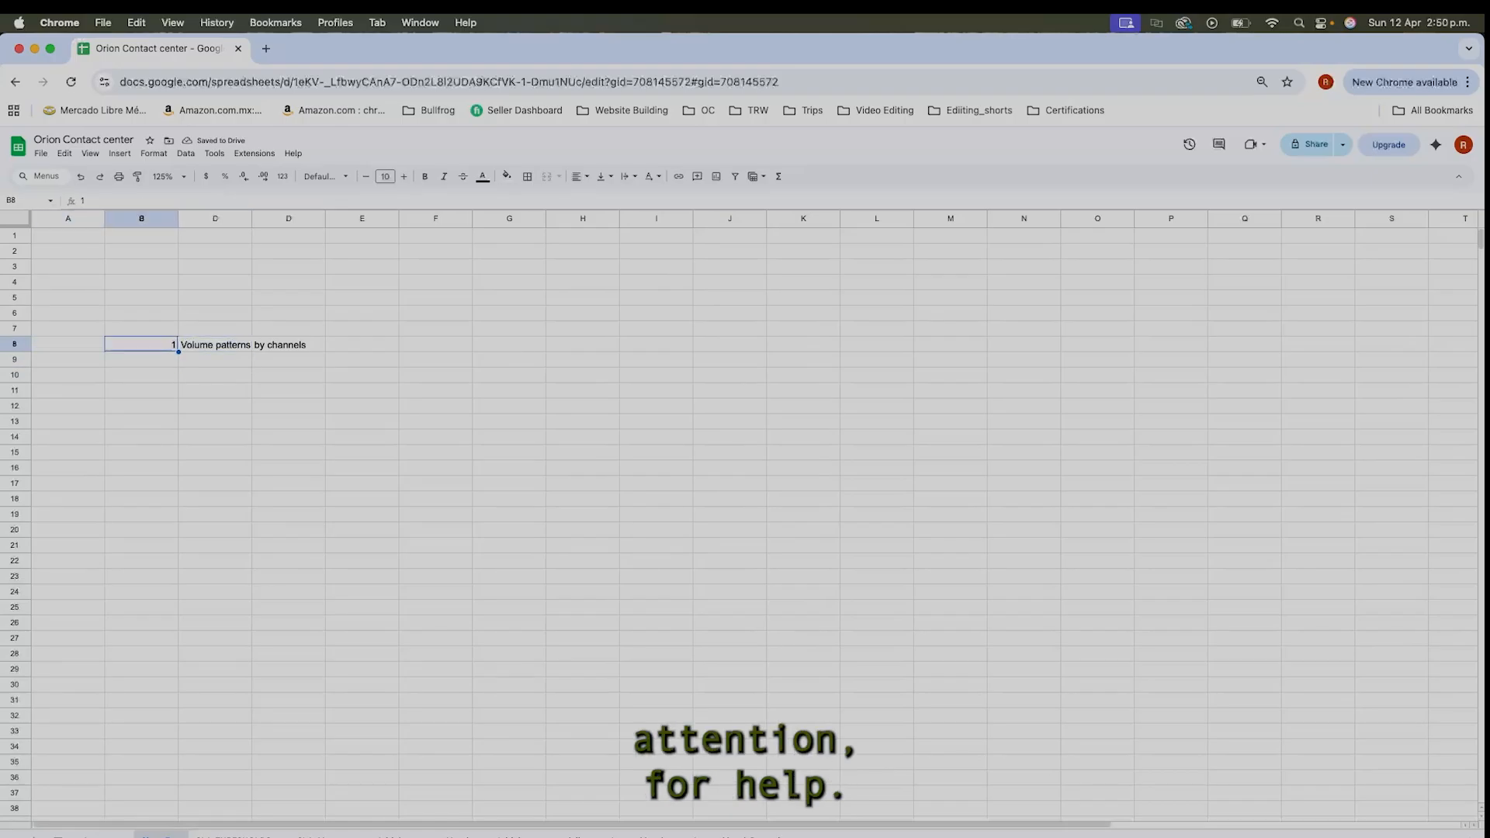
{"action": "key", "text": "Left"}
{"action": "key", "text": "Down"}
{"action": "key", "text": "Down"}
{"action": "key", "text": "Right"}
{"action": "key", "text": "Up"}
{"action": "key", "text": "Up"}
{"action": "key", "text": "Left"}
{"action": "key", "text": "Down"}
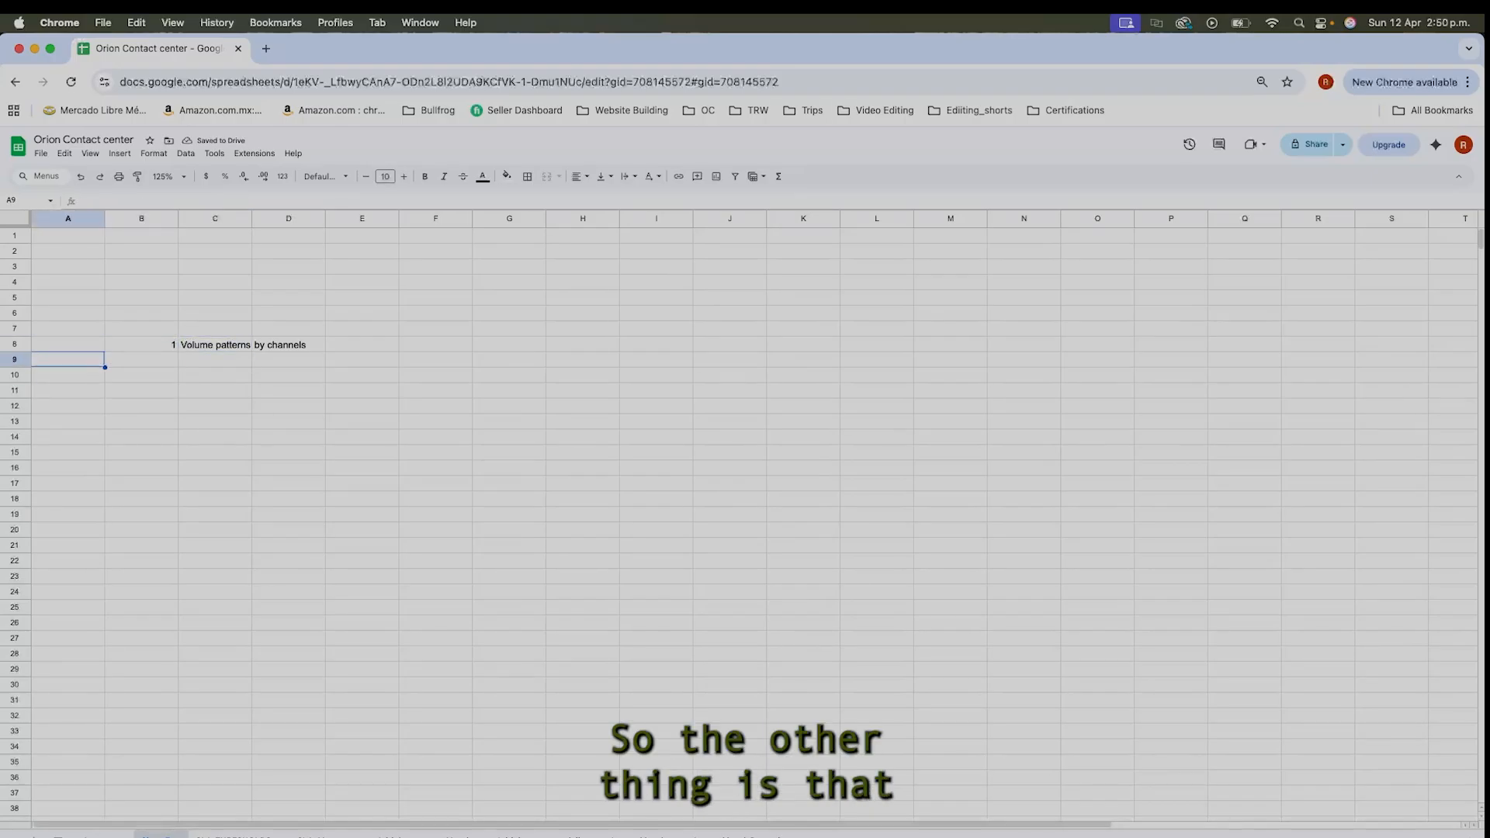
Number the second list item 2 in cell B9 and clear the stray 2 from A9.
{"action": "type", "text": "2"}
{"action": "key", "text": "Tab"}
{"action": "type", "text": "2"}
{"action": "key", "text": "Tab"}
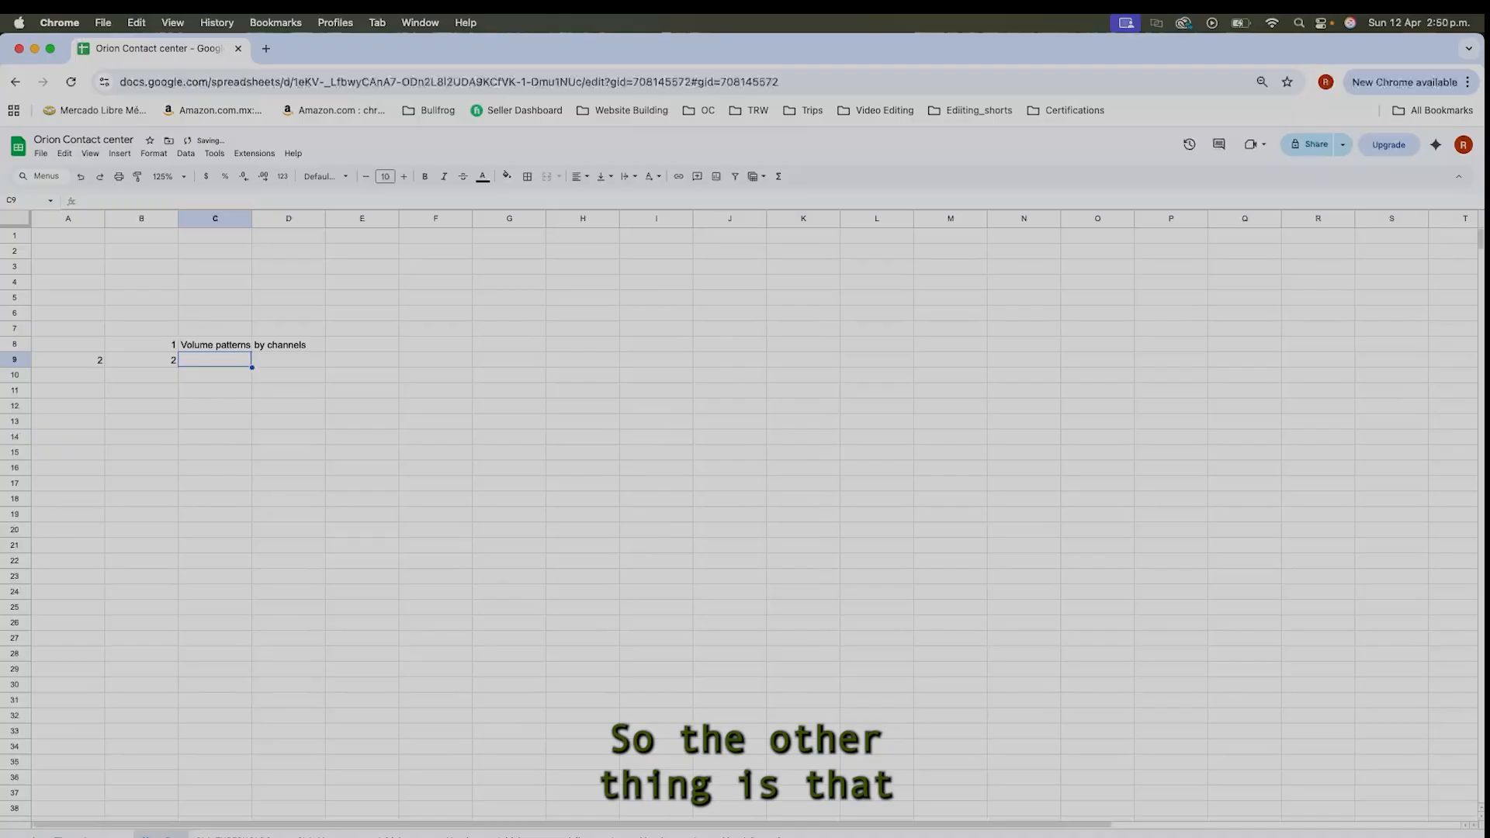
{"action": "key", "text": "Left"}
{"action": "key", "text": "Left"}
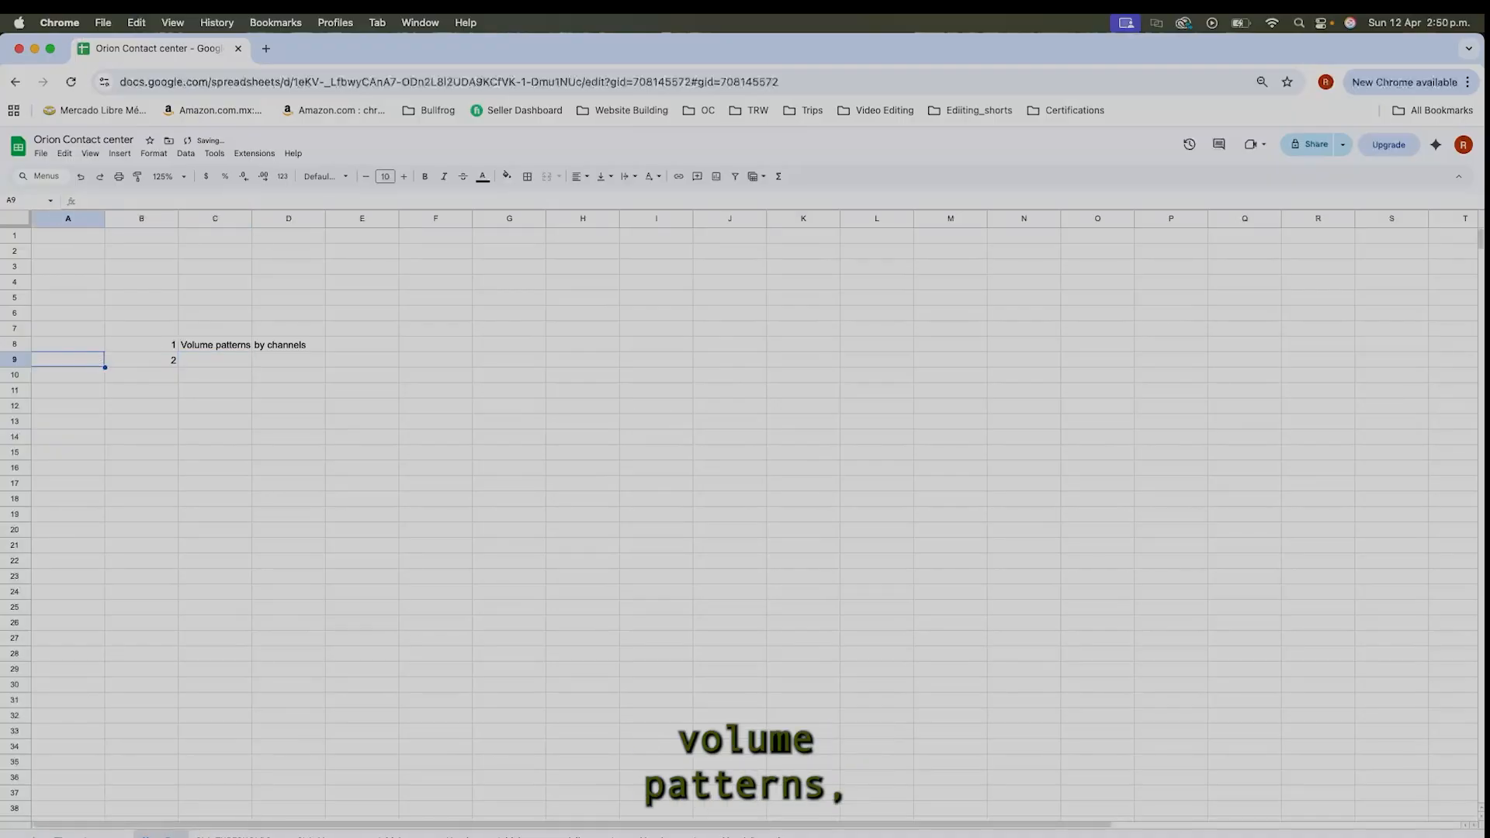
Enter "Happy" in cell C9 as the second list item.
{"action": "key", "text": "Right"}
{"action": "key", "text": "Right"}
{"action": "key", "text": "Right"}
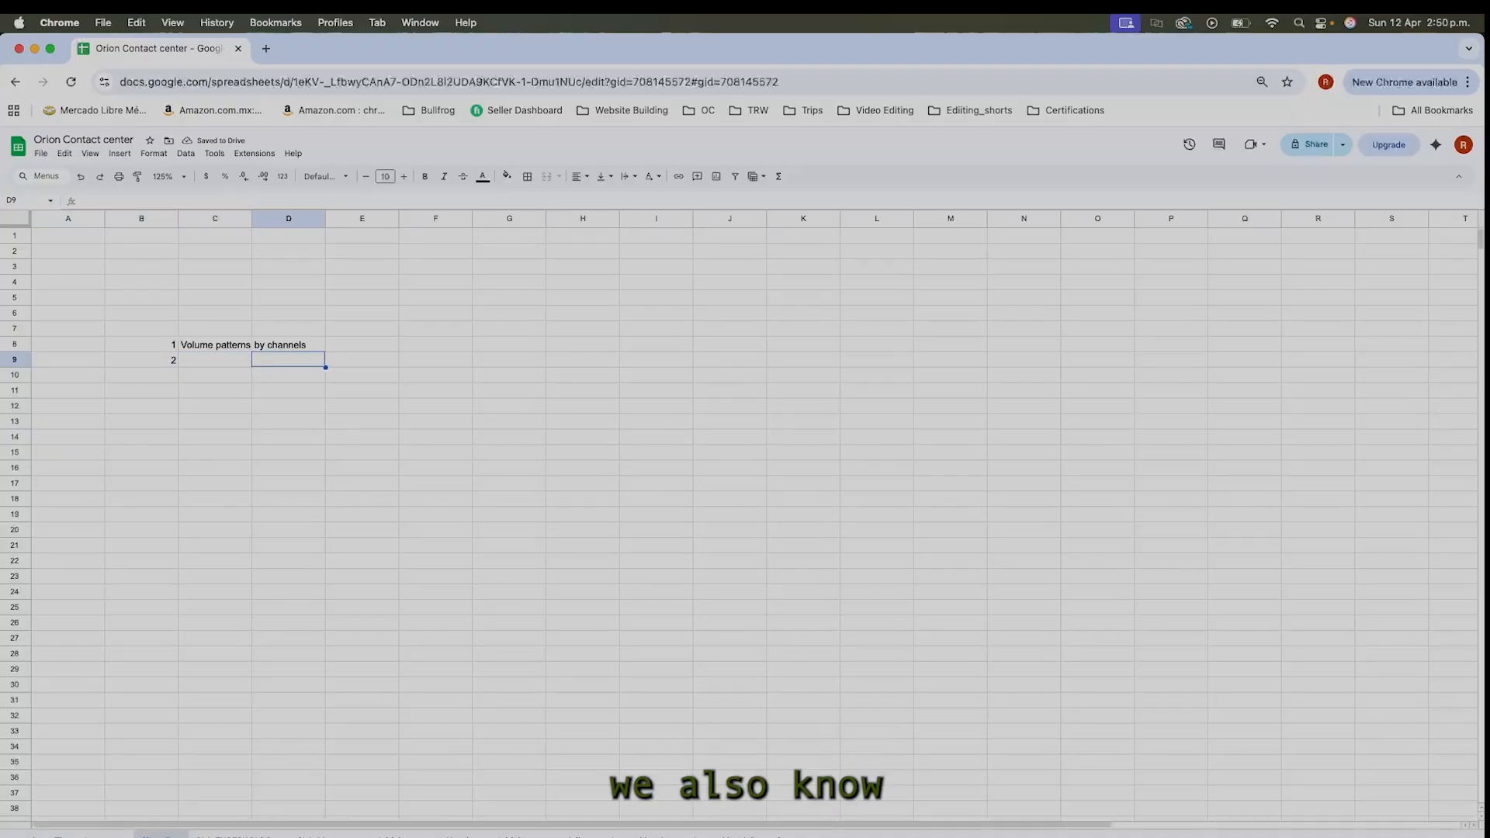
{"action": "key", "text": "Left"}
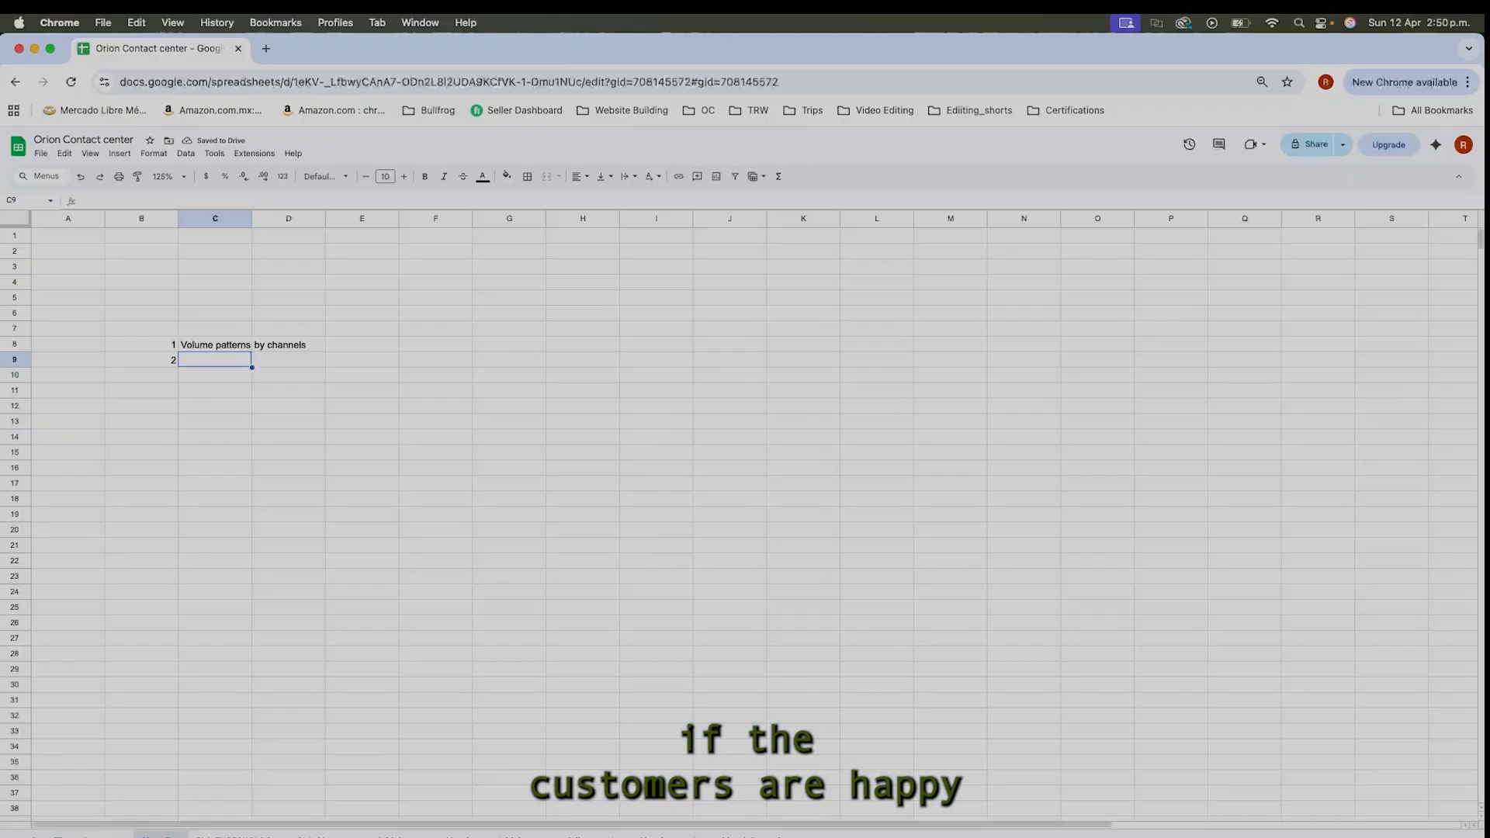
{"action": "type", "text": "Hap"}
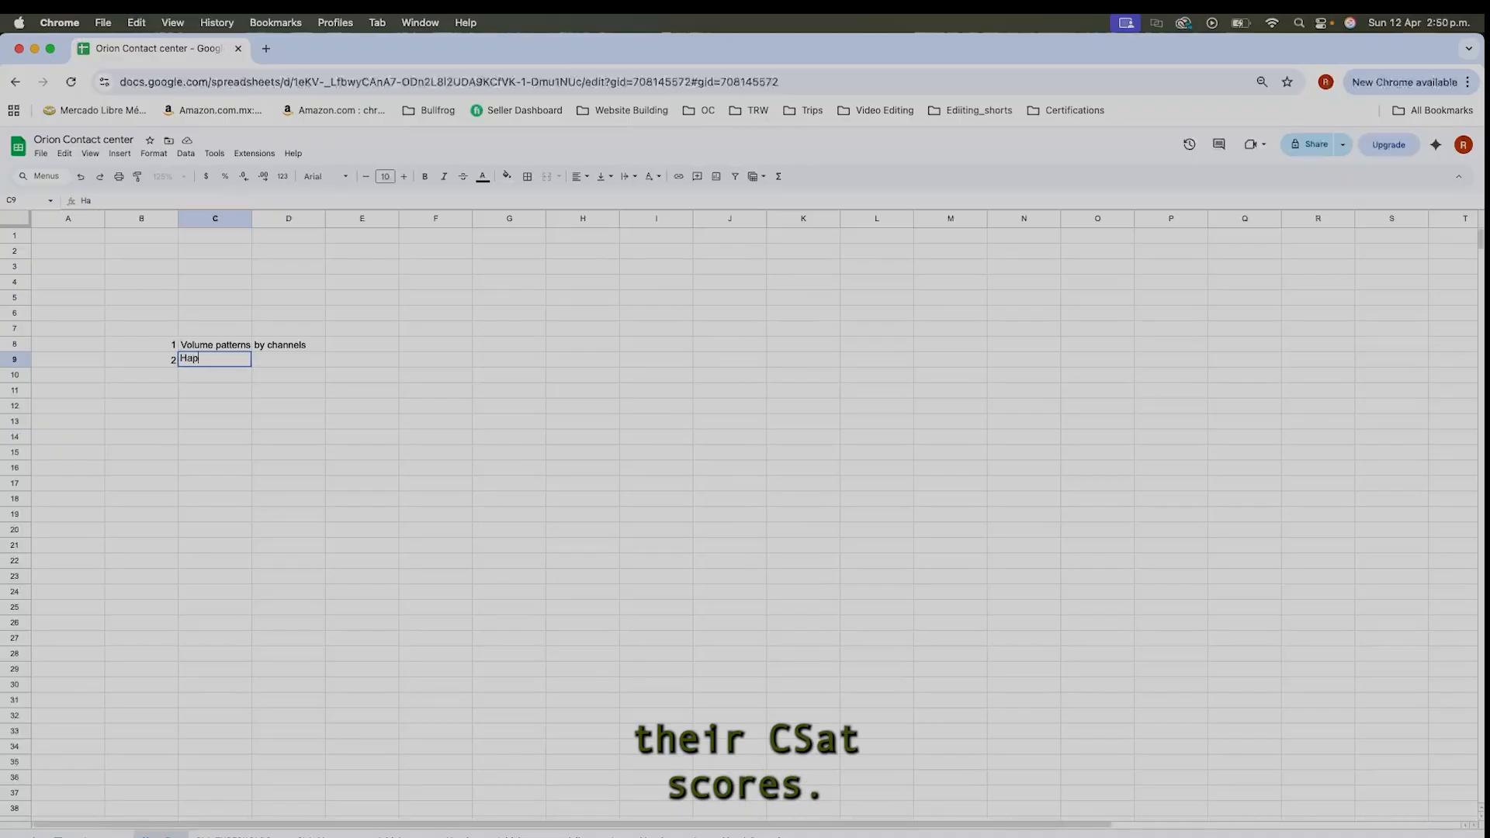
{"action": "key", "text": "Return"}
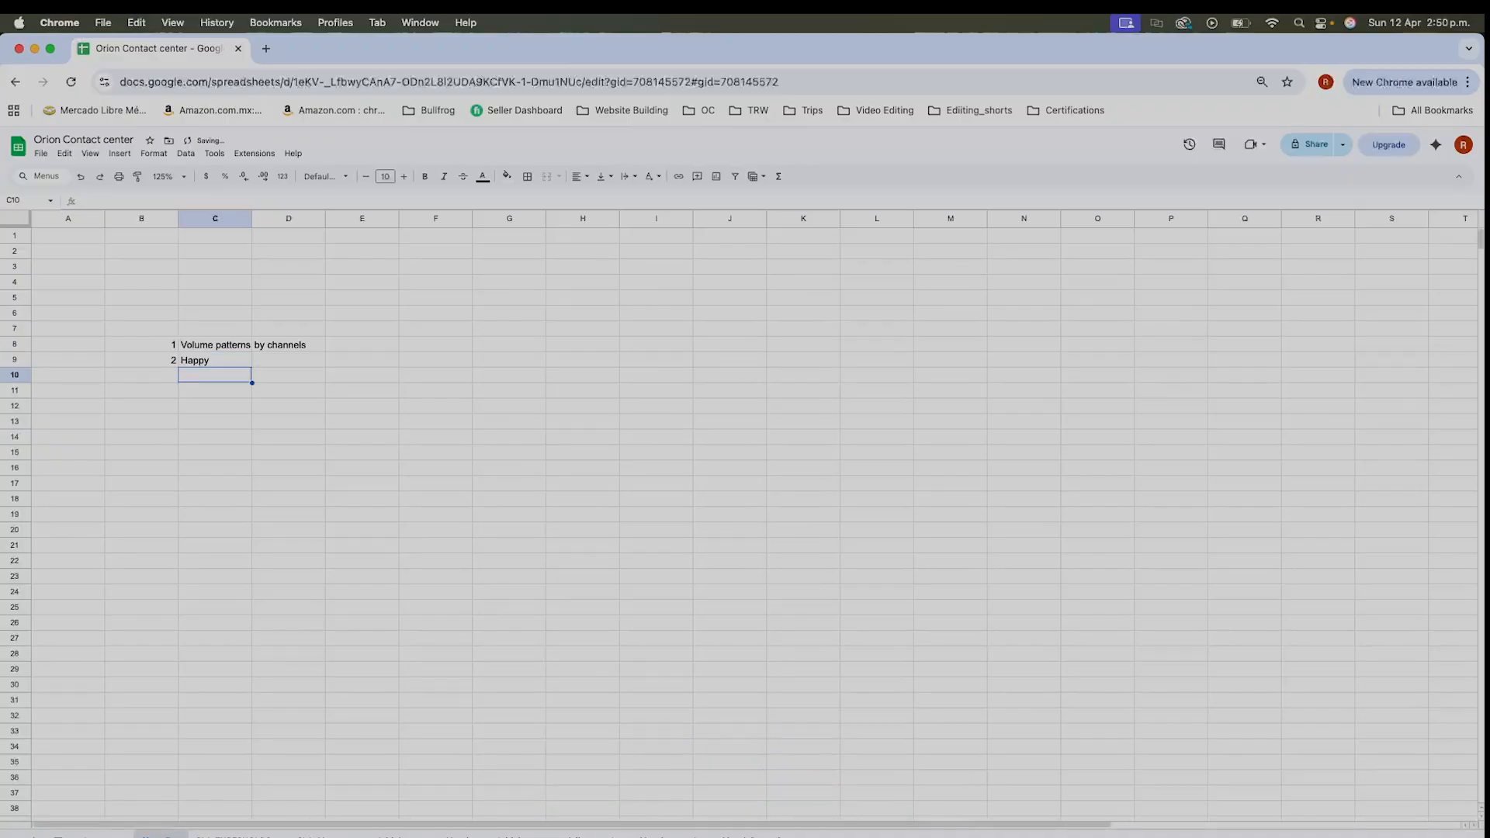
{"action": "key", "text": "Up"}
{"action": "key", "text": "Right"}
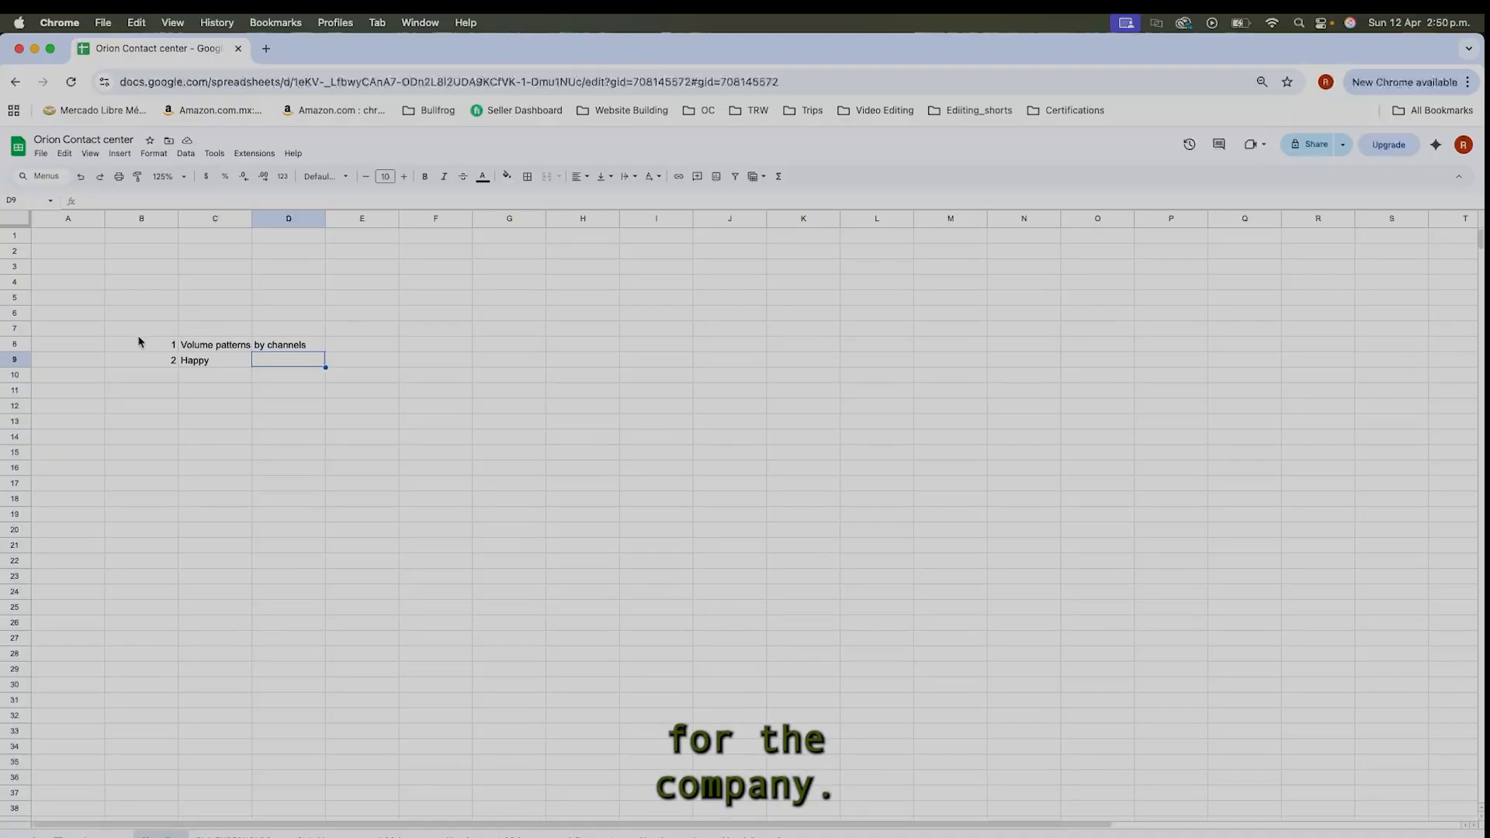
{"action": "left_click_drag", "start_coordinate": [171, 361], "coordinate": [214, 363]}
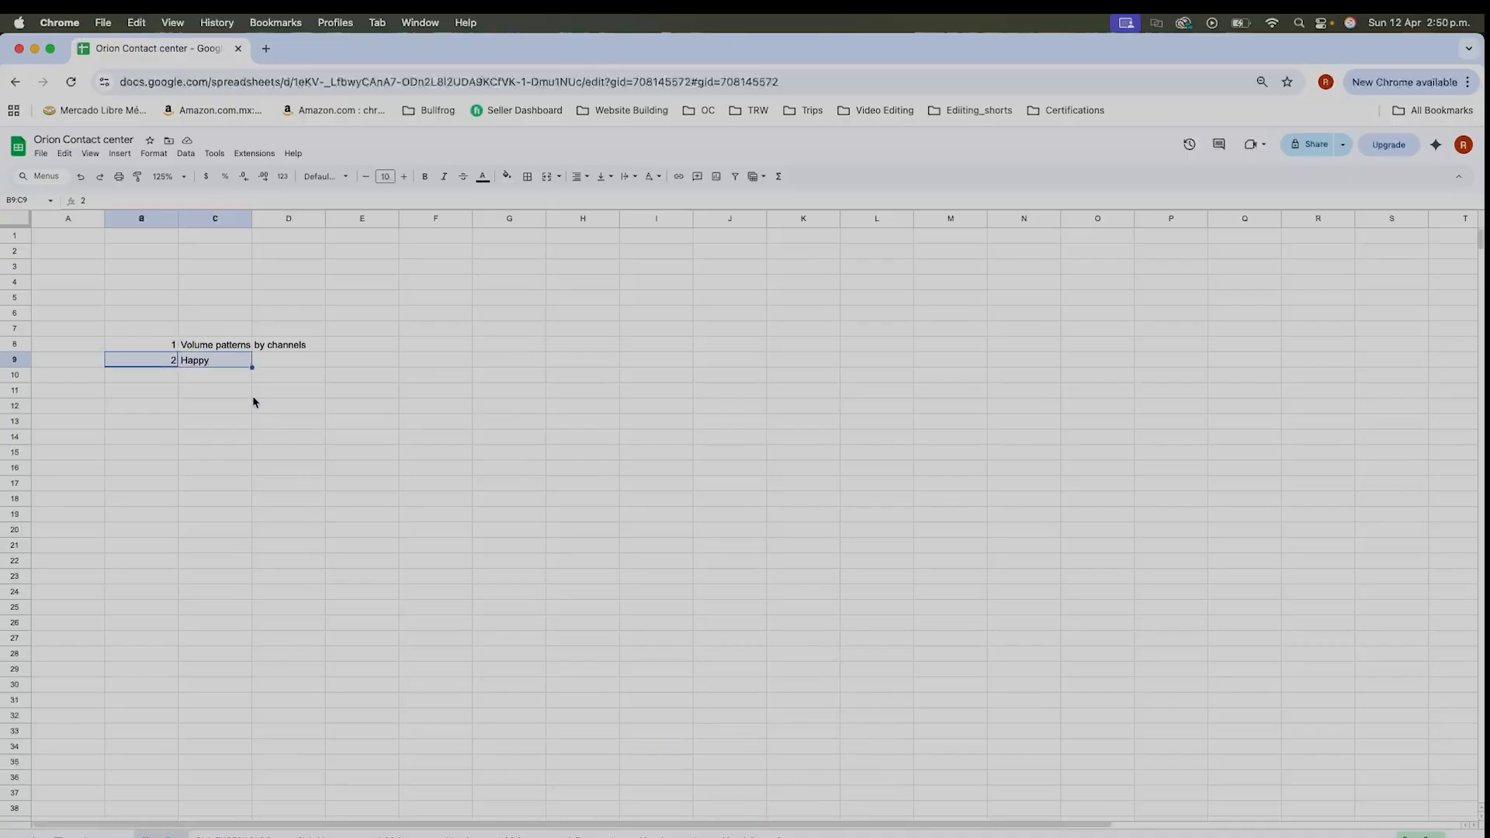
{"action": "left_click", "coordinate": [286, 348]}
{"action": "left_click", "coordinate": [292, 363]}
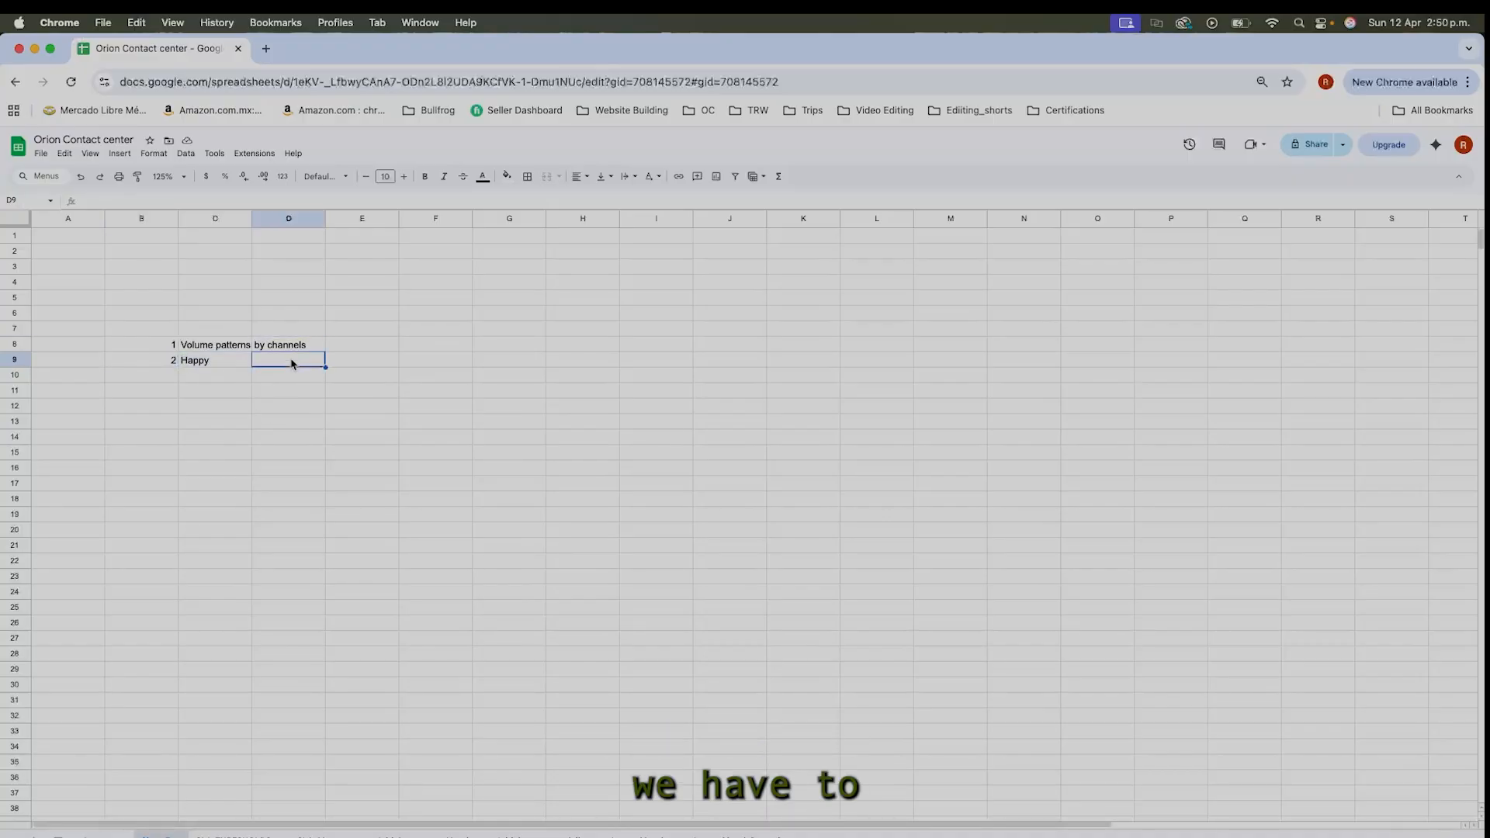
{"action": "left_click", "coordinate": [240, 378]}
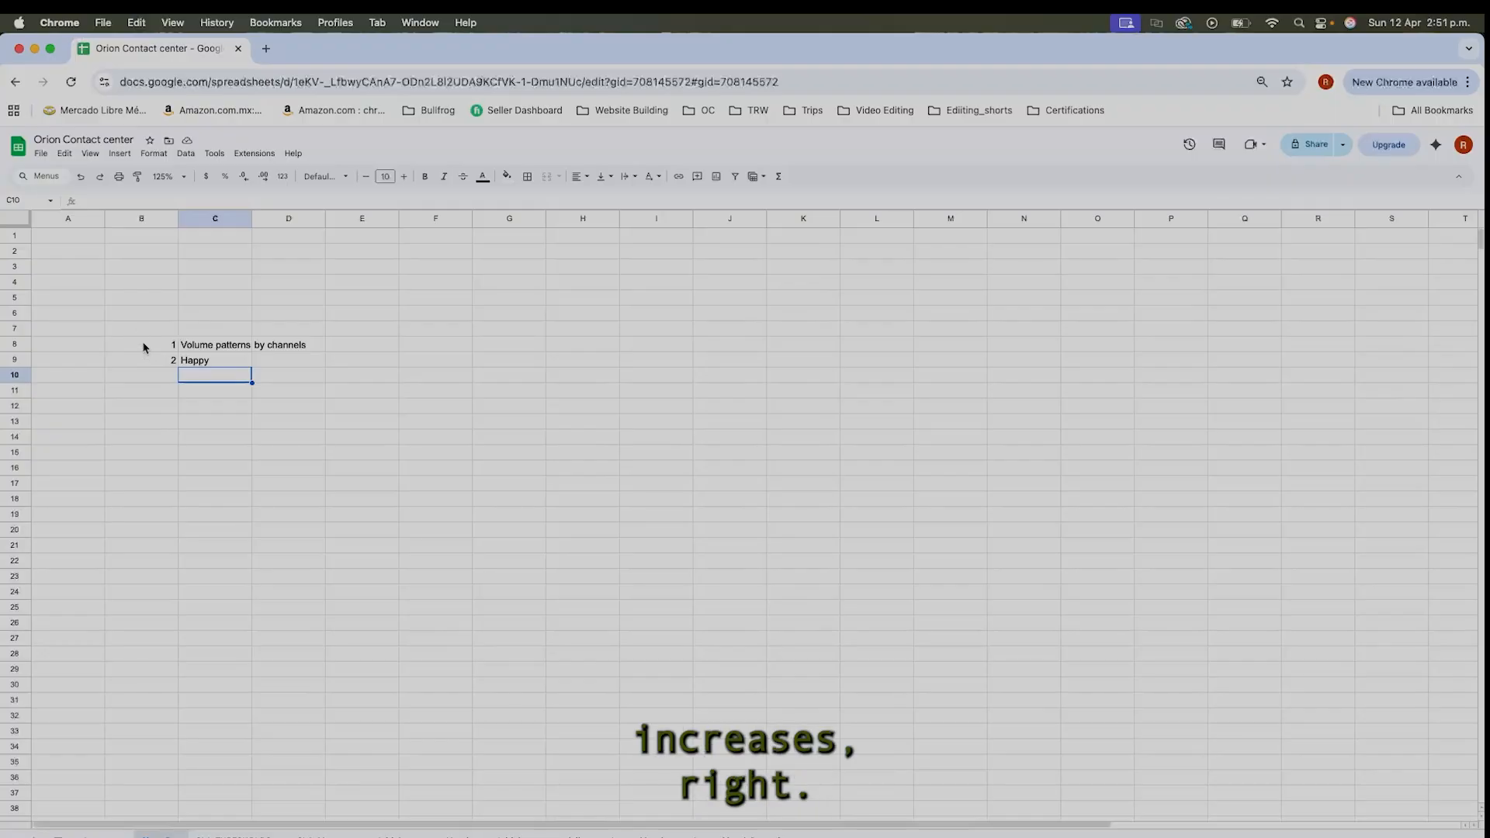
Add the third list item in row 10, with 3 in column B and "SLA" in column C.
{"action": "left_click", "coordinate": [167, 377]}
{"action": "type", "text": "3"}
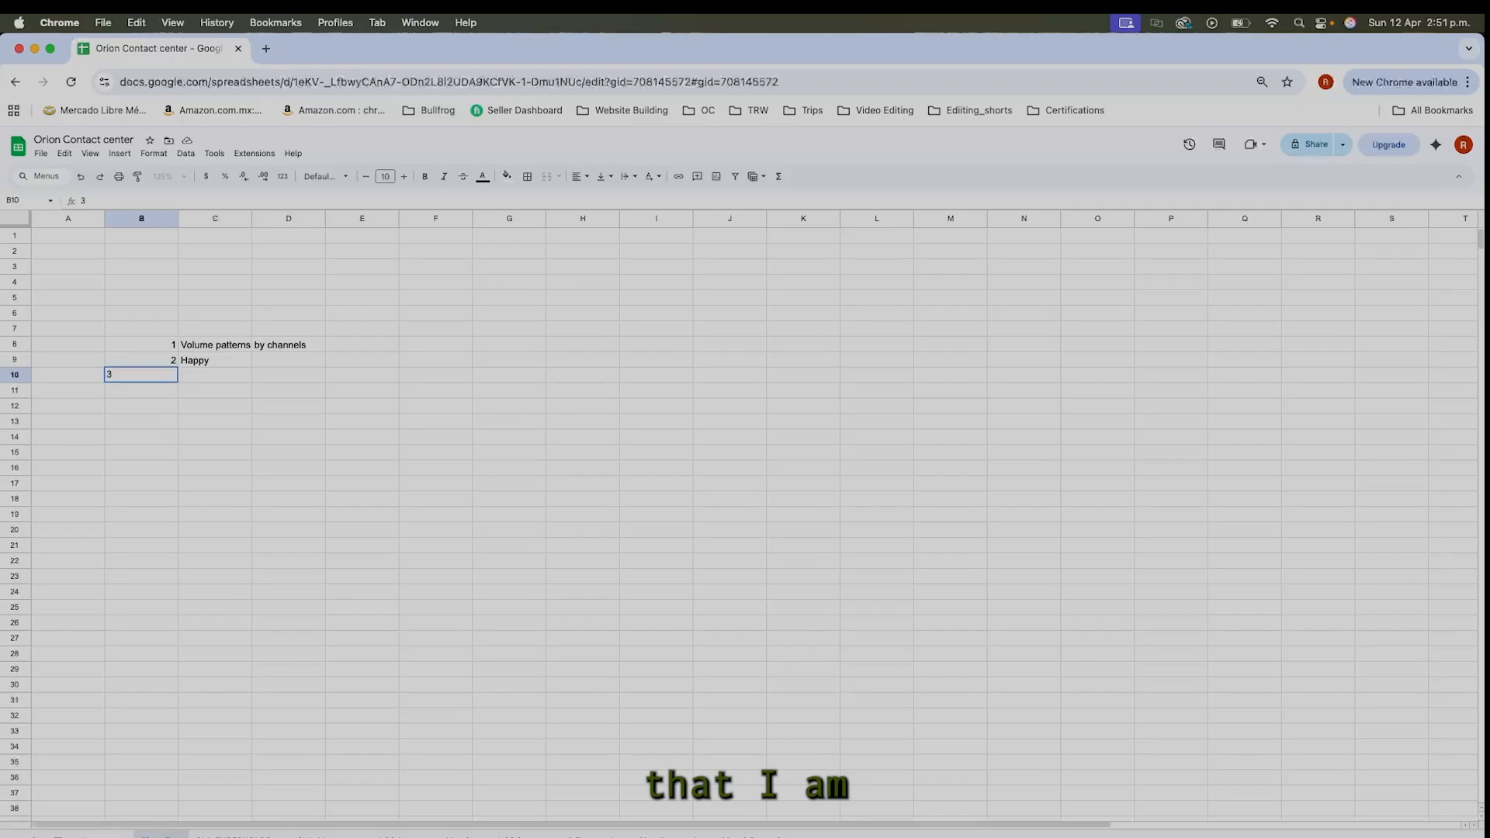
{"action": "key", "text": "Tab"}
{"action": "key", "text": "Tab"}
{"action": "key", "text": "Left"}
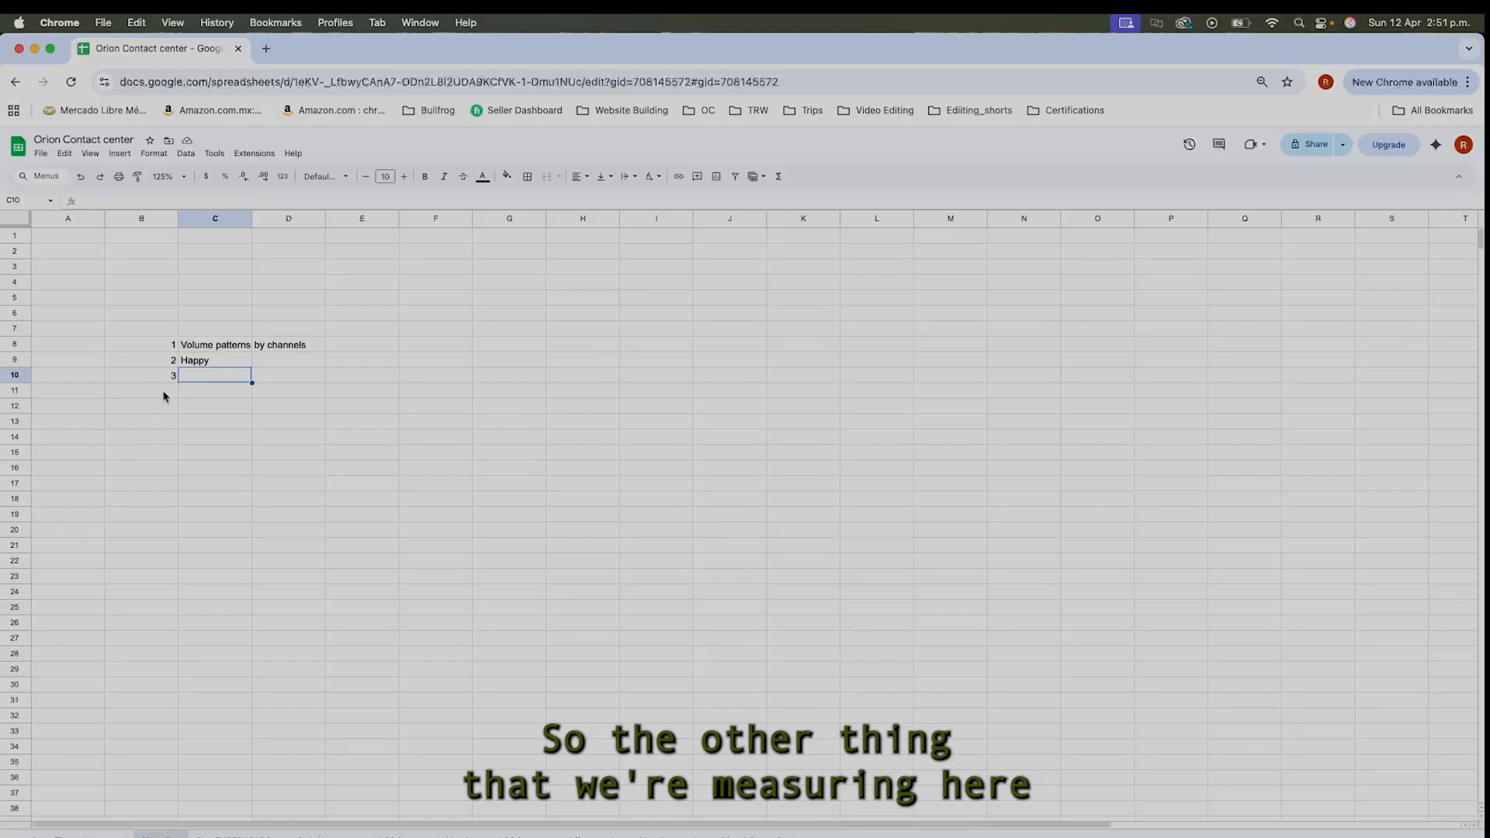
{"action": "type", "text": "SLA"}
{"action": "key", "text": "Return"}
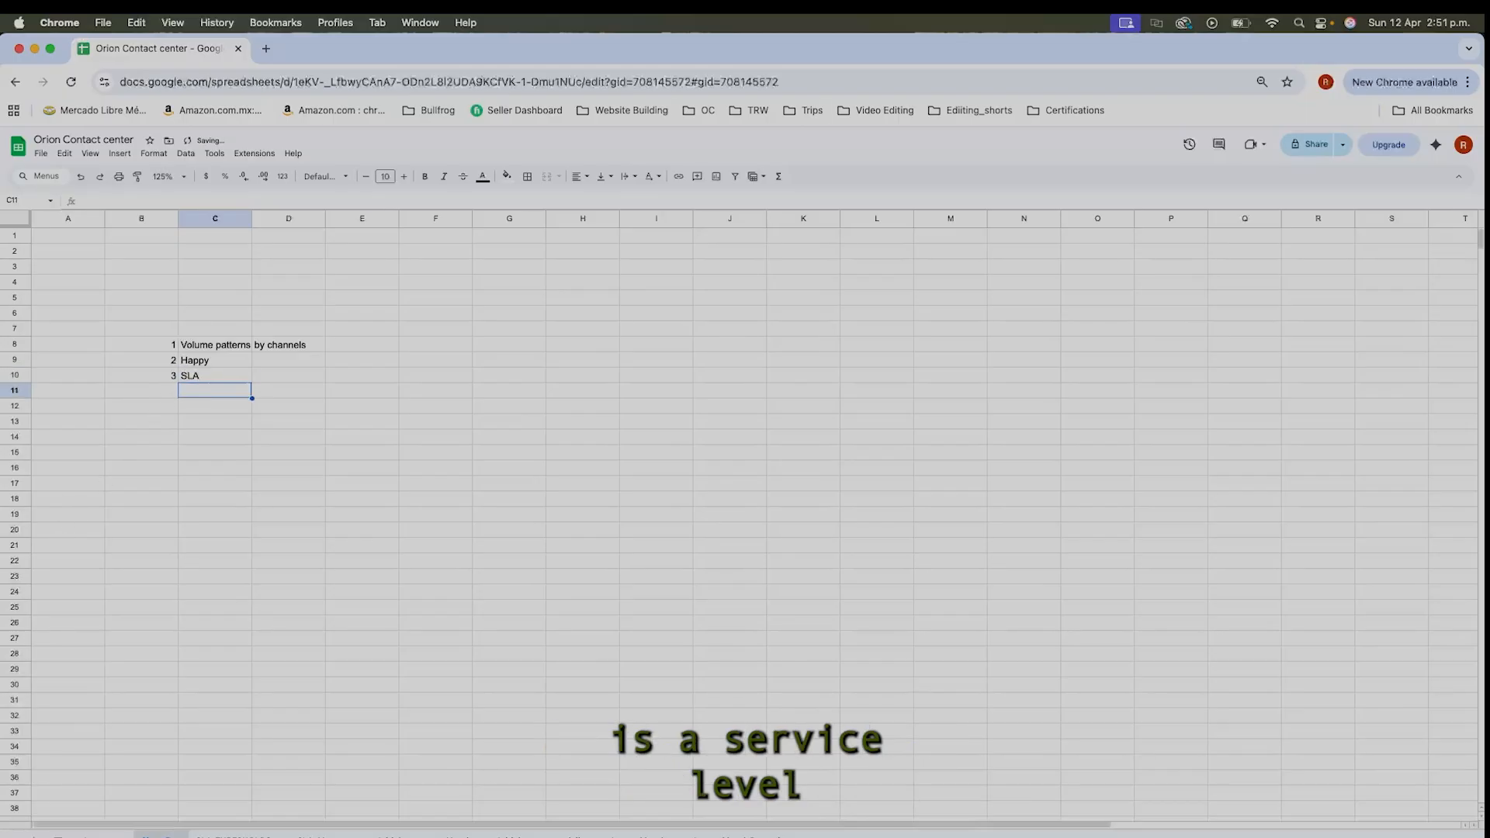
Number the fourth list item 4 in cell B11.
{"action": "key", "text": "Left"}
{"action": "key", "text": "Up"}
{"action": "key", "text": "Right"}
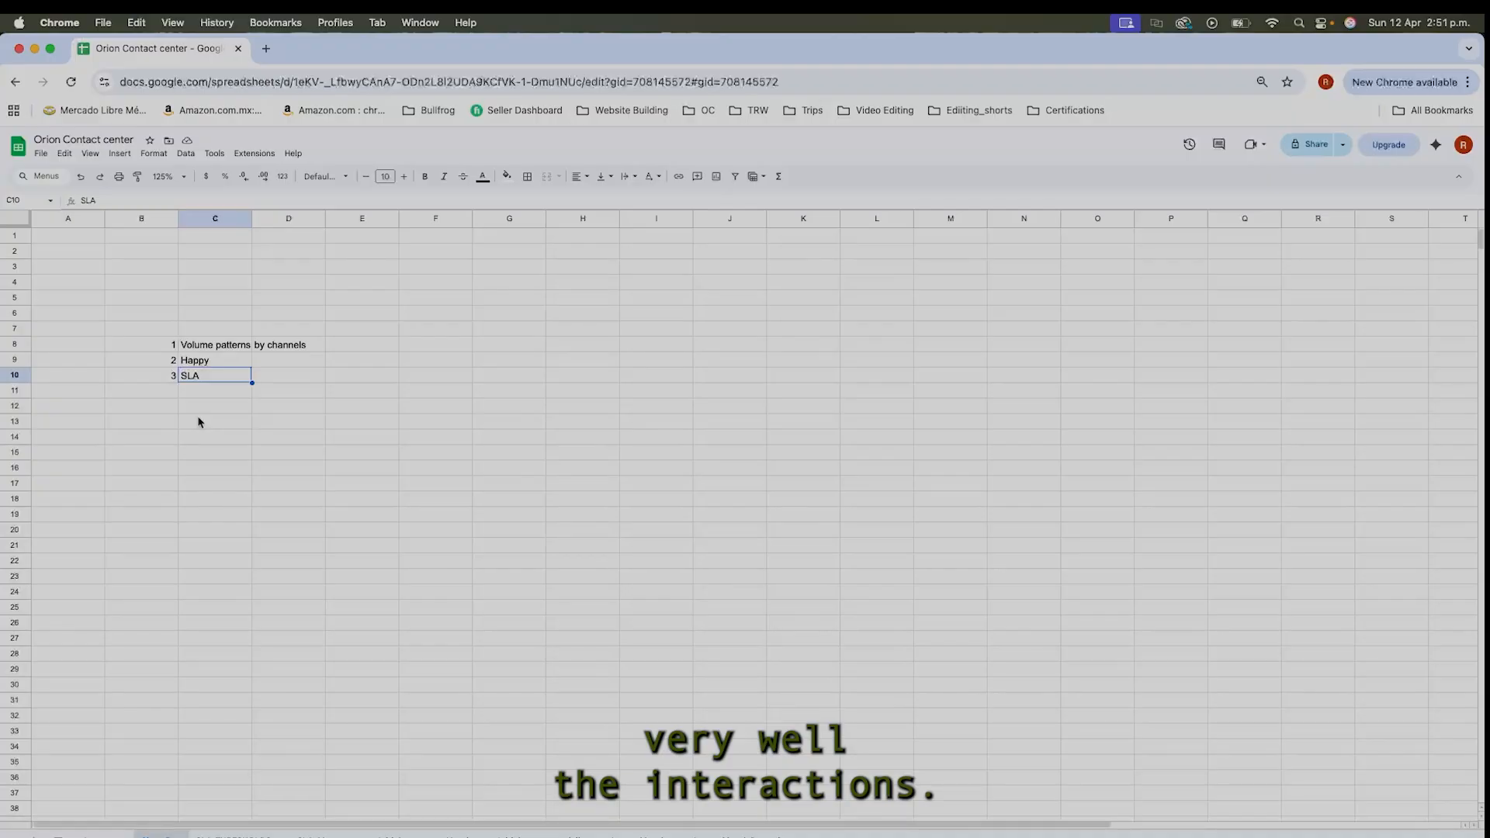
{"action": "left_click", "coordinate": [170, 396]}
{"action": "type", "text": "4"}
{"action": "key", "text": "Up"}
{"action": "key", "text": "Right"}
{"action": "key", "text": "Left"}
{"action": "key", "text": "Right"}
{"action": "key", "text": "Right"}
{"action": "key", "text": "Right"}
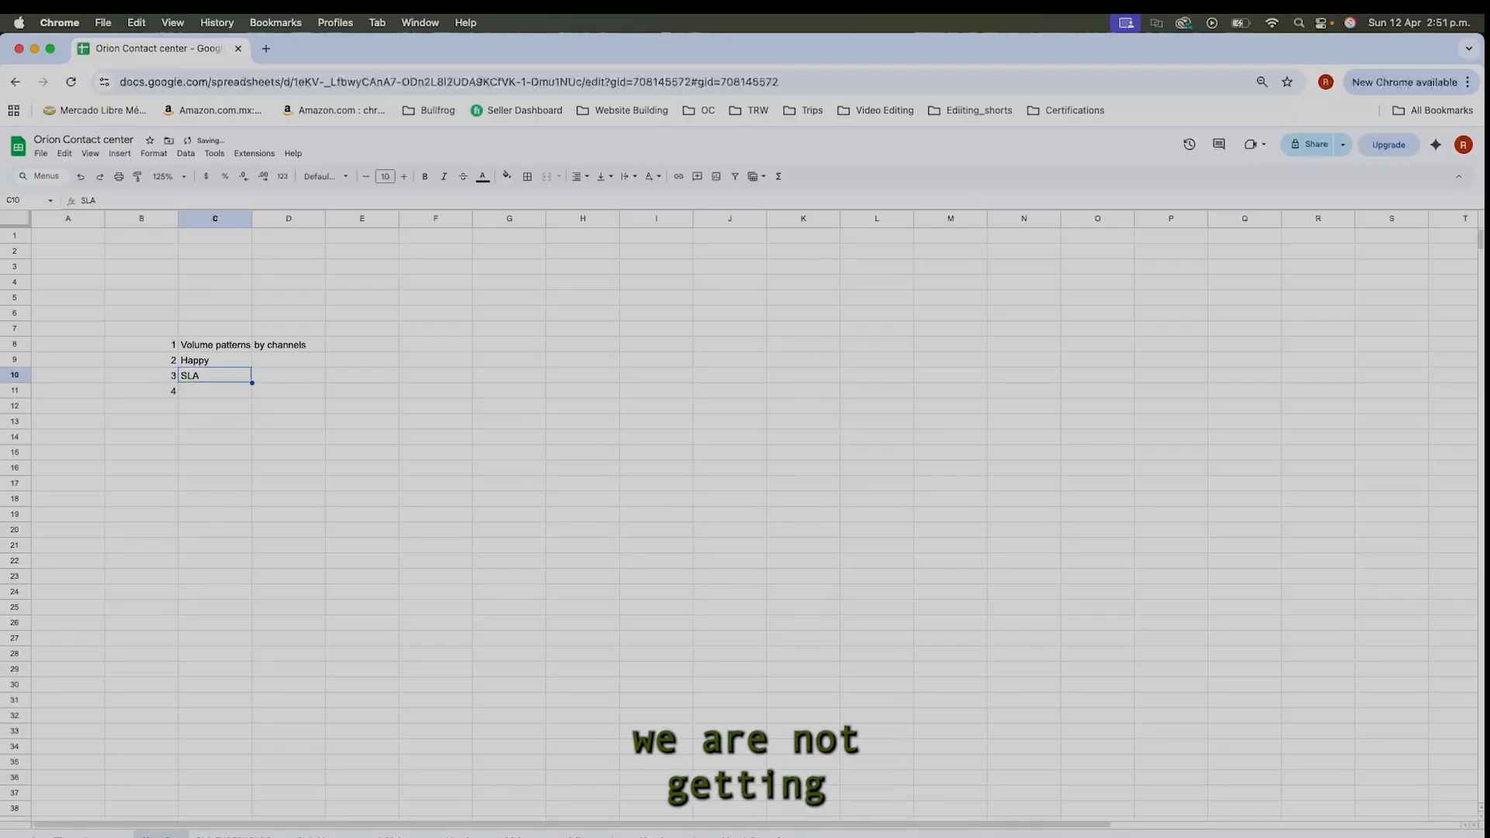
{"action": "key", "text": "Left"}
{"action": "key", "text": "Left"}
{"action": "key", "text": "Left"}
{"action": "key", "text": "Right"}
{"action": "key", "text": "Up"}
{"action": "key", "text": "Left"}
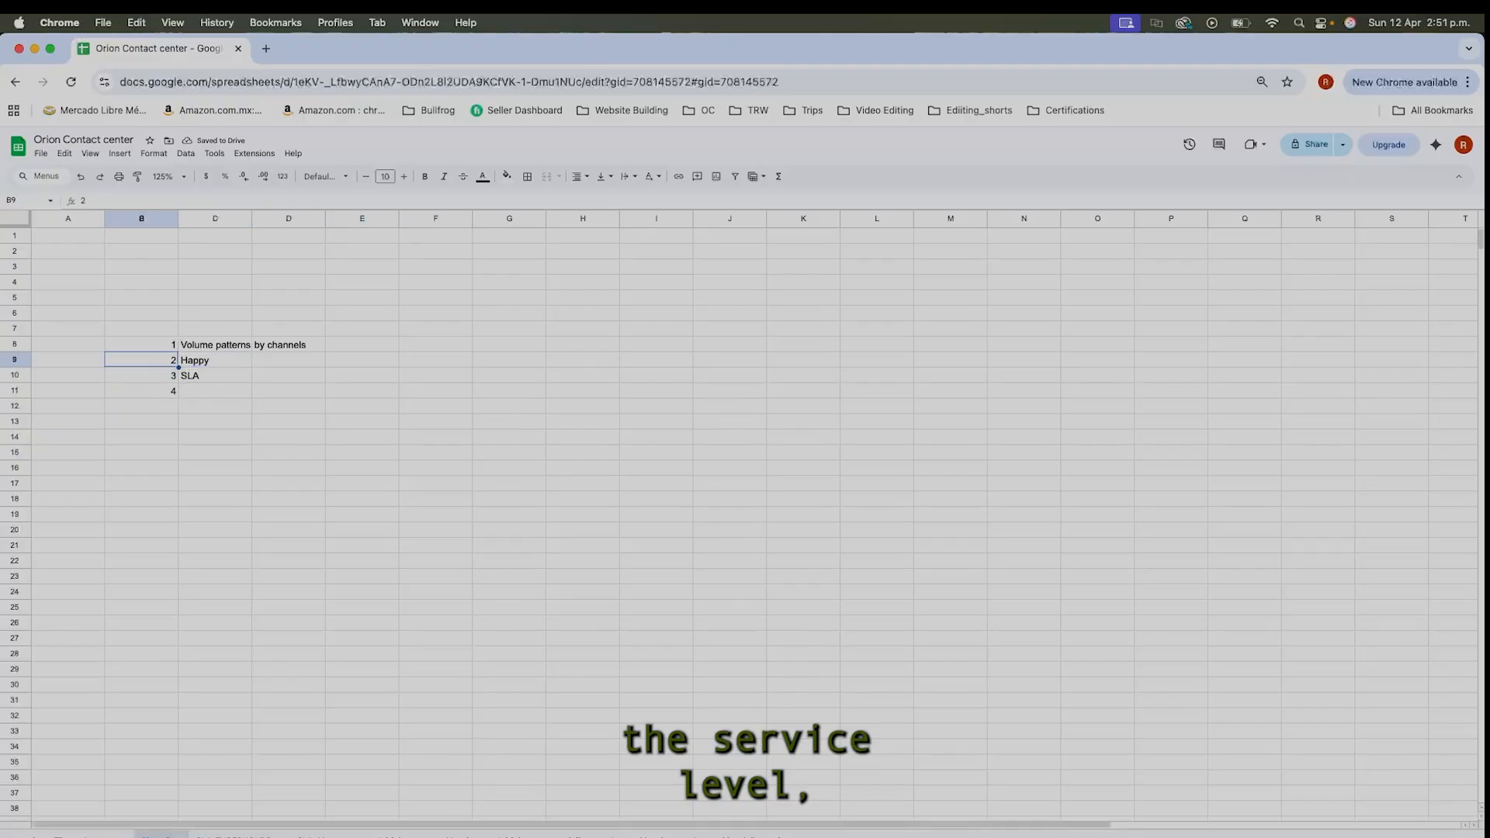
{"action": "key", "text": "Right"}
{"action": "key", "text": "Right"}
{"action": "key", "text": "Left"}
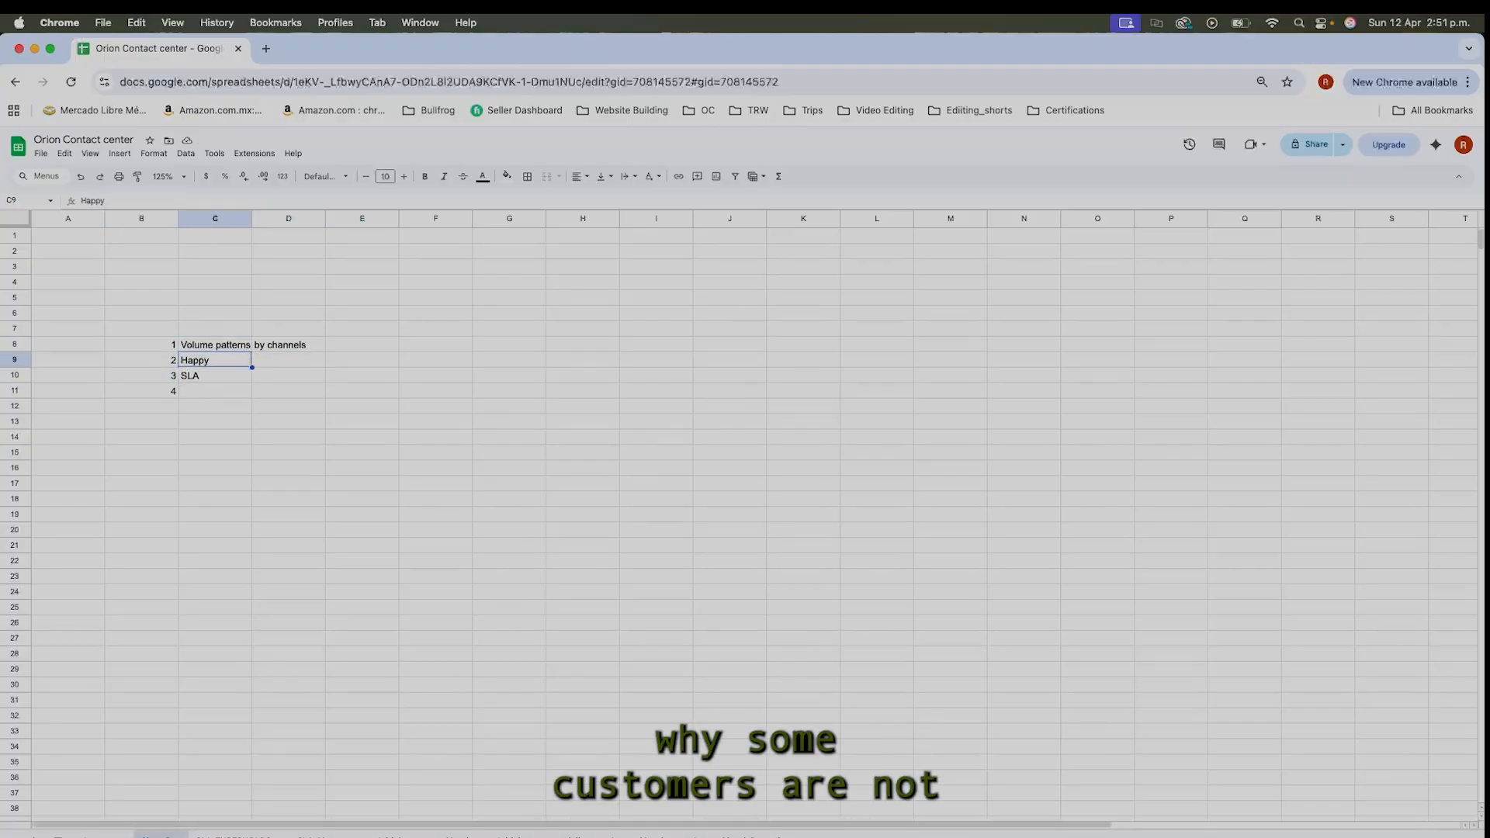
{"action": "key", "text": "Left"}
{"action": "key", "text": "Up"}
{"action": "key", "text": "Right"}
{"action": "key", "text": "Down"}
{"action": "key", "text": "Left"}
{"action": "key", "text": "Right"}
{"action": "key", "text": "Up"}
{"action": "key", "text": "Left"}
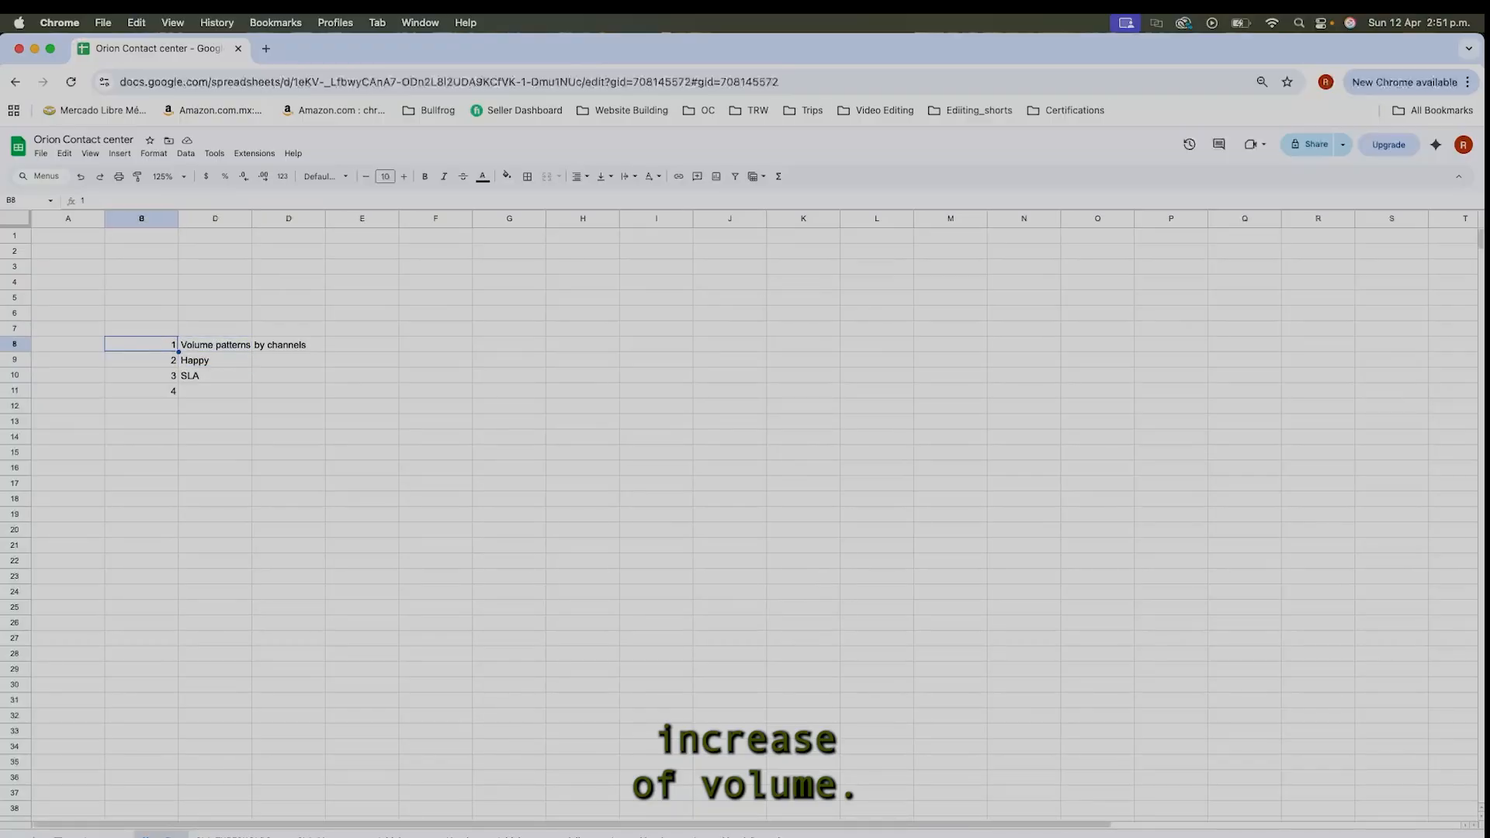
Enter "Volume x agent productivity" in cell C11 as the fourth list item.
{"action": "key", "text": "Down"}
{"action": "key", "text": "Down"}
{"action": "key", "text": "Right"}
{"action": "key", "text": "Down"}
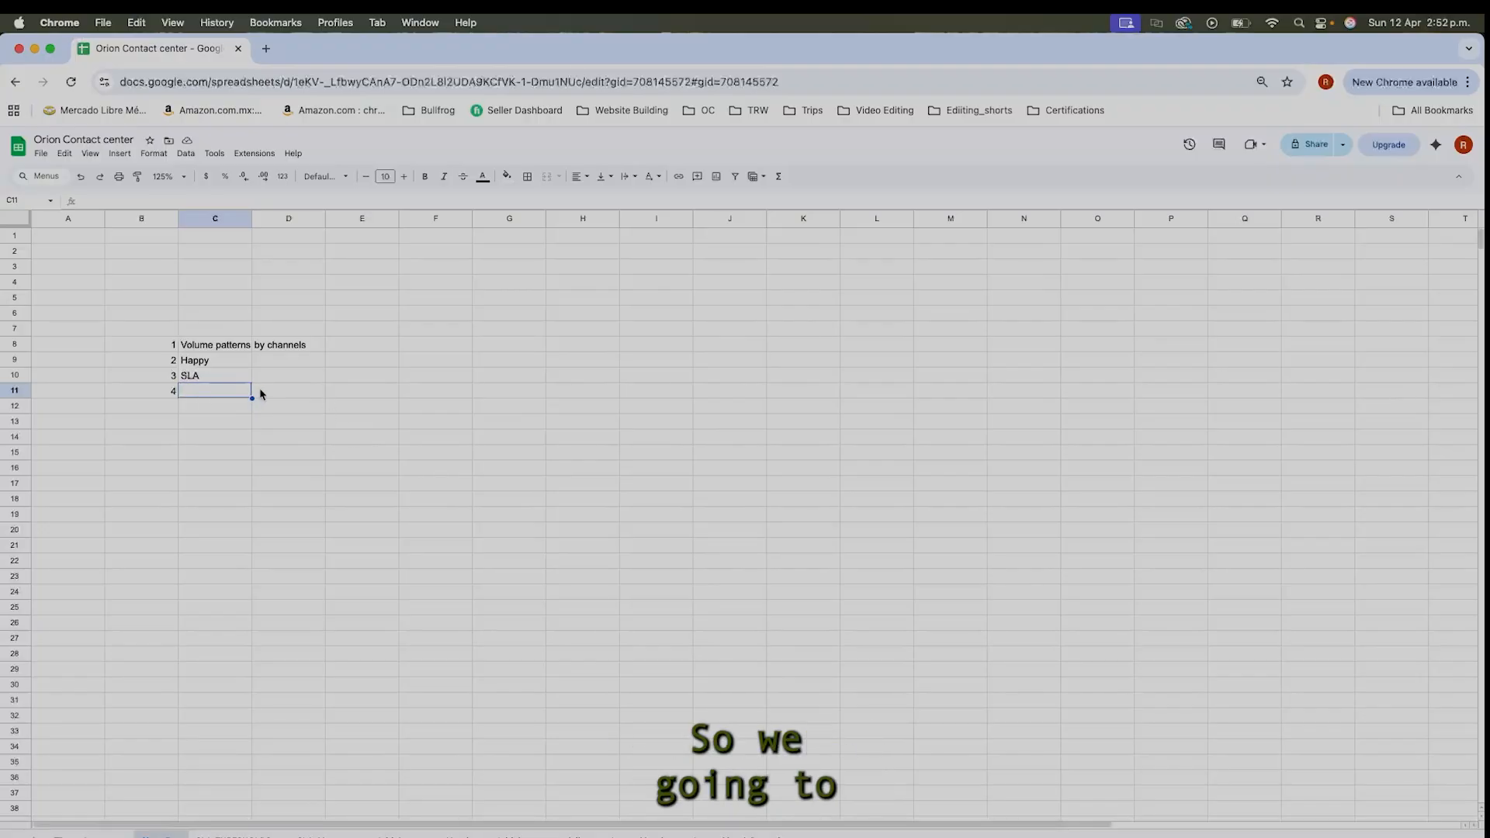
{"action": "type", "text": "Volume patterns"}
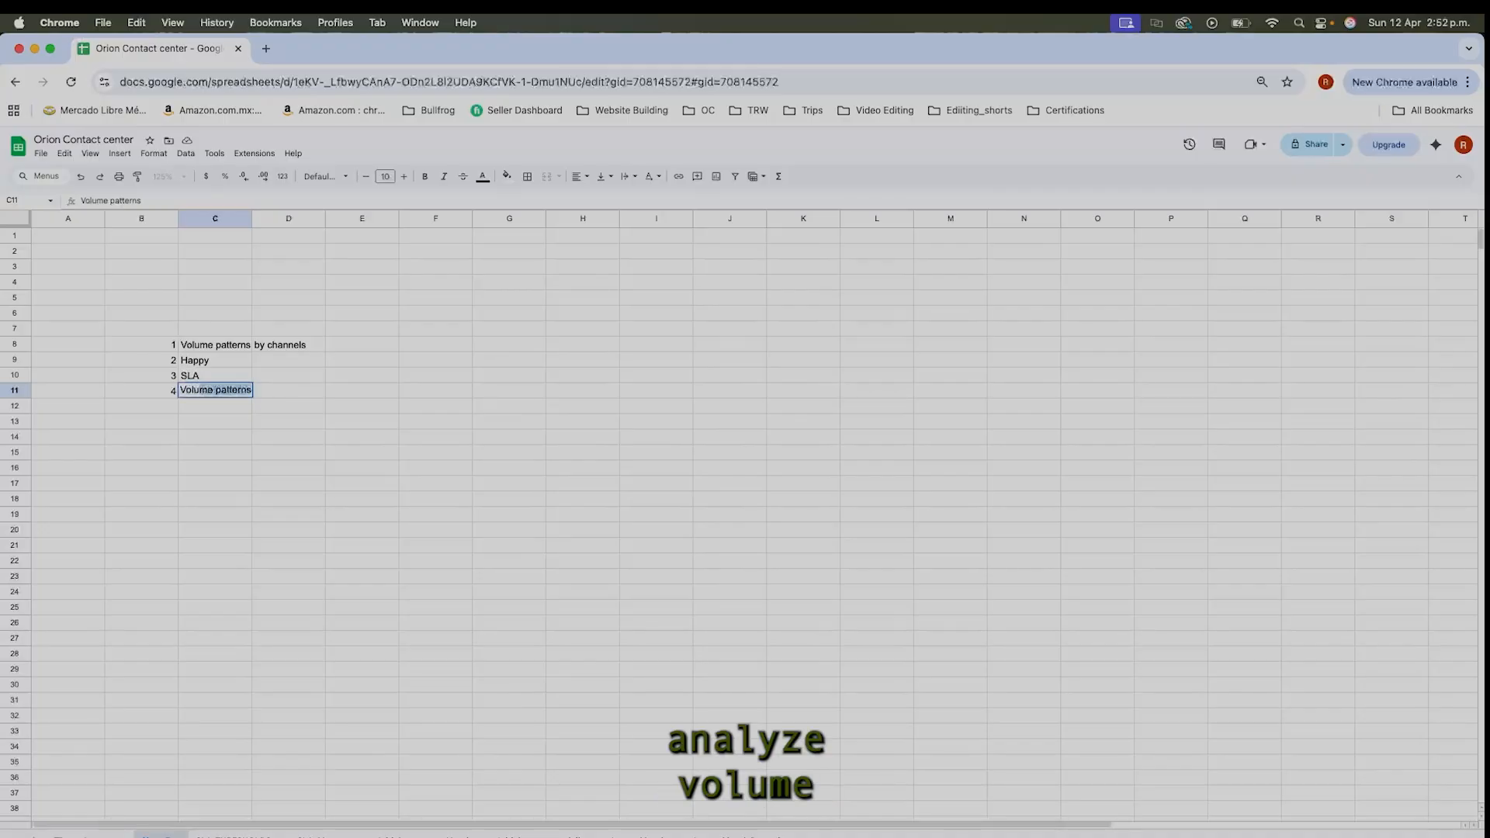
{"action": "type", "text": " x agent"}
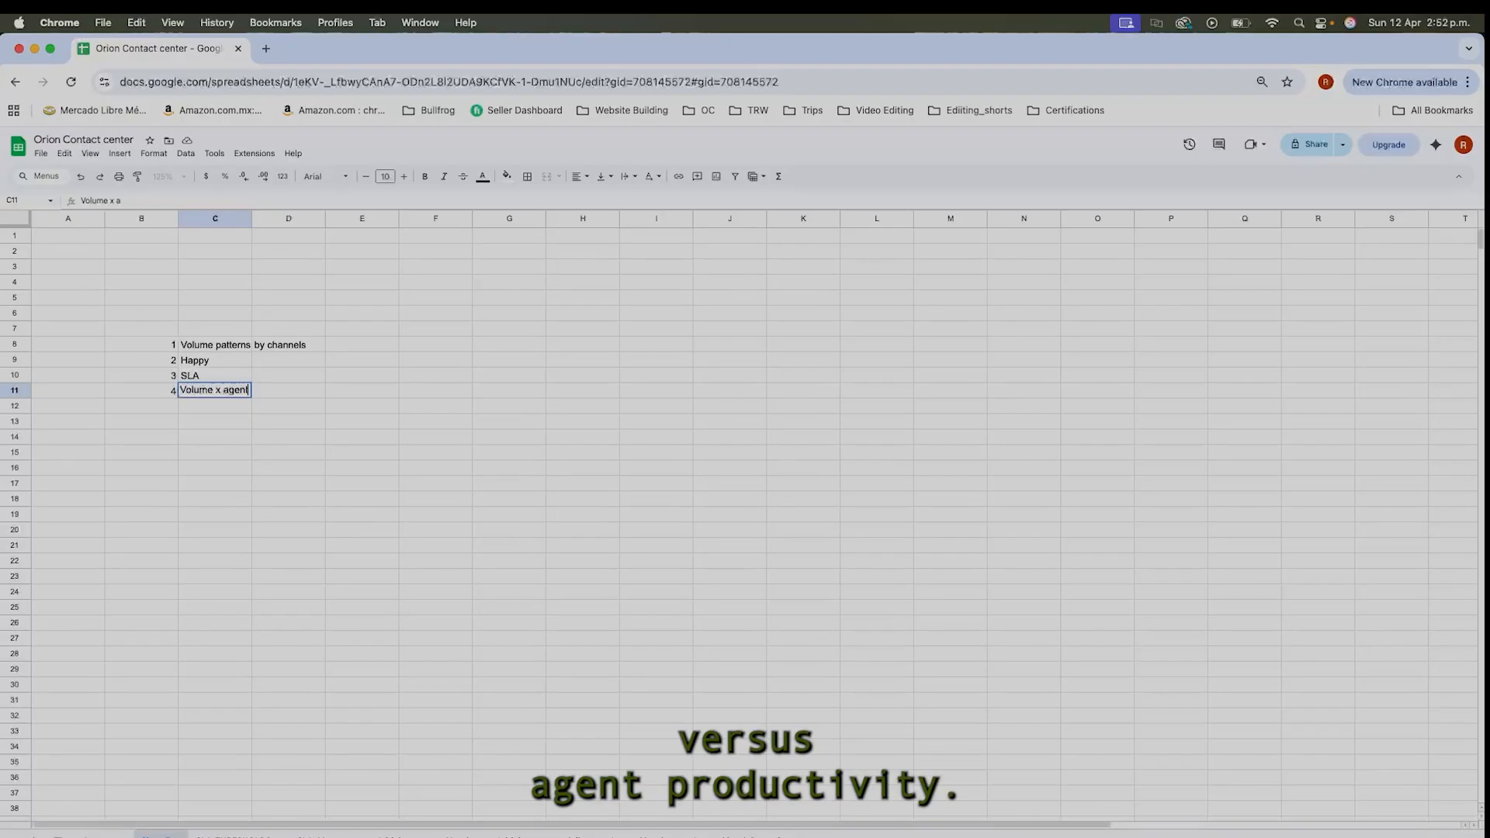
{"action": "type", "text": " productive"}
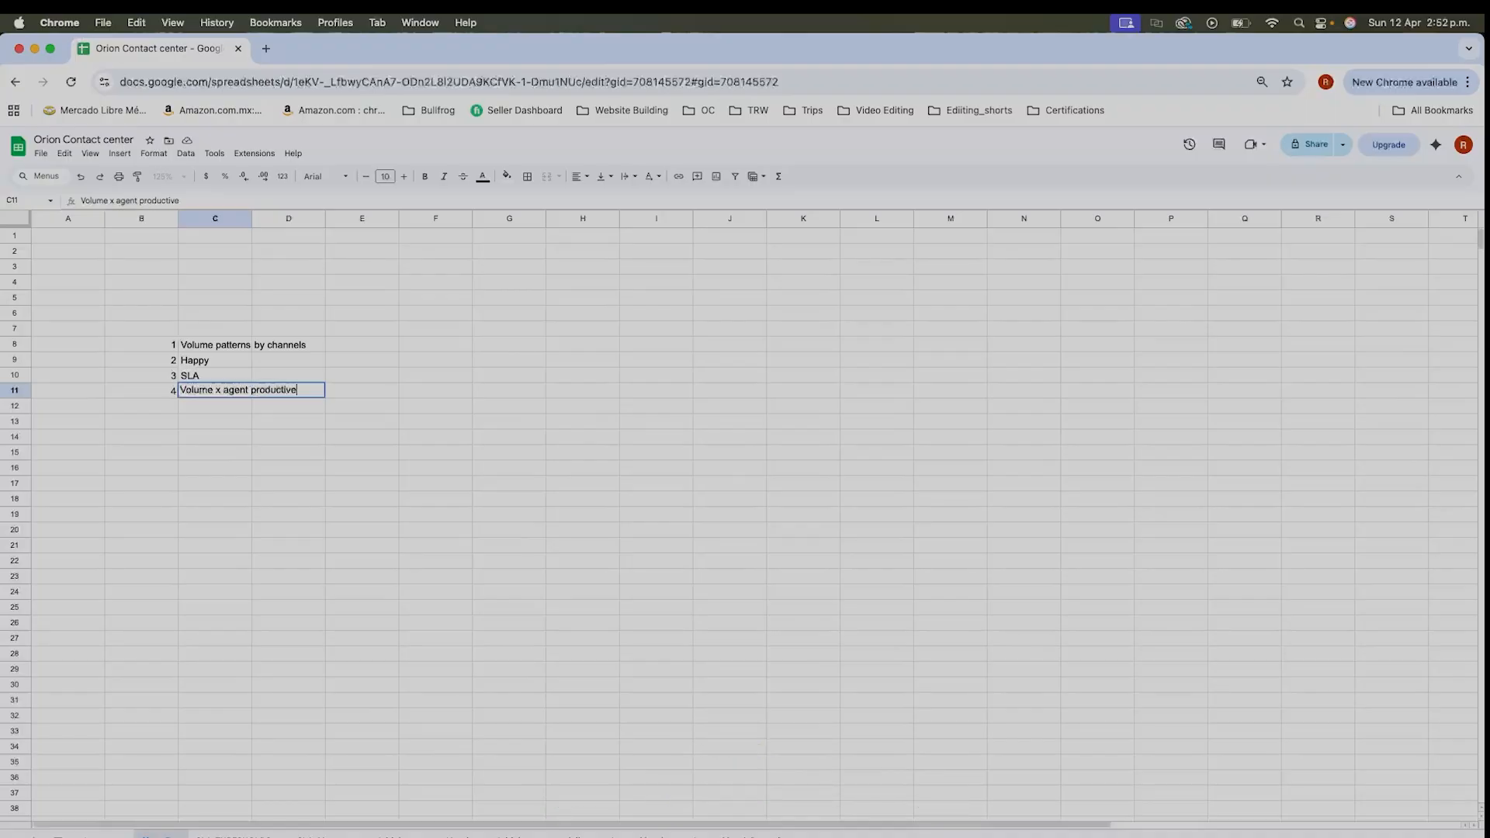
{"action": "key", "text": "BackSpace"}
{"action": "type", "text": "it"}
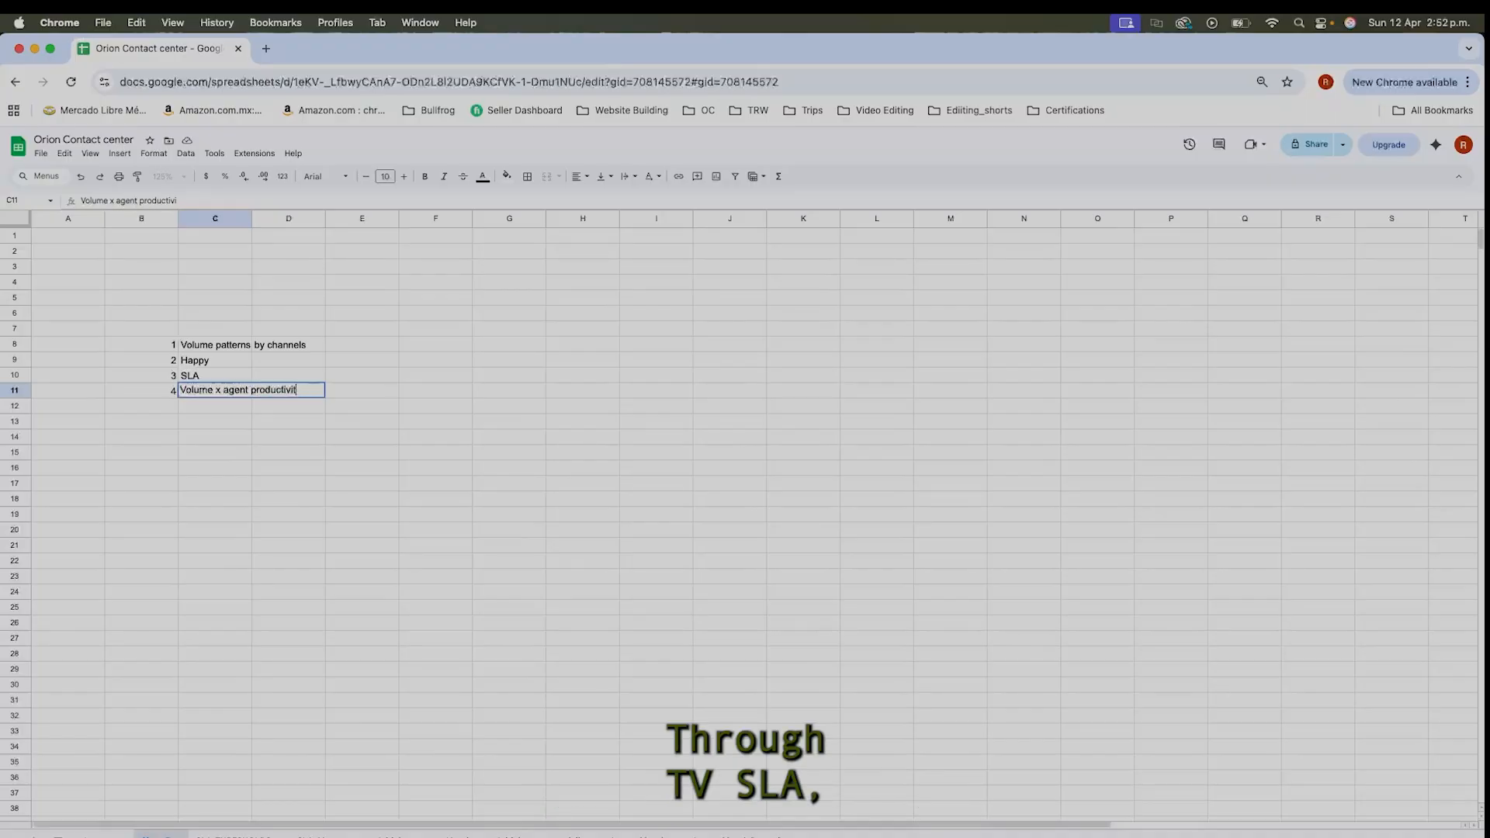
{"action": "type", "text": "y"}
{"action": "key", "text": "Return"}
Number the fifth list item 5 in cell B12.
{"action": "key", "text": "Up"}
{"action": "key", "text": "Up"}
{"action": "key", "text": "Up"}
{"action": "key", "text": "Up"}
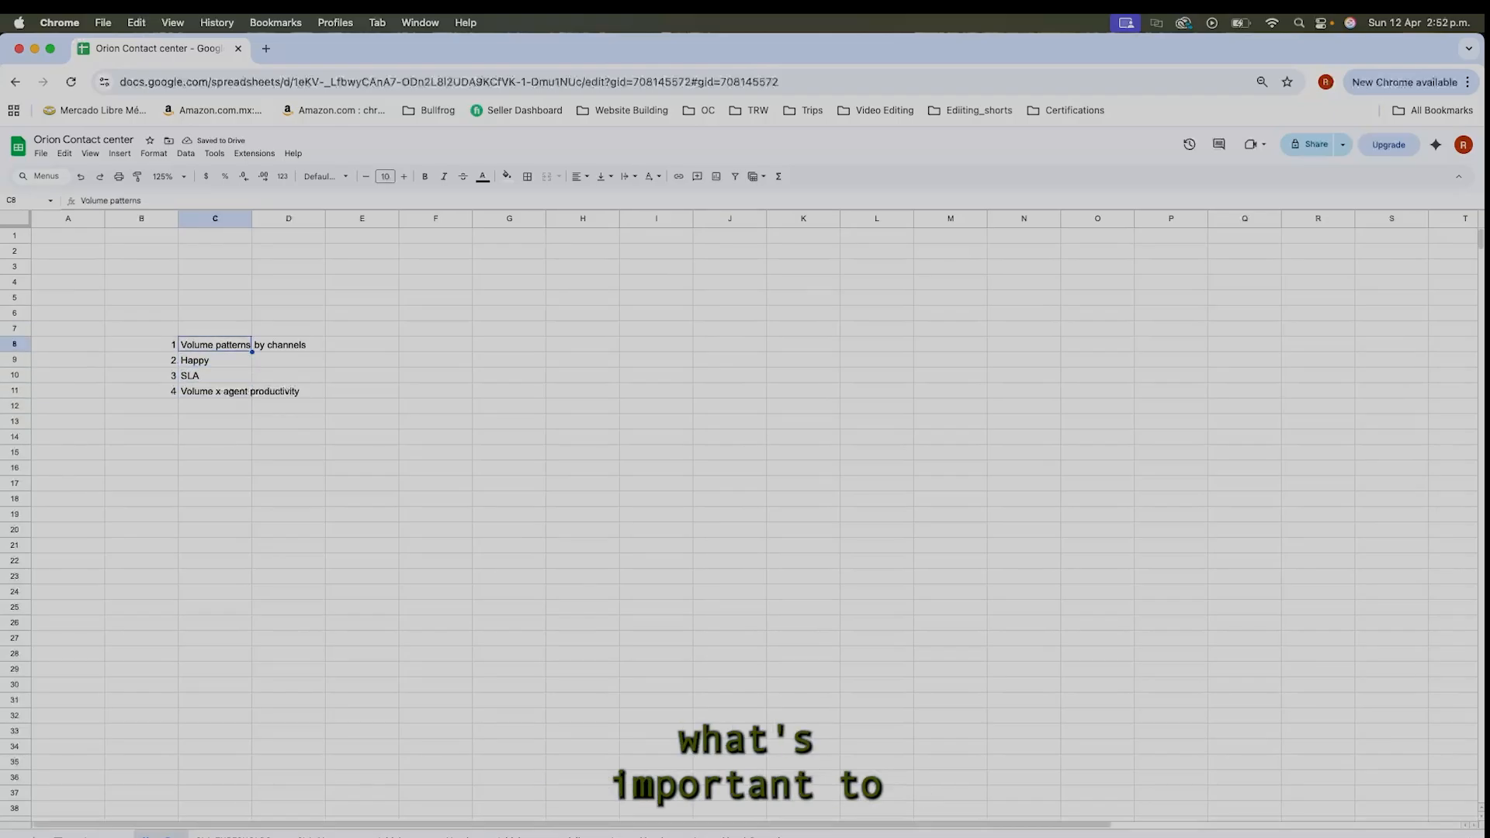
{"action": "key", "text": "Down"}
{"action": "key", "text": "Down"}
{"action": "key", "text": "Down"}
{"action": "key", "text": "Down"}
{"action": "key", "text": "Left"}
{"action": "type", "text": "5"}
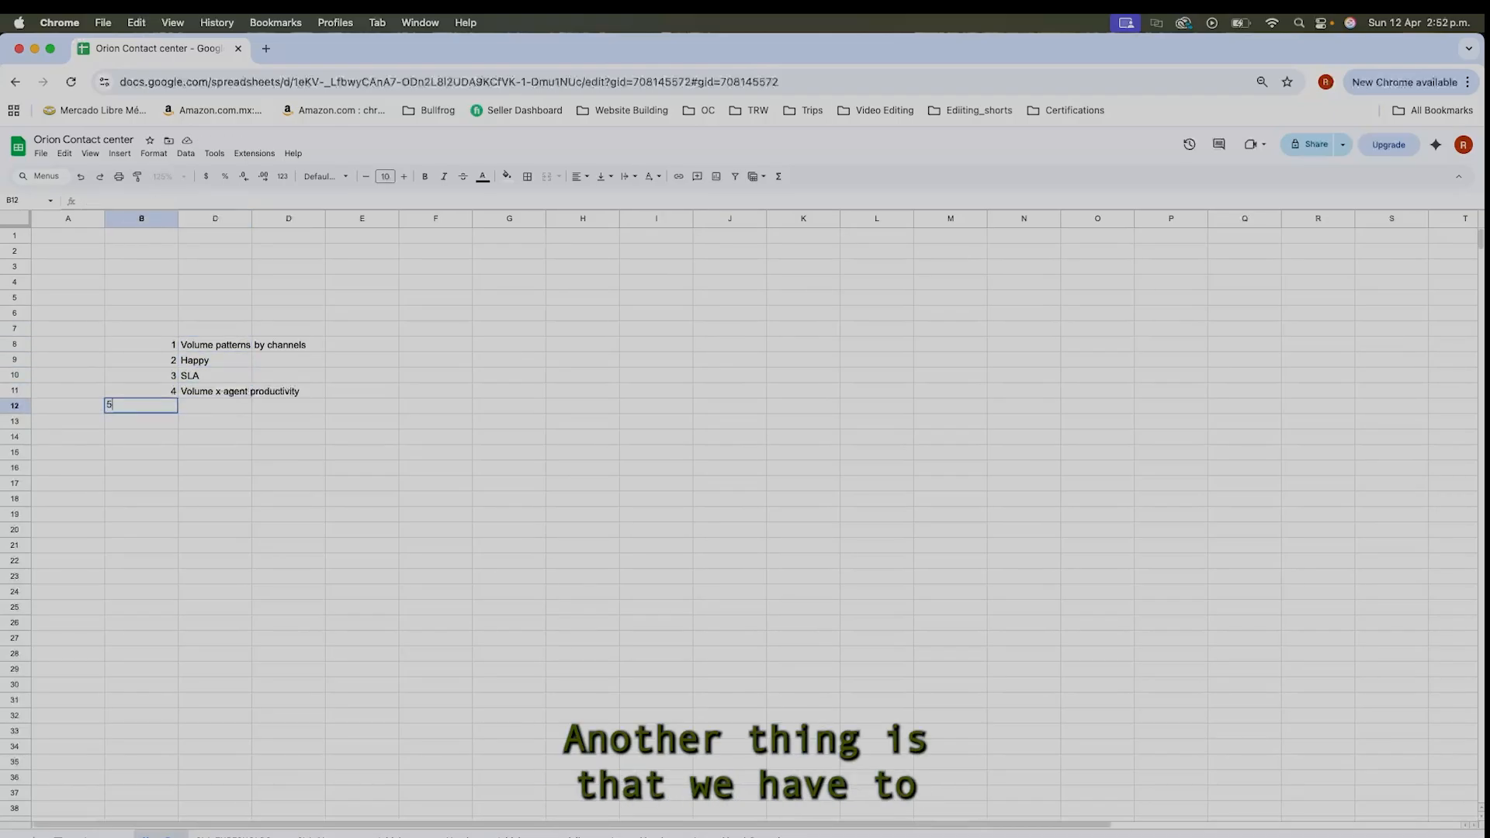
{"action": "key", "text": "Tab"}
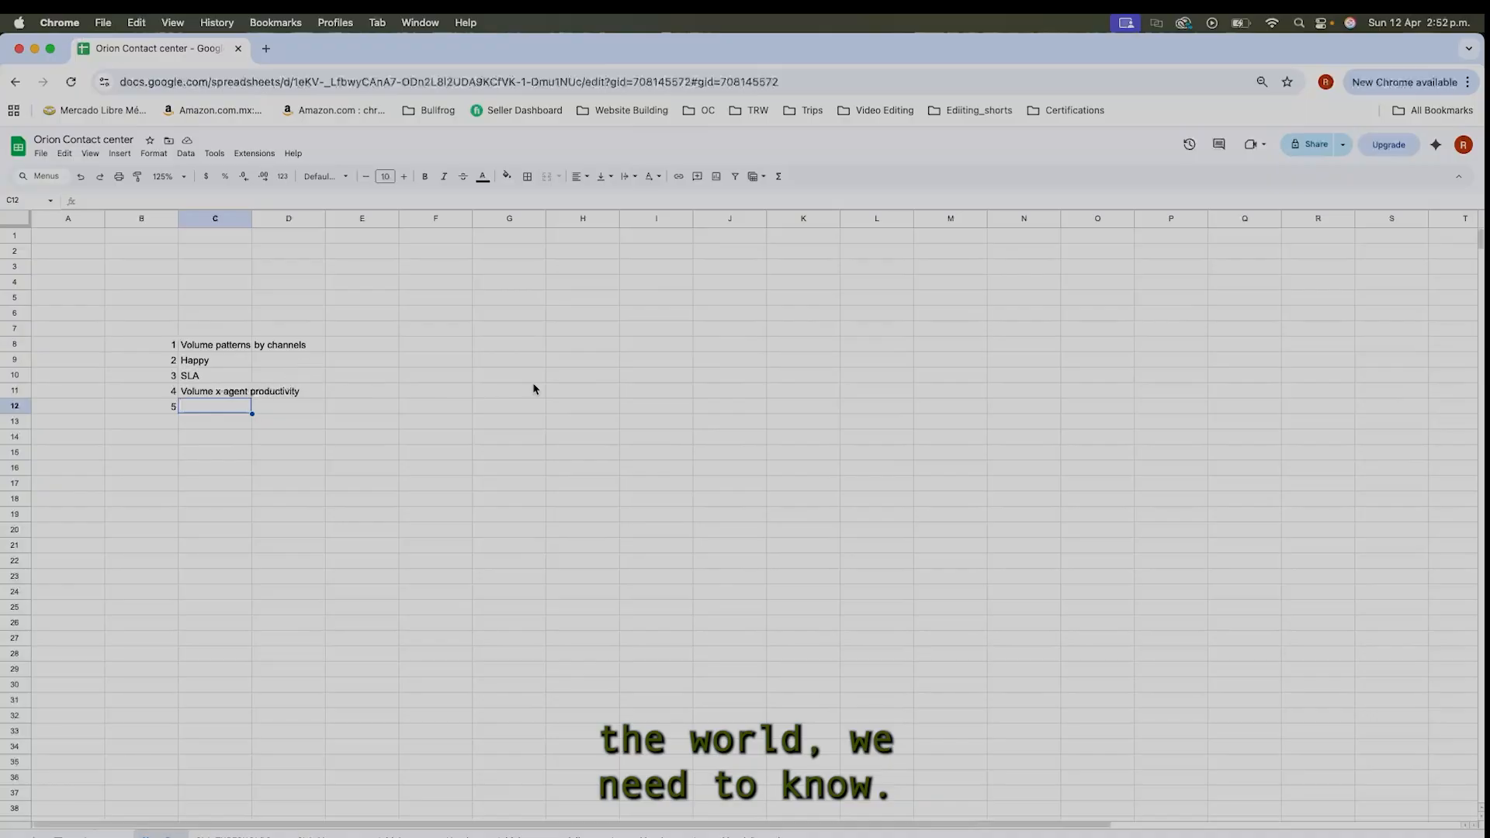
{"action": "scroll", "coordinate": [631, 592], "scroll_direction": "down", "scroll_amount": 1}
{"action": "scroll", "coordinate": [630, 591], "scroll_direction": "down", "scroll_amount": 3}
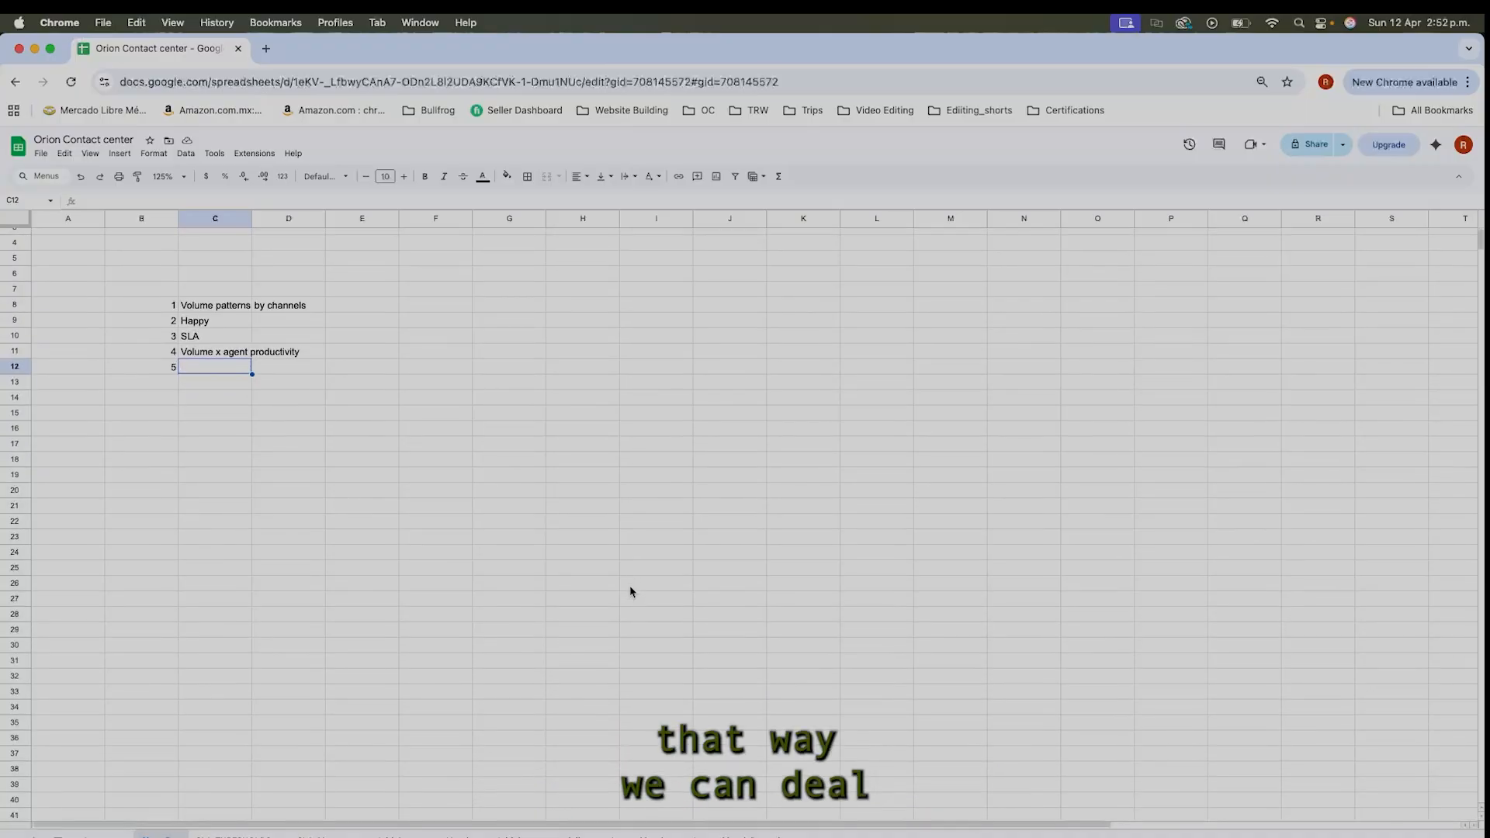
{"action": "scroll", "coordinate": [630, 591], "scroll_direction": "right", "scroll_amount": 1}
{"action": "scroll", "coordinate": [630, 591], "scroll_direction": "up", "scroll_amount": 4}
{"action": "scroll", "coordinate": [630, 592], "scroll_direction": "right", "scroll_amount": 1}
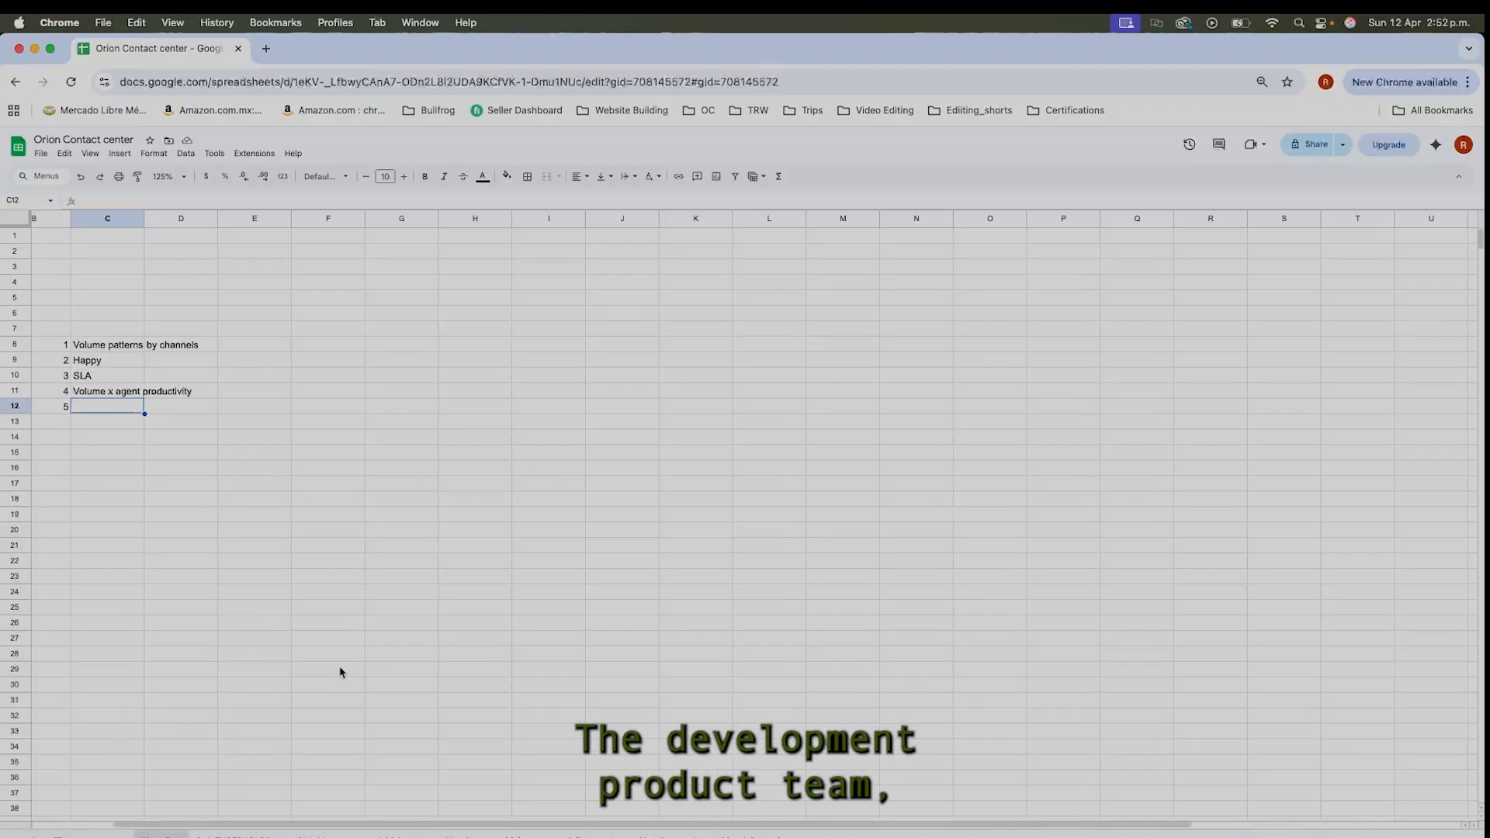
{"action": "scroll", "coordinate": [469, 592], "scroll_direction": "left", "scroll_amount": 2}
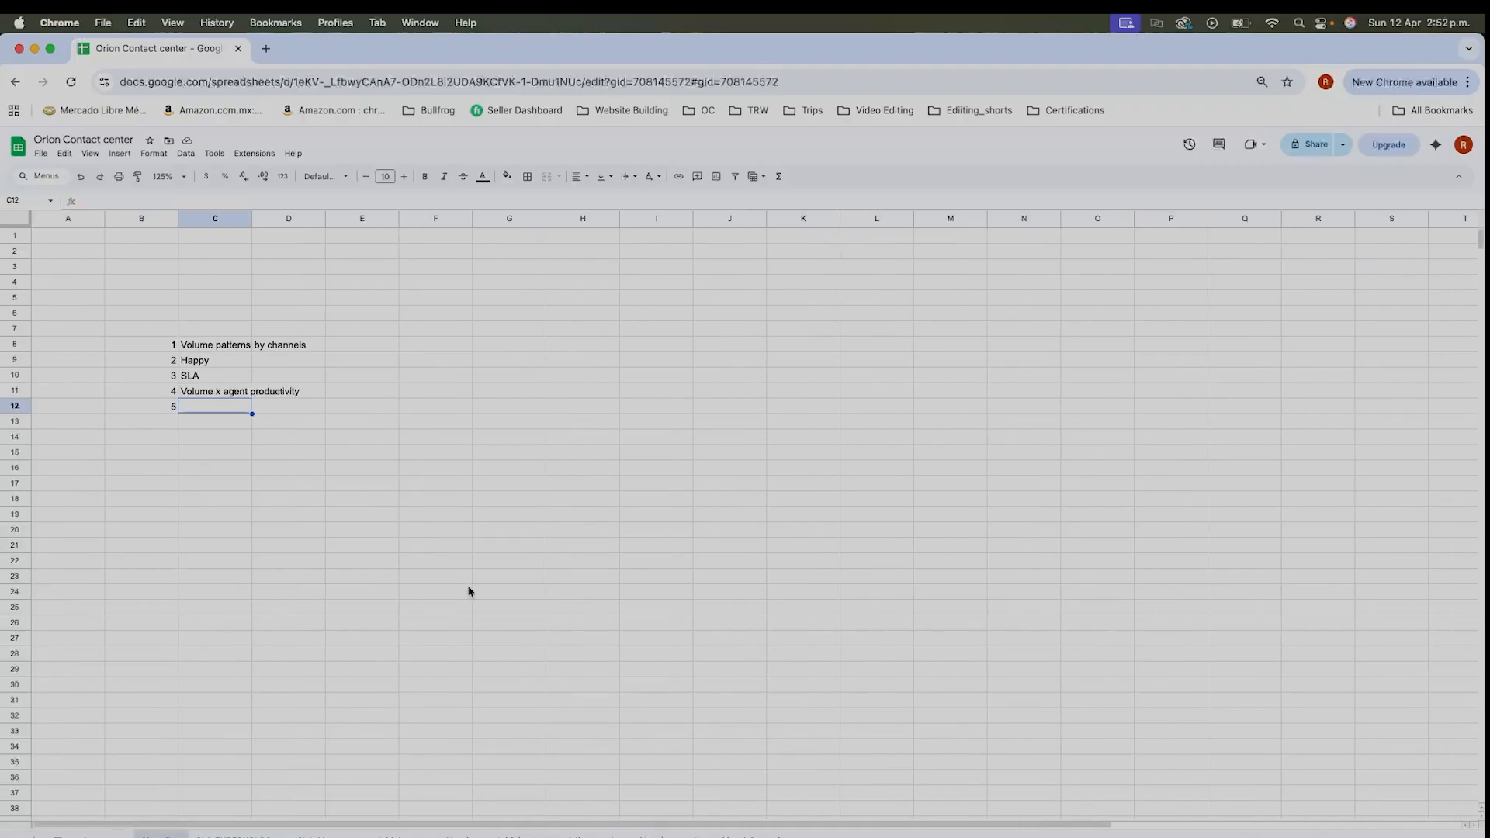
Enter "Customer issues x interval x day" in cell C12 as the fifth list item.
{"action": "double_click", "coordinate": [248, 409]}
{"action": "type", "text": "C"}
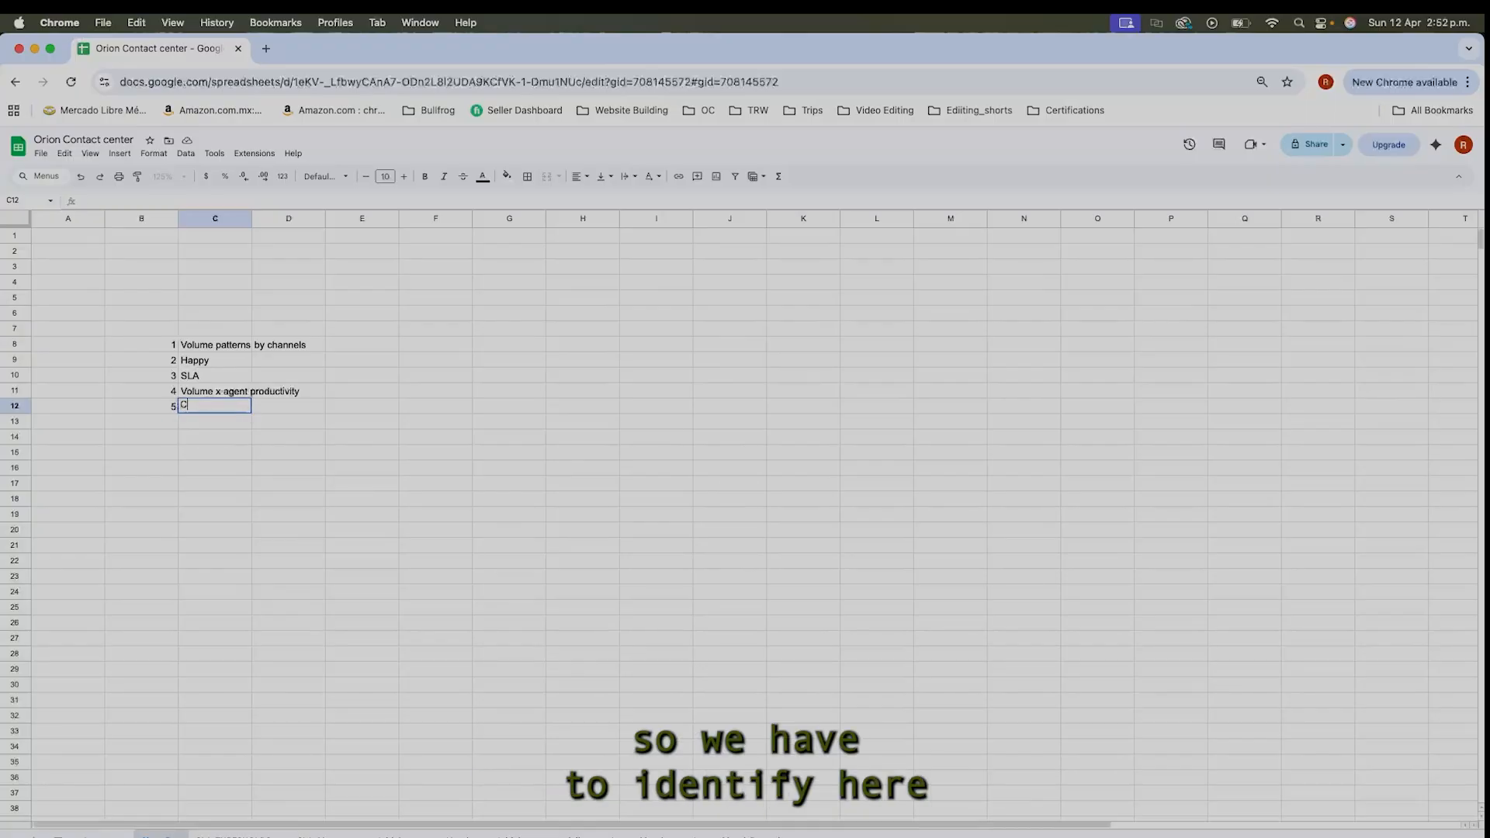
{"action": "type", "text": "ustomer"}
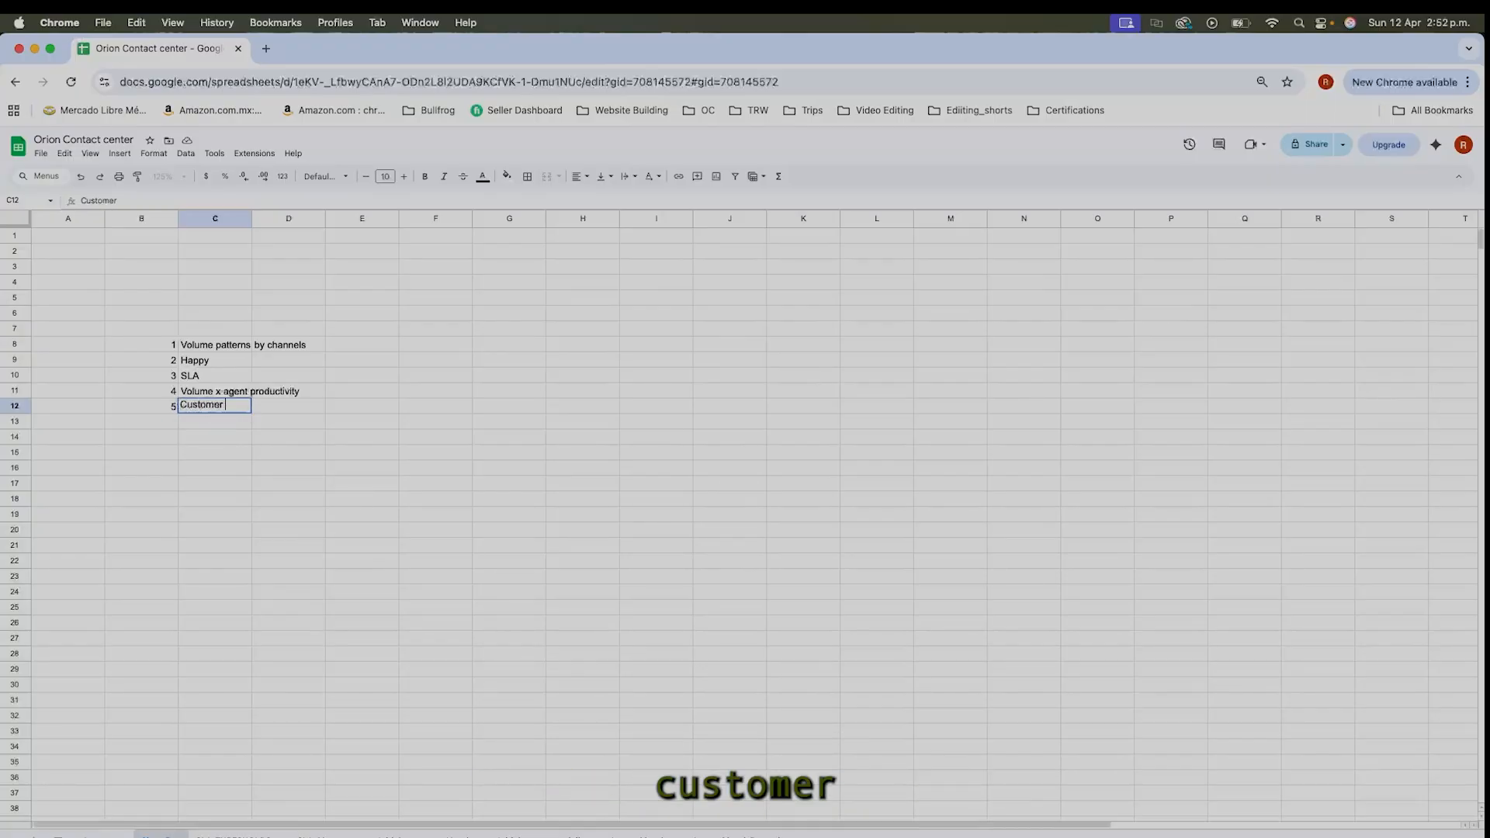
{"action": "type", "text": " issues "}
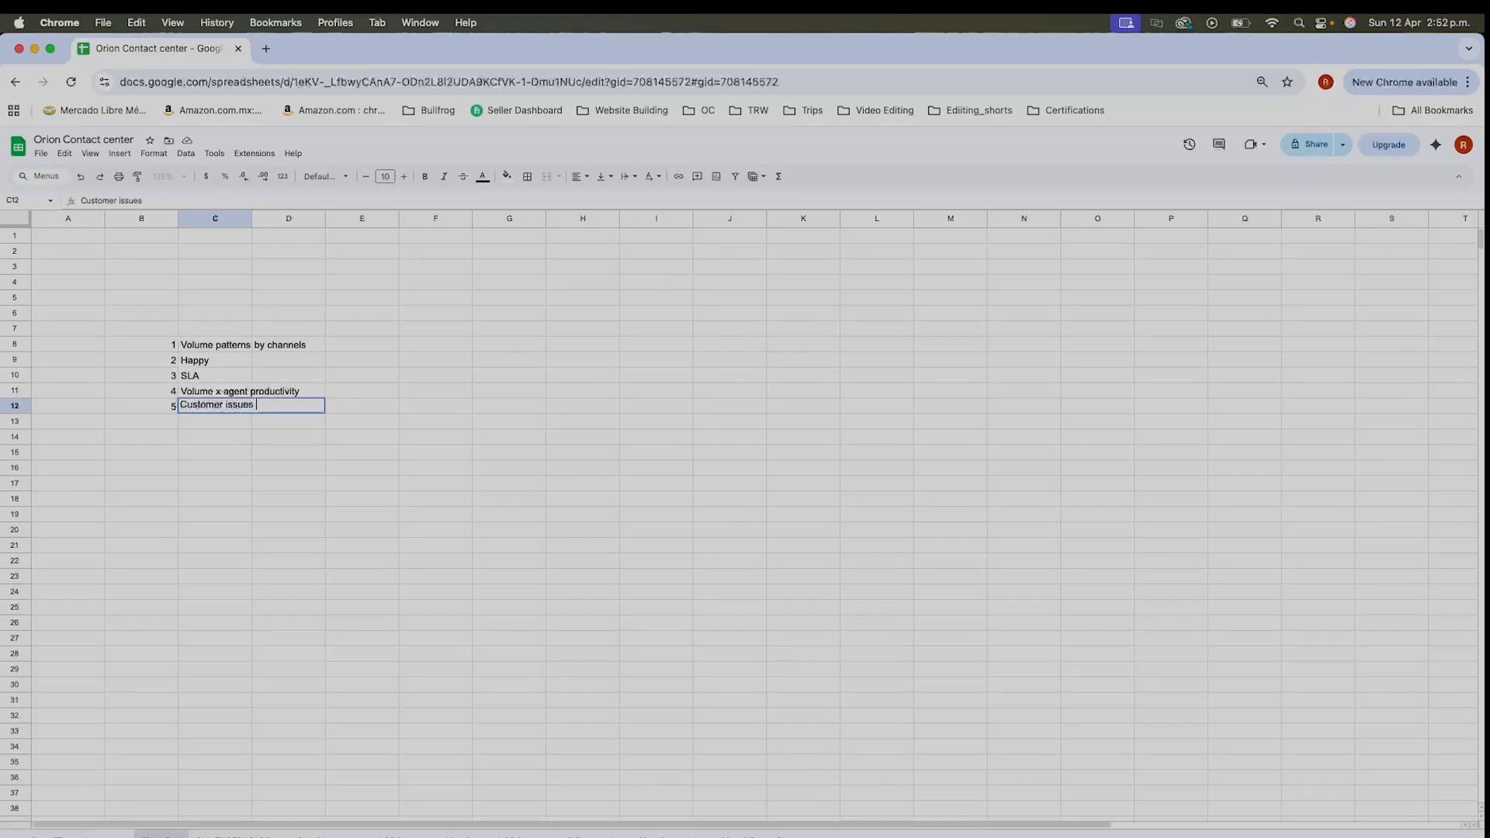
{"action": "type", "text": "x"}
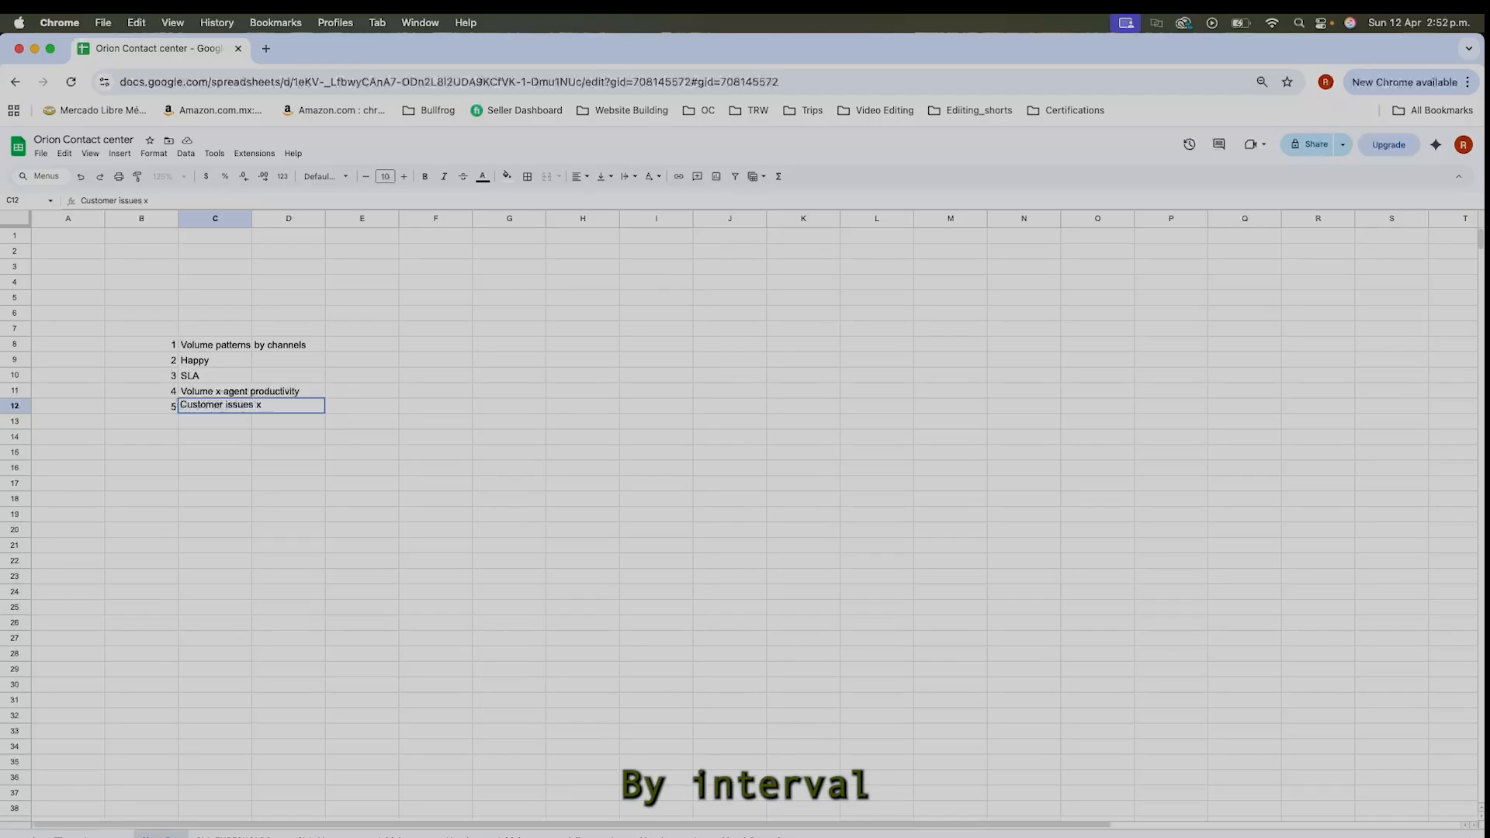
{"action": "type", "text": " pinterval"}
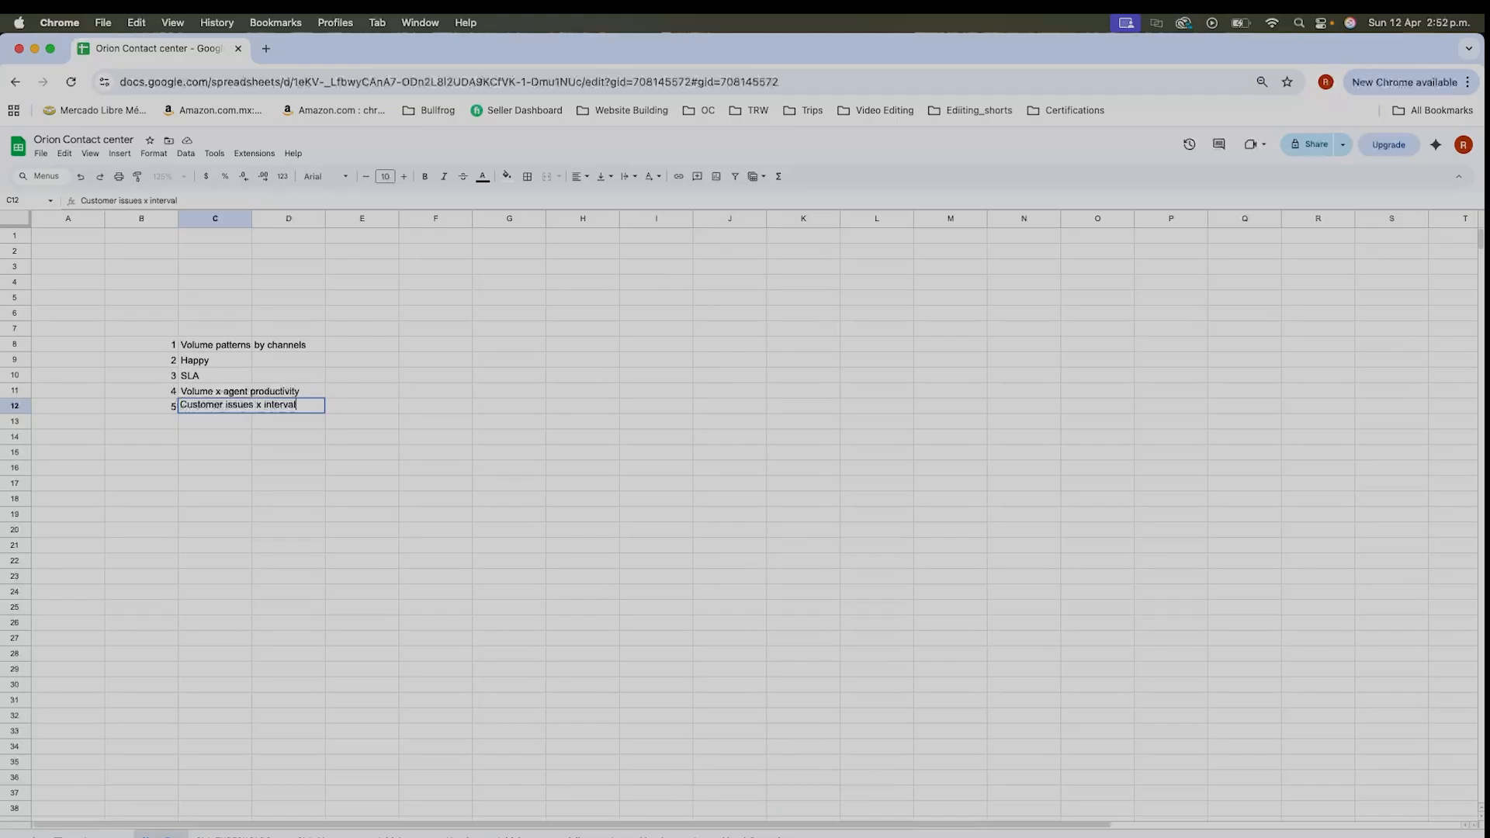
{"action": "type", "text": " x day"}
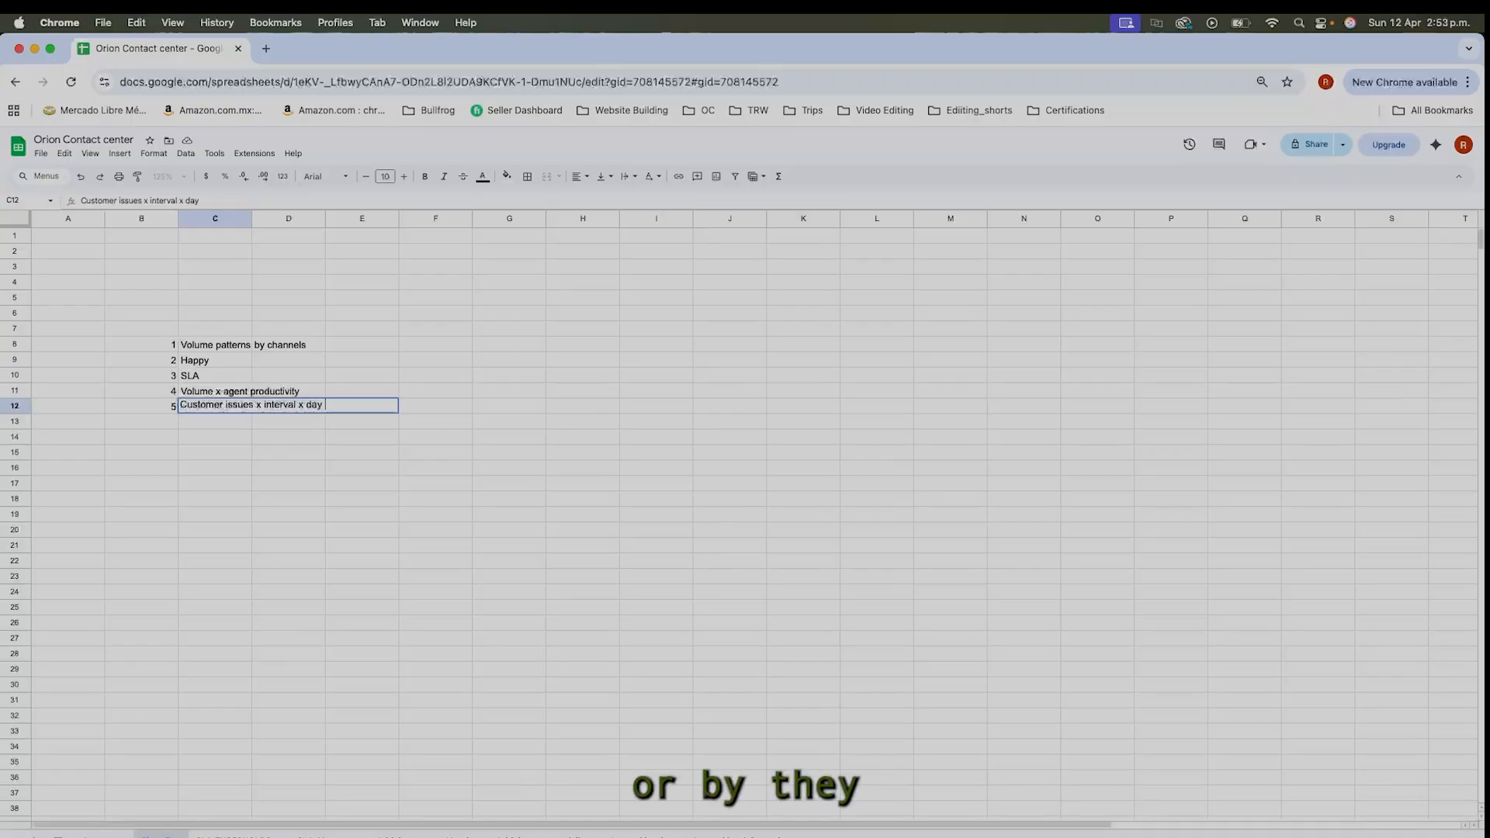
{"action": "key", "text": "Return"}
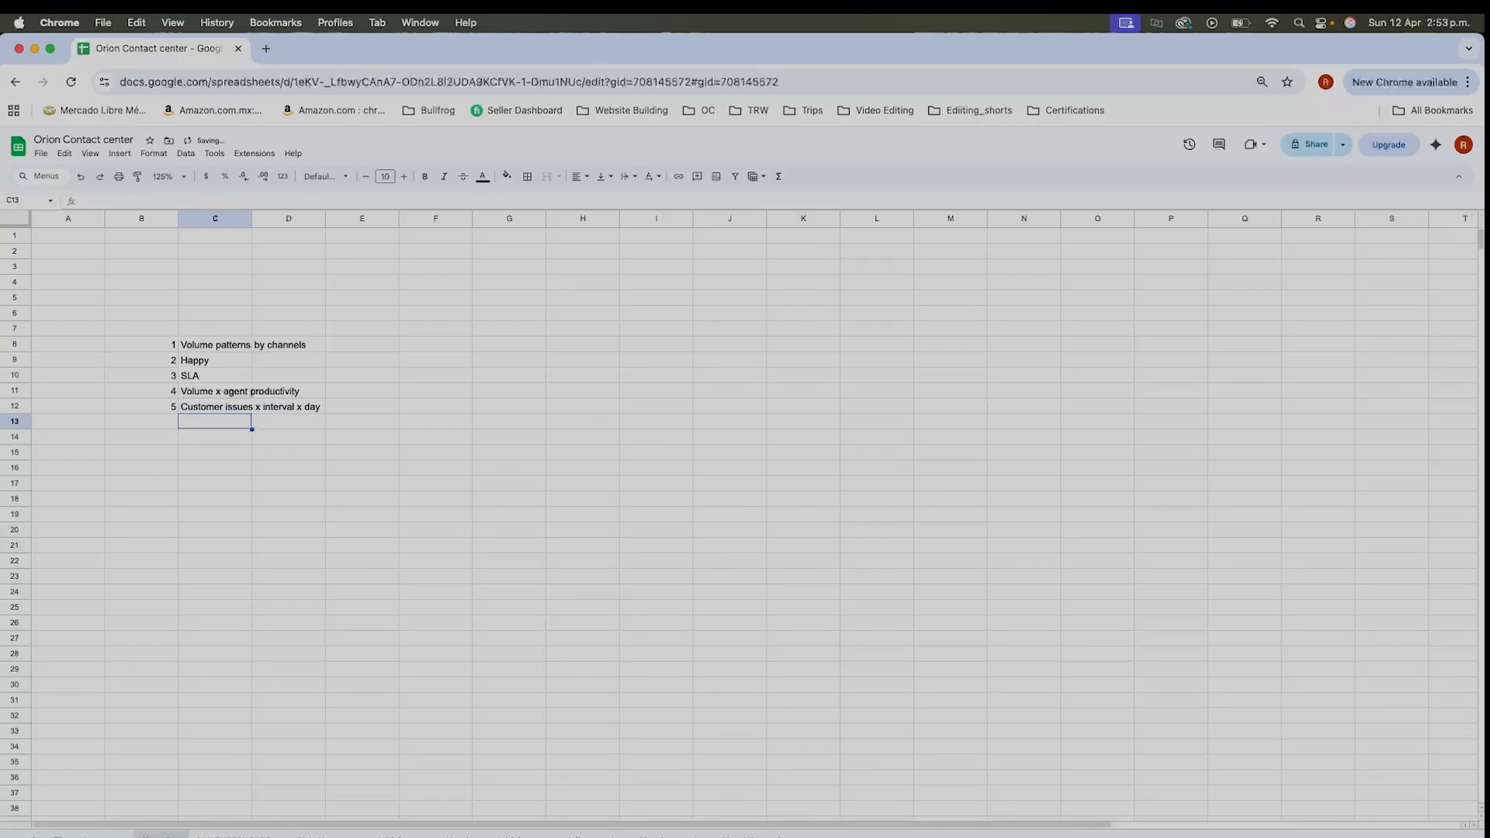
{"action": "left_click", "coordinate": [241, 407]}
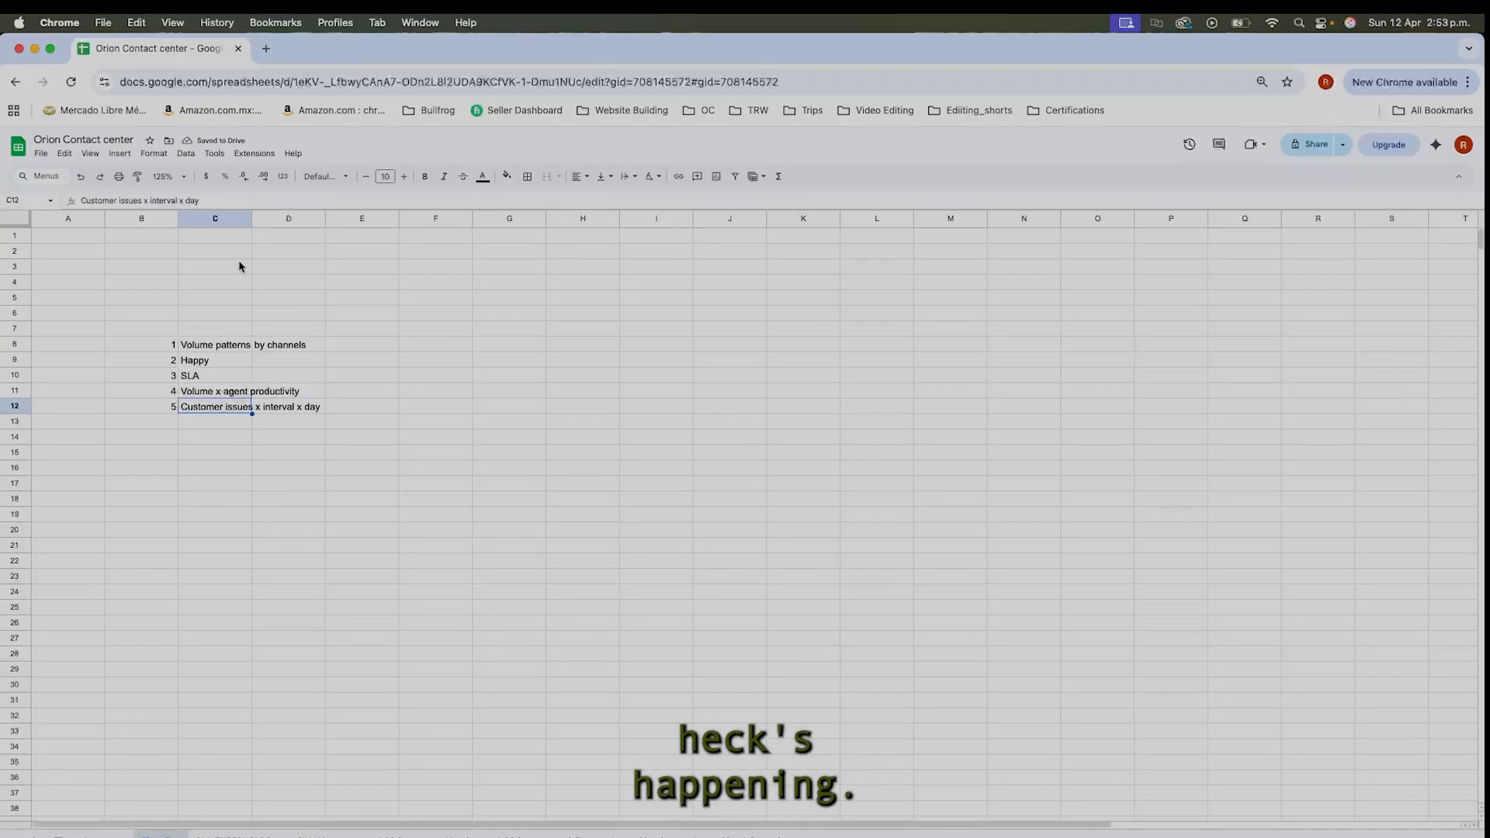
{"action": "left_click", "coordinate": [263, 220]}
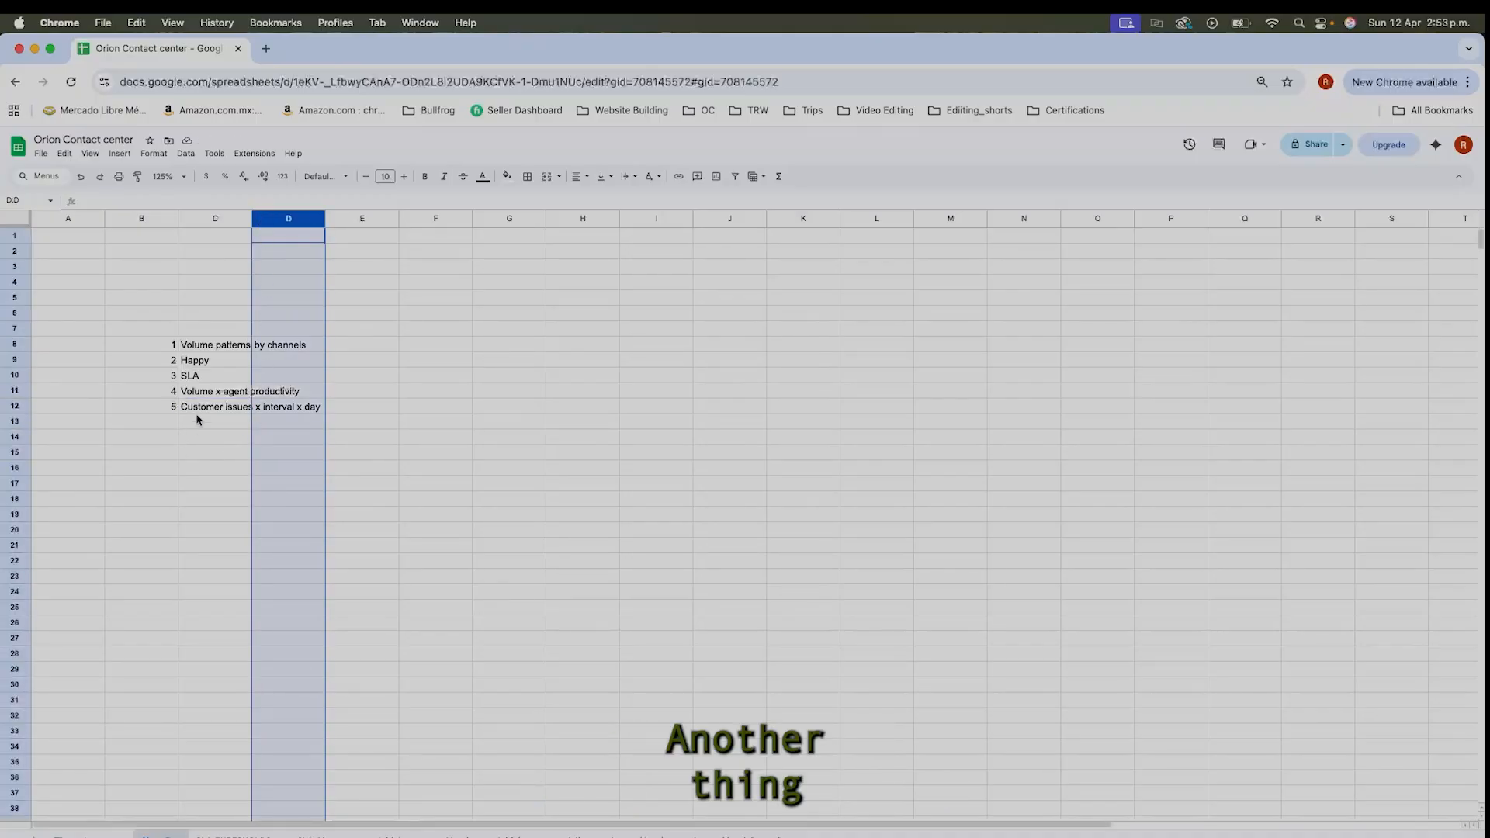
Add the sixth list item in row 13, with 6 in column B and "Sales" in column C.
{"action": "left_click", "coordinate": [170, 422]}
{"action": "type", "text": "6."}
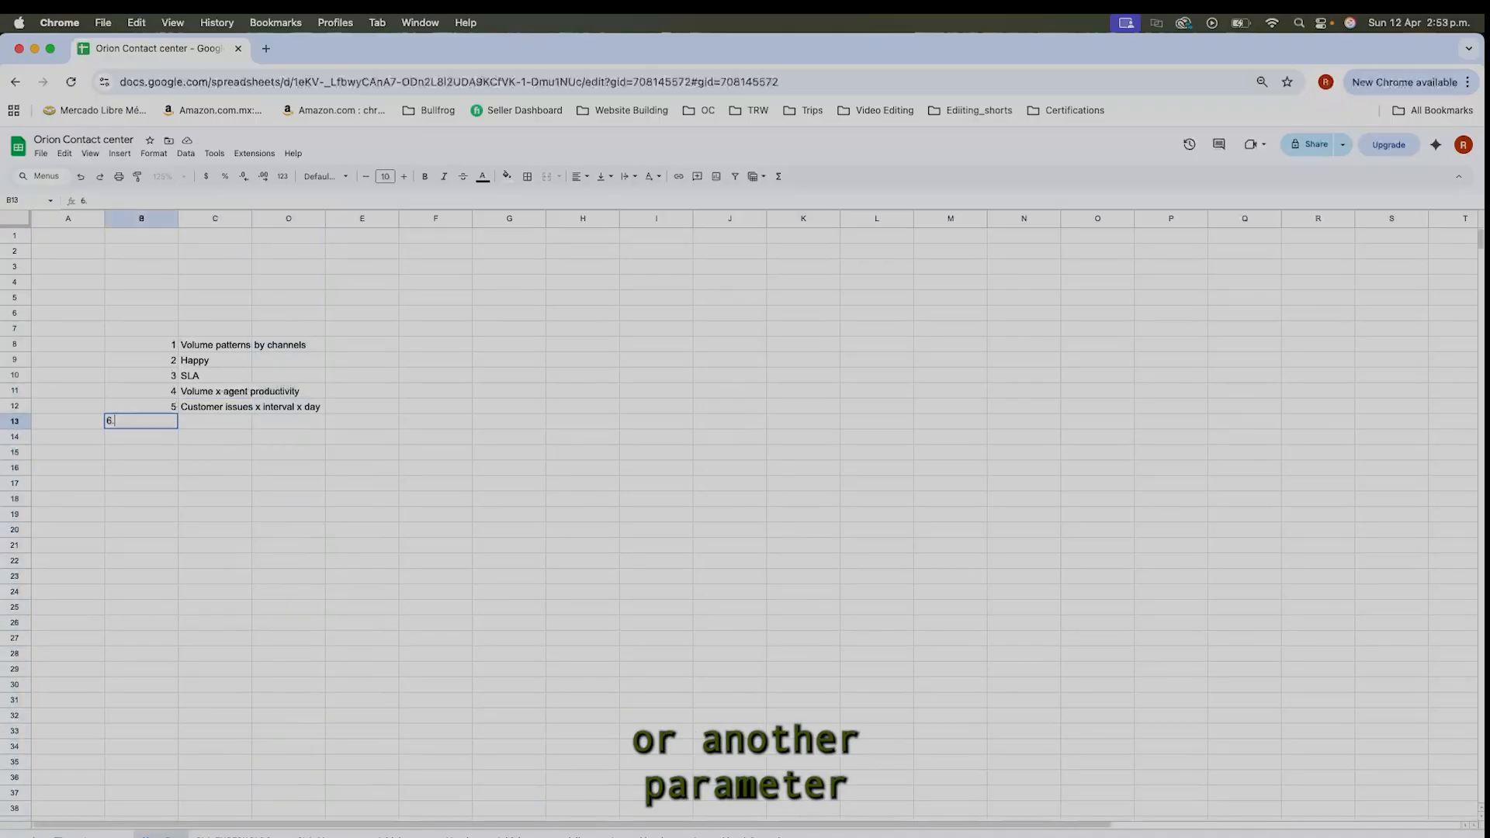
{"action": "key", "text": "Return"}
{"action": "left_click", "coordinate": [215, 421]}
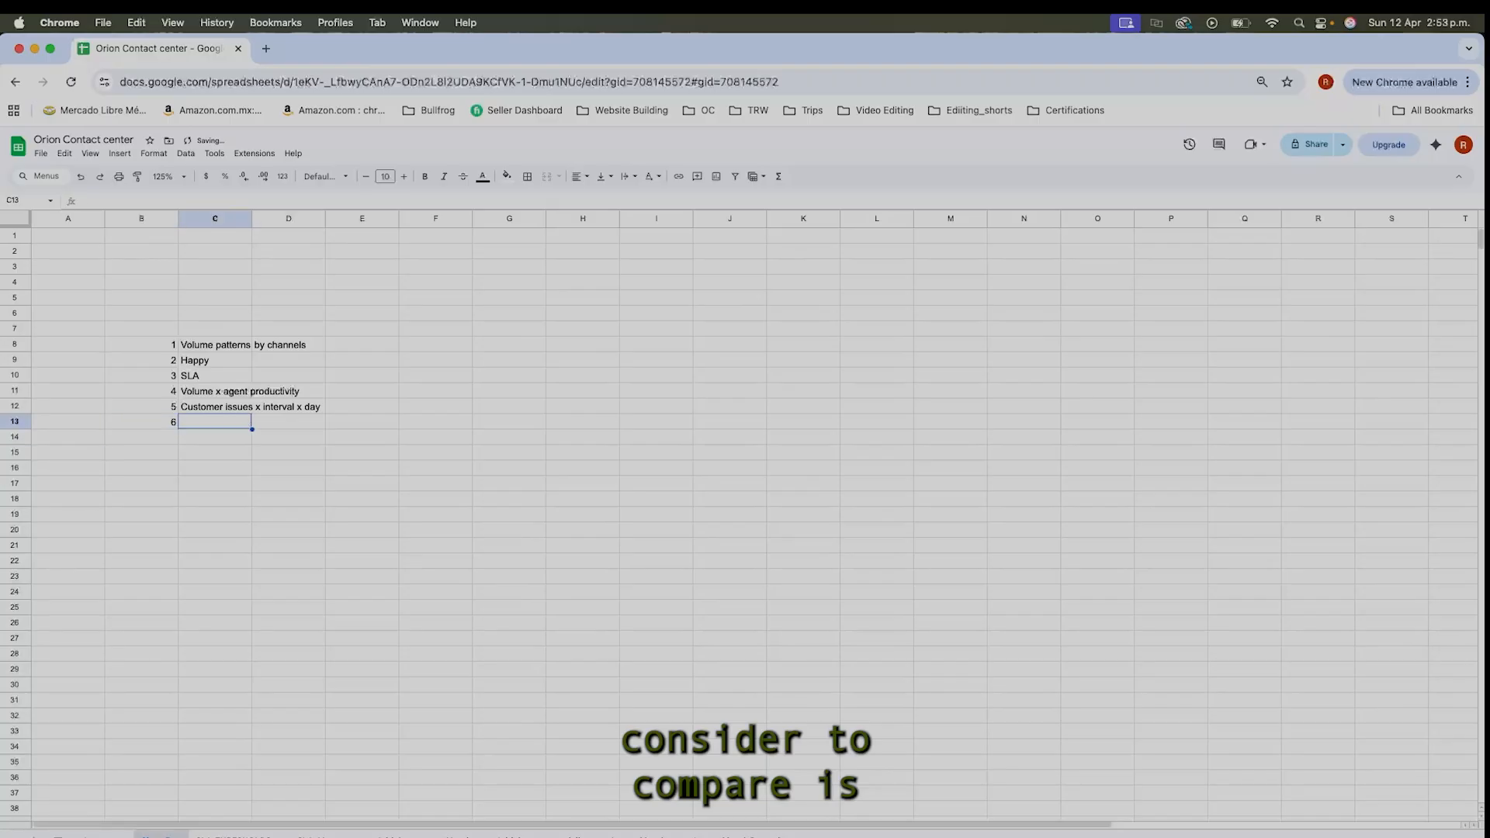
{"action": "type", "text": "Sales"}
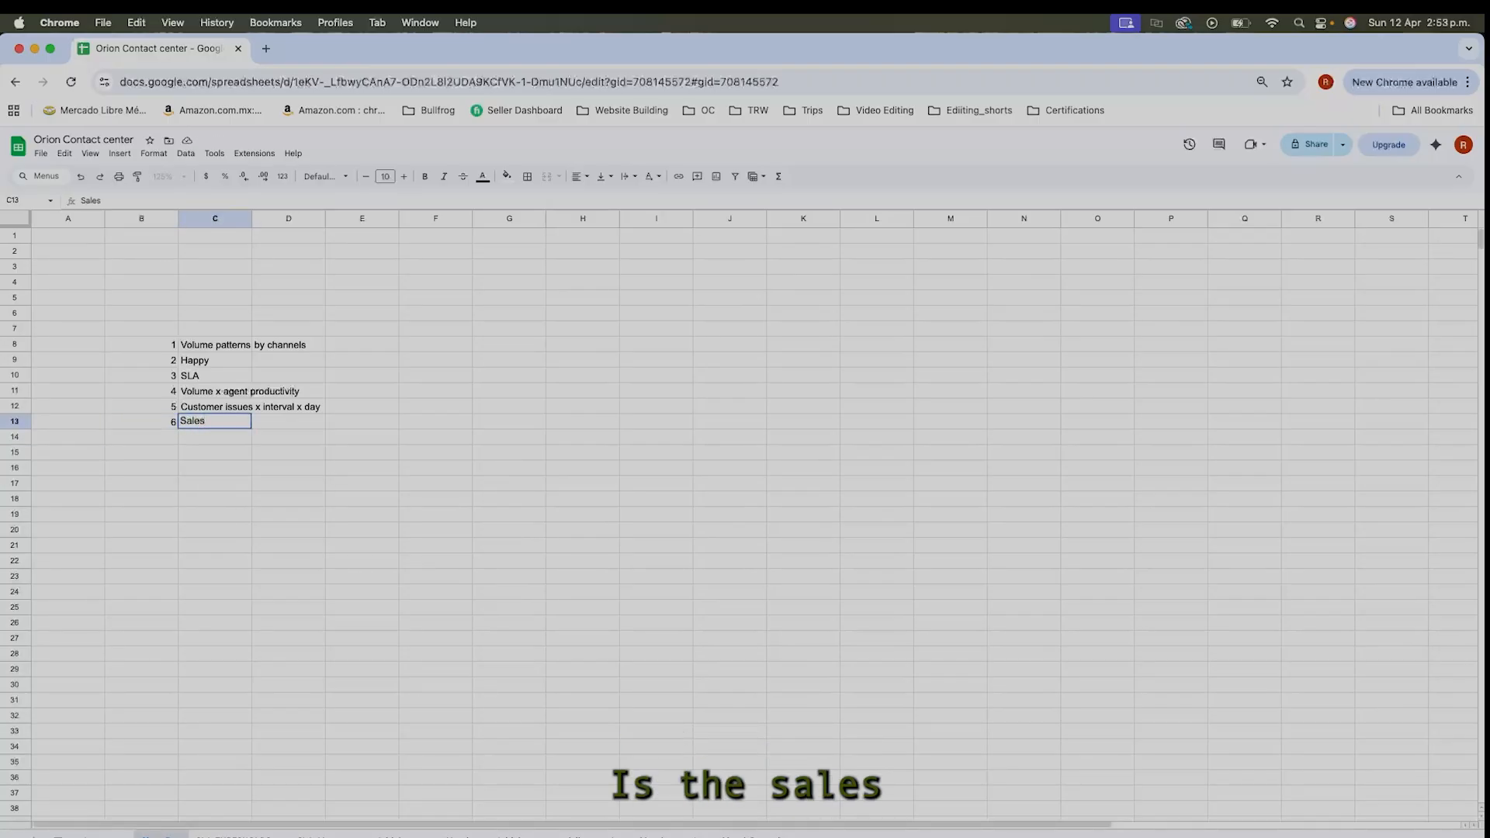
{"action": "key", "text": "Return"}
Enter the arrow "--->" in cell D13 beside the Sales item.
{"action": "key", "text": "Down"}
{"action": "key", "text": "Right"}
{"action": "key", "text": "Up"}
{"action": "key", "text": "Up"}
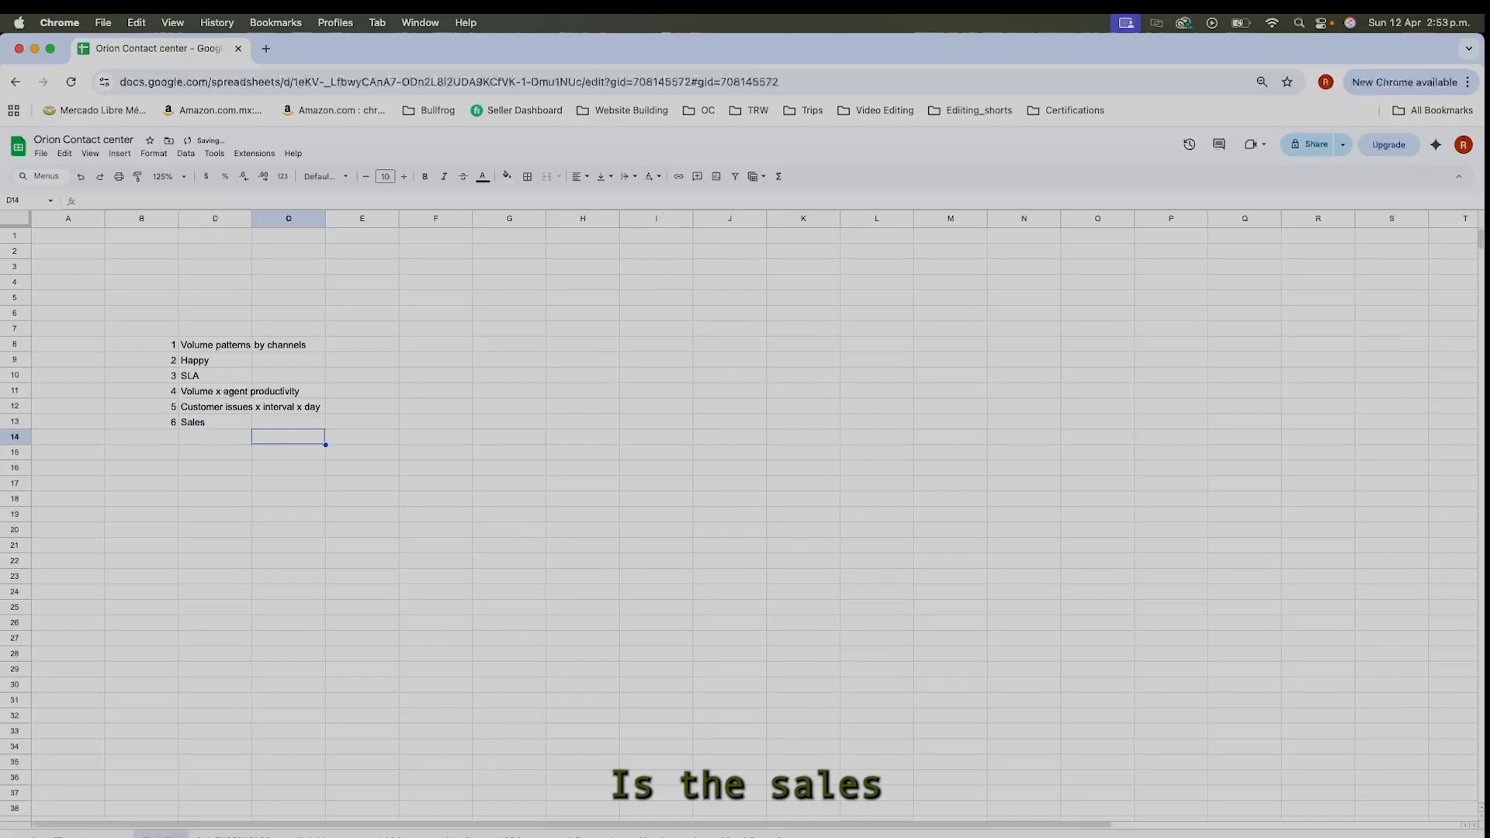
{"action": "type", "text": "--->"}
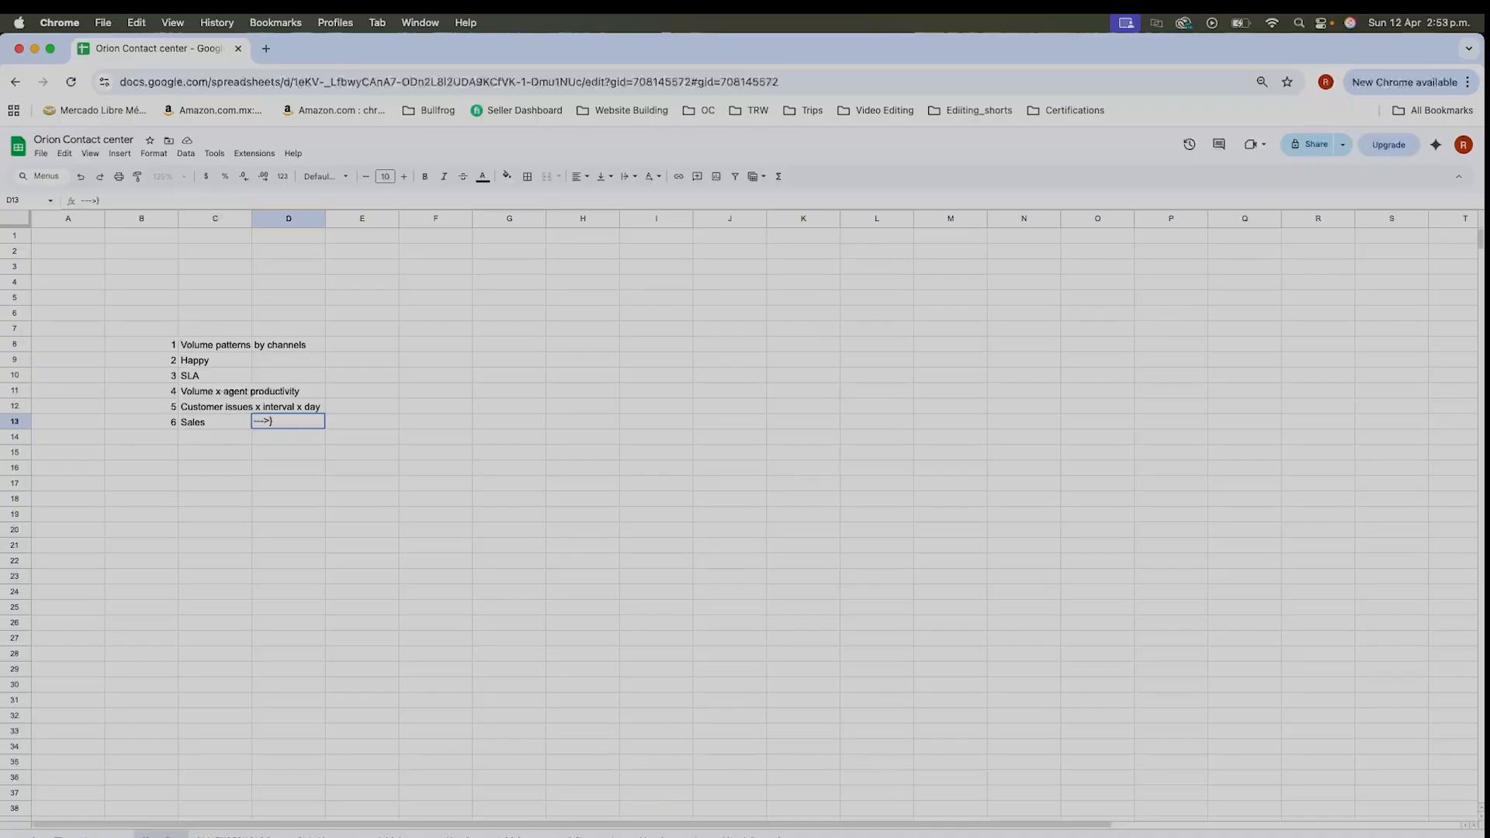
{"action": "key", "text": "Return"}
{"action": "key", "text": "Up"}
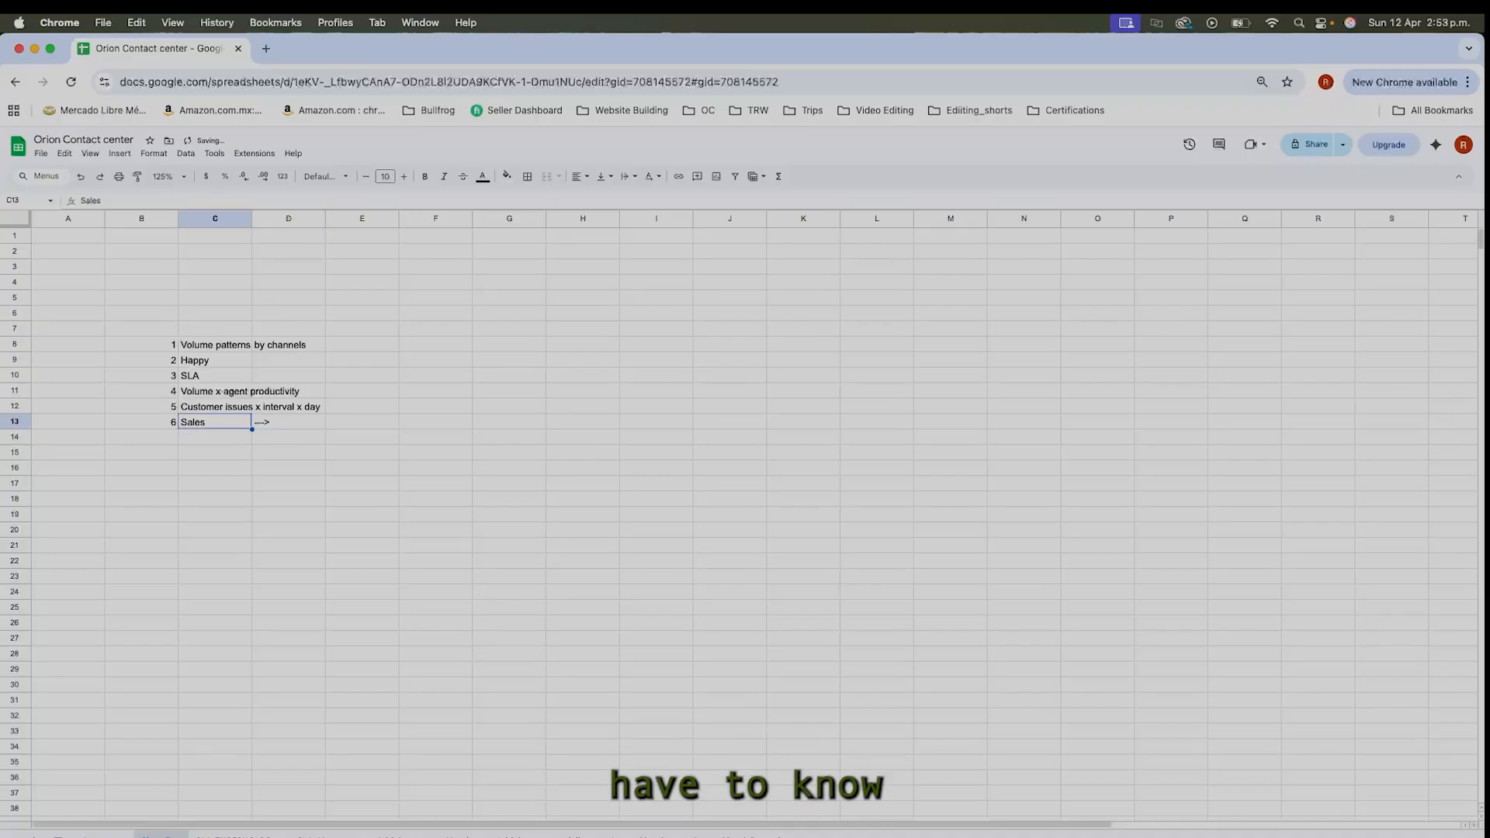
{"action": "key", "text": "Right"}
{"action": "left_click", "coordinate": [170, 423]}
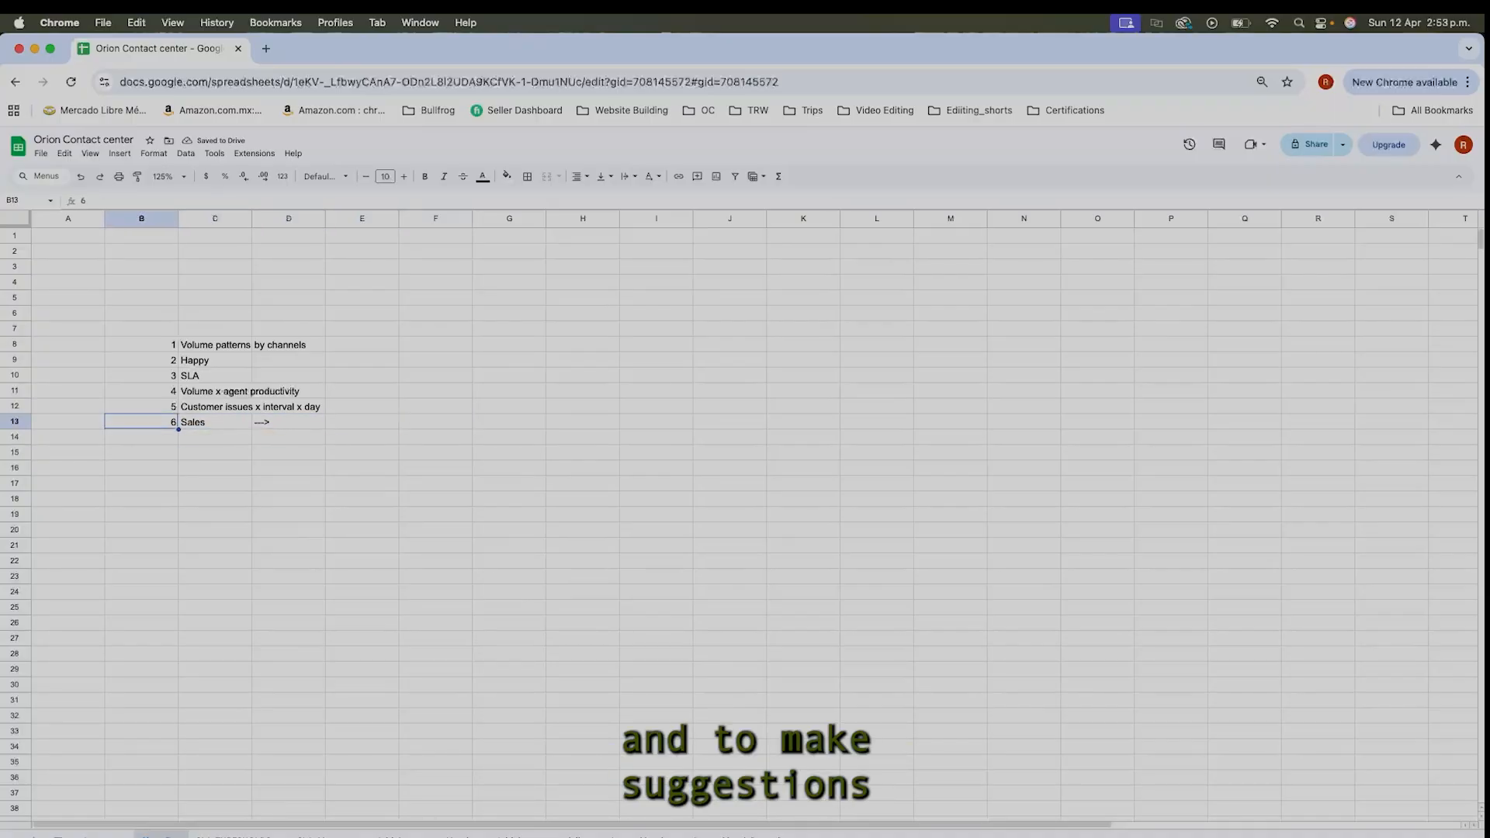
{"action": "left_click", "coordinate": [310, 424]}
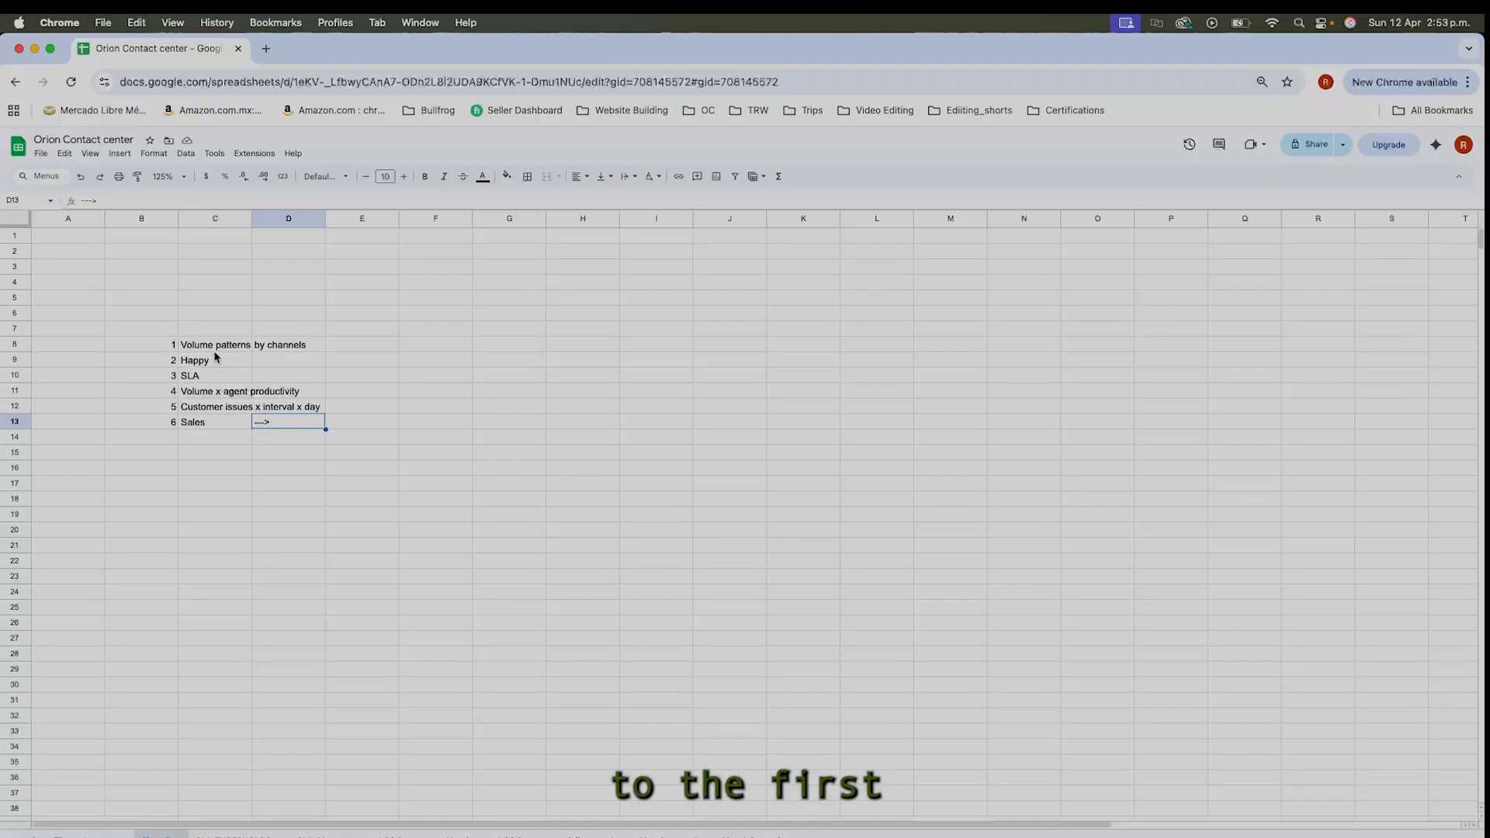
Highlight the first list item in B8:D8 and open the sheet with monthly ticket volume by channel.
{"action": "left_click_drag", "start_coordinate": [173, 347], "coordinate": [289, 350]}
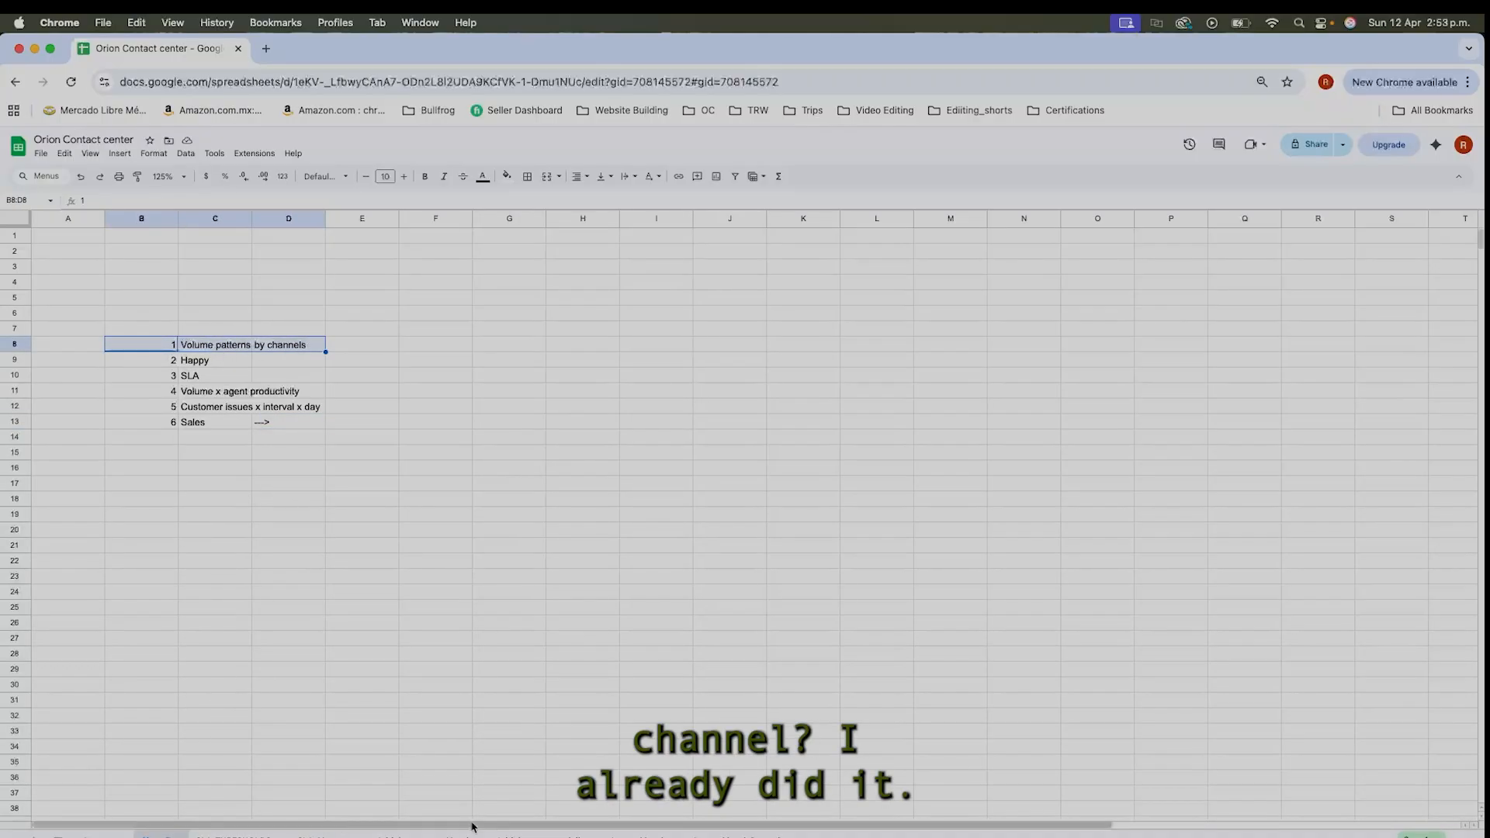
{"action": "left_click", "coordinate": [435, 834]}
{"action": "left_click", "coordinate": [357, 610]}
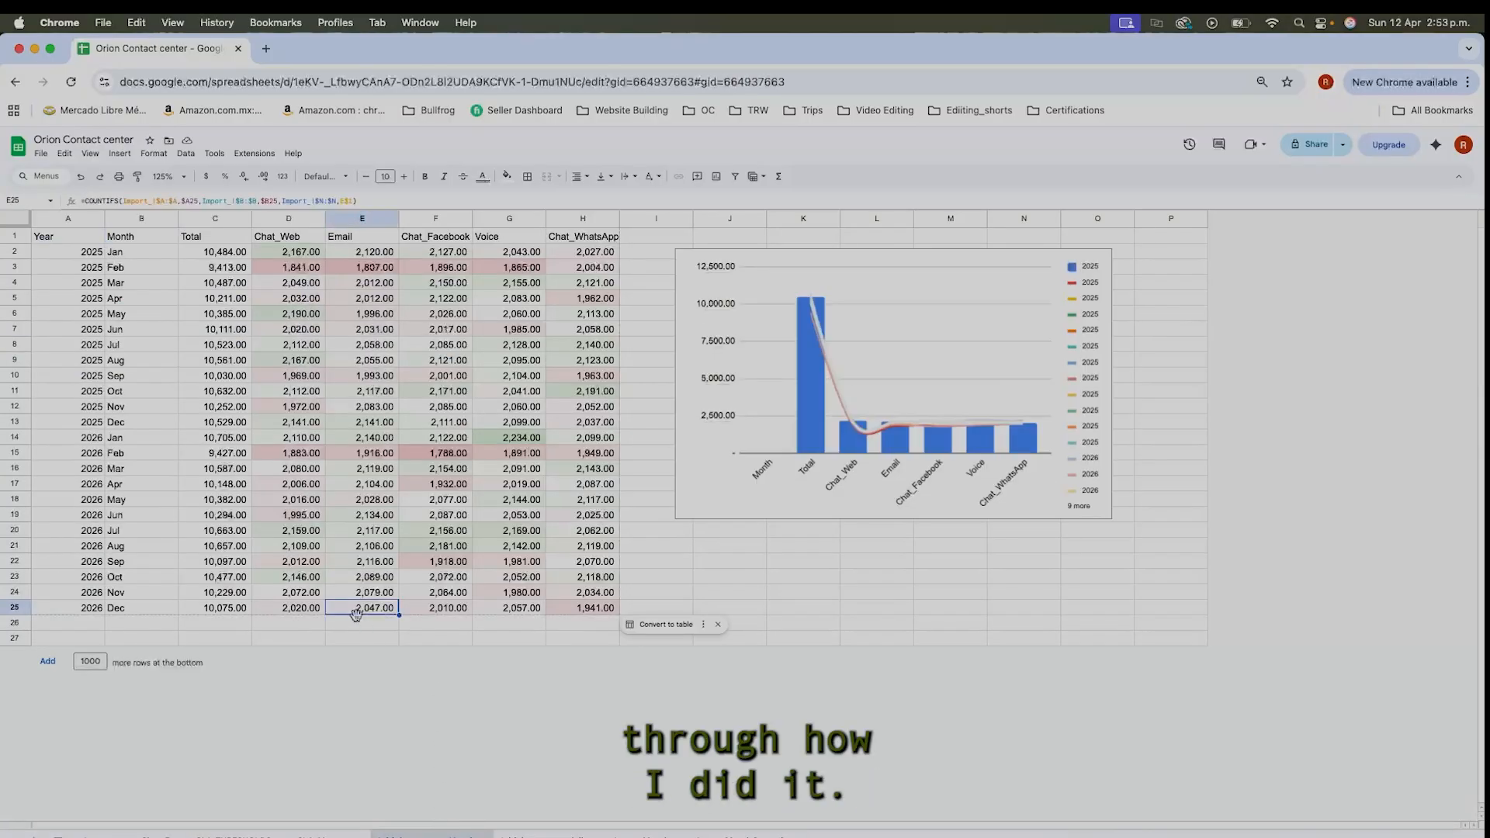
{"action": "left_click", "coordinate": [237, 270]}
{"action": "left_click", "coordinate": [286, 256]}
{"action": "left_click", "coordinate": [294, 267]}
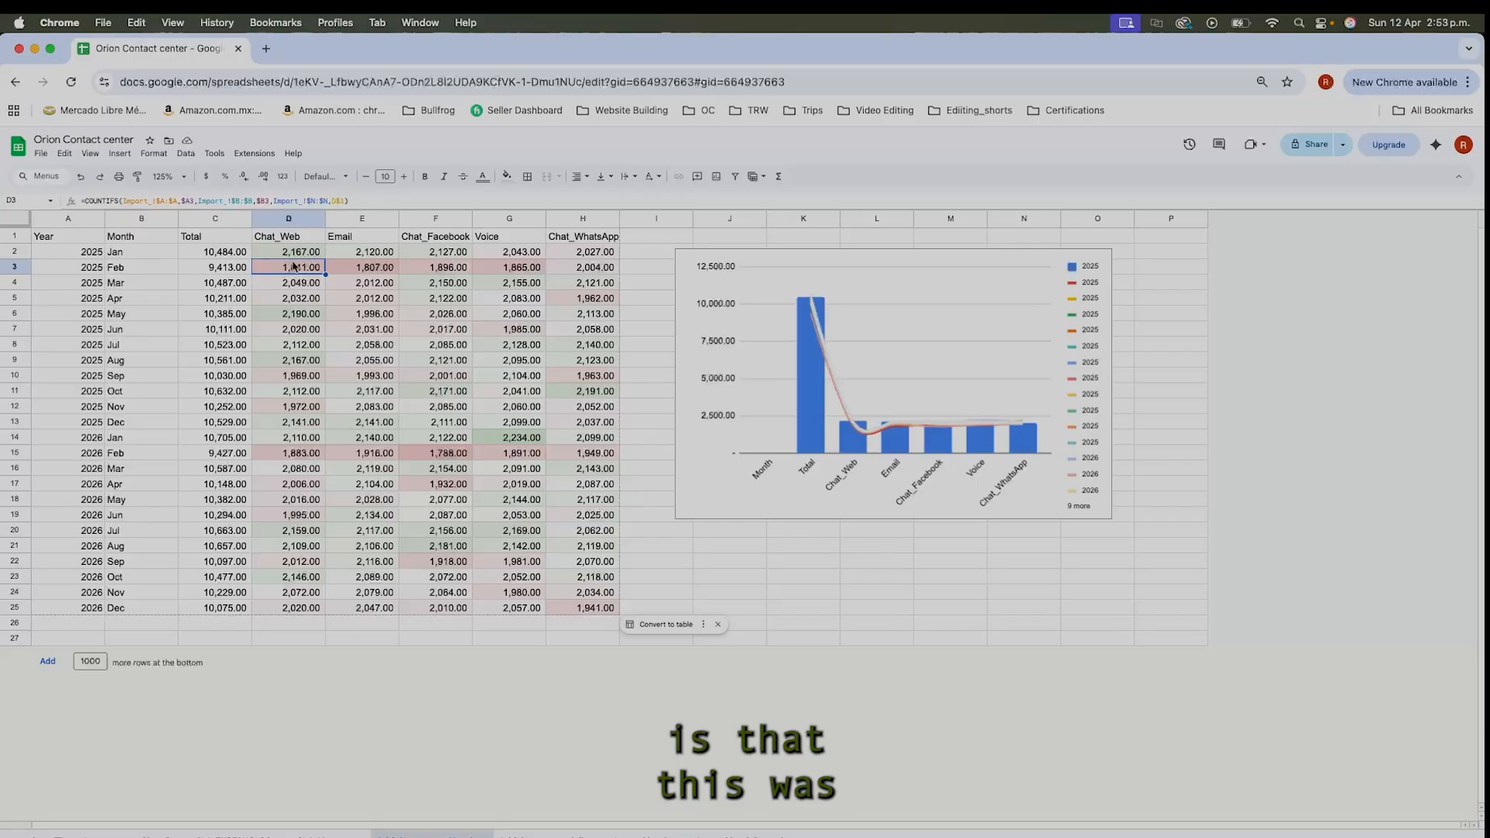
Open the COUNTIFS formula in cell D2 of the Chat_Web column and expand its function help to examine the criteria.
{"action": "left_click", "coordinate": [308, 250]}
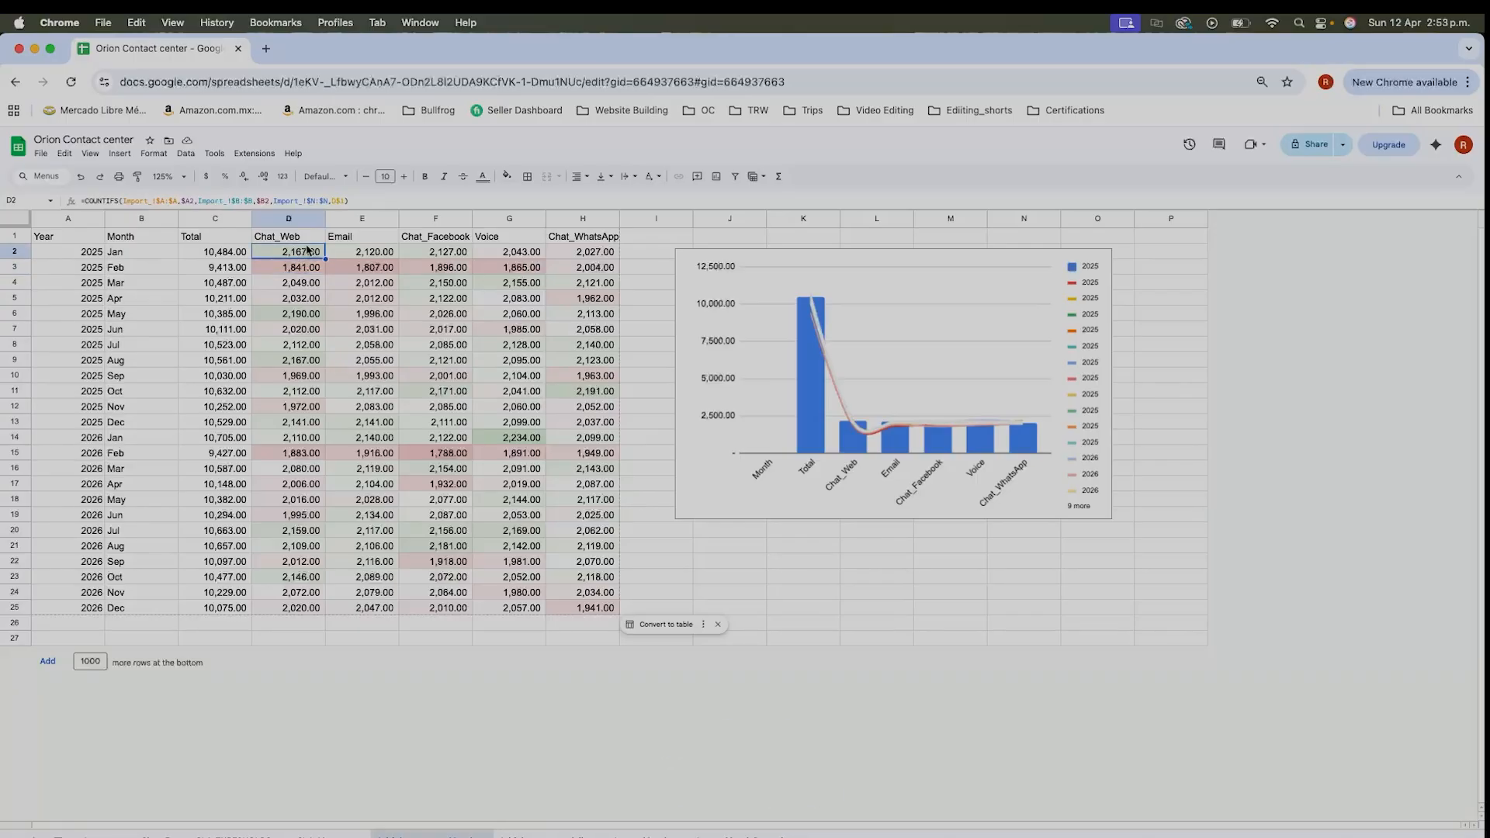
{"action": "left_click", "coordinate": [370, 203]}
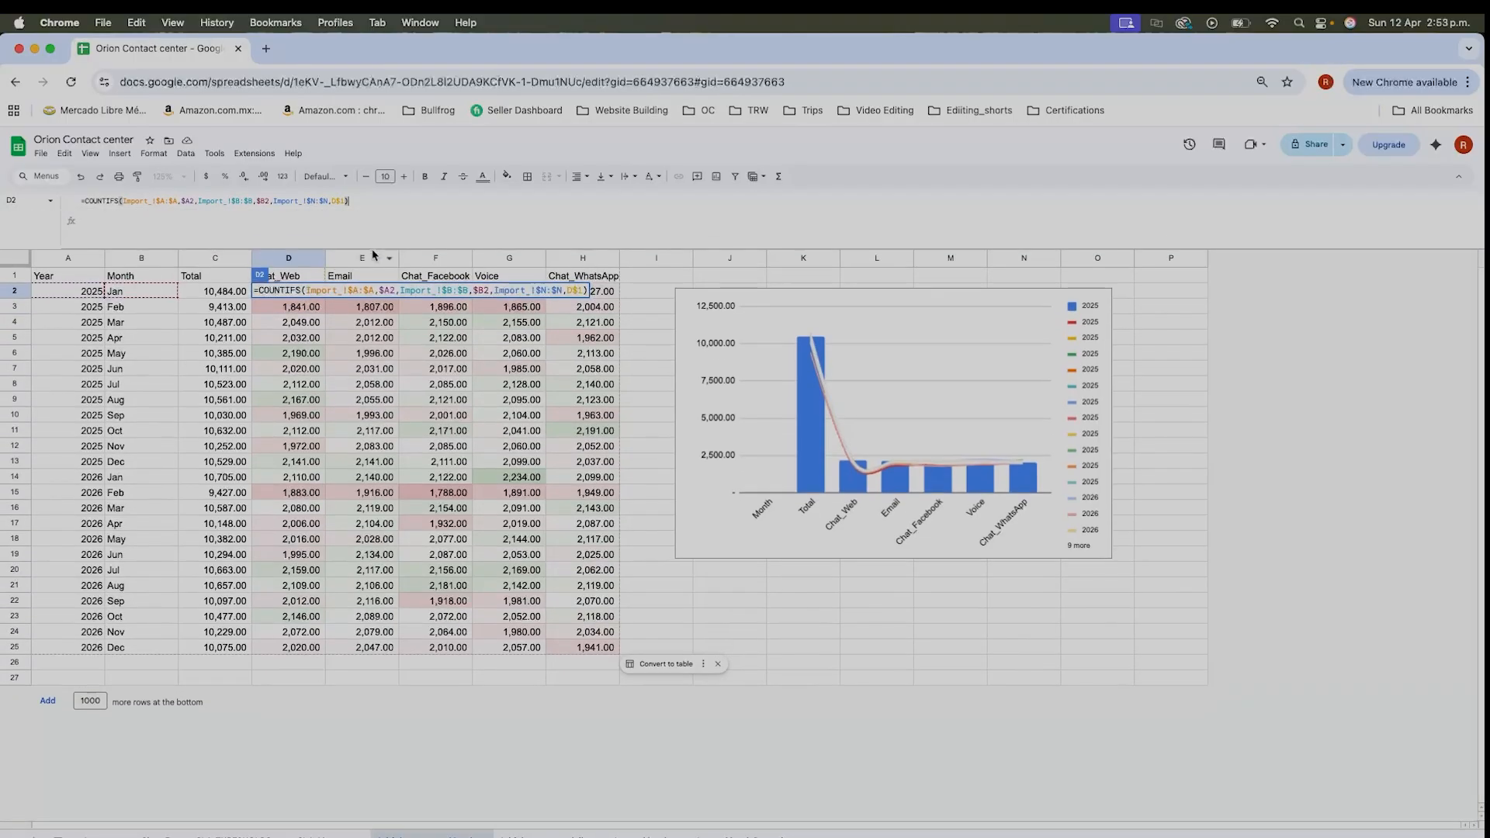
{"action": "left_click", "coordinate": [347, 290]}
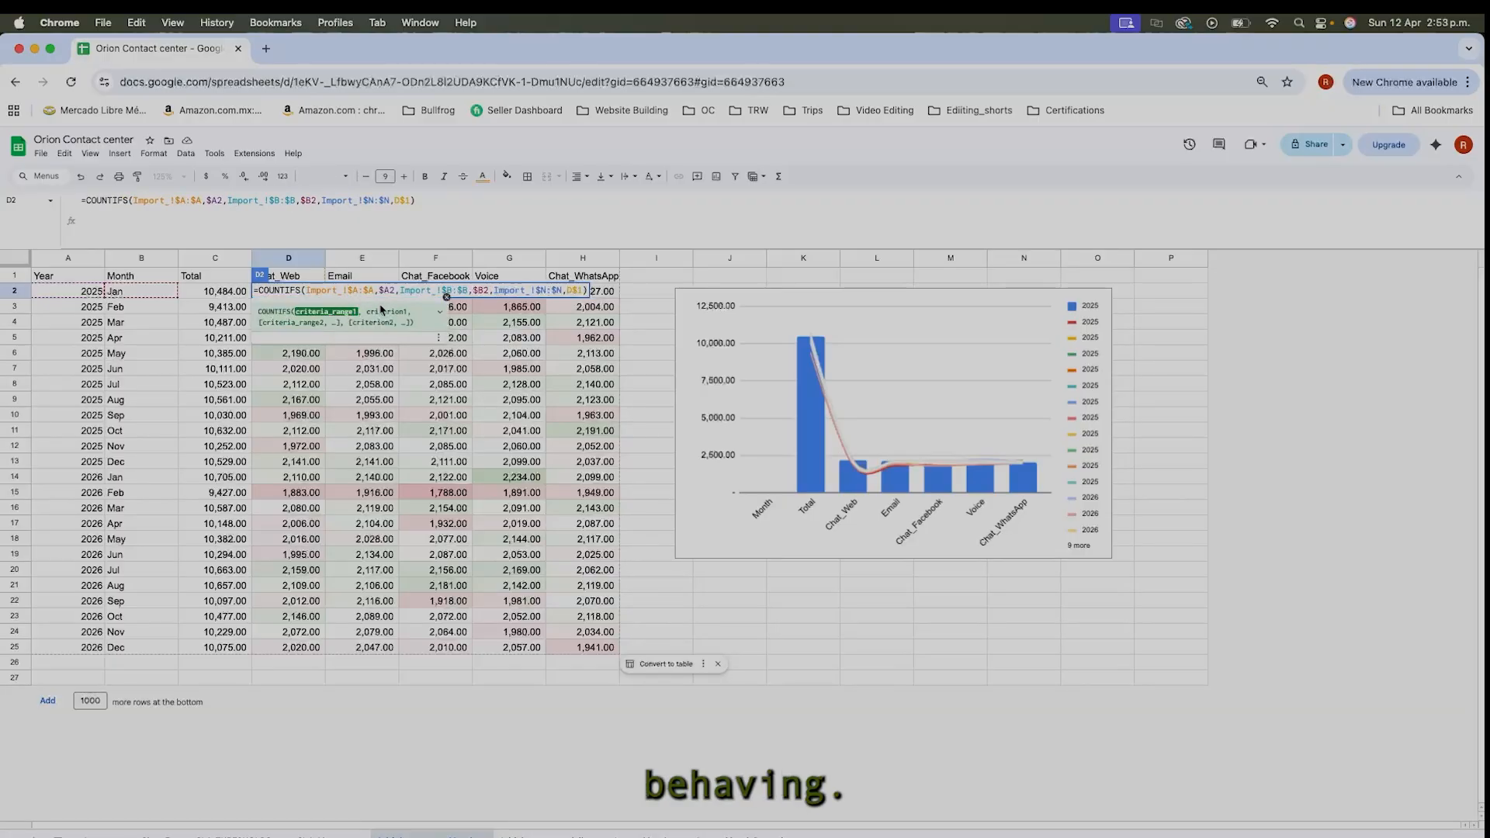
{"action": "left_click", "coordinate": [309, 317]}
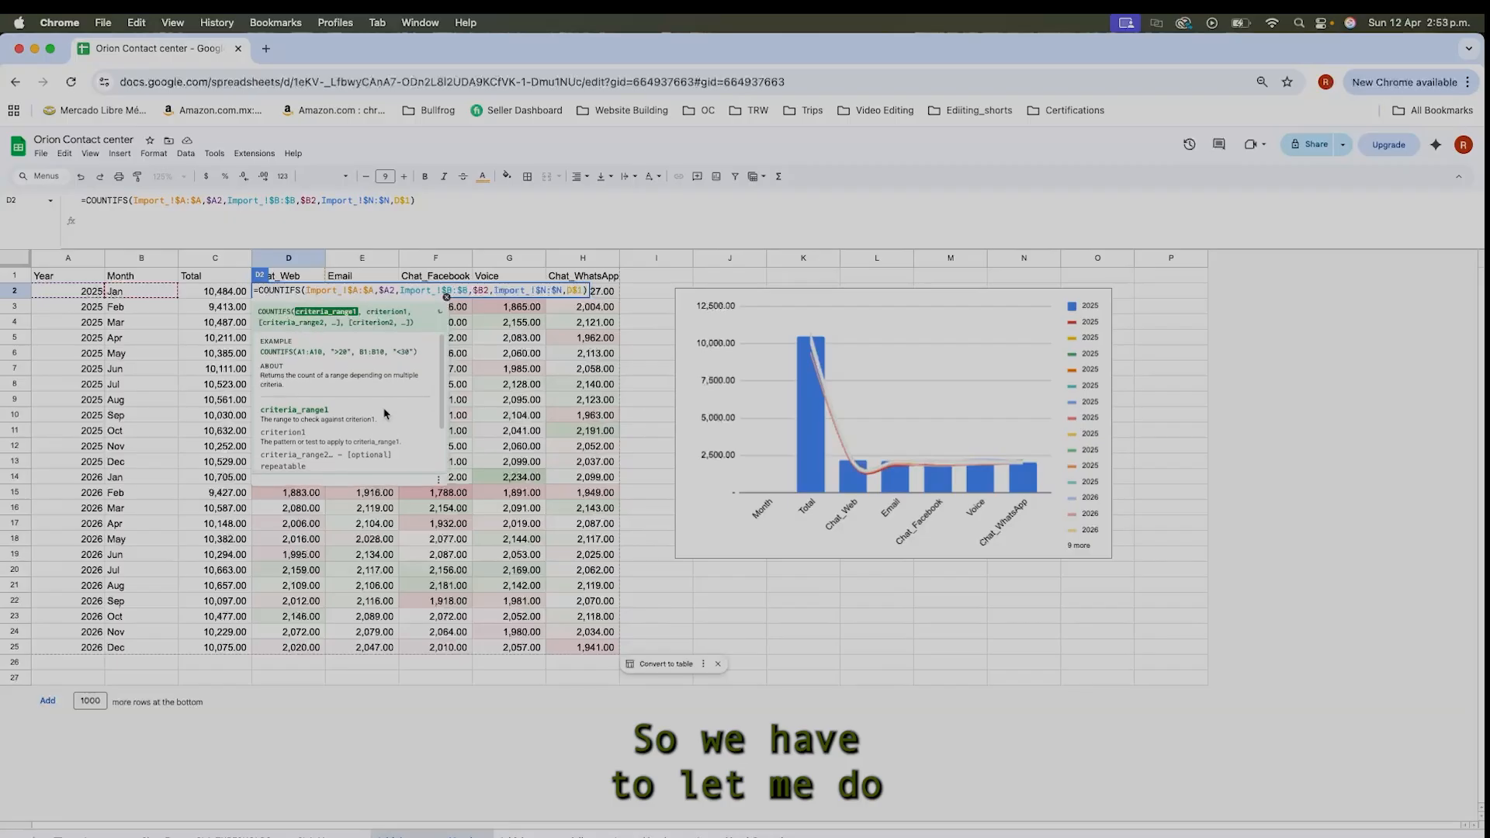
Clear cell D2 in the Chat_Web column and begin a new COUNTIFS formula in it.
{"action": "key", "text": "Escape"}
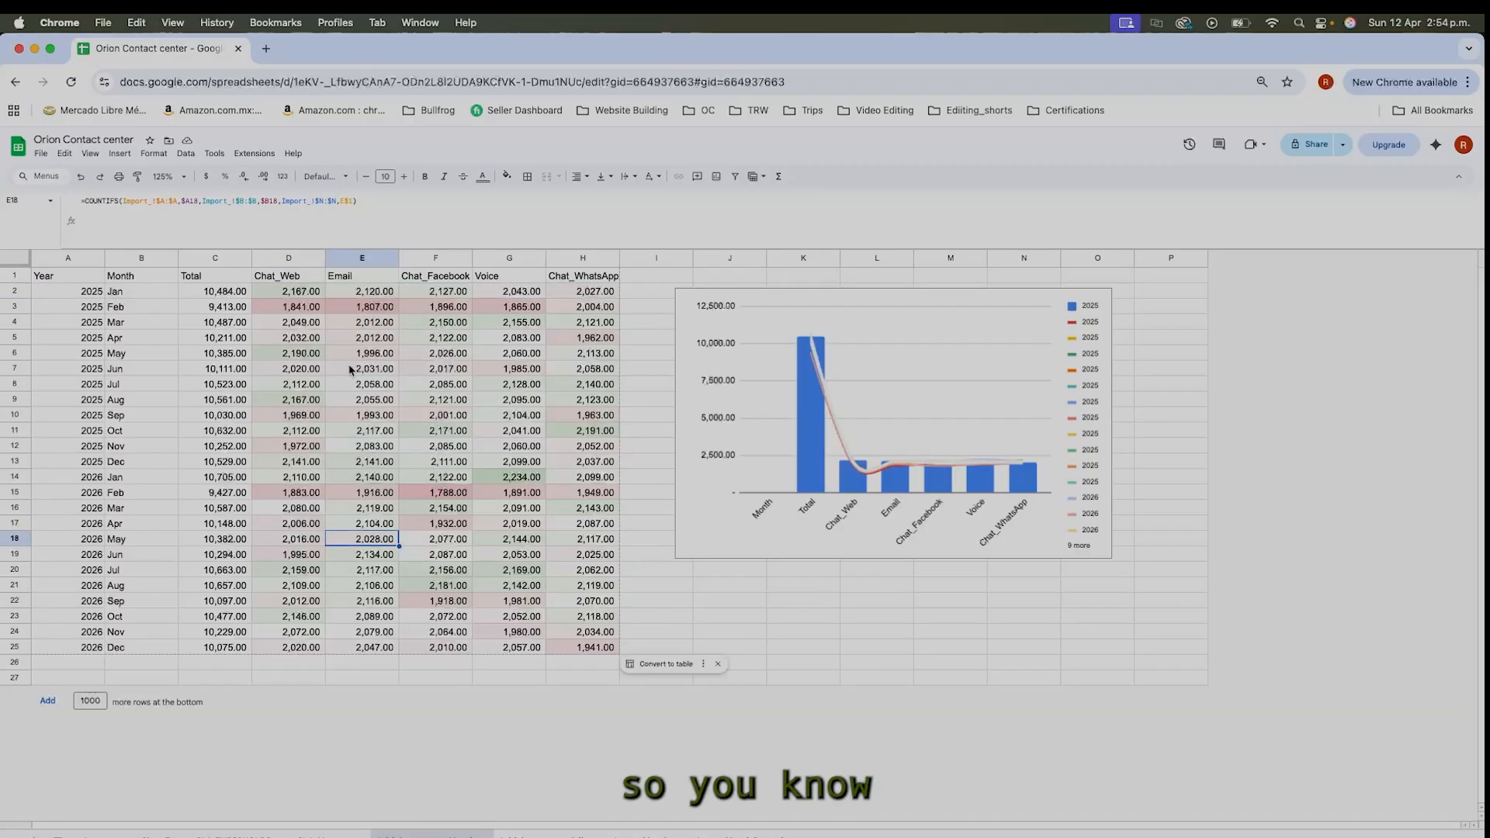
{"action": "key", "text": "Delete"}
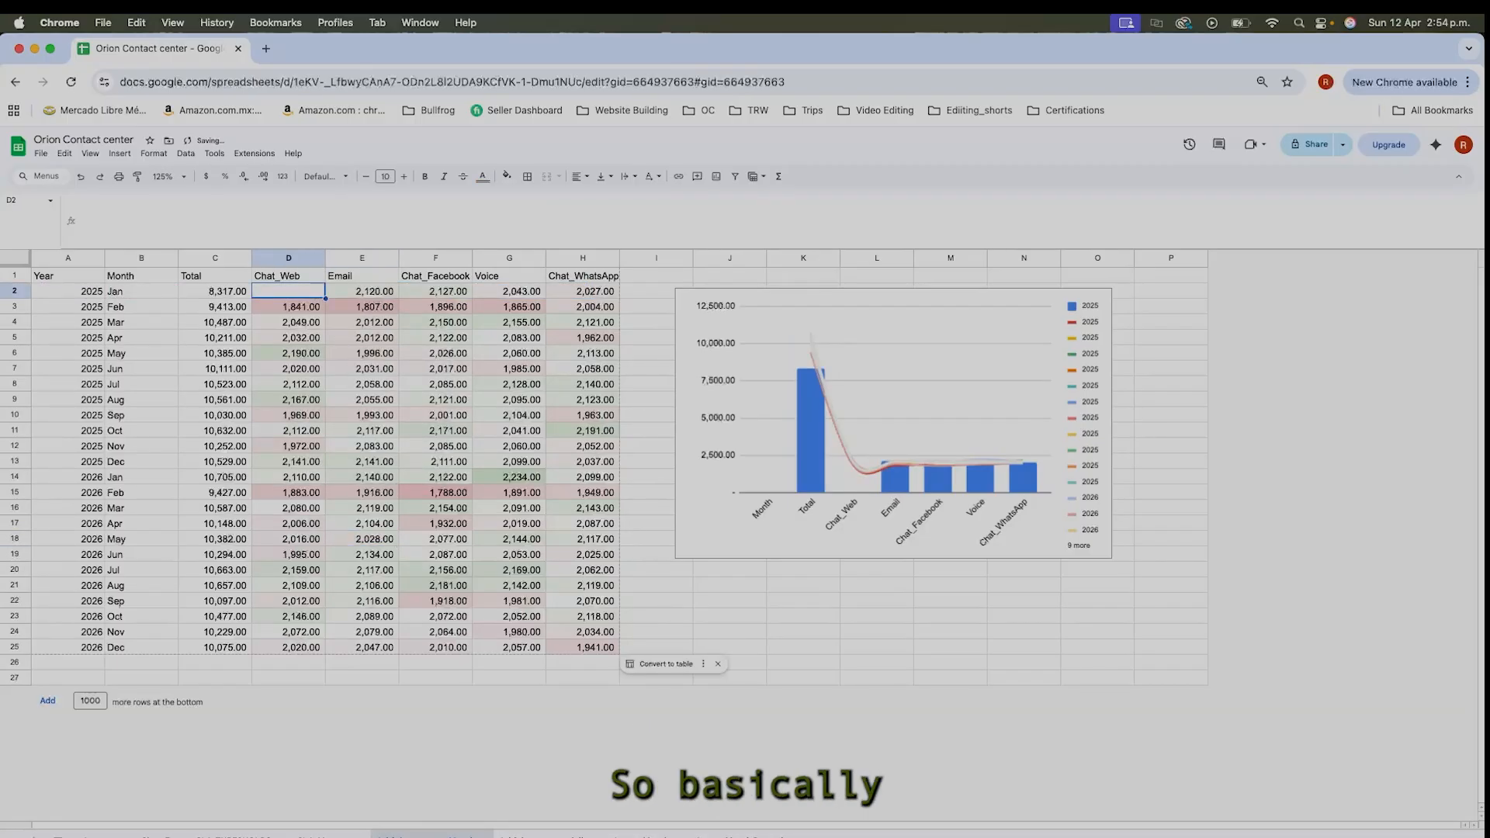
{"action": "type", "text": "="}
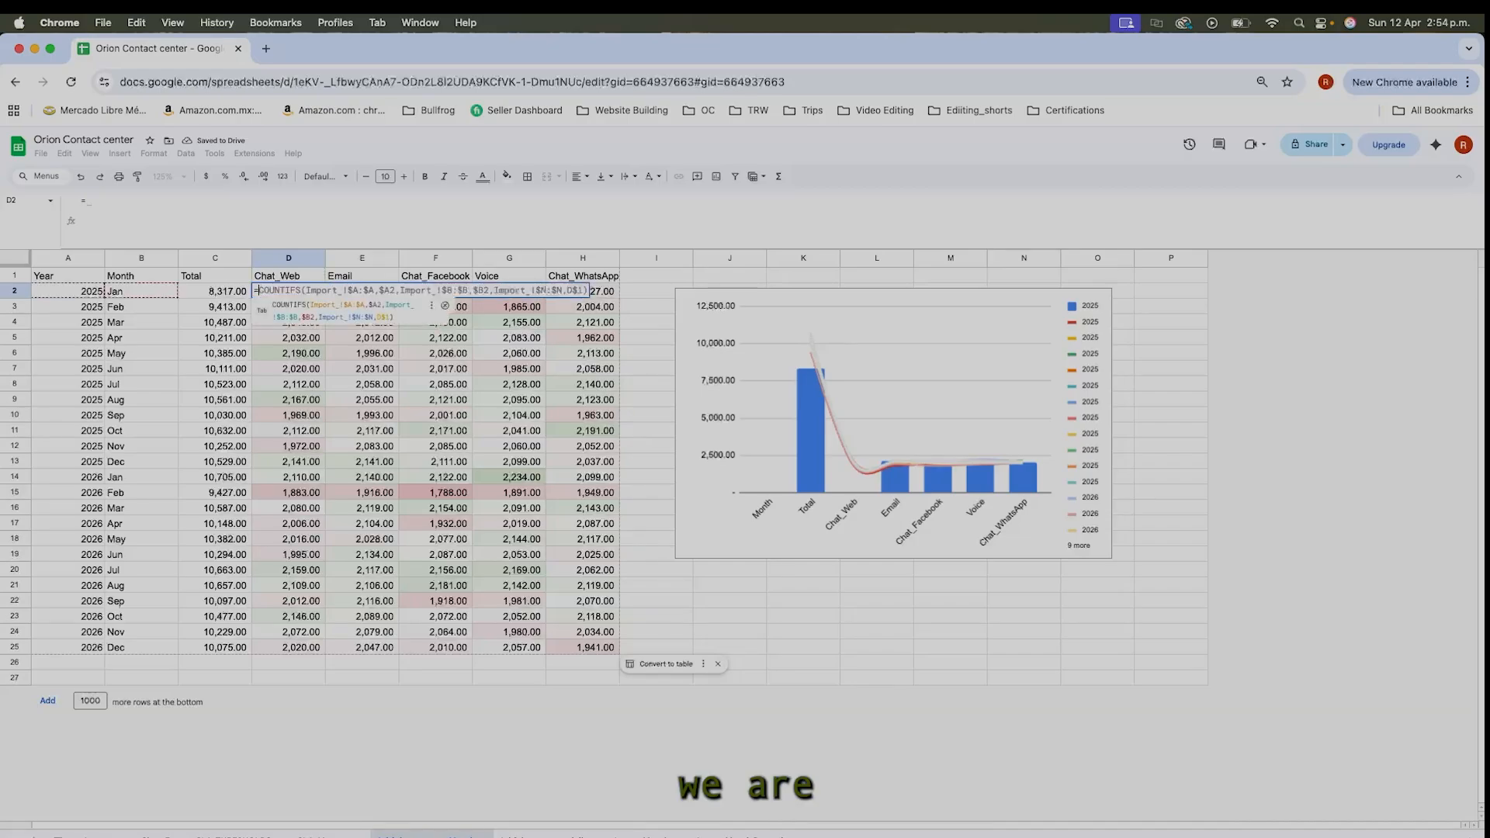
{"action": "type", "text": "countifs"}
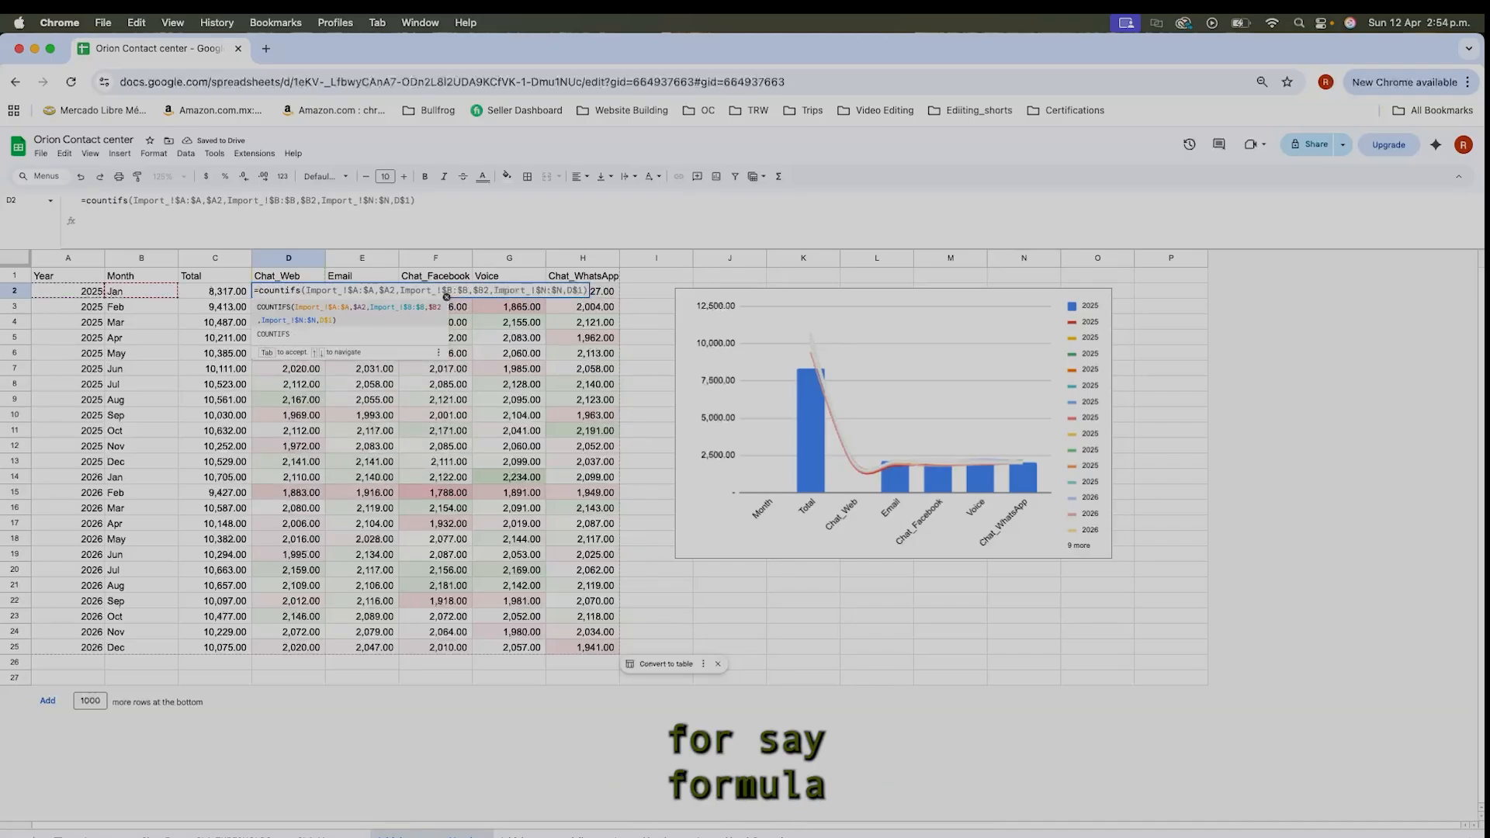
{"action": "type", "text": "("}
{"action": "key", "text": "Tab"}
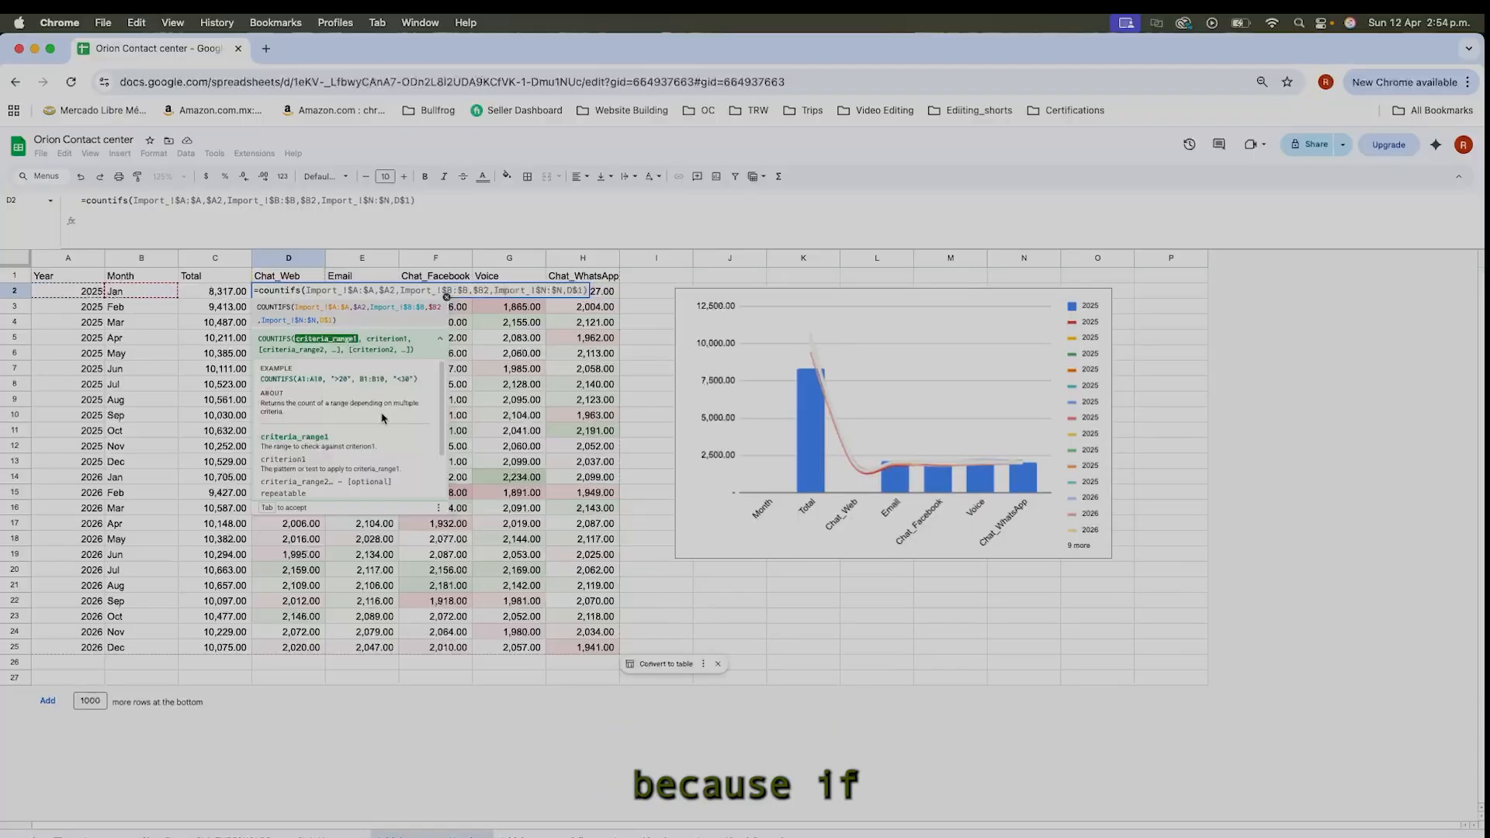
Switch the function in D2 to COUNTIF to examine its range and criterion arguments, and change it back to COUNTIFS.
{"action": "key", "text": "BackSpace"}
{"action": "key", "text": "BackSpace"}
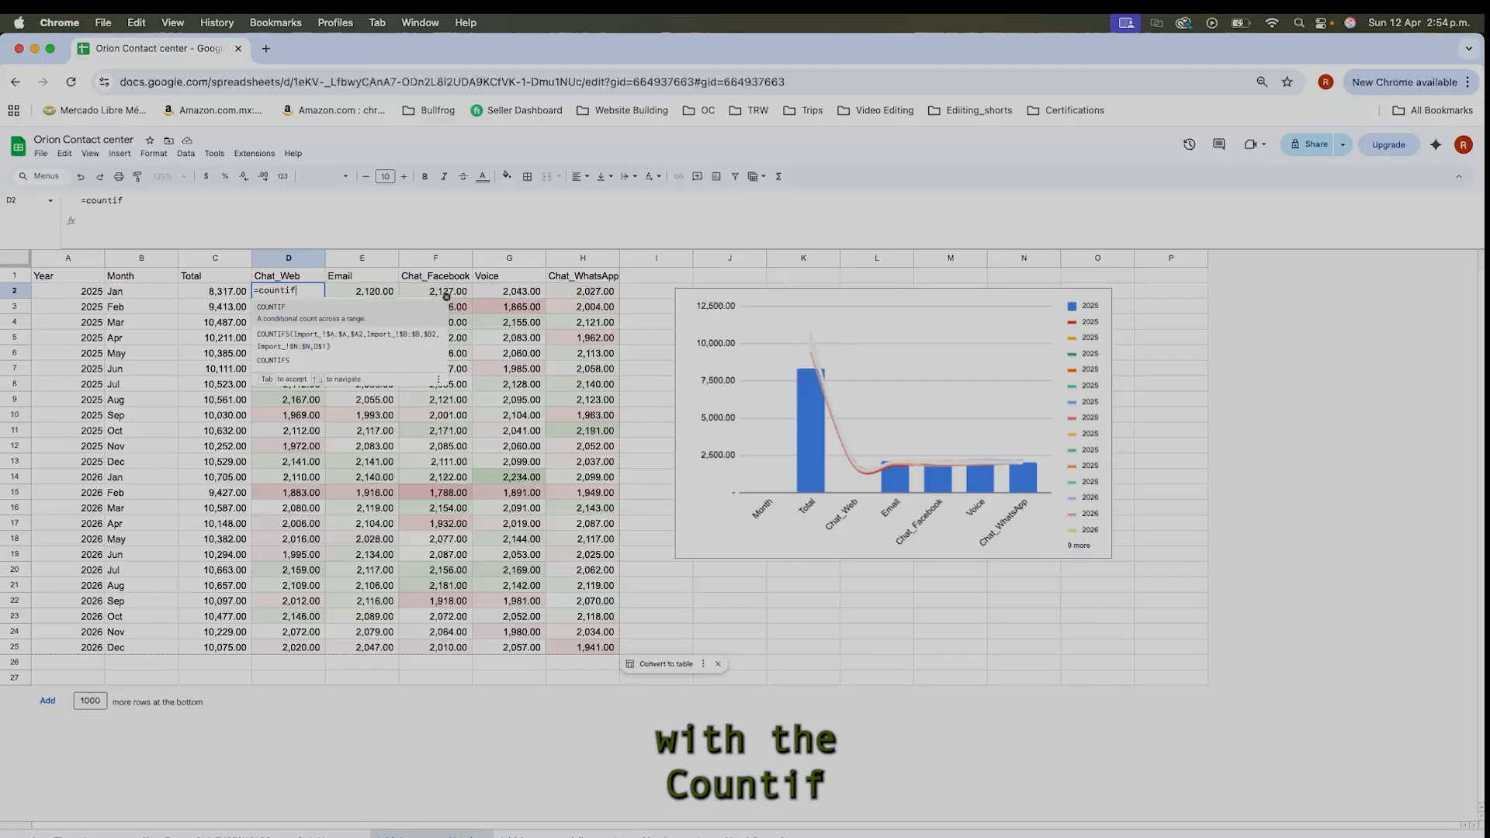
{"action": "key", "text": "Tab"}
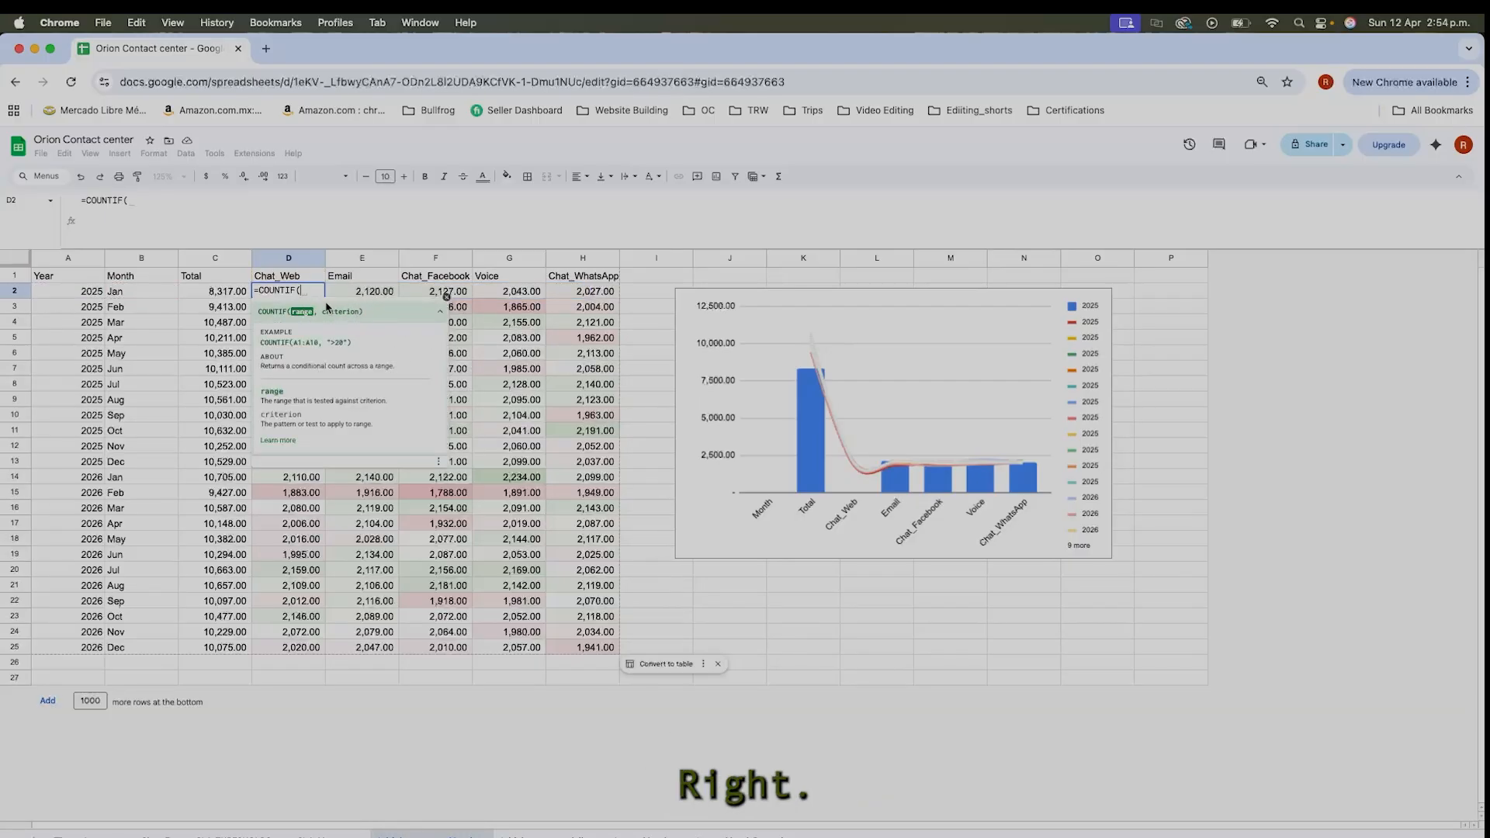
{"action": "key", "text": "BackSpace"}
{"action": "type", "text": "s"}
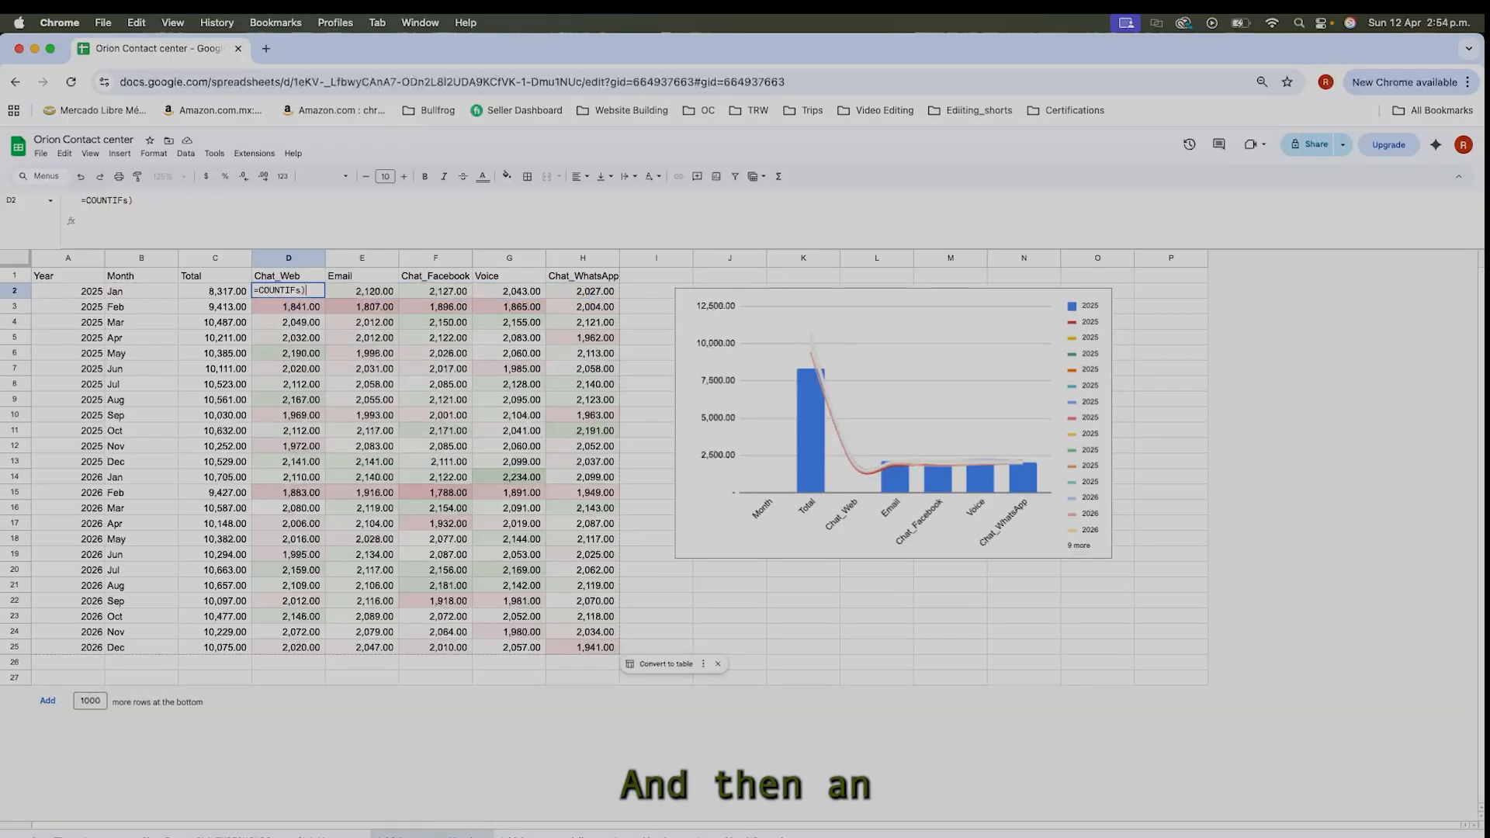
{"action": "type", "text": "("}
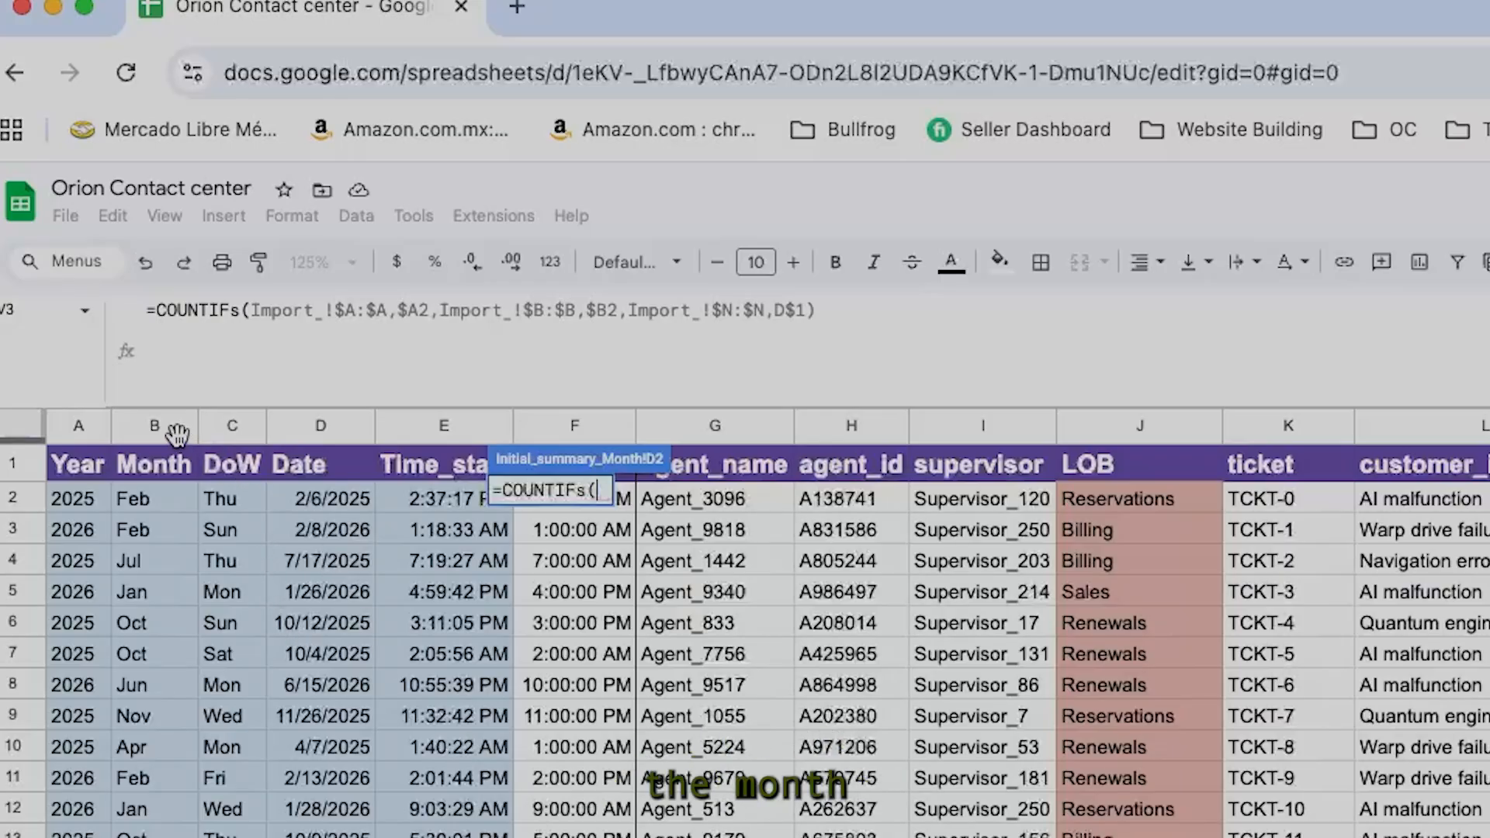
Add the month condition to the COUNTIFS formula: locked Month column Import_!$B:$B matched against $B2.
{"action": "left_click", "coordinate": [137, 424]}
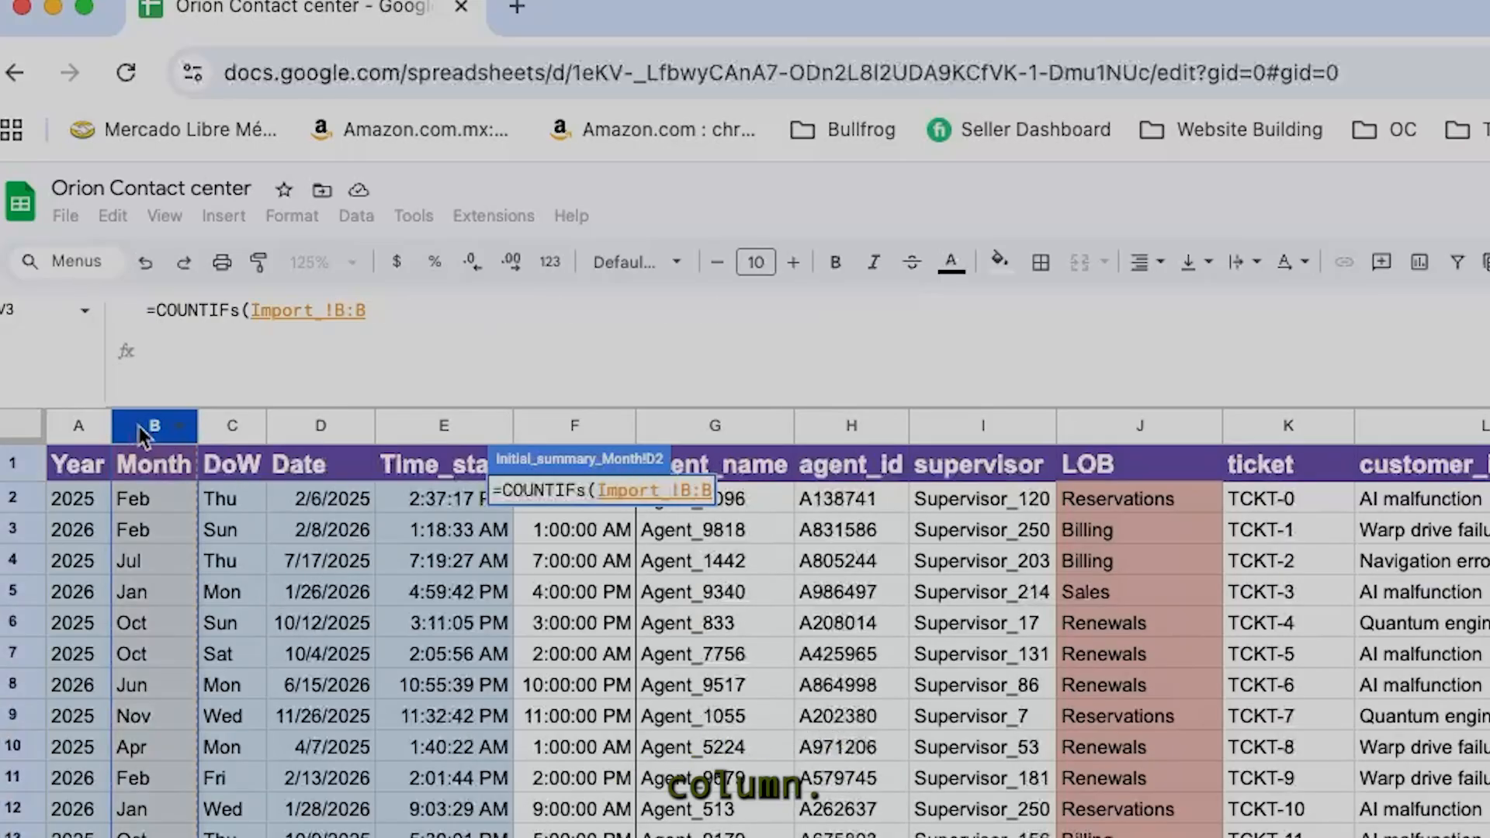
{"action": "key", "text": "F4"}
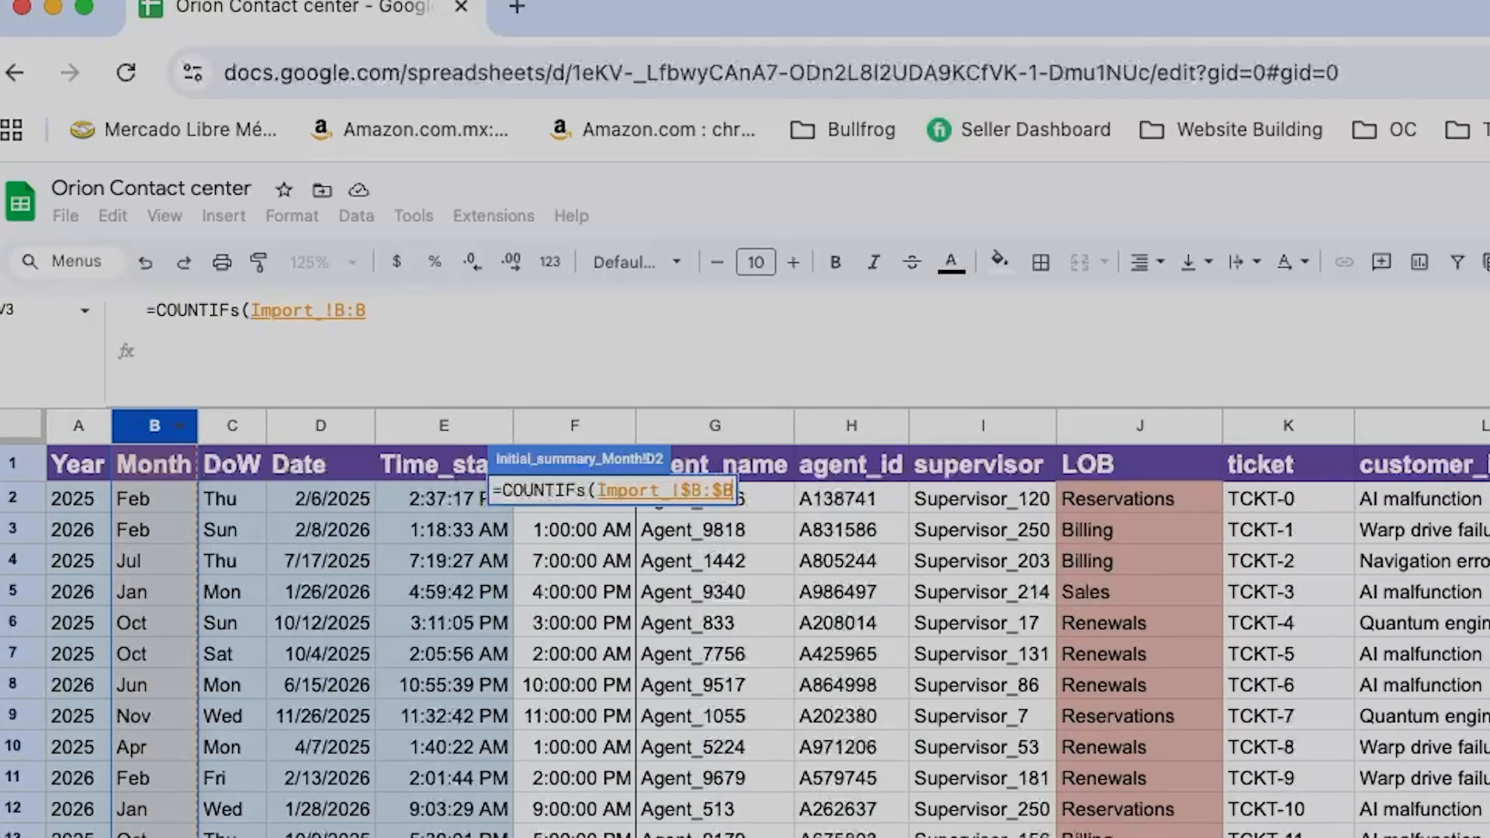
{"action": "type", "text": ","}
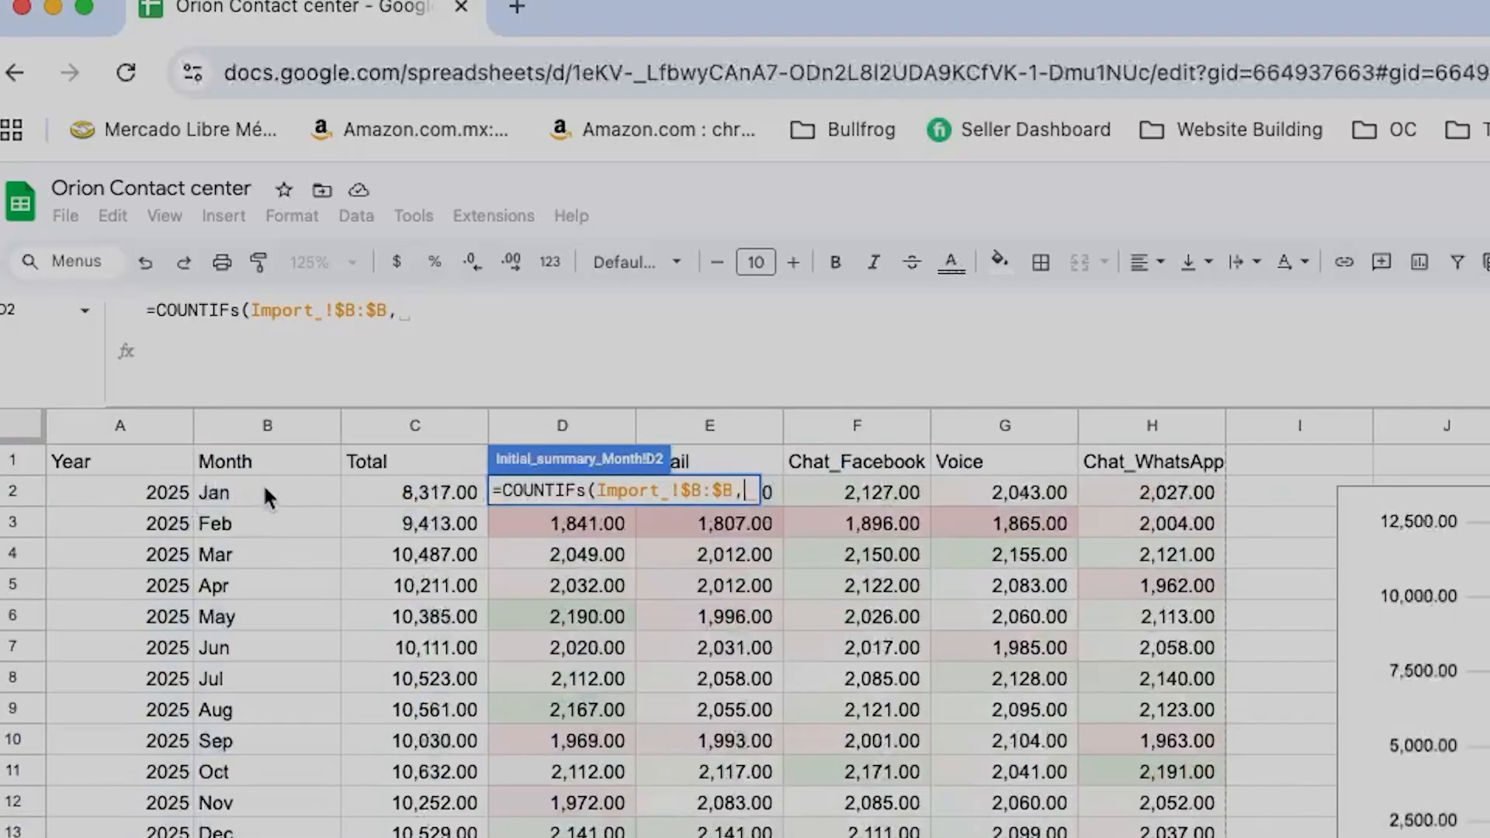
{"action": "left_click", "coordinate": [262, 494]}
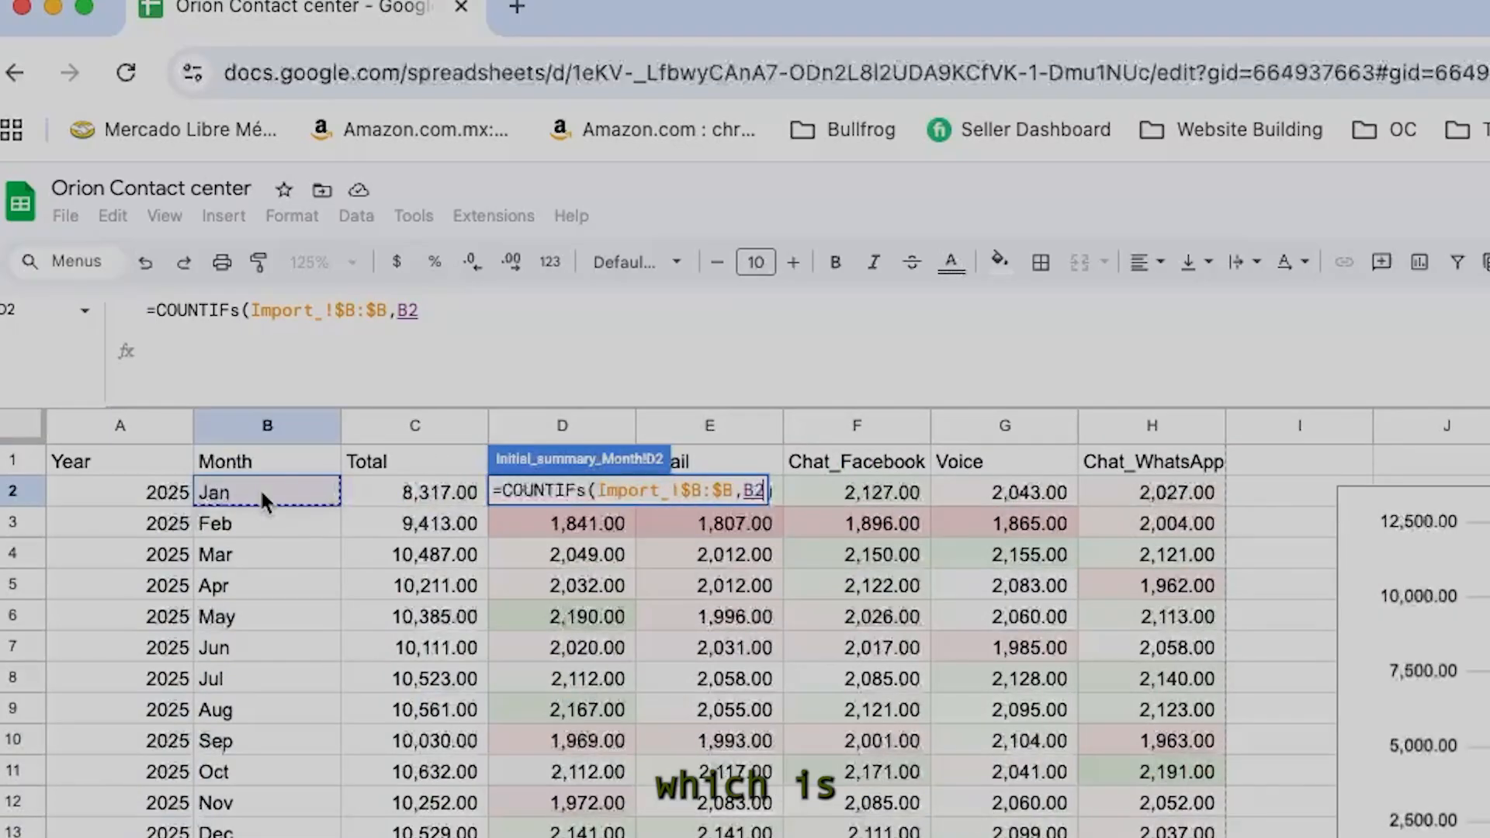
{"action": "key", "text": "F4"}
{"action": "key", "text": "F4"}
{"action": "key", "text": "F4"}
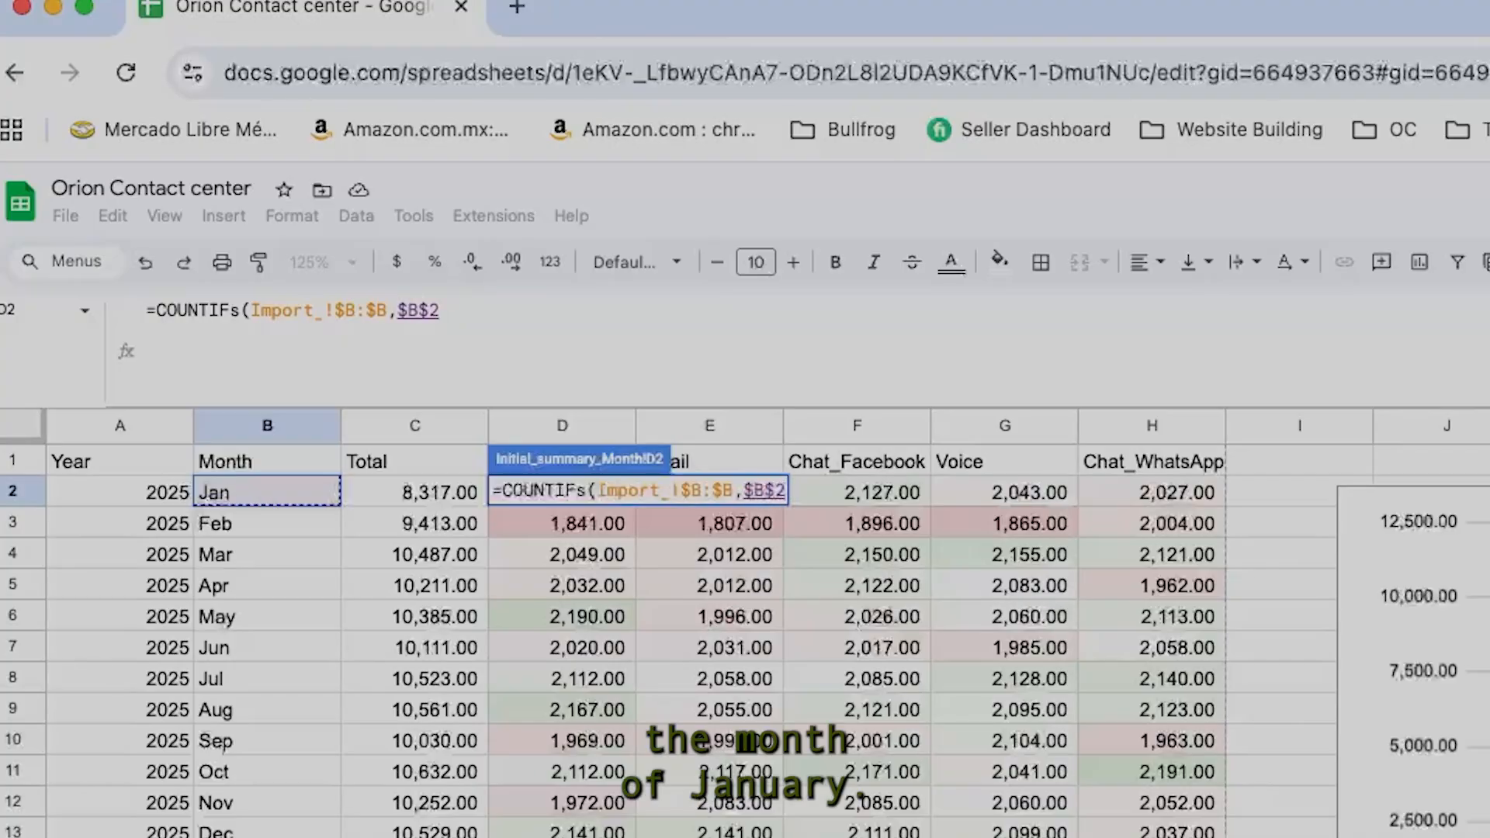
{"action": "type", "text": ","}
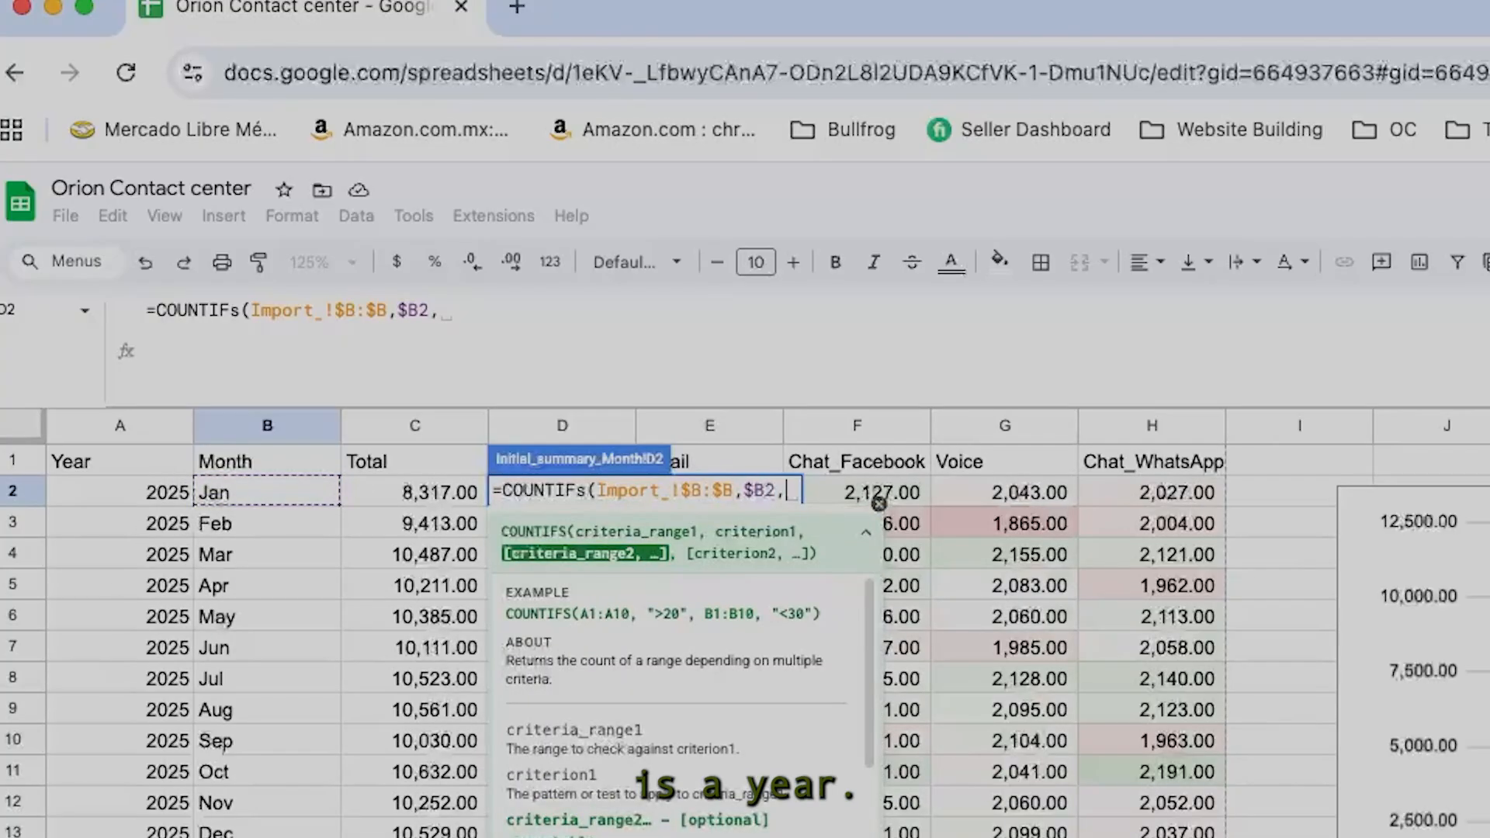
Add the year condition to the COUNTIFS formula: locked Year column Import_!$A:$A matched against $A2.
{"action": "left_click", "coordinate": [147, 837]}
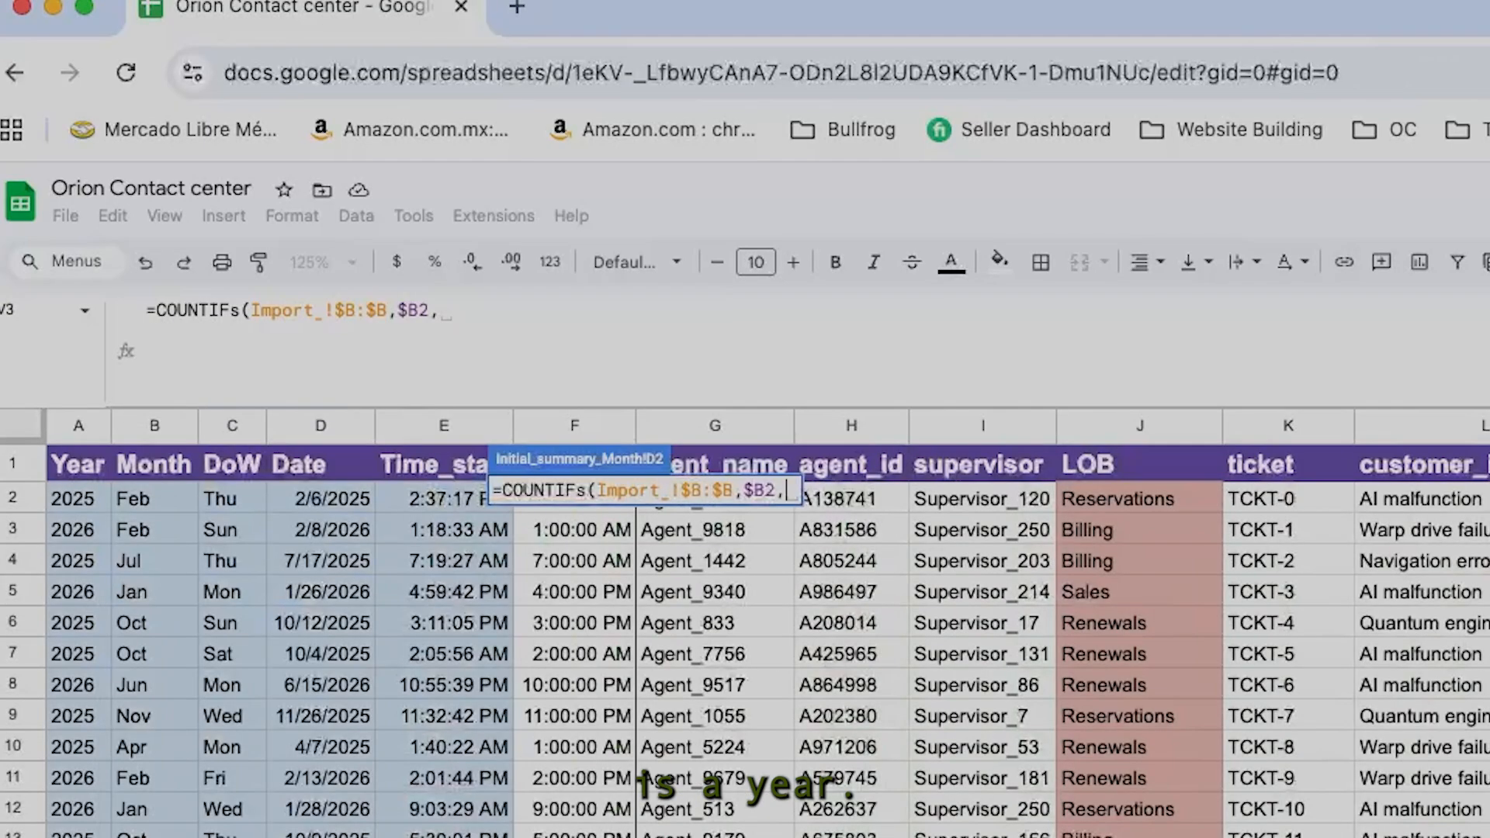
{"action": "left_click", "coordinate": [80, 429]}
{"action": "key", "text": "F4"}
{"action": "type", "text": ","}
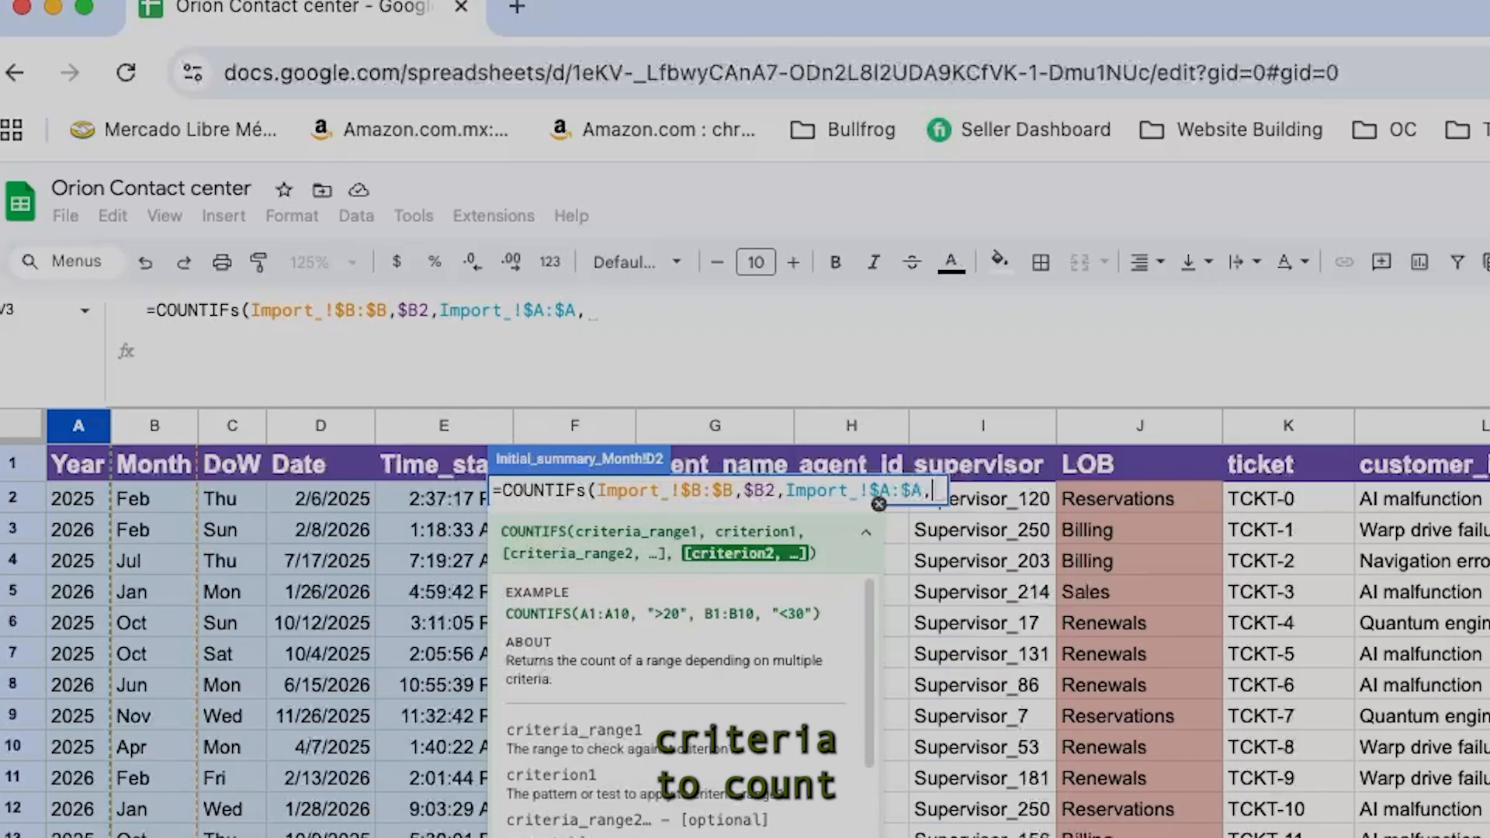
{"action": "left_click", "coordinate": [621, 837]}
{"action": "left_click", "coordinate": [153, 495]}
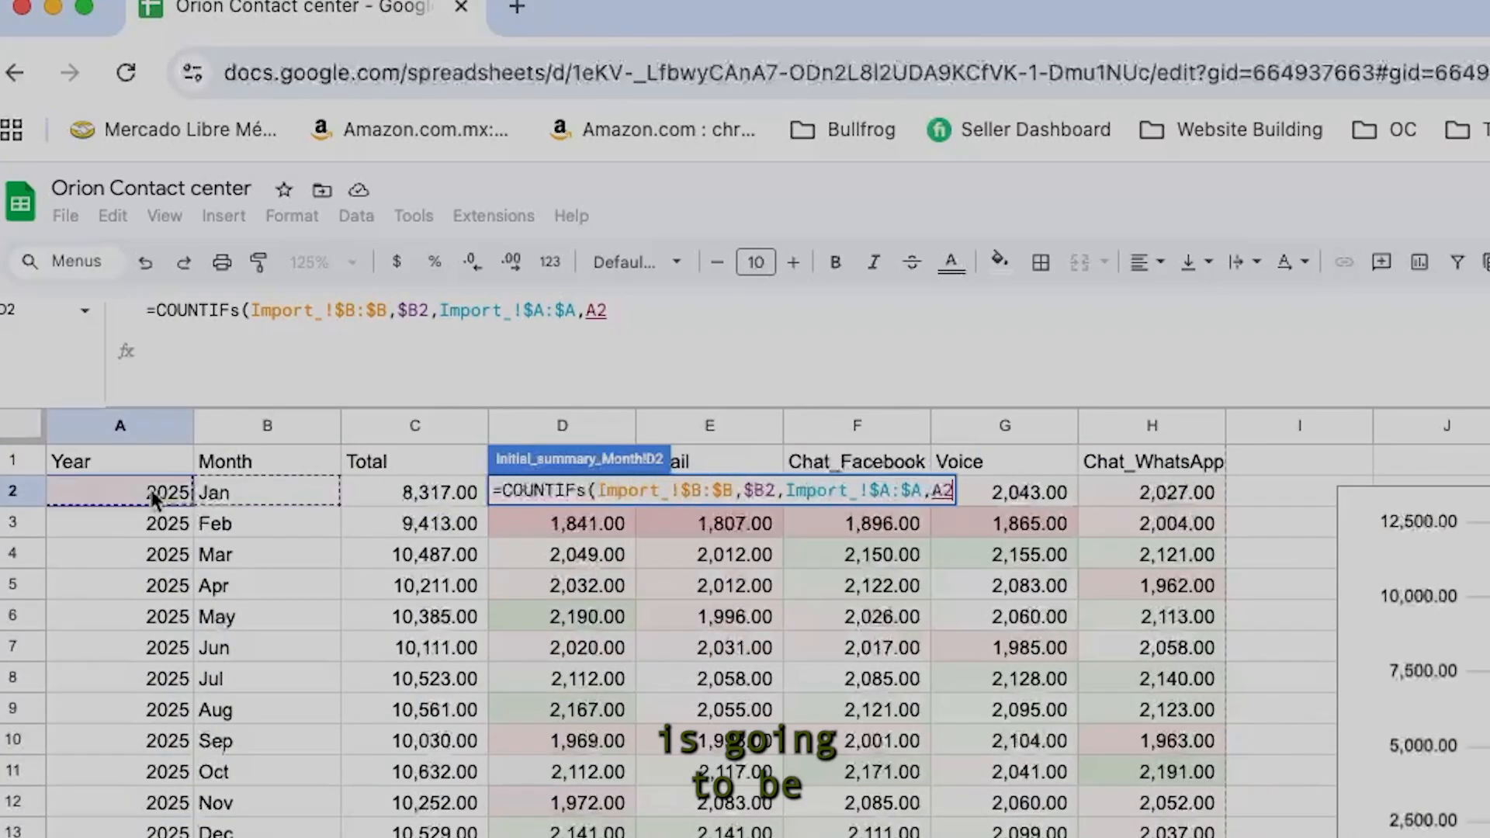
{"action": "key", "text": "F4"}
{"action": "key", "text": "F4"}
{"action": "key", "text": "F4"}
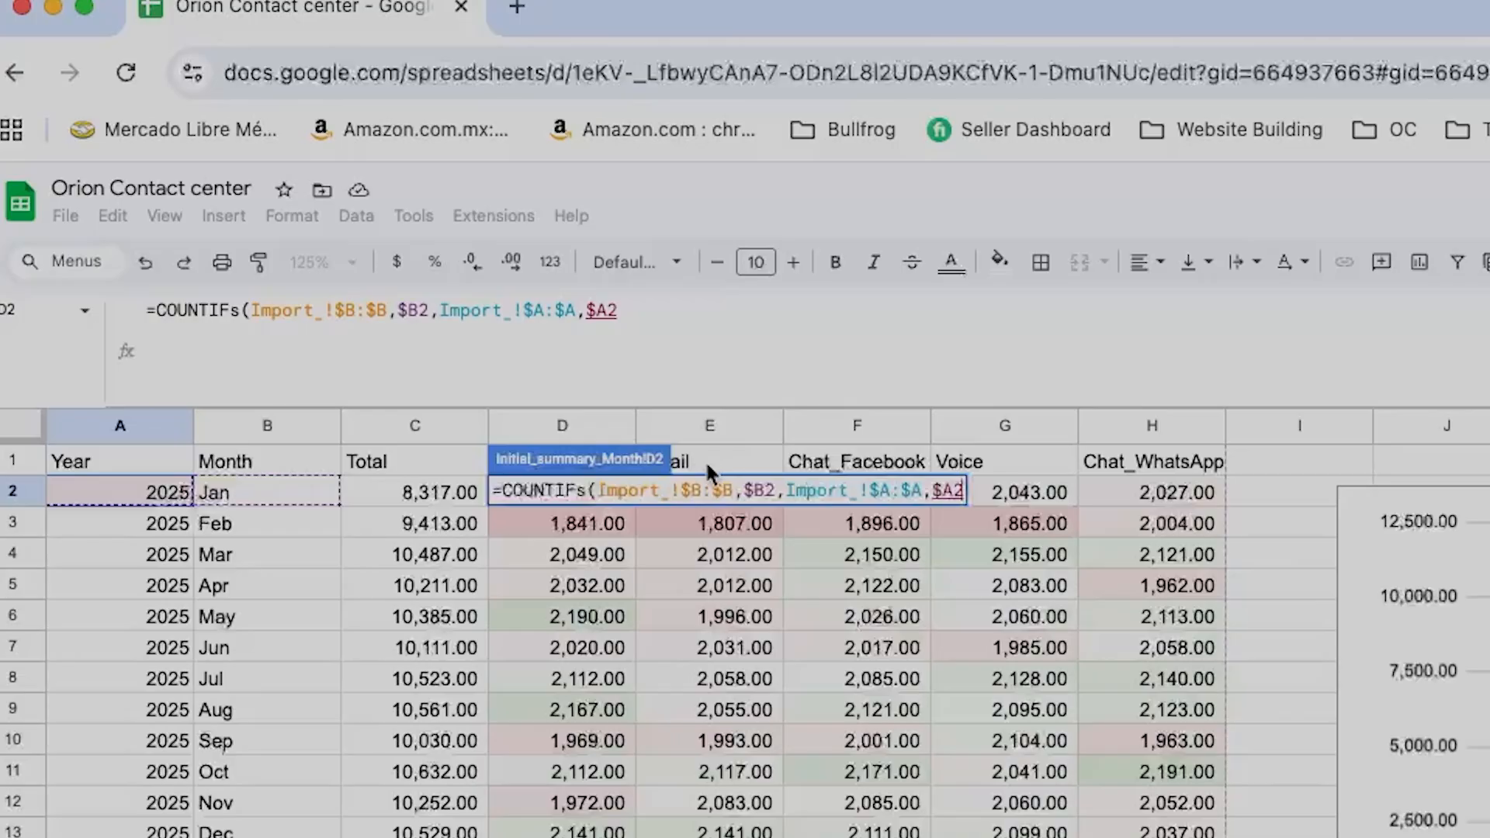
Add the import sheet's locked channel column, Import_!$N:$N, as the third criteria range of the formula.
{"action": "left_click", "coordinate": [693, 325]}
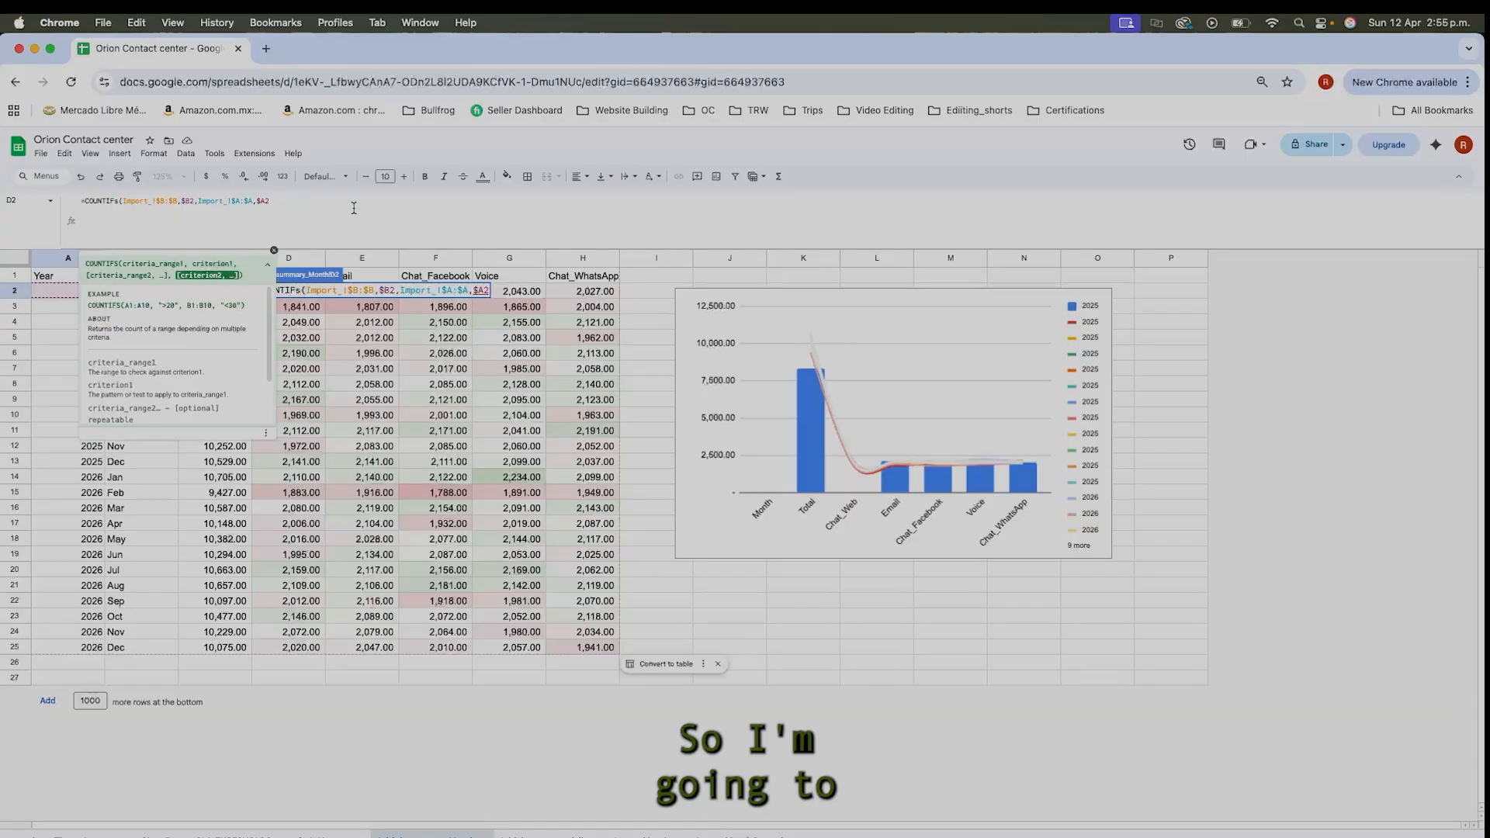
{"action": "type", "text": ","}
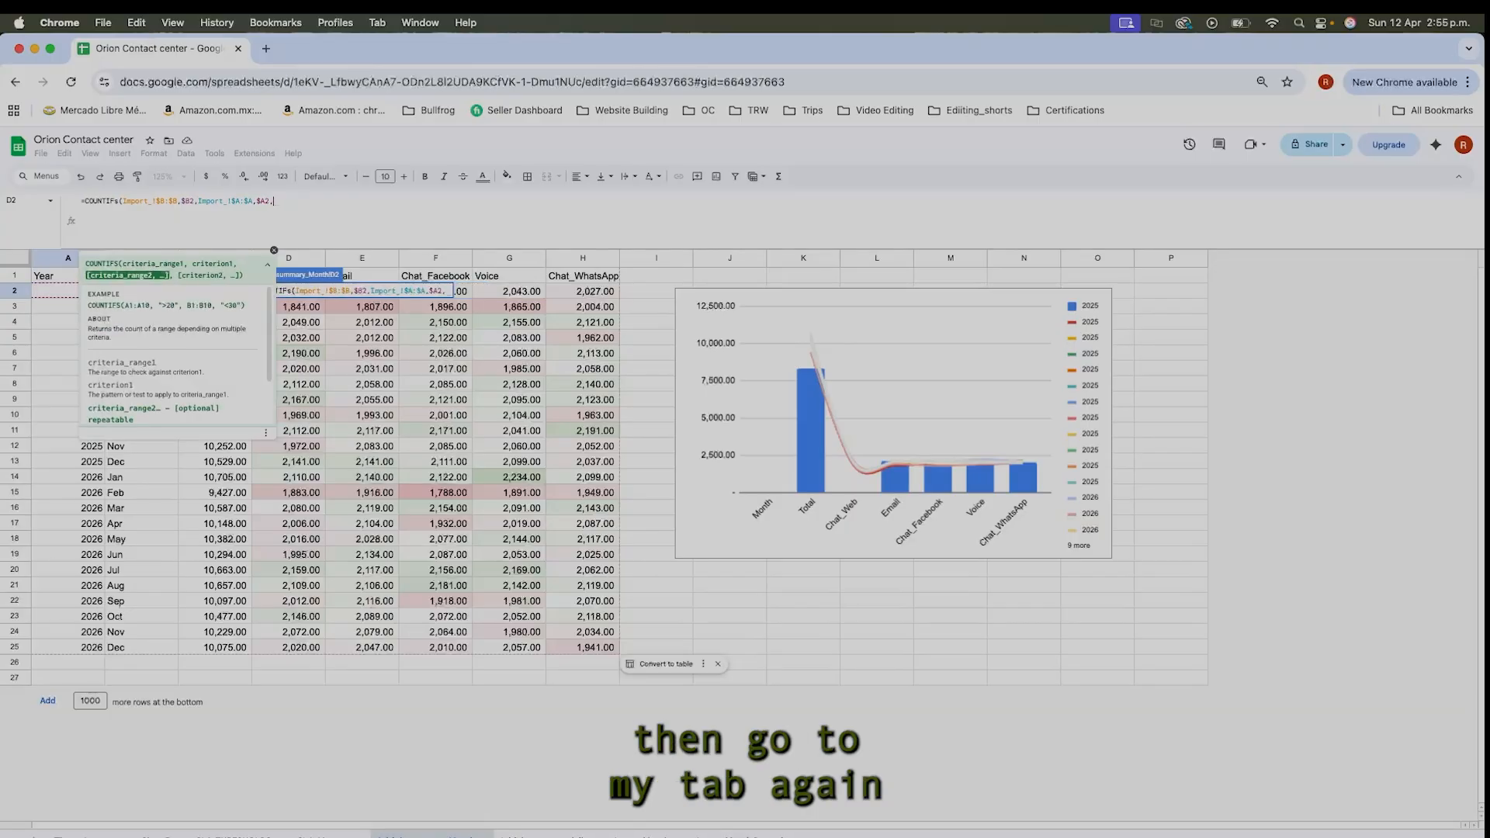
{"action": "left_click", "coordinate": [106, 835]}
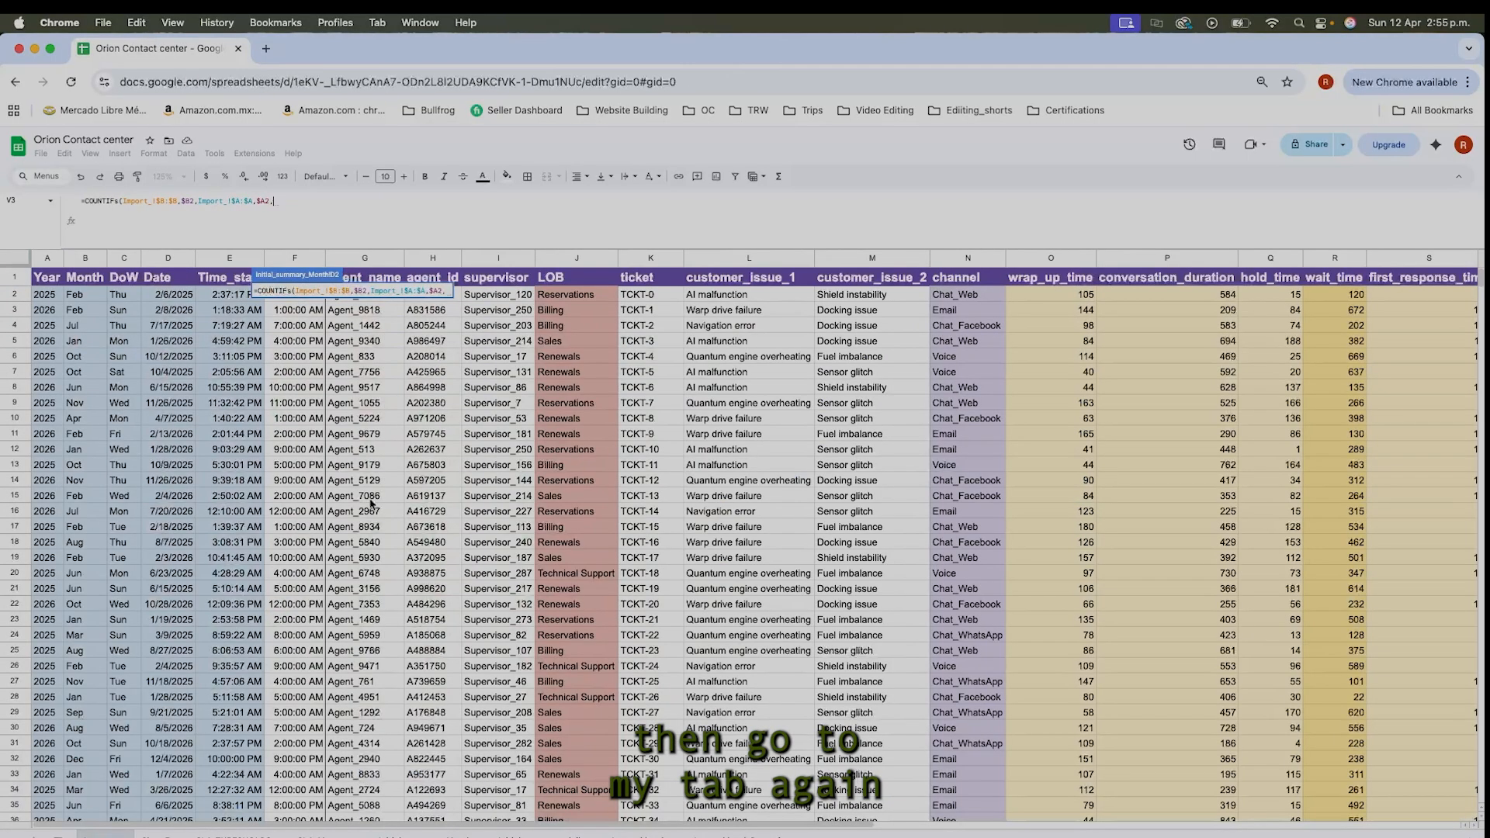
{"action": "scroll", "coordinate": [371, 505], "scroll_direction": "right", "scroll_amount": 5}
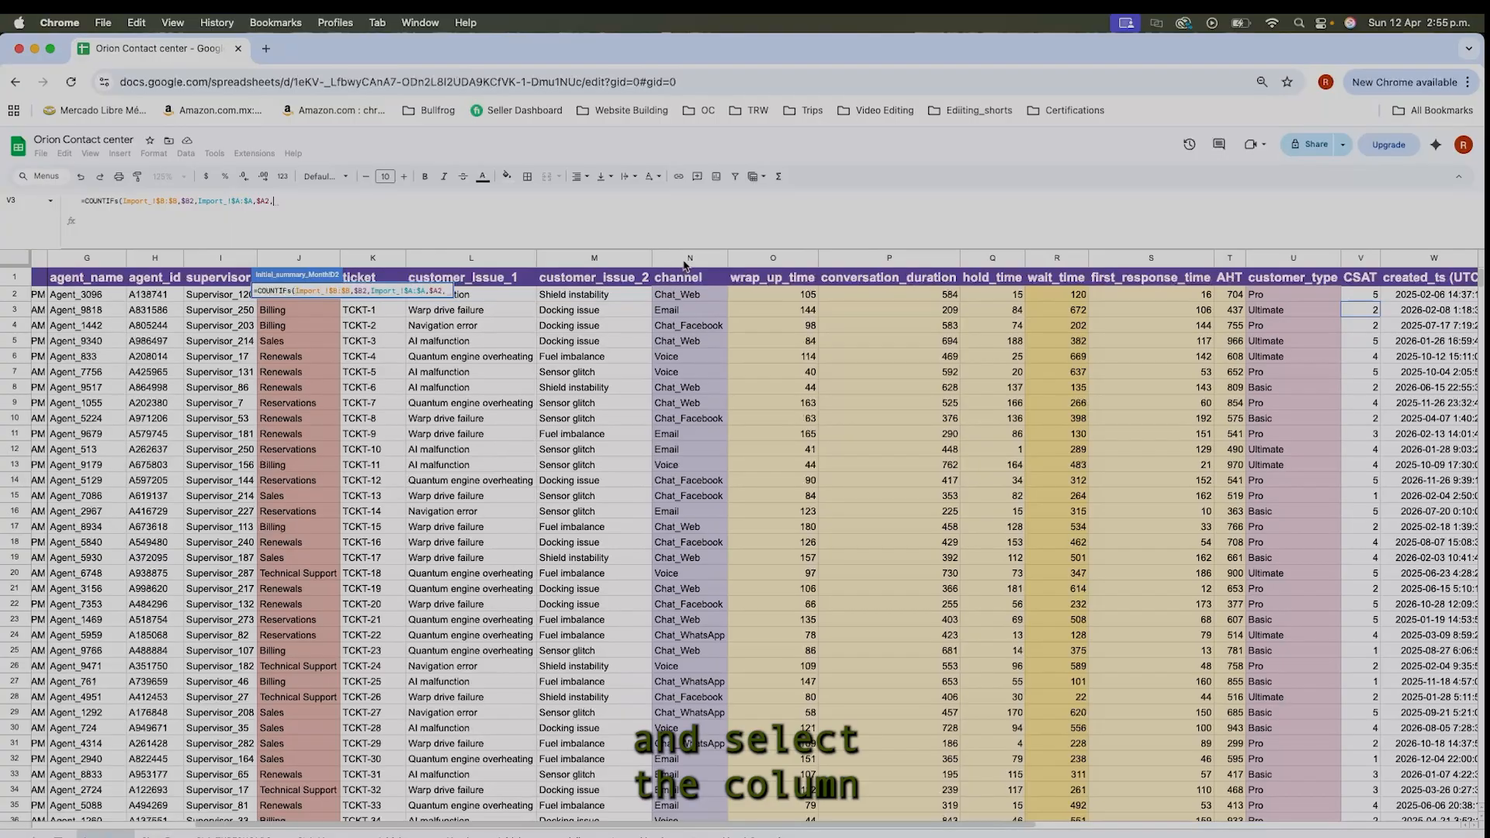
{"action": "left_click", "coordinate": [687, 260]}
{"action": "key", "text": "F4"}
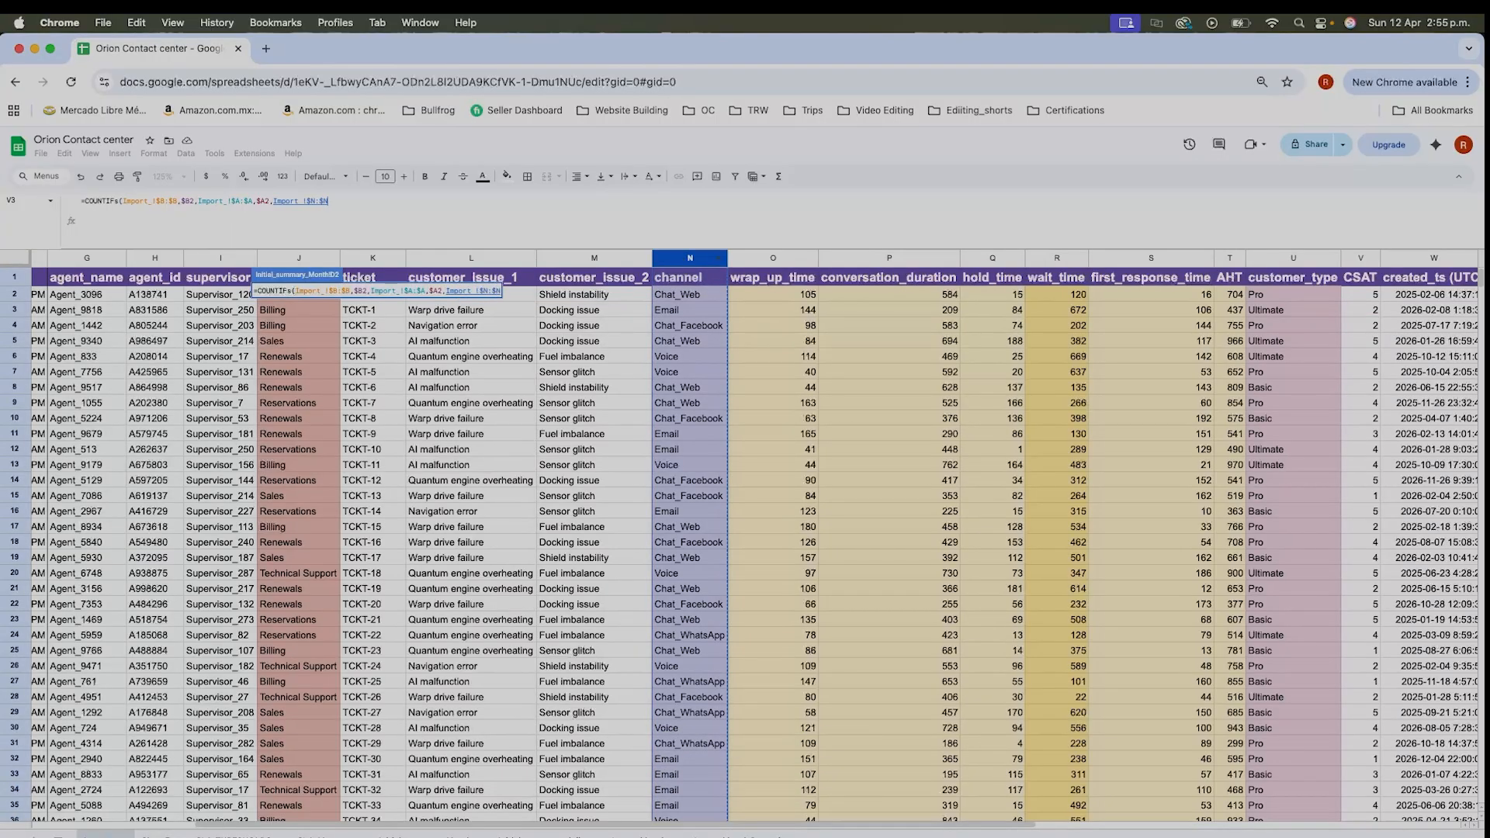
{"action": "type", "text": ","}
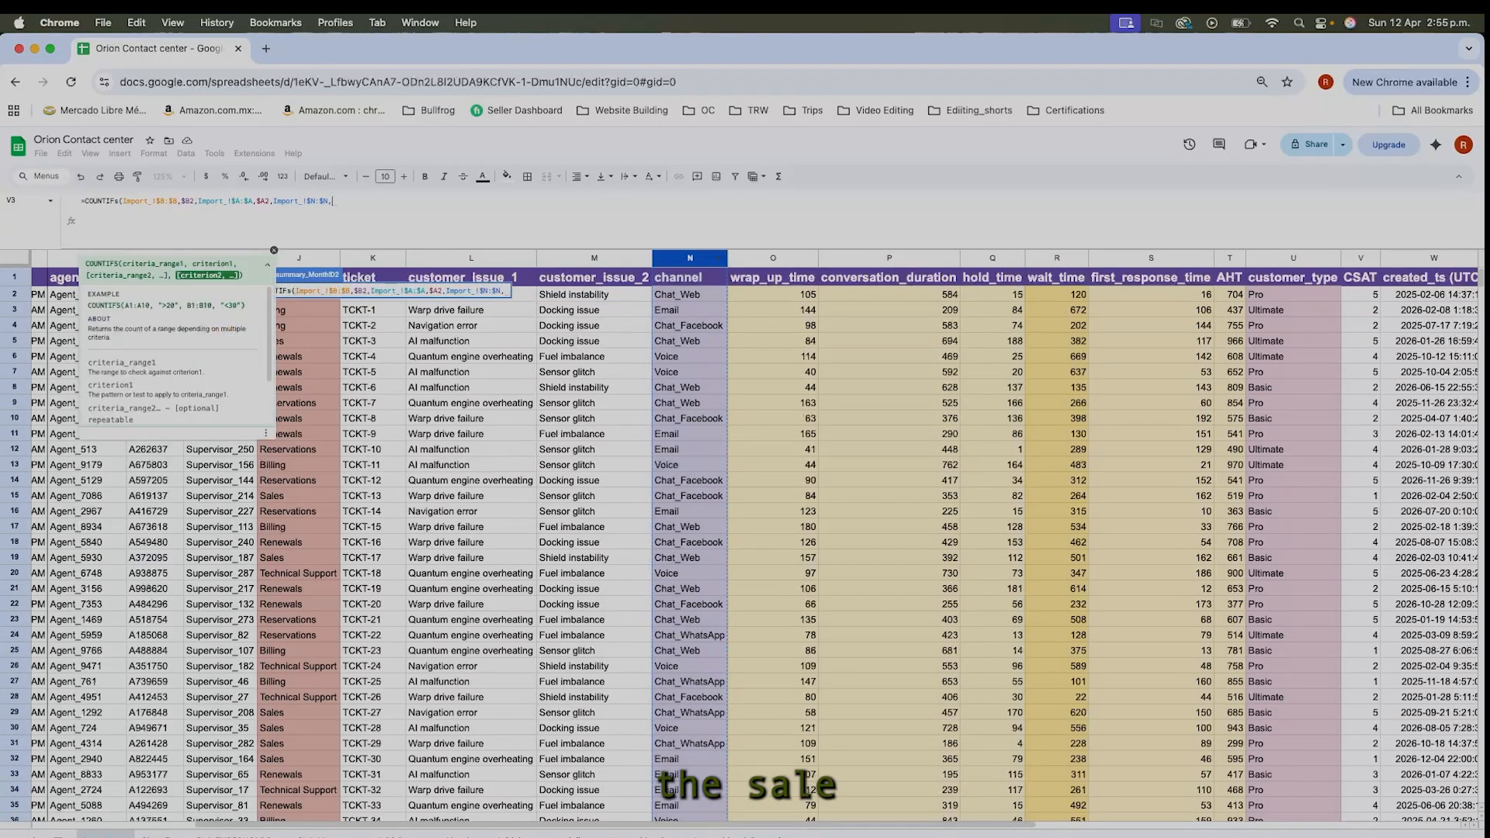
Set the third criterion to the Chat_Web header with its row locked, D$1, and commit the COUNTIFS formula in D2.
{"action": "left_click", "coordinate": [167, 832]}
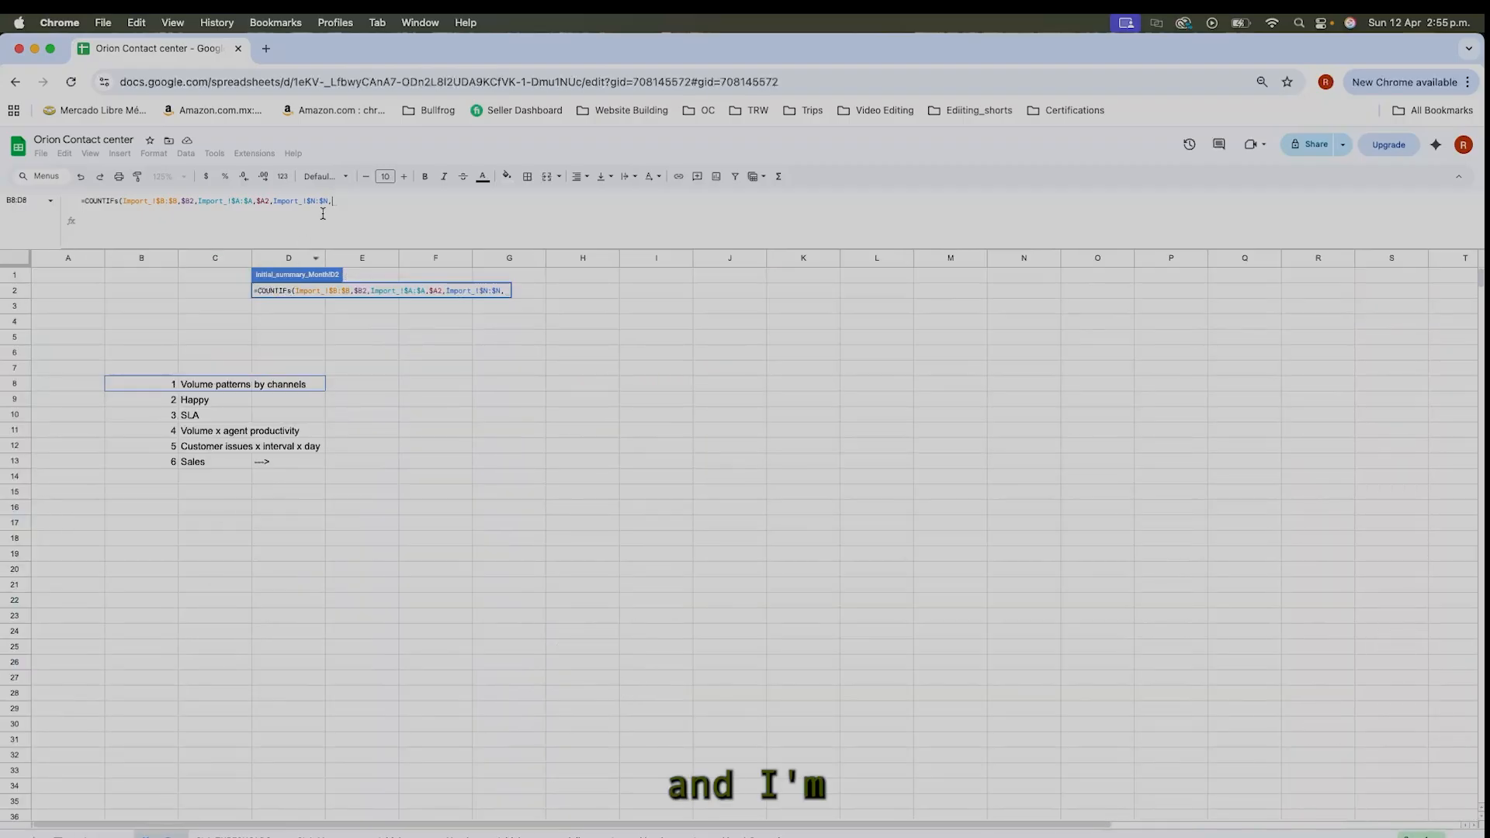
{"action": "left_click", "coordinate": [438, 833]}
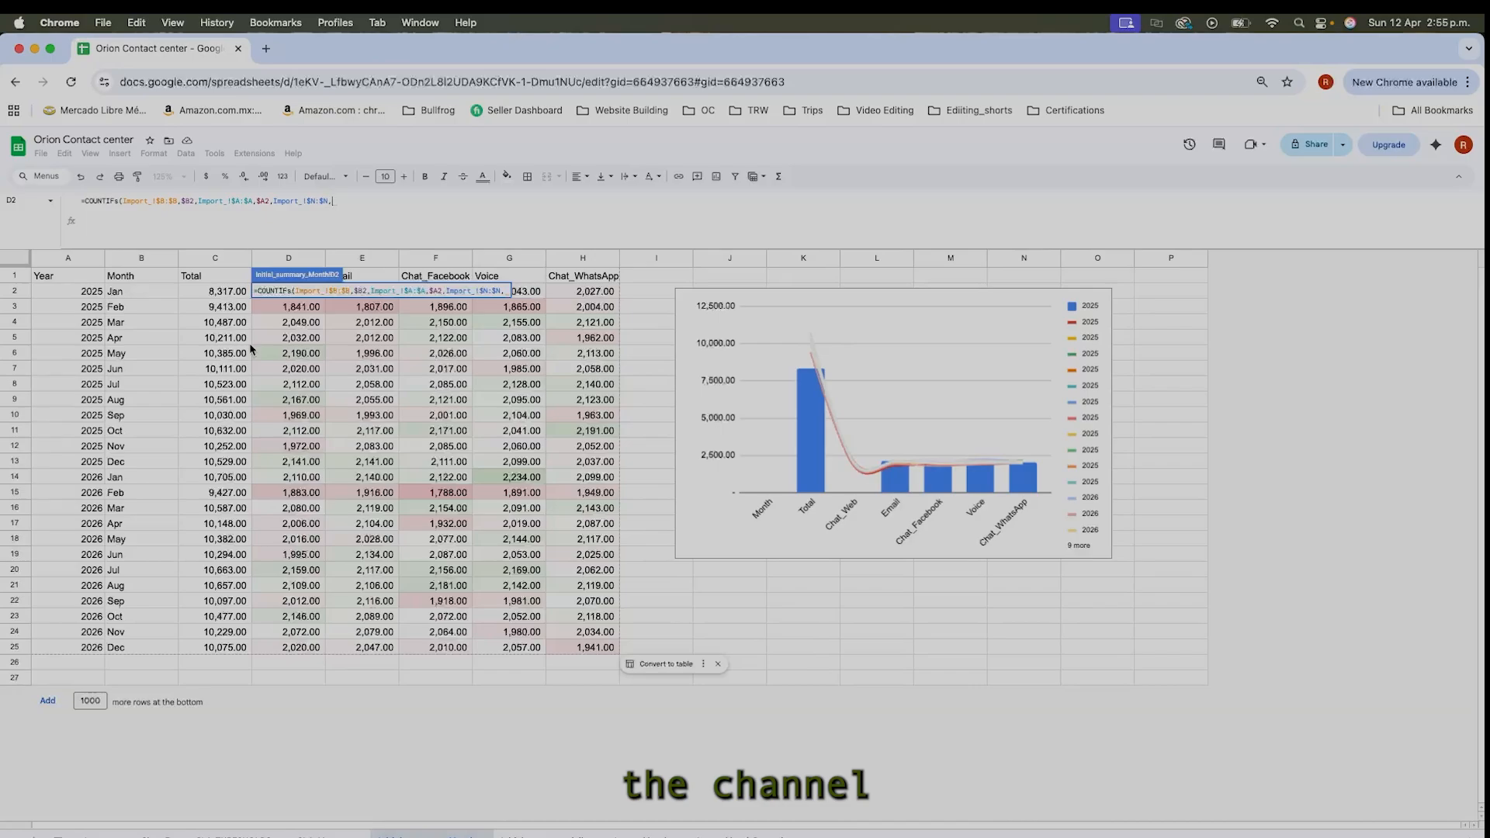
{"action": "left_click", "coordinate": [249, 281]}
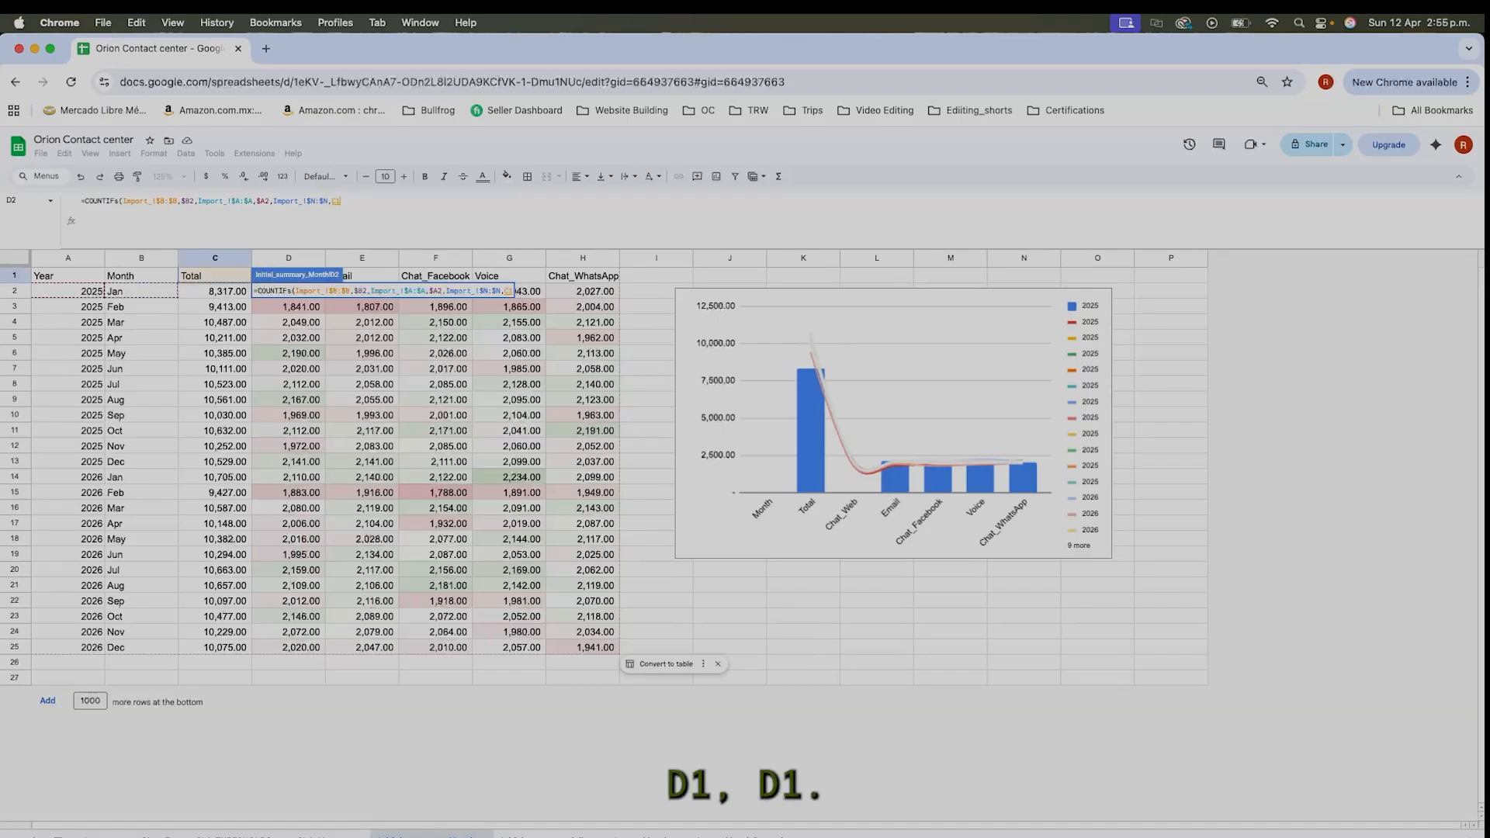
{"action": "key", "text": "BackSpace"}
{"action": "key", "text": "BackSpace"}
{"action": "type", "text": "d"}
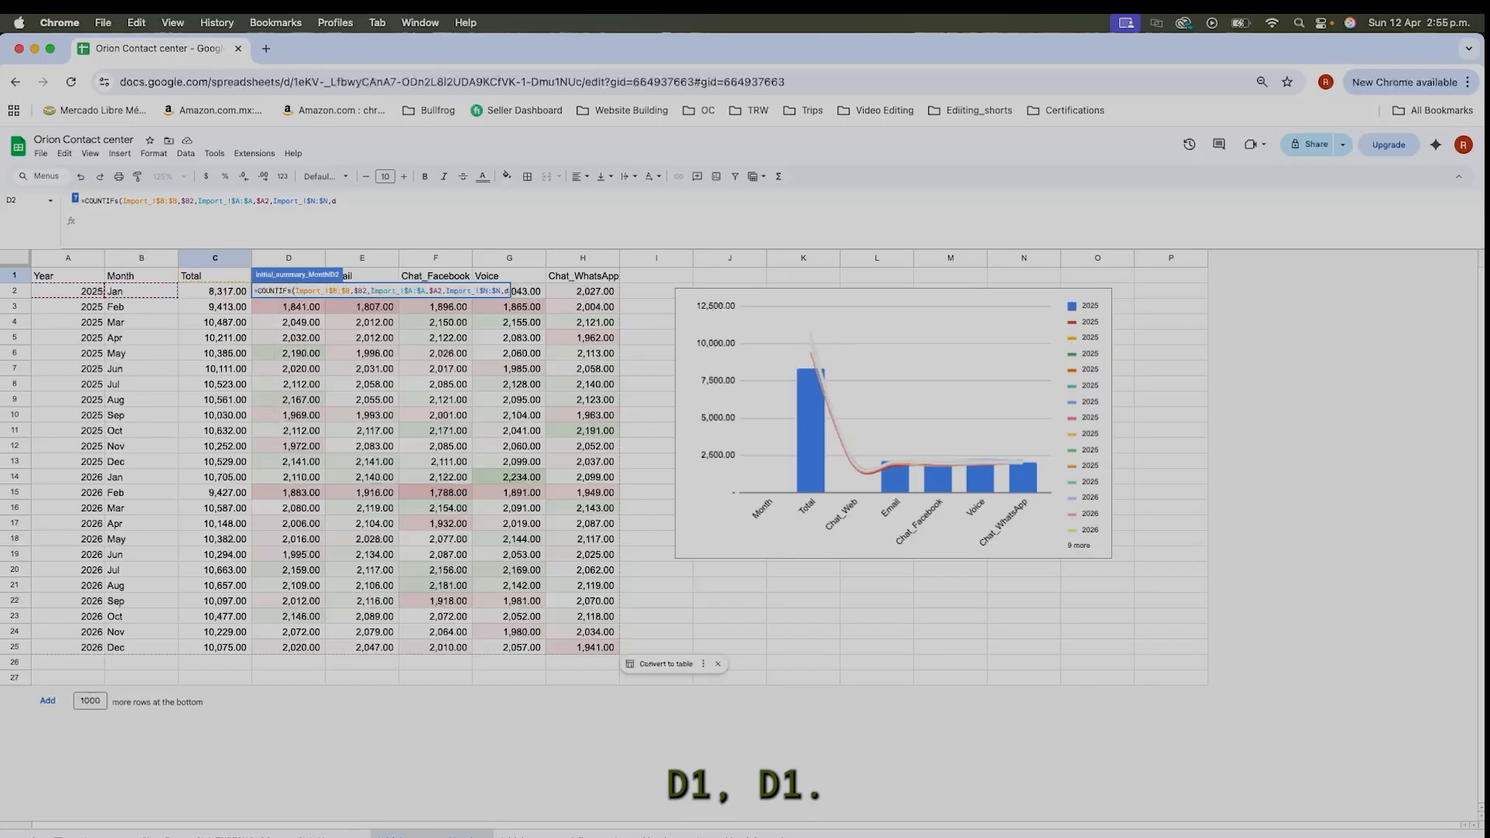
{"action": "type", "text": "1"}
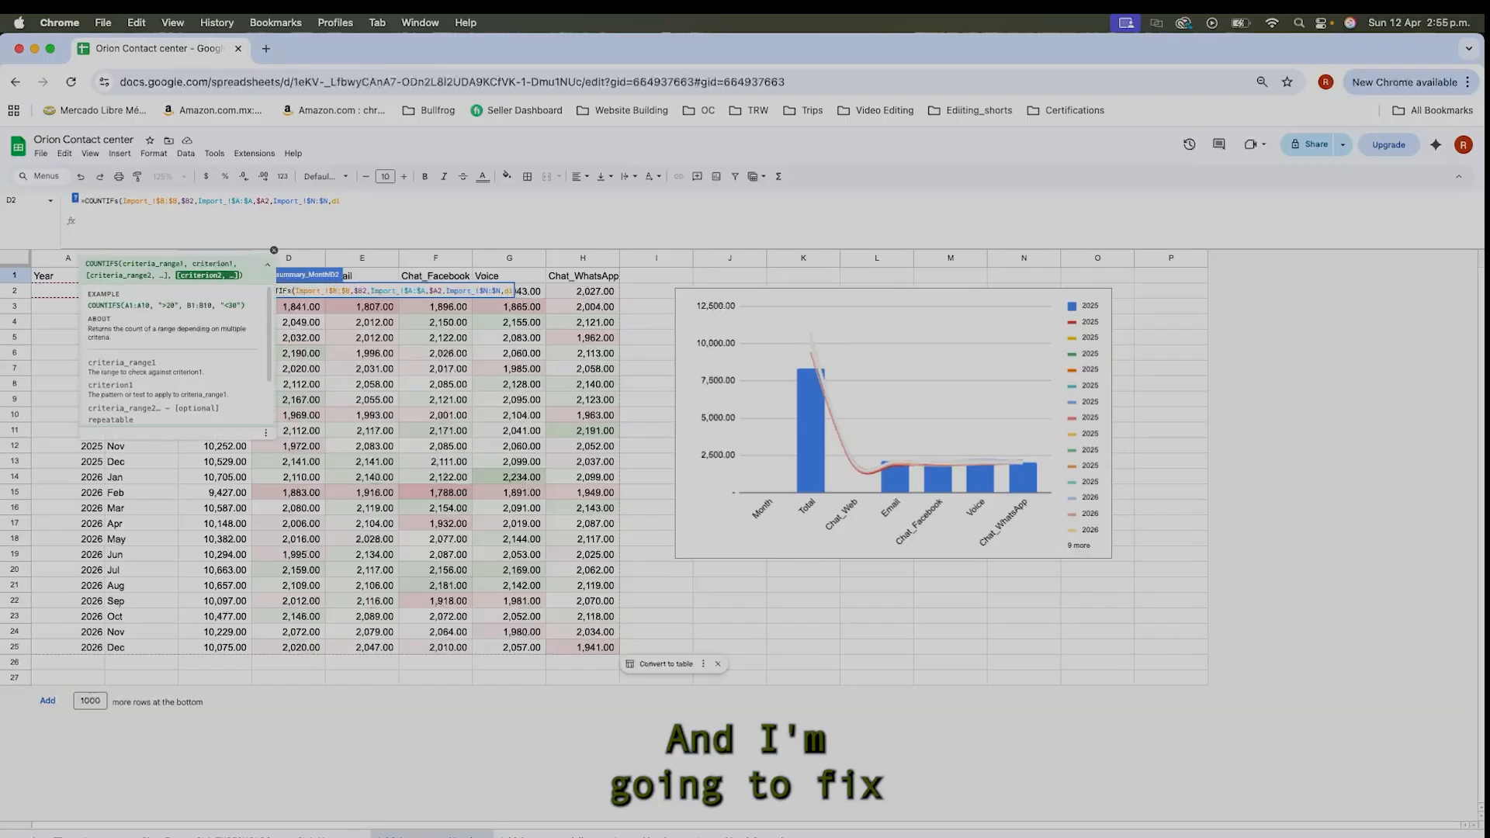
{"action": "key", "text": "F4"}
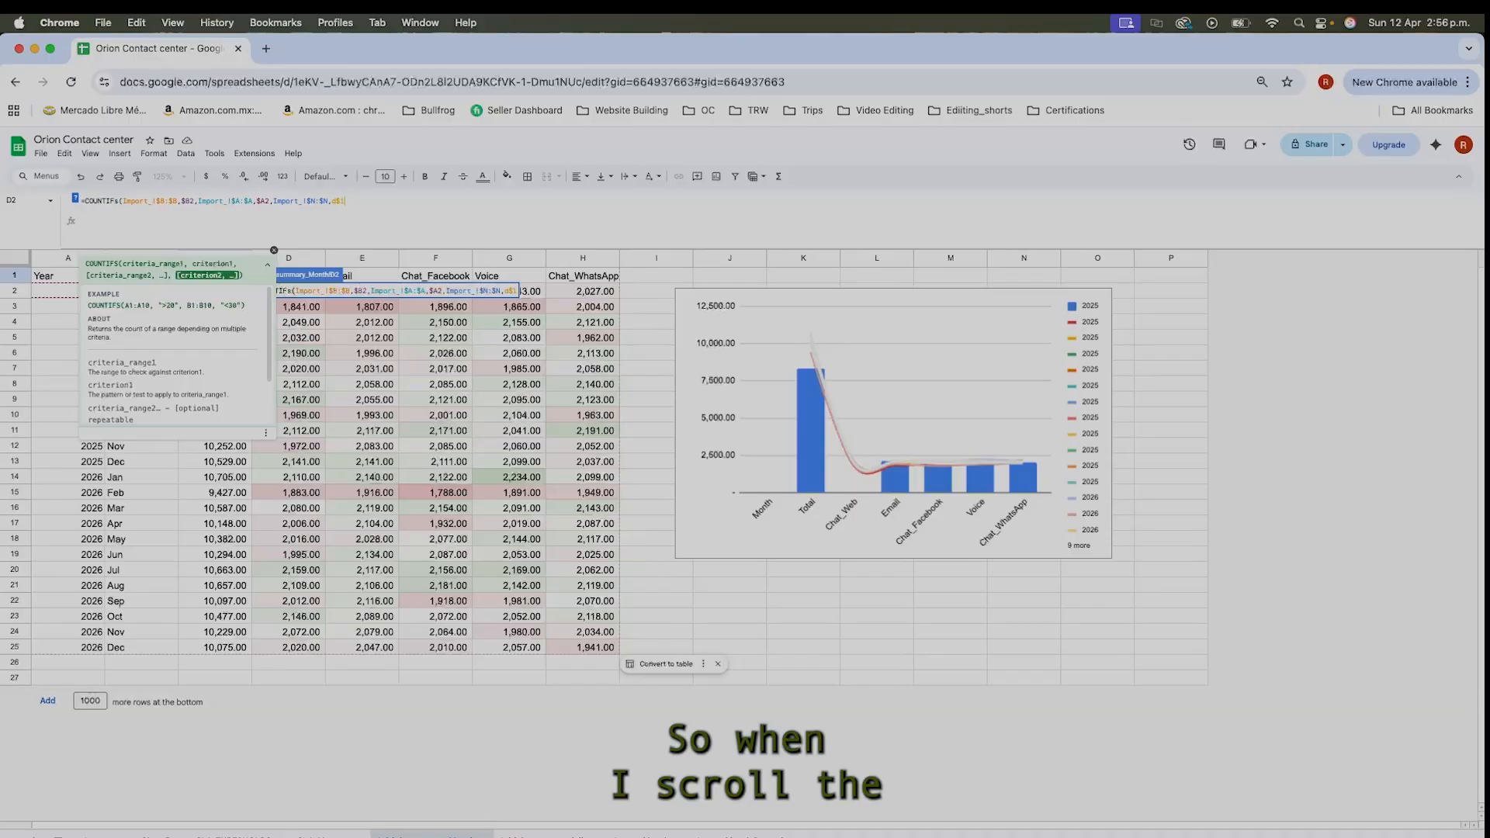
{"action": "key", "text": "Return"}
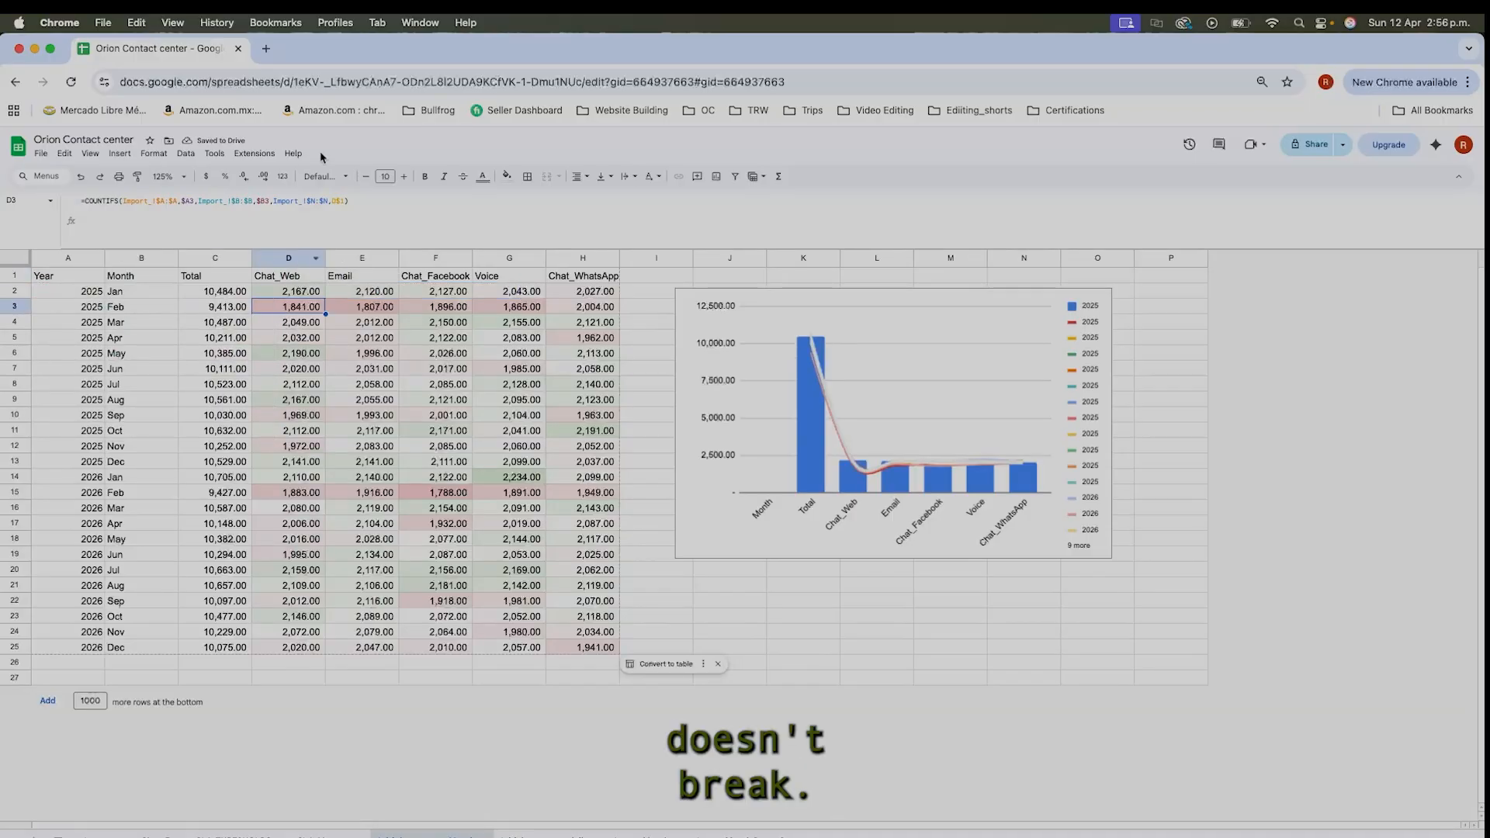
Fill the COUNTIFS formula from D2 across to H2, and inspect the cell references in H2.
{"action": "left_click", "coordinate": [319, 293]}
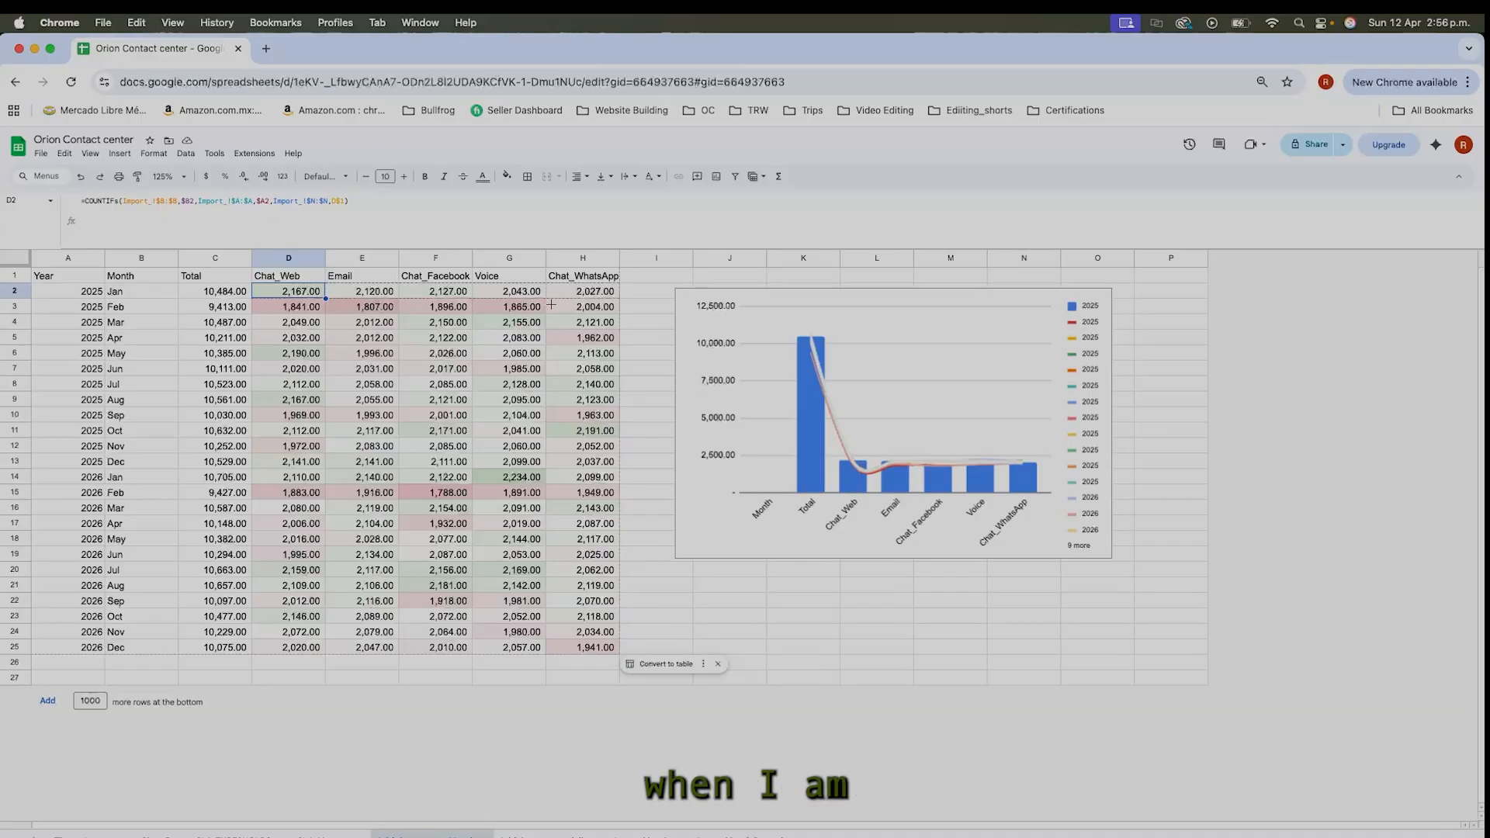
{"action": "key", "text": "super+shift+Right"}
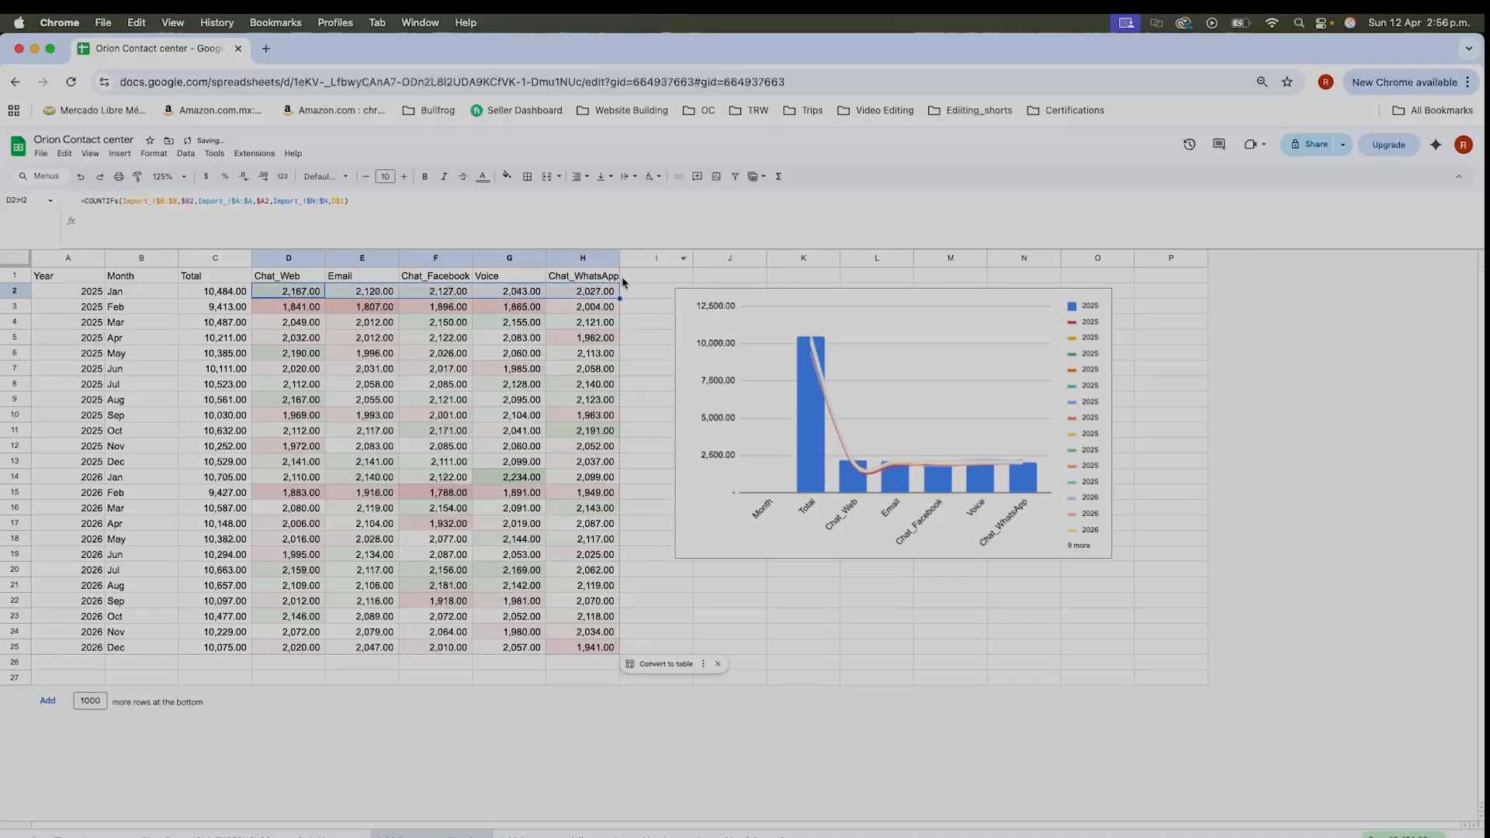
{"action": "double_click", "coordinate": [604, 292]}
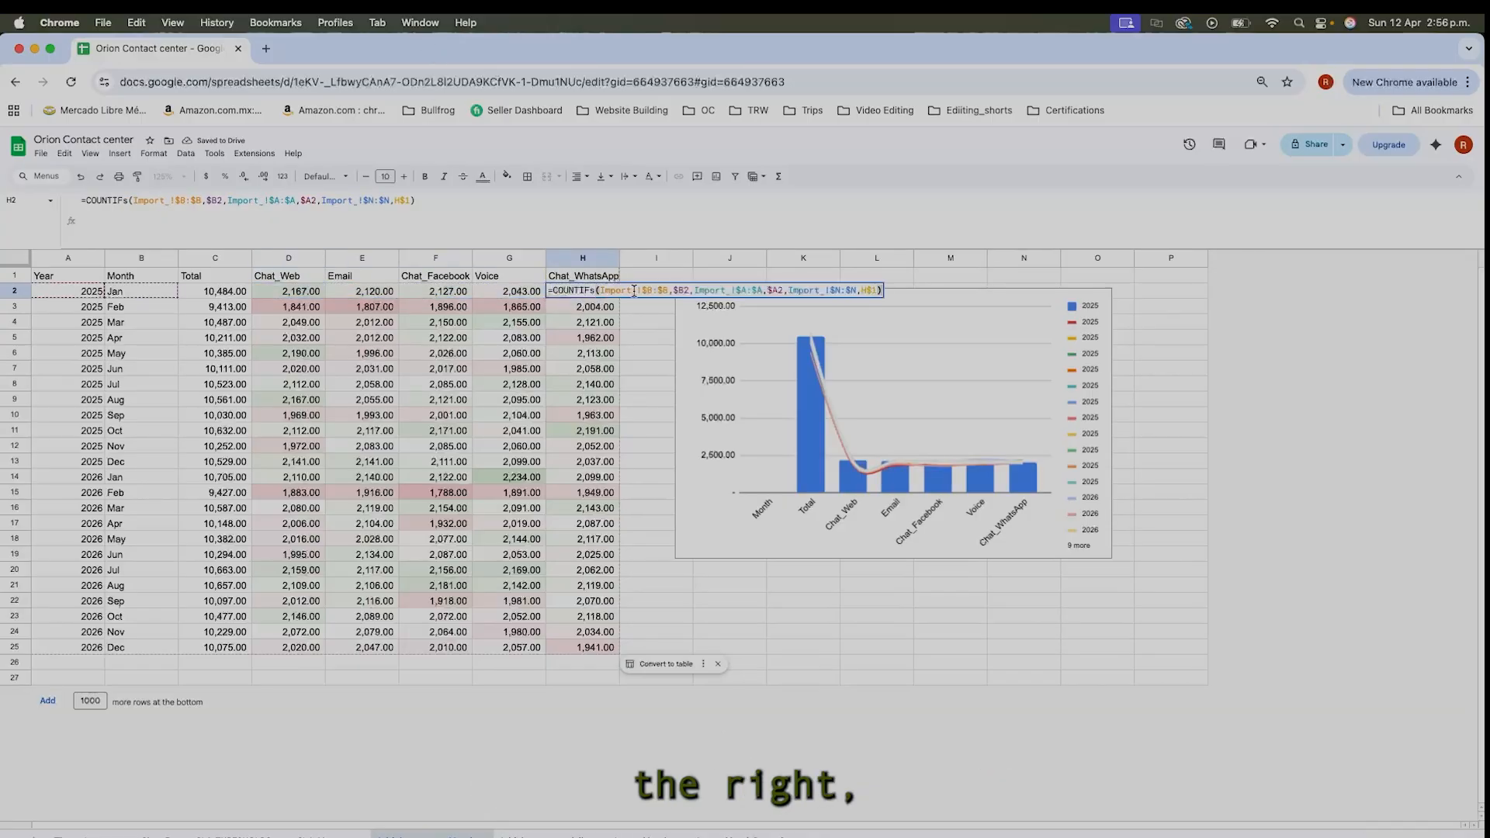
{"action": "left_click", "coordinate": [682, 290]}
{"action": "left_click", "coordinate": [868, 290]}
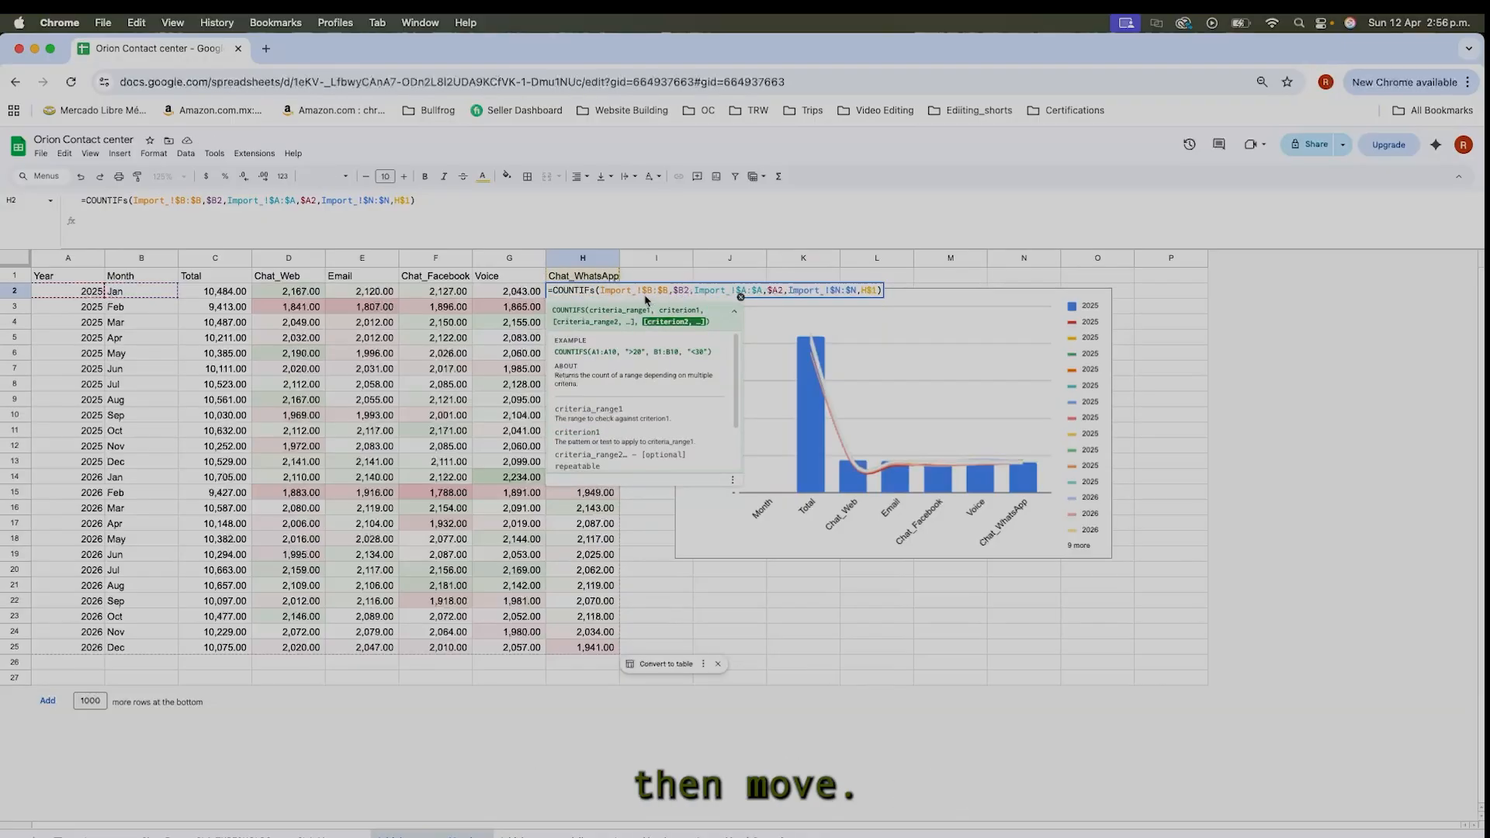
{"action": "key", "text": "Escape"}
Edit the D2 formula to use the relative references Import_!B:B, B2 and Import_!A:A, keeping the other criteria locked.
{"action": "left_click", "coordinate": [285, 292]}
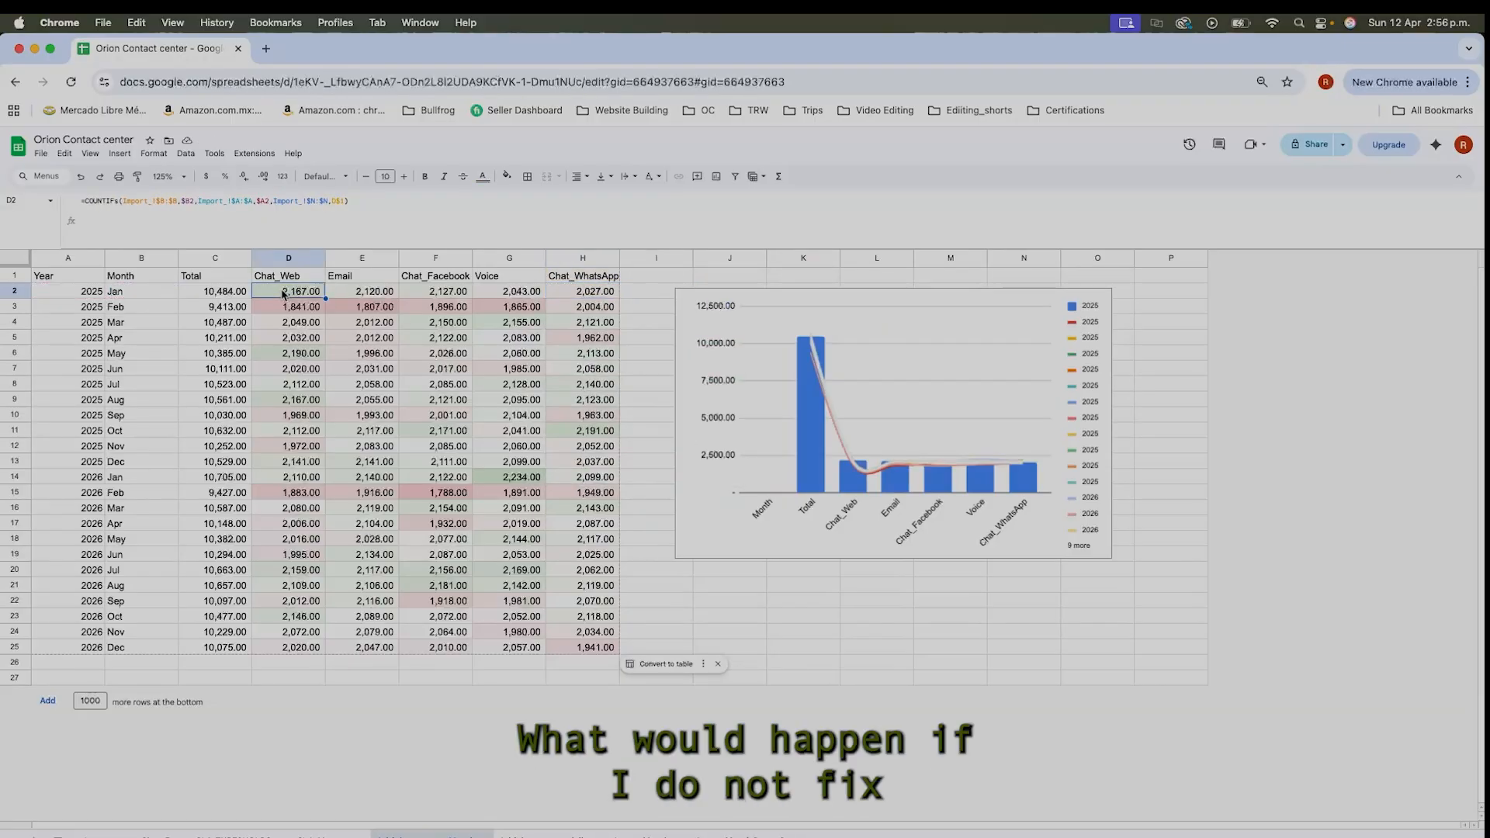
{"action": "left_click", "coordinate": [160, 202]}
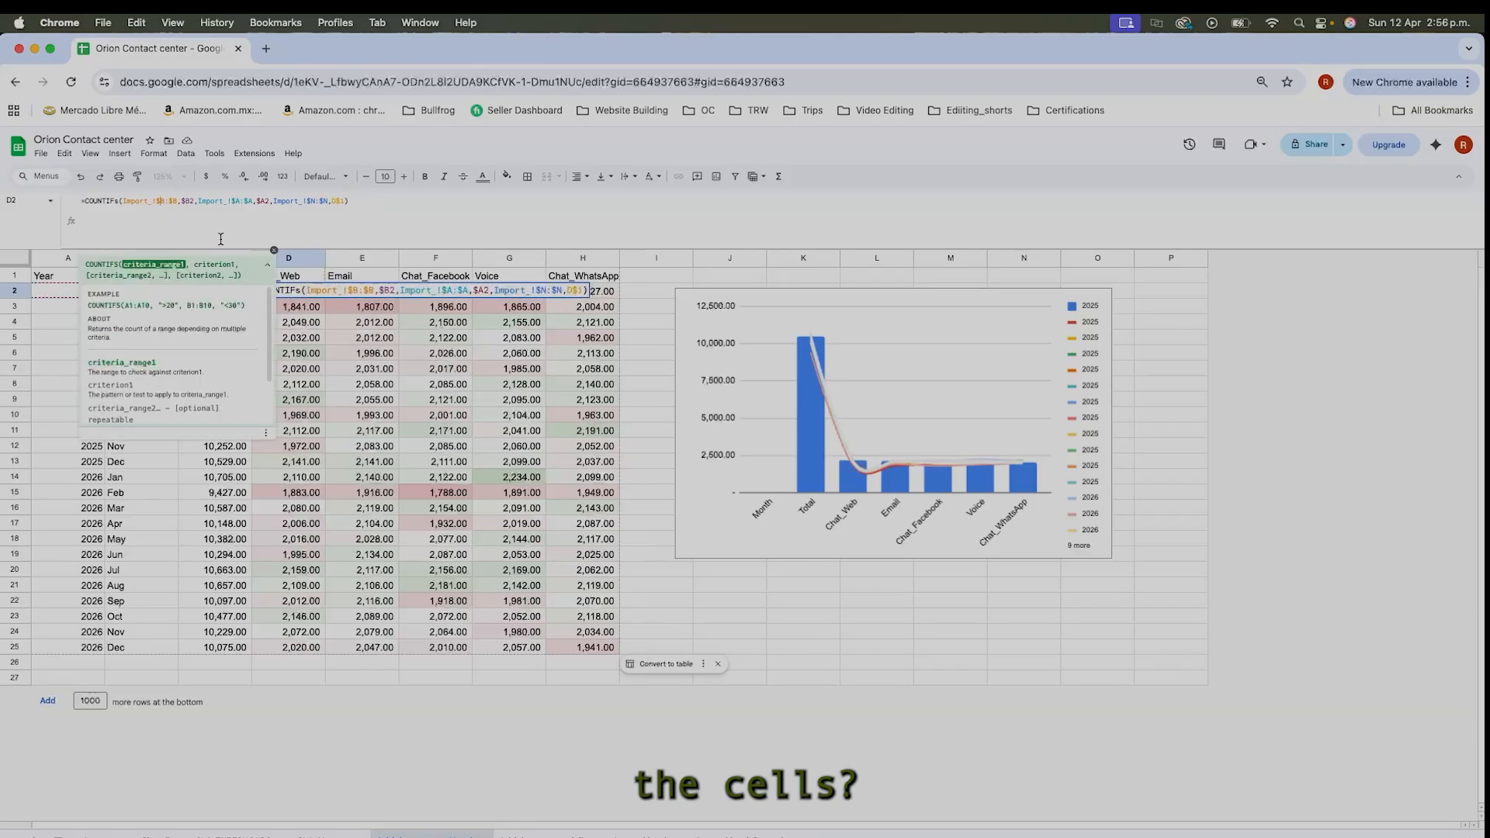
{"action": "key", "text": "F4"}
{"action": "left_click", "coordinate": [229, 212]}
{"action": "key", "text": "F4"}
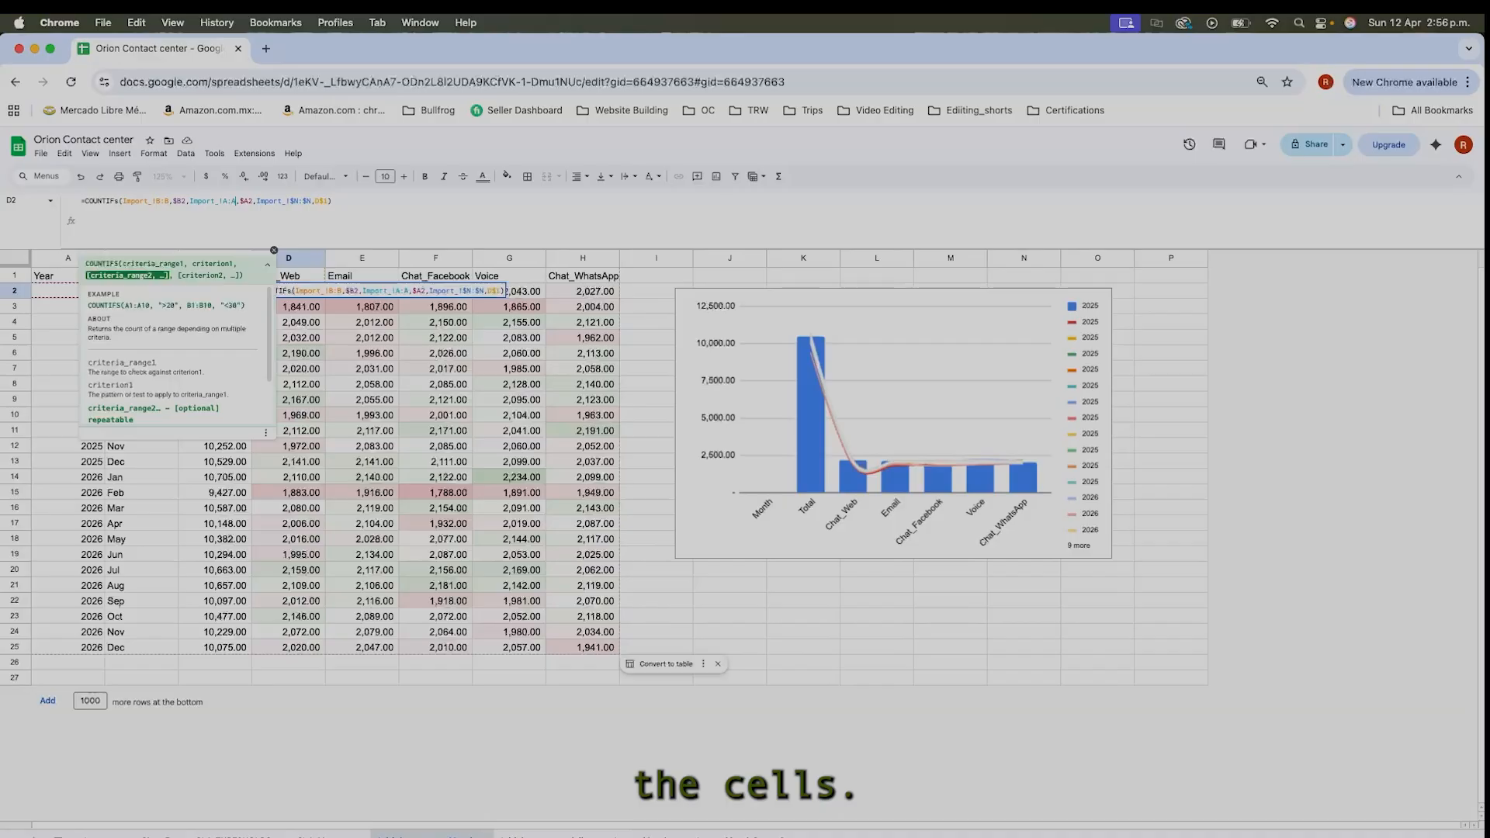
{"action": "left_click", "coordinate": [185, 203]}
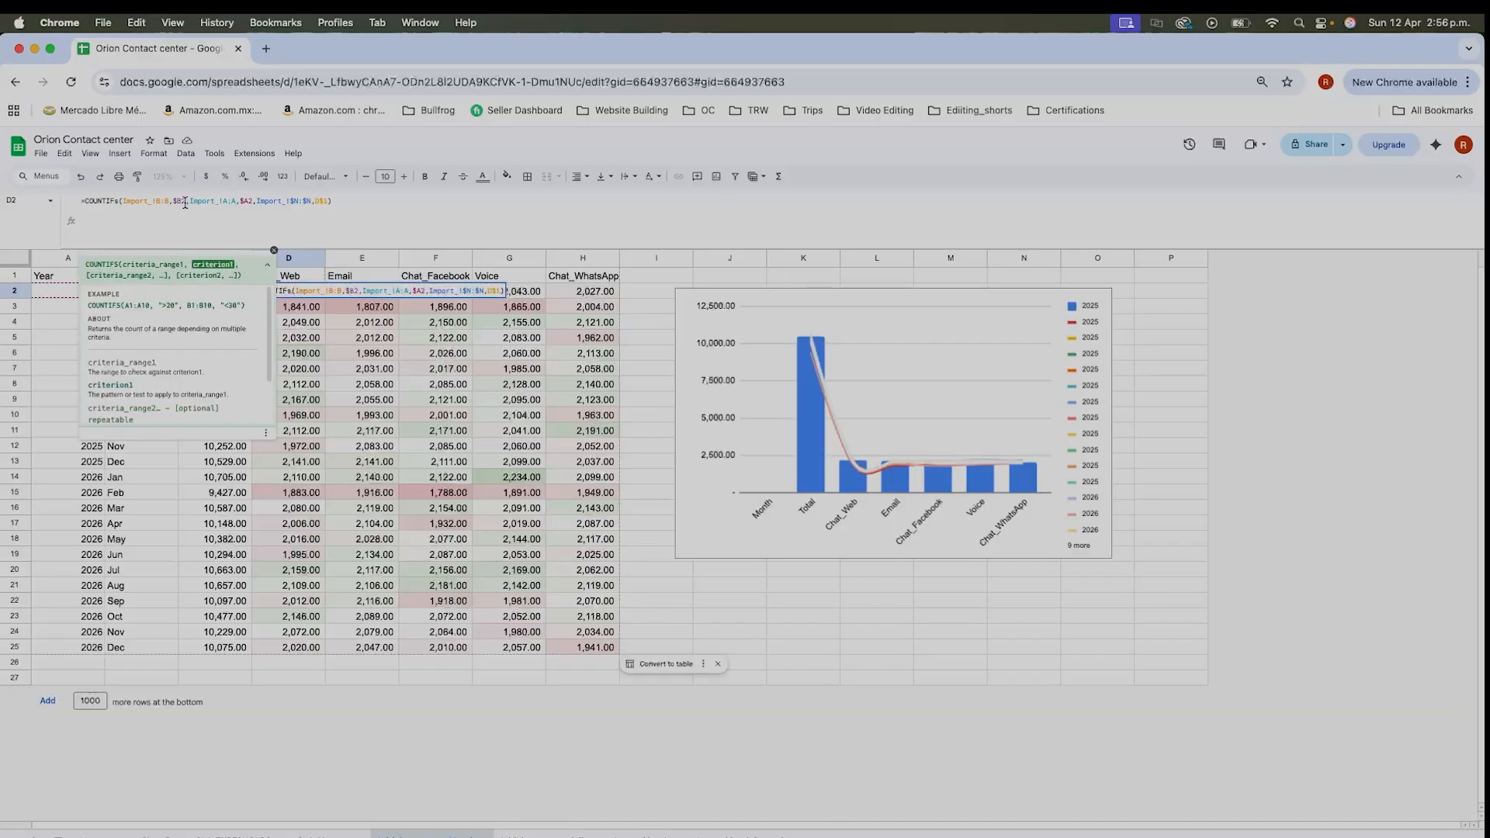
{"action": "key", "text": "Return"}
{"action": "type", "text": "+"}
{"action": "key", "text": "Escape"}
{"action": "key", "text": "Up"}
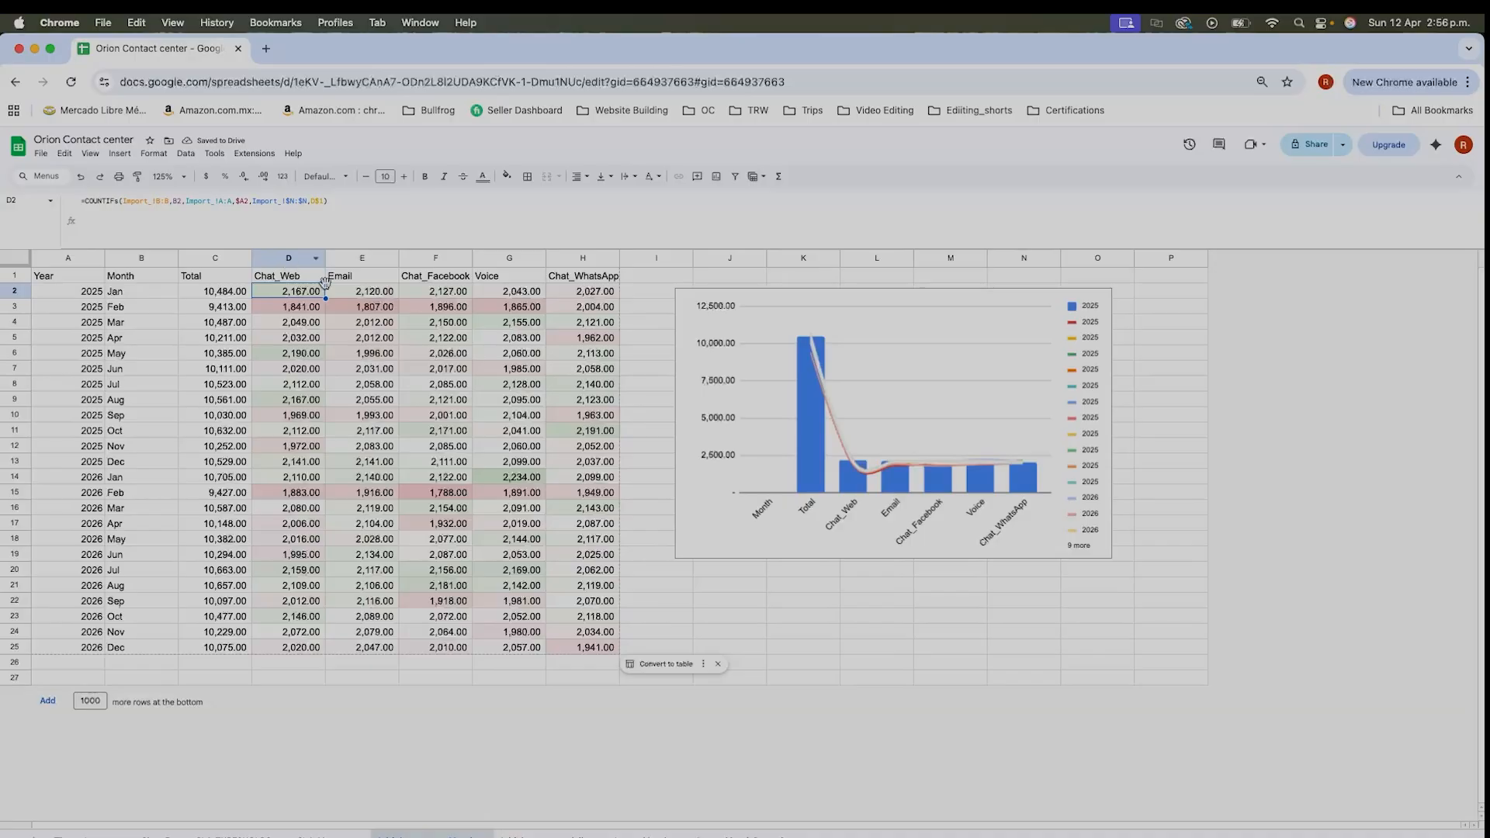
Fill the unlocked D2 formula across to H2, and check which ranges and criteria the cells in E2 to H2 reference.
{"action": "left_click_drag", "start_coordinate": [609, 323], "coordinate": [610, 324]}
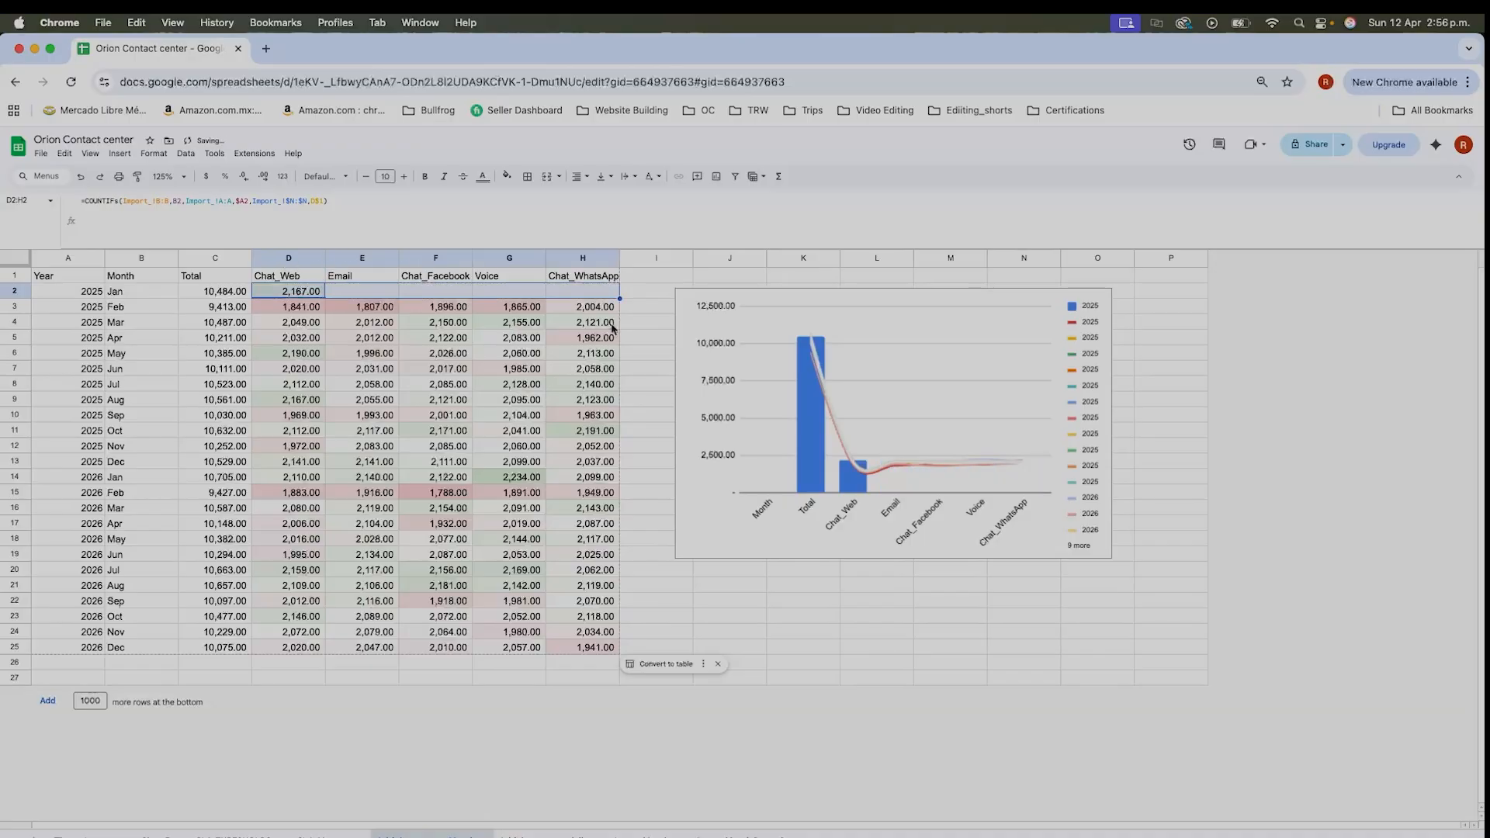
{"action": "left_click", "coordinate": [378, 294]}
{"action": "left_click", "coordinate": [610, 280]}
{"action": "left_click", "coordinate": [603, 296]}
{"action": "left_click", "coordinate": [504, 309]}
{"action": "left_click", "coordinate": [441, 295]}
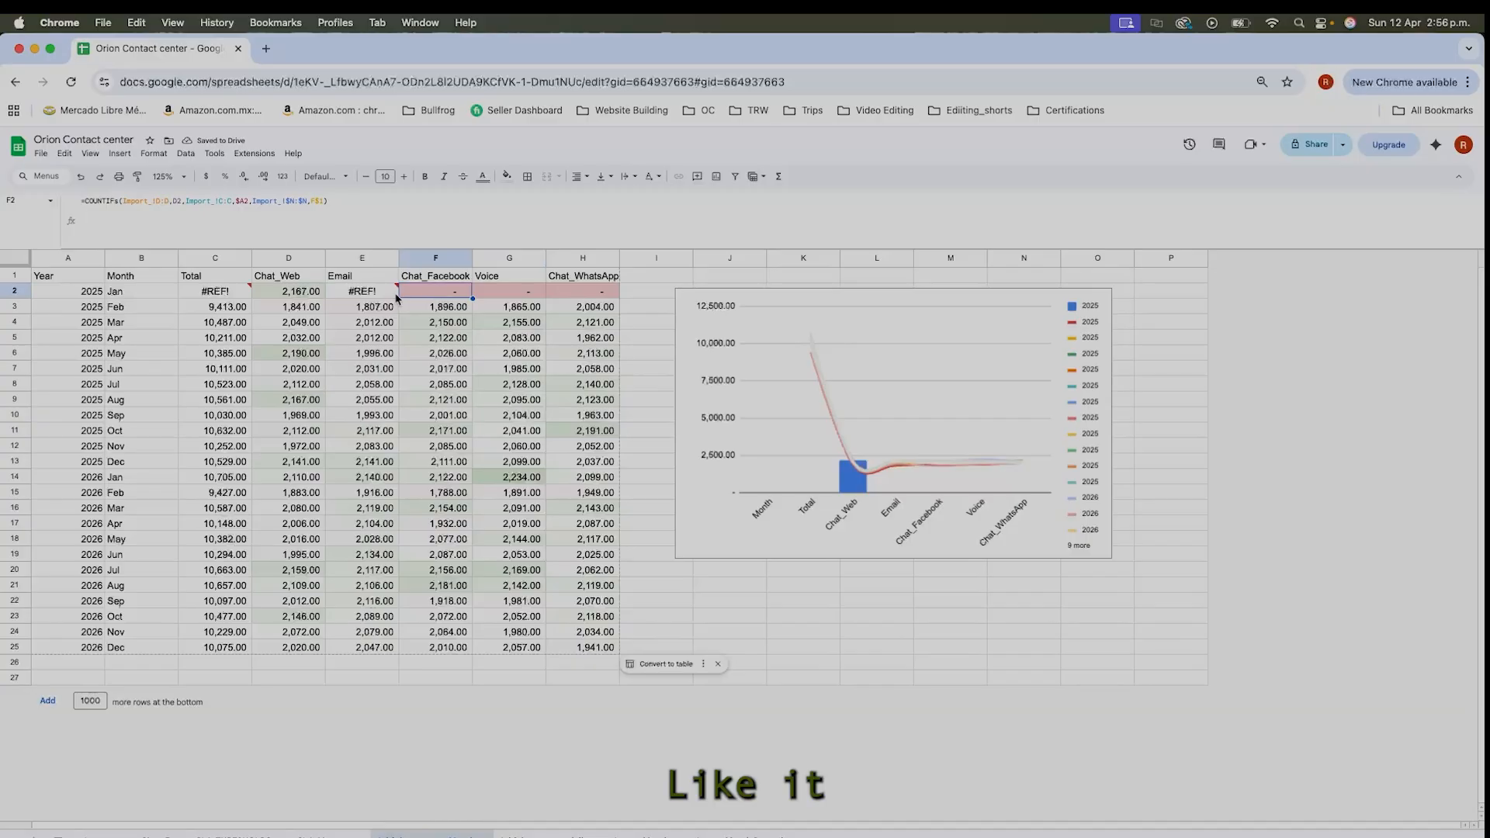
{"action": "left_click", "coordinate": [397, 295]}
{"action": "left_click", "coordinate": [583, 460]}
{"action": "double_click", "coordinate": [584, 291]}
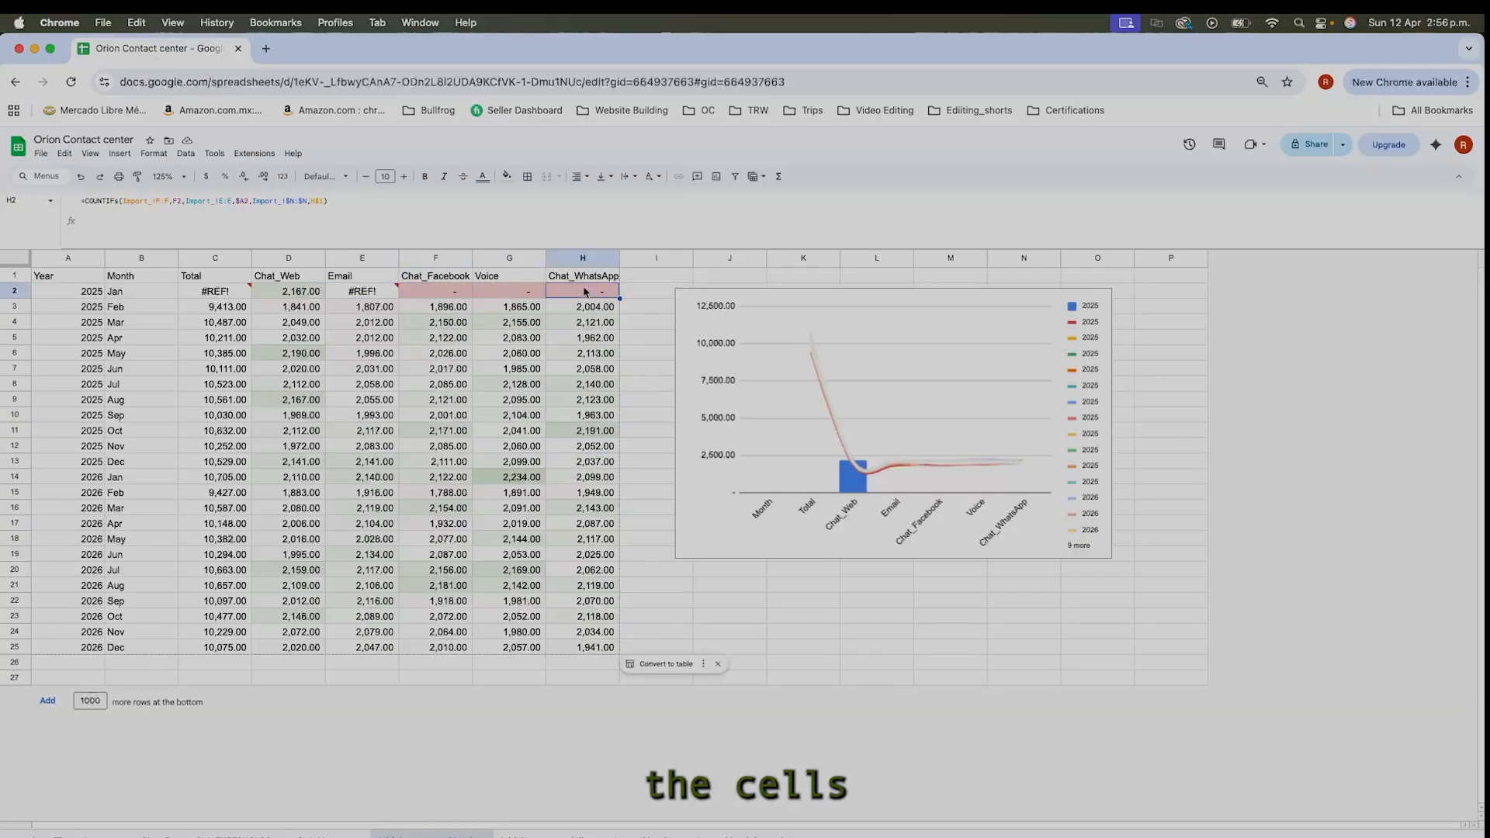
{"action": "left_click", "coordinate": [183, 200]}
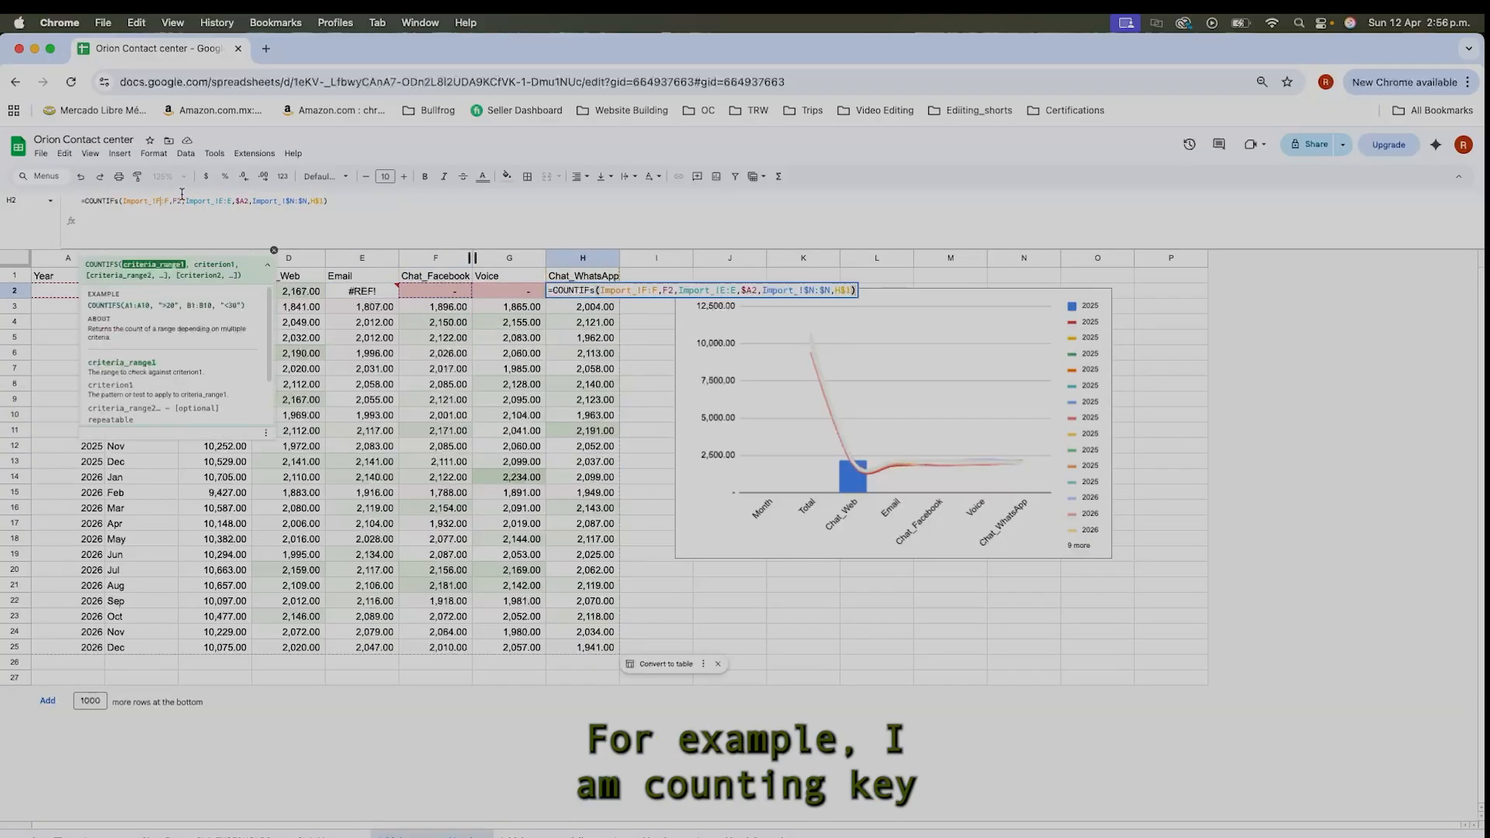
{"action": "key", "text": "Escape"}
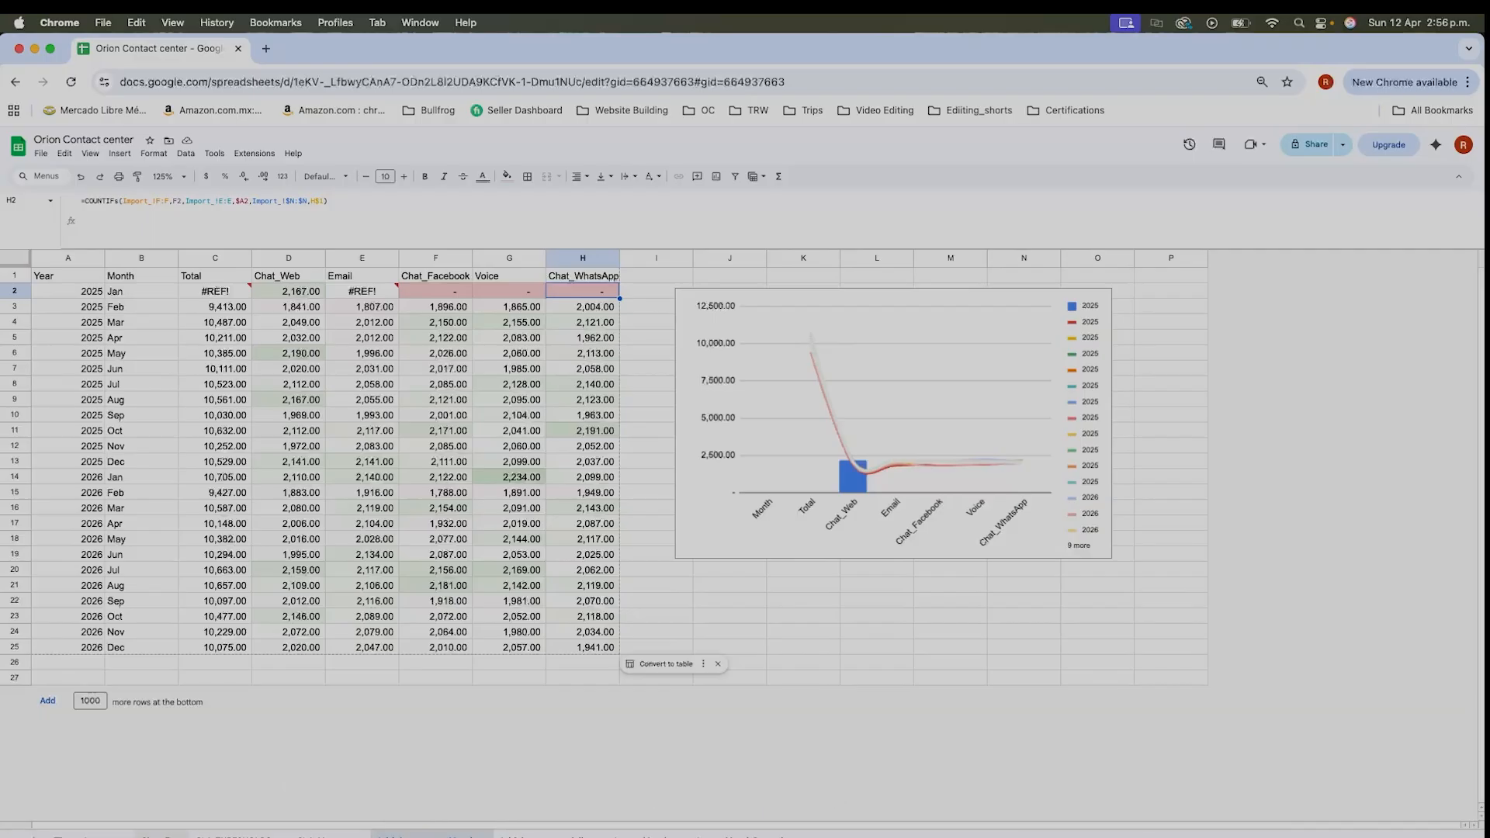
Compare the Hour and Month columns in the import data with the formula's references, and return to the monthly table to check the January 2025 total.
{"action": "left_click", "coordinate": [107, 835]}
{"action": "scroll", "coordinate": [368, 304], "scroll_direction": "left", "scroll_amount": 6}
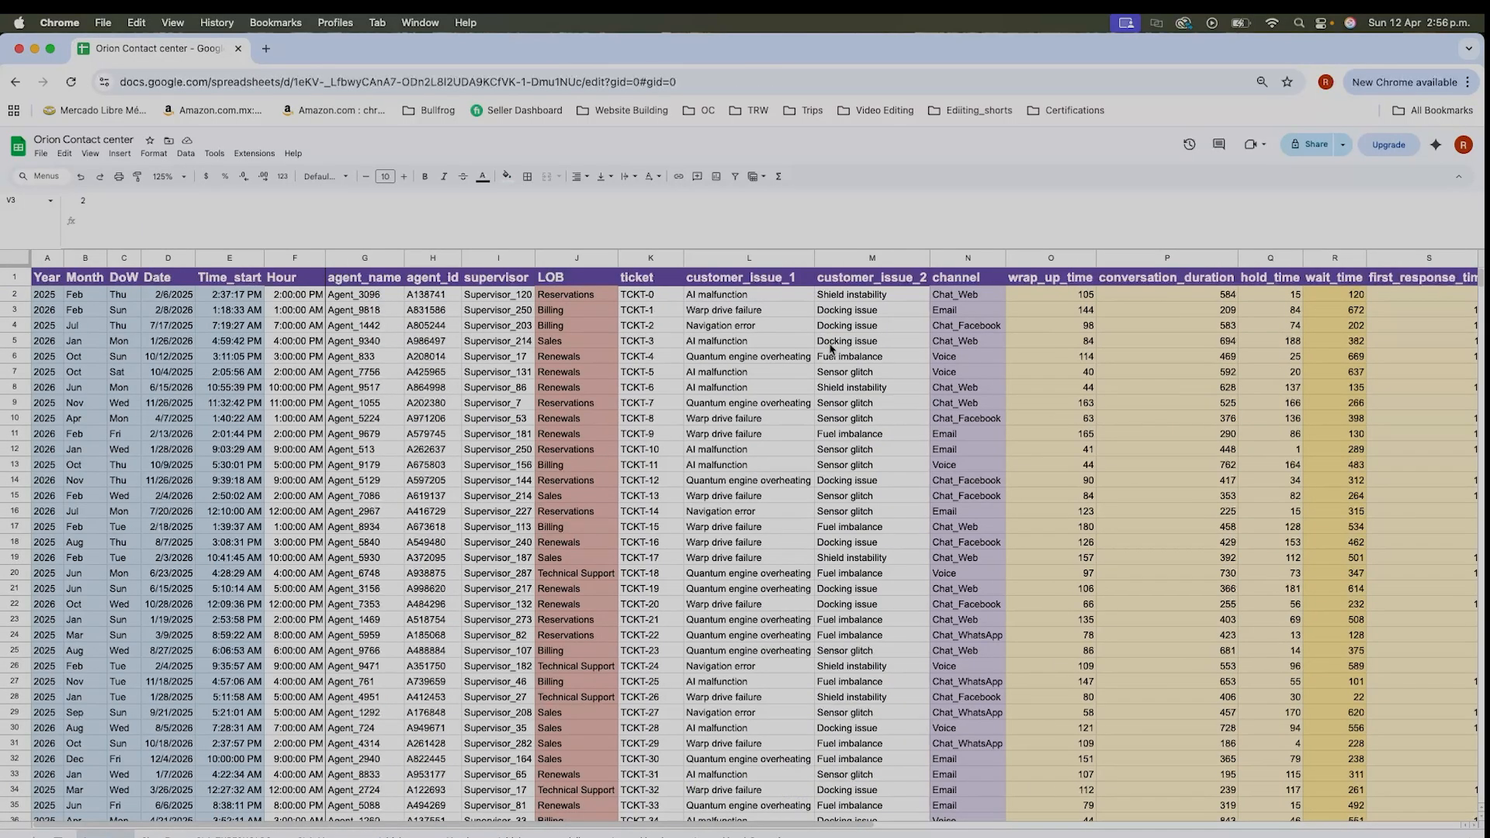
{"action": "left_click", "coordinate": [289, 257]}
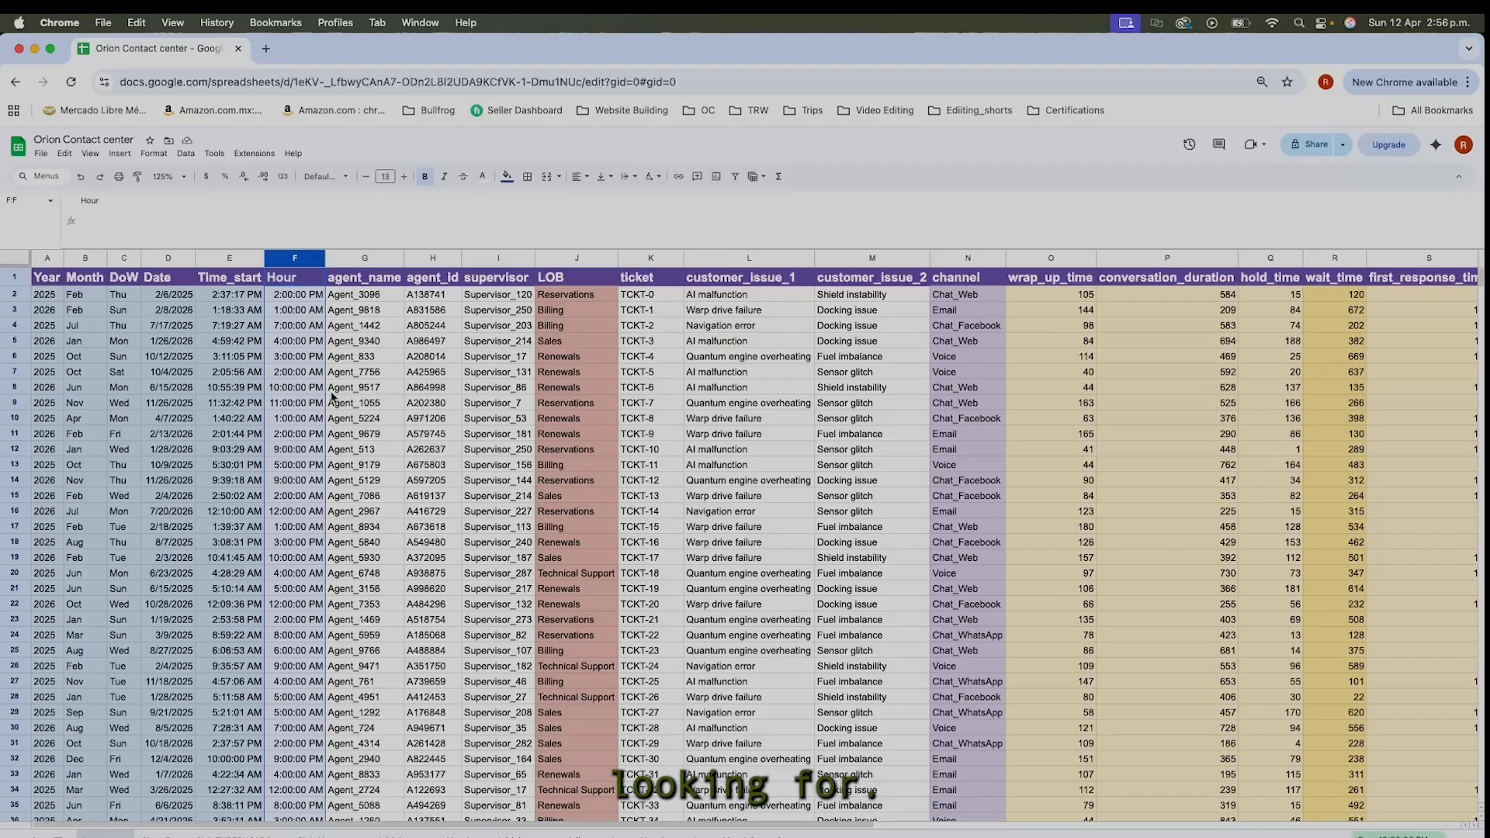
{"action": "left_click", "coordinate": [92, 295]}
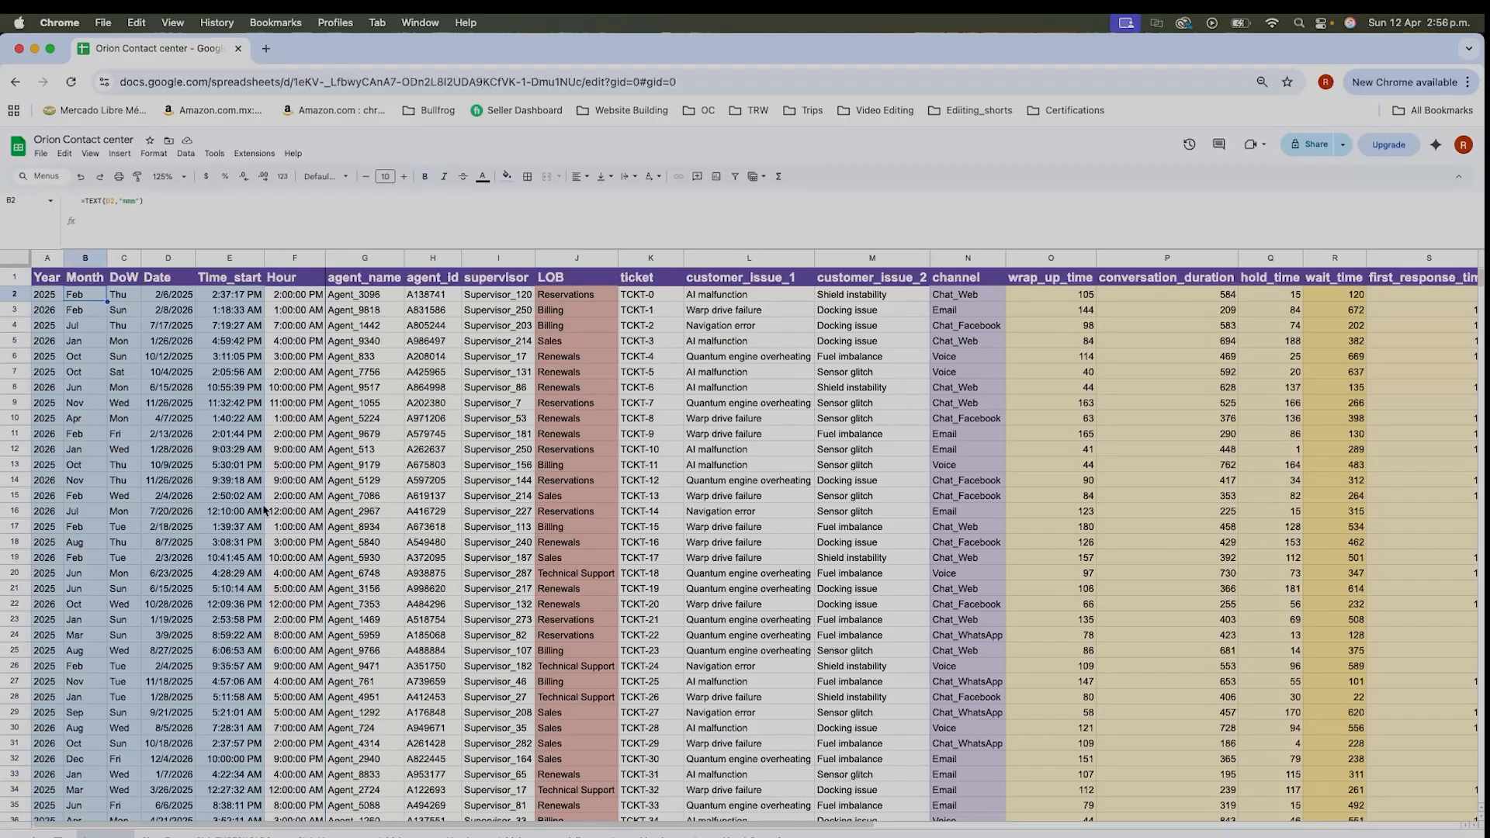
{"action": "left_click", "coordinate": [238, 835]}
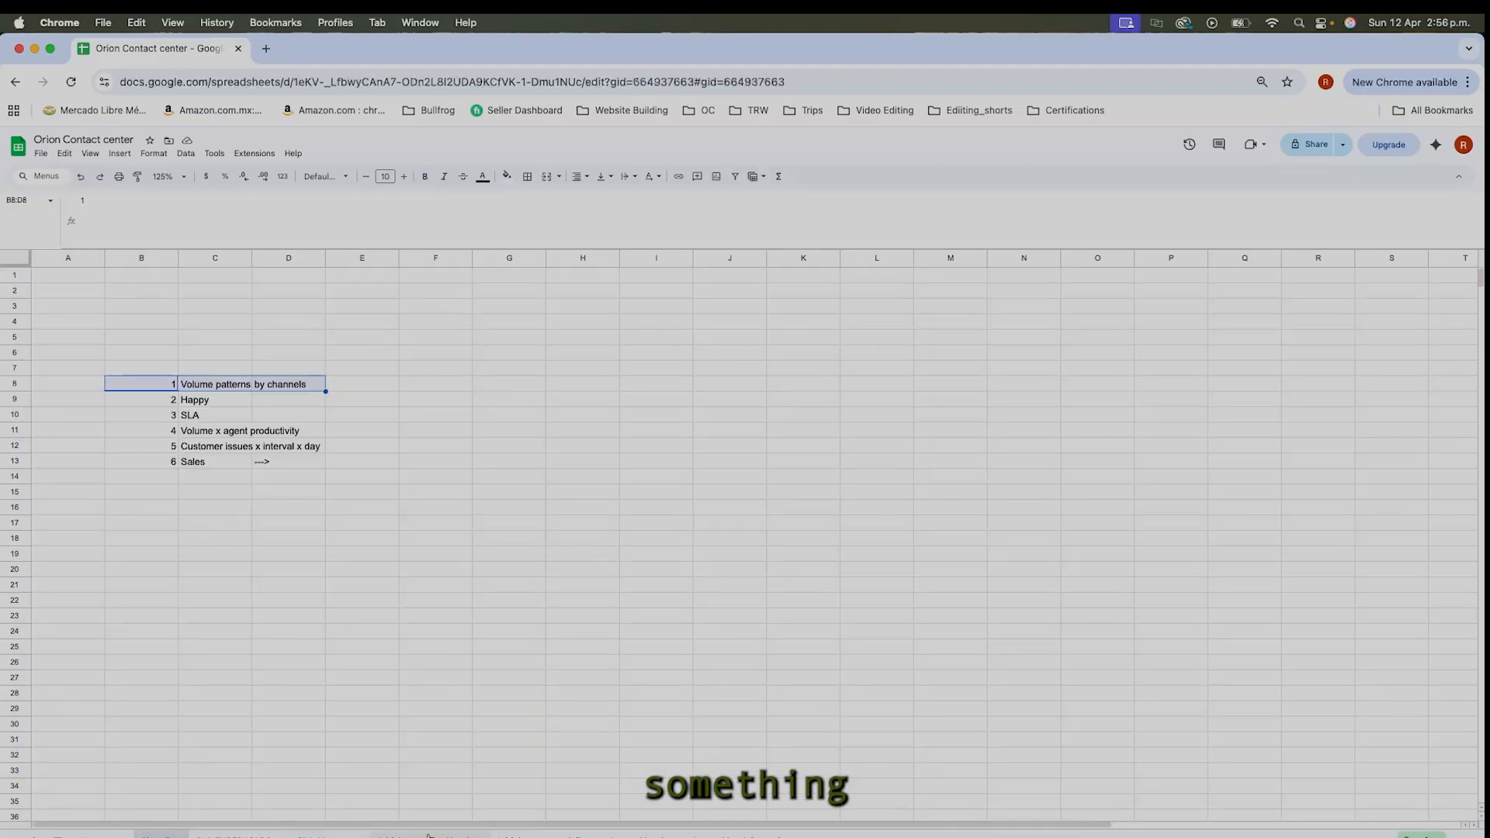
{"action": "left_click", "coordinate": [432, 835]}
{"action": "left_click", "coordinate": [205, 296]}
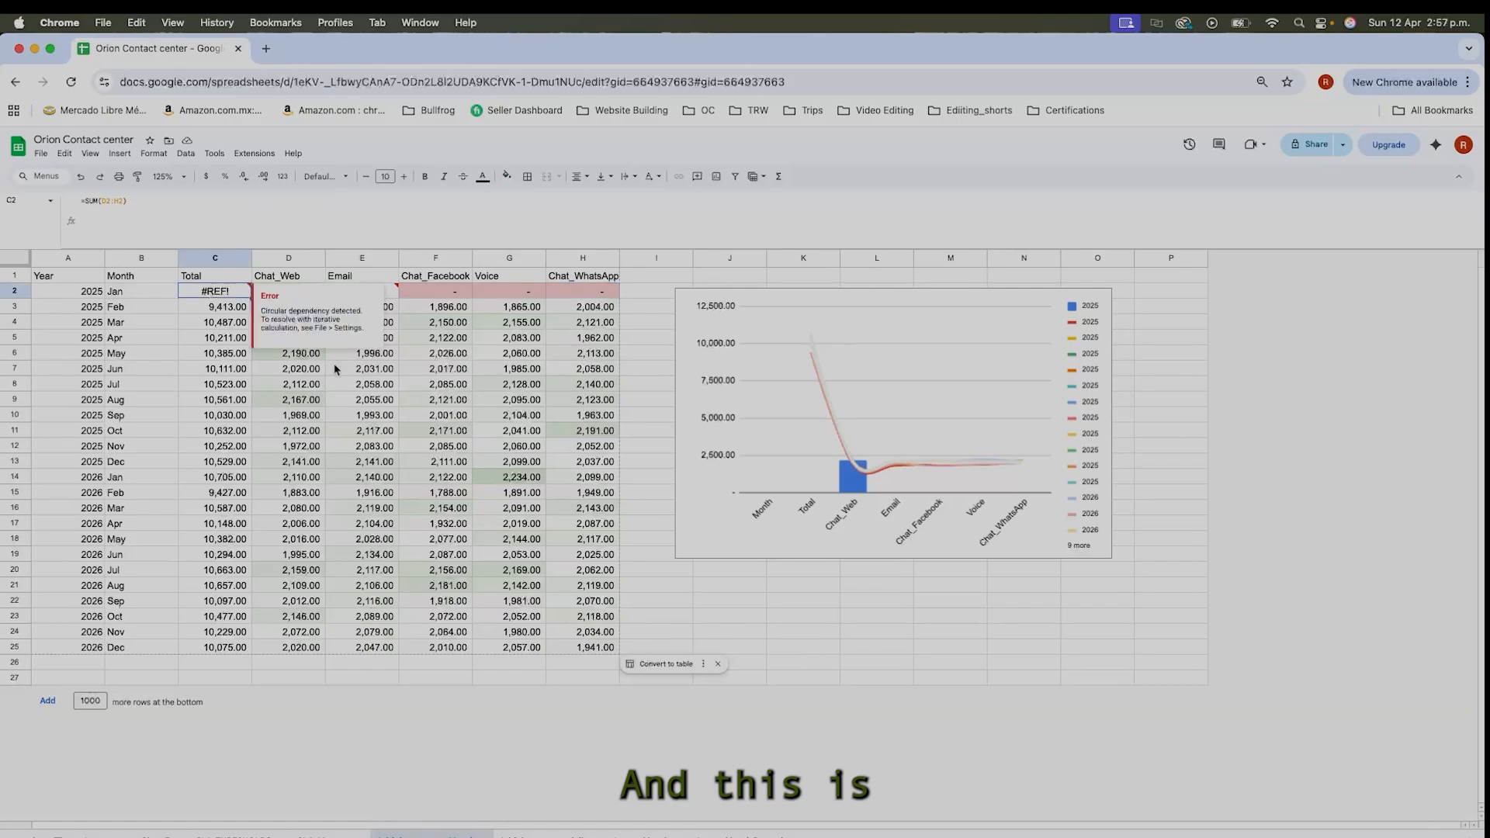
Restore the locked COUNTIFS formula in D2 by filling it up from D3, and fill it across to H2.
{"action": "left_click", "coordinate": [316, 299]}
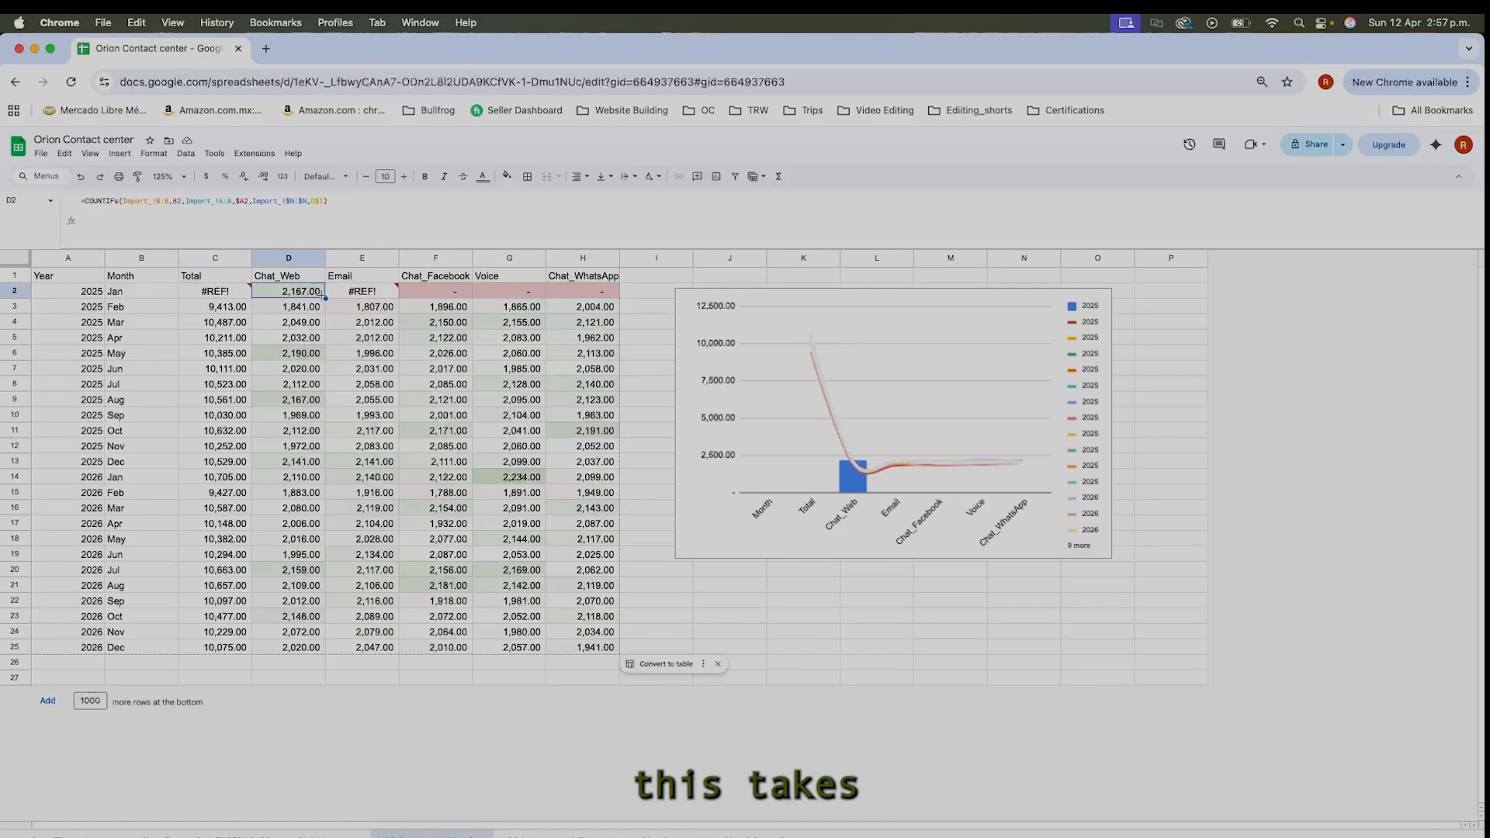
{"action": "left_click_drag", "start_coordinate": [325, 299], "coordinate": [610, 308]}
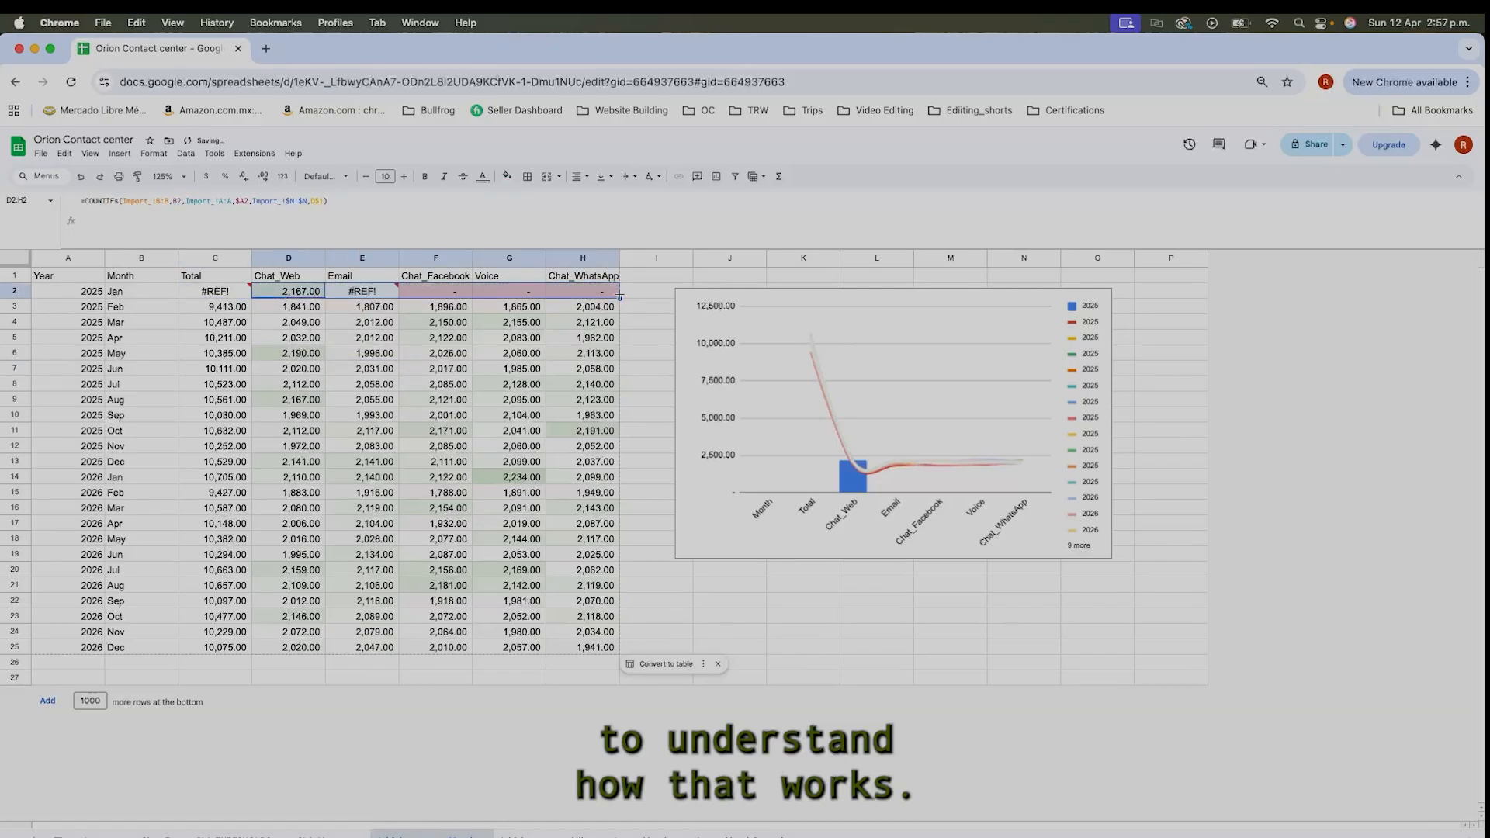
{"action": "left_click", "coordinate": [320, 293]}
{"action": "left_click", "coordinate": [299, 307]}
{"action": "left_click_drag", "start_coordinate": [327, 314], "coordinate": [325, 296]}
{"action": "left_click", "coordinate": [317, 293]}
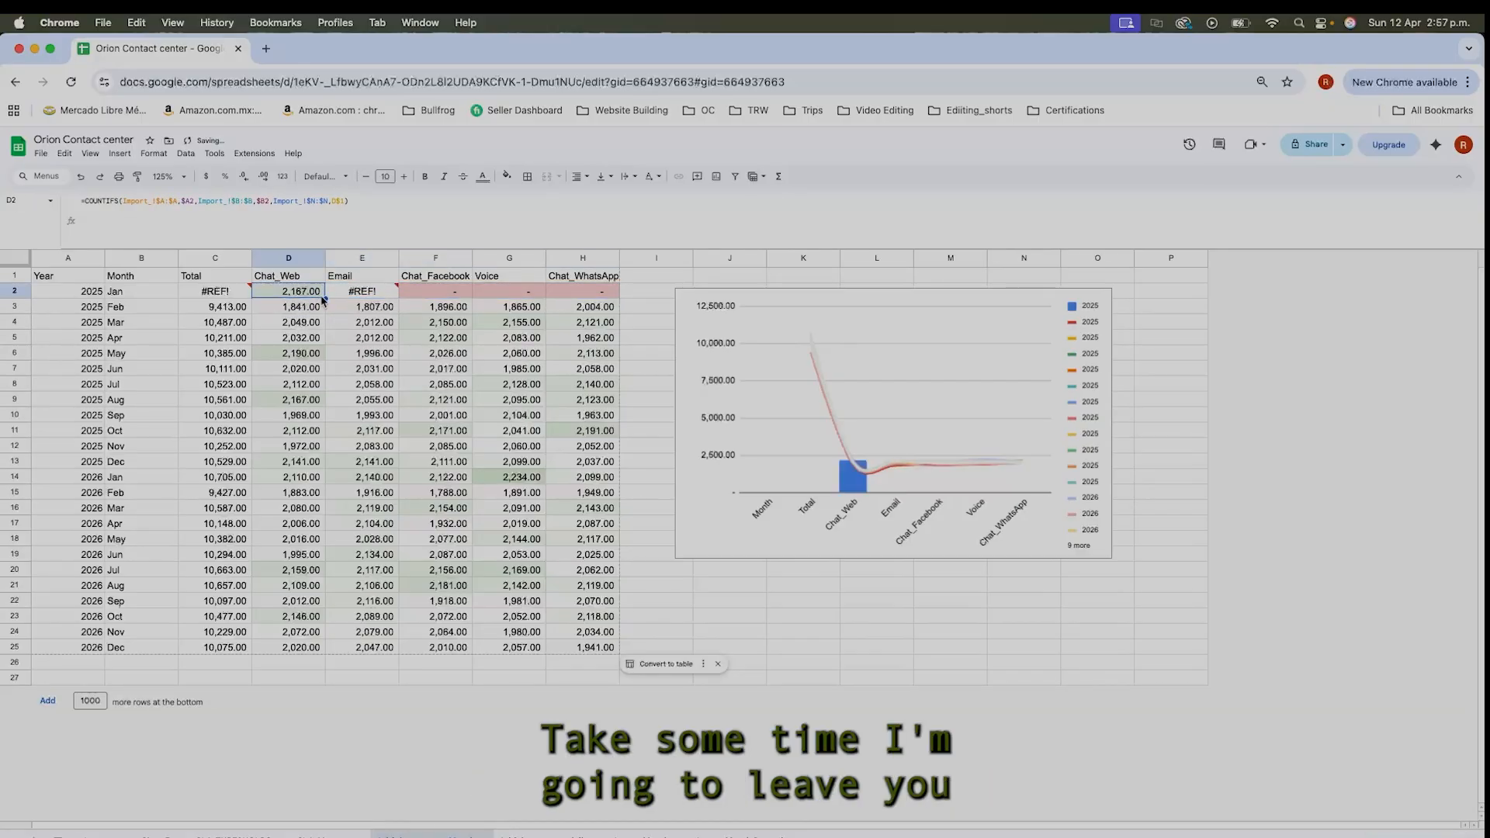
{"action": "left_click_drag", "start_coordinate": [433, 306], "coordinate": [614, 292]}
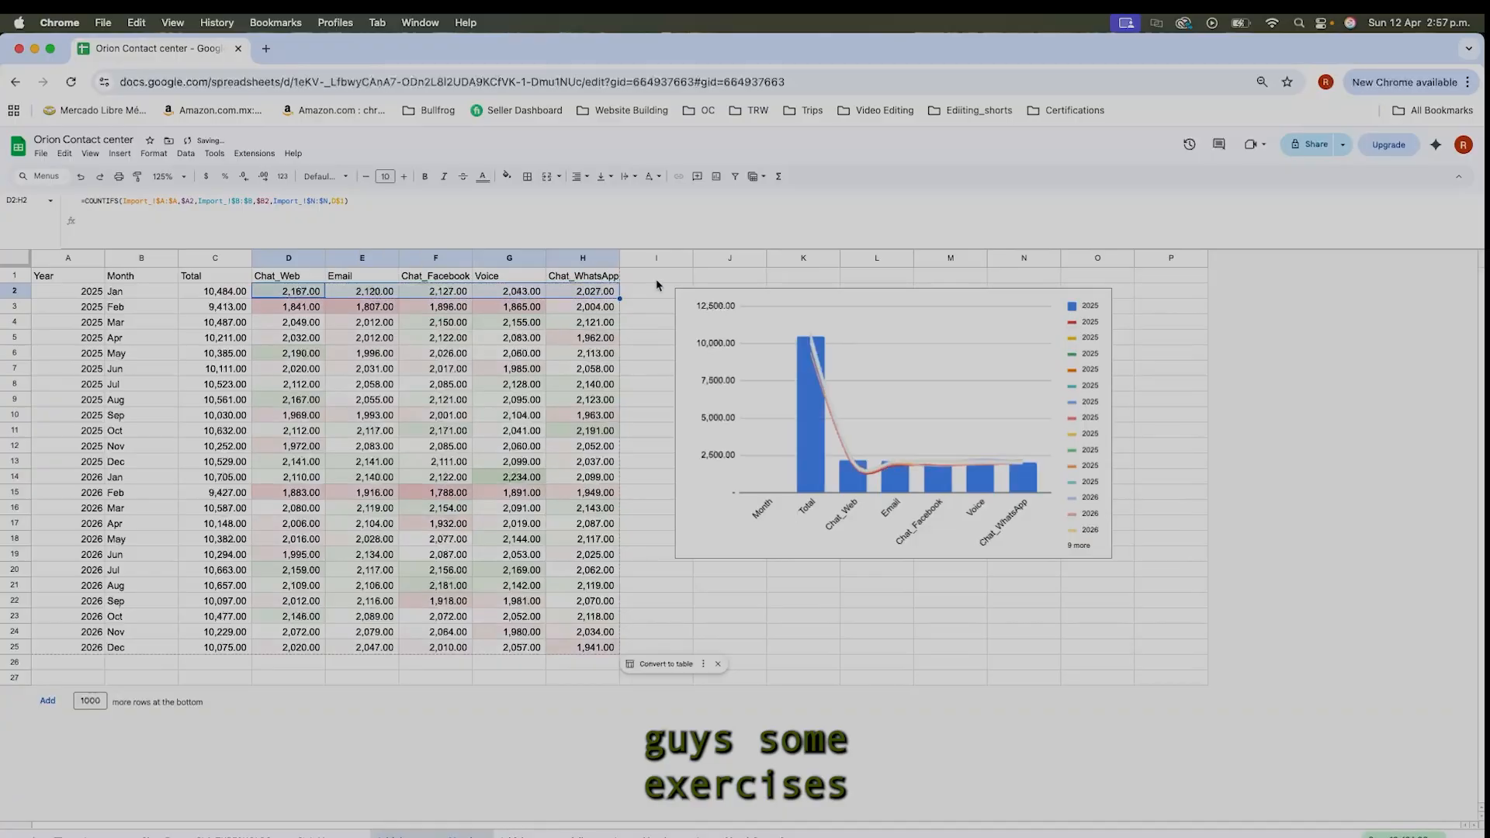
Glance at the daily volume sheet, and return to the monthly sheet to review the late-2026 Chat_WhatsApp volumes.
{"action": "left_click", "coordinate": [607, 573]}
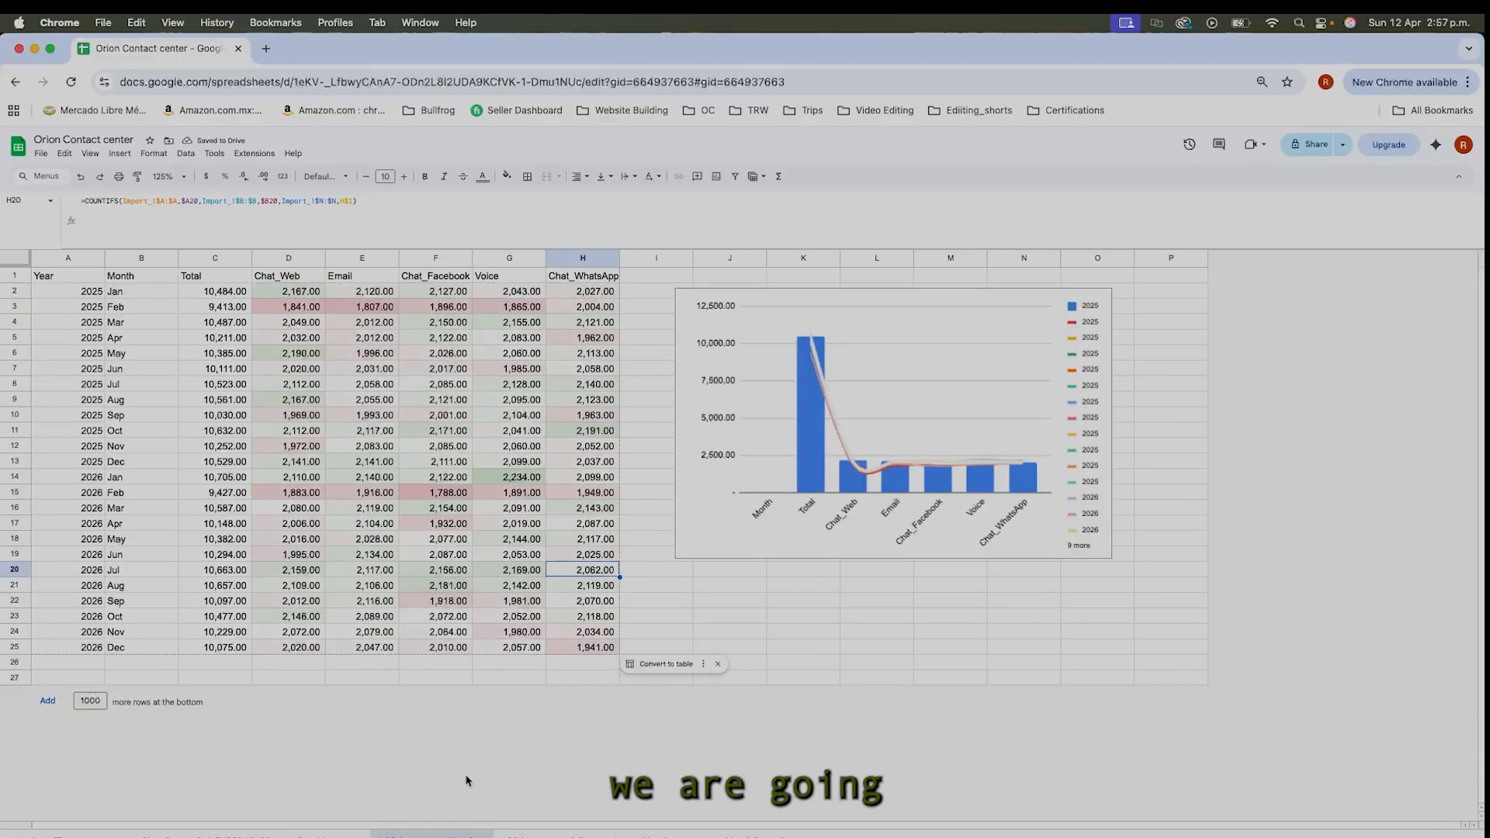
{"action": "left_click", "coordinate": [550, 836]}
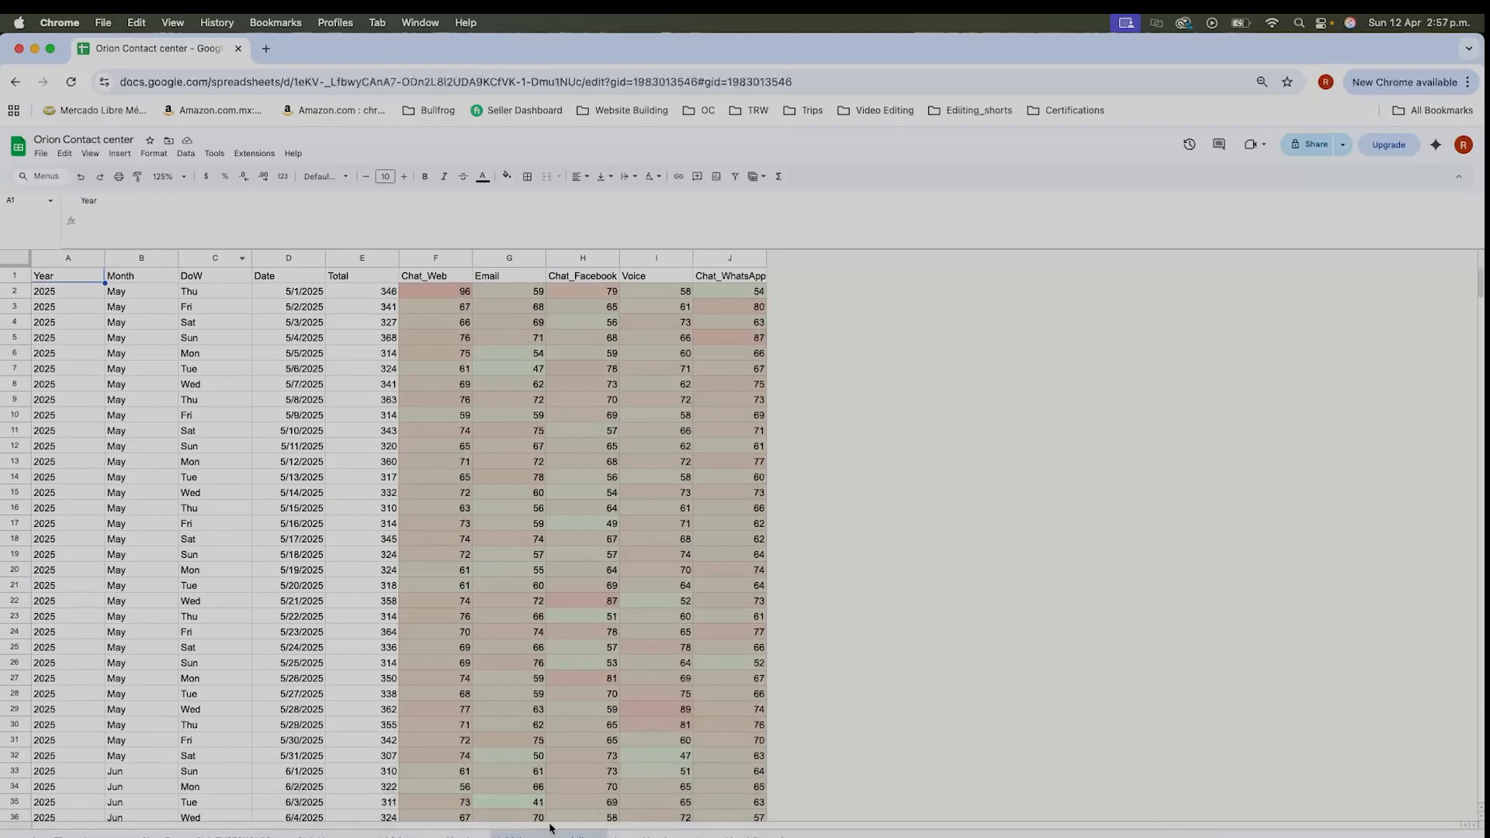
{"action": "left_click", "coordinate": [431, 836]}
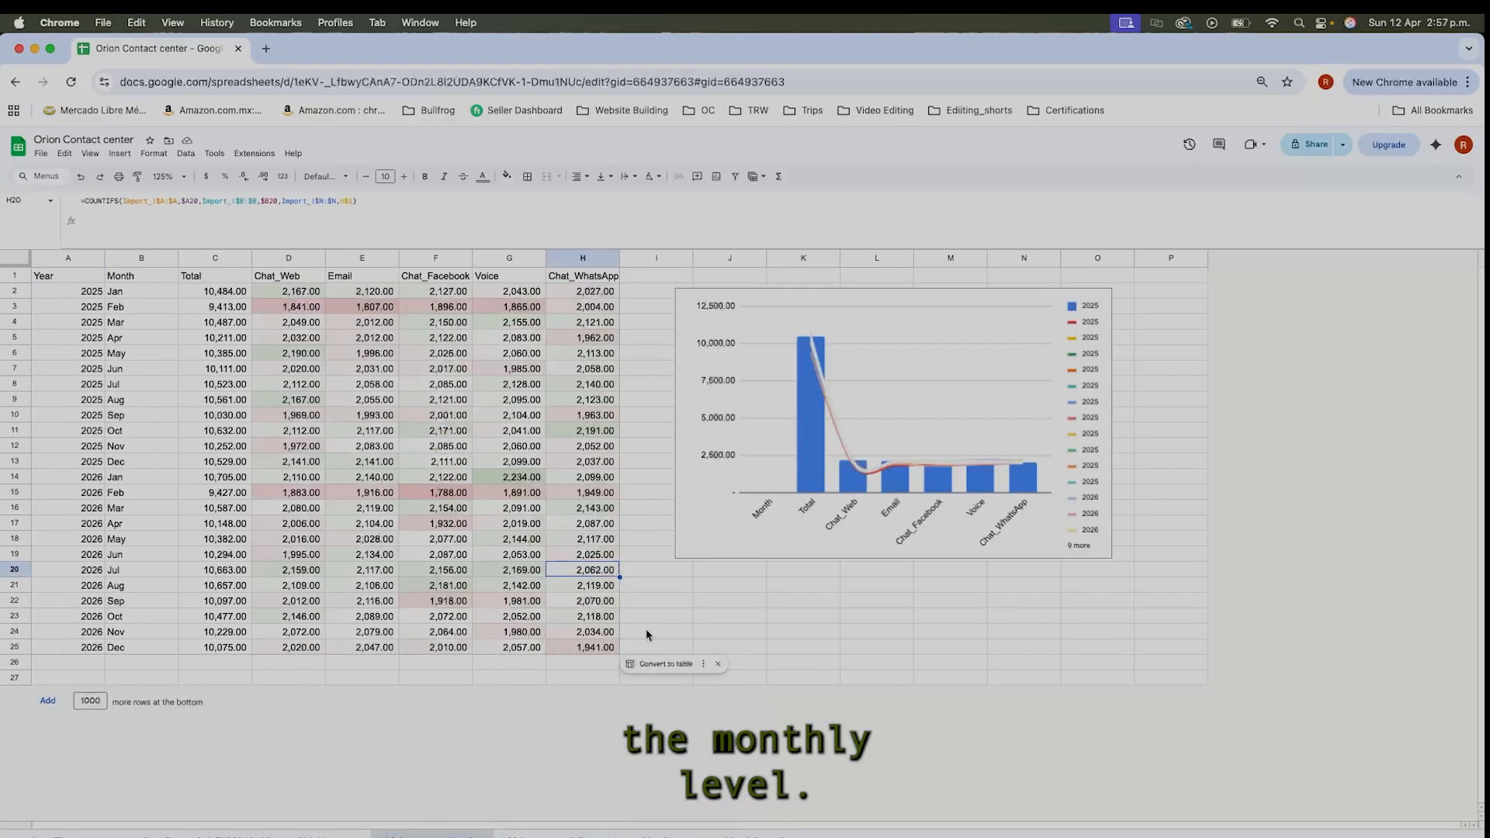
{"action": "key", "text": "Down"}
{"action": "key", "text": "Down"}
{"action": "key", "text": "Down"}
{"action": "key", "text": "Down"}
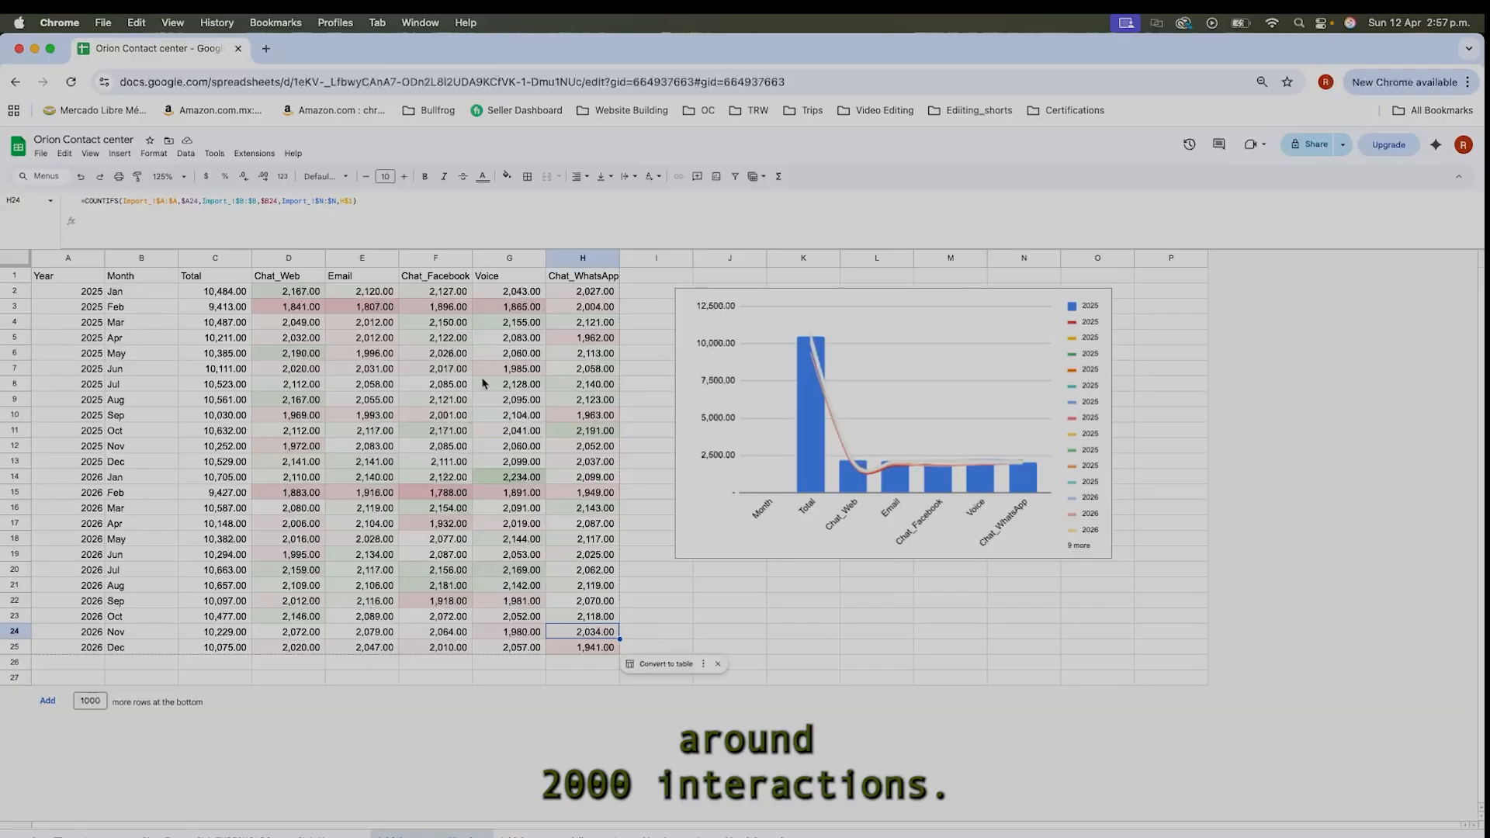
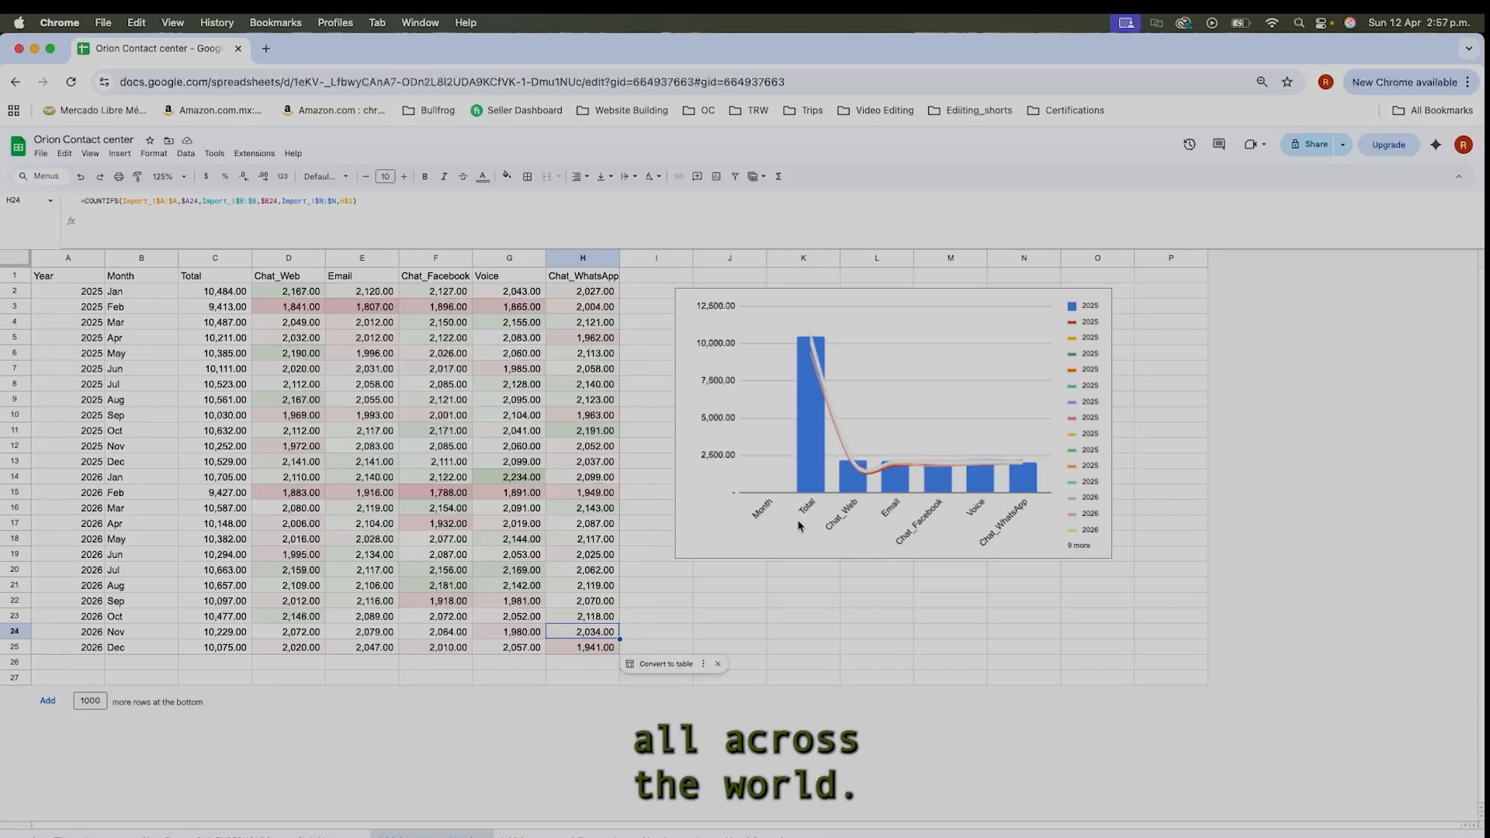
Open the daily volume sheet, and inspect the COUNTIFS formula in F2 and its date criterion.
{"action": "left_click", "coordinate": [522, 832]}
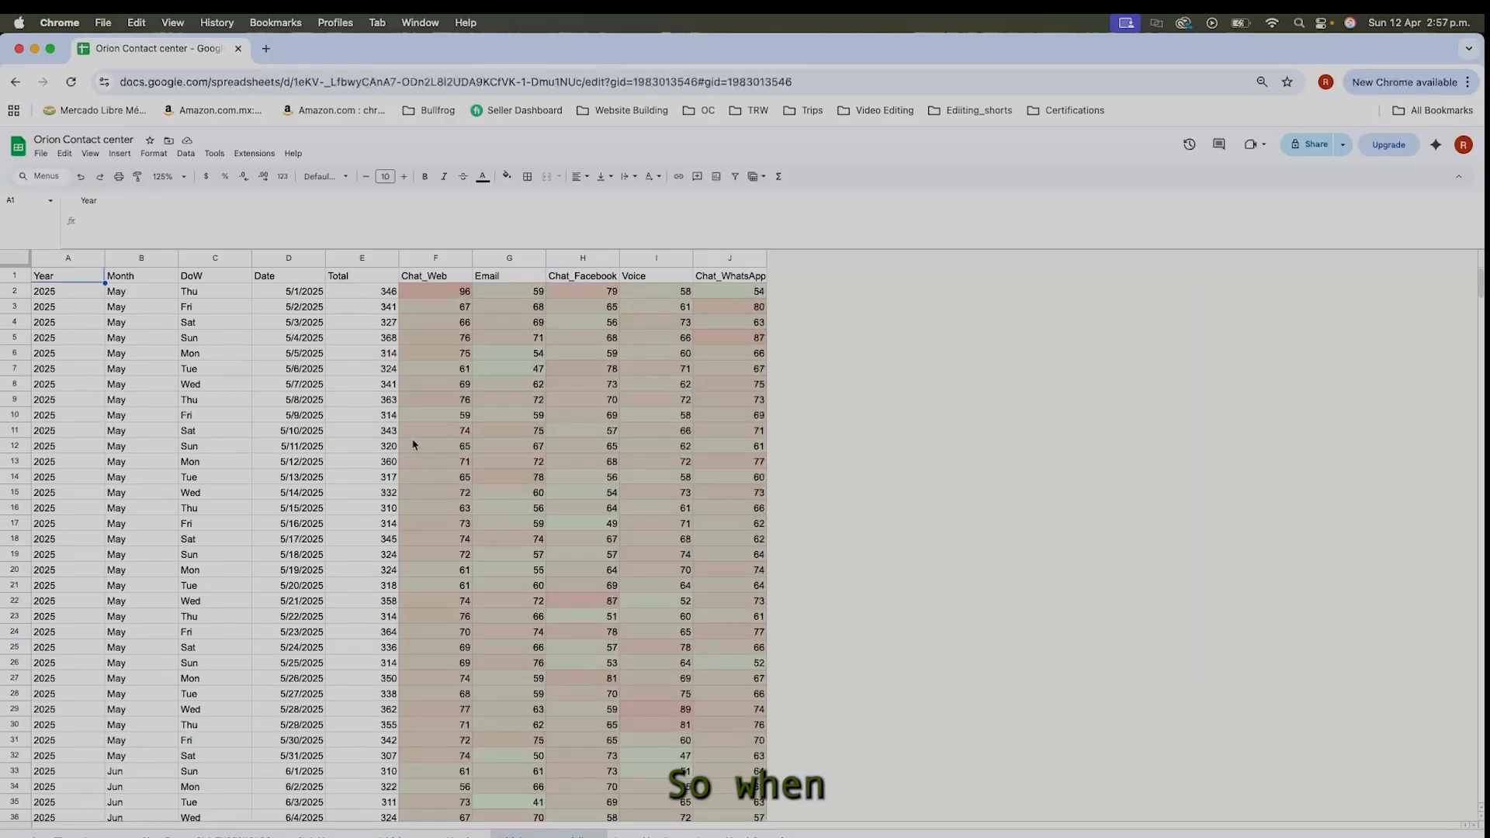
{"action": "left_click", "coordinate": [457, 320]}
{"action": "left_click", "coordinate": [454, 294]}
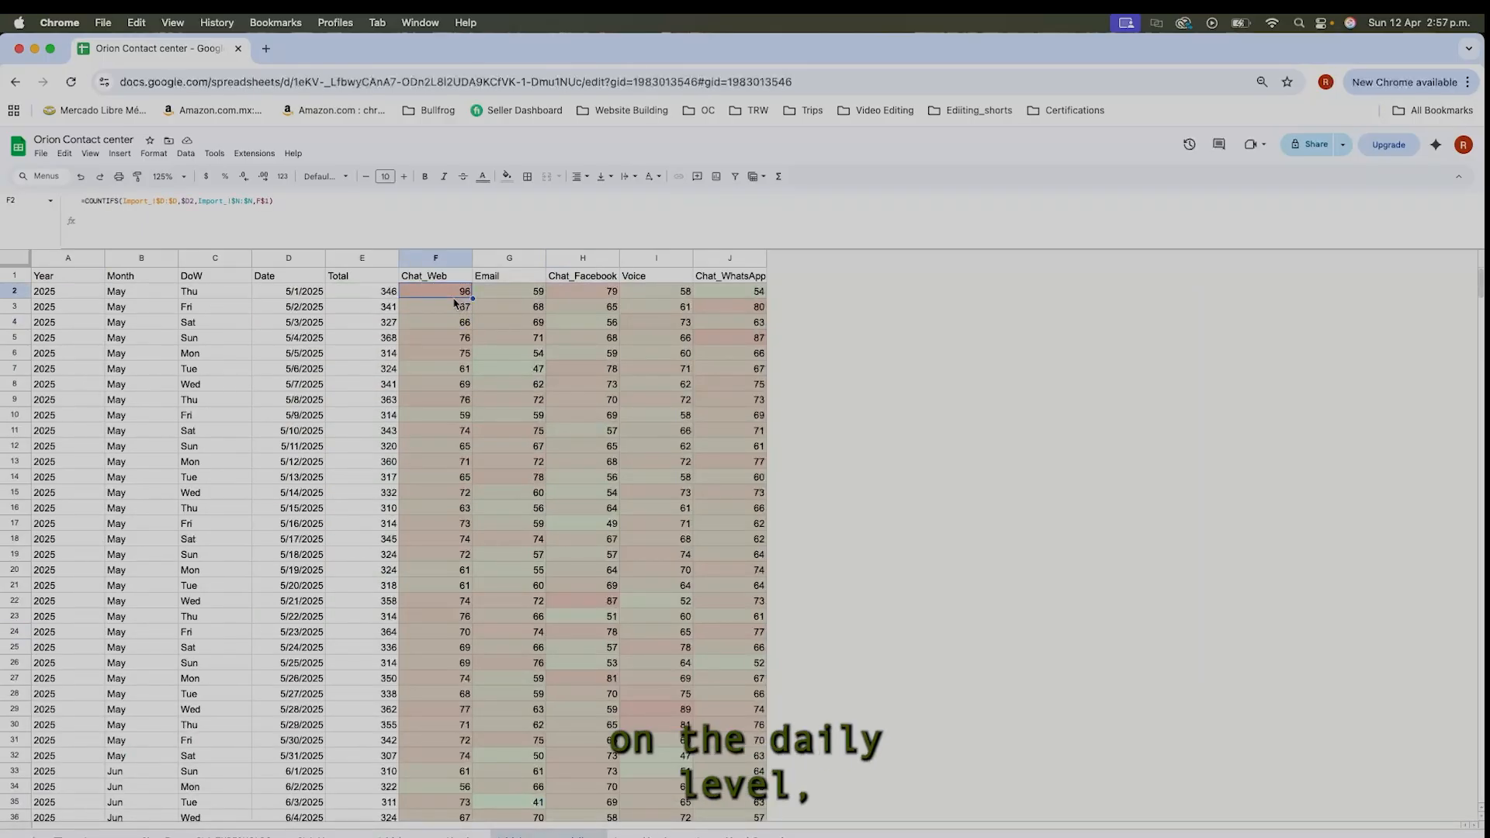
{"action": "left_click", "coordinate": [379, 307]}
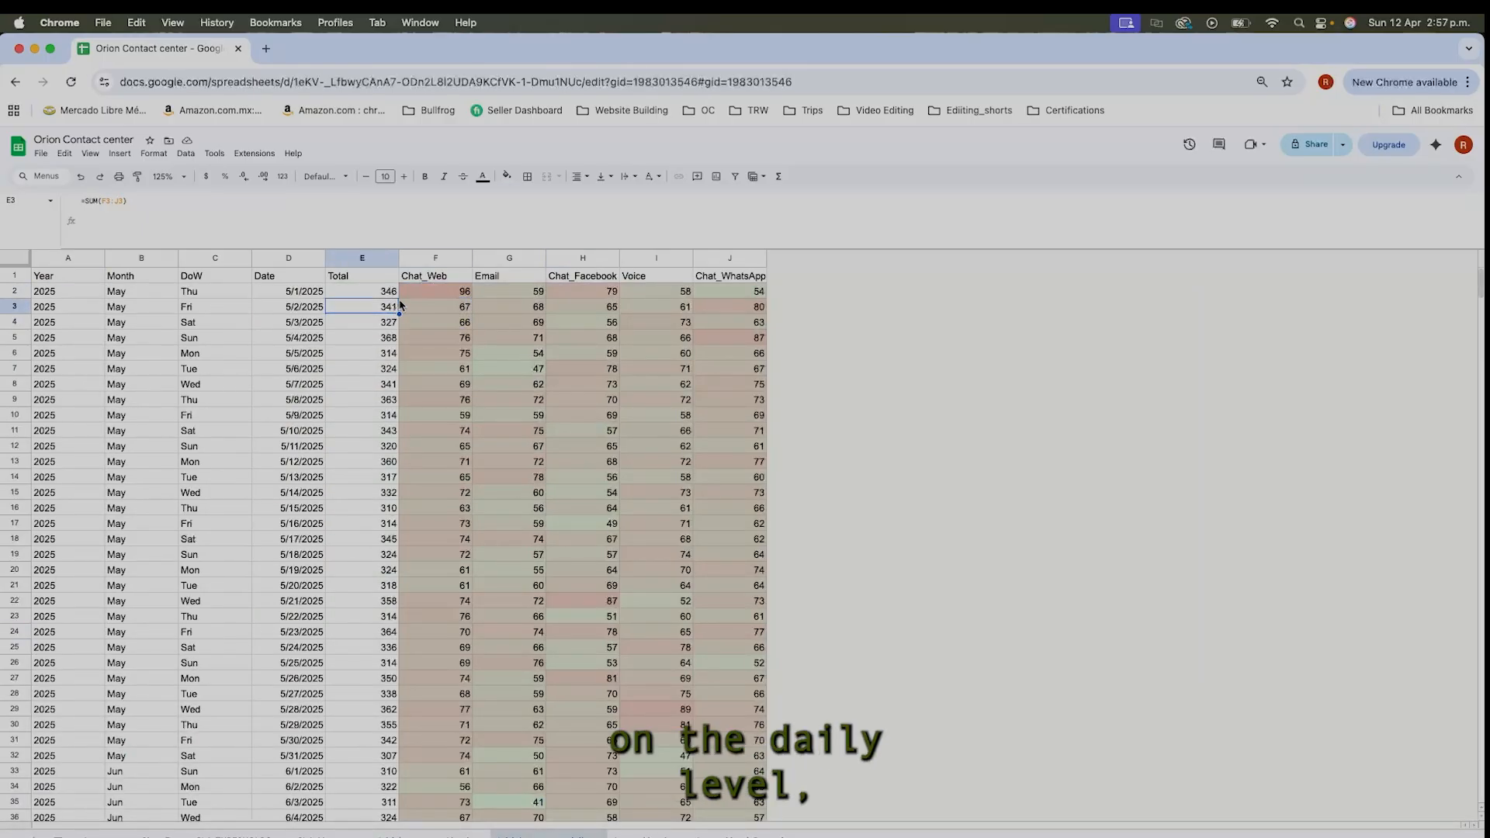
{"action": "left_click", "coordinate": [461, 295]}
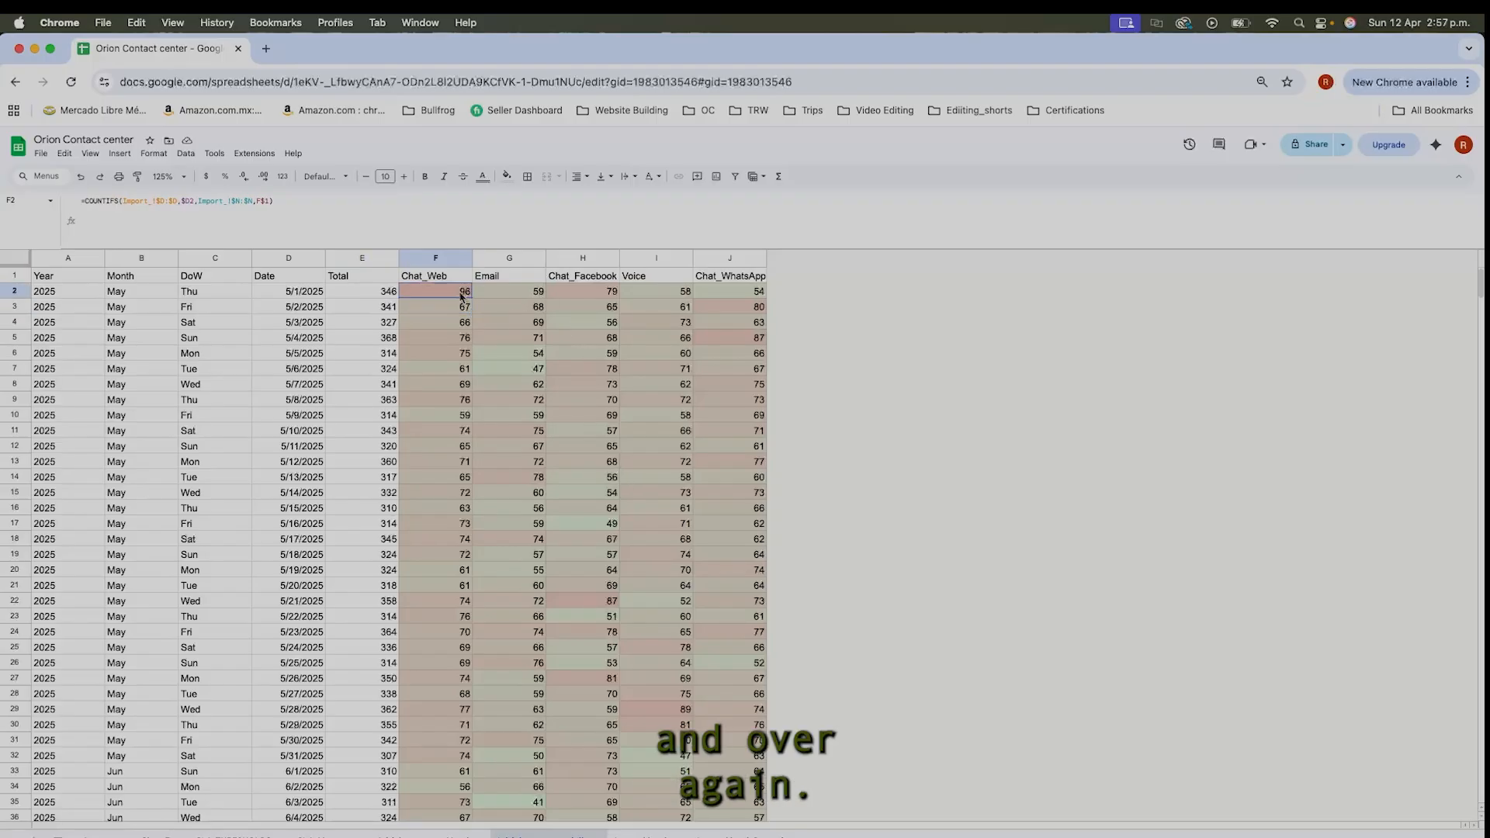
{"action": "double_click", "coordinate": [465, 298]}
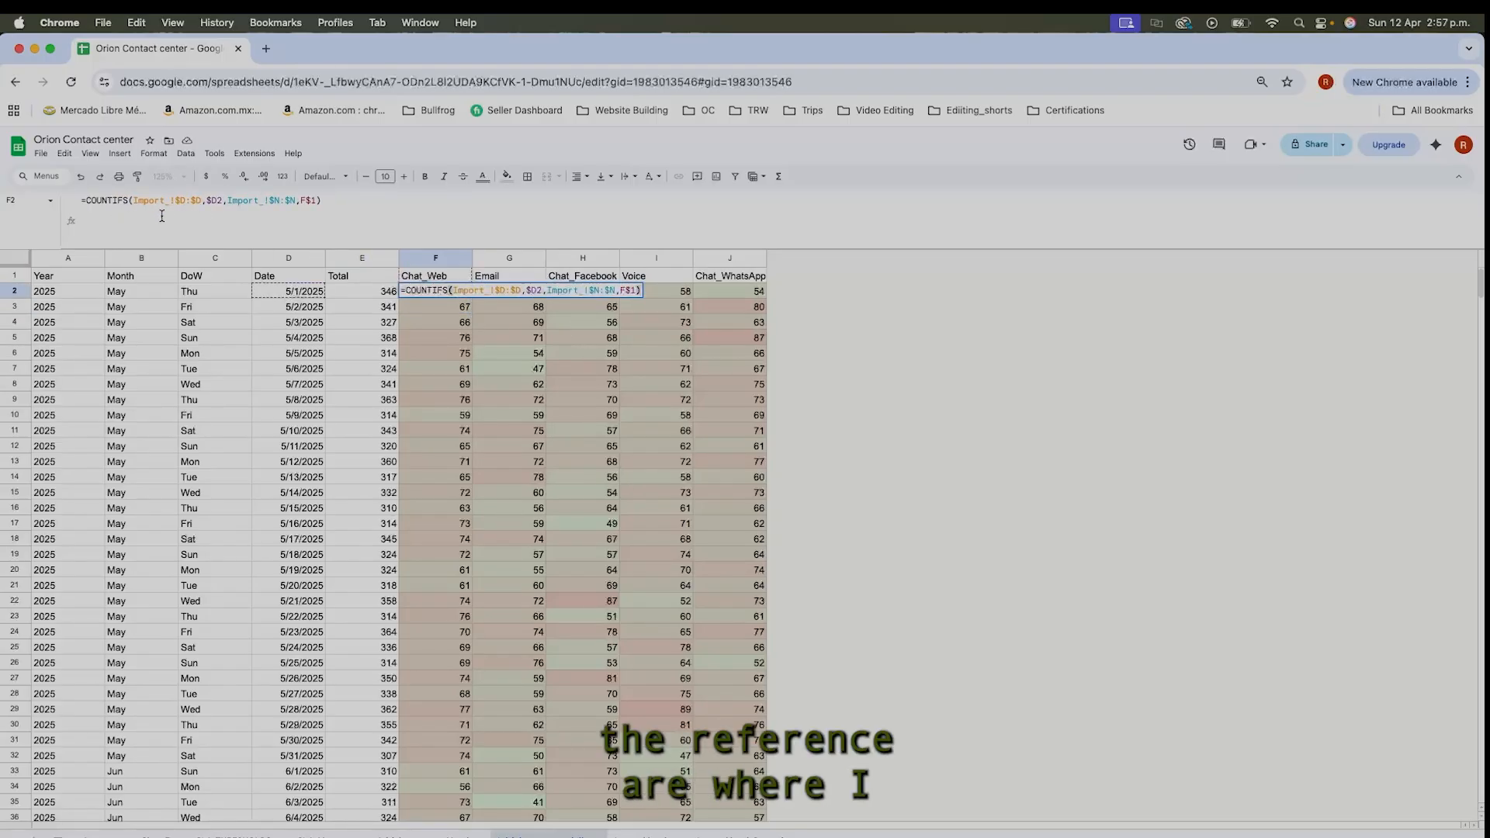
{"action": "left_click", "coordinate": [194, 202]}
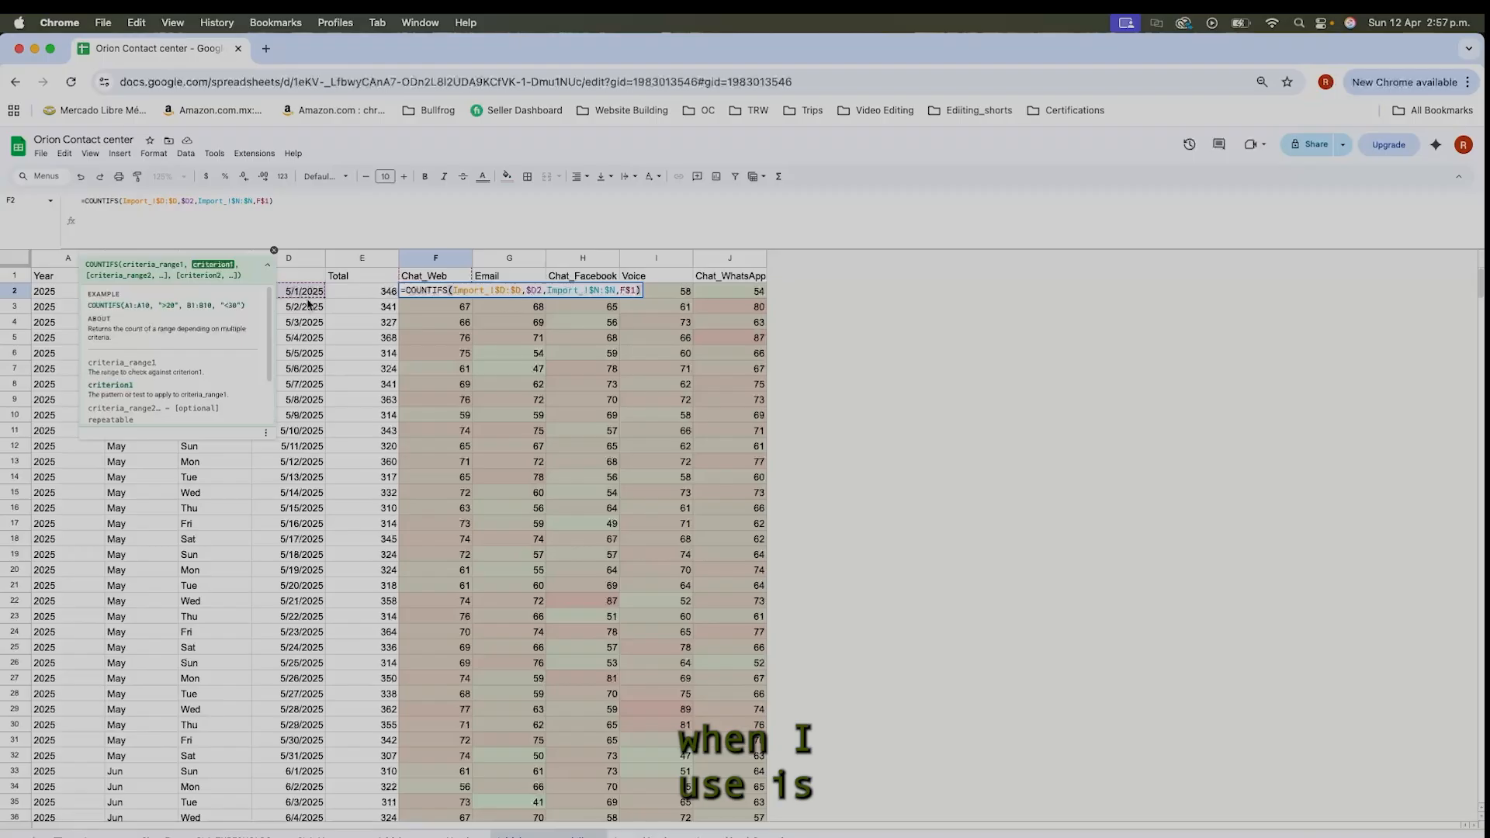
{"action": "key", "text": "Escape"}
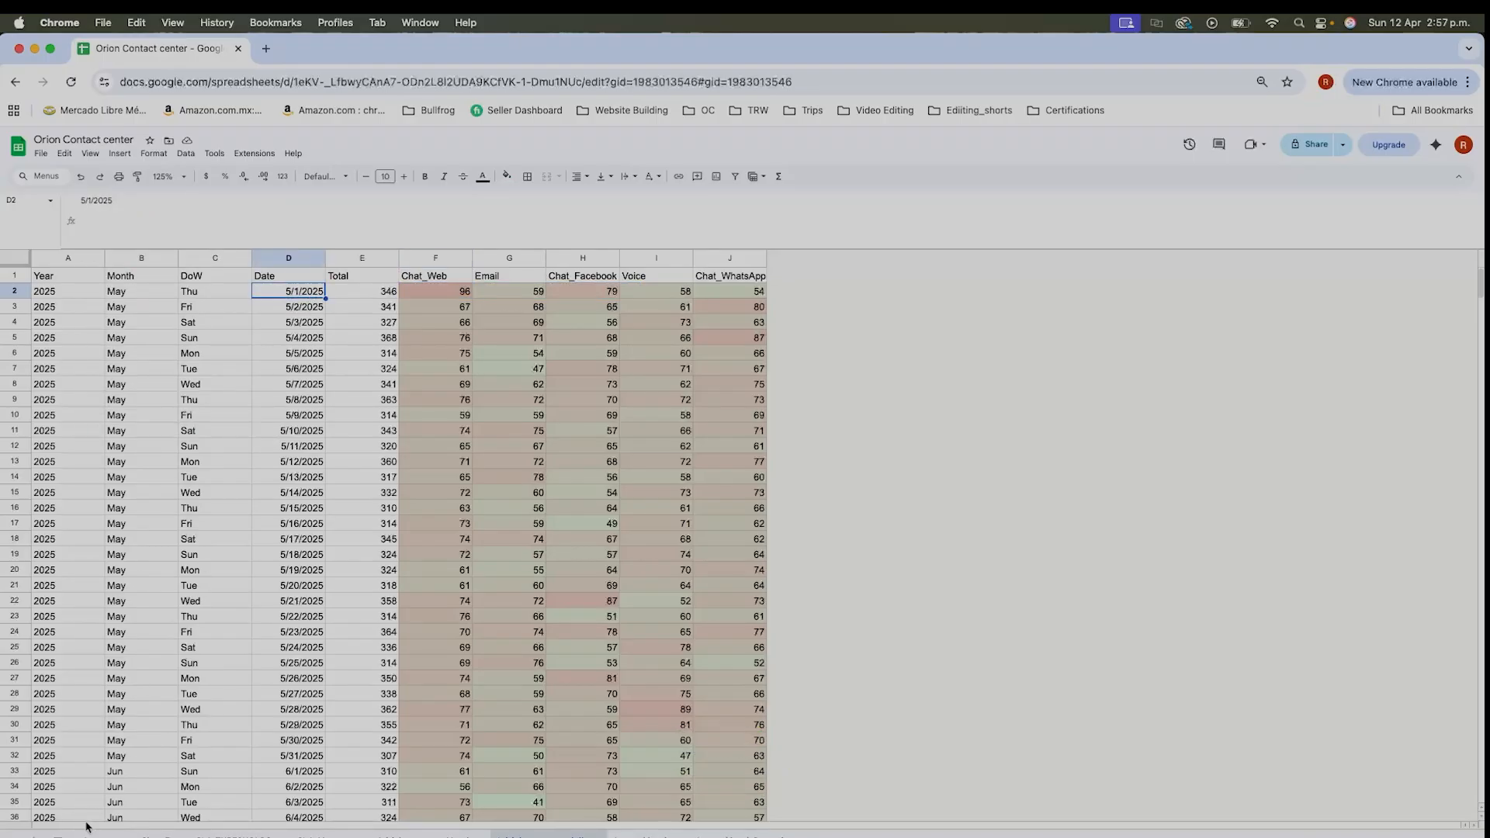
Check the Date column in the import data that the daily formula refers to, and return to the daily volume sheet.
{"action": "left_click", "coordinate": [105, 835]}
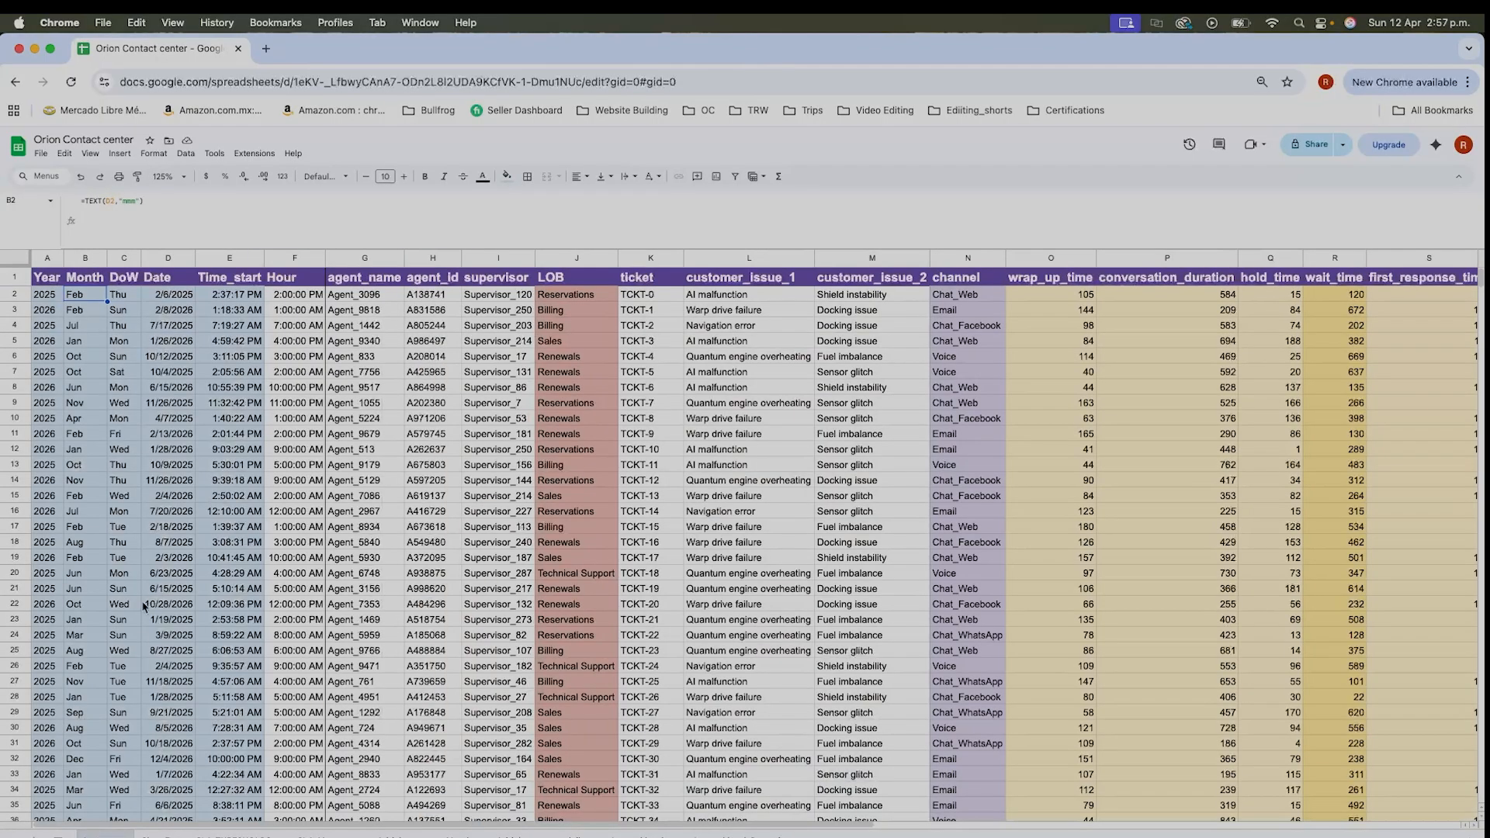
{"action": "left_click", "coordinate": [167, 258]}
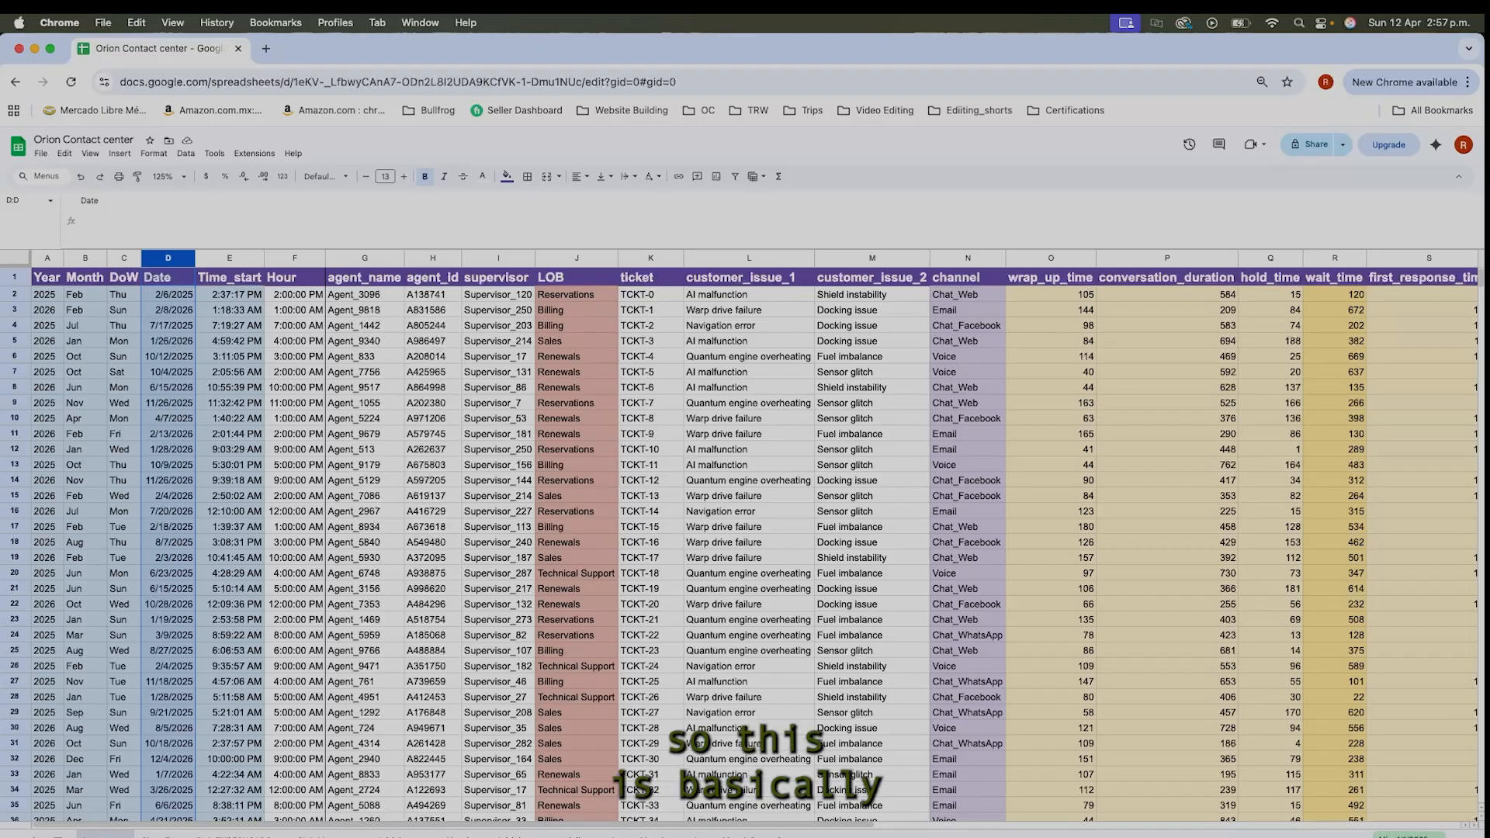
{"action": "left_click", "coordinate": [549, 835]}
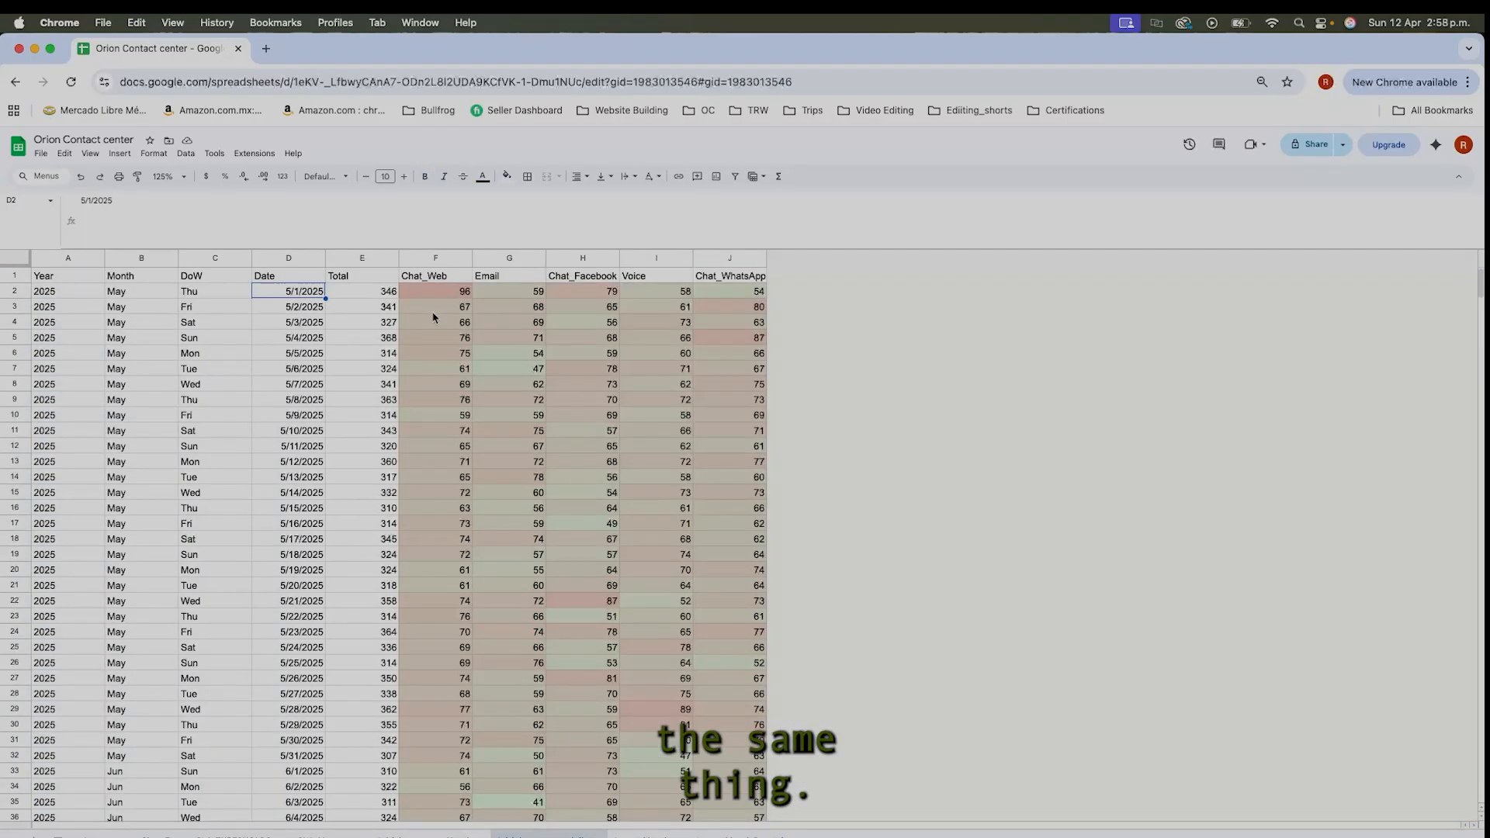
Inspect the COUNTIFS formula in F2 with its date and channel criteria, and compare it with the formulas in G2 and F4.
{"action": "left_click", "coordinate": [444, 293]}
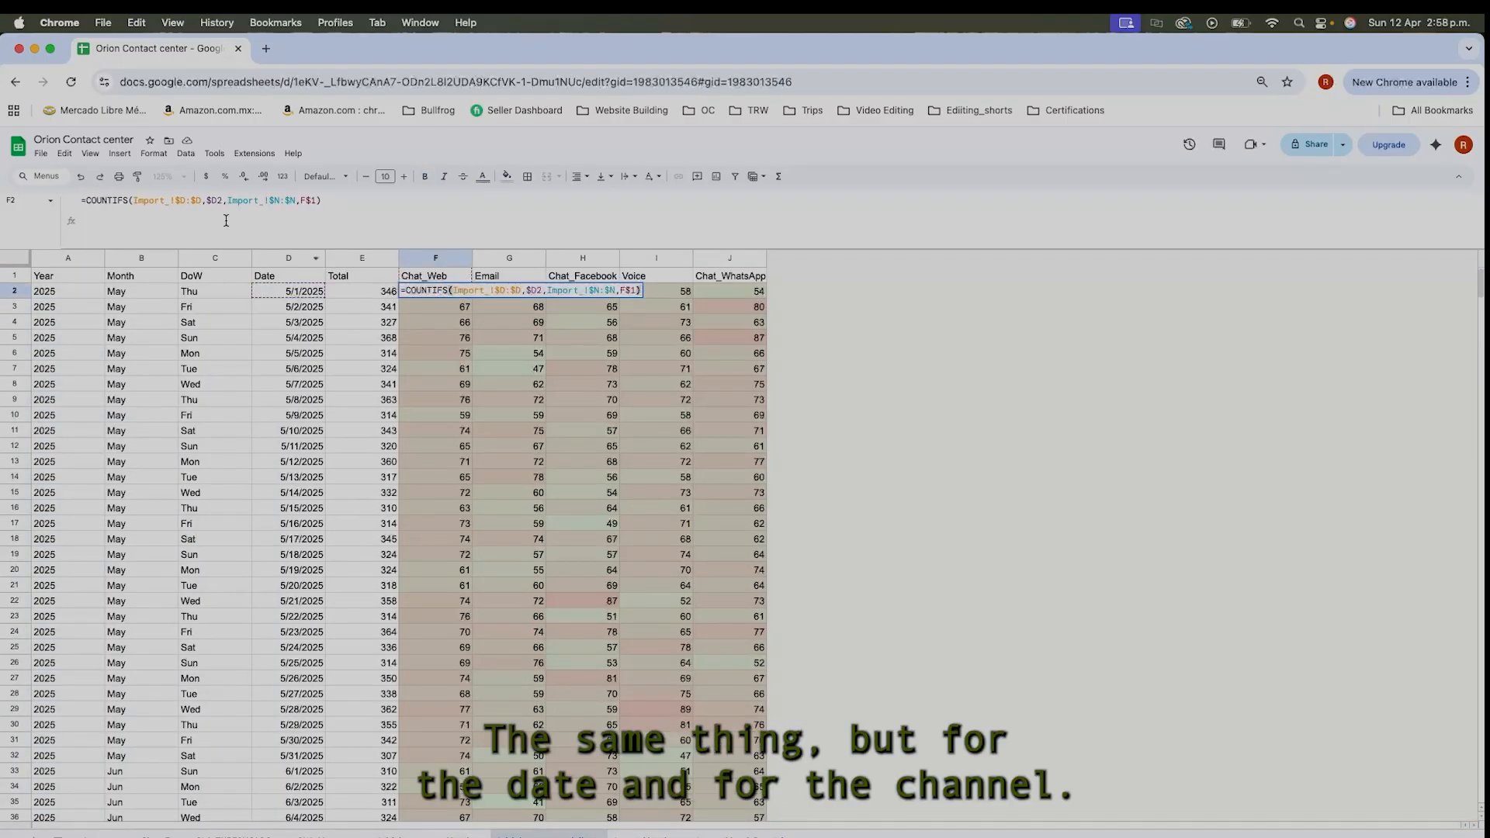
{"action": "left_click", "coordinate": [202, 199]}
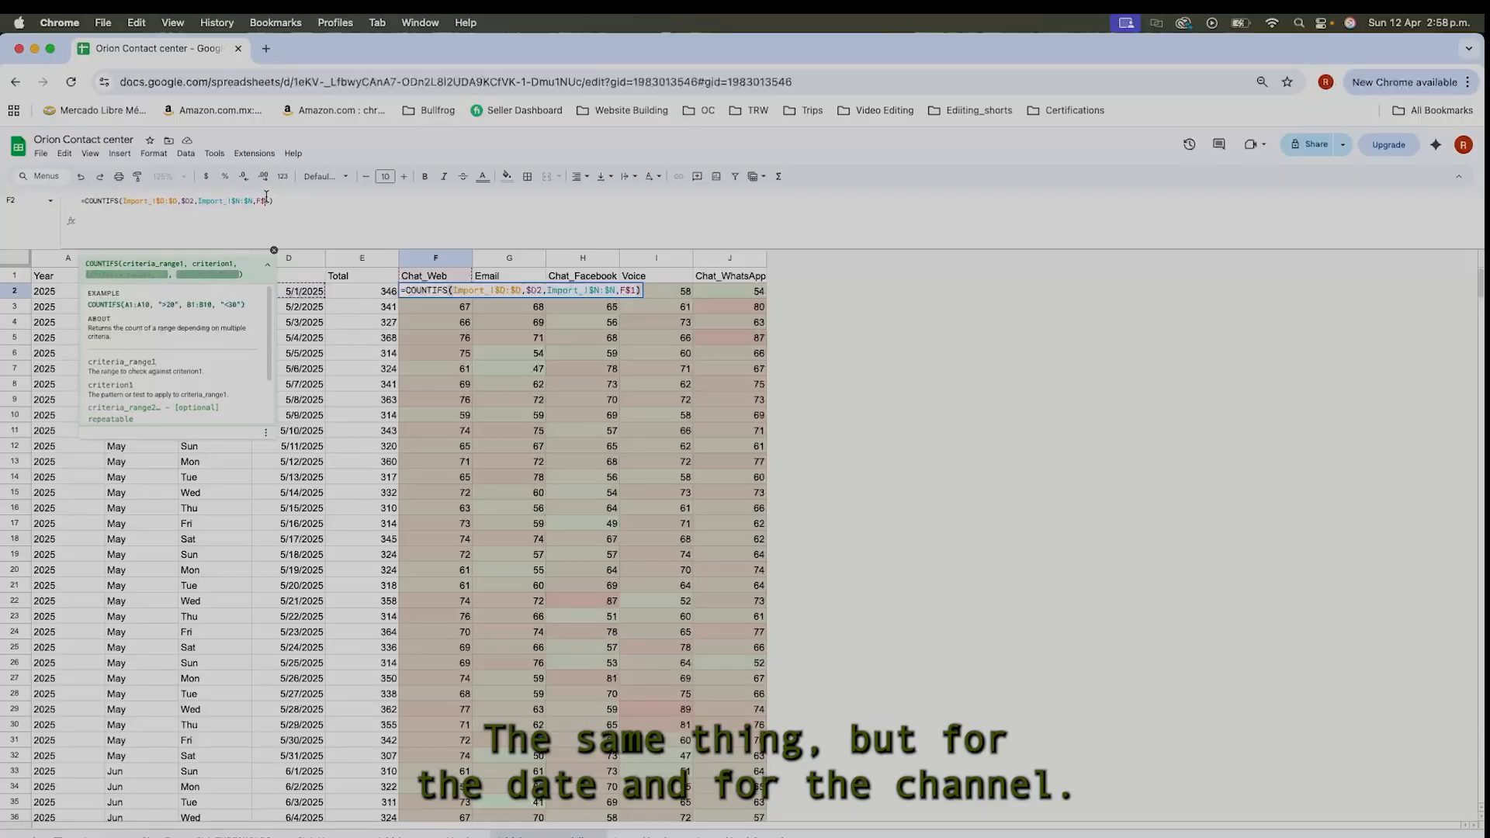
{"action": "left_click", "coordinate": [486, 396]}
{"action": "left_click", "coordinate": [455, 280]}
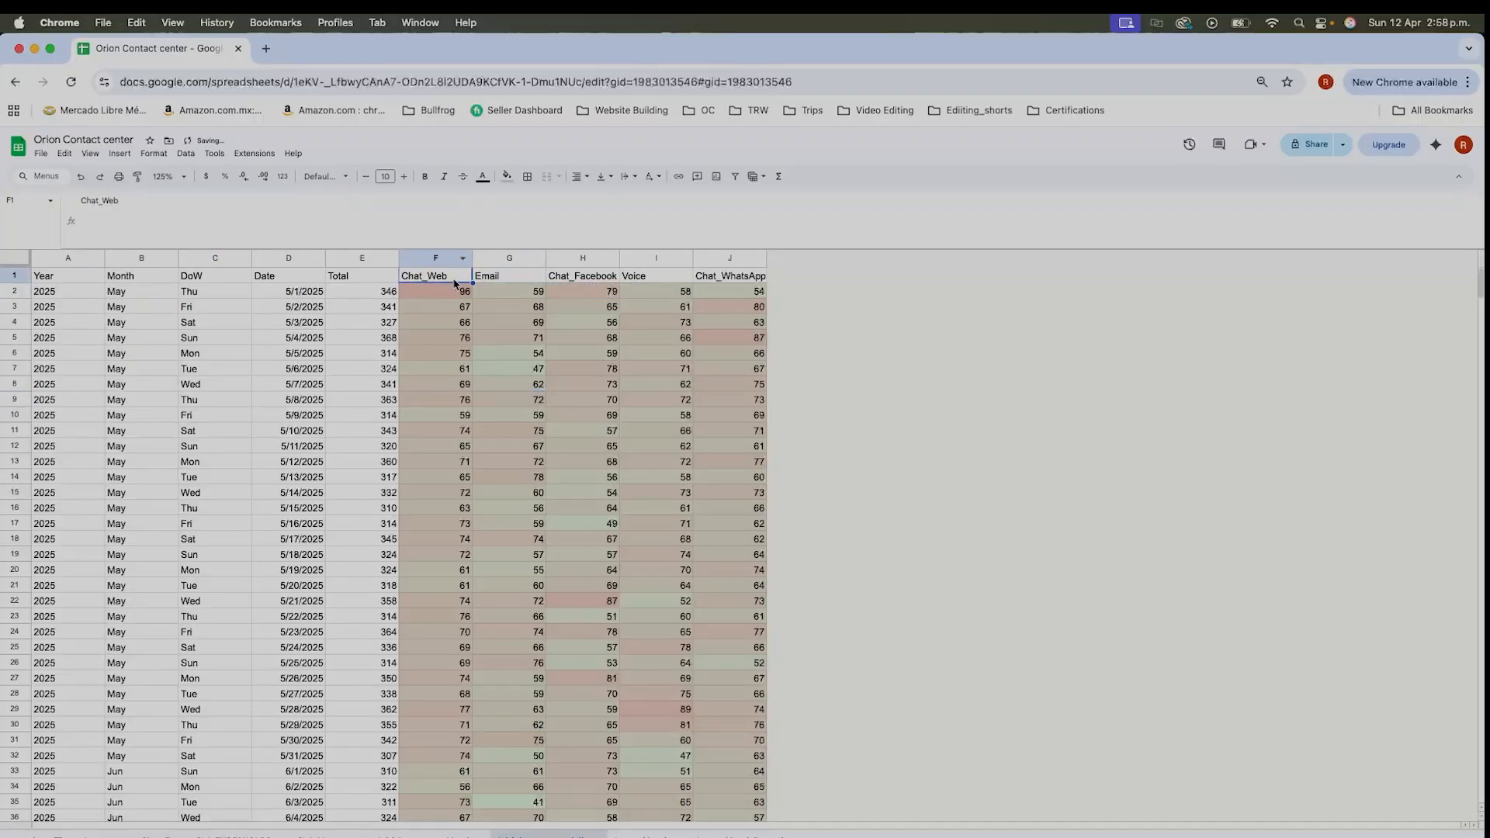
{"action": "left_click", "coordinate": [455, 298]}
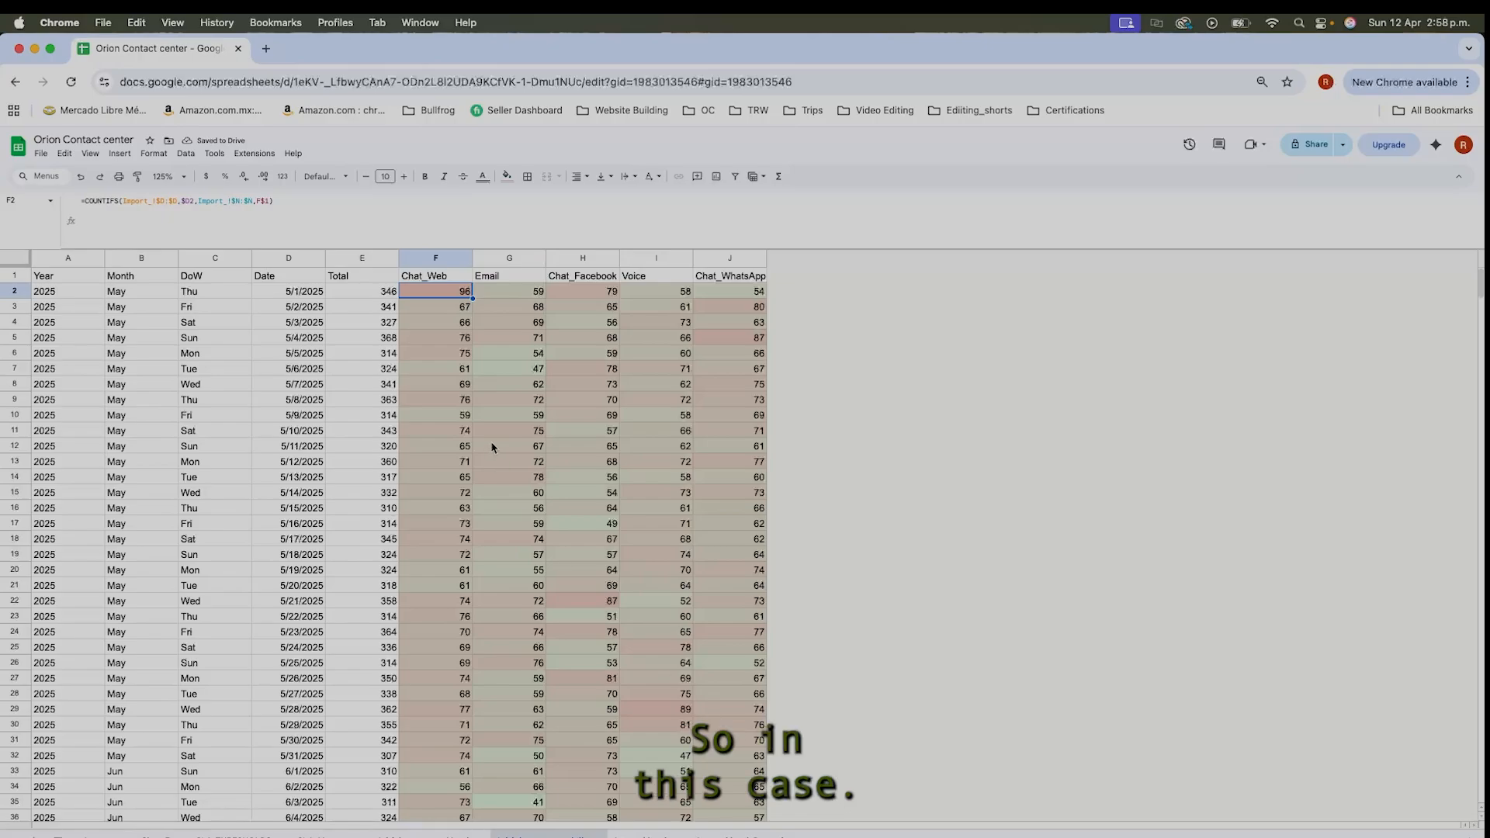
{"action": "key", "text": "Right"}
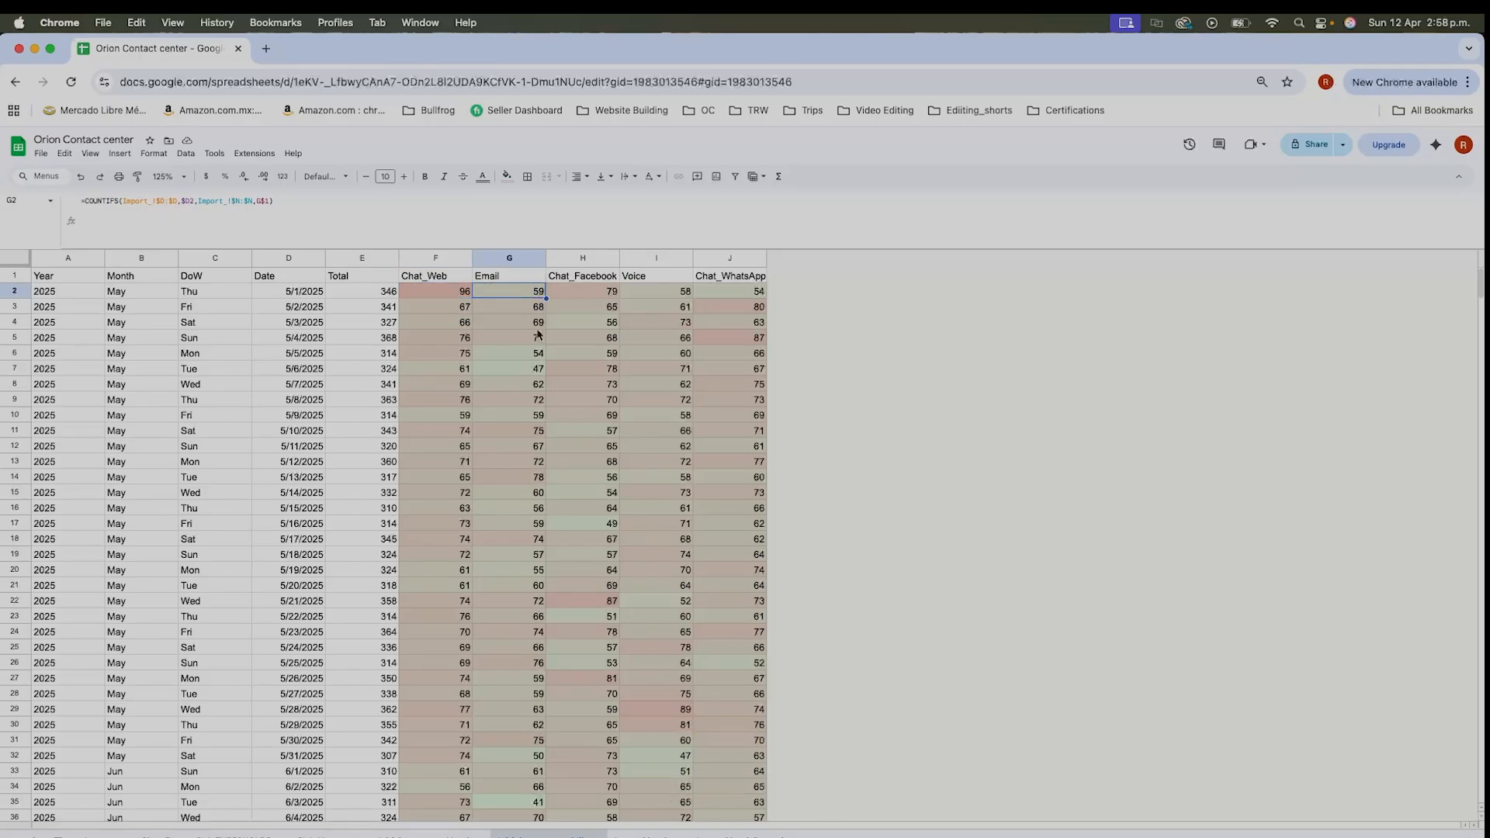
{"action": "left_click", "coordinate": [445, 318]}
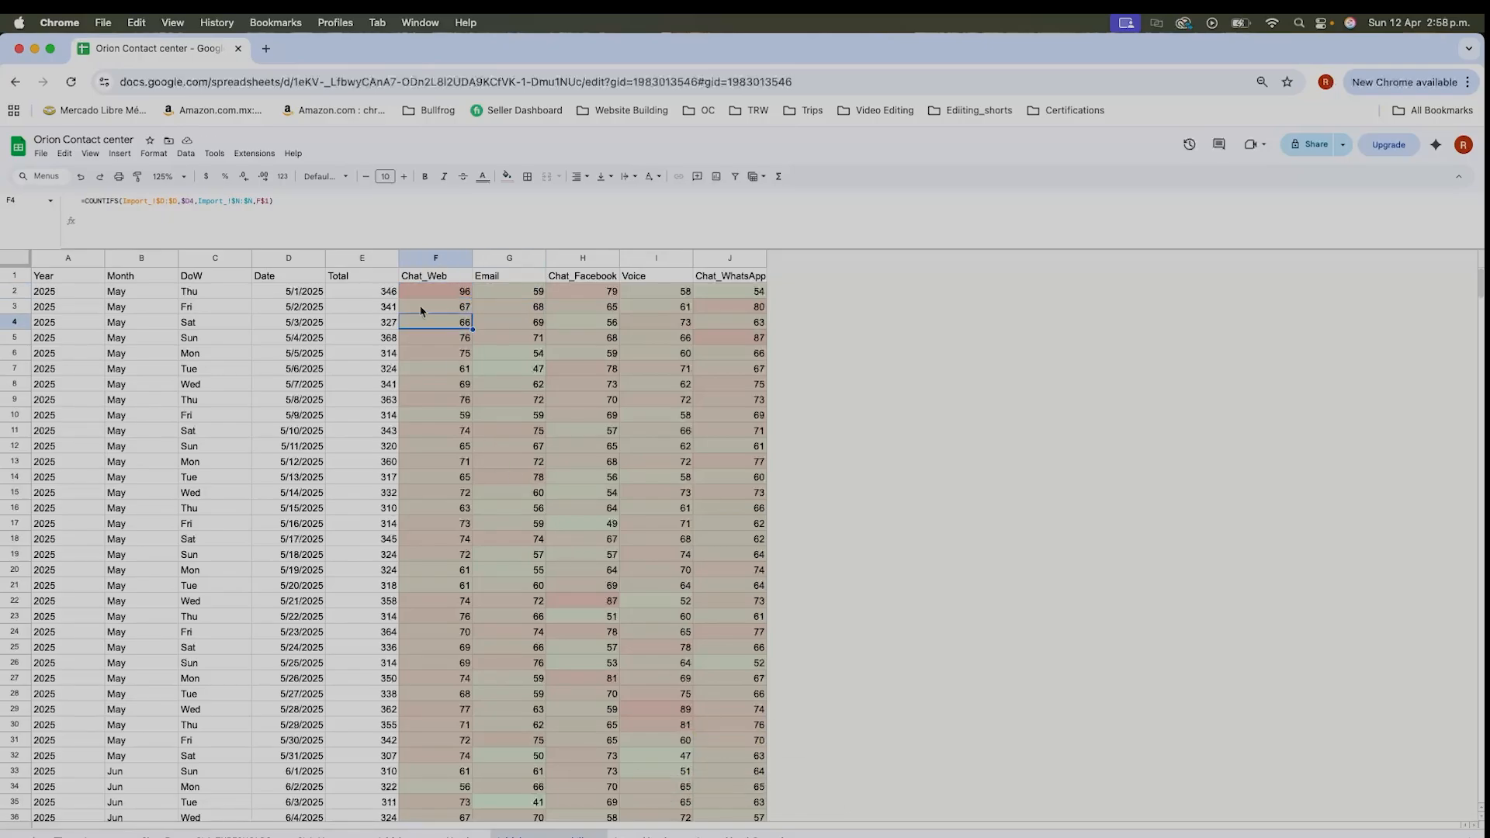
Select the Date and Total columns from the headers down to row 610, and insert a chart of them.
{"action": "left_click_drag", "start_coordinate": [388, 293], "coordinate": [399, 782]}
{"action": "scroll", "coordinate": [392, 790], "scroll_direction": "down", "scroll_amount": 15}
{"action": "scroll", "coordinate": [392, 790], "scroll_direction": "up", "scroll_amount": 16}
{"action": "left_click", "coordinate": [392, 791]}
{"action": "key", "text": "super+Left"}
{"action": "key", "text": "super+Up"}
{"action": "left_click", "coordinate": [319, 277]}
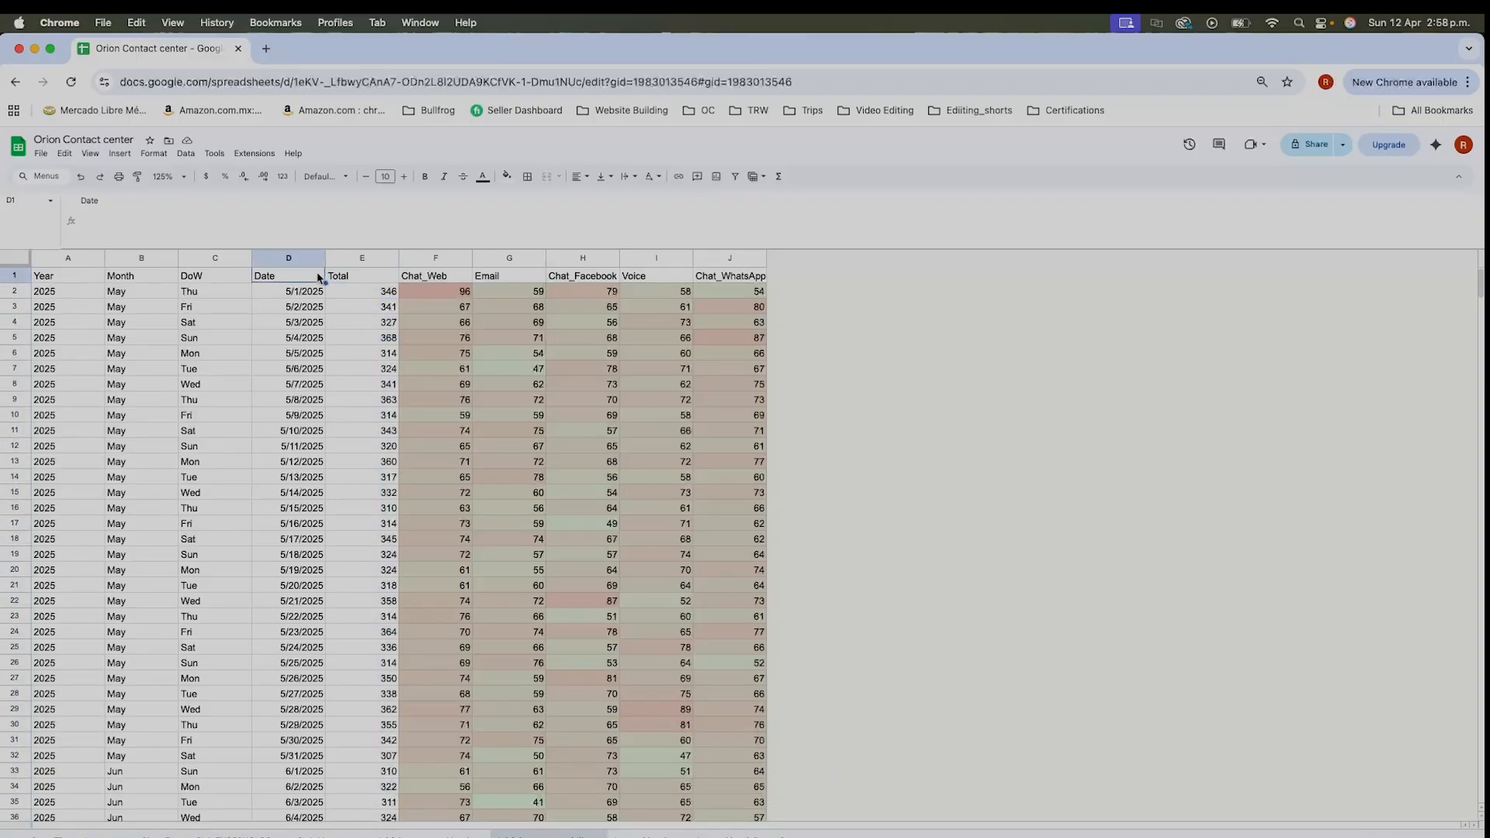
{"action": "key", "text": "shift+Right"}
{"action": "key", "text": "super+shift+Down"}
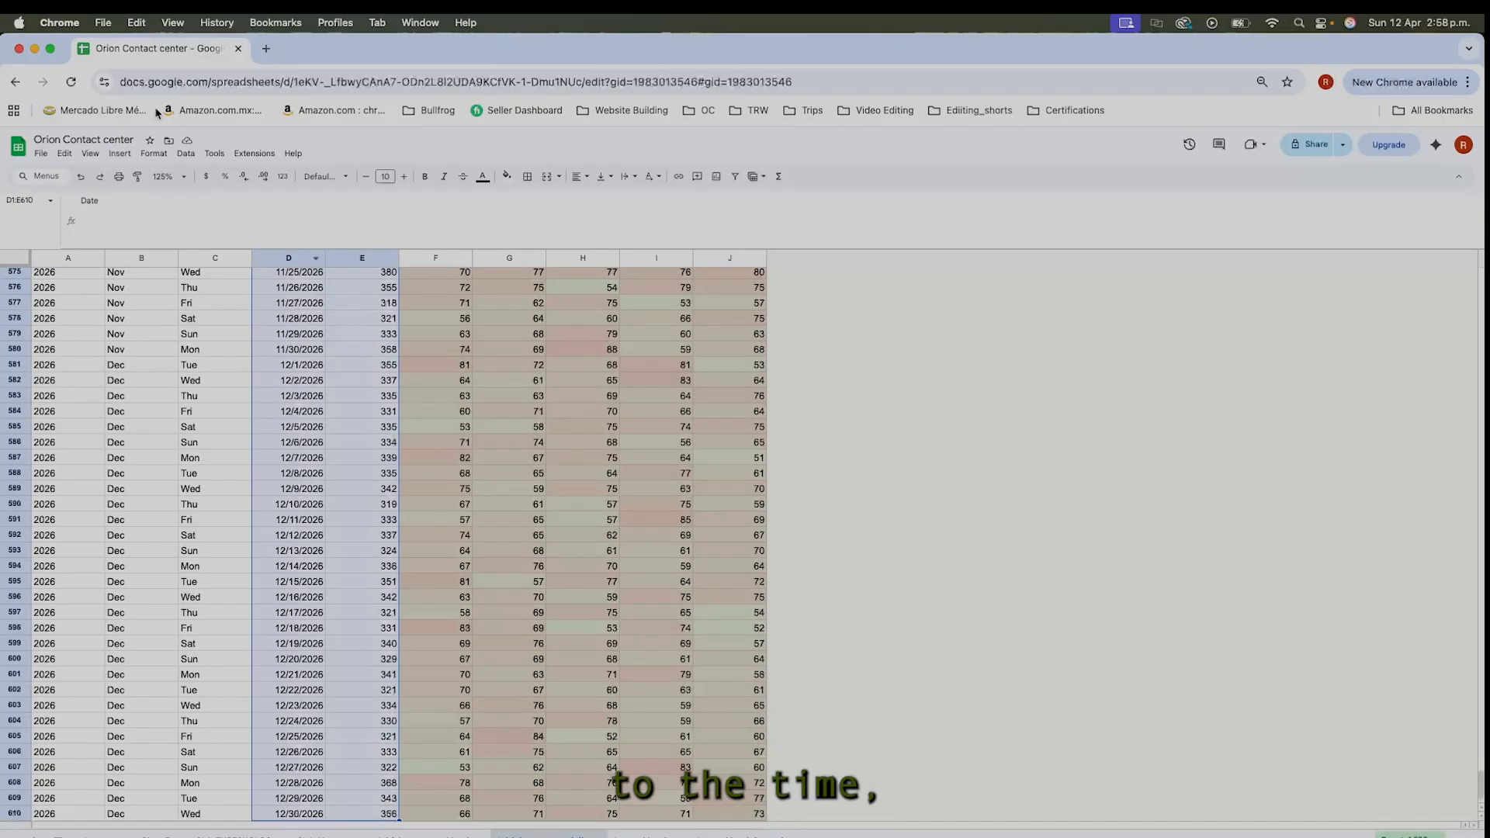
{"action": "left_click", "coordinate": [119, 154]}
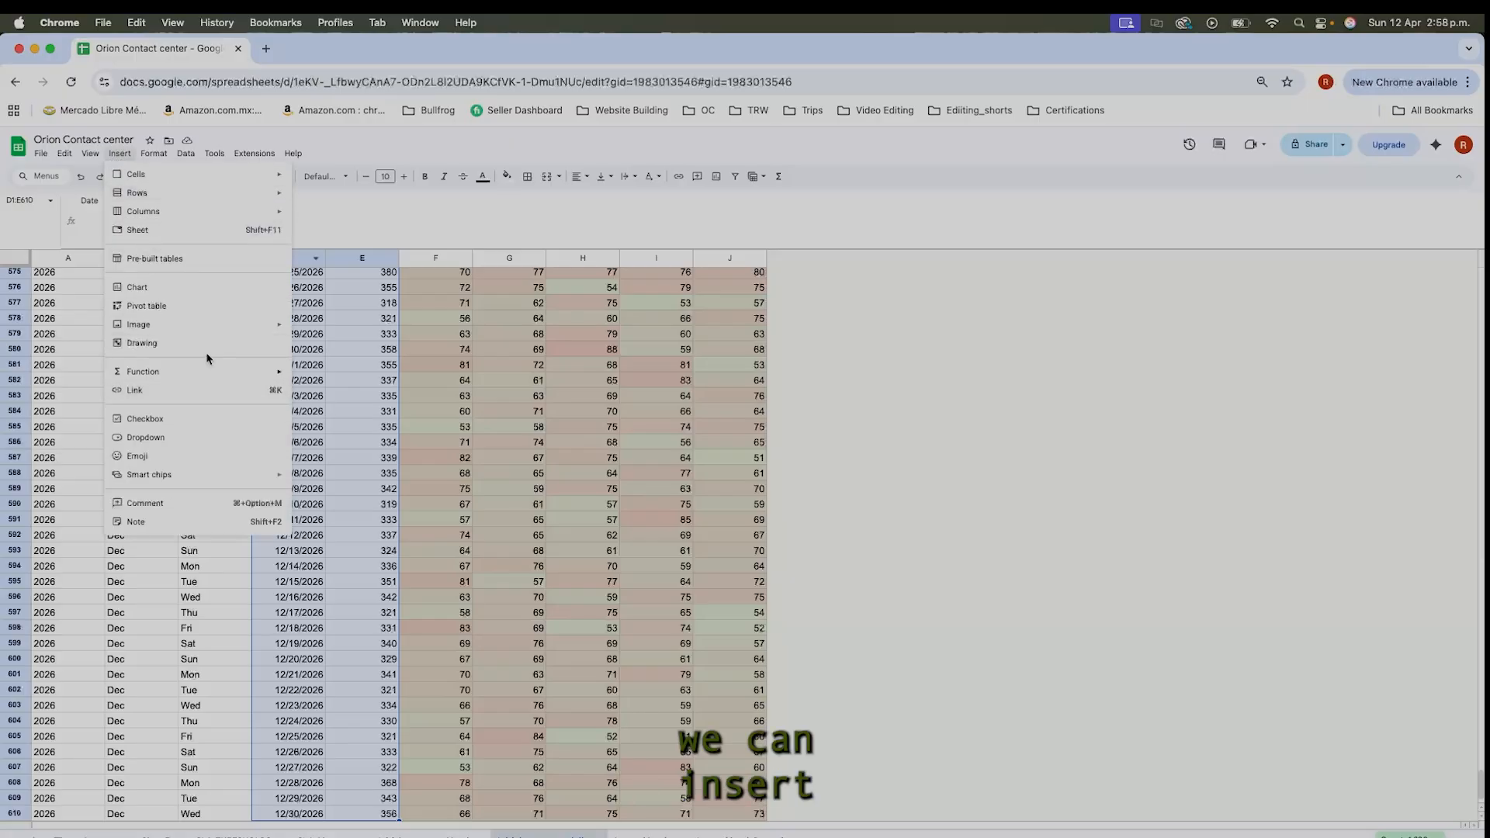
{"action": "left_click", "coordinate": [188, 293]}
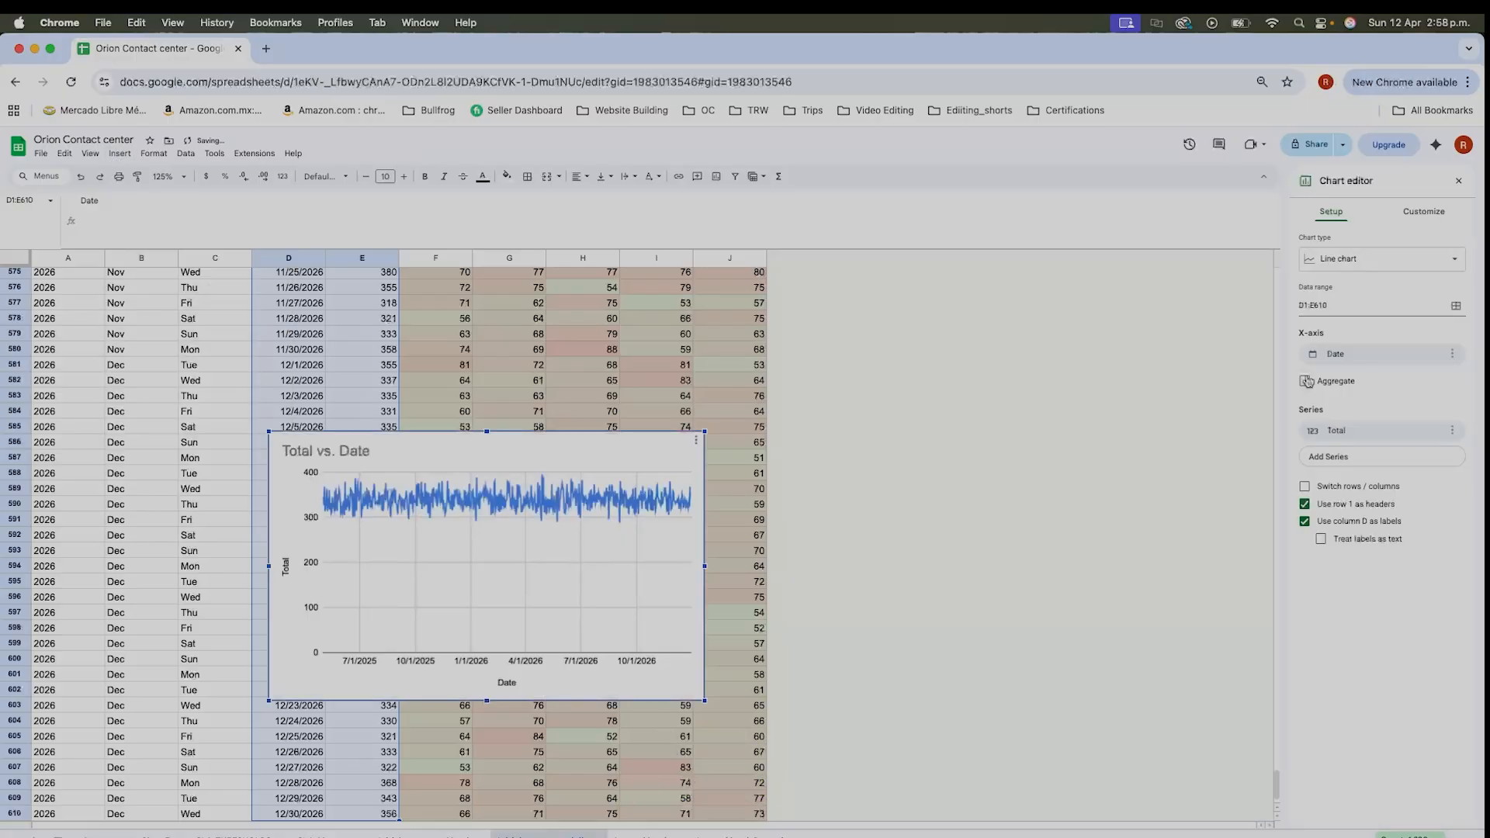
Change the Total vs. Date chart to a smooth line chart, and widen it.
{"action": "left_click", "coordinate": [1406, 264]}
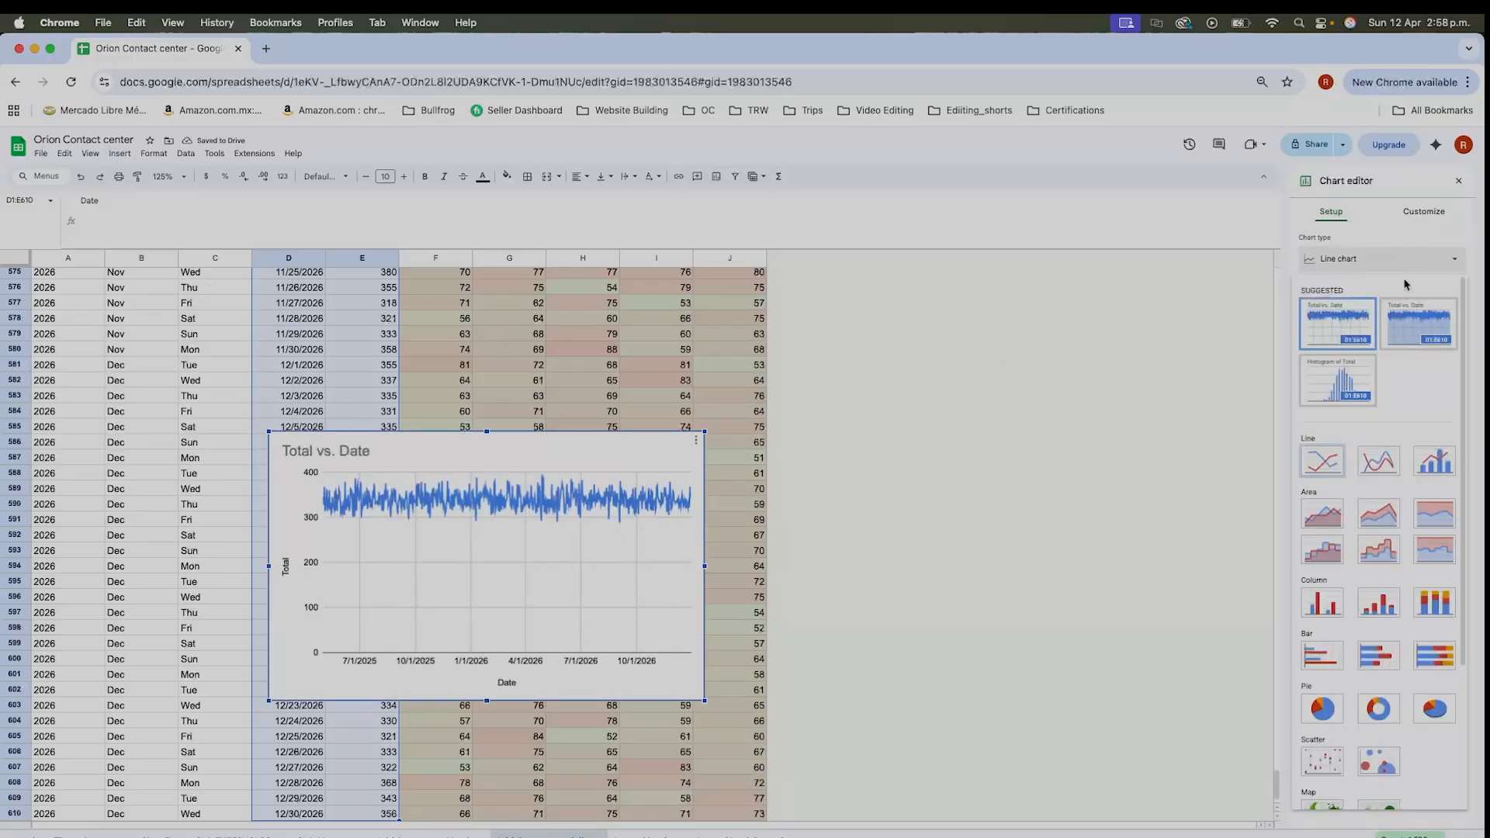
{"action": "left_click", "coordinate": [1374, 466]}
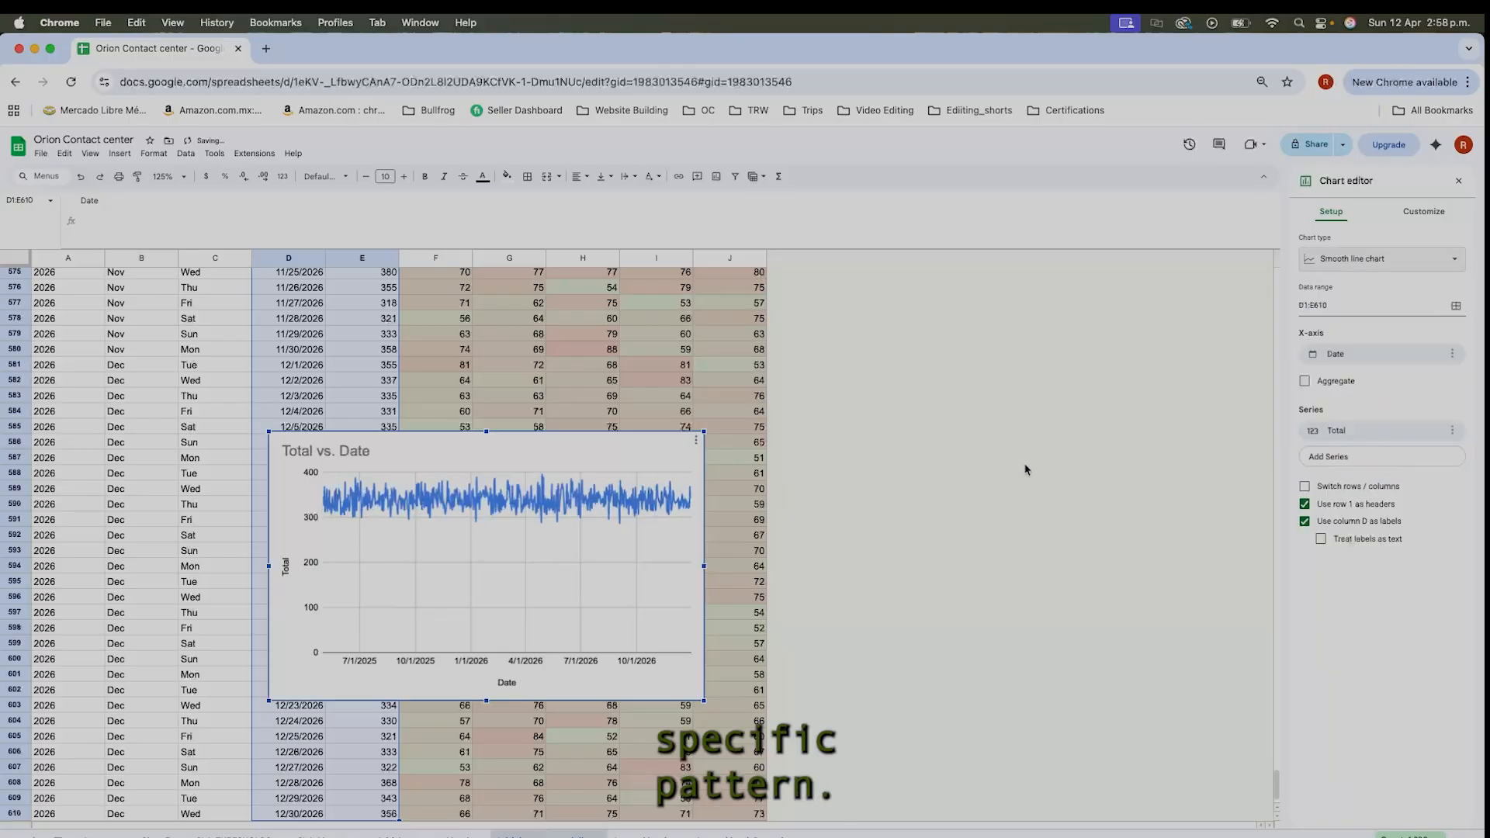
{"action": "left_click_drag", "start_coordinate": [704, 567], "coordinate": [965, 575]}
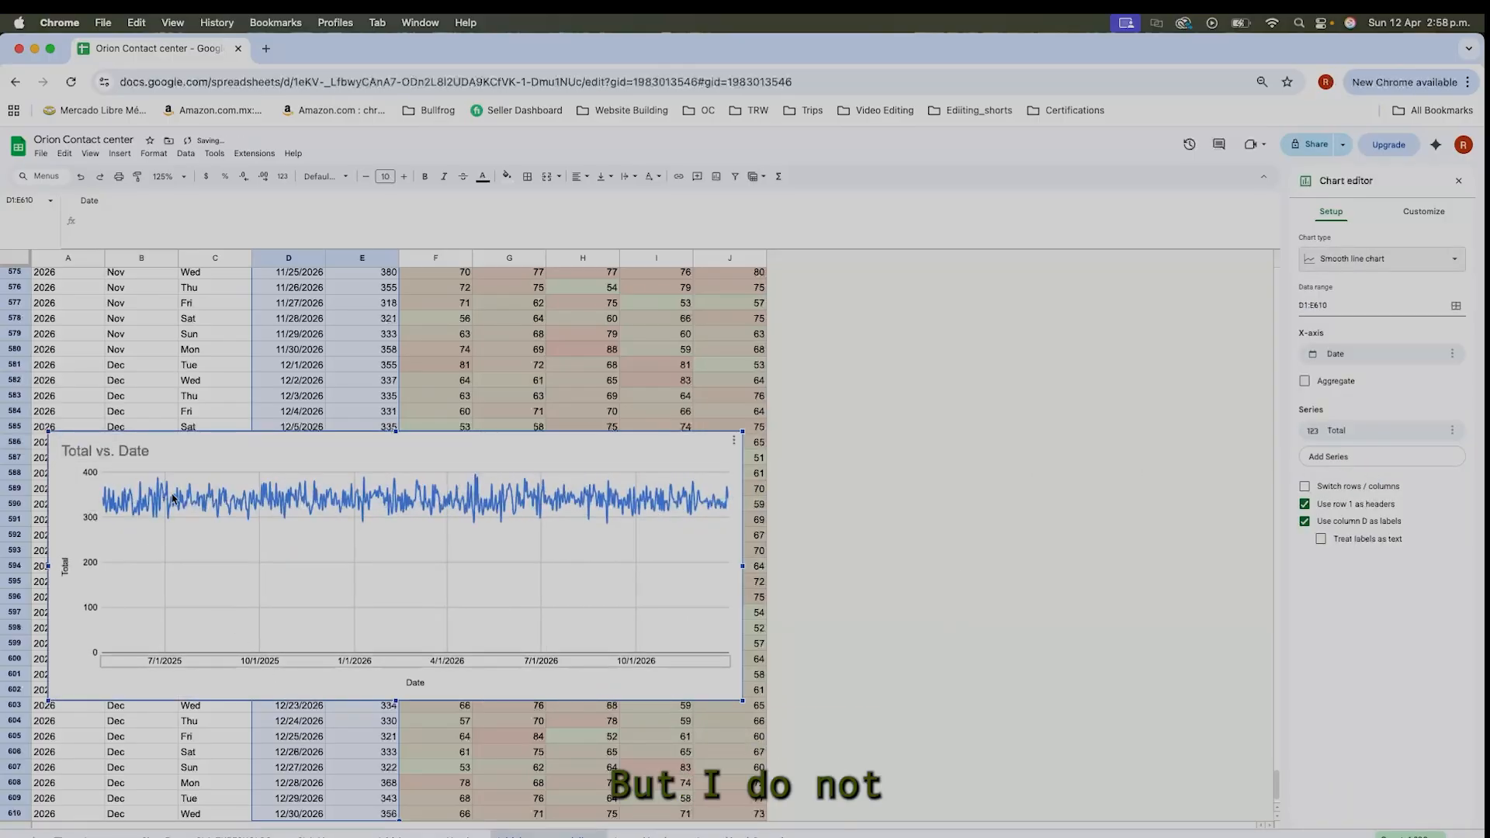
Try a trendline on the chart's Total series, and switch it off again.
{"action": "left_click", "coordinate": [545, 563]}
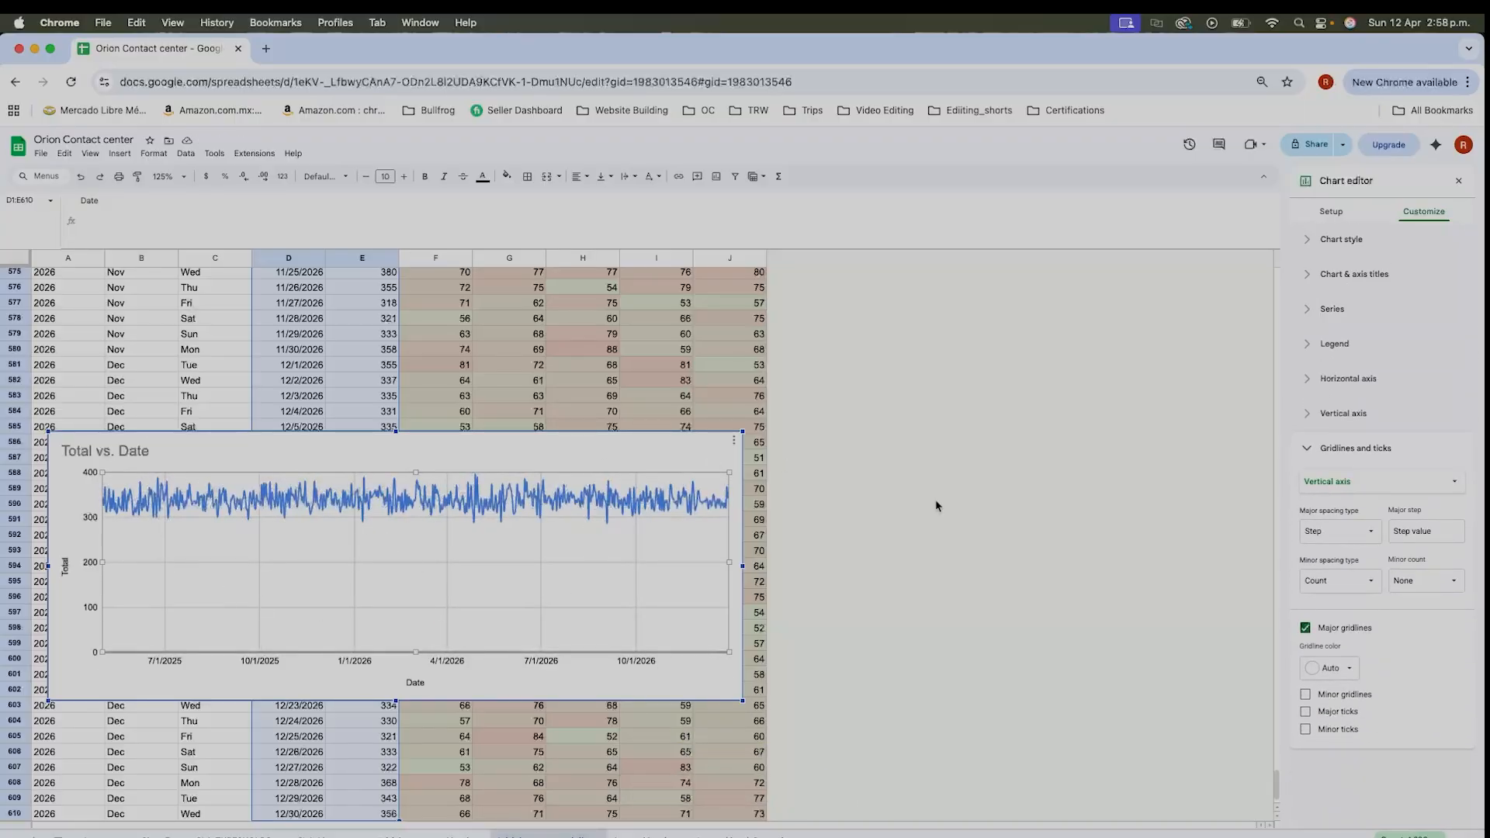
{"action": "left_click", "coordinate": [1347, 240]}
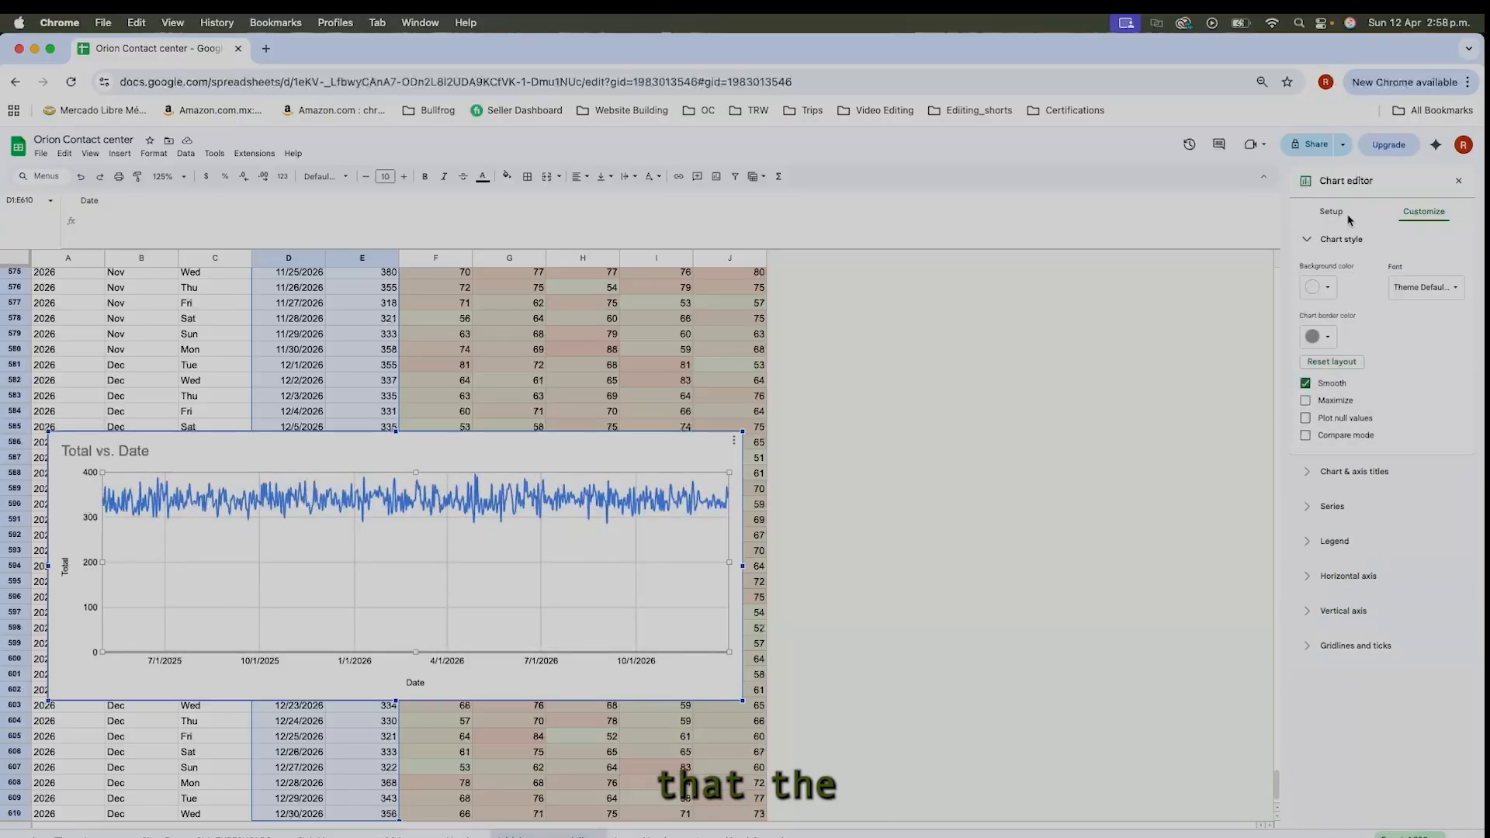
{"action": "left_click", "coordinate": [1333, 503]}
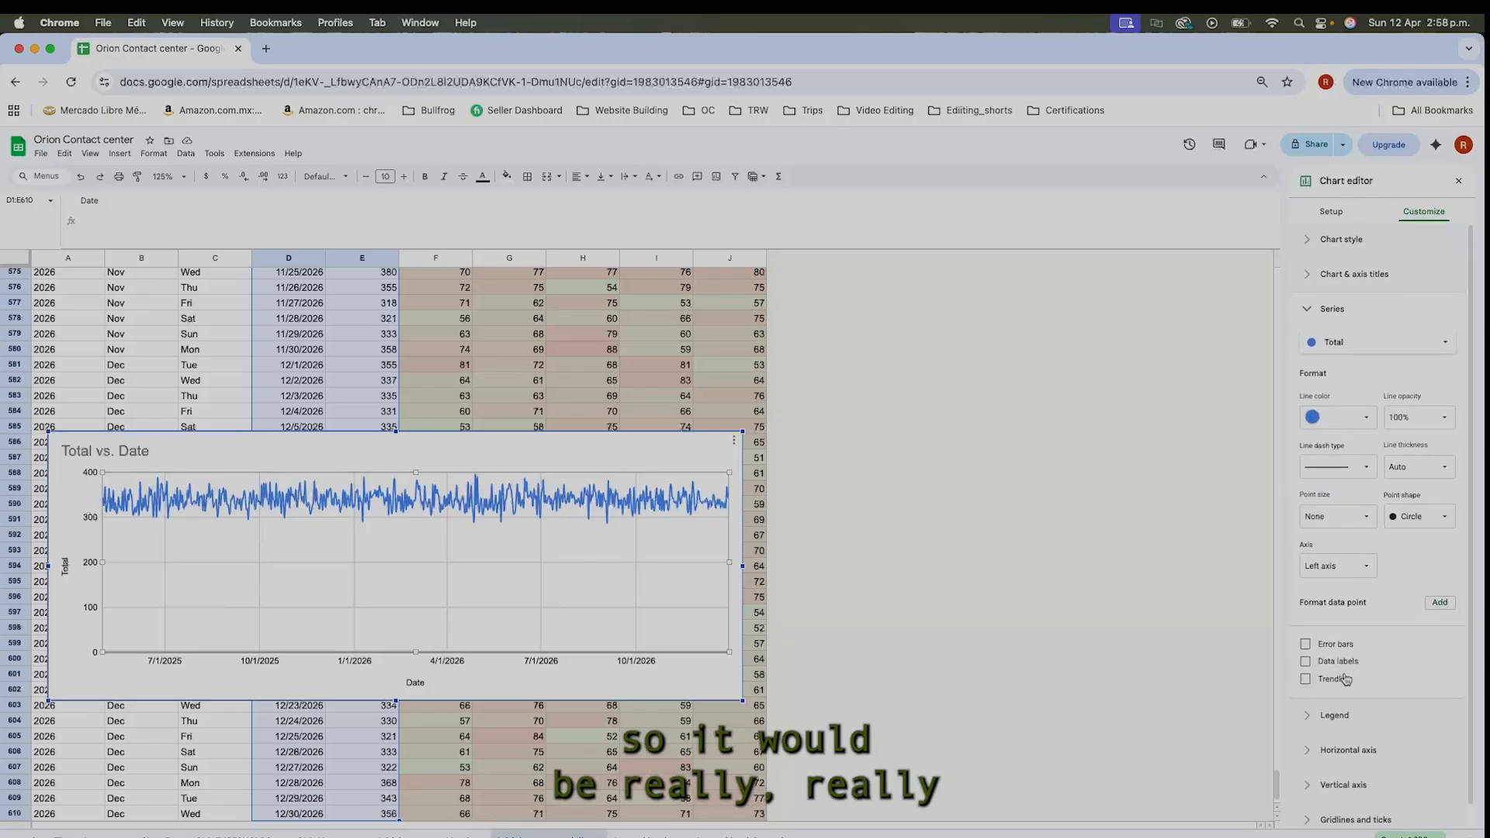
{"action": "left_click", "coordinate": [1348, 683]}
{"action": "left_click", "coordinate": [1348, 684]}
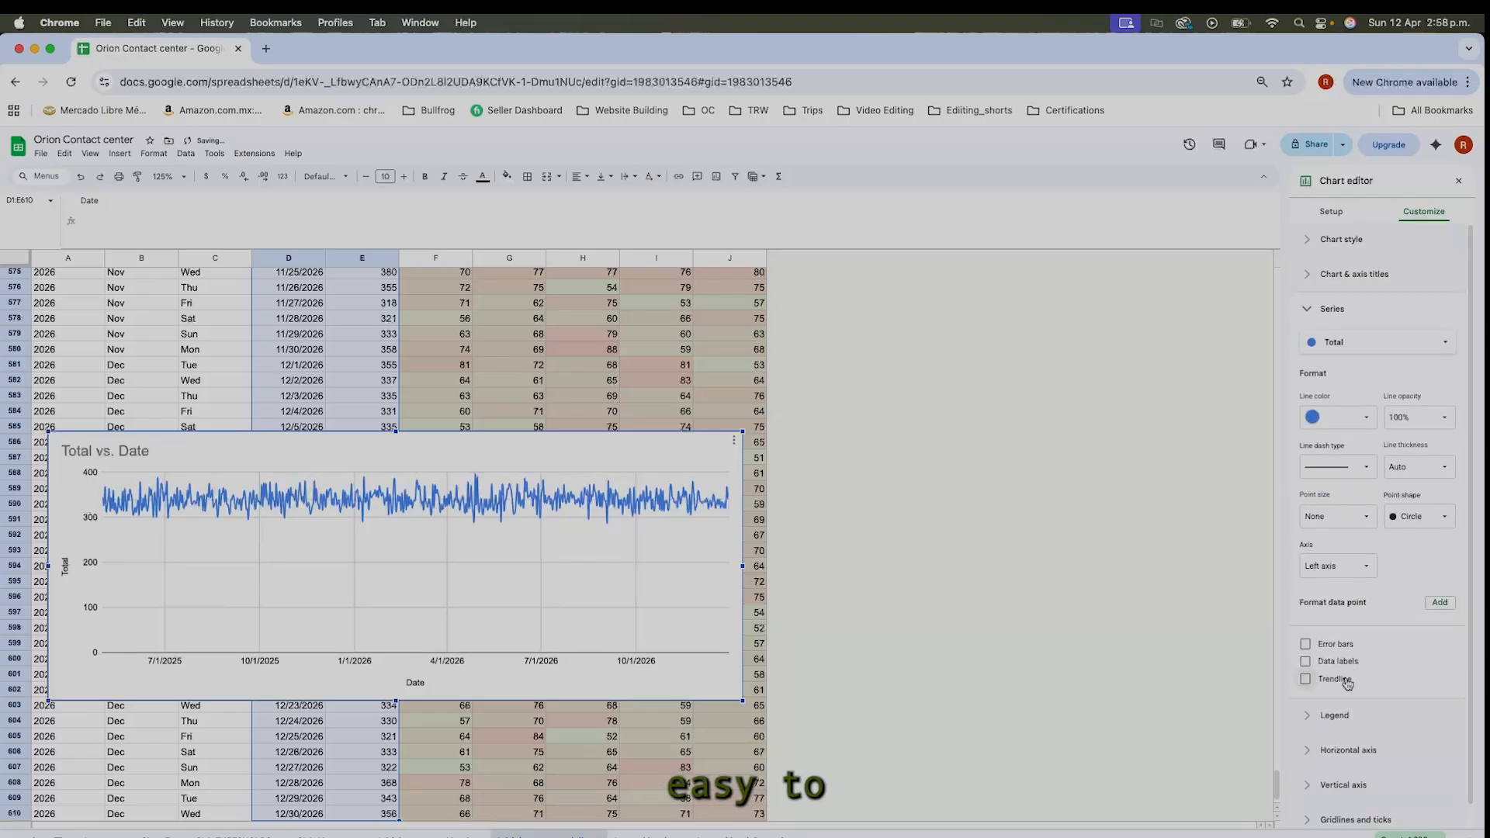
Look through the chart's legend, horizontal axis and gridline options, and examine the Total line for a volume pattern.
{"action": "left_click", "coordinate": [1337, 717]}
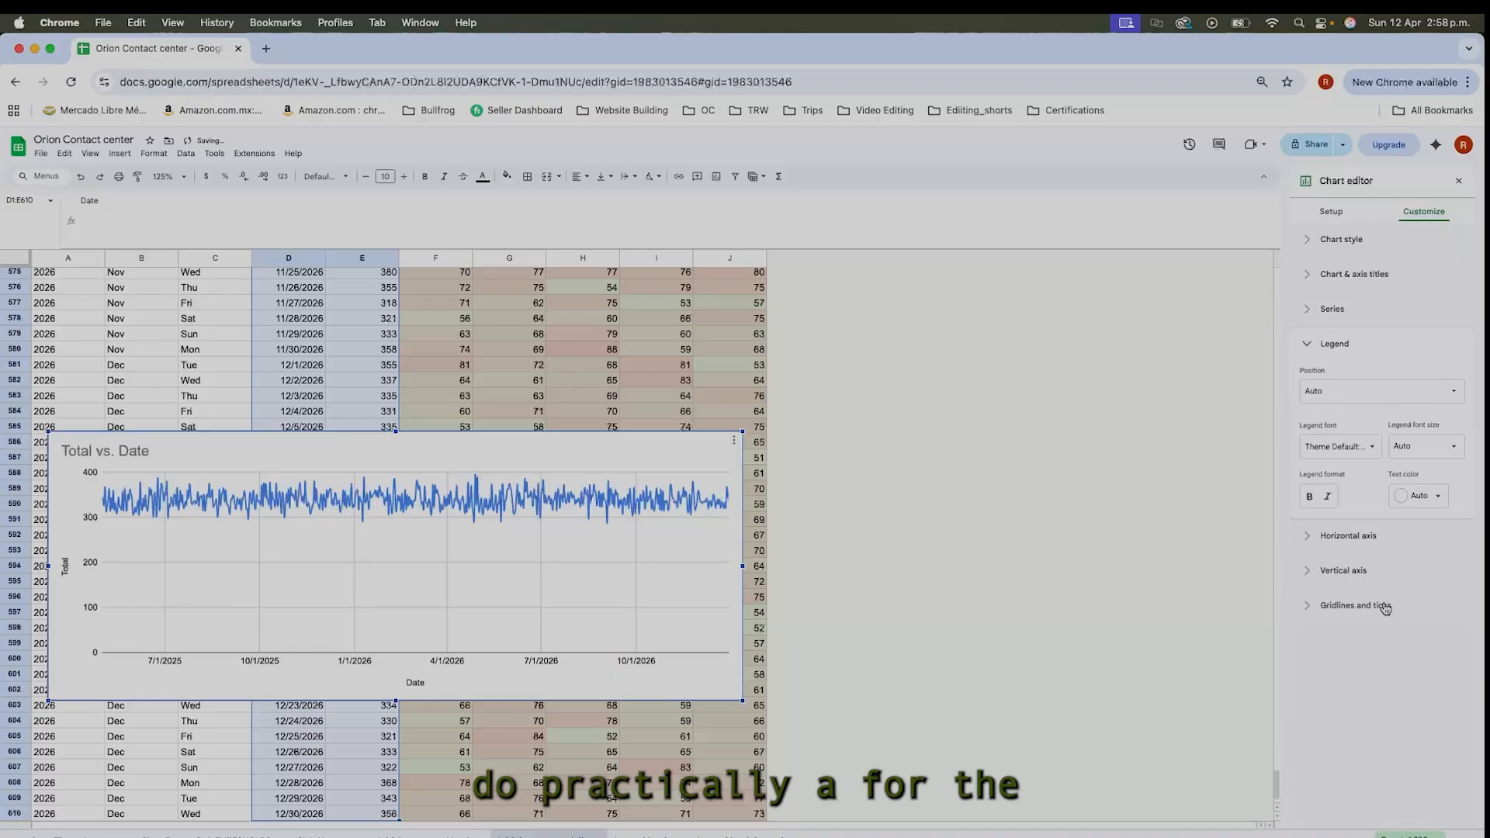
{"action": "left_click", "coordinate": [1349, 538]}
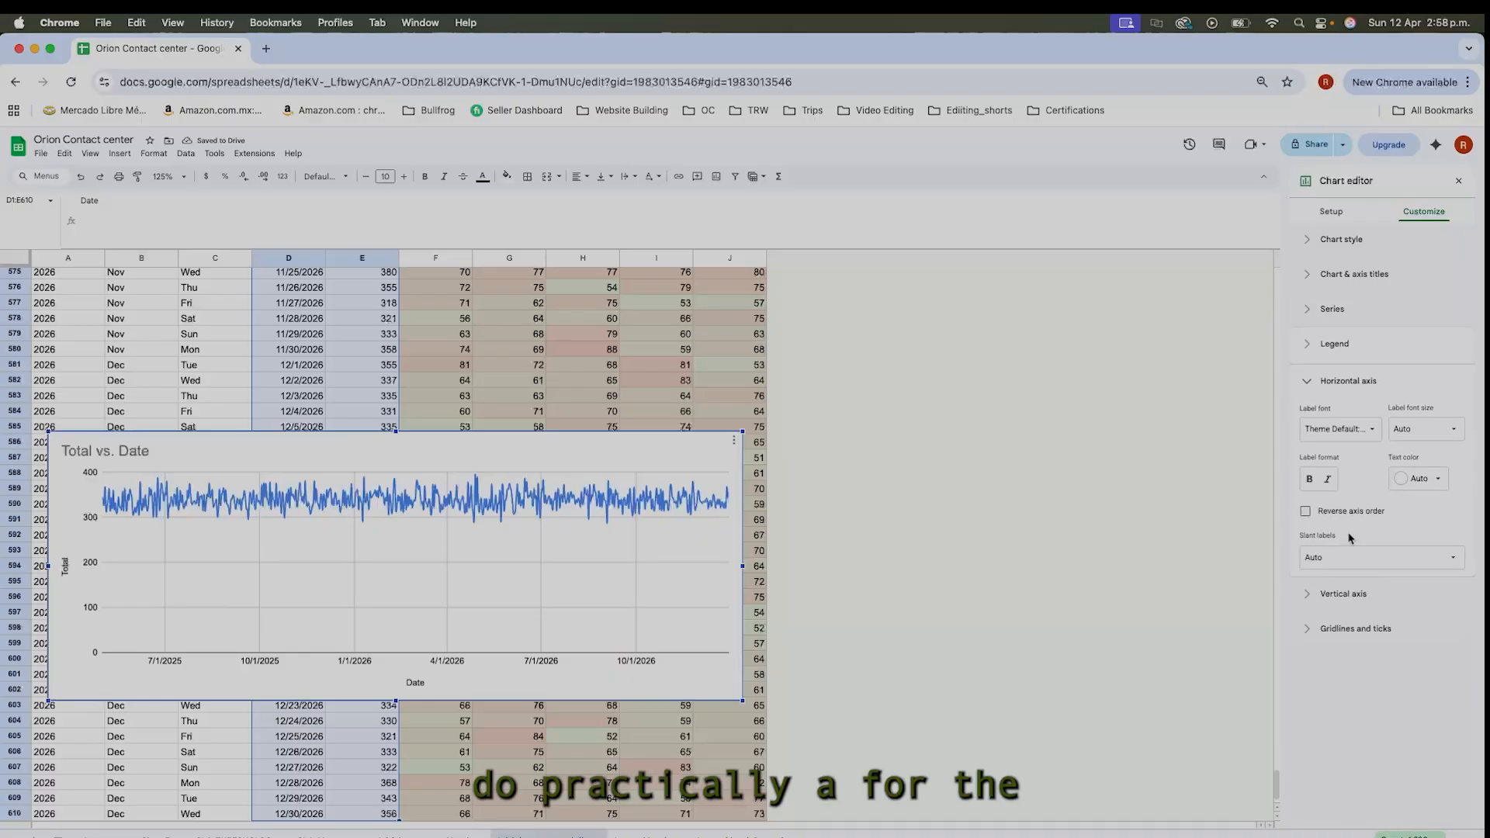
{"action": "left_click", "coordinate": [1347, 631]}
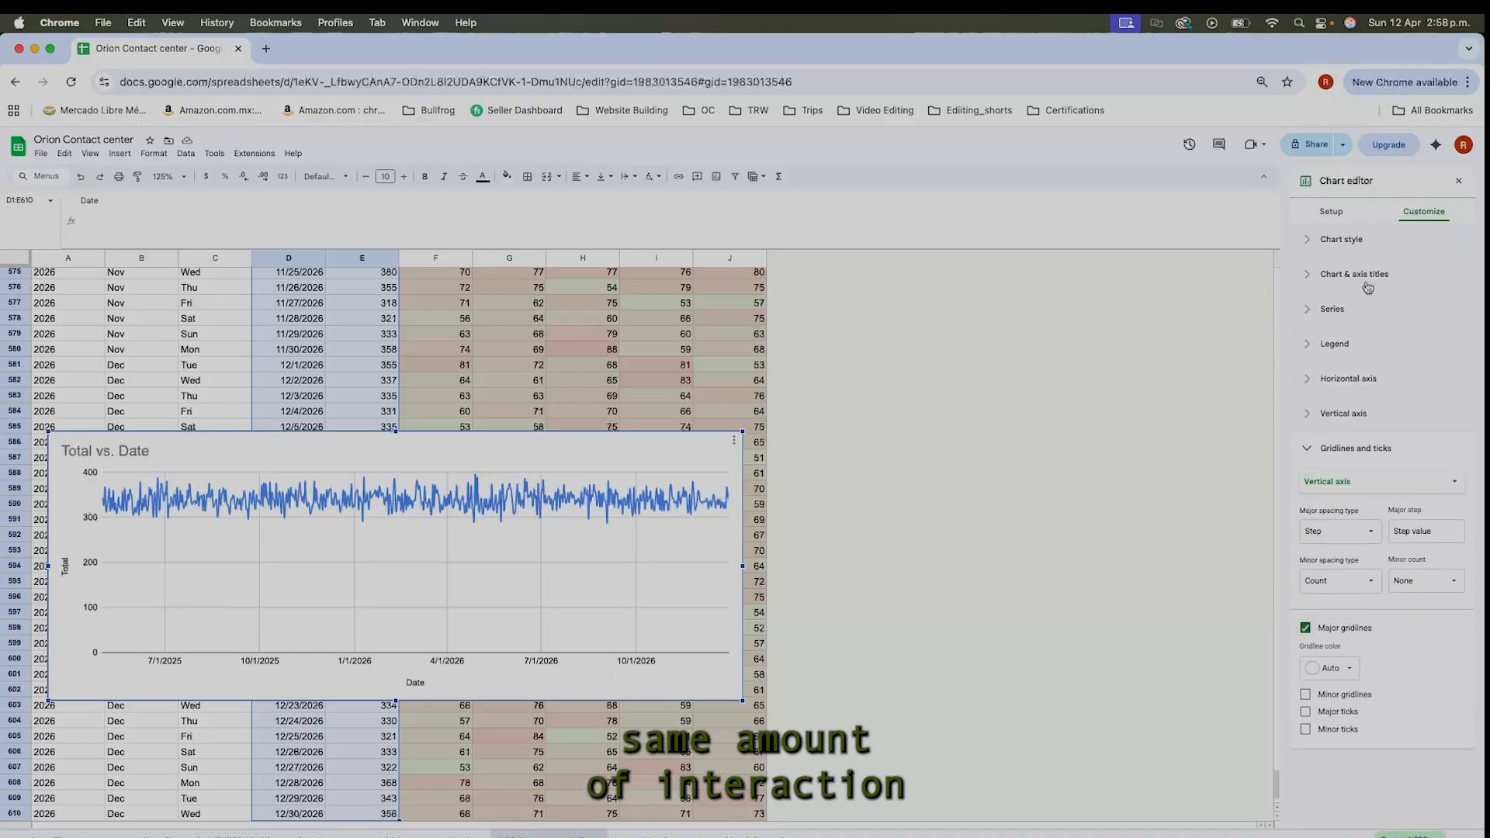
{"action": "left_click", "coordinate": [1346, 211]}
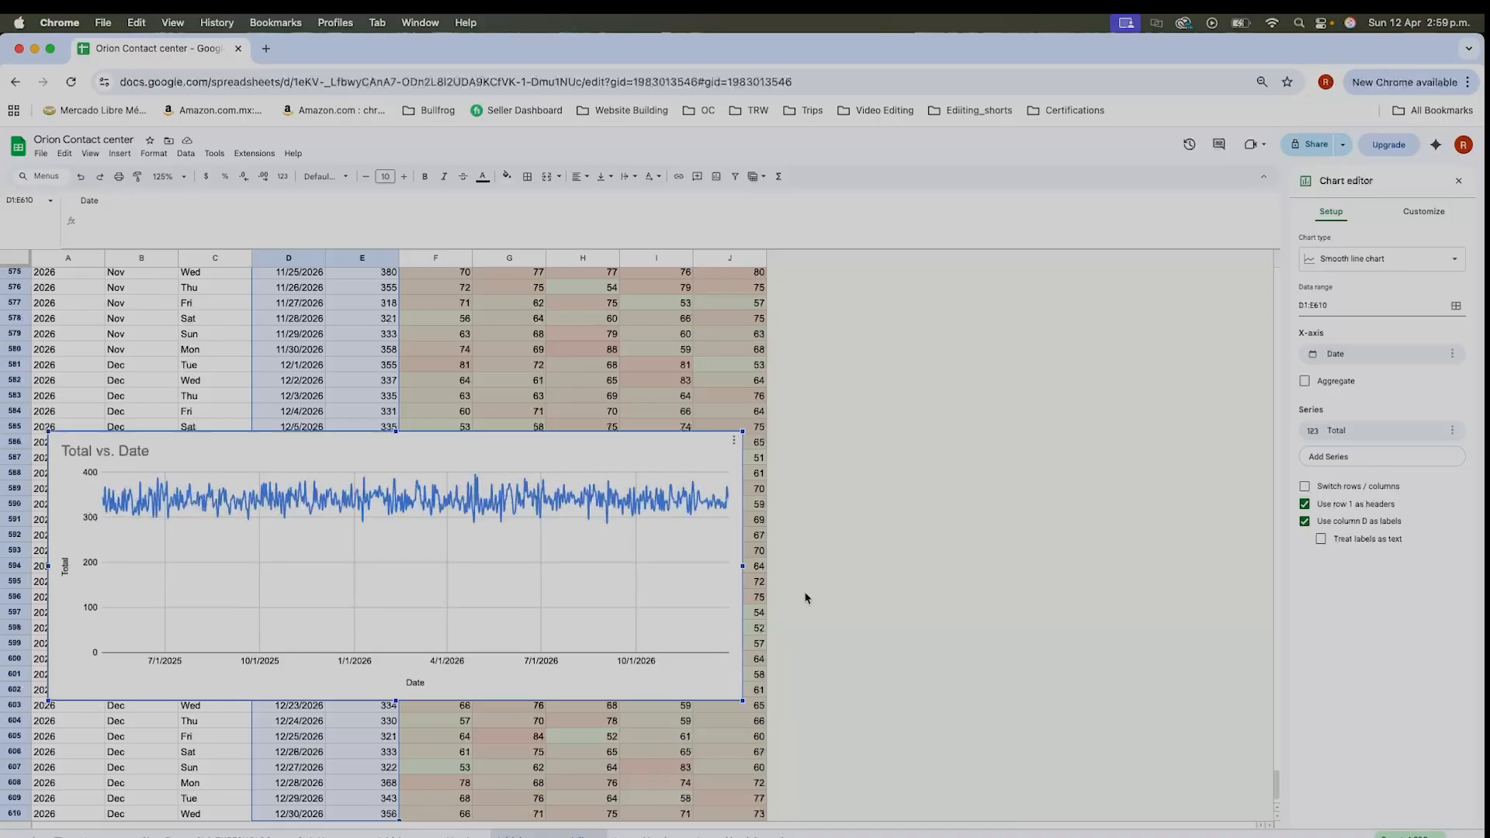
{"action": "double_click", "coordinate": [363, 482]}
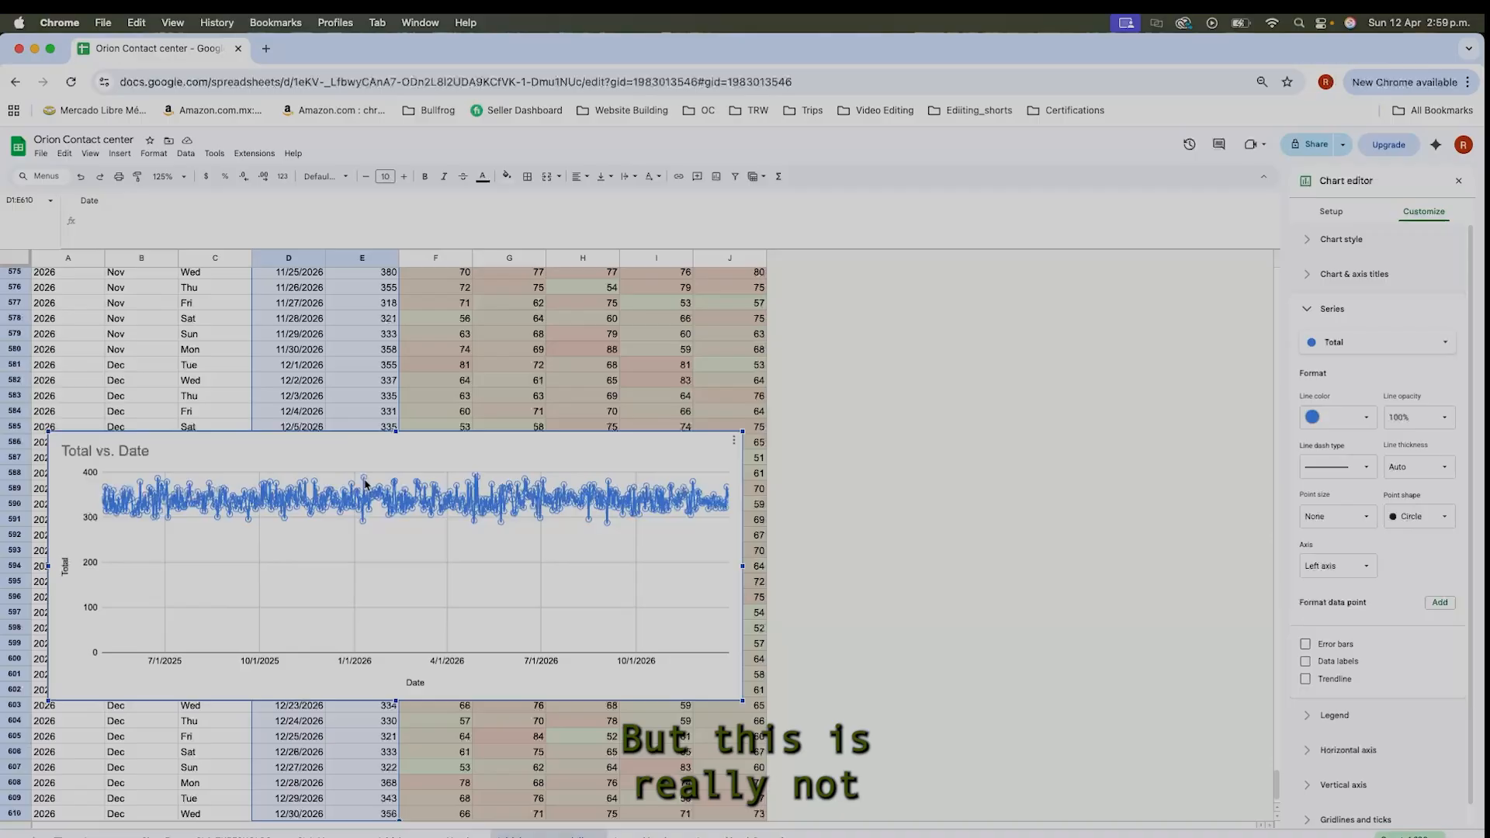
{"action": "left_click", "coordinate": [643, 483]}
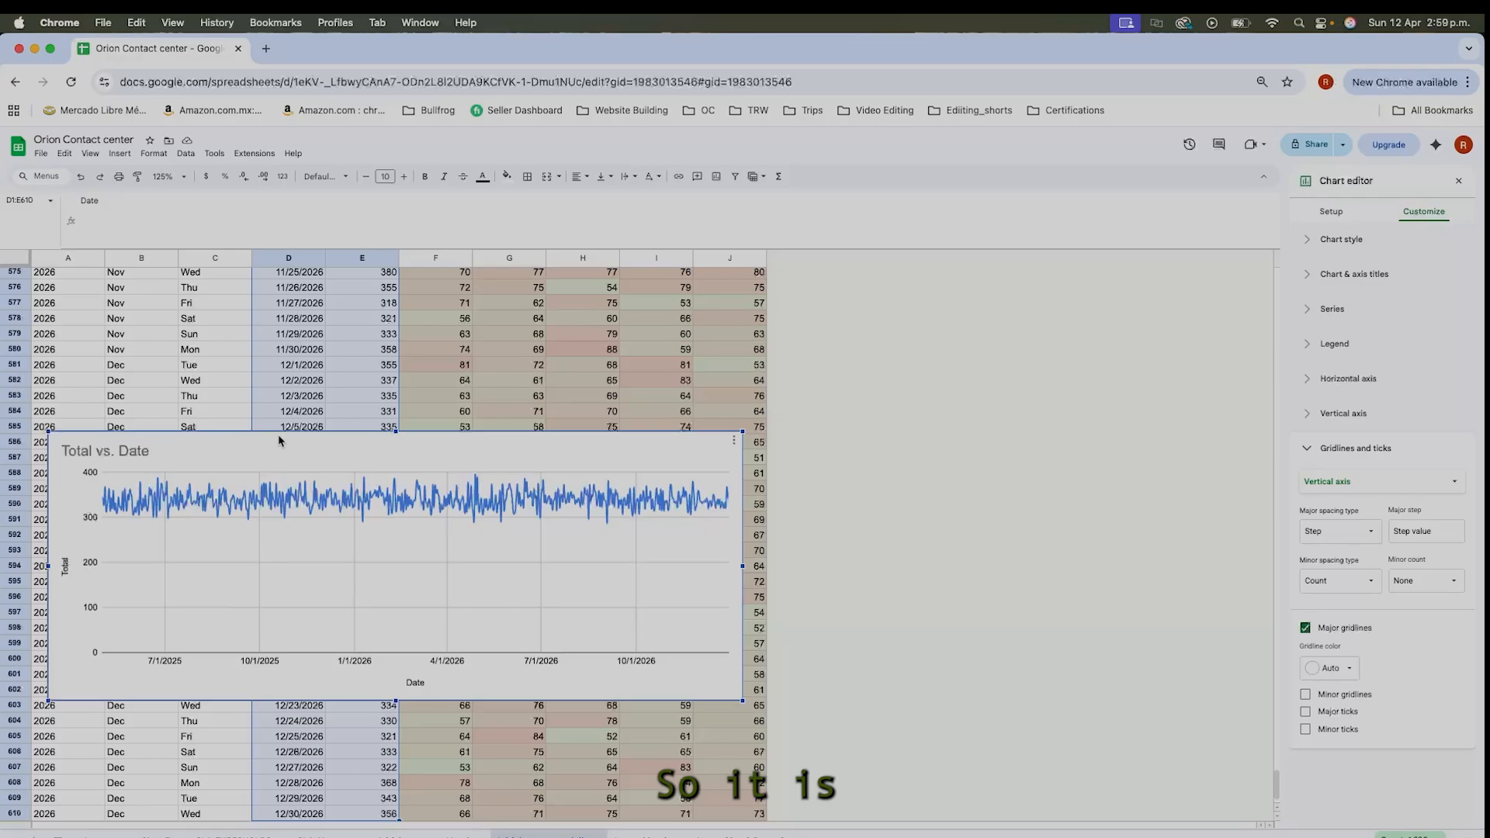
Delete the Total vs. Date chart, and return to the first rows of the daily table.
{"action": "key", "text": "Delete"}
{"action": "scroll", "coordinate": [468, 456], "scroll_direction": "up", "scroll_amount": 20}
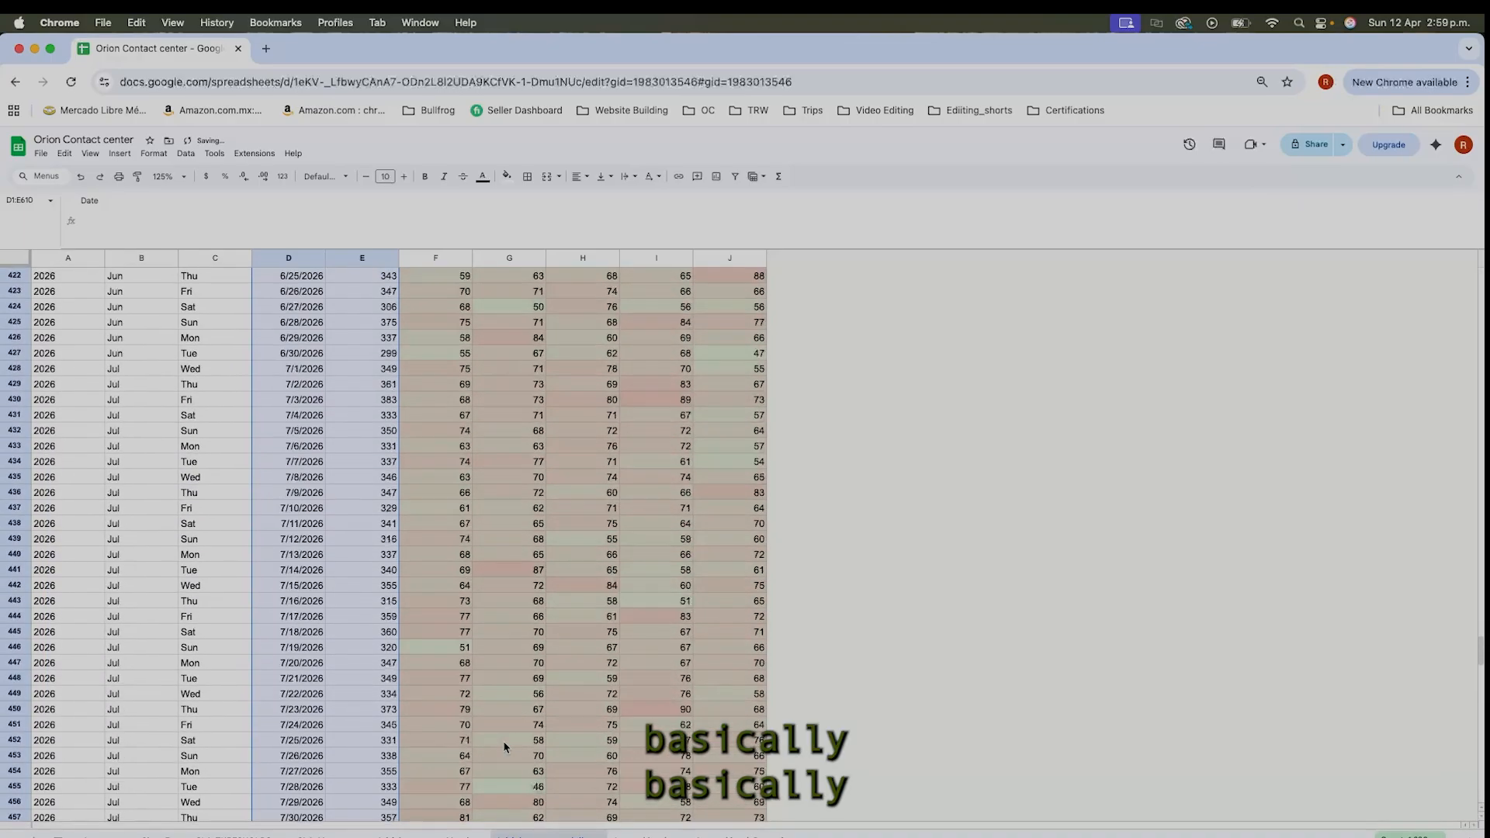
{"action": "scroll", "coordinate": [572, 574], "scroll_direction": "up", "scroll_amount": 20}
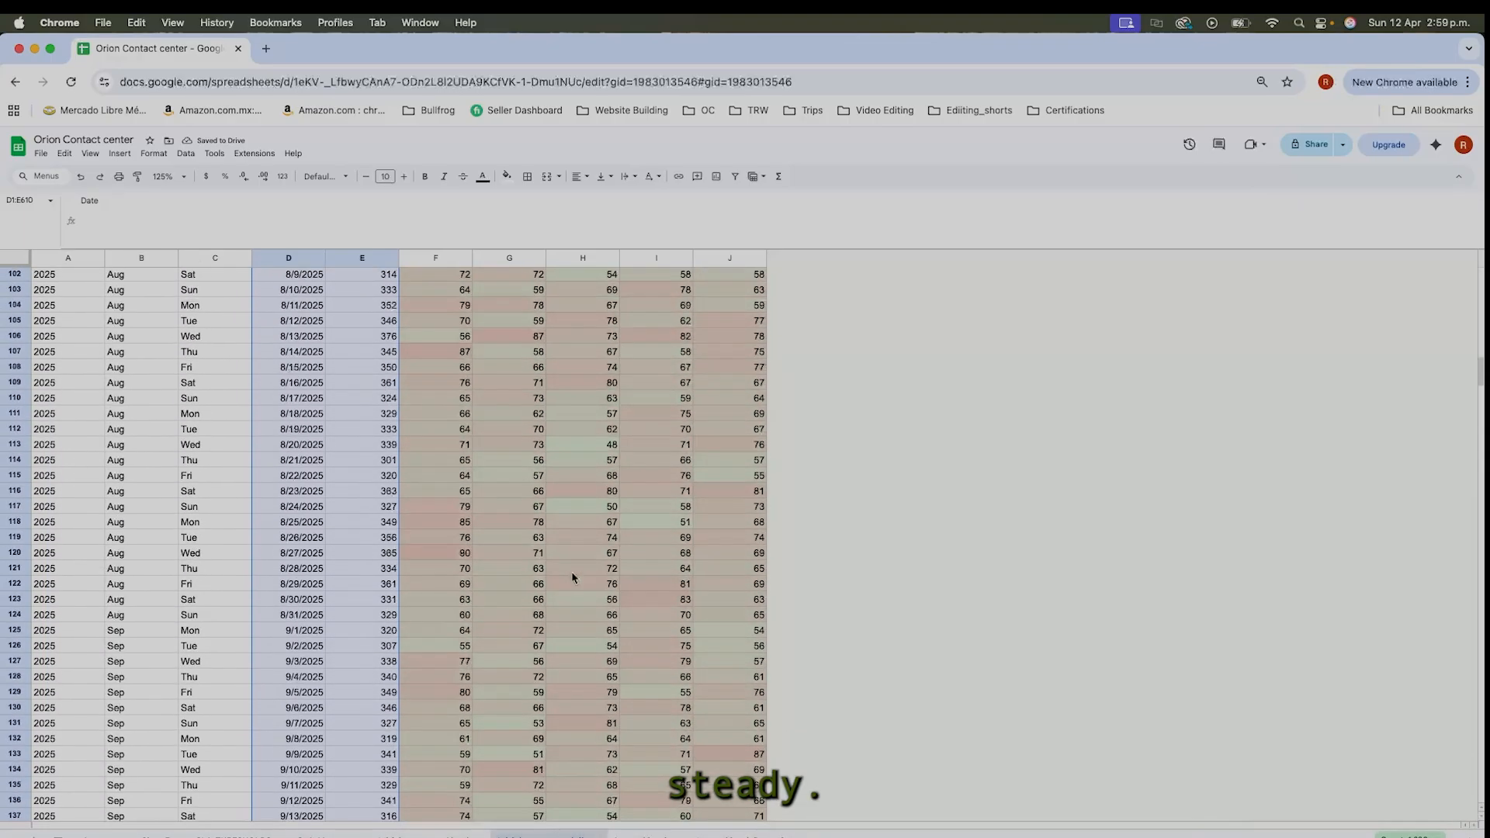
{"action": "left_click", "coordinate": [582, 524]}
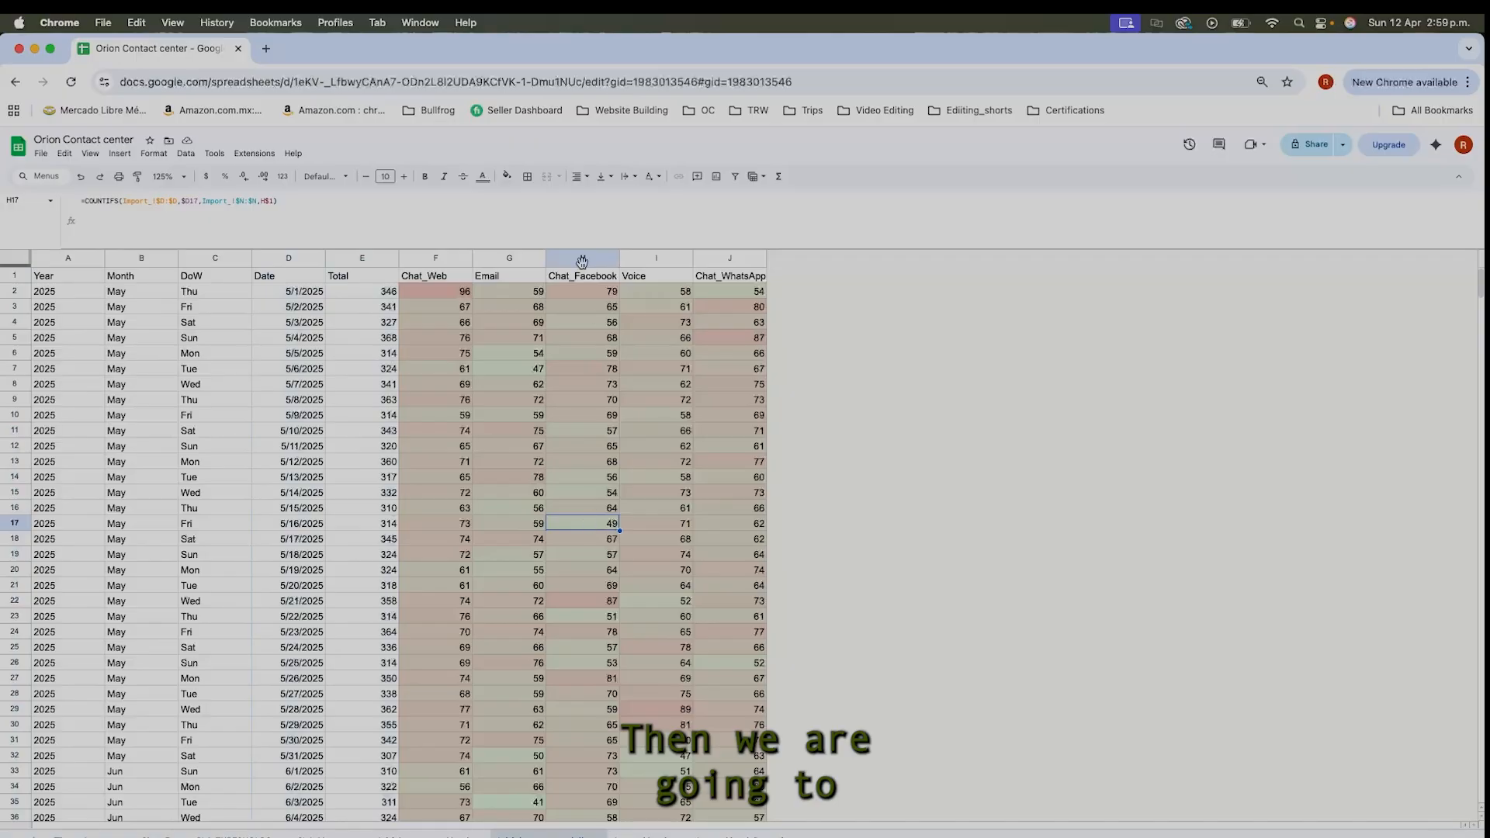
Review the ranges and criteria of the COUNTIFS formula in F2 once more, and check its counterpart in the Email column.
{"action": "left_click", "coordinate": [469, 298]}
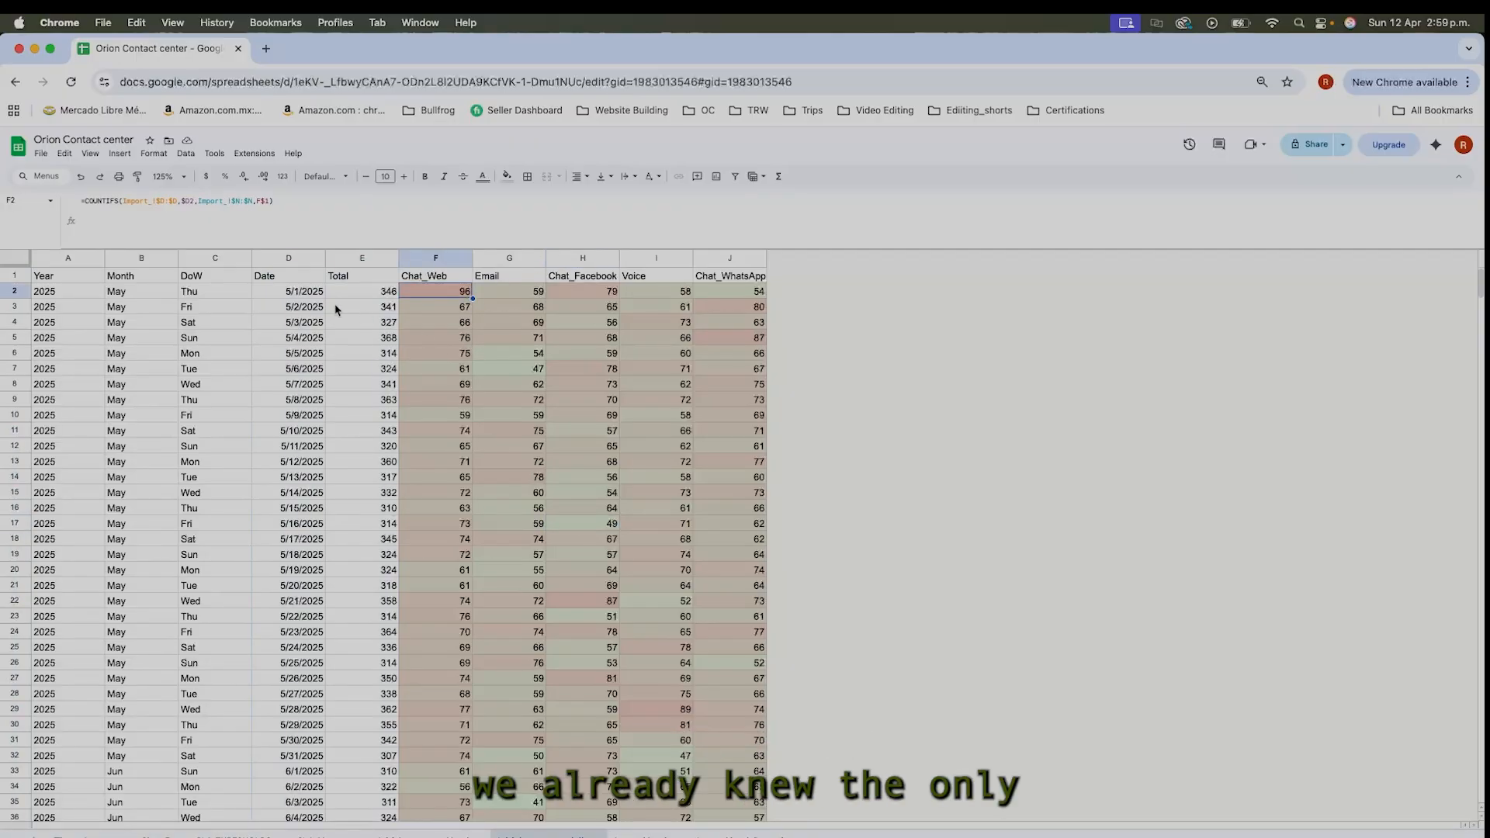
{"action": "left_click", "coordinate": [160, 201]}
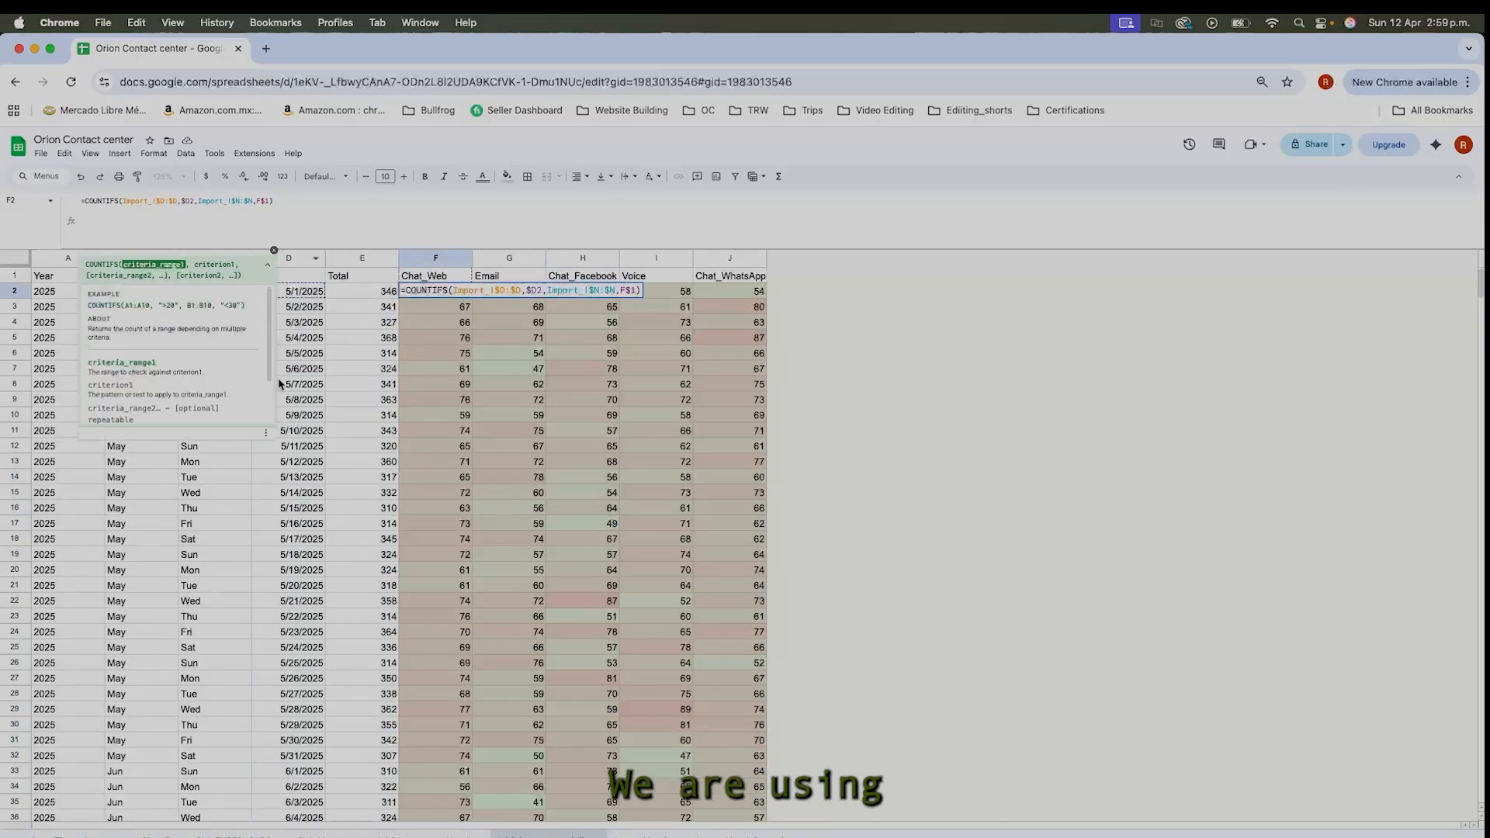
{"action": "left_click", "coordinate": [365, 315]}
{"action": "left_click", "coordinate": [469, 350]}
{"action": "left_click", "coordinate": [522, 295]}
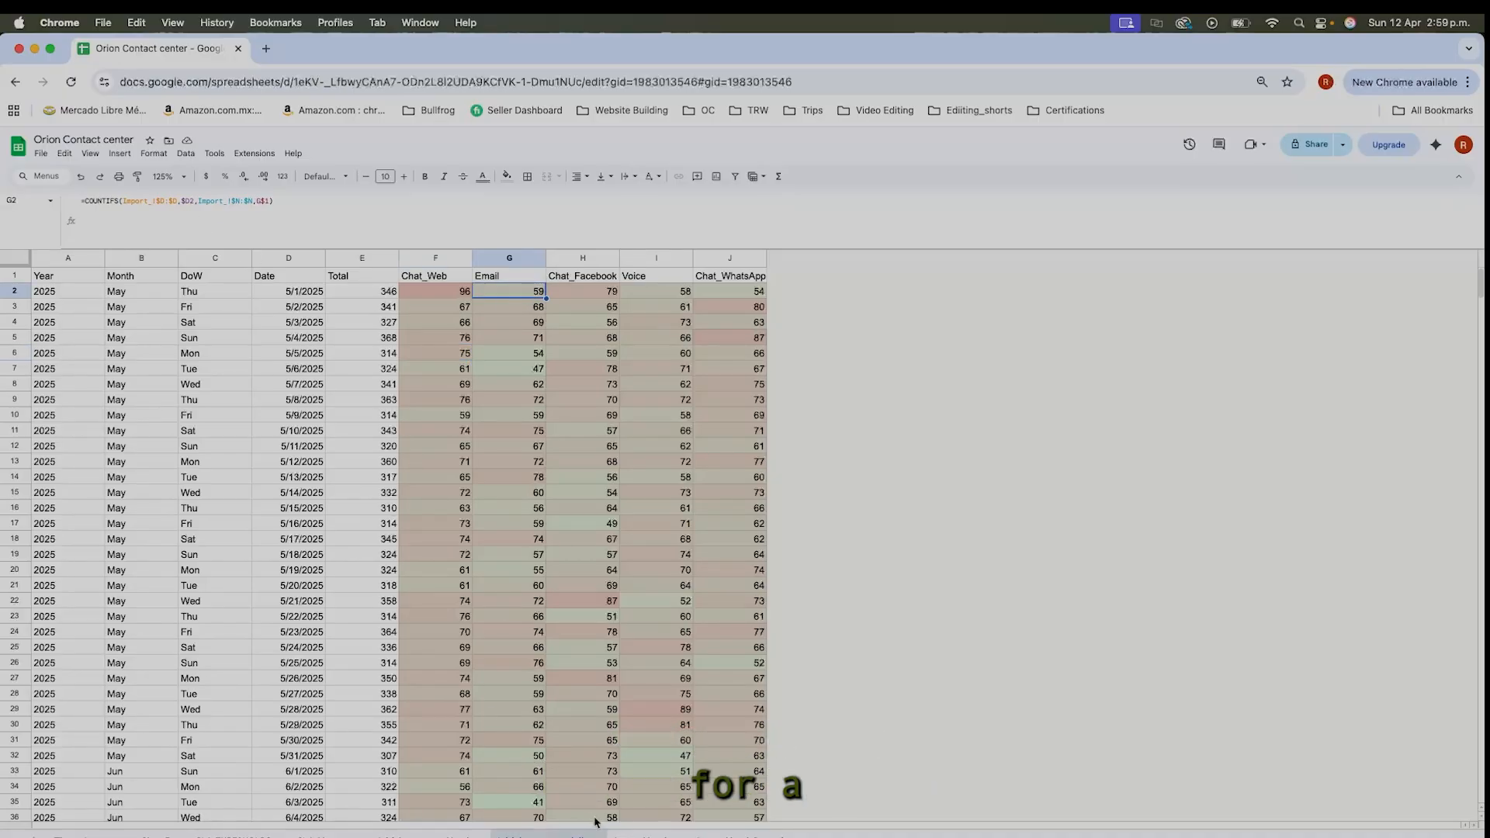
Open the hourly interval sheet, and inspect the COUNTIFS formulas in N5 and C2.
{"action": "left_click", "coordinate": [613, 834]}
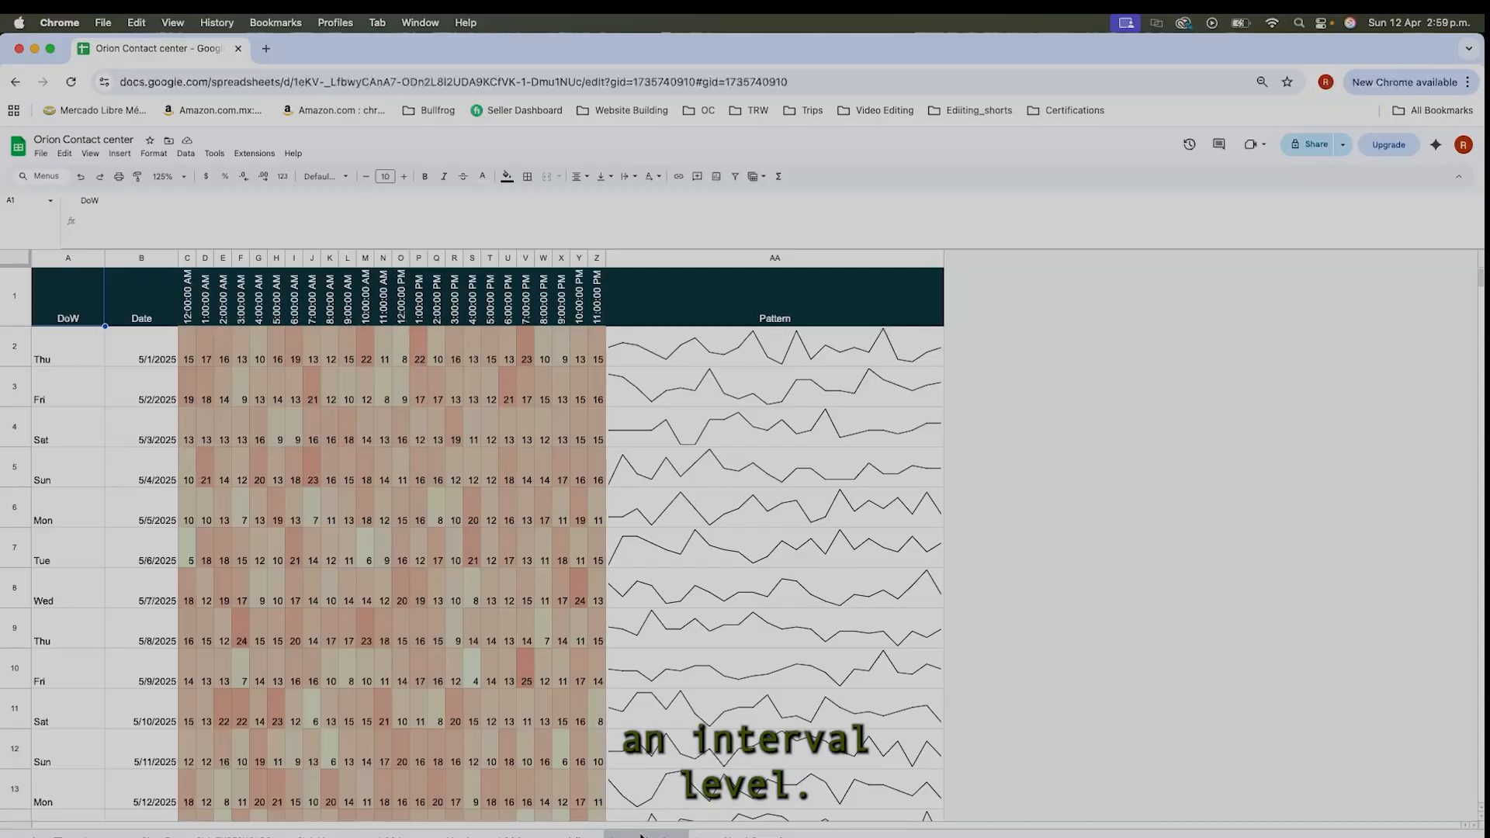
{"action": "left_click", "coordinate": [383, 466]}
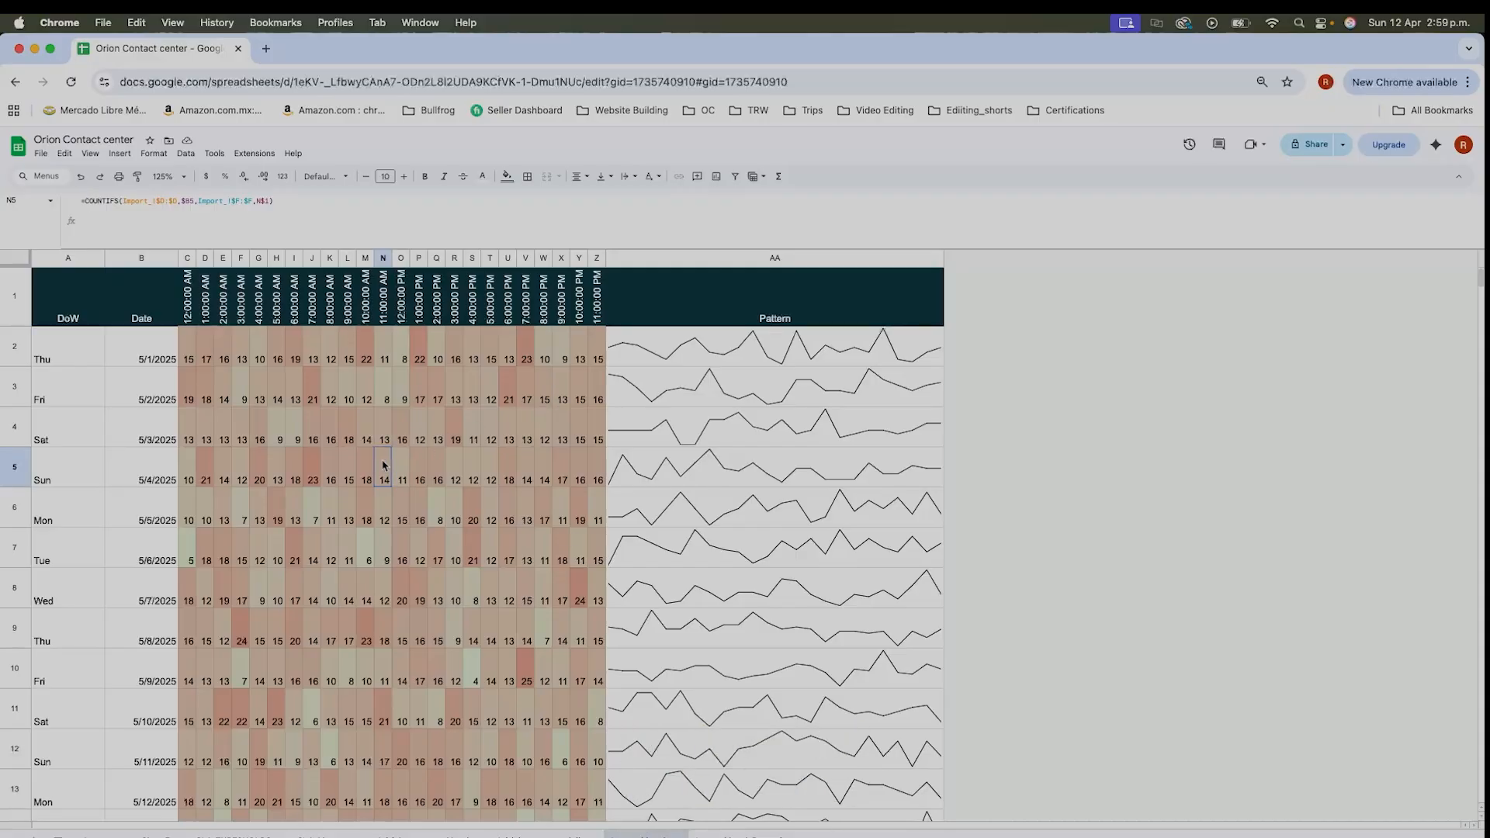
{"action": "left_click", "coordinate": [195, 347]}
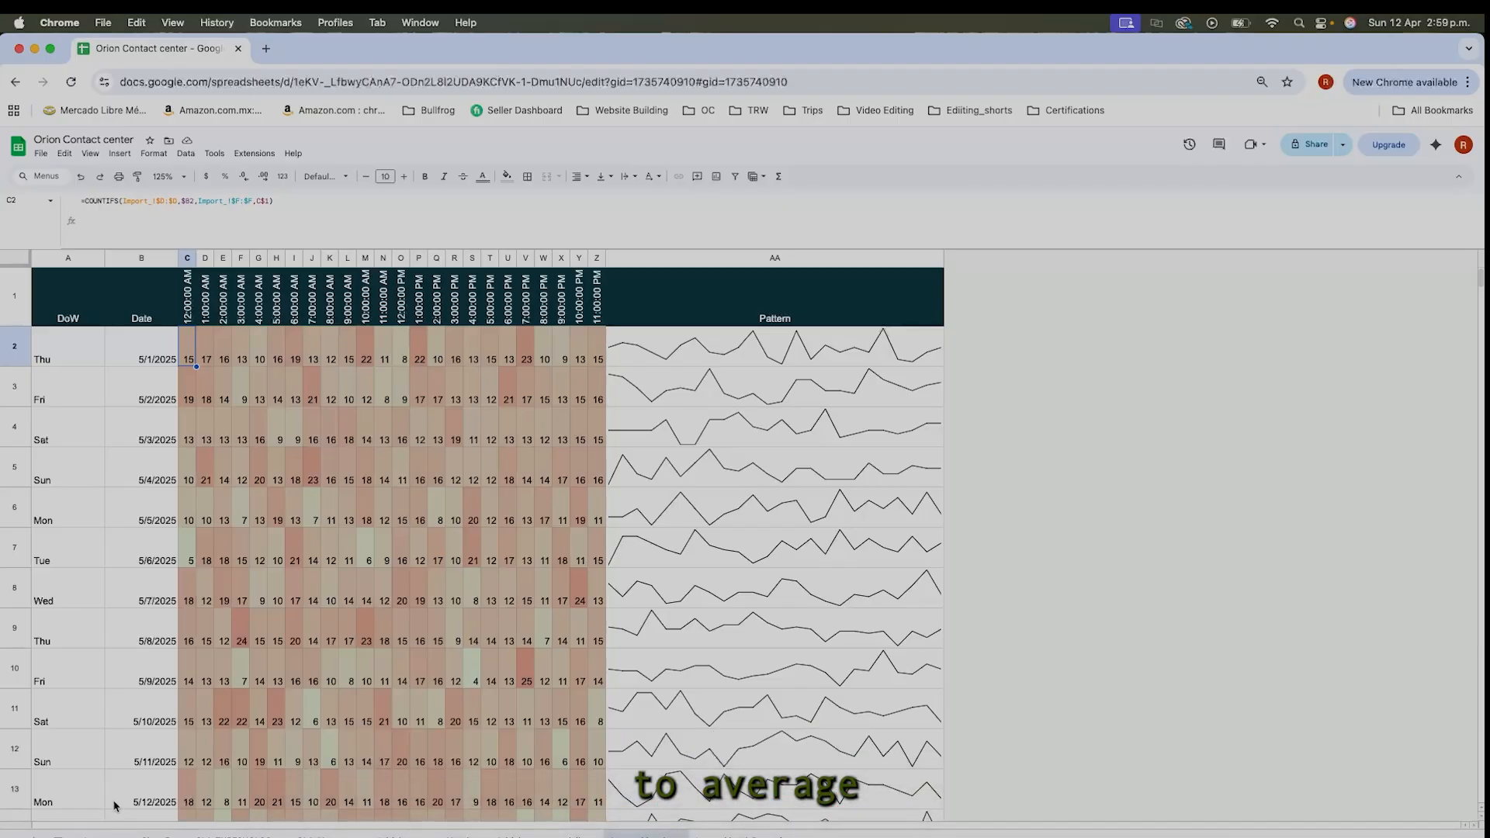
Open the import data sheet and inspect the FLOOR formula in F2 that rounds the start time down to the hour.
{"action": "left_click", "coordinate": [109, 831]}
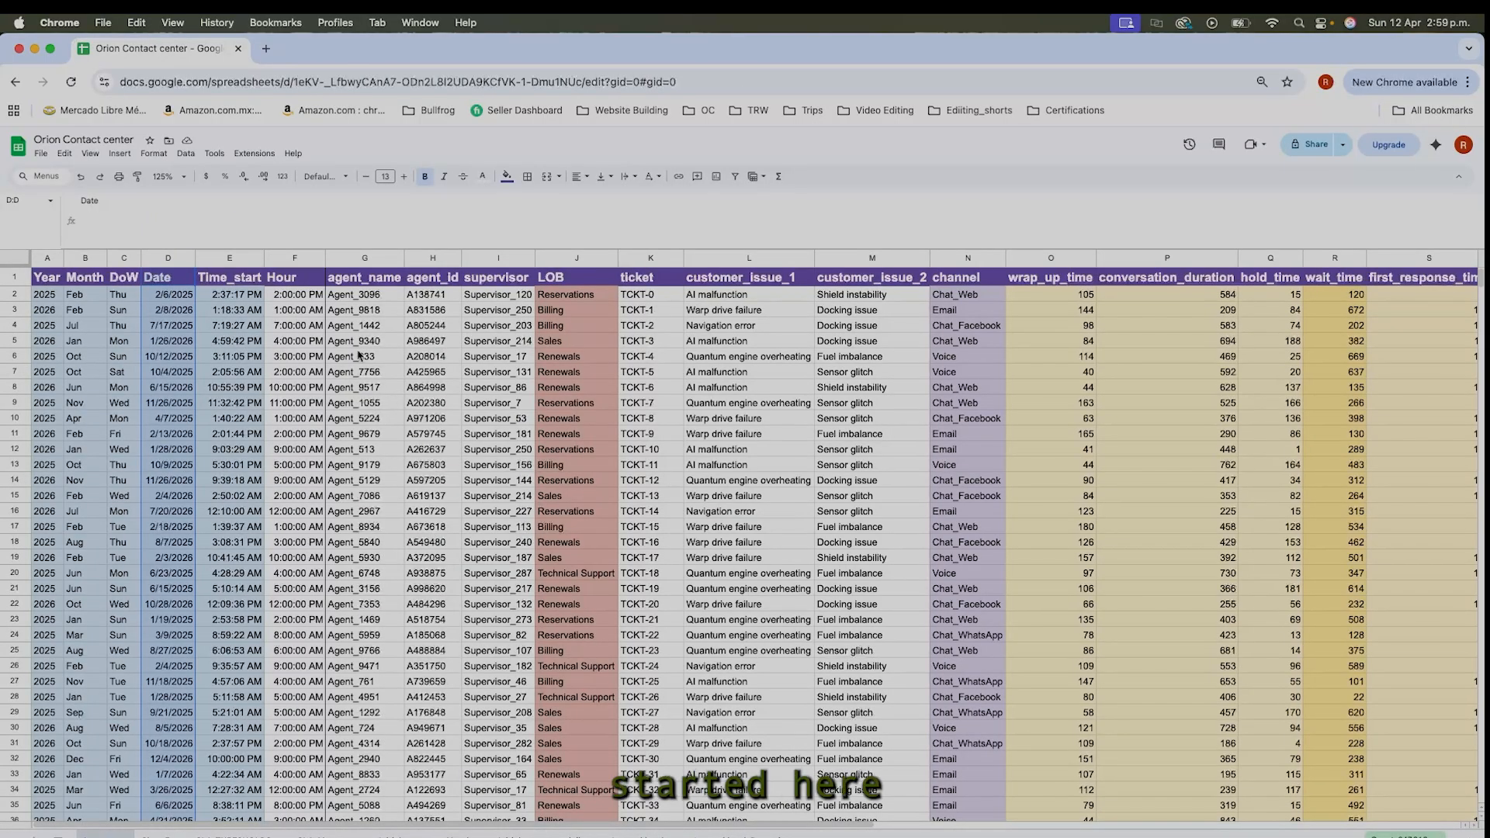
{"action": "left_click", "coordinate": [295, 258]}
{"action": "left_click", "coordinate": [303, 311]}
{"action": "left_click", "coordinate": [303, 297]}
{"action": "left_click", "coordinate": [164, 201]}
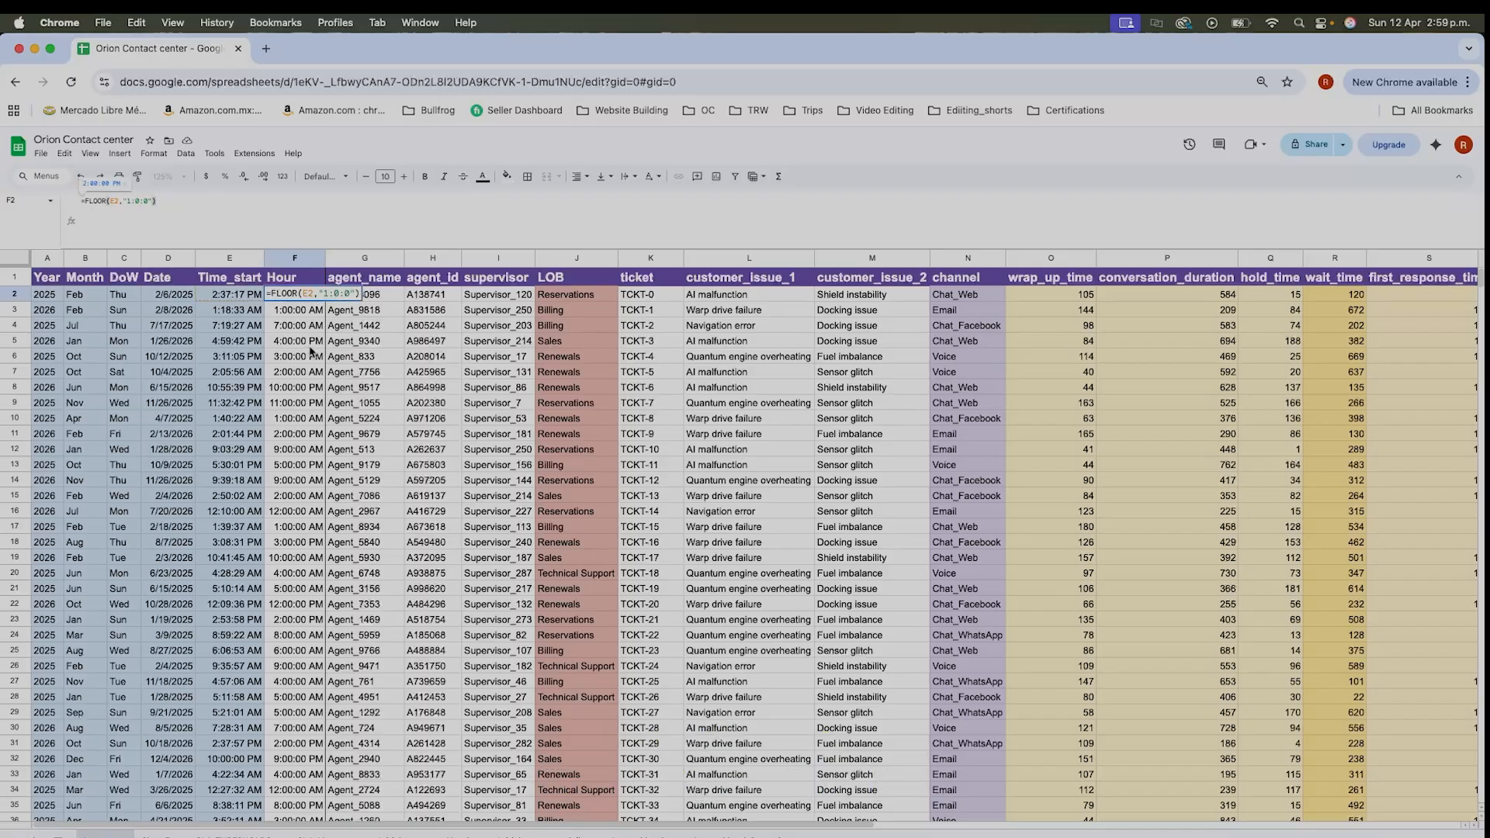
{"action": "left_click", "coordinate": [338, 295]}
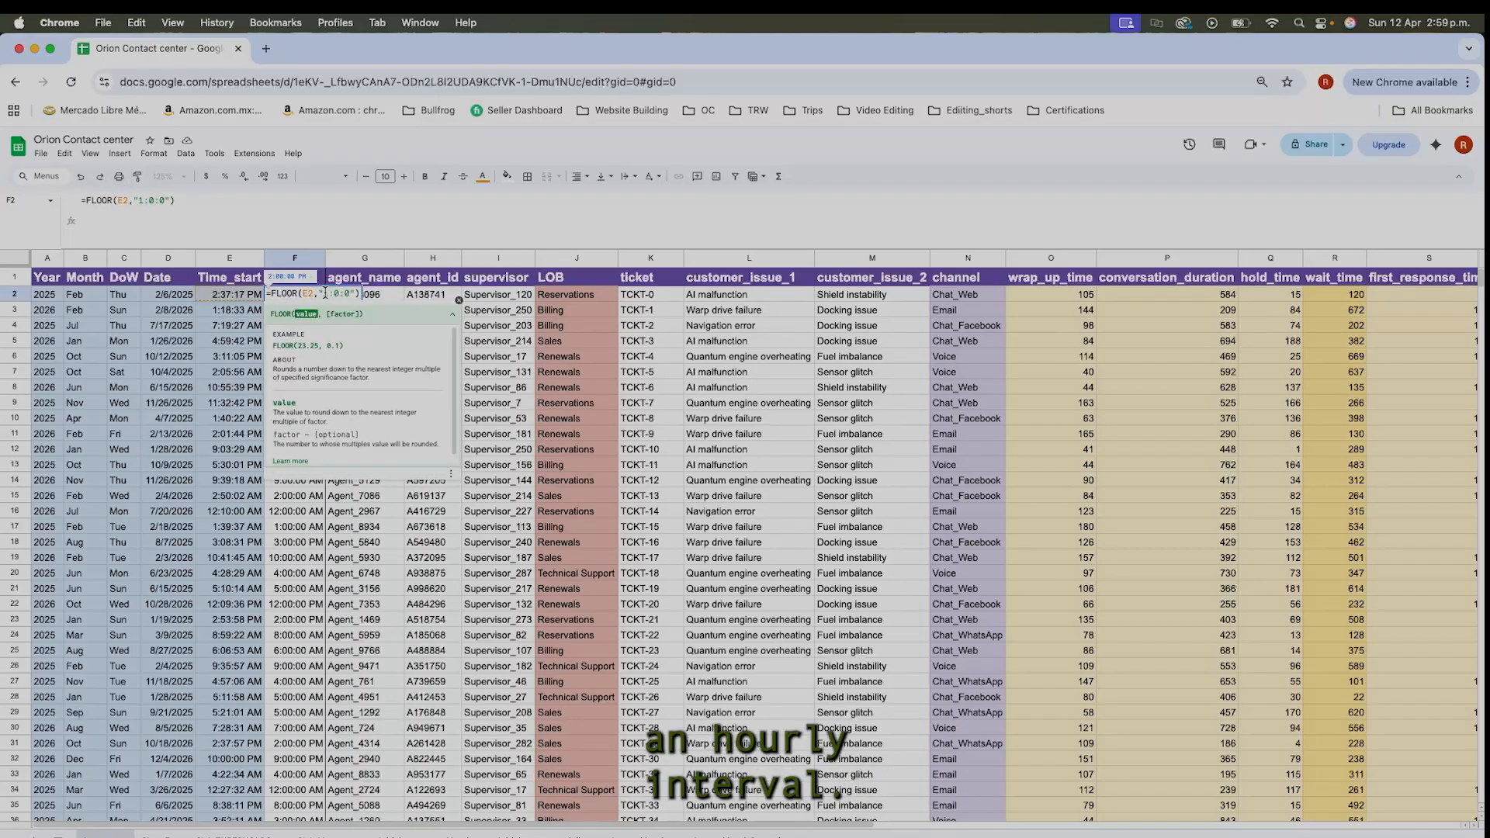
Return to the hourly interval sheet, select the hourly counts C2:Z2 for 5/1/2025, and look over the heatmap.
{"action": "left_click", "coordinate": [578, 835]}
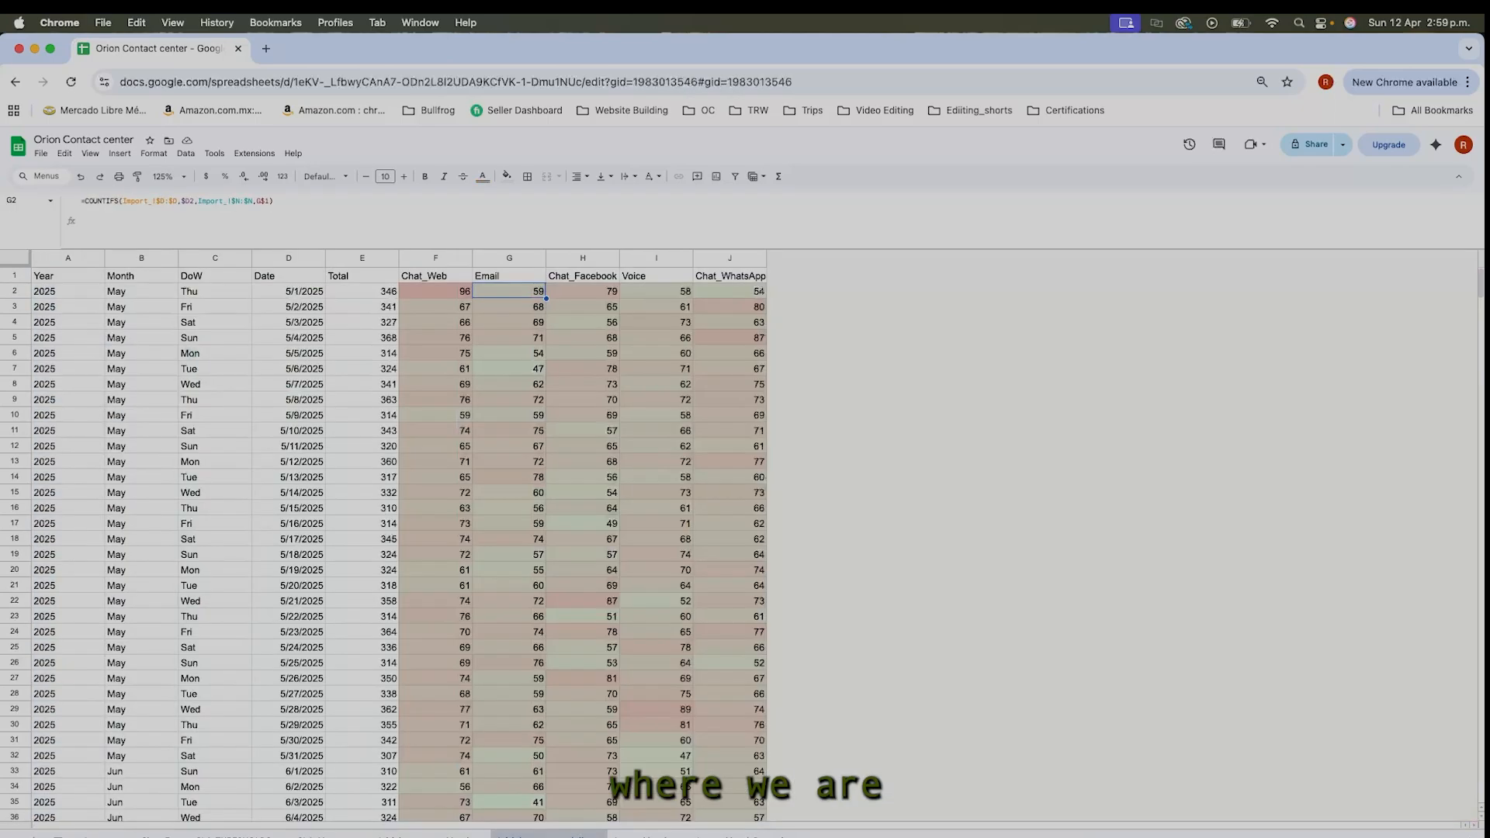
{"action": "left_click", "coordinate": [633, 834]}
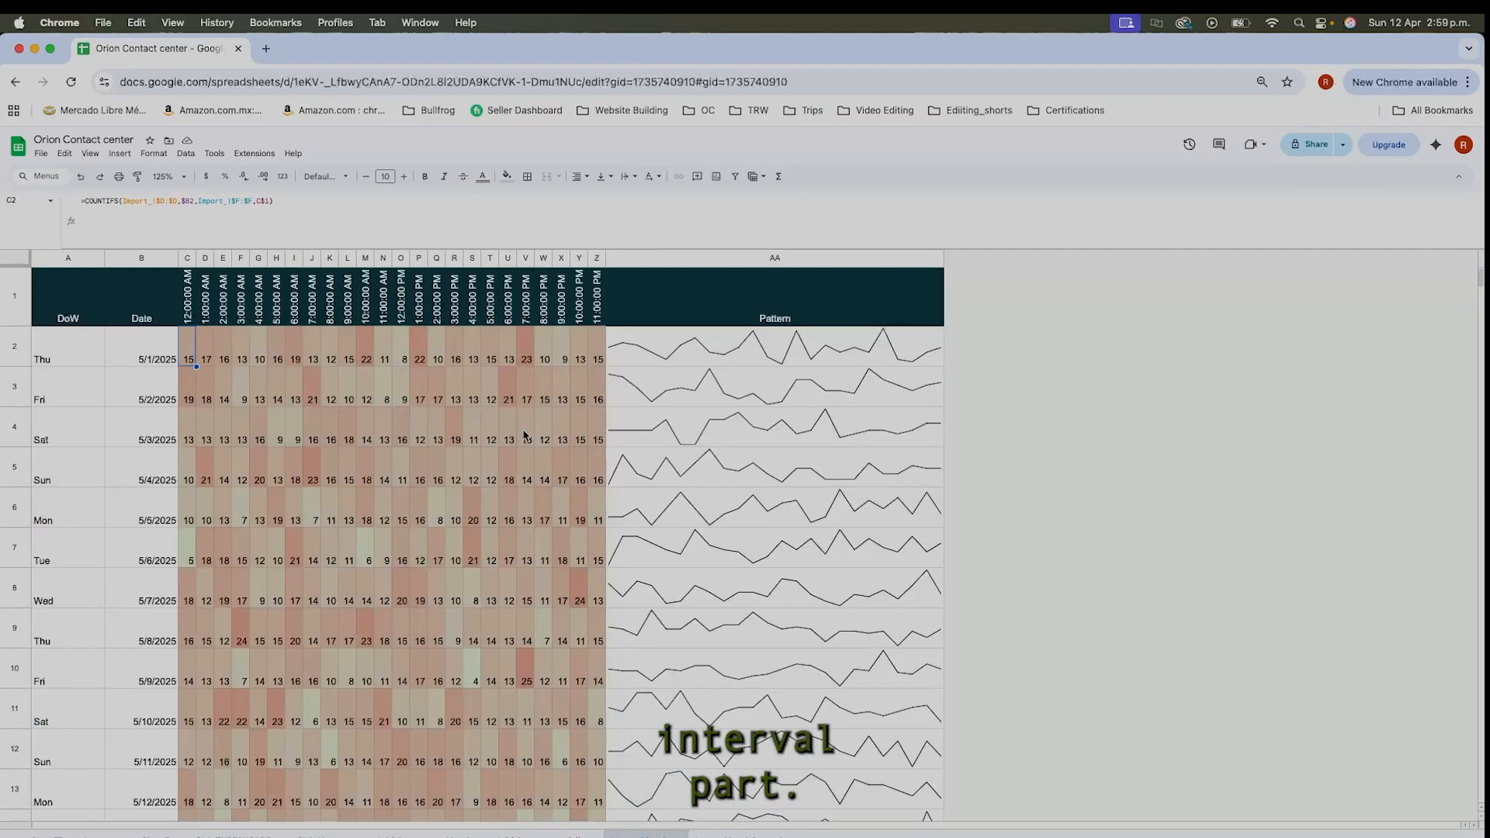
{"action": "left_click_drag", "start_coordinate": [187, 349], "coordinate": [605, 359]}
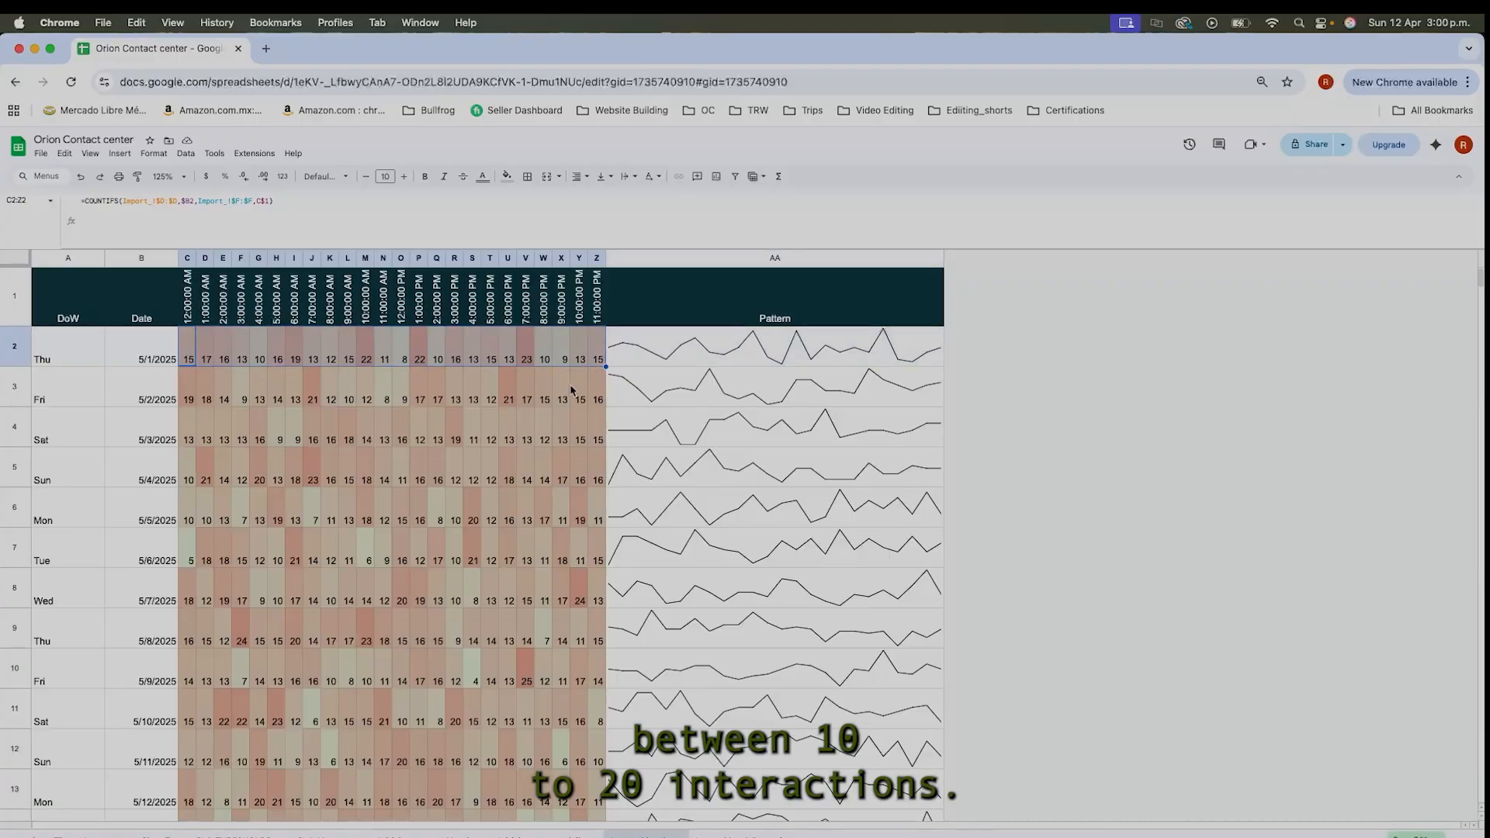
{"action": "scroll", "coordinate": [515, 529], "scroll_direction": "down", "scroll_amount": 10}
{"action": "scroll", "coordinate": [515, 524], "scroll_direction": "up", "scroll_amount": 10}
Inspect the SPARKLINE formula in AA2 and look through the Pattern column's daily lines for May.
{"action": "left_click", "coordinate": [749, 365]}
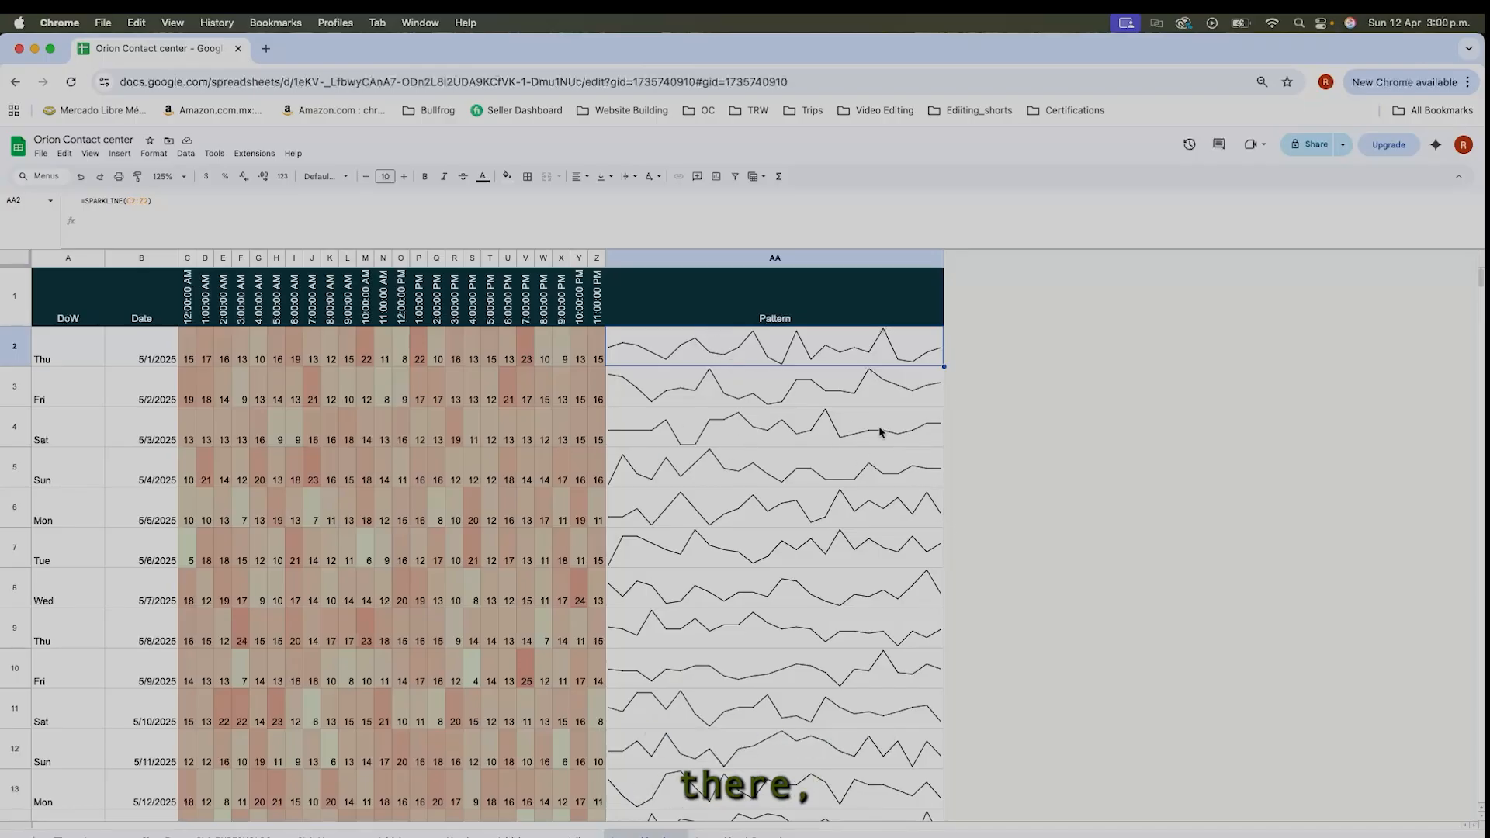
{"action": "scroll", "coordinate": [858, 466], "scroll_direction": "down", "scroll_amount": 5}
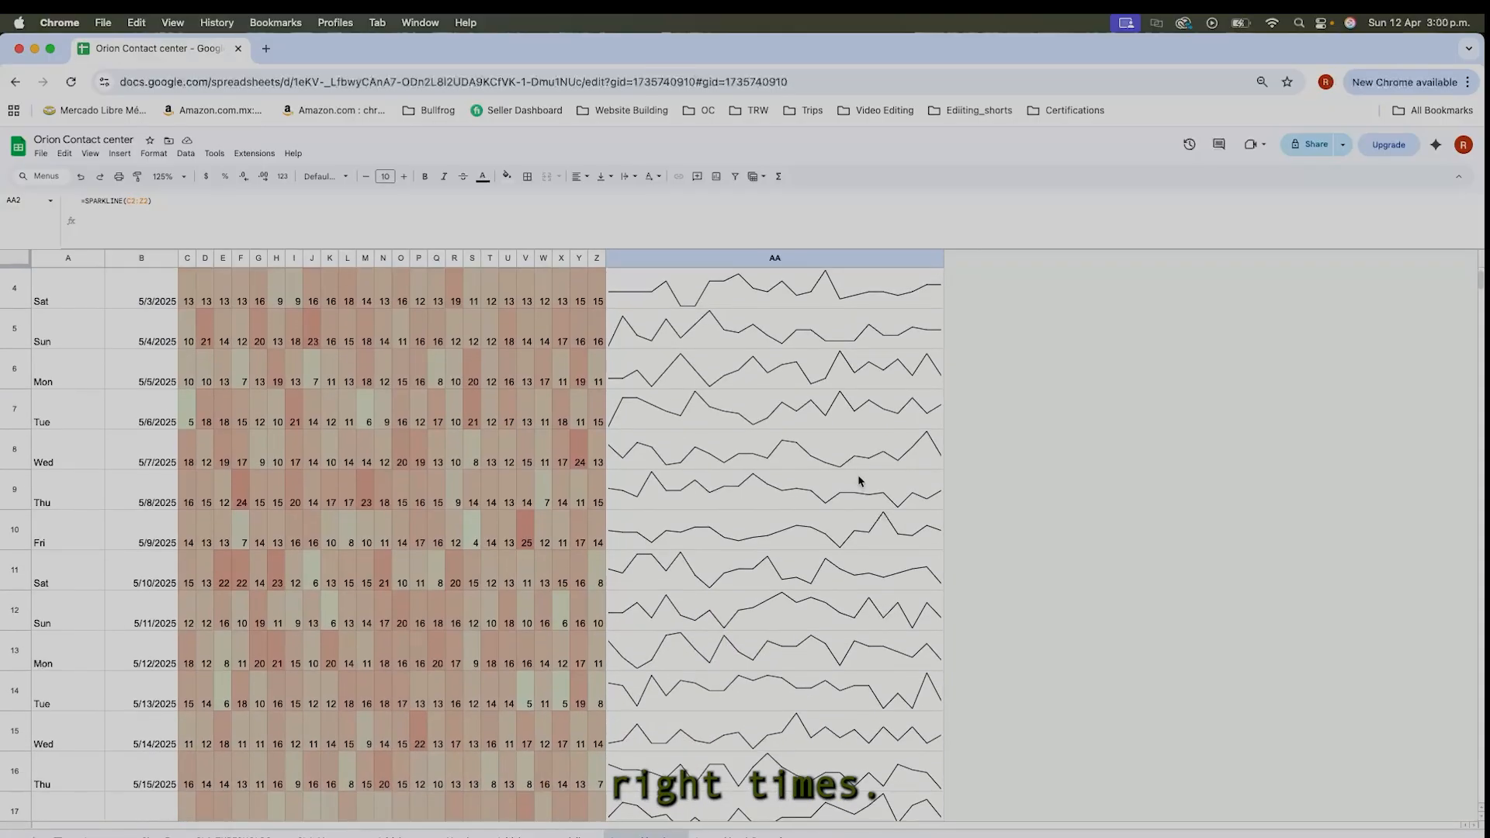
{"action": "scroll", "coordinate": [864, 469], "scroll_direction": "down", "scroll_amount": 6}
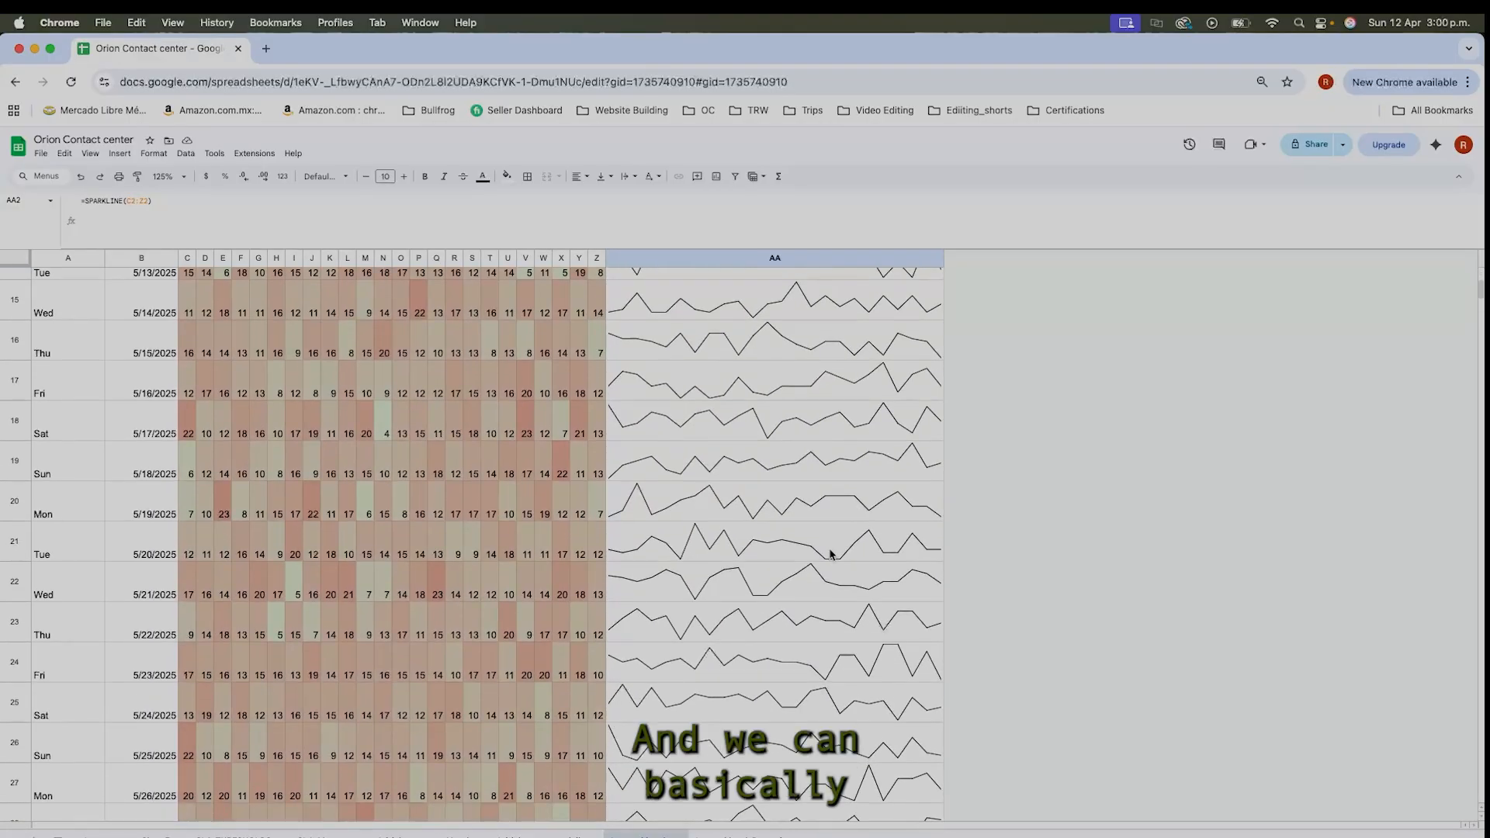
{"action": "scroll", "coordinate": [830, 566], "scroll_direction": "down", "scroll_amount": 3}
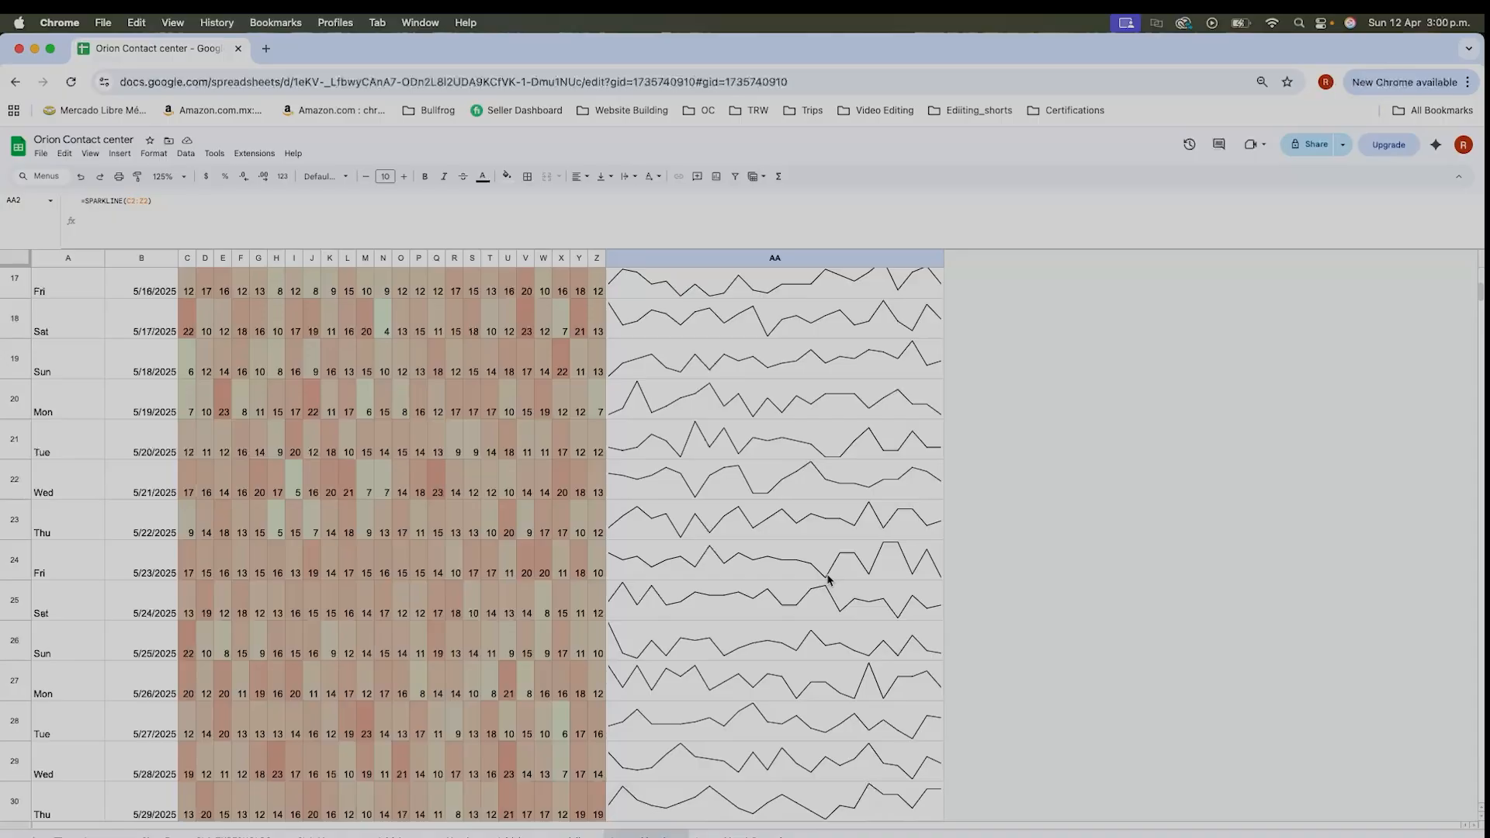
{"action": "scroll", "coordinate": [828, 578], "scroll_direction": "up", "scroll_amount": 15}
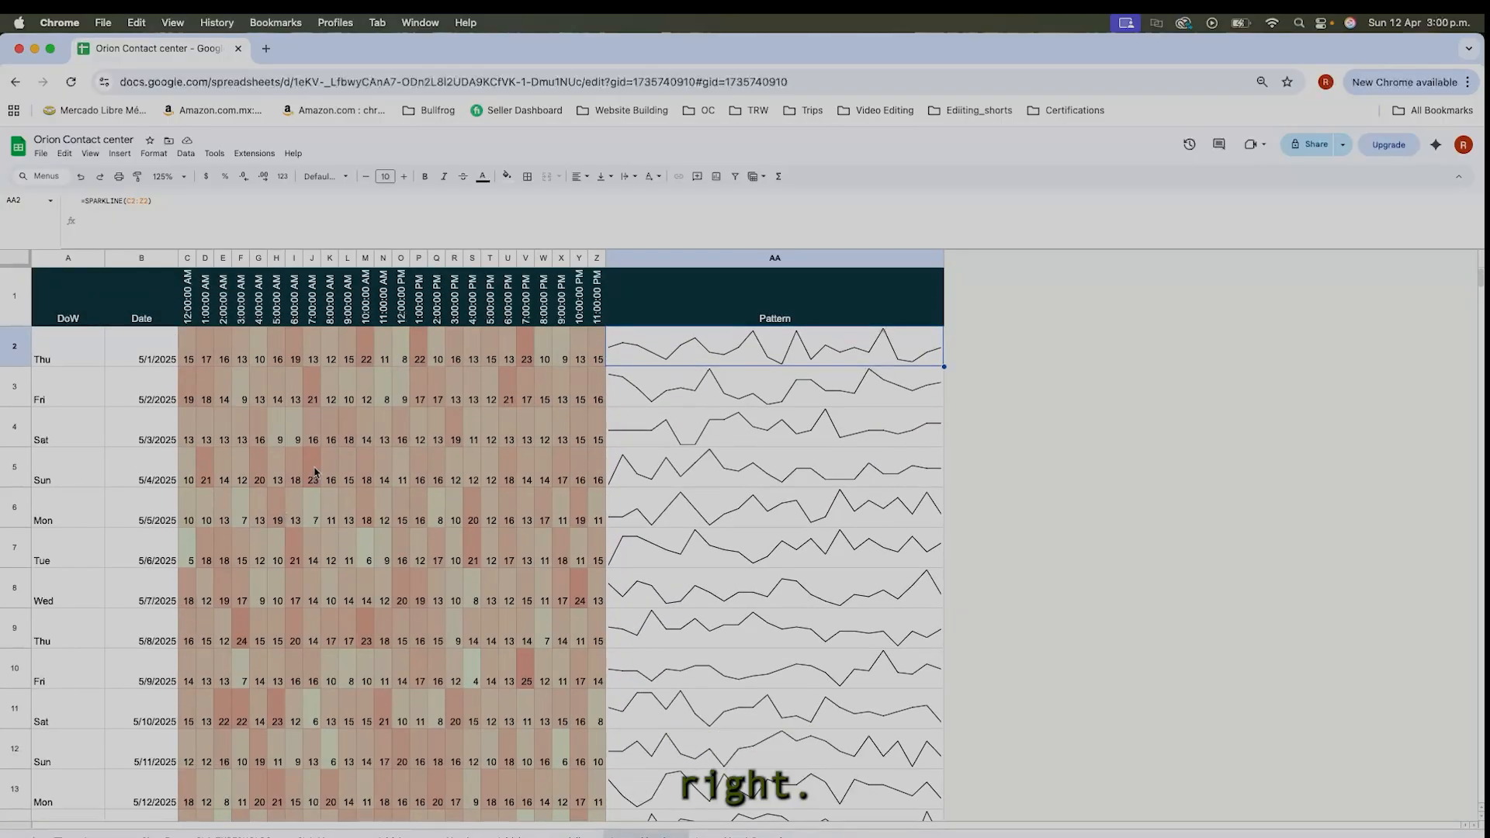
Compare the COUNTIFS formulas in E2, C2 and H2 with the SPARKLINE formula in AA2.
{"action": "left_click", "coordinate": [219, 351]}
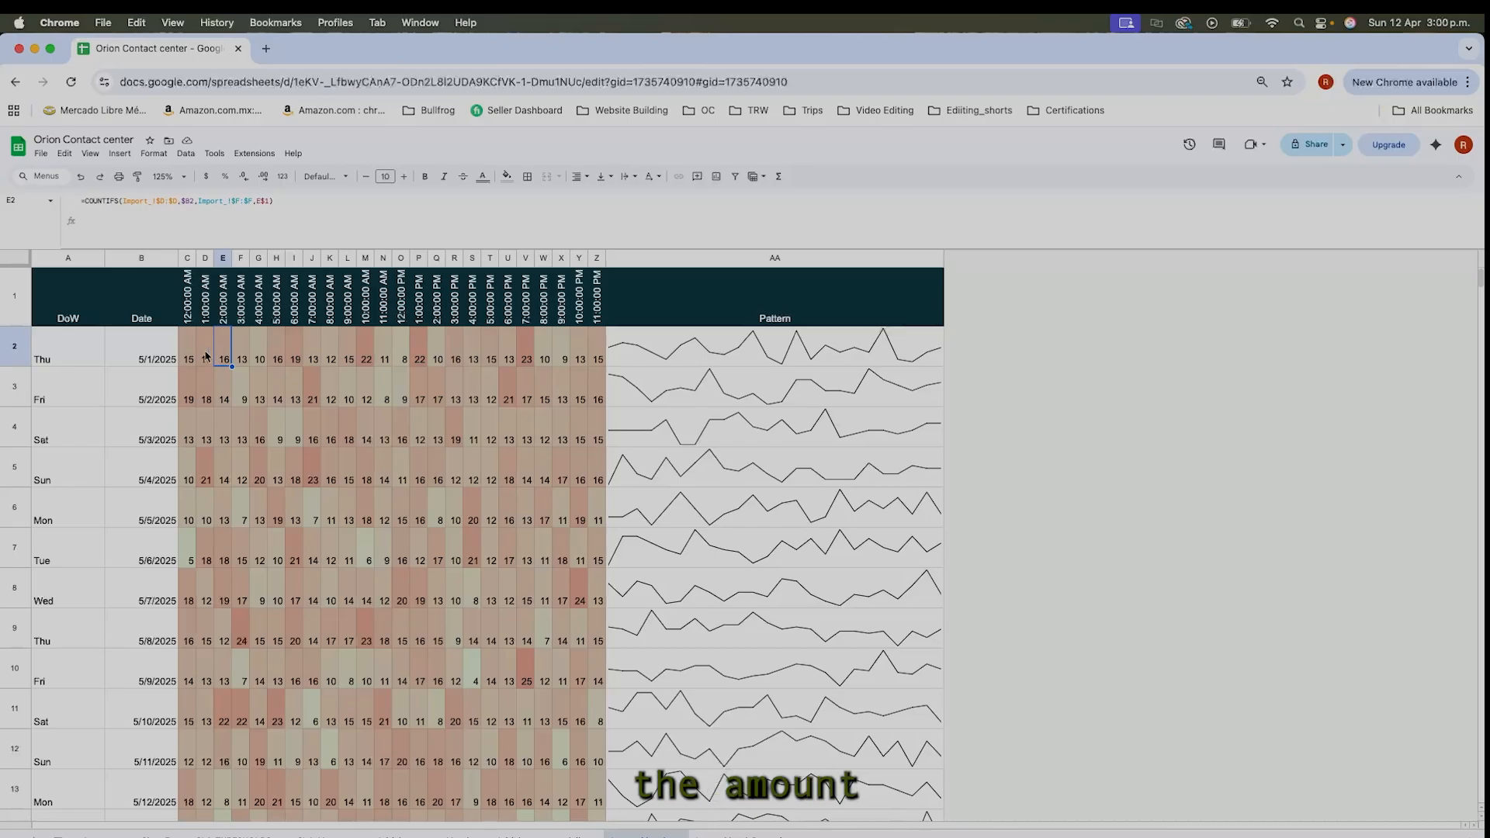
{"action": "left_click", "coordinate": [192, 358]}
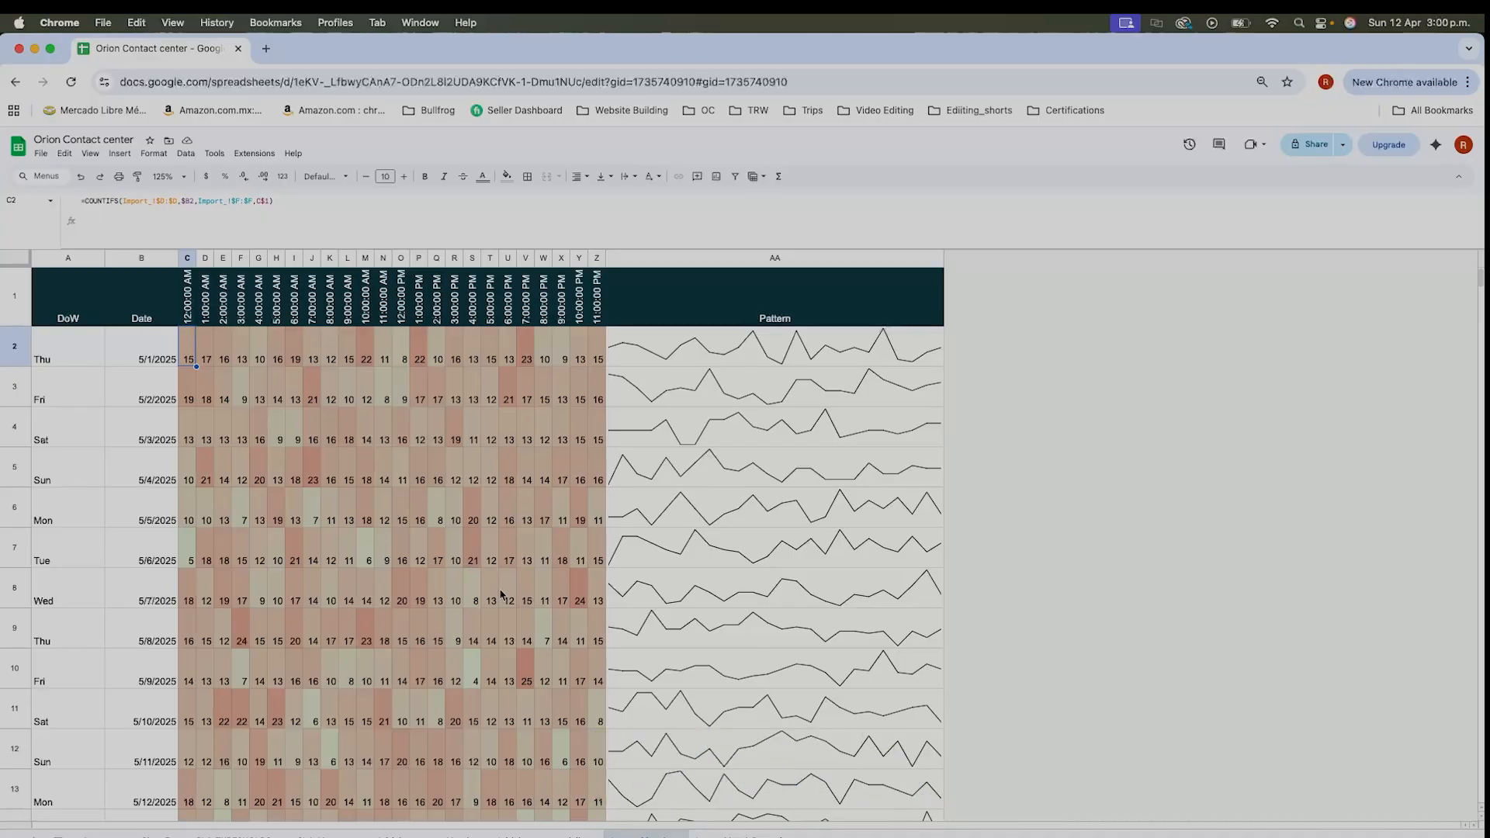
{"action": "left_click", "coordinate": [273, 363]}
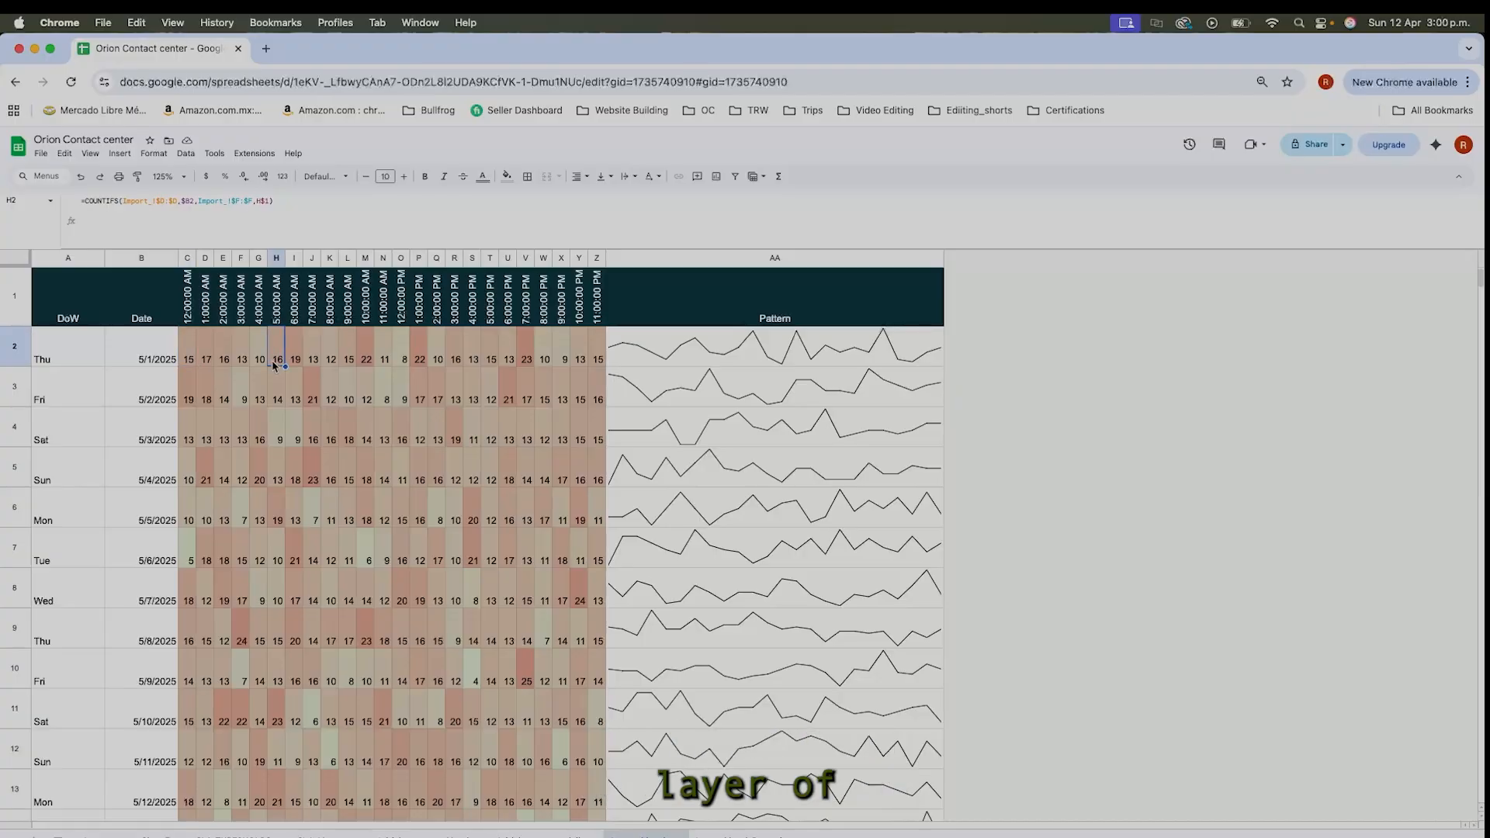
{"action": "left_click", "coordinate": [652, 350]}
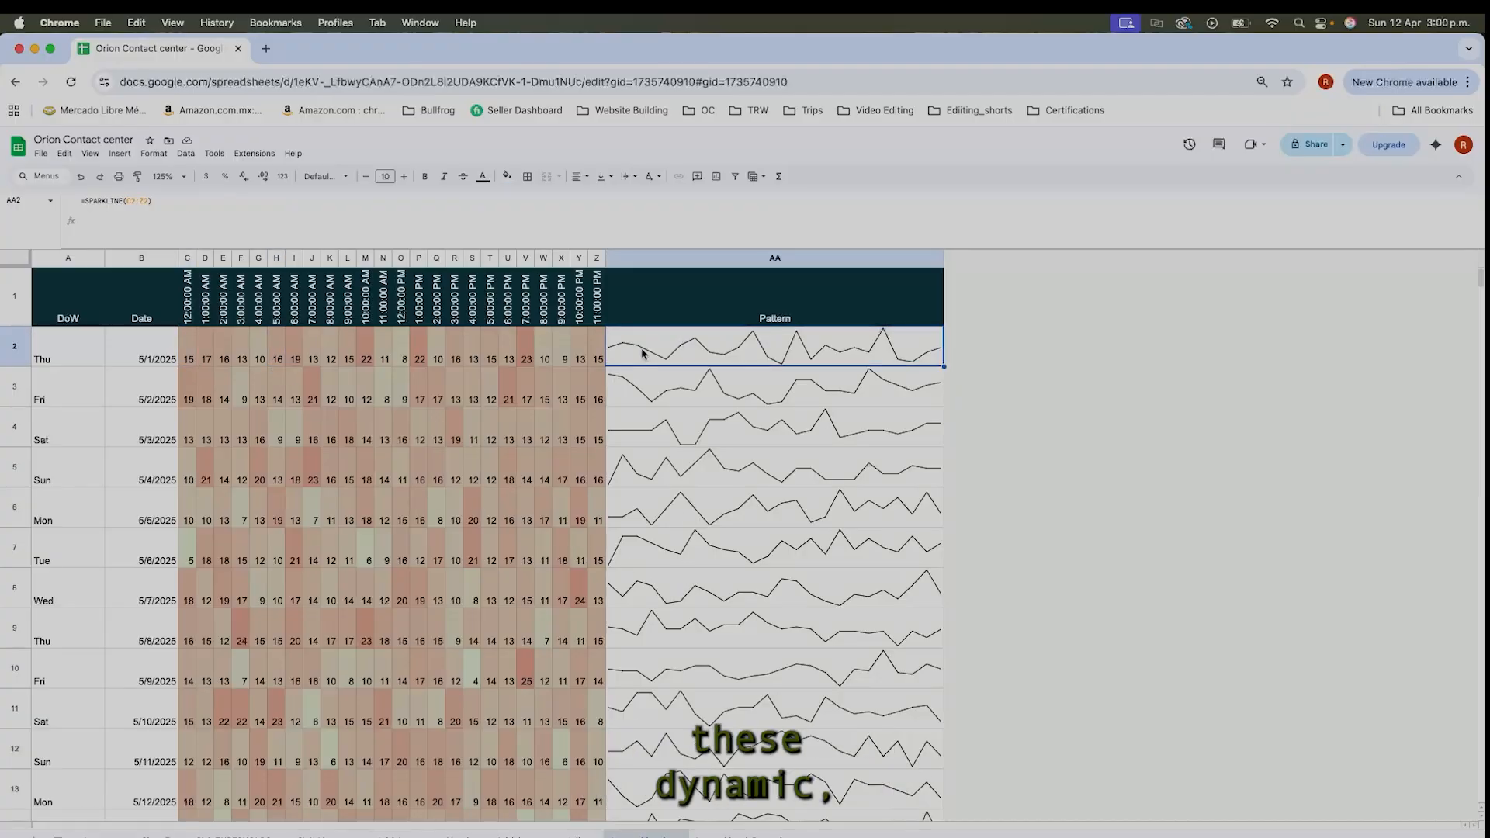
Open the dynamic channel interval sheet, check the COUNTIFS formula in R5, and examine the 8 PM and 9 PM Email counts for 5/1/2025.
{"action": "left_click", "coordinate": [792, 835]}
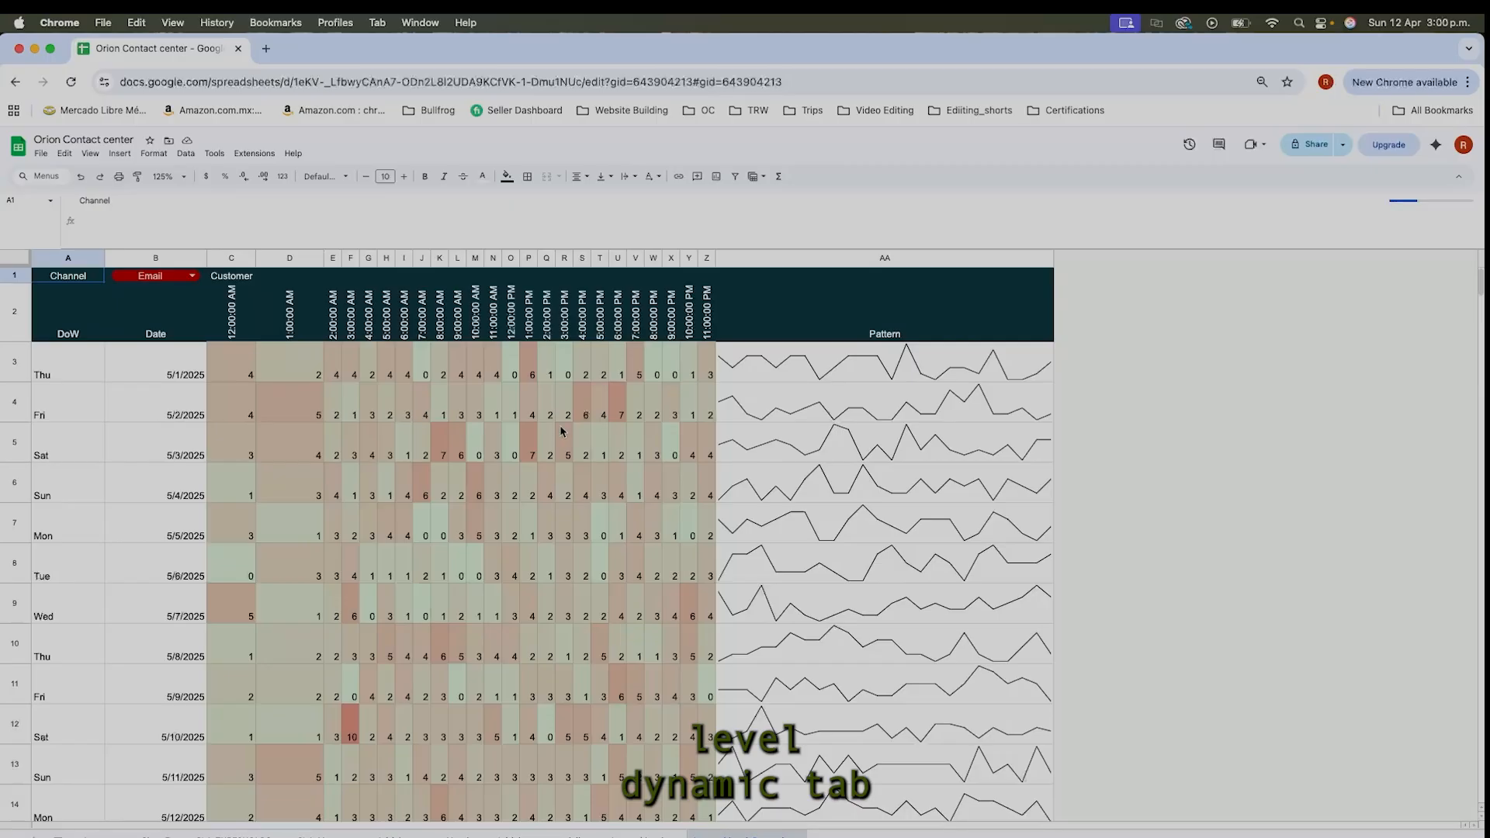
{"action": "left_click", "coordinate": [563, 431]}
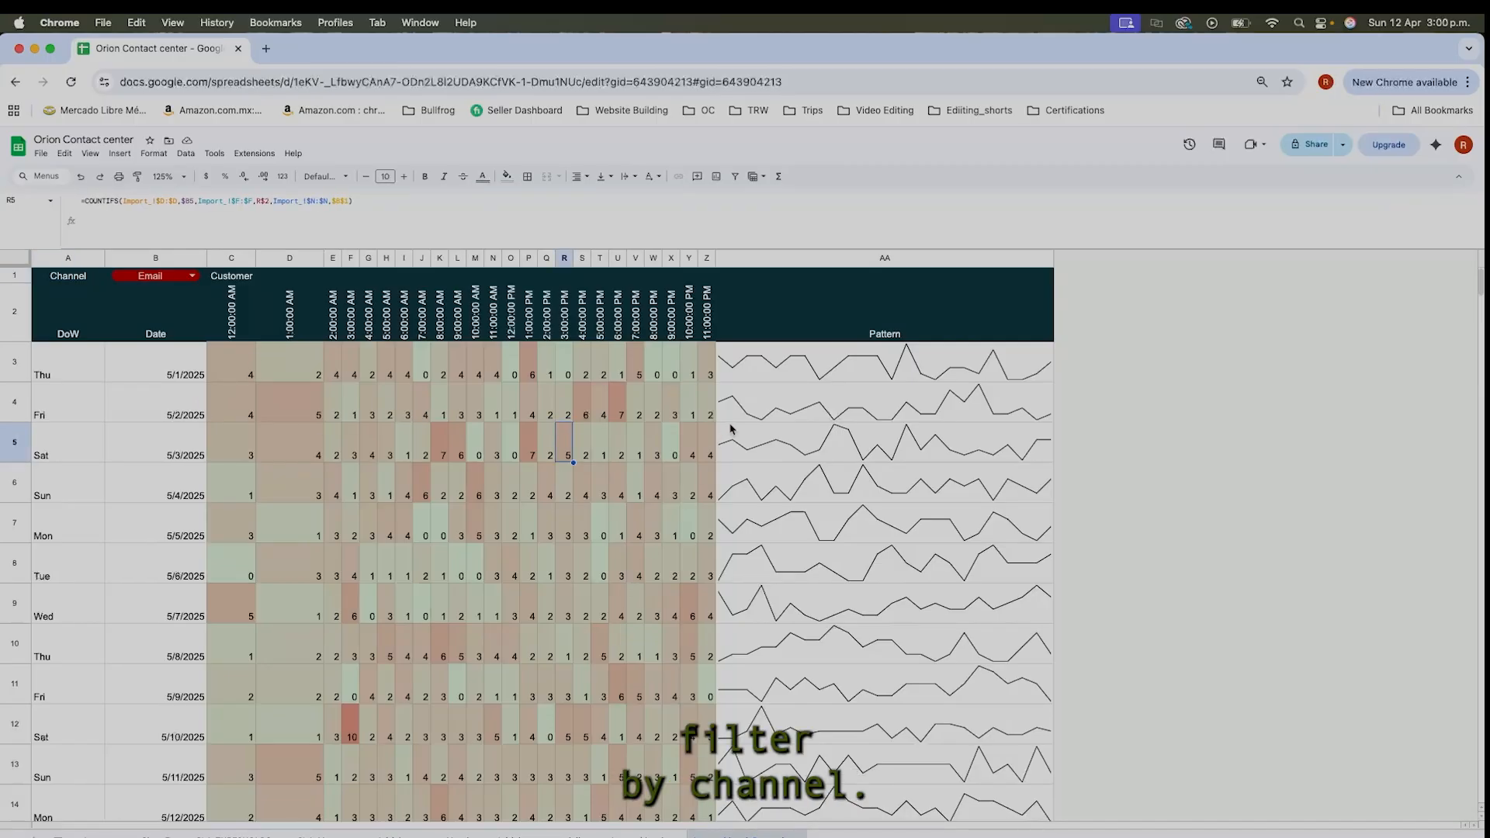
{"action": "left_click_drag", "start_coordinate": [647, 372], "coordinate": [672, 371]}
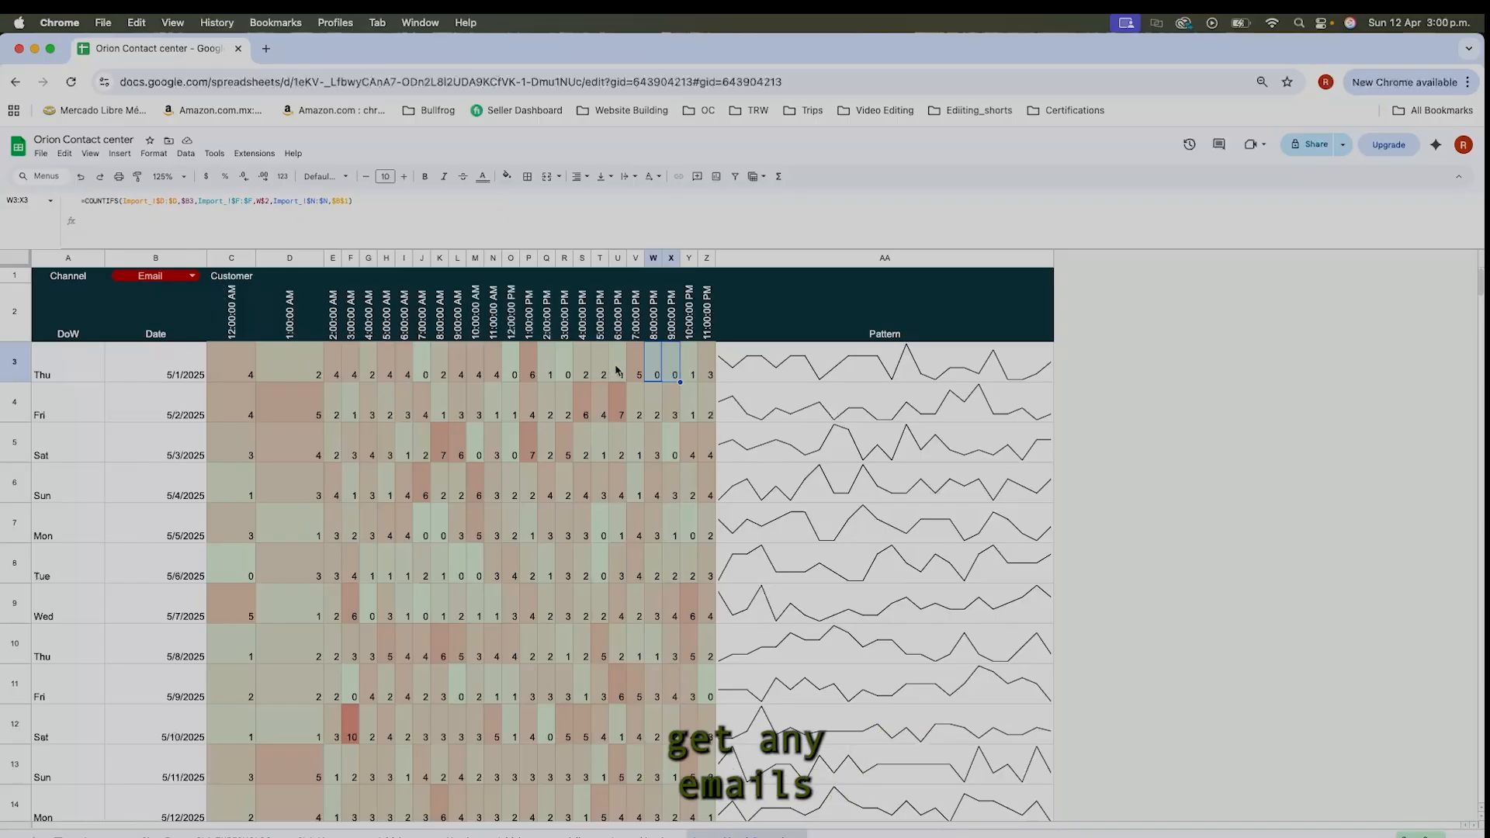
{"action": "left_click", "coordinate": [666, 320]}
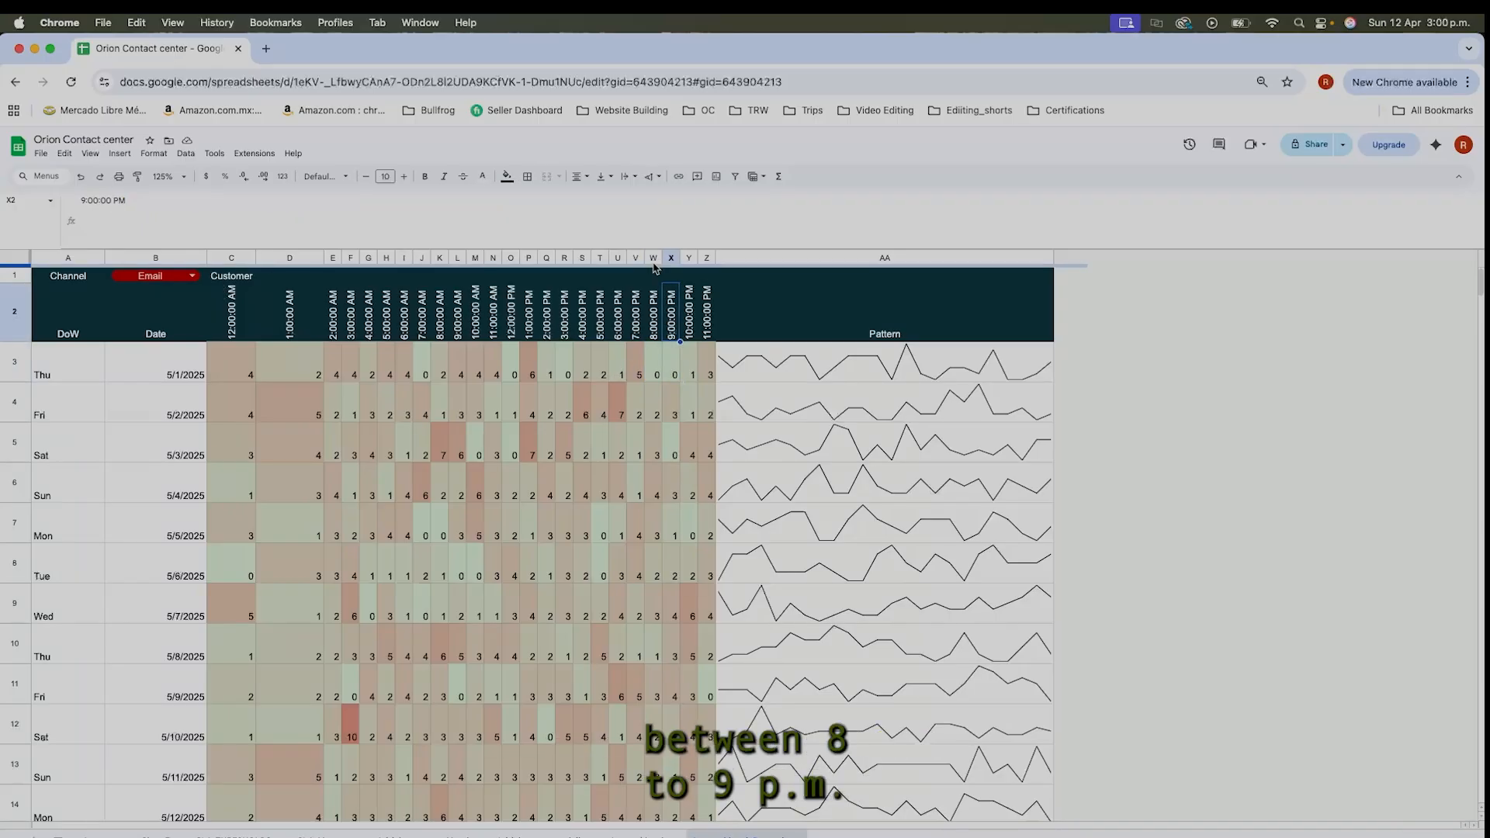
{"action": "left_click", "coordinate": [654, 260], "text": "shift"}
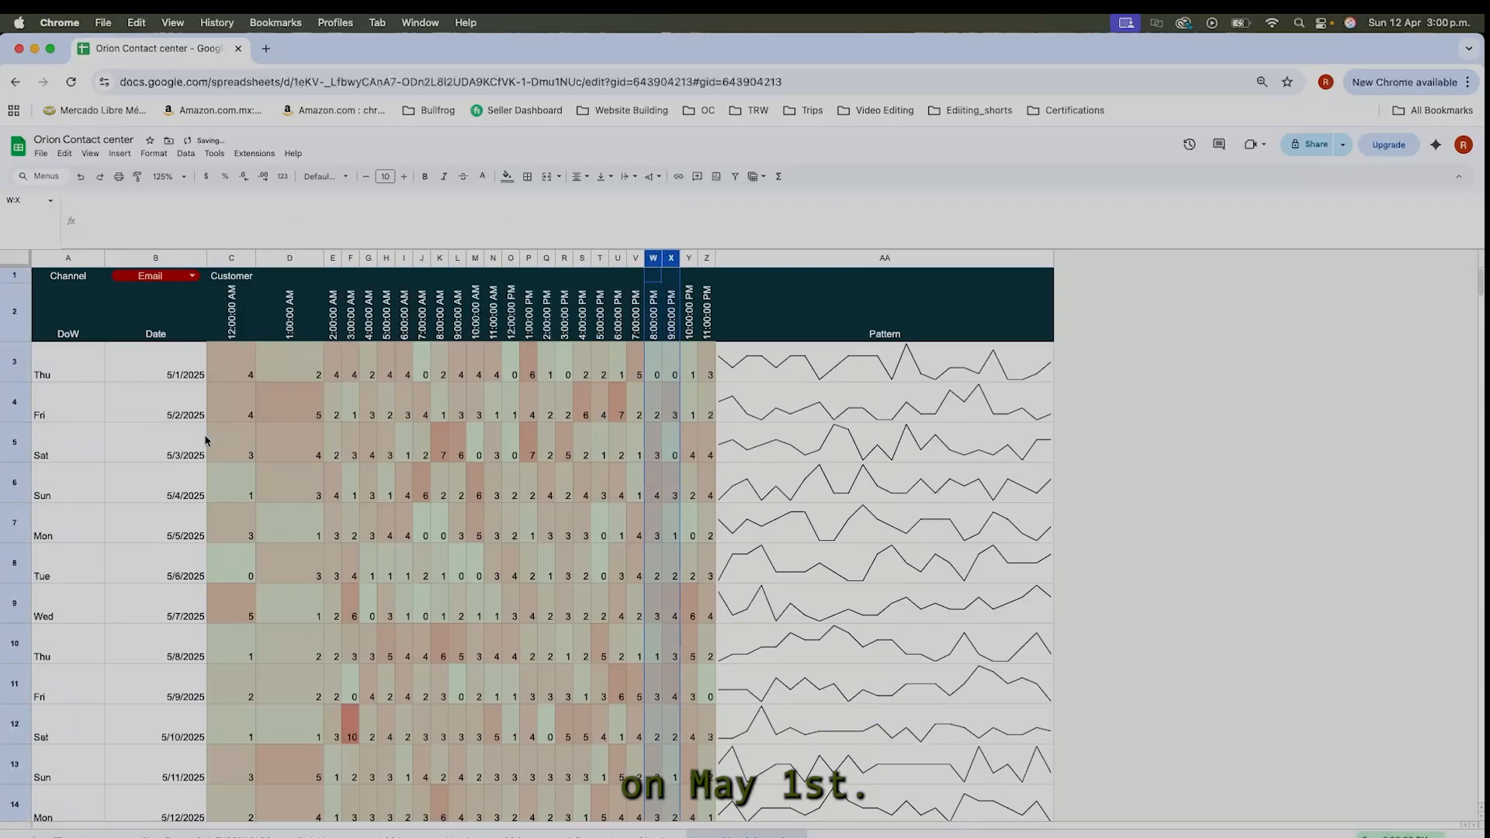
{"action": "left_click", "coordinate": [190, 365]}
{"action": "scroll", "coordinate": [658, 666], "scroll_direction": "down", "scroll_amount": 5}
{"action": "scroll", "coordinate": [222, 378], "scroll_direction": "up", "scroll_amount": 5}
Switch the channel filter to Chat_Facebook, and examine the evening counts for 5/1/2025 and the following days' heatmap.
{"action": "left_click", "coordinate": [191, 276]}
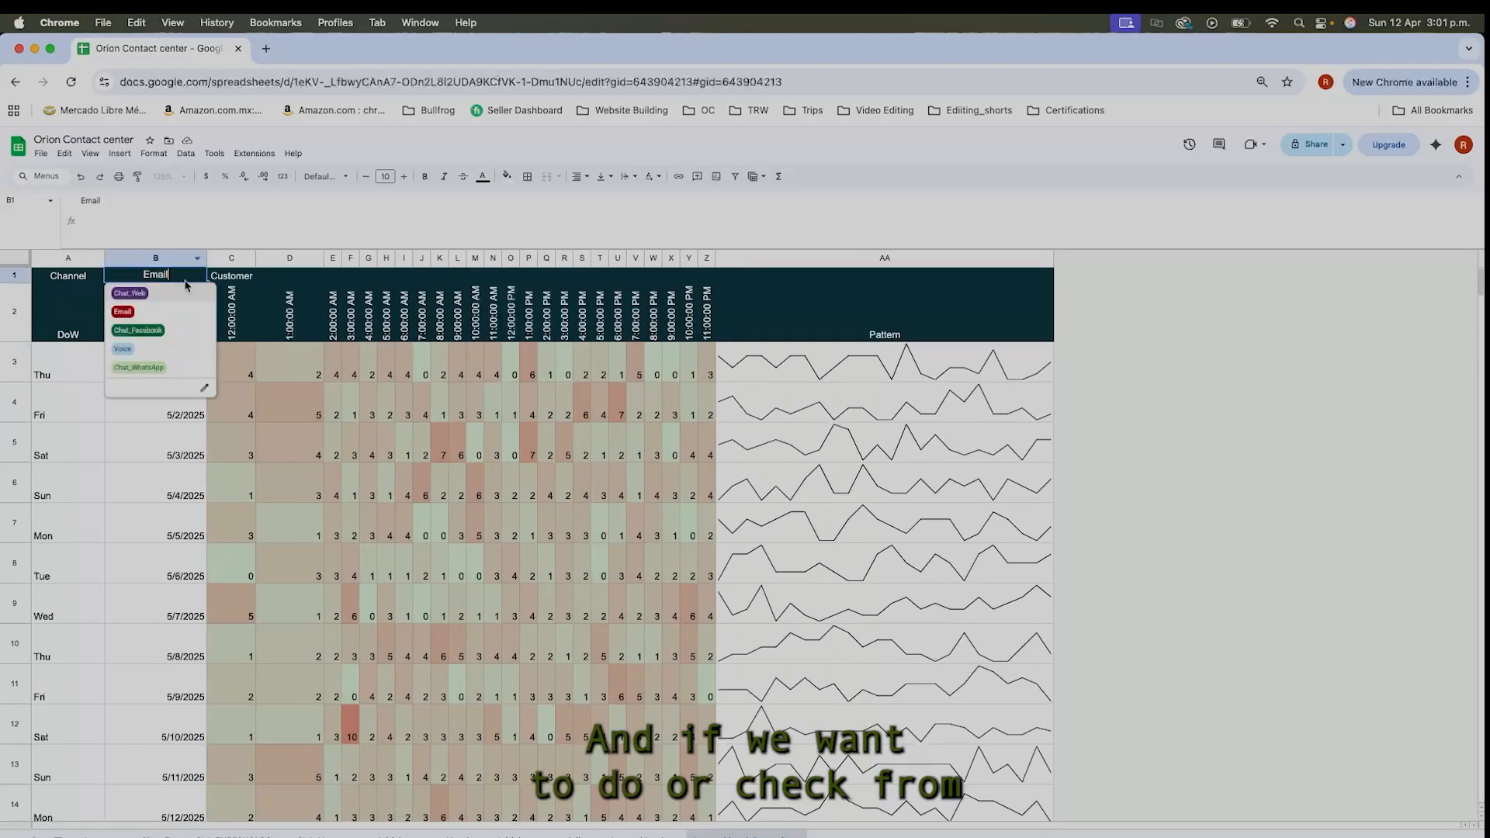
{"action": "left_click", "coordinate": [136, 332]}
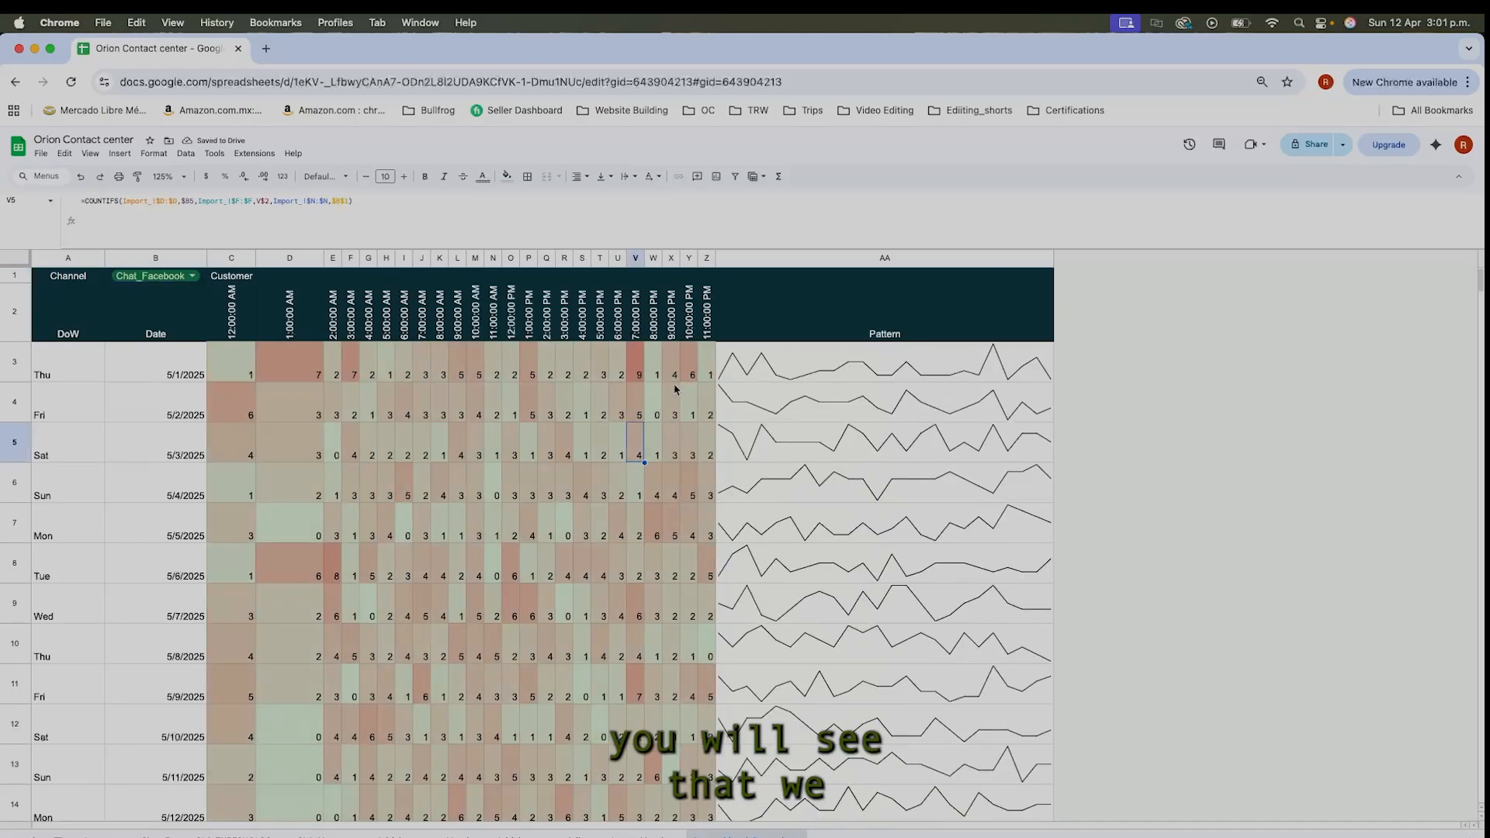
{"action": "left_click", "coordinate": [694, 380]}
{"action": "left_click", "coordinate": [638, 371]}
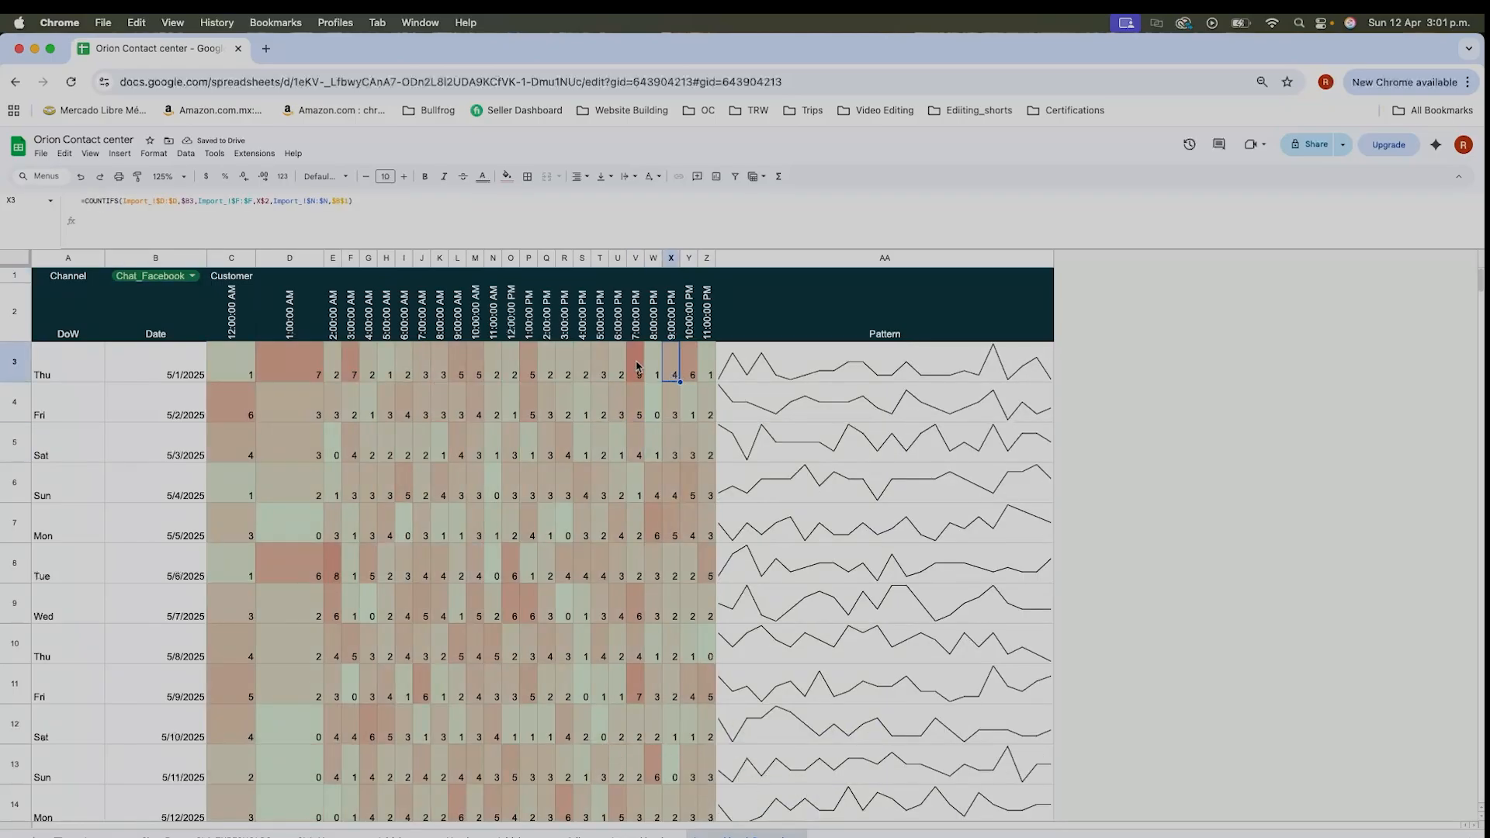
{"action": "scroll", "coordinate": [505, 534], "scroll_direction": "down", "scroll_amount": 8}
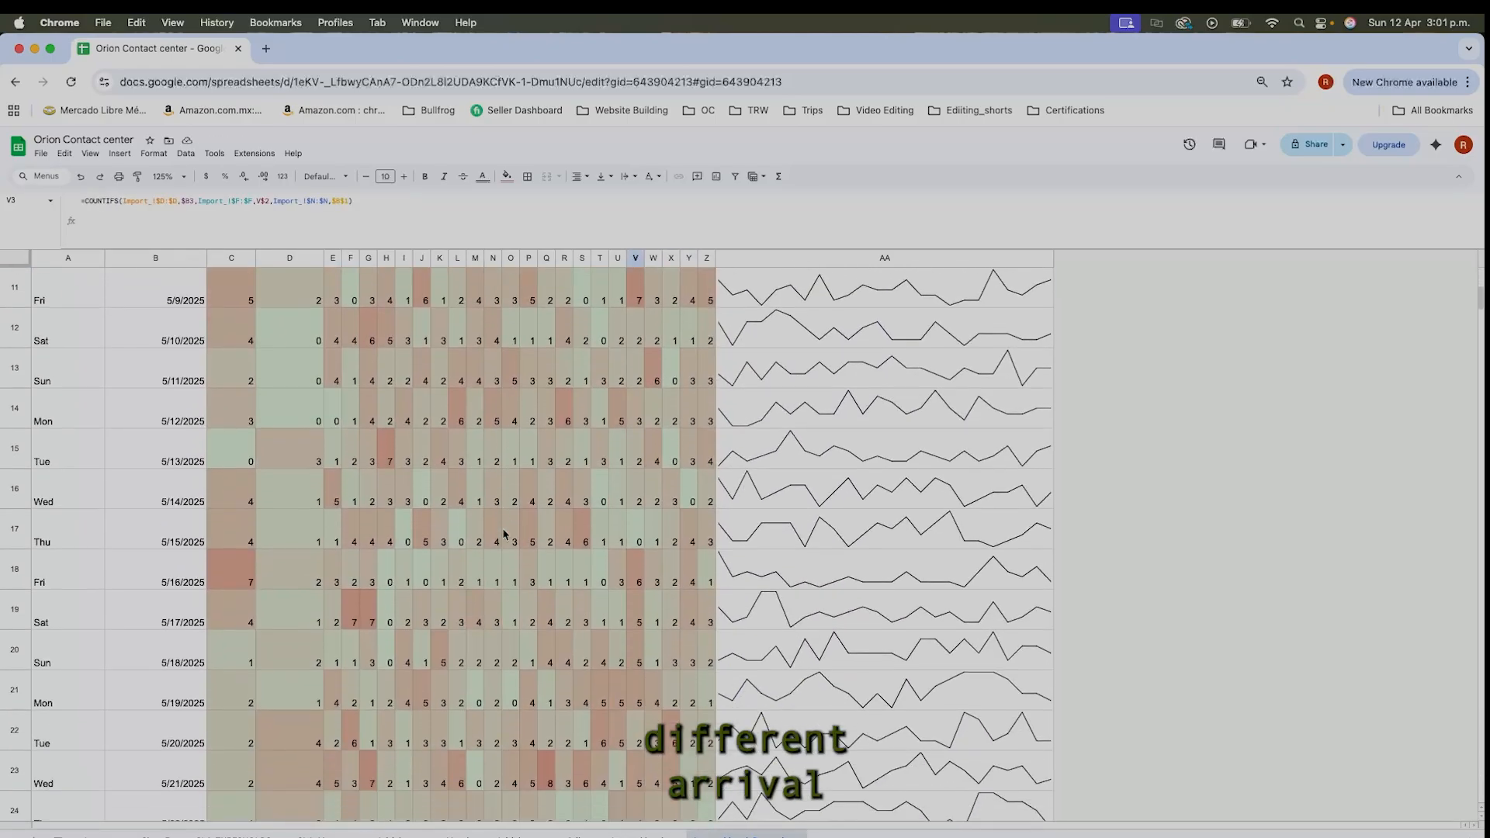
{"action": "scroll", "coordinate": [505, 534], "scroll_direction": "up", "scroll_amount": 8}
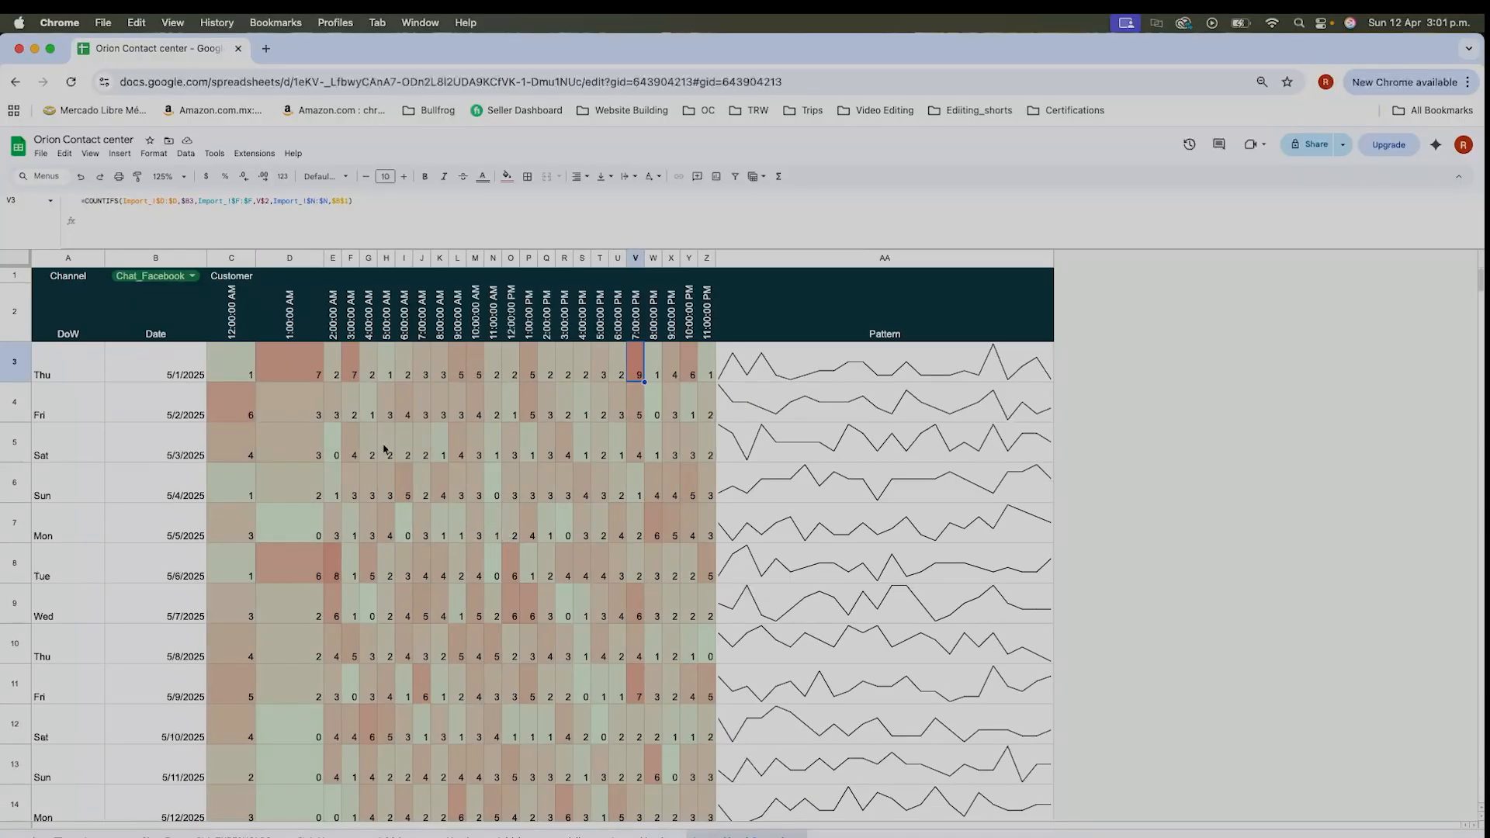
Set the channel filter to Email and then to Chat_Web, and examine the 11 PM count for 5/1/2025 and the heatmap below.
{"action": "left_click", "coordinate": [191, 277]}
{"action": "left_click", "coordinate": [154, 313]}
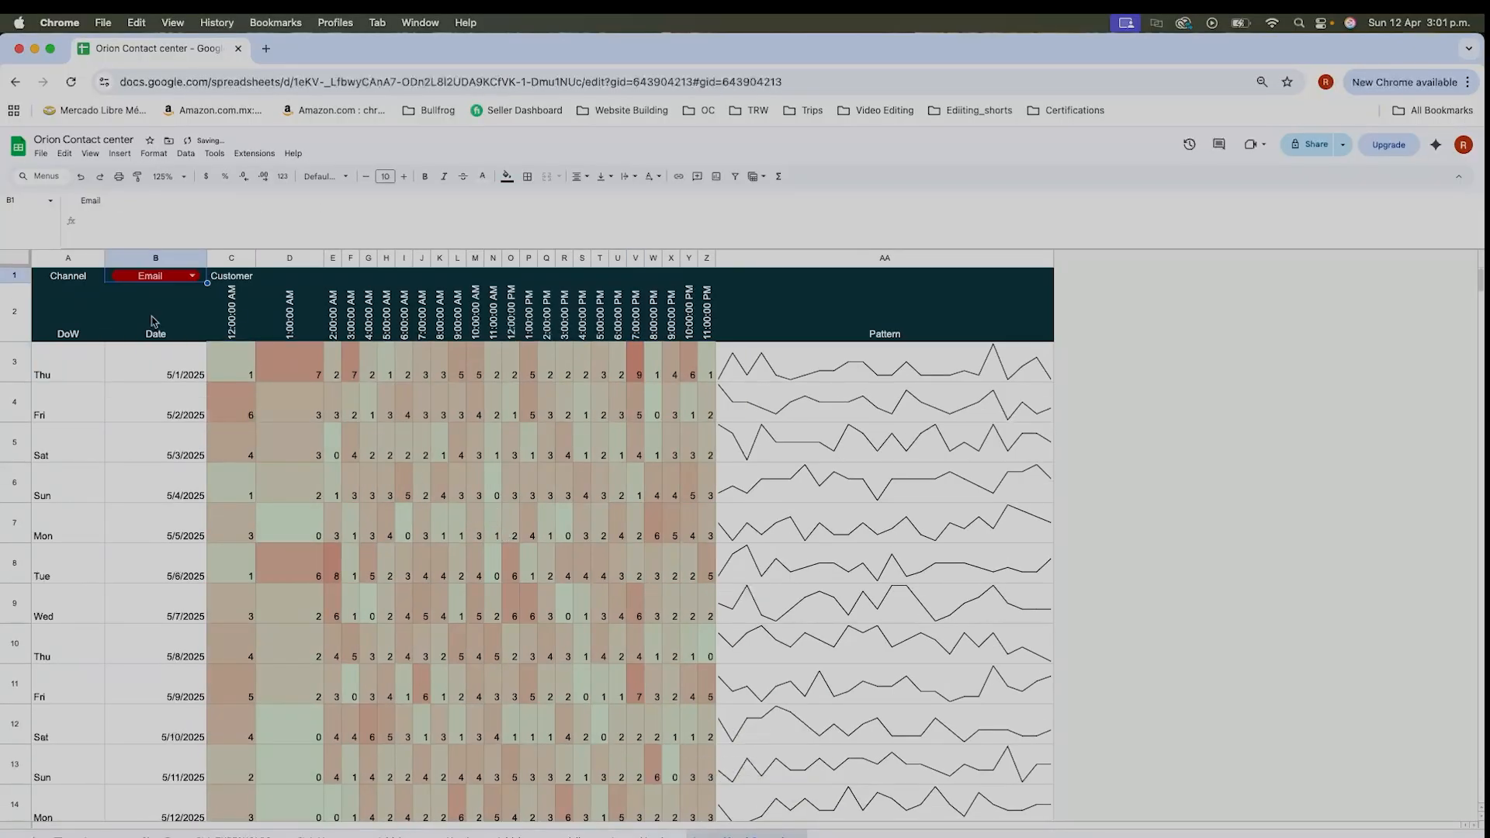
{"action": "left_click", "coordinate": [169, 278]}
{"action": "left_click", "coordinate": [155, 294]}
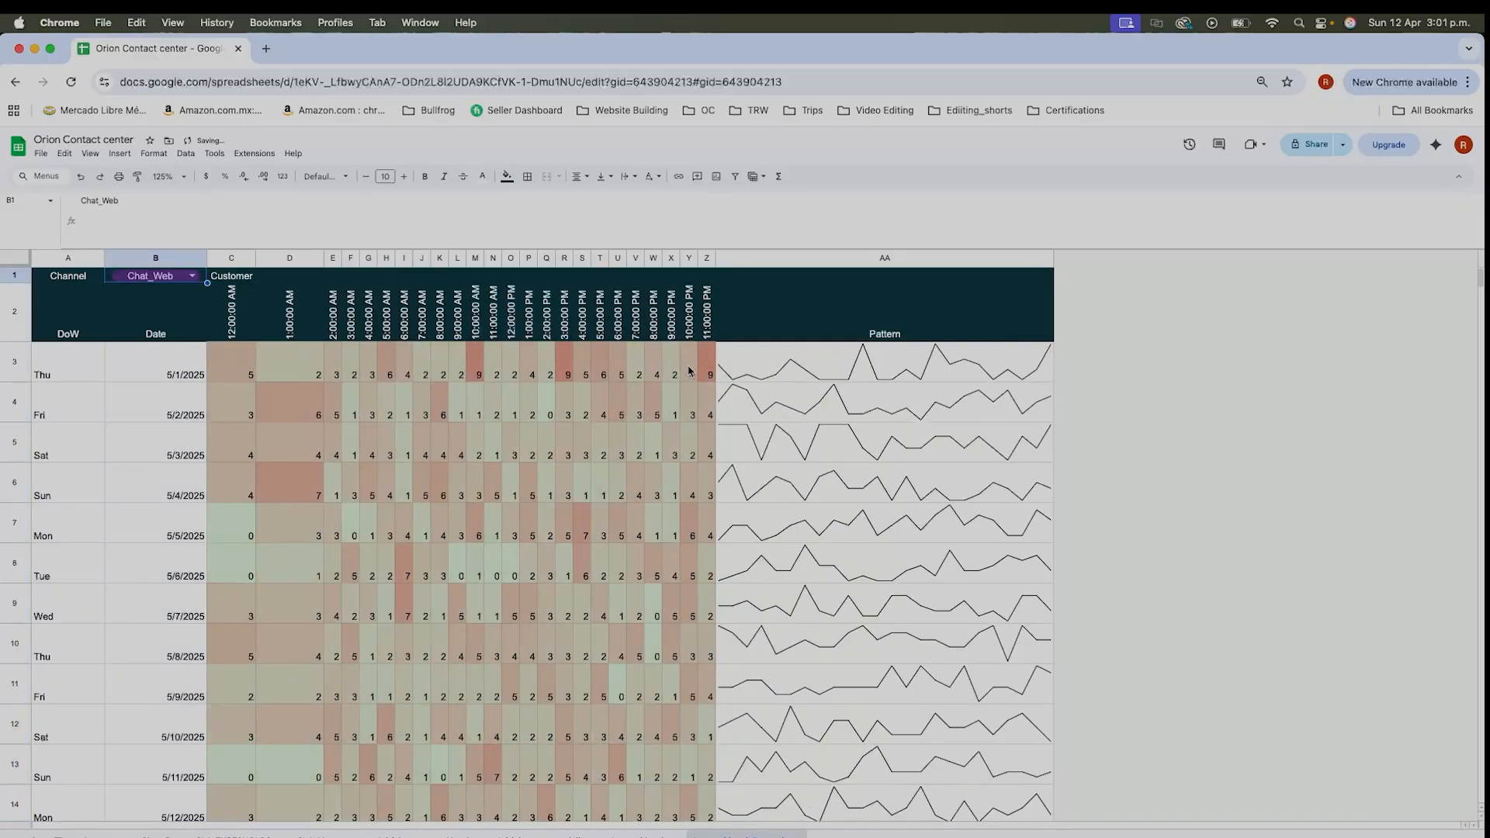
{"action": "left_click", "coordinate": [709, 375]}
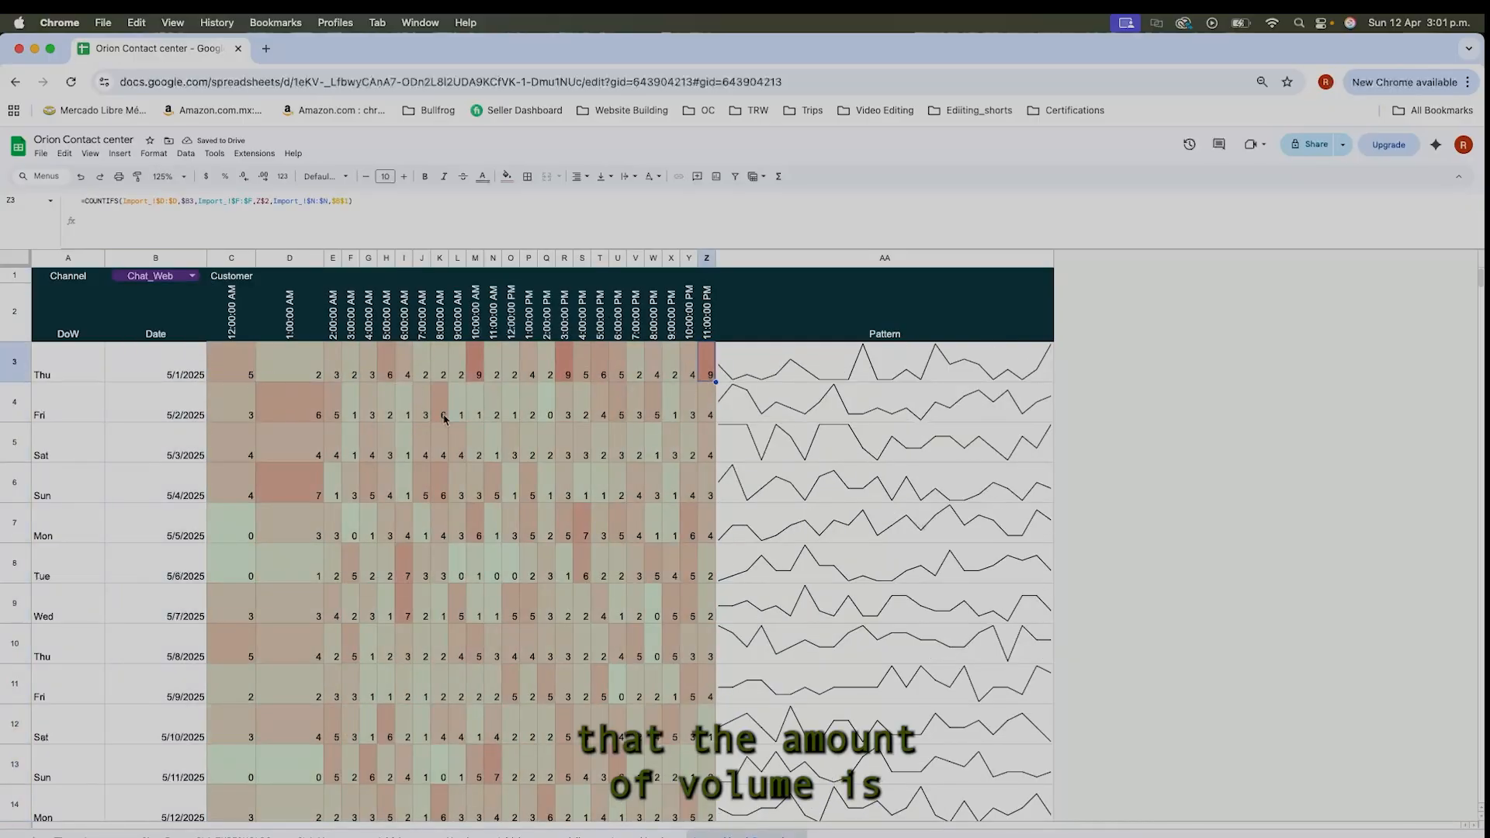
{"action": "scroll", "coordinate": [611, 497], "scroll_direction": "down", "scroll_amount": 10}
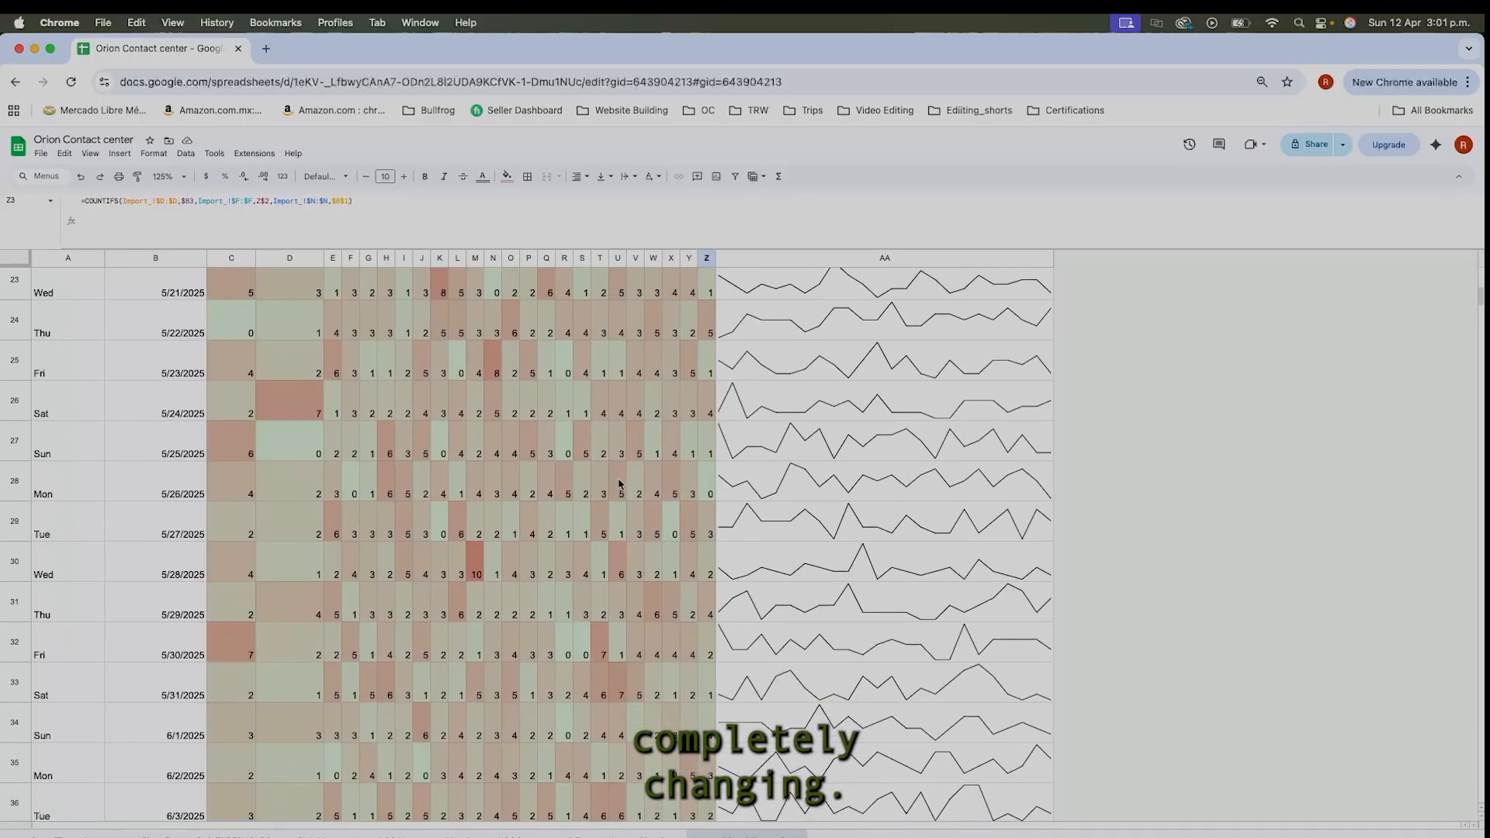
{"action": "scroll", "coordinate": [619, 485], "scroll_direction": "down", "scroll_amount": 8}
{"action": "scroll", "coordinate": [619, 484], "scroll_direction": "up", "scroll_amount": 20}
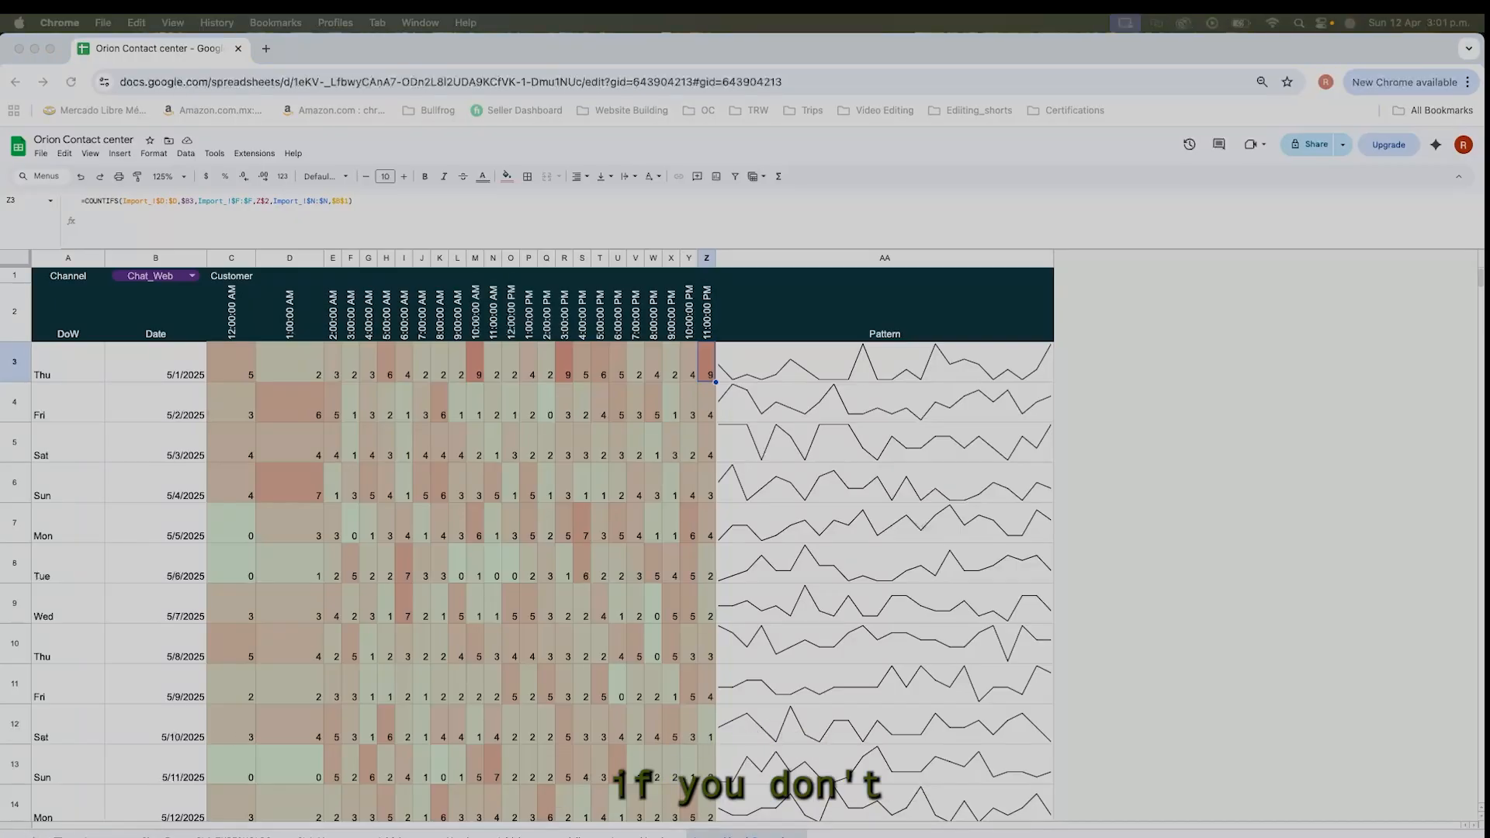
Inspect the SPARKLINE formulas in AA6 and AA5, and look through the Chat_Web patterns of the following days.
{"action": "left_click", "coordinate": [811, 468]}
{"action": "left_click", "coordinate": [839, 481]}
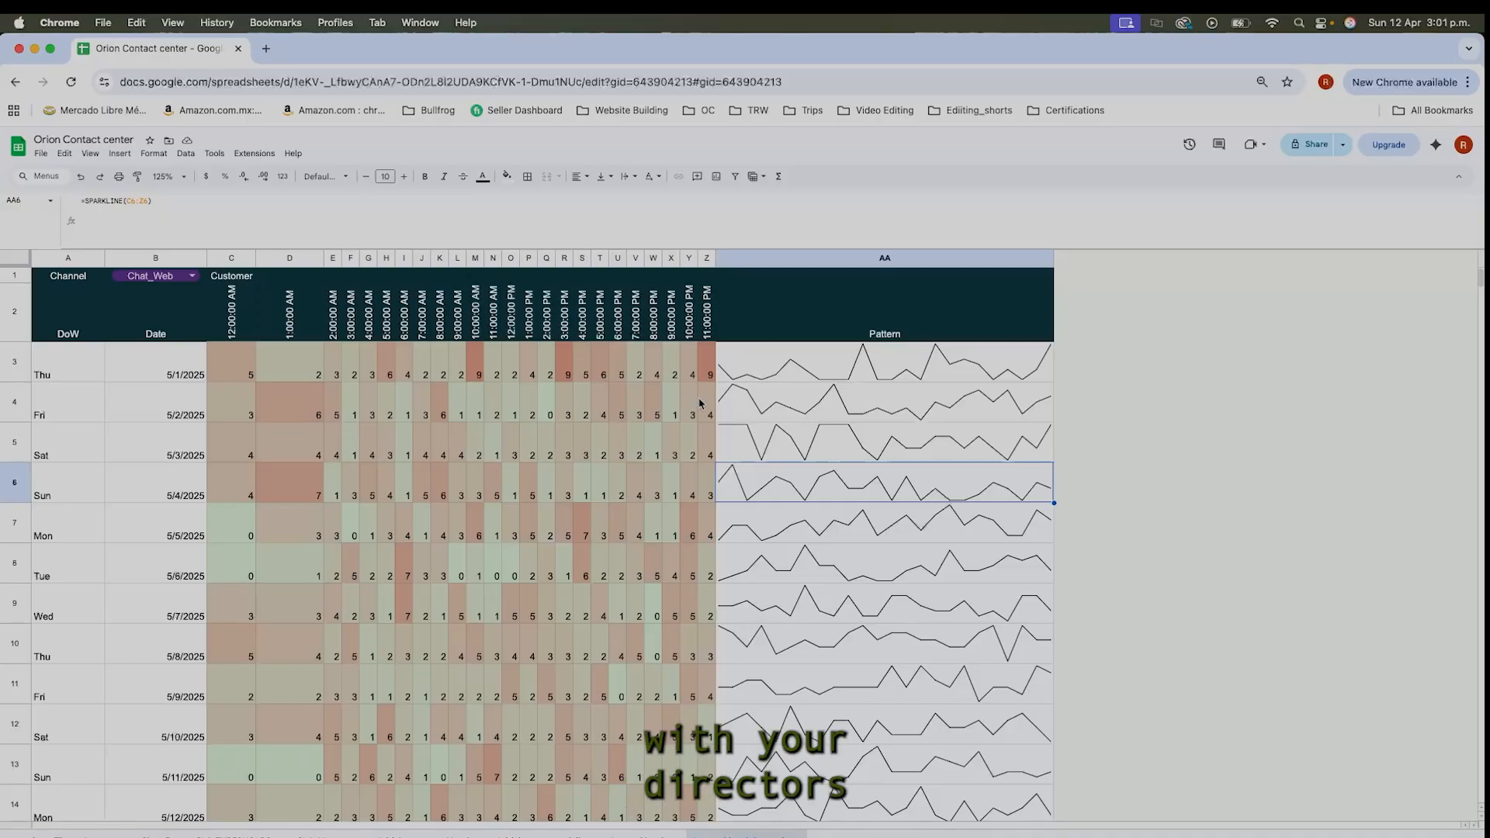
{"action": "left_click", "coordinate": [844, 437]}
{"action": "scroll", "coordinate": [846, 442], "scroll_direction": "down", "scroll_amount": 2}
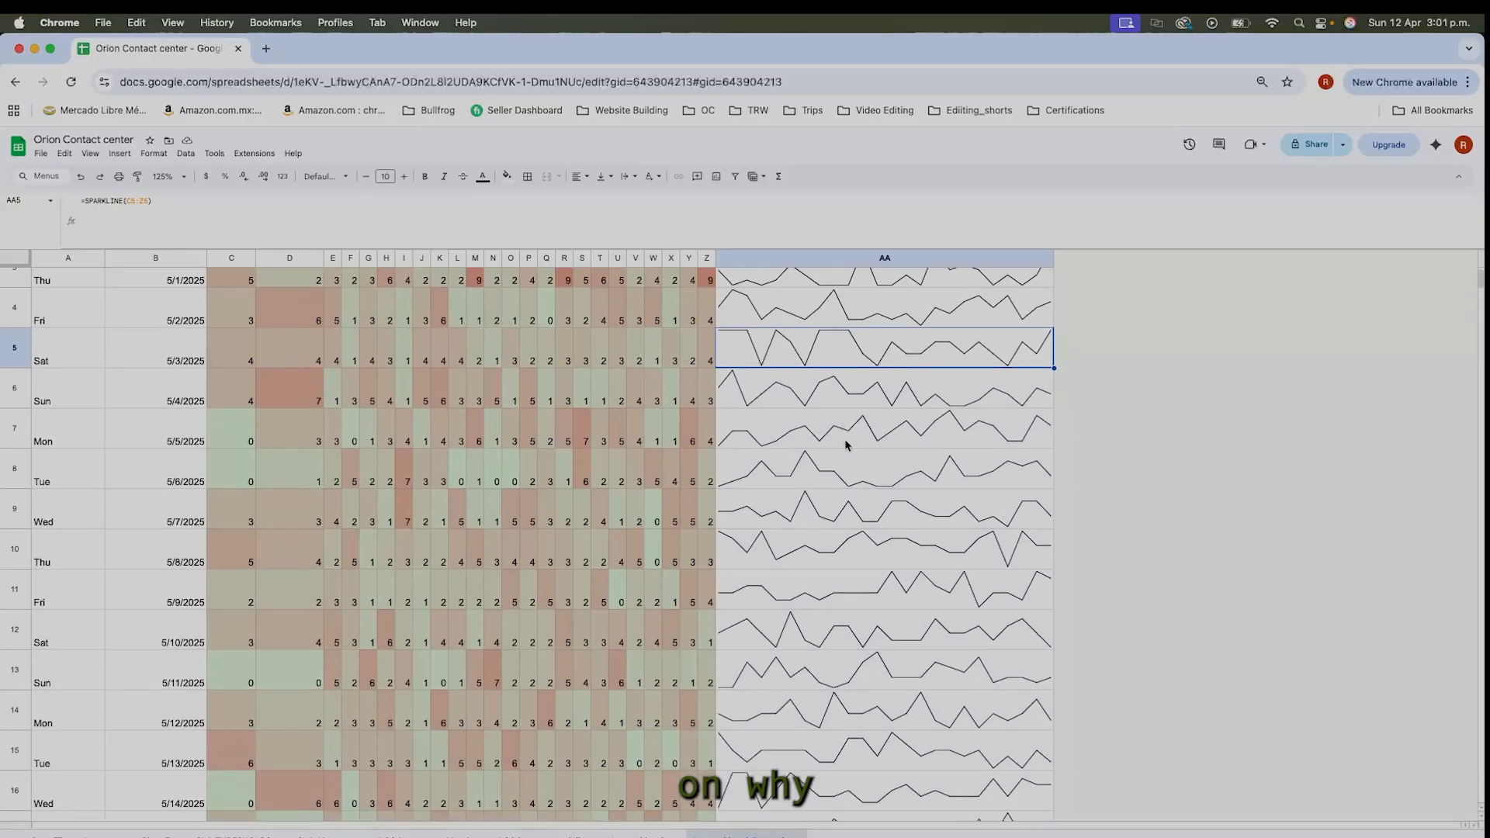
{"action": "scroll", "coordinate": [853, 410], "scroll_direction": "down", "scroll_amount": 6}
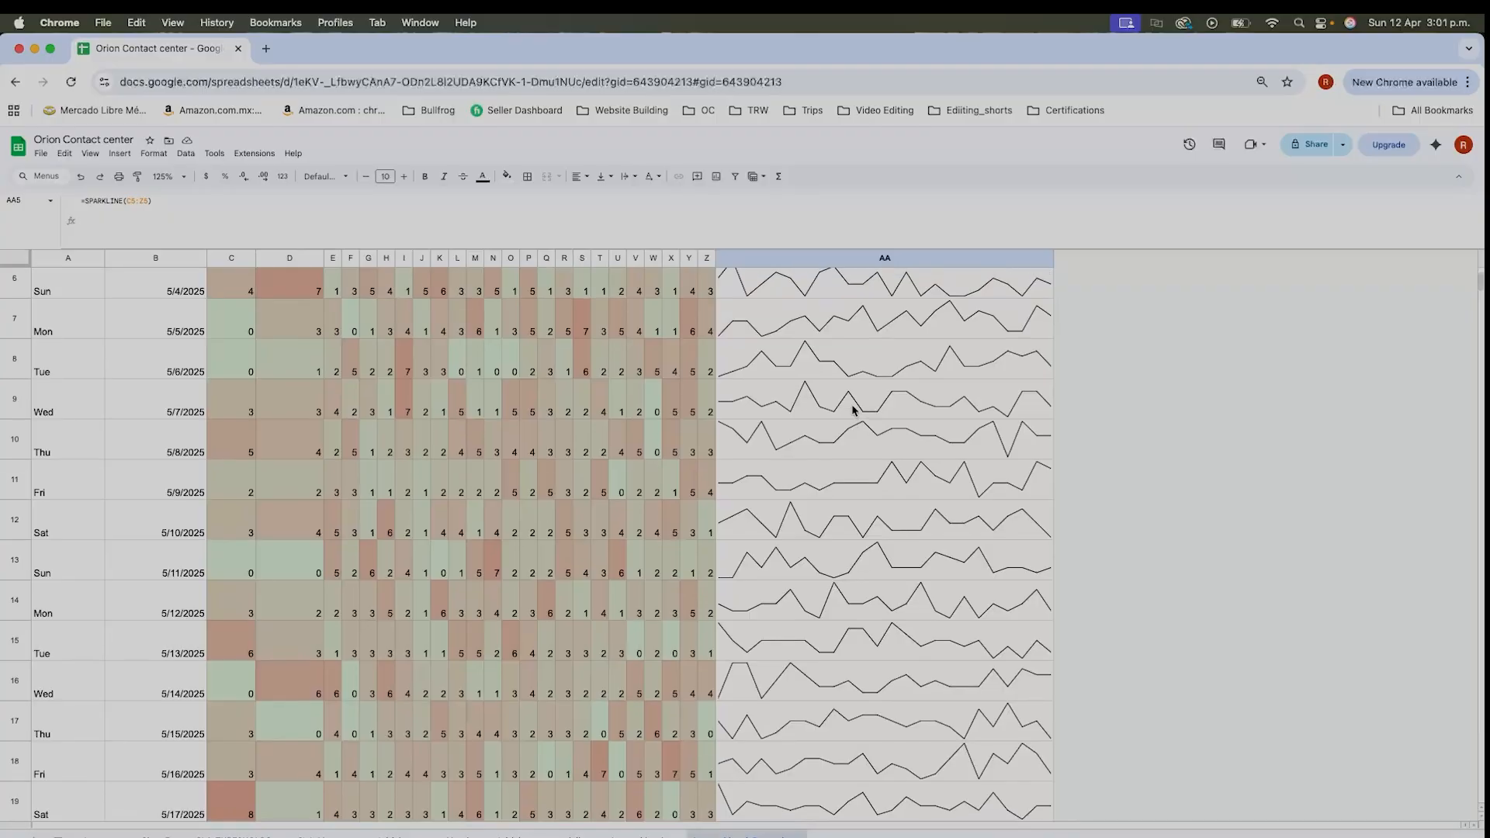
{"action": "scroll", "coordinate": [852, 410], "scroll_direction": "up", "scroll_amount": 7}
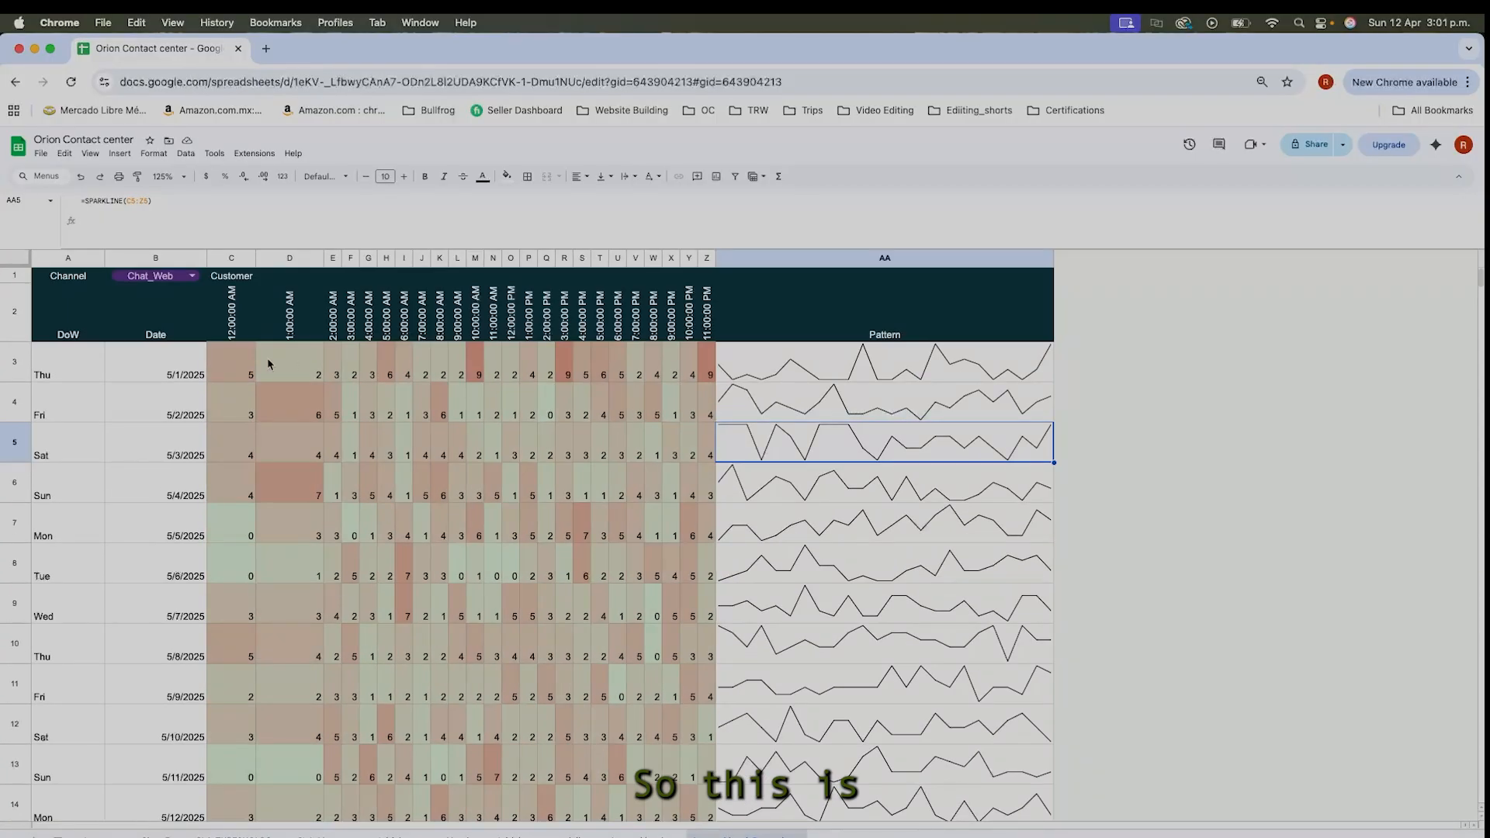
Select the first date in B3 and narrow the Date column slightly.
{"action": "left_click", "coordinate": [179, 365]}
{"action": "left_click_drag", "start_coordinate": [206, 259], "coordinate": [195, 259]}
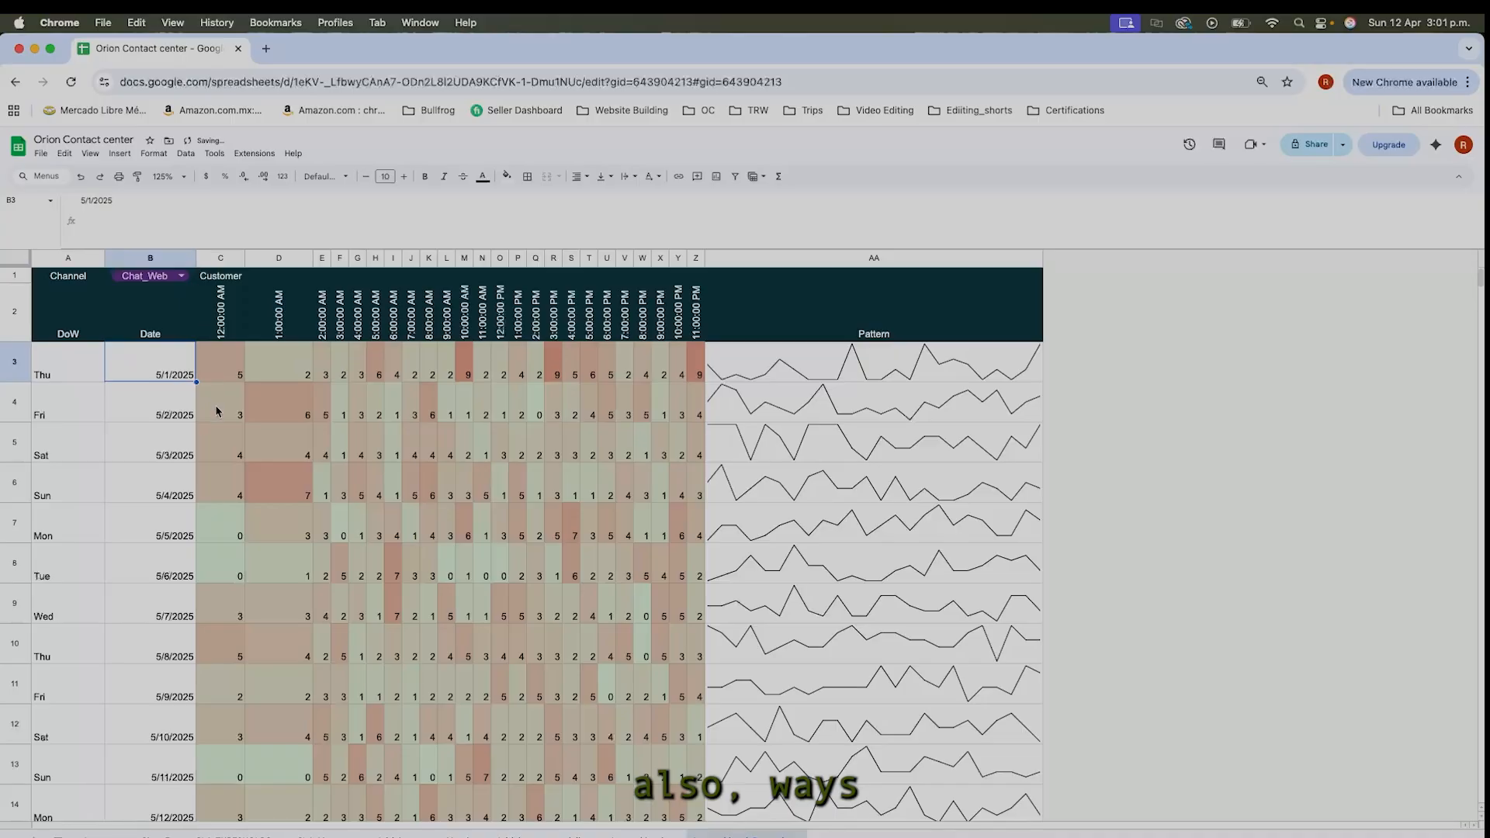
Examine the COUNTIFS formula in C4, tracing its date, hour and channel criteria, and leave it without editing.
{"action": "left_click", "coordinate": [218, 413]}
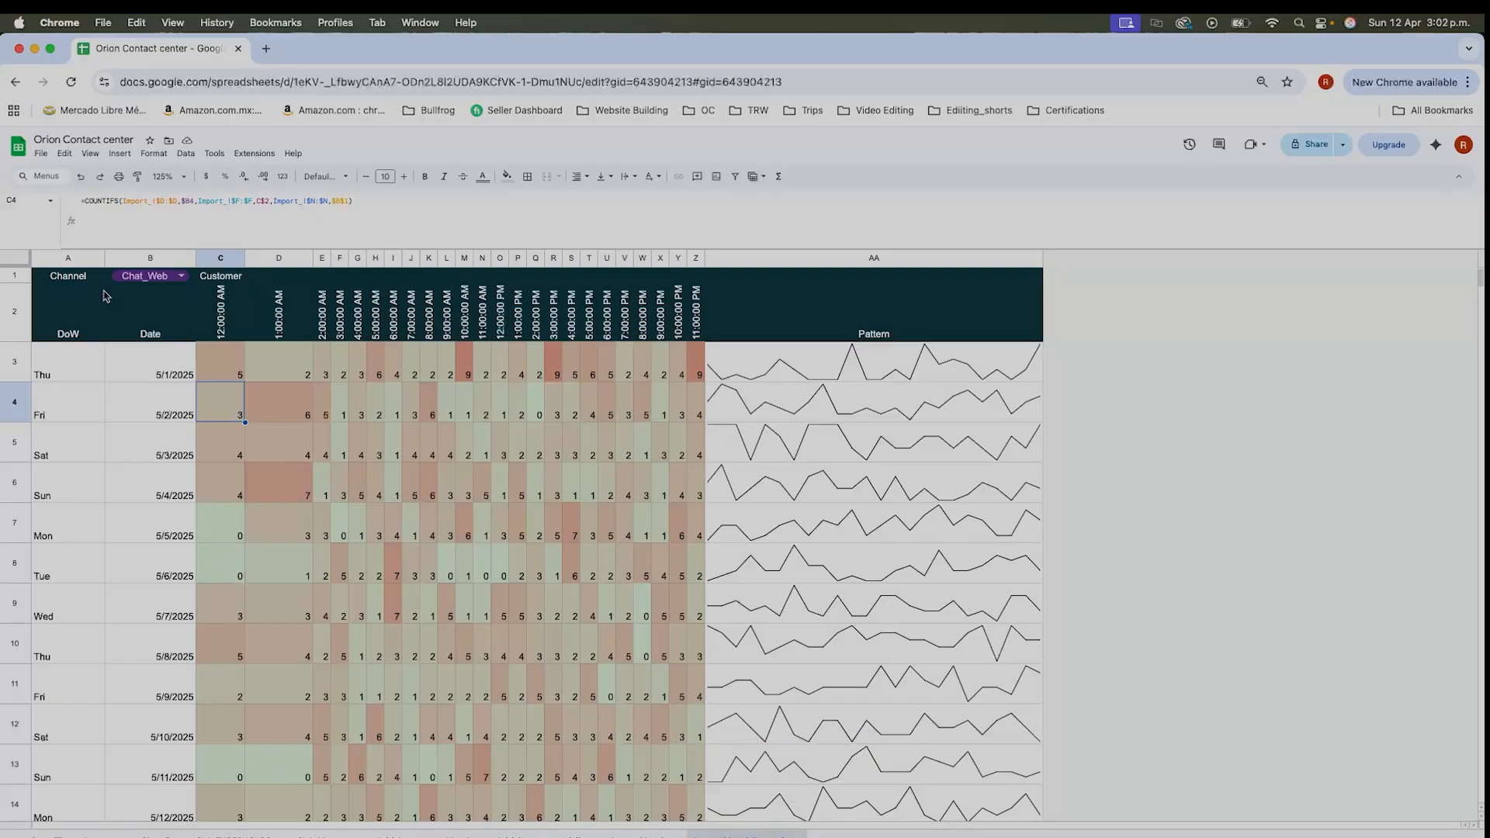
{"action": "left_click", "coordinate": [186, 232]}
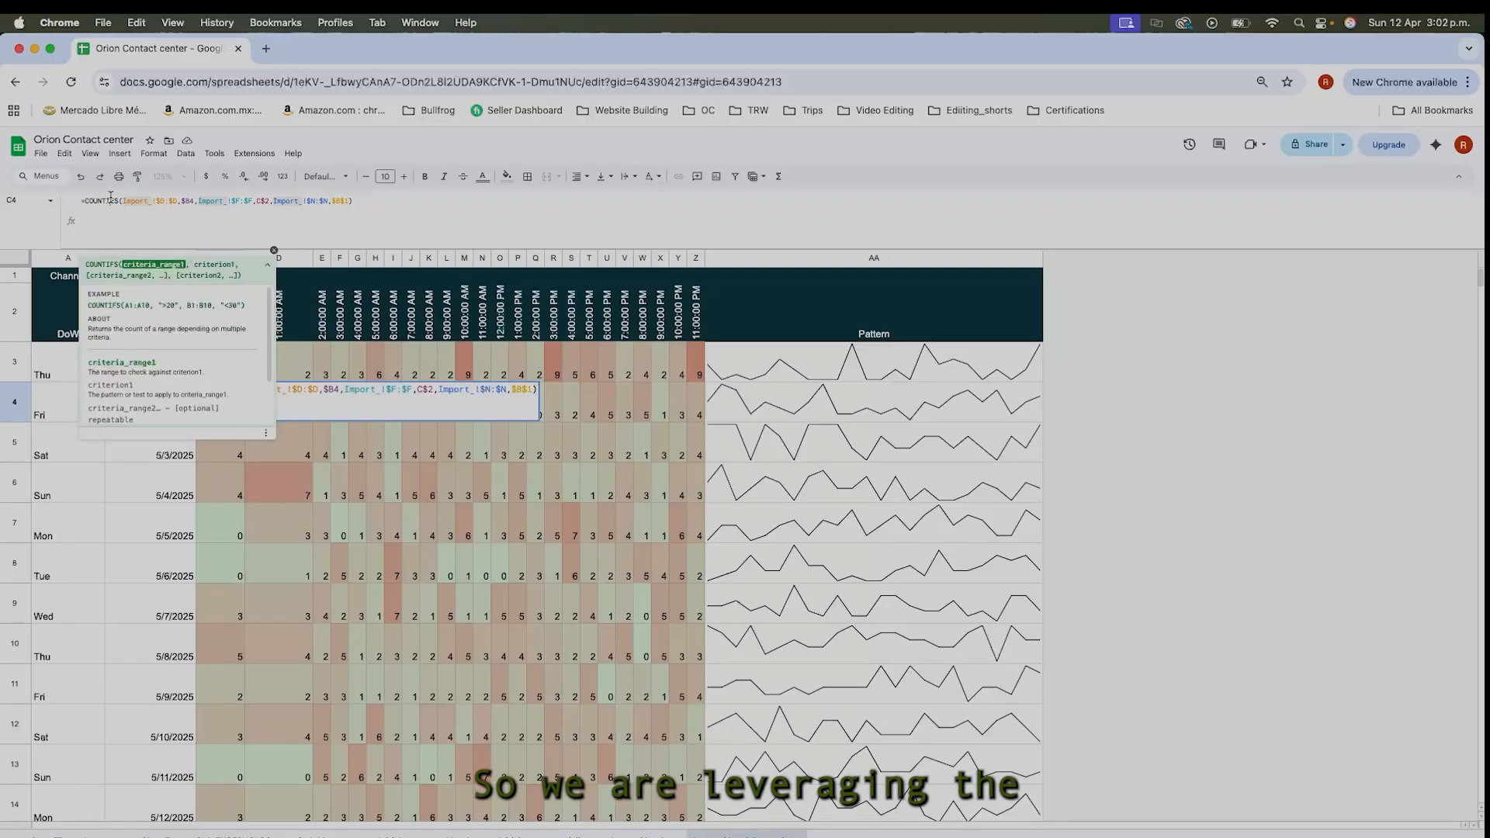
{"action": "left_click", "coordinate": [406, 226]}
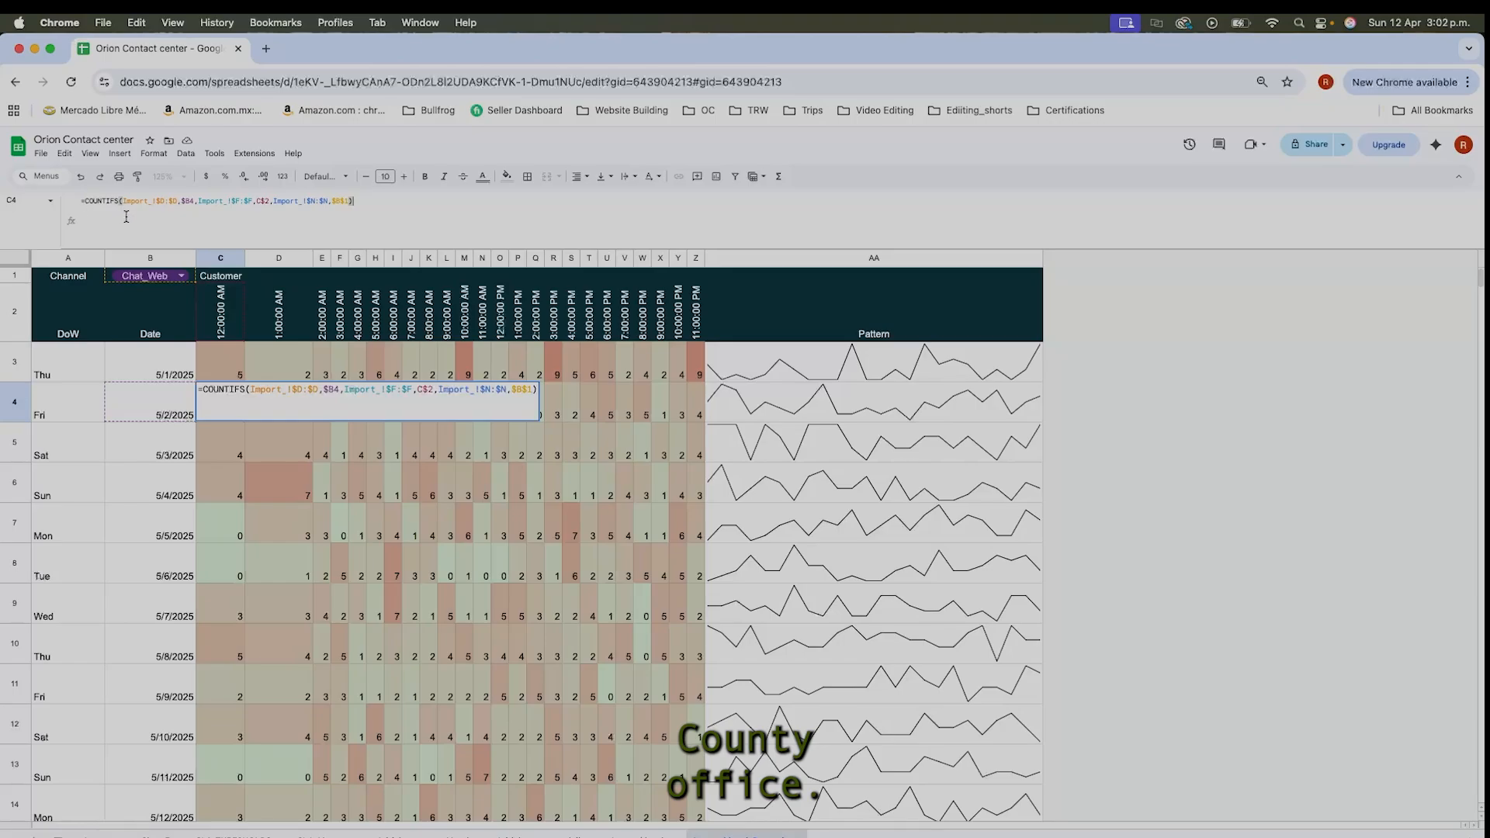
{"action": "left_click", "coordinate": [159, 203]}
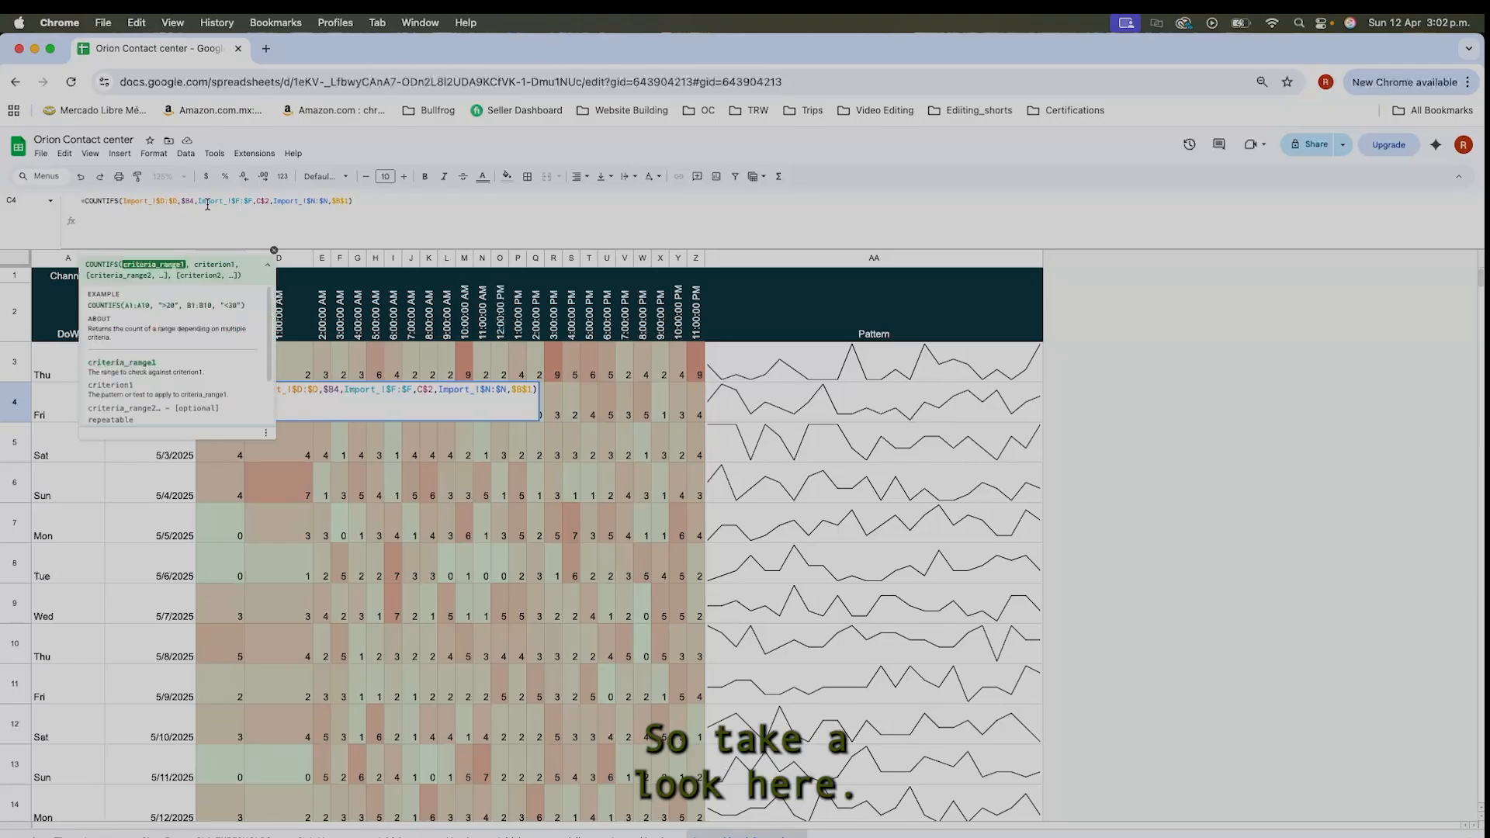
{"action": "left_click", "coordinate": [184, 201]}
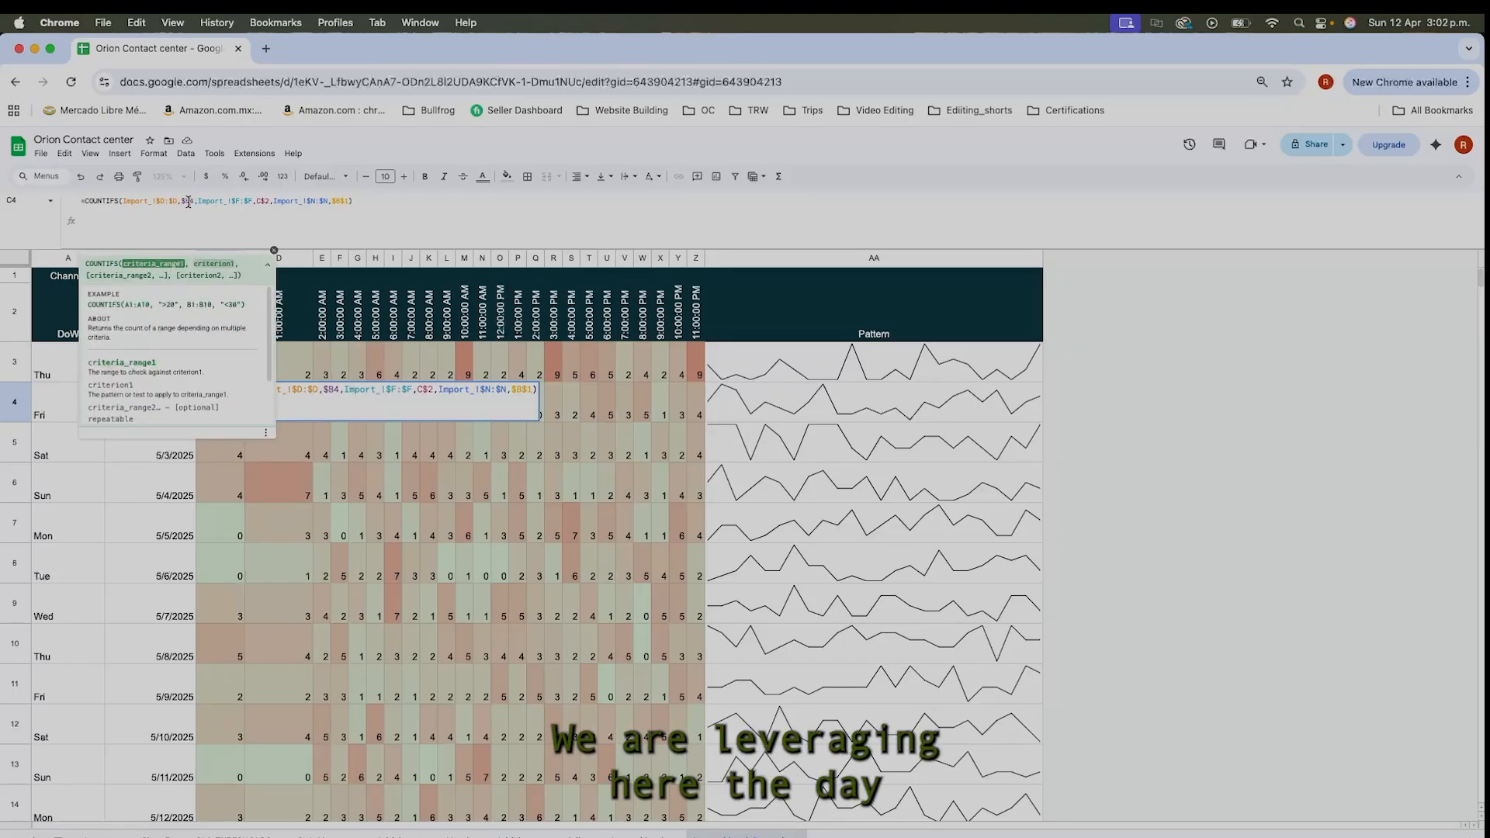
{"action": "scroll", "coordinate": [220, 540], "scroll_direction": "down", "scroll_amount": 1}
{"action": "scroll", "coordinate": [220, 535], "scroll_direction": "up", "scroll_amount": 1}
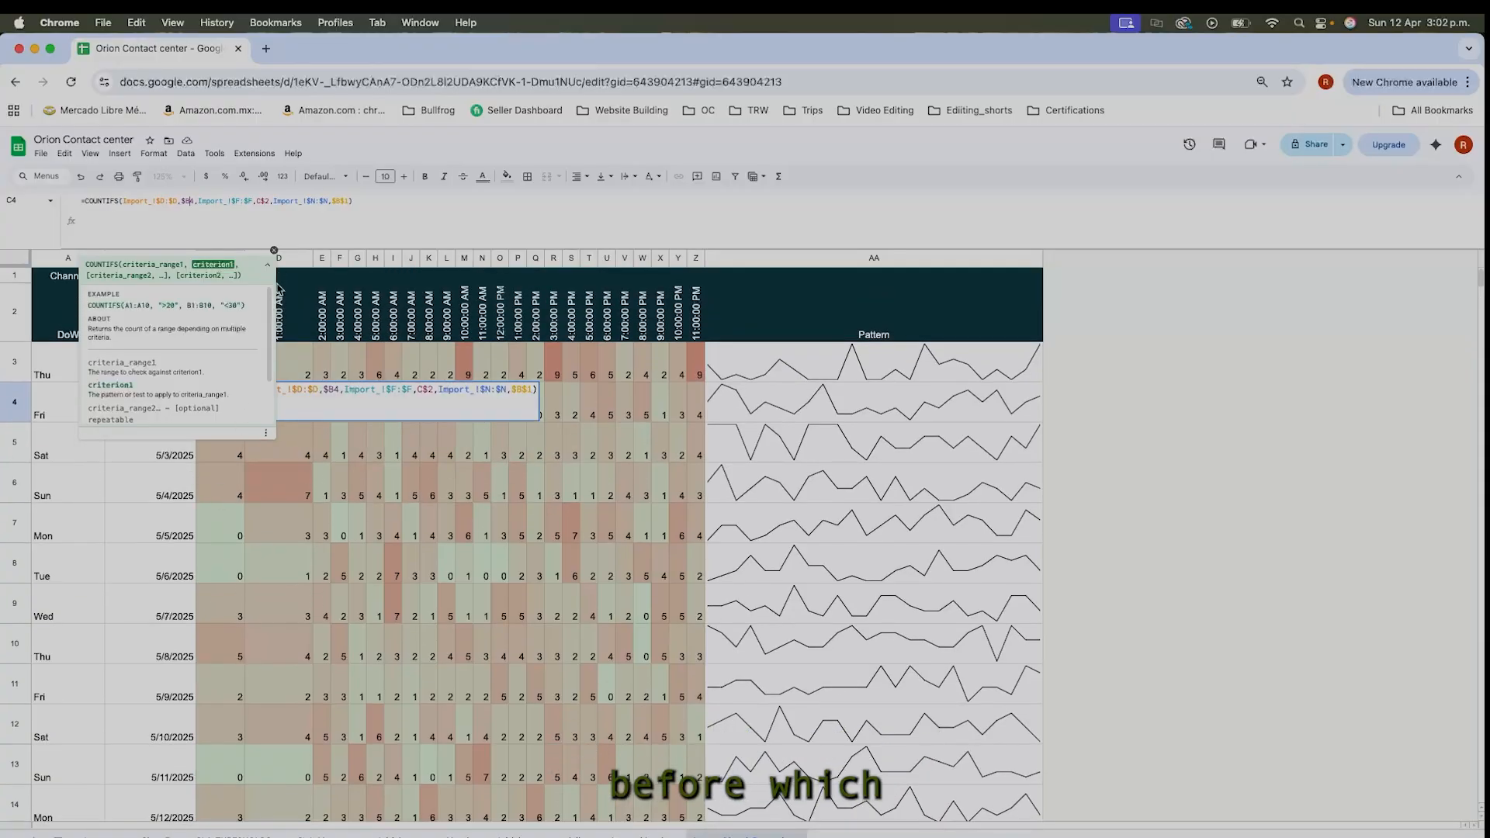
{"action": "left_click", "coordinate": [273, 251]}
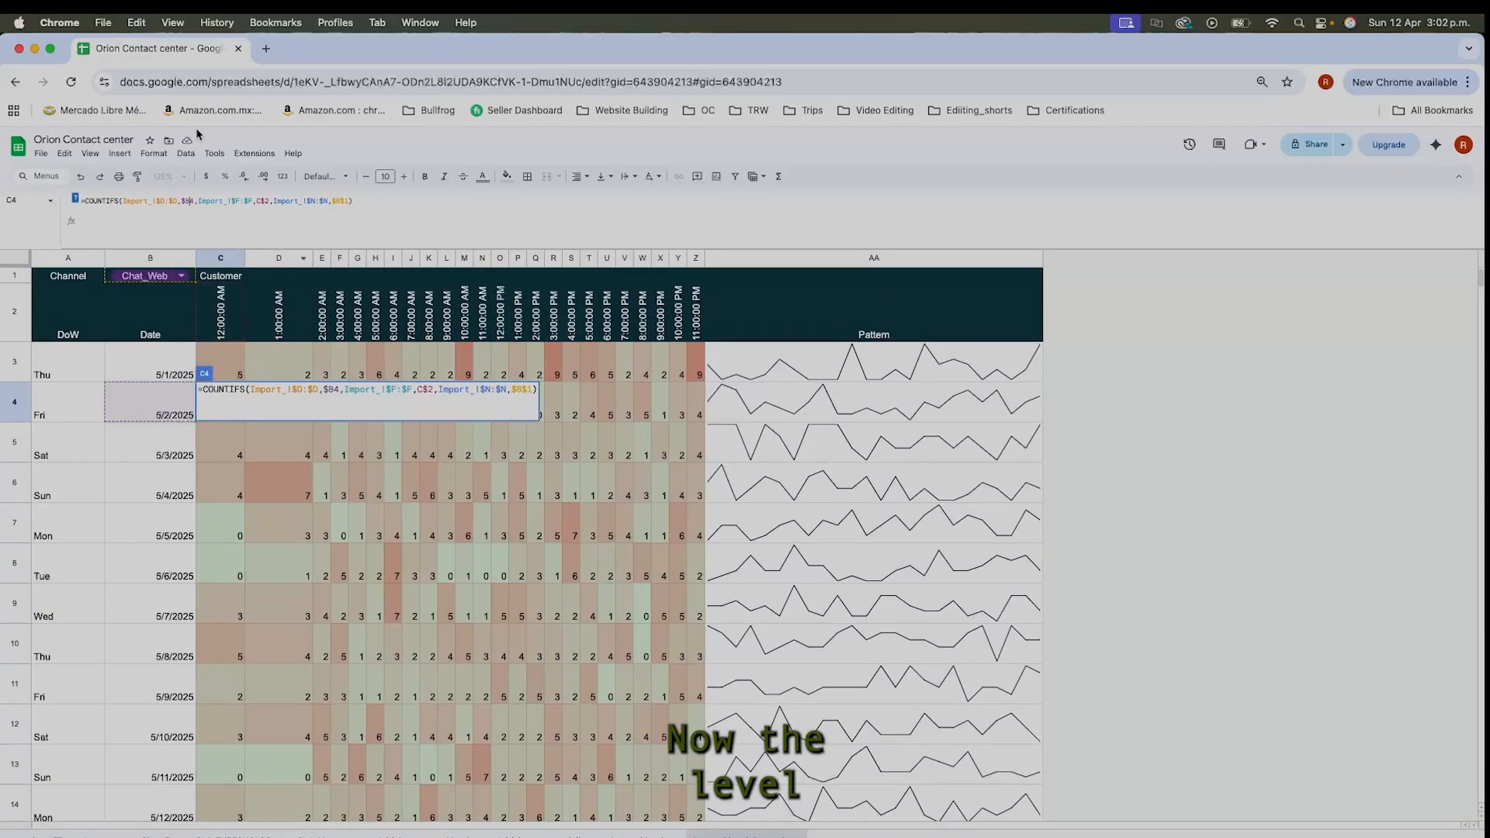
{"action": "left_click", "coordinate": [252, 195]}
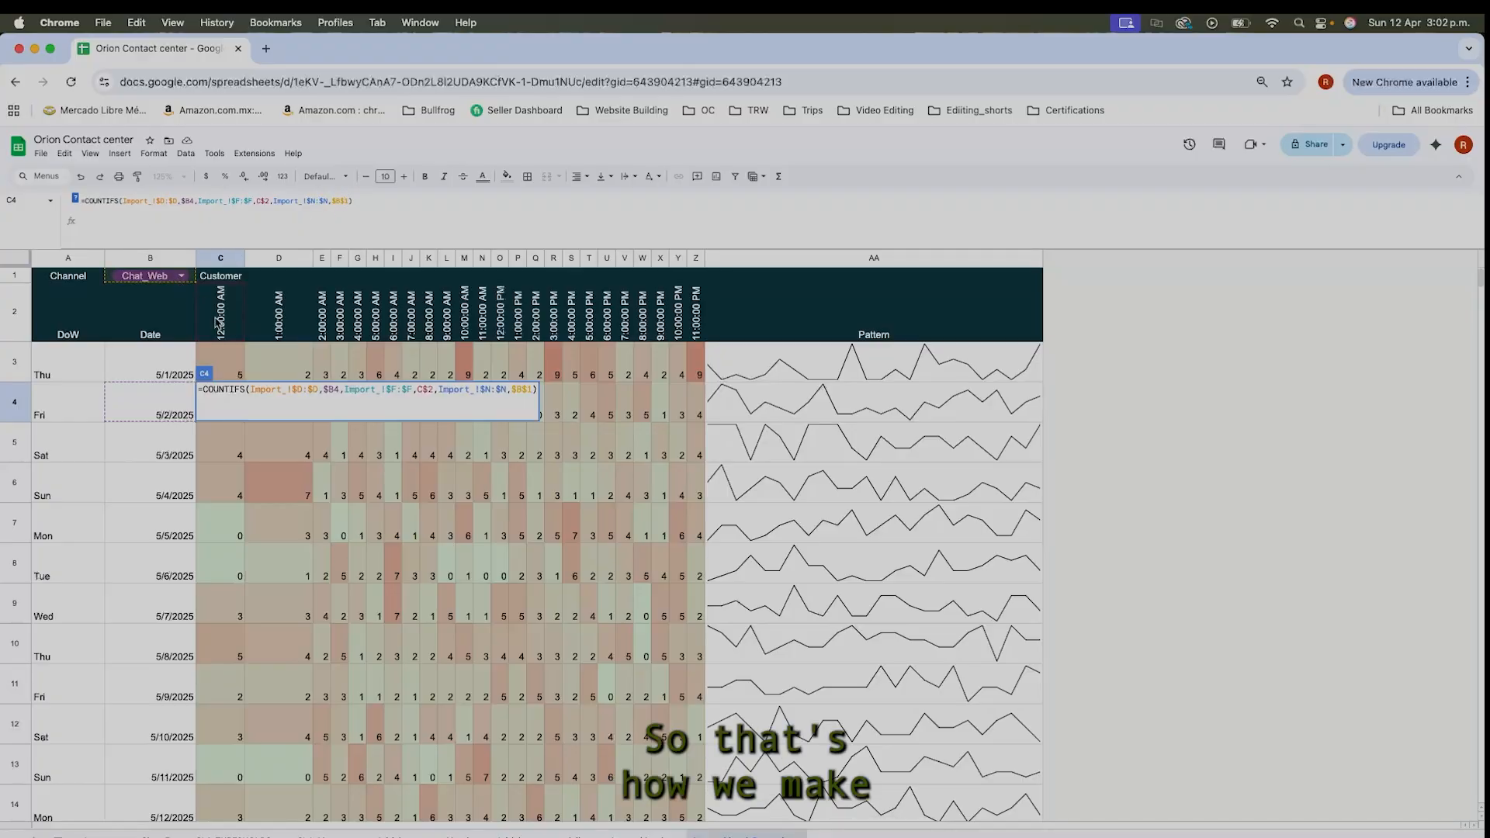
{"action": "key", "text": "Escape"}
Open the data validation rule behind the channel dropdown in B1 and review its source range and options.
{"action": "left_click", "coordinate": [185, 298]}
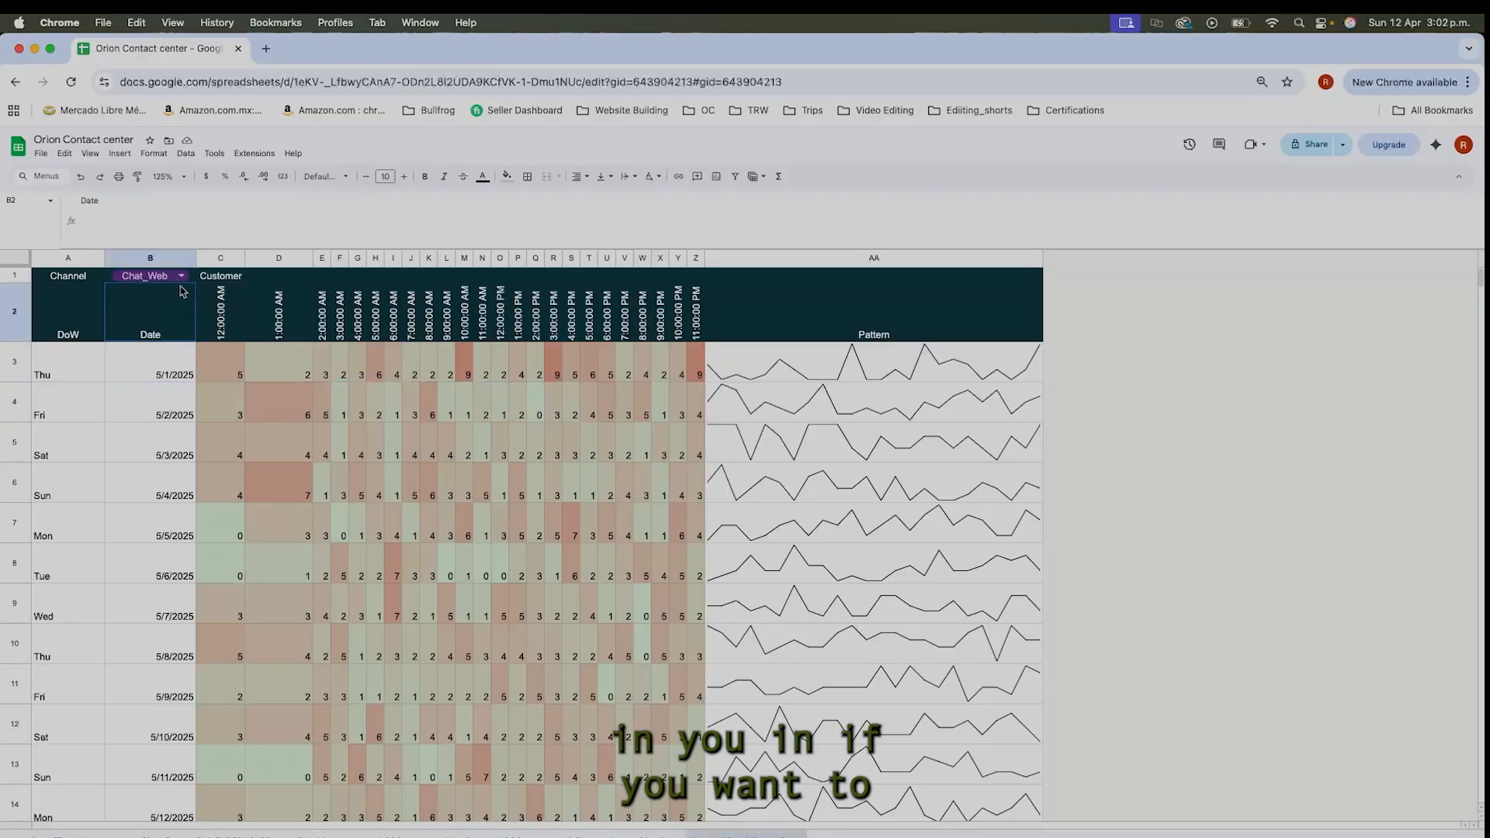
{"action": "right_click", "coordinate": [184, 278]}
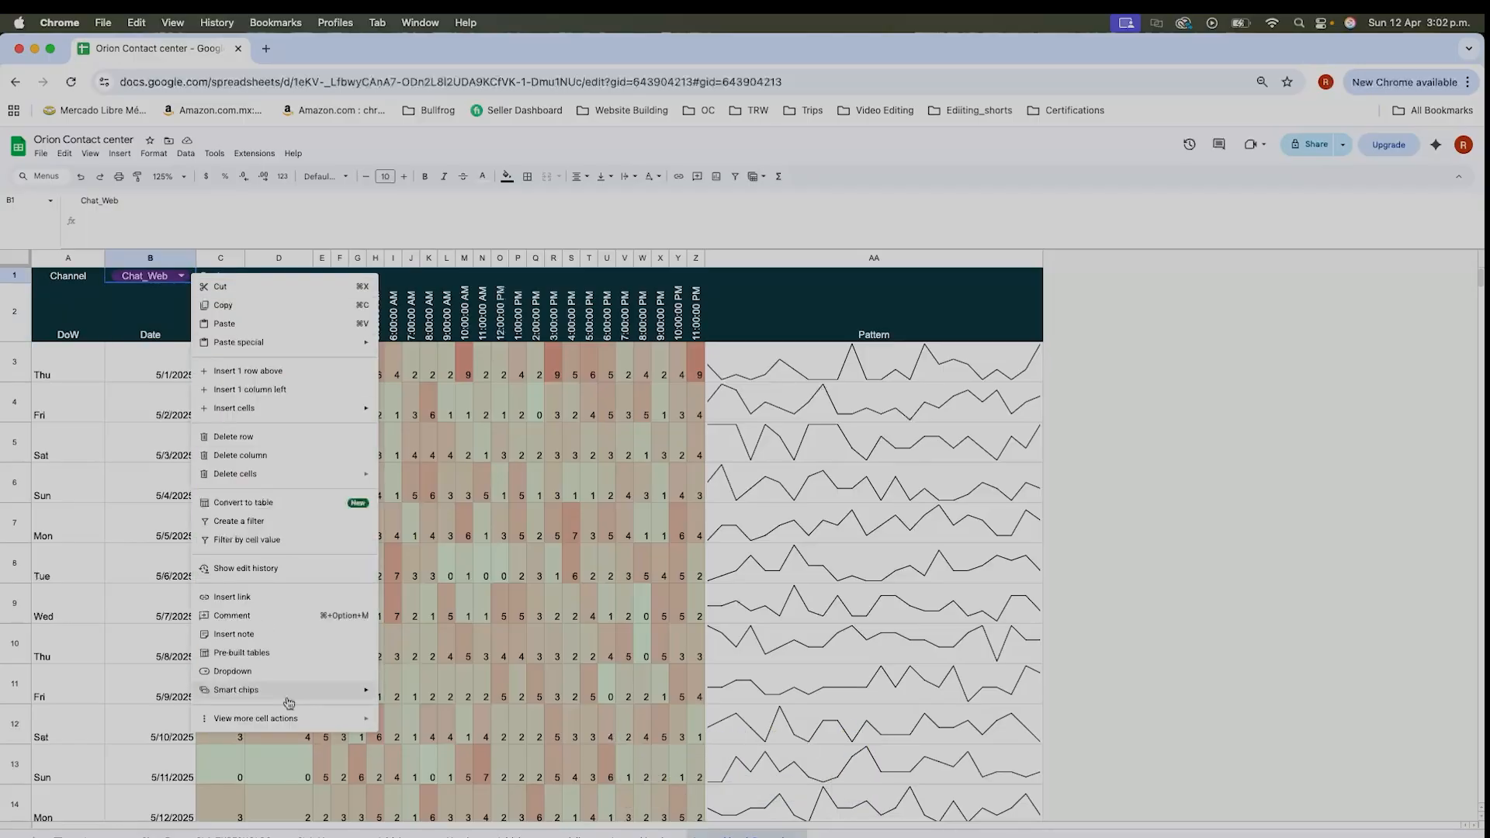
{"action": "mouse_move", "coordinate": [287, 699]}
{"action": "left_click", "coordinate": [299, 671]}
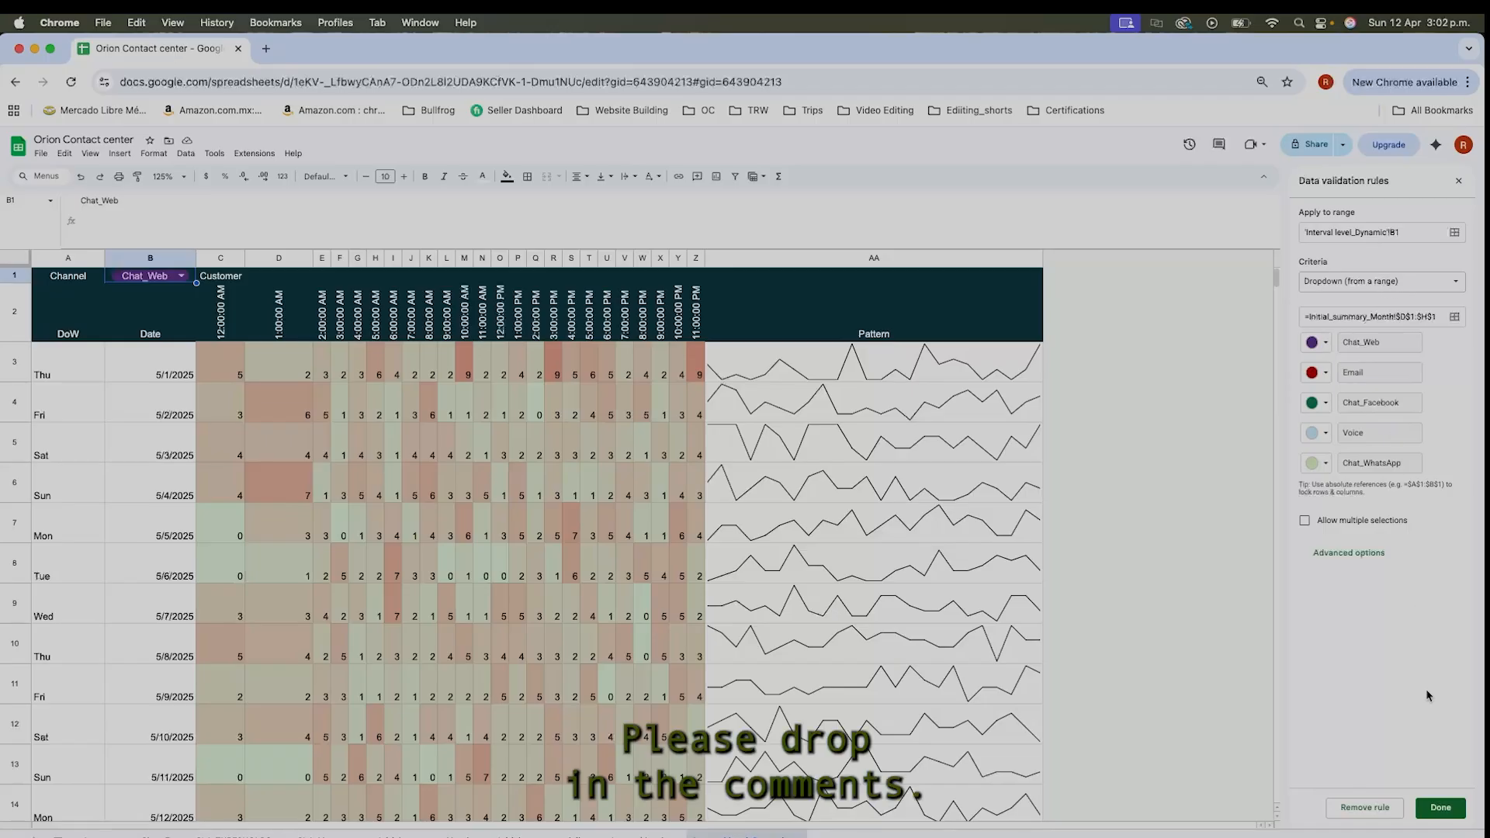
{"action": "left_click", "coordinate": [1441, 808]}
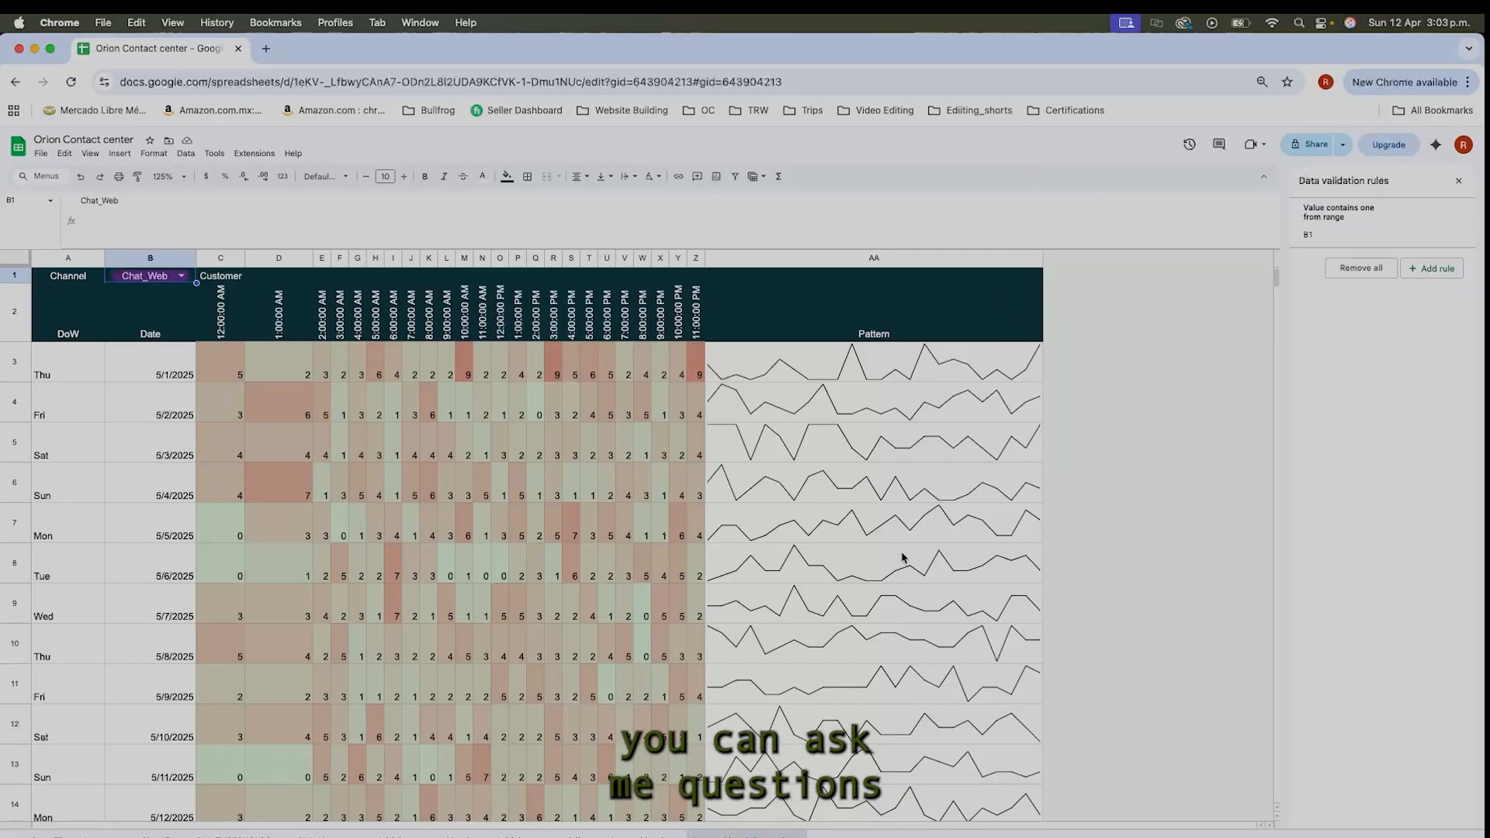
Inspect the COUNTIFS formulas in O6, C3 and D3 and the Customer label in C1.
{"action": "left_click", "coordinate": [505, 494]}
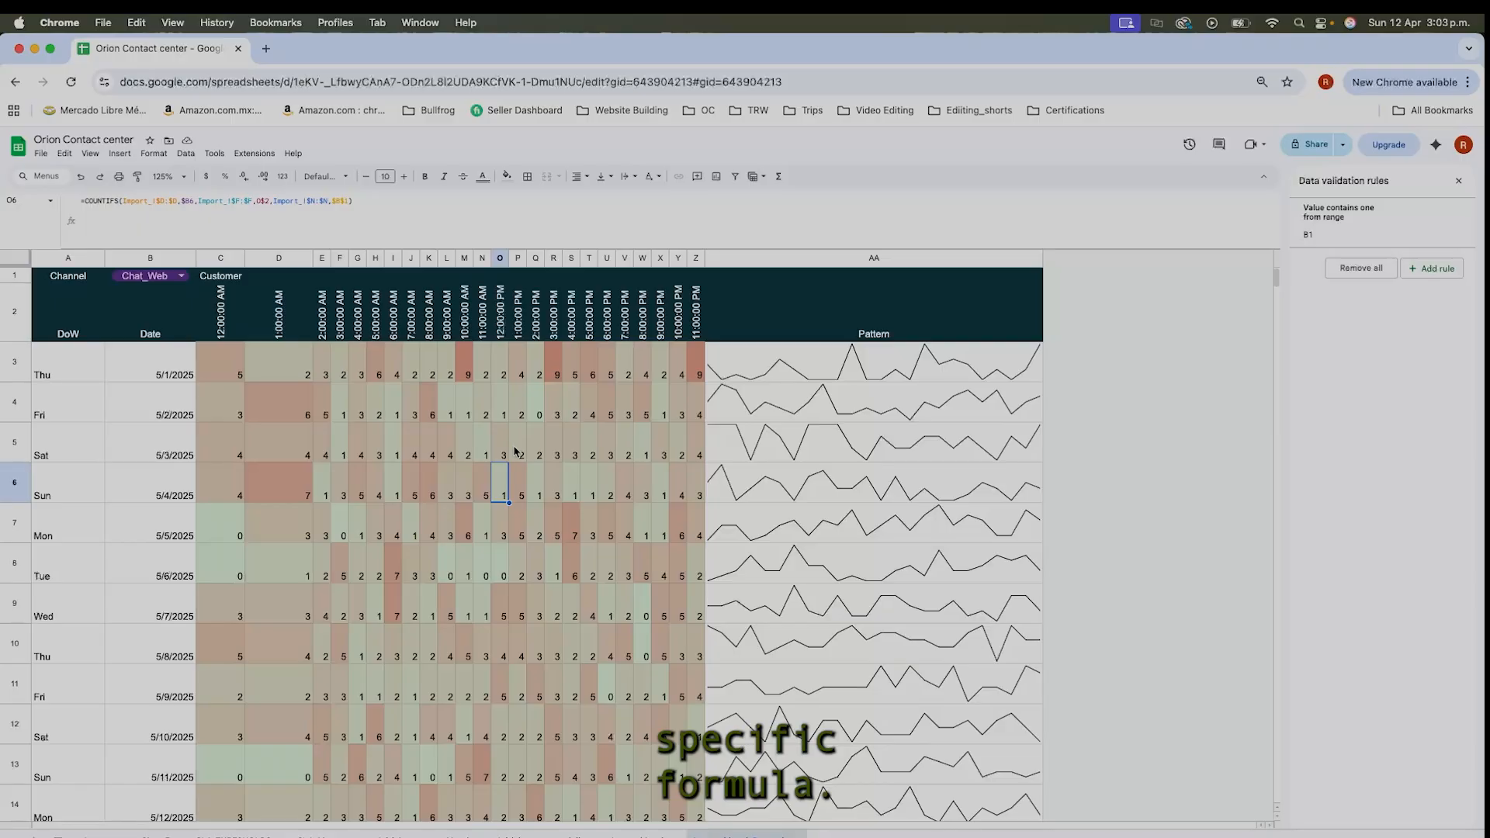
{"action": "scroll", "coordinate": [513, 452], "scroll_direction": "up", "scroll_amount": 2}
{"action": "scroll", "coordinate": [514, 452], "scroll_direction": "left", "scroll_amount": 1}
{"action": "scroll", "coordinate": [514, 452], "scroll_direction": "up", "scroll_amount": 1}
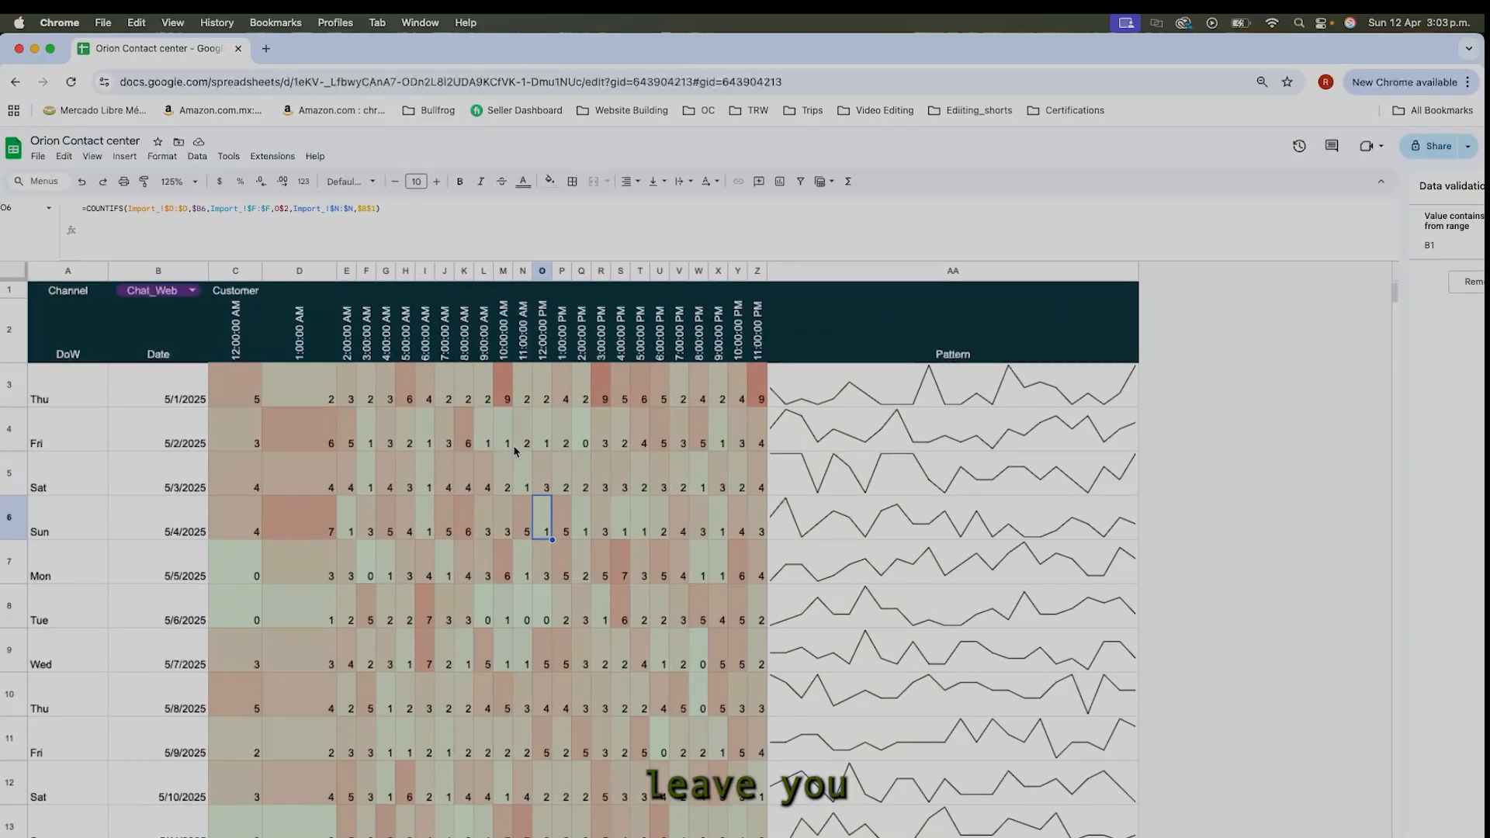
{"action": "scroll", "coordinate": [514, 452], "scroll_direction": "left", "scroll_amount": 1}
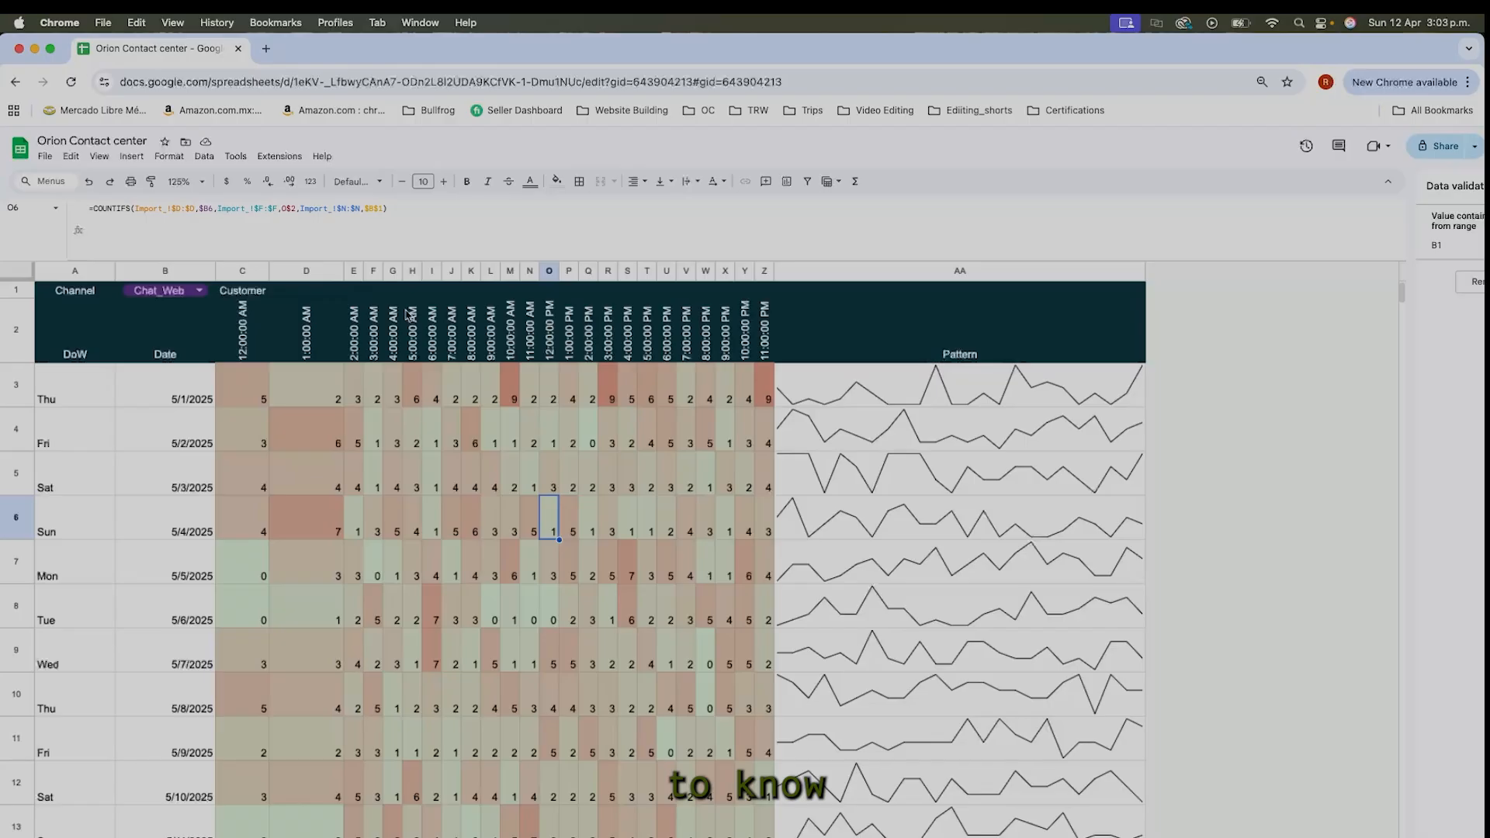
{"action": "left_click", "coordinate": [281, 398]}
{"action": "left_click", "coordinate": [258, 395]}
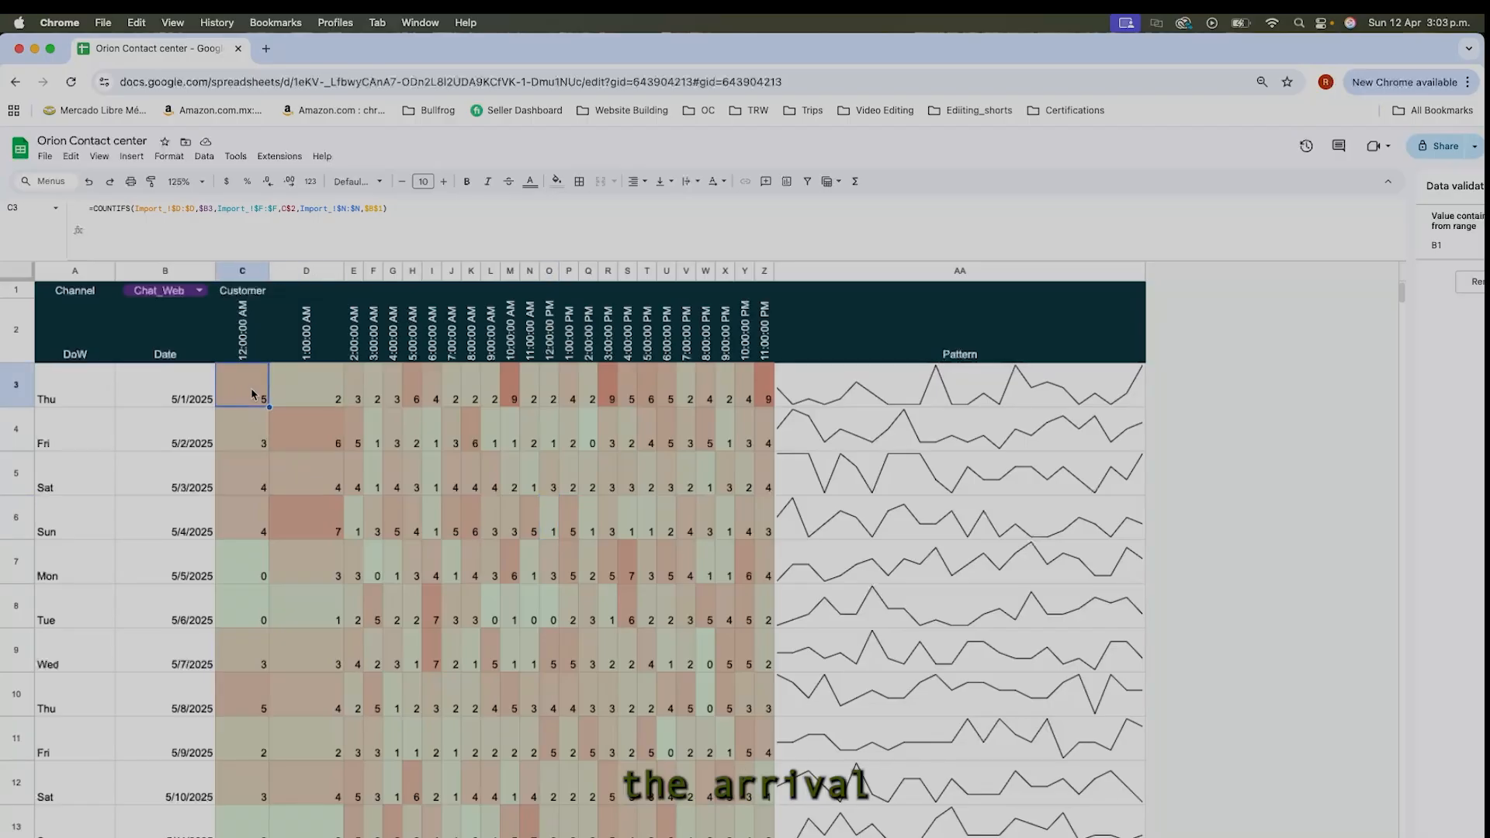
{"action": "left_click", "coordinate": [252, 298]}
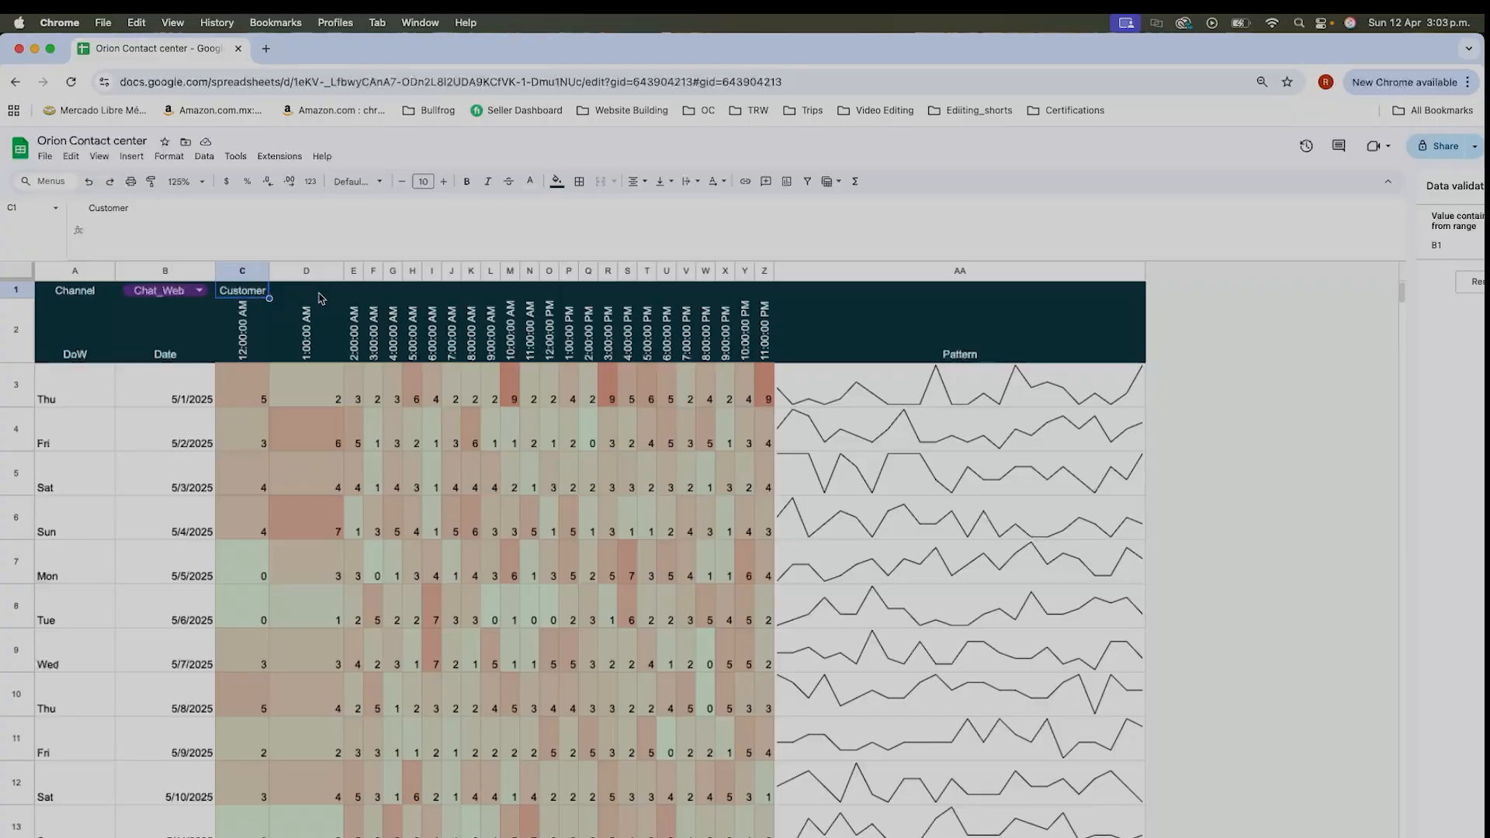
{"action": "left_click", "coordinate": [289, 393]}
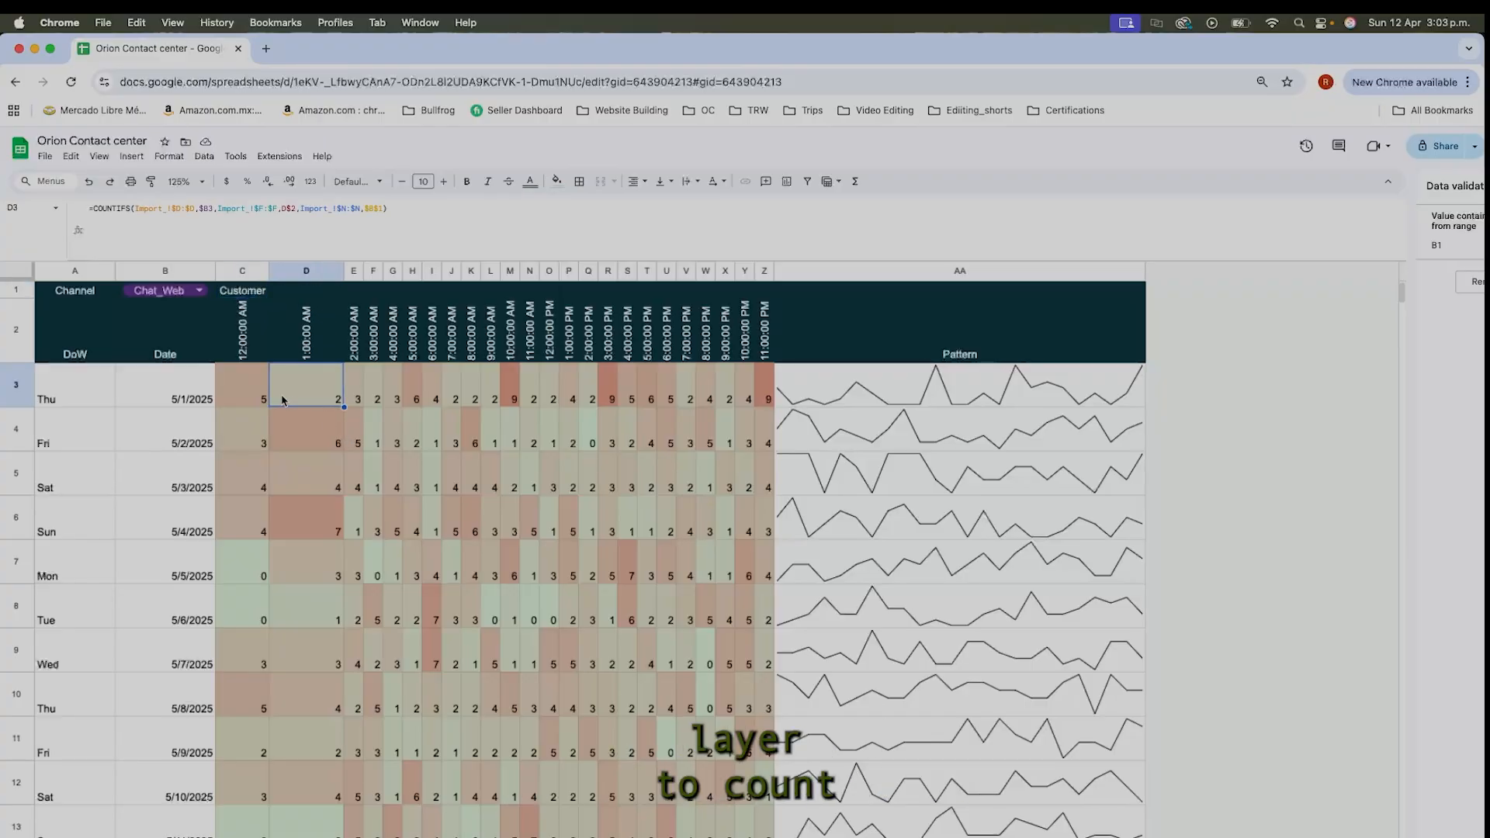
Enter Ultimate in D1 as the customer type next to the Customer label.
{"action": "left_click", "coordinate": [299, 273]}
{"action": "left_click", "coordinate": [317, 295]}
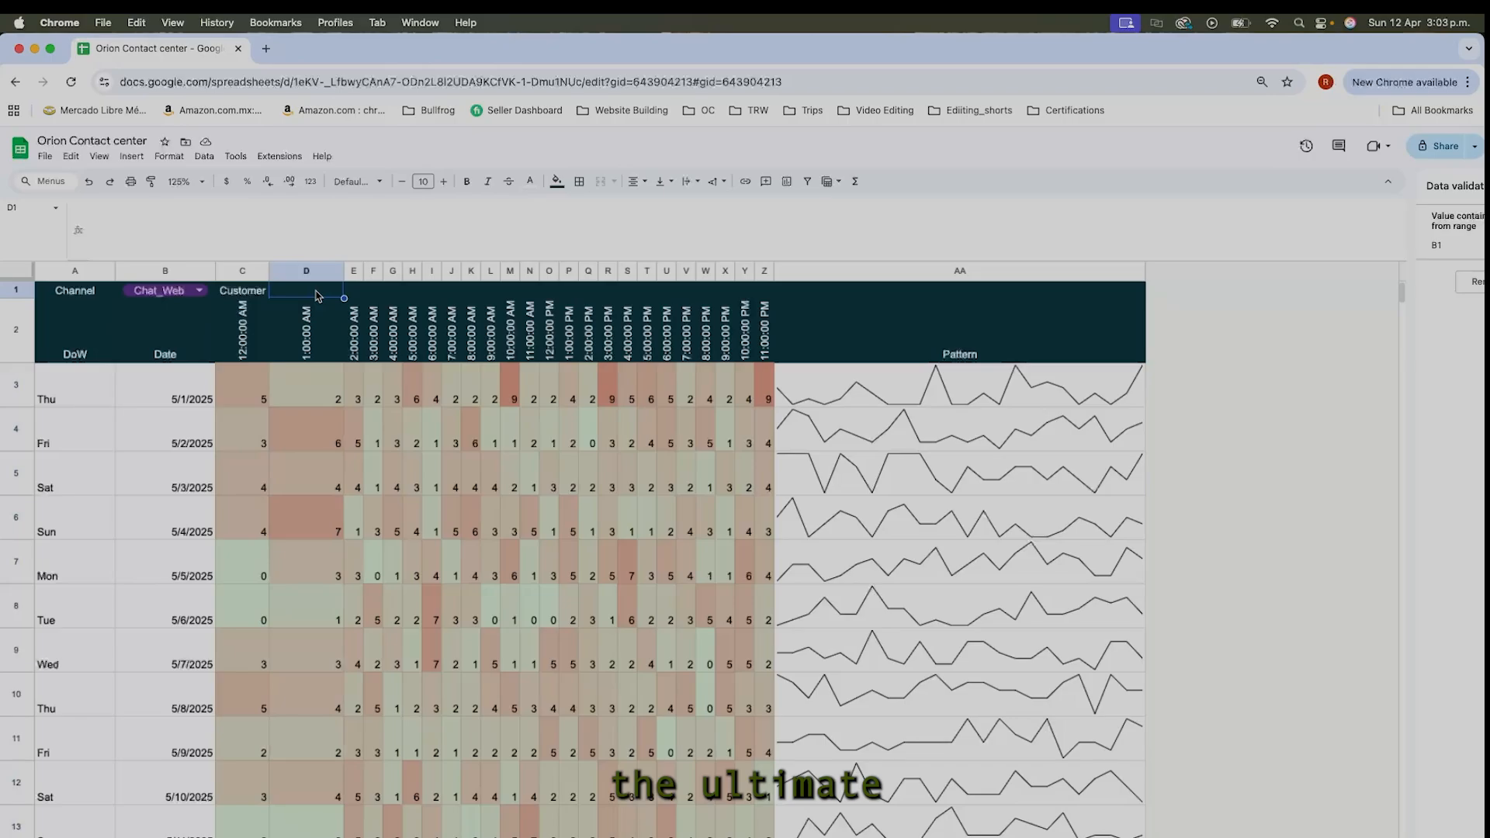
{"action": "type", "text": "ulti"}
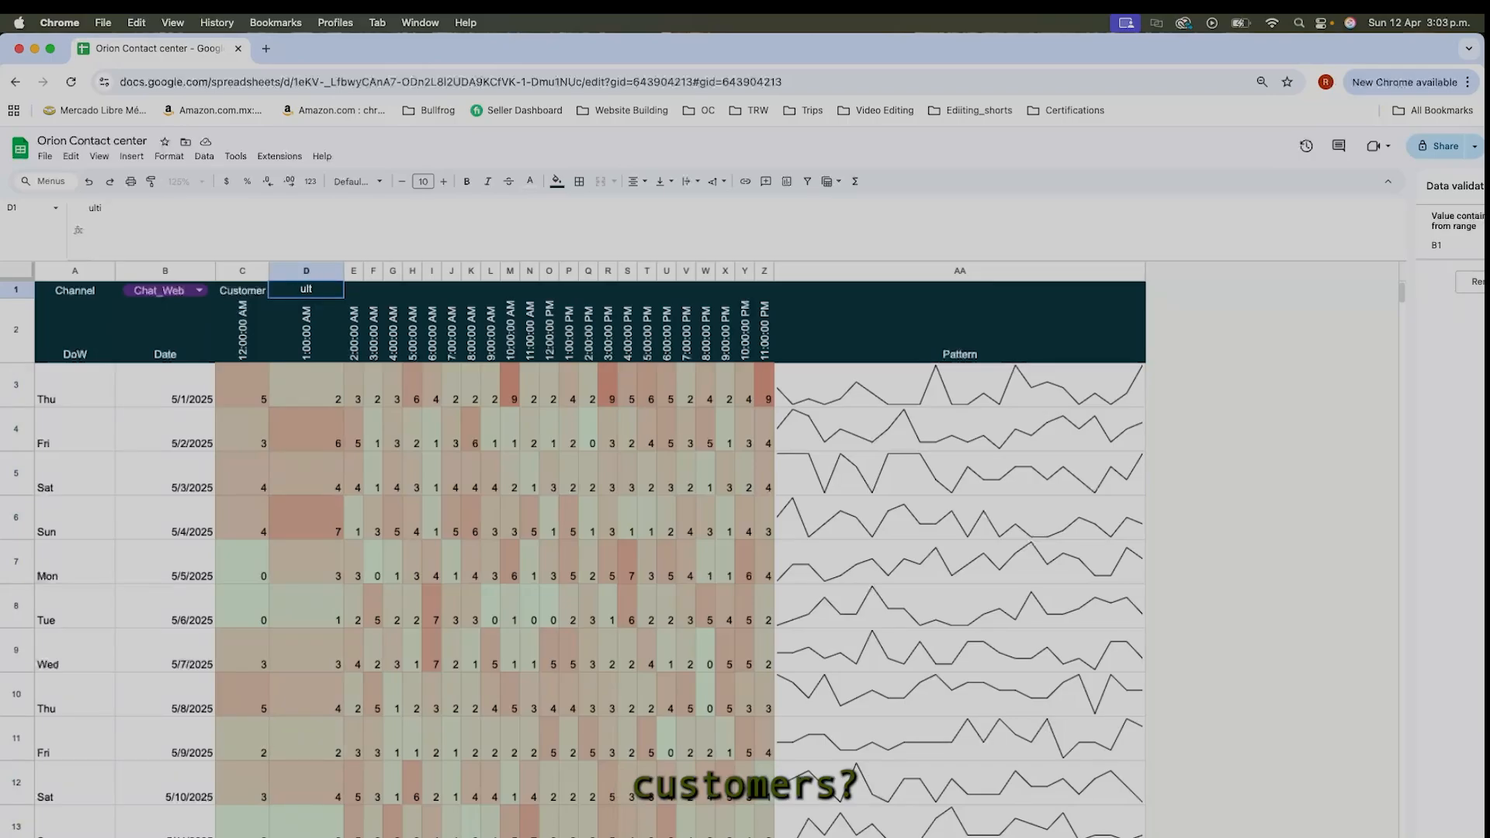
{"action": "key", "text": "BackSpace"}
{"action": "type", "text": "Ultima"}
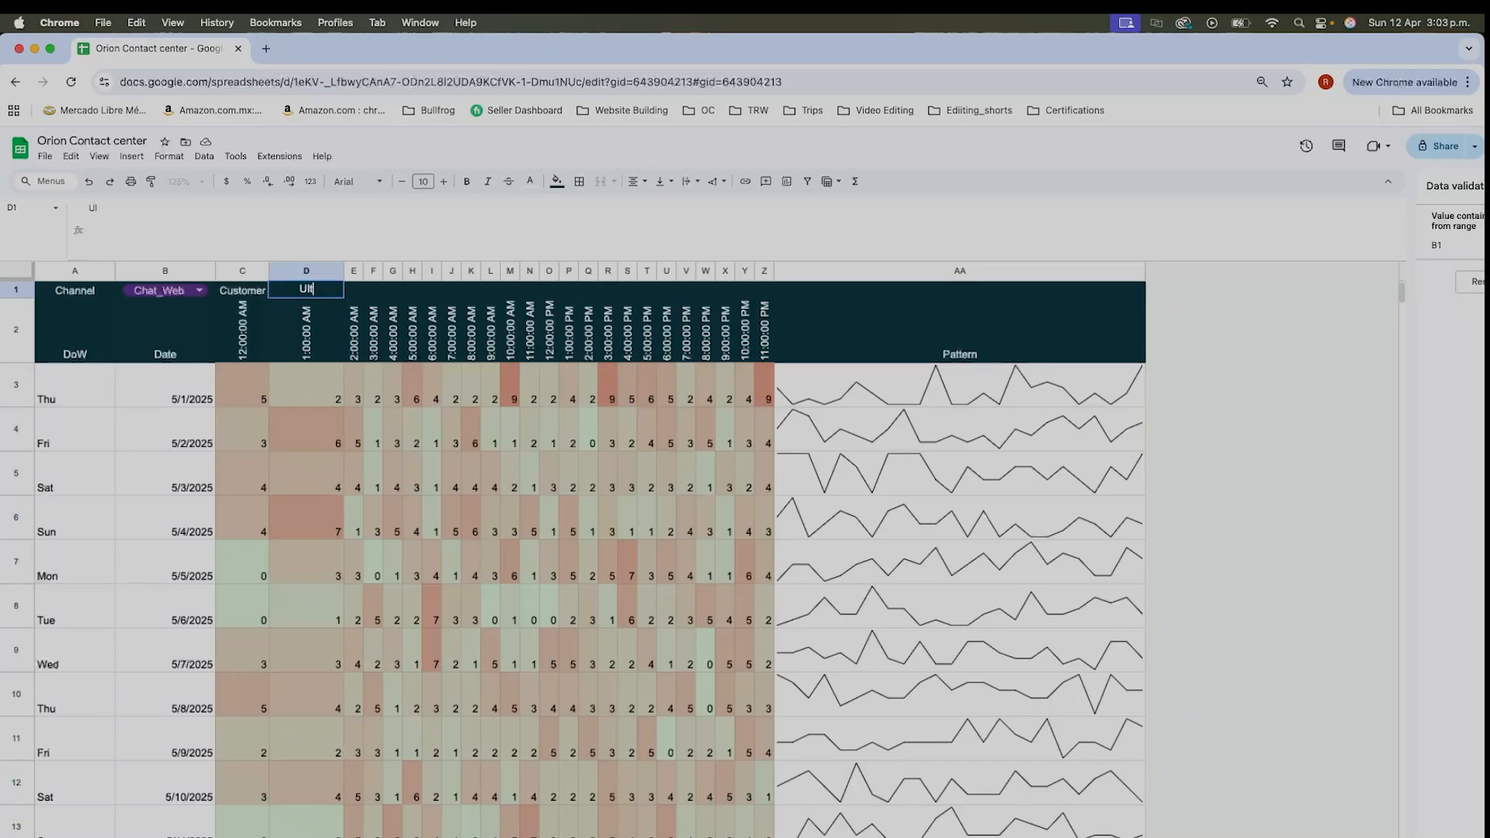
{"action": "type", "text": "te"}
{"action": "key", "text": "BackSpace"}
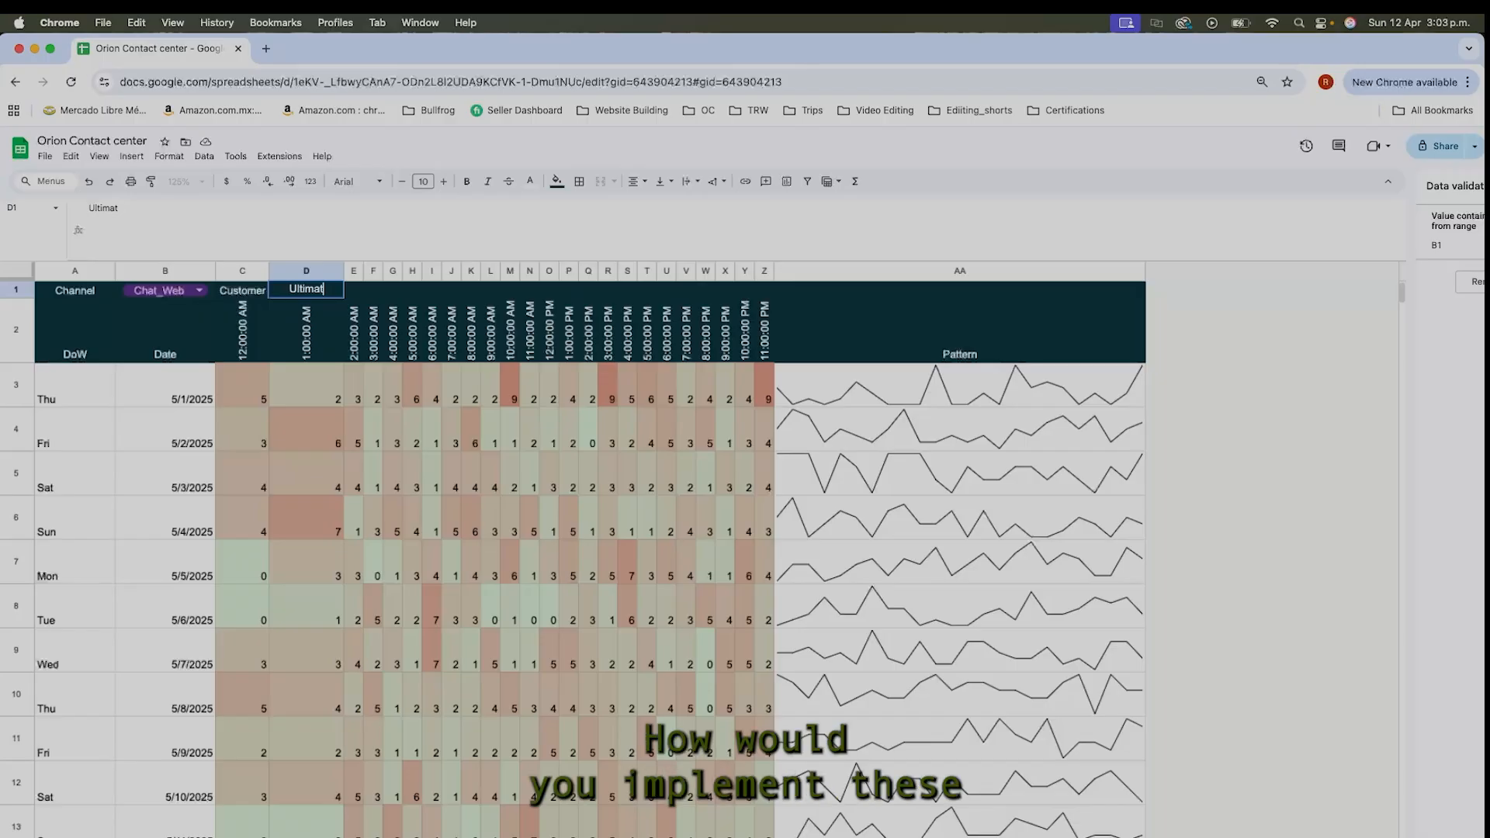
{"action": "type", "text": "e"}
{"action": "key", "text": "Return"}
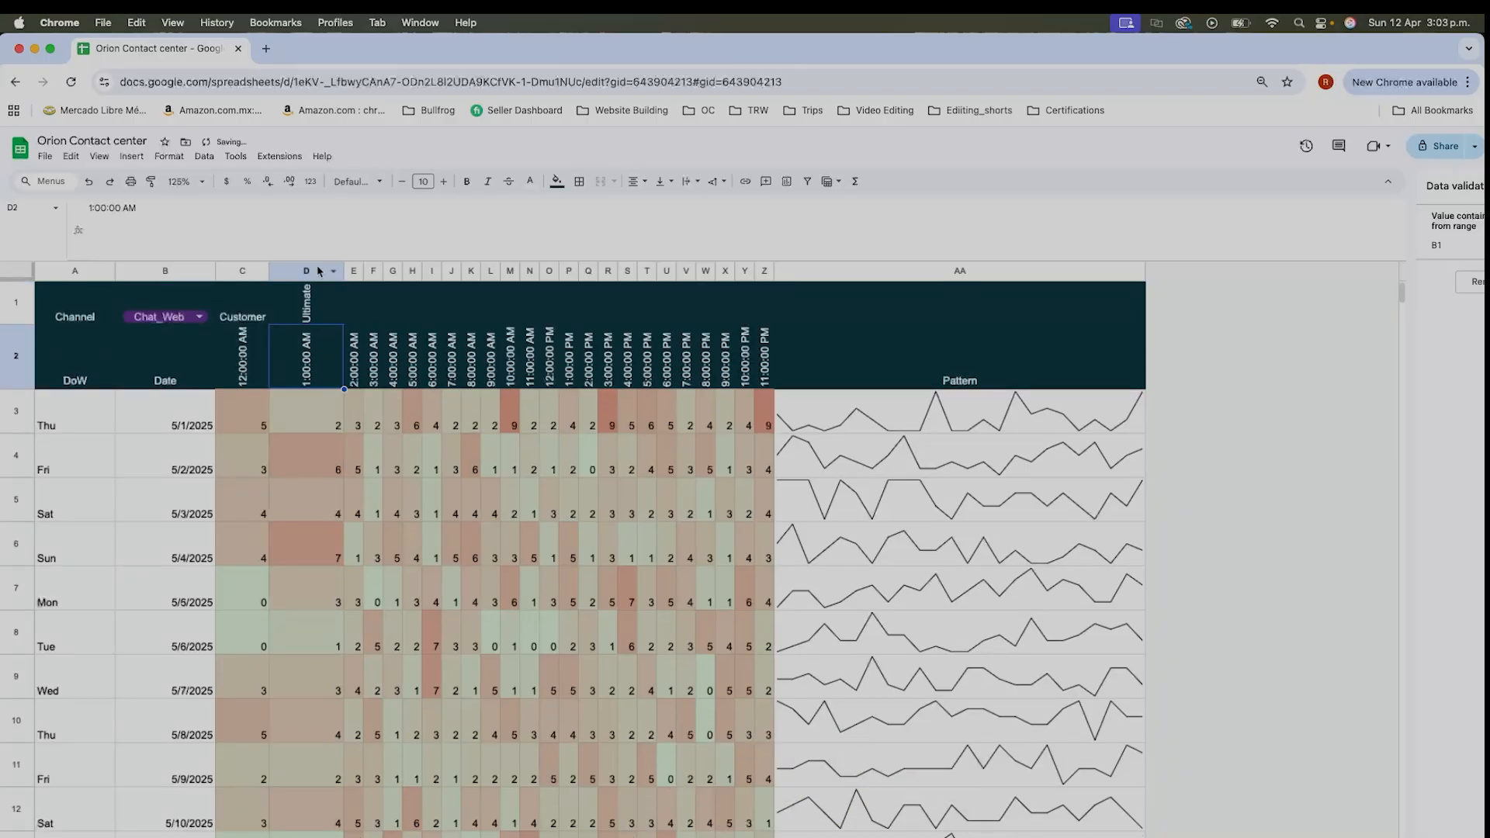
Remove the 90° text rotation from the Ultimate cell in D1 so it reads horizontally.
{"action": "left_click", "coordinate": [320, 297]}
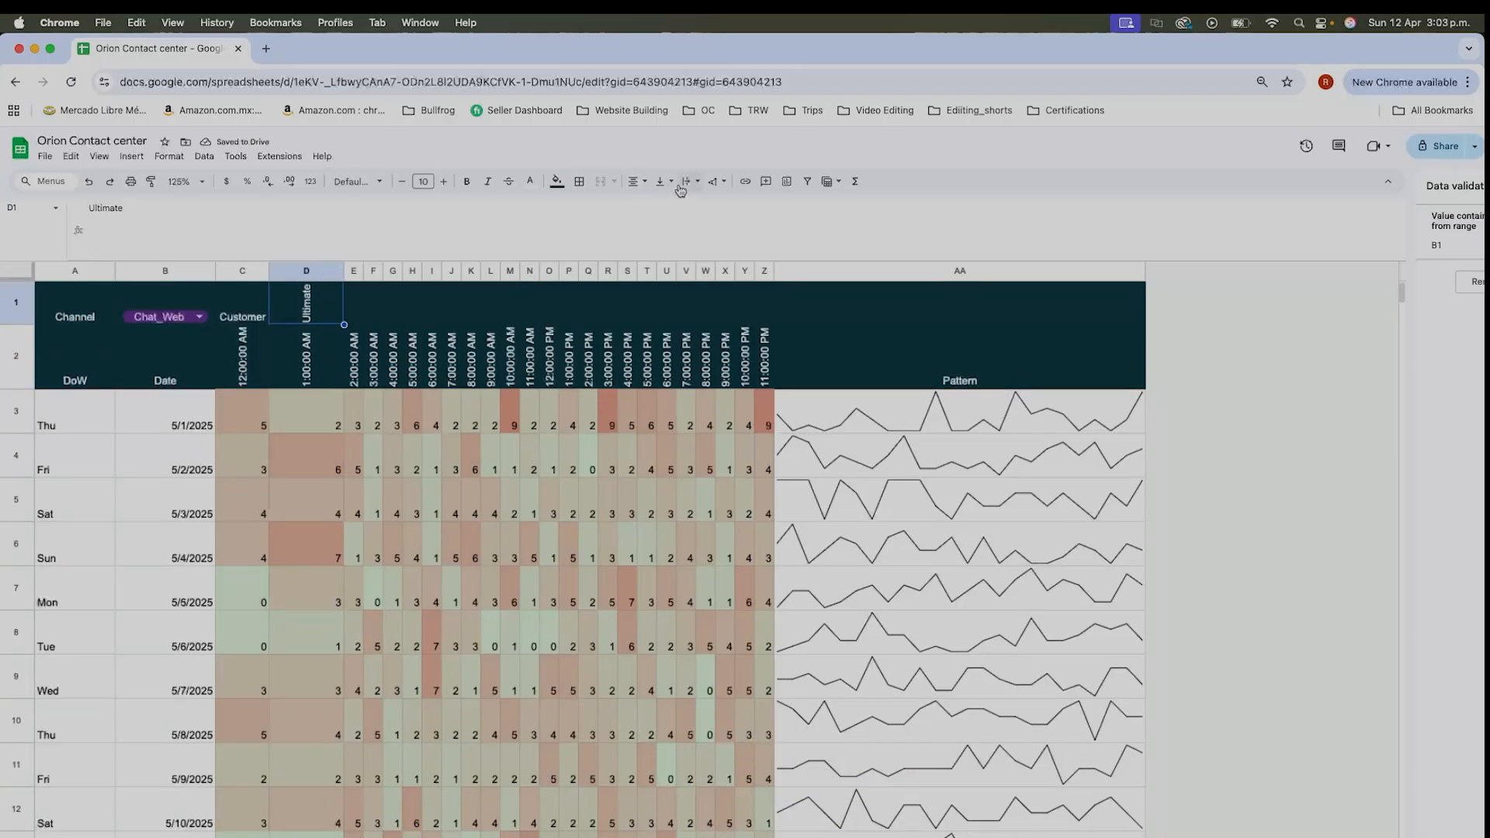
{"action": "left_click", "coordinate": [724, 185]}
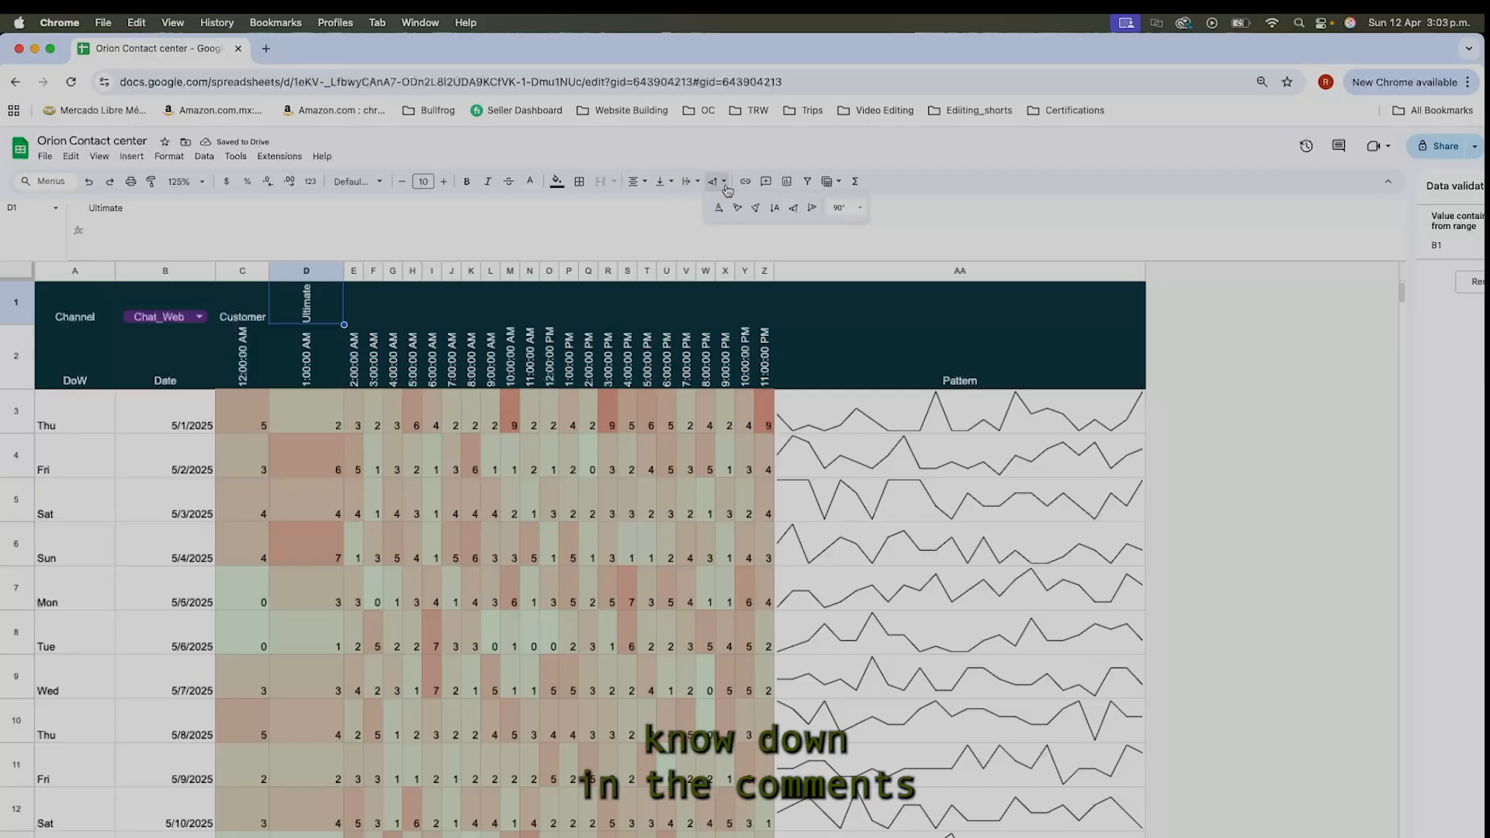
{"action": "left_click", "coordinate": [720, 208]}
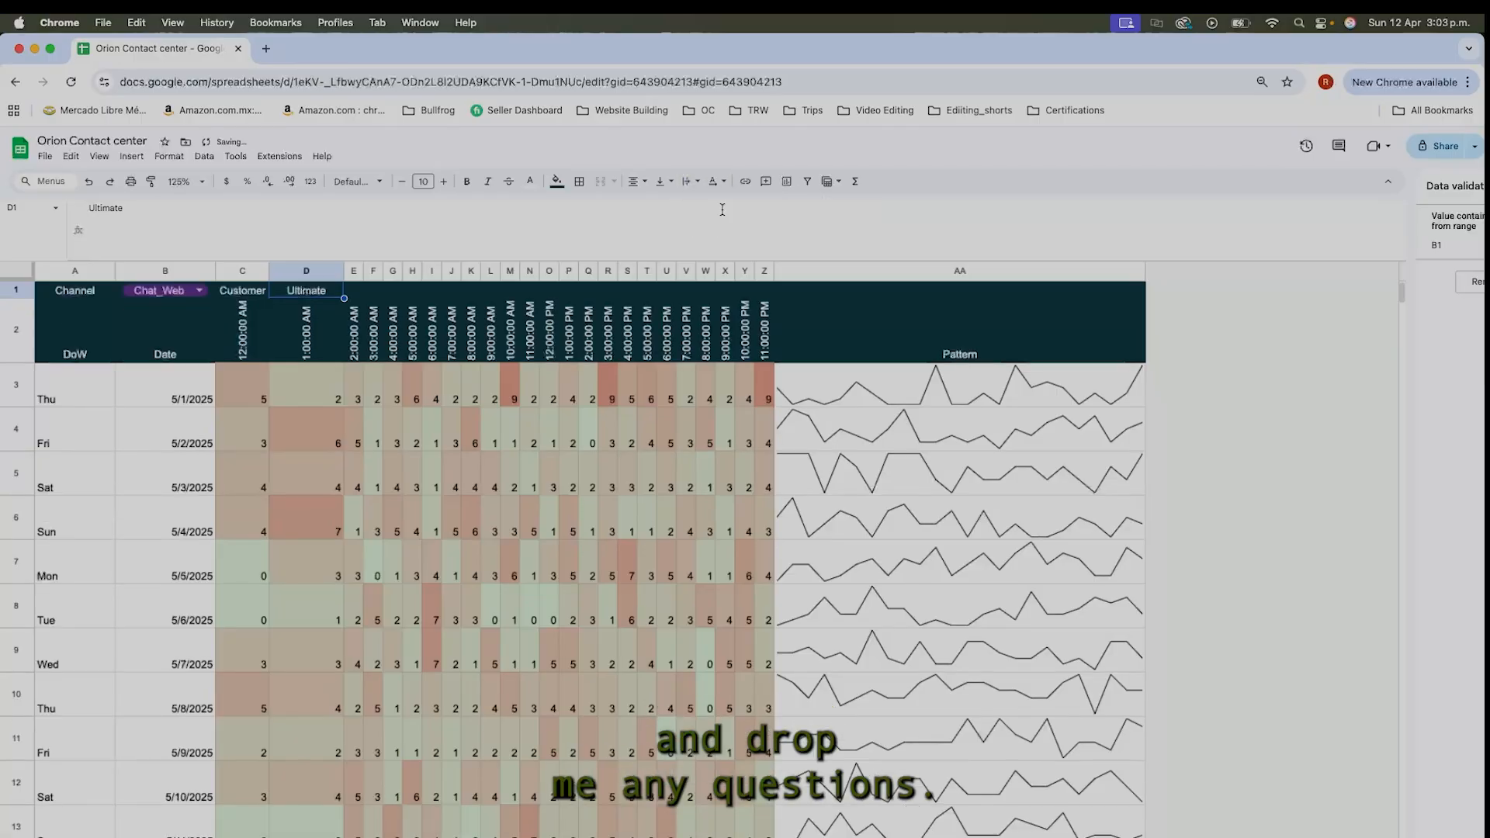
{"action": "left_click", "coordinate": [450, 568]}
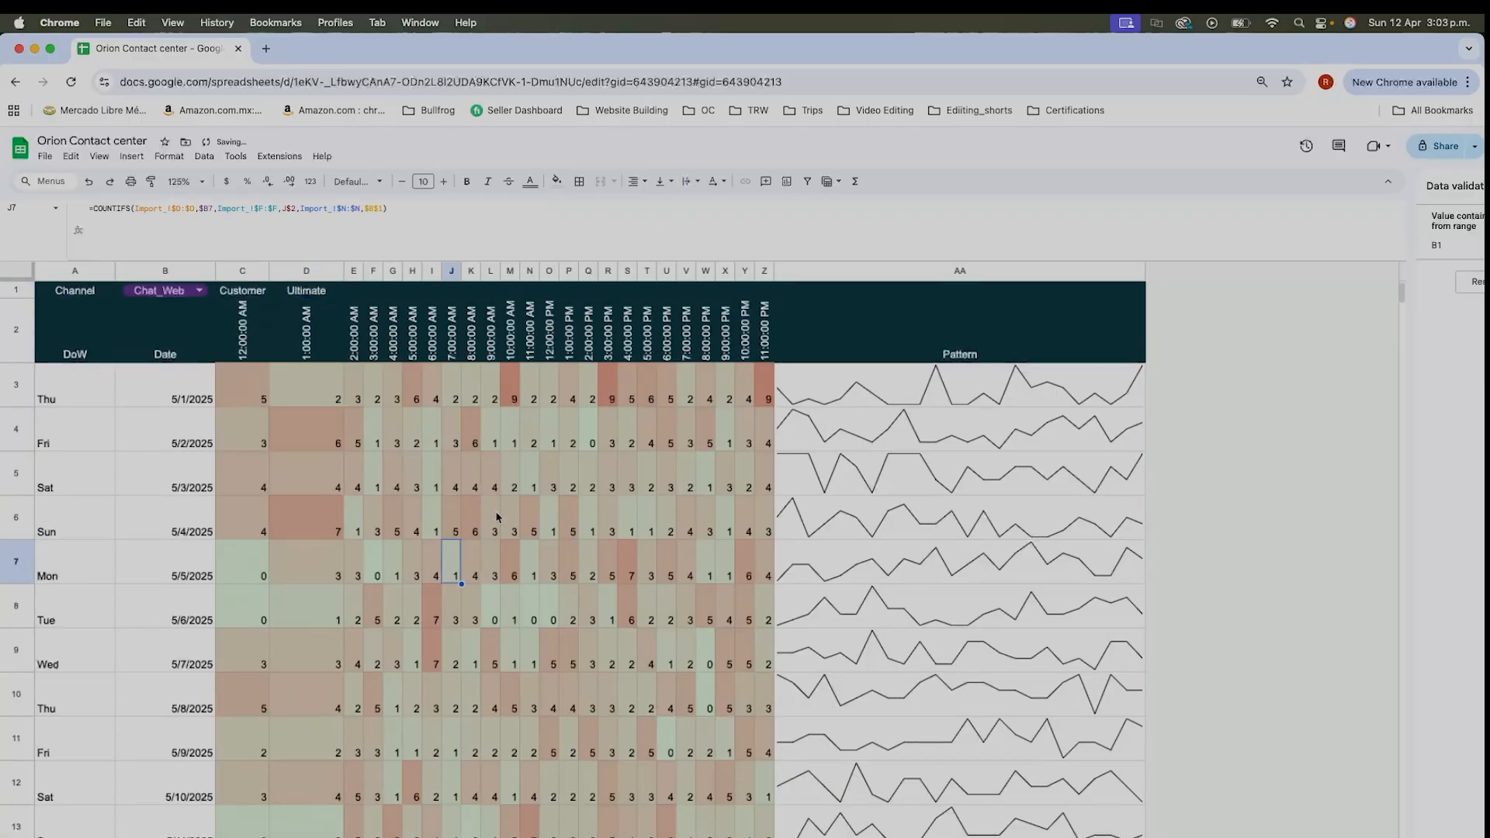
{"action": "scroll", "coordinate": [495, 534], "scroll_direction": "down", "scroll_amount": 3}
{"action": "scroll", "coordinate": [498, 582], "scroll_direction": "down", "scroll_amount": 2}
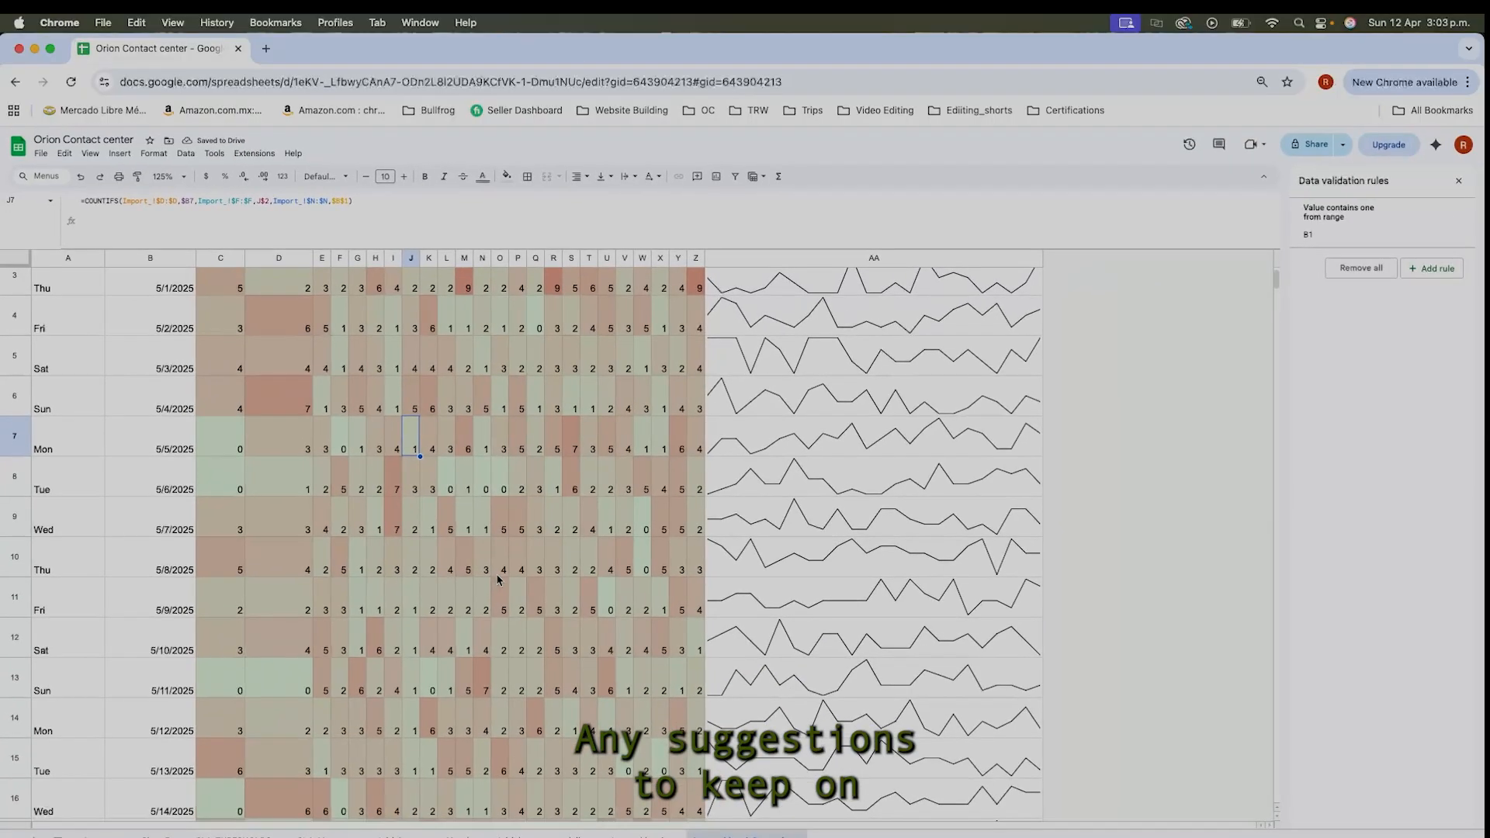
{"action": "scroll", "coordinate": [504, 631], "scroll_direction": "up", "scroll_amount": 3}
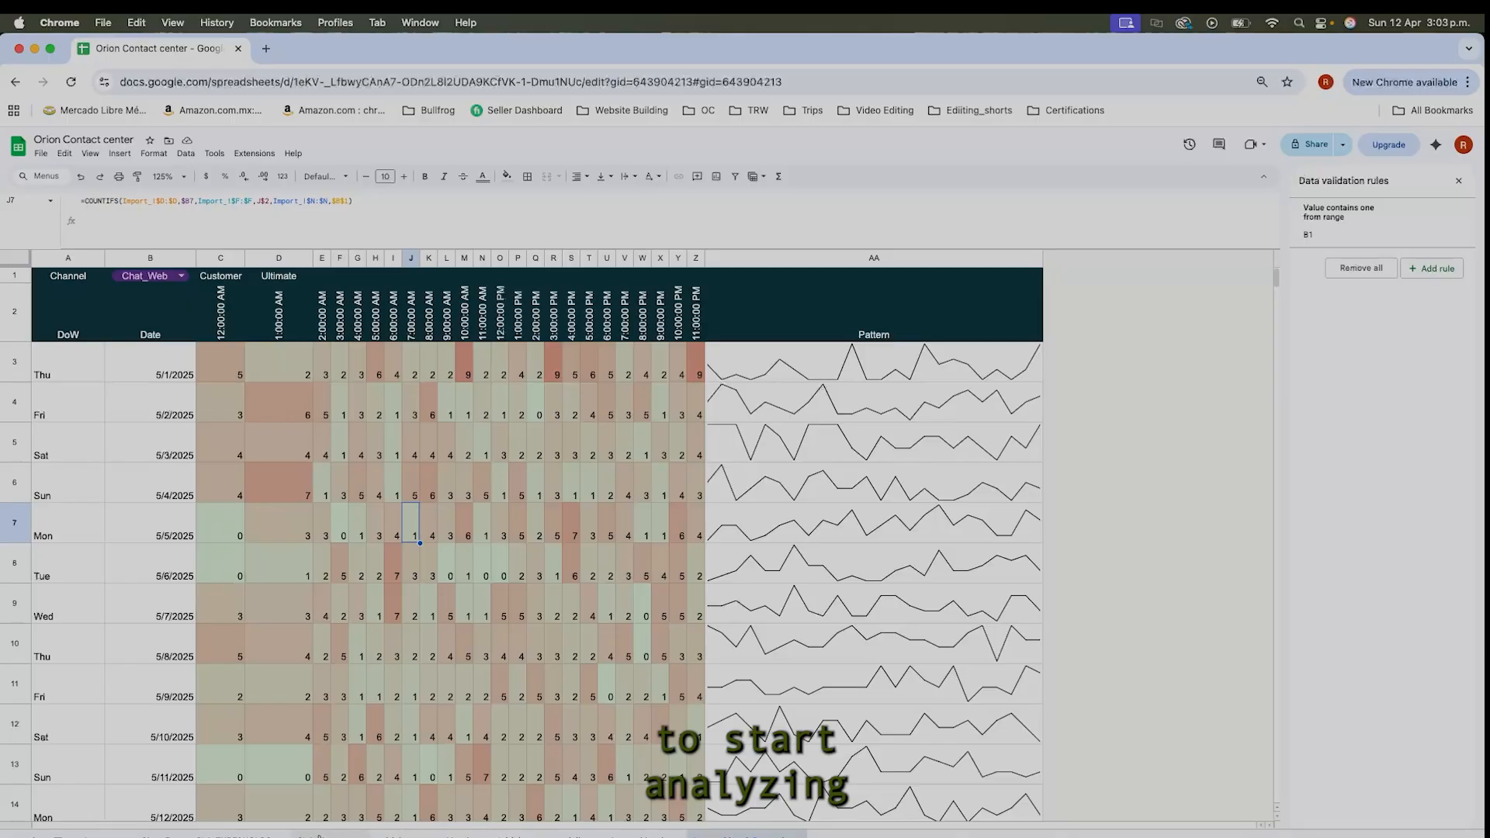
Switch to the customer and channel threshold sheet and examine the key formula in A4 and the UltimateChat_Web row A13:D13.
{"action": "left_click", "coordinate": [240, 834]}
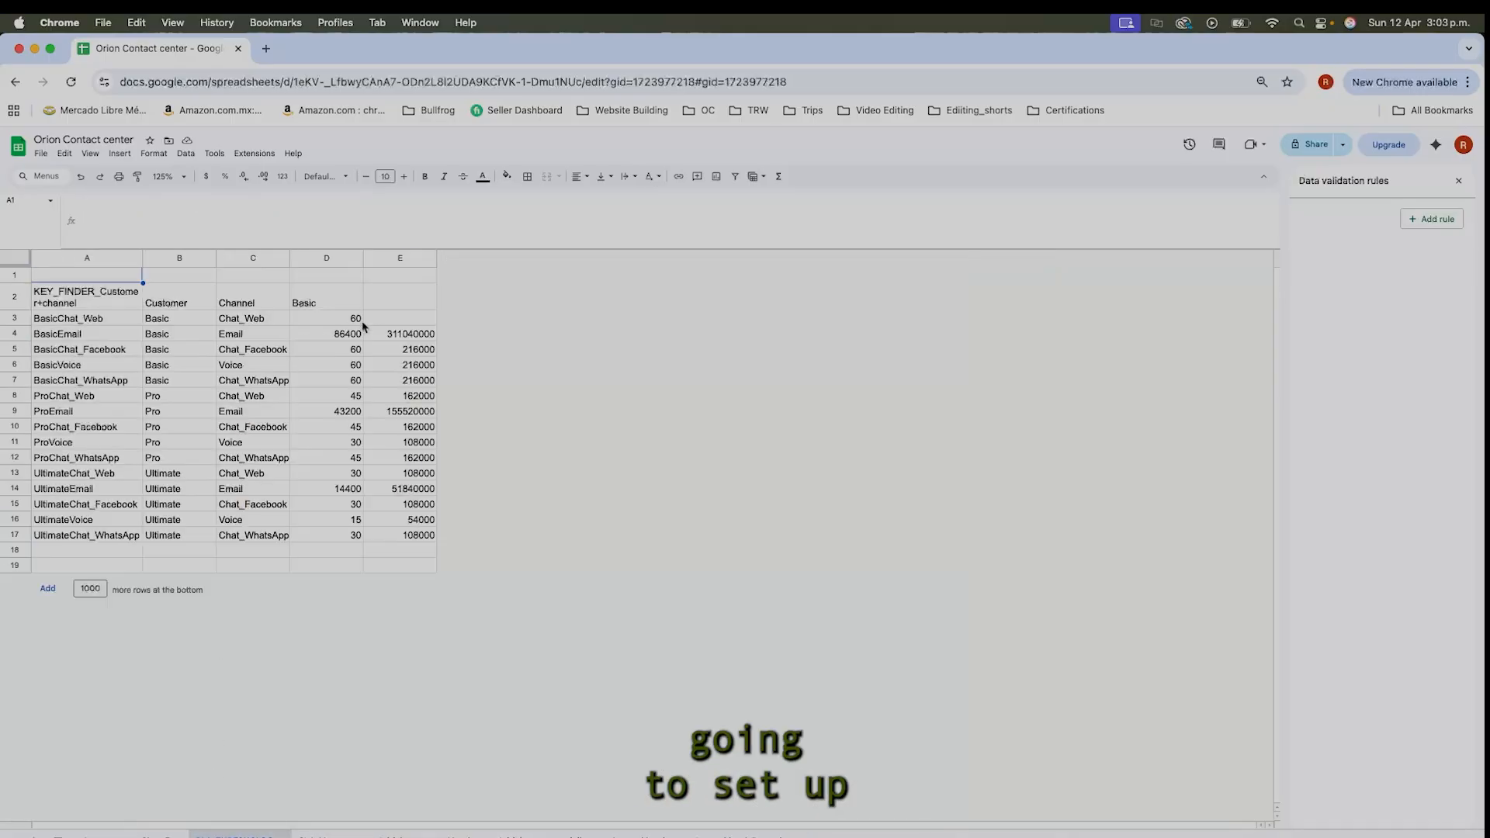
{"action": "left_click", "coordinate": [393, 334]}
{"action": "left_click", "coordinate": [111, 334]}
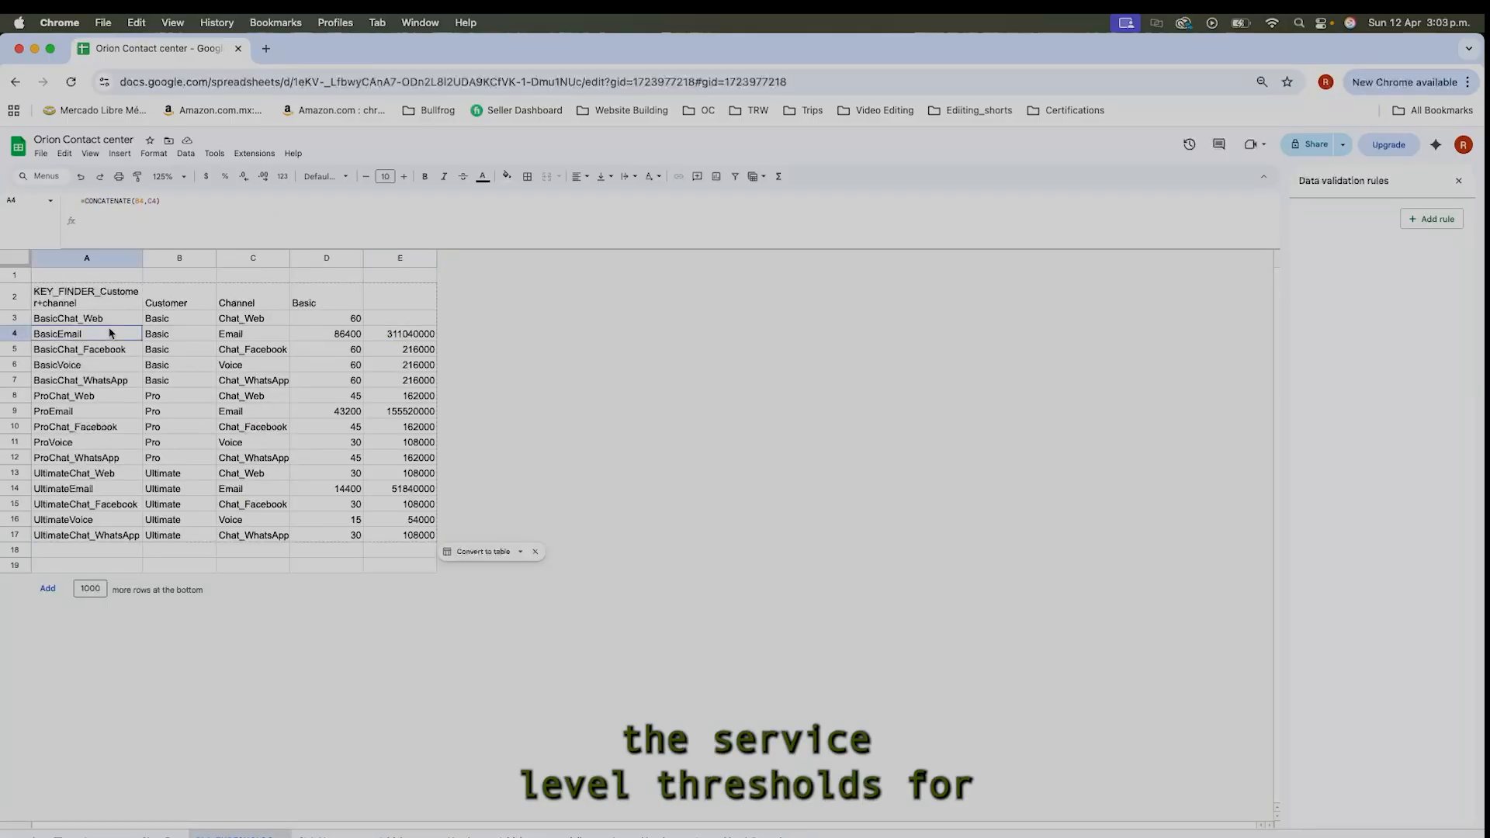
{"action": "left_click", "coordinate": [295, 487]}
{"action": "left_click_drag", "start_coordinate": [137, 475], "coordinate": [306, 477]}
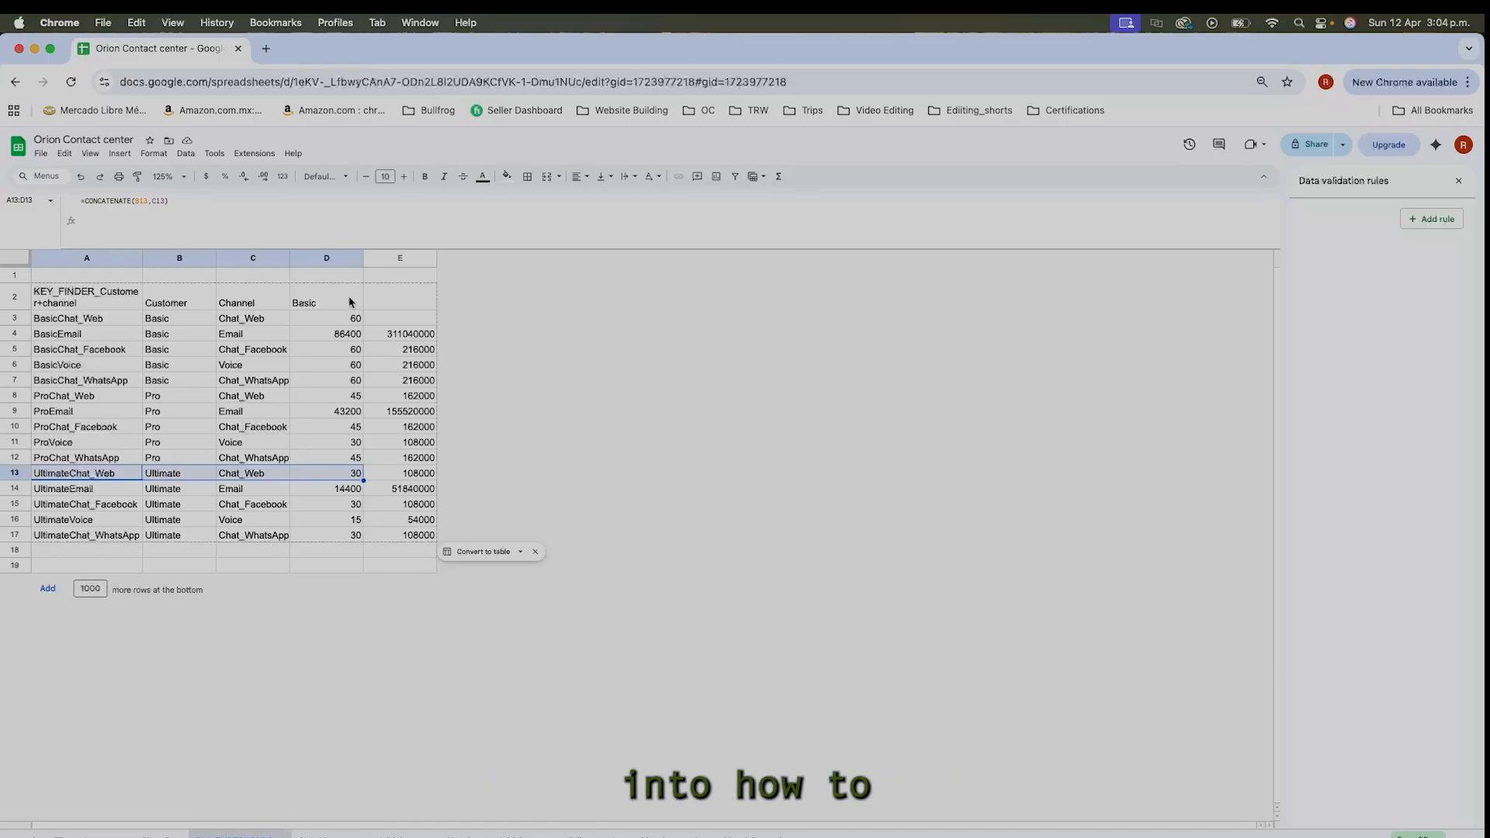
Switch to the sheet with daily percentages per channel and look through its total and channel columns from May 2025.
{"action": "left_click", "coordinate": [348, 819]}
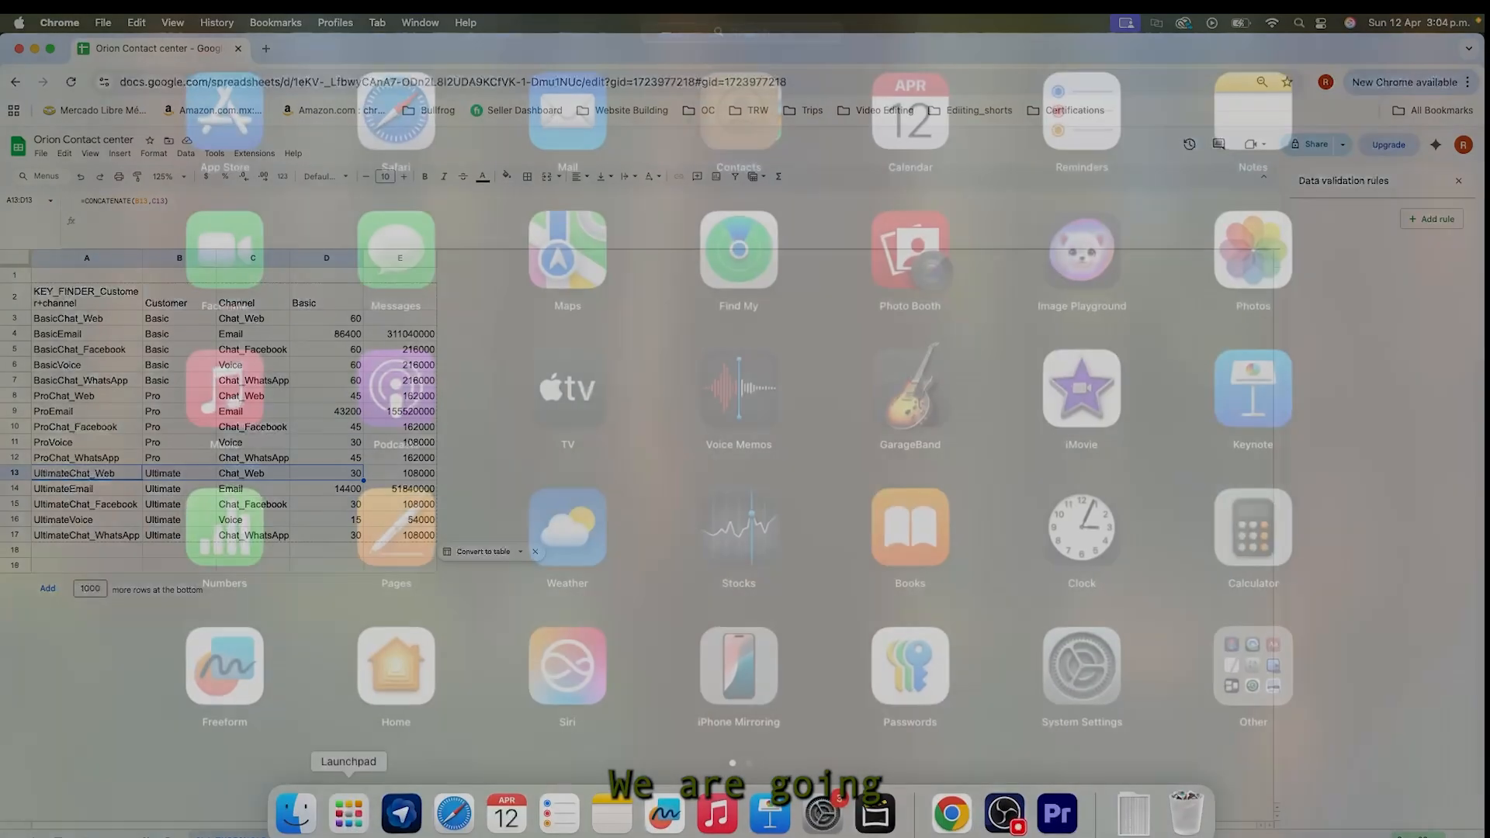
{"action": "left_click", "coordinate": [139, 691]}
{"action": "left_click", "coordinate": [322, 835]}
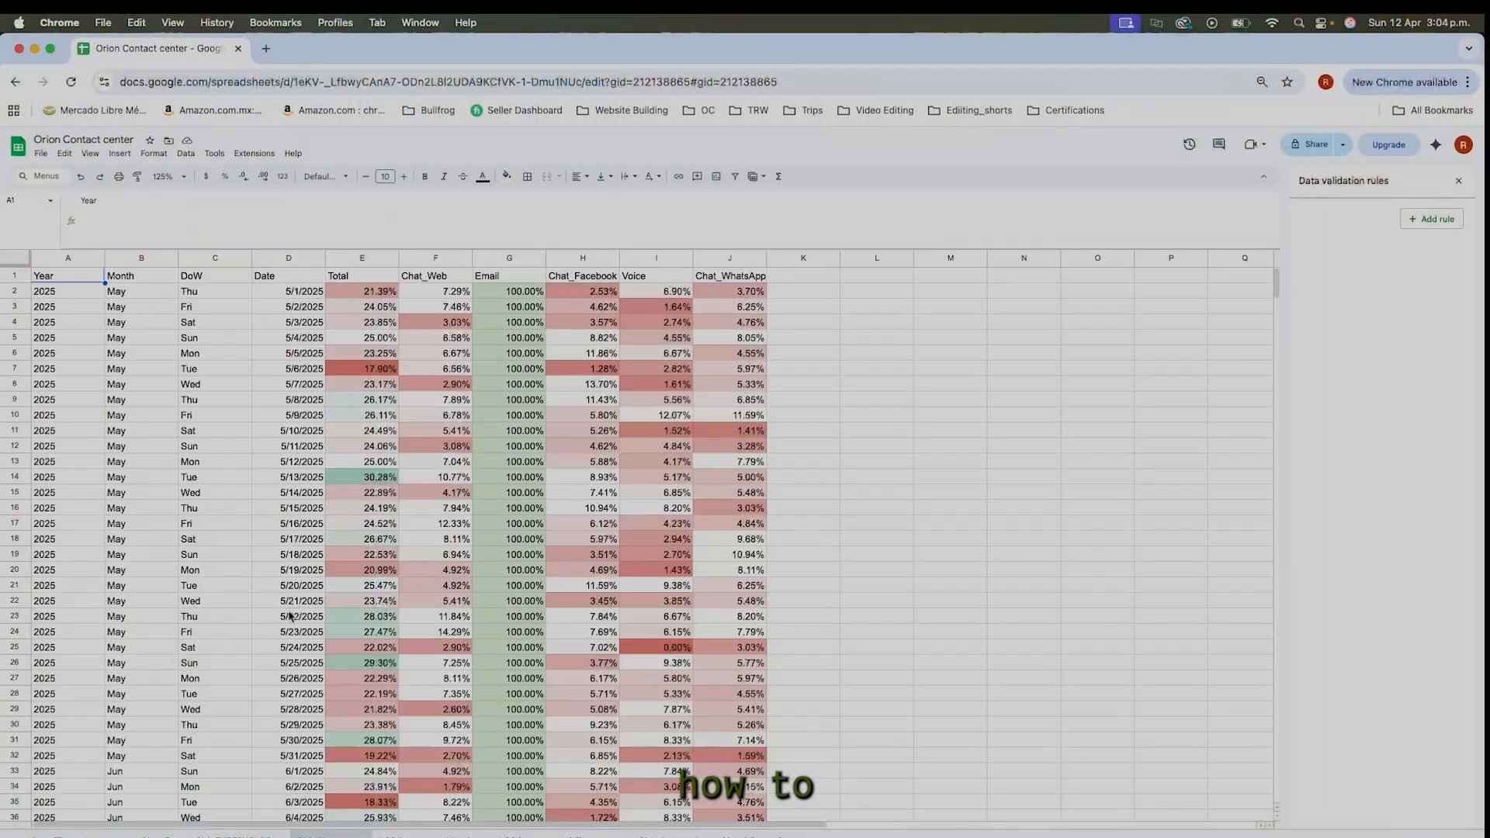
{"action": "scroll", "coordinate": [605, 422], "scroll_direction": "down", "scroll_amount": 3}
{"action": "scroll", "coordinate": [621, 424], "scroll_direction": "up", "scroll_amount": 3}
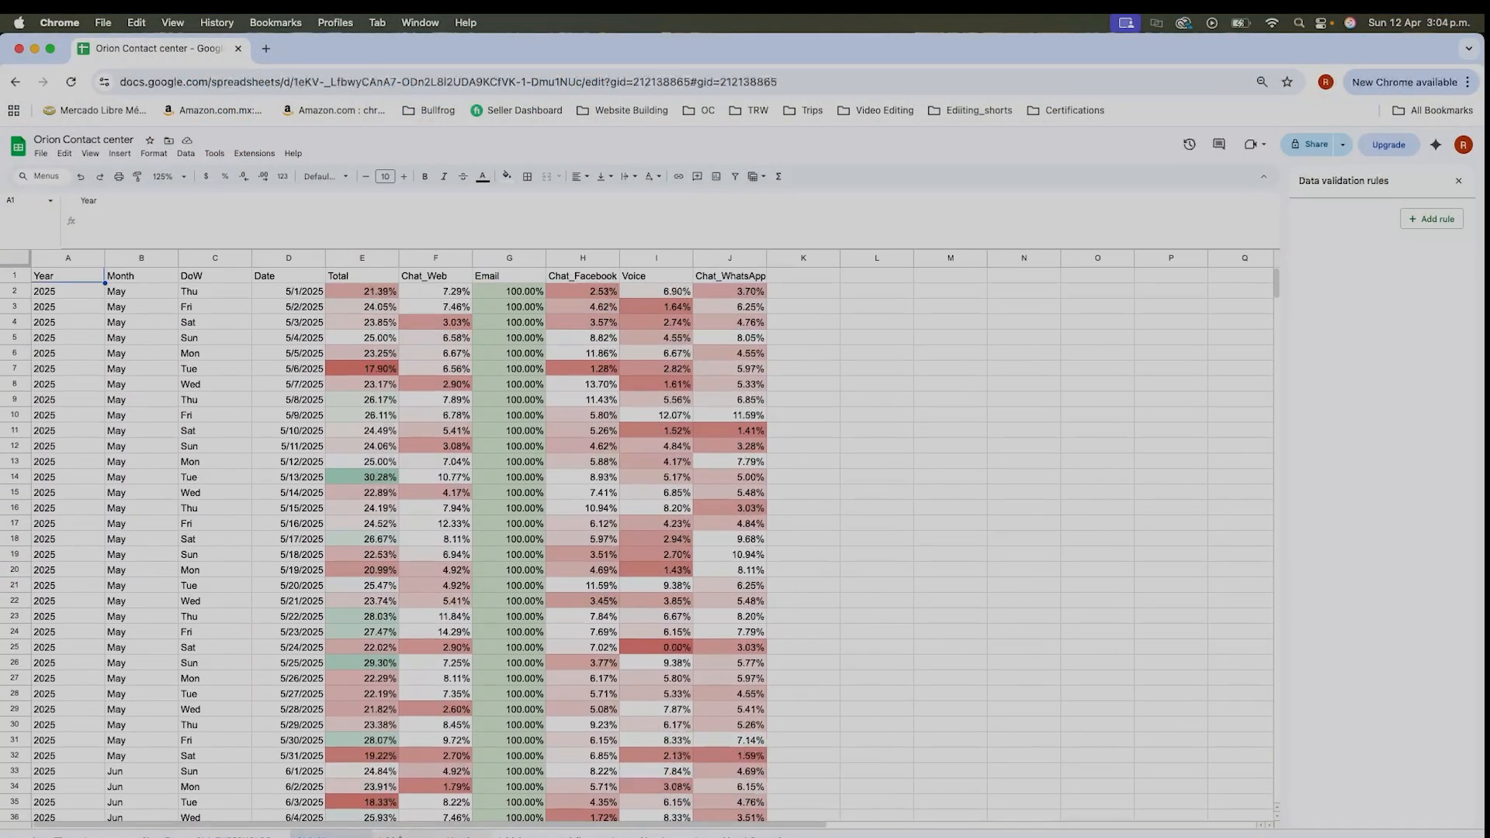
Switch to the imported ticket data sheet and look at the customer_issue_1, customer_issue_2 and agent_name columns.
{"action": "left_click", "coordinate": [159, 835]}
{"action": "left_click", "coordinate": [101, 835]}
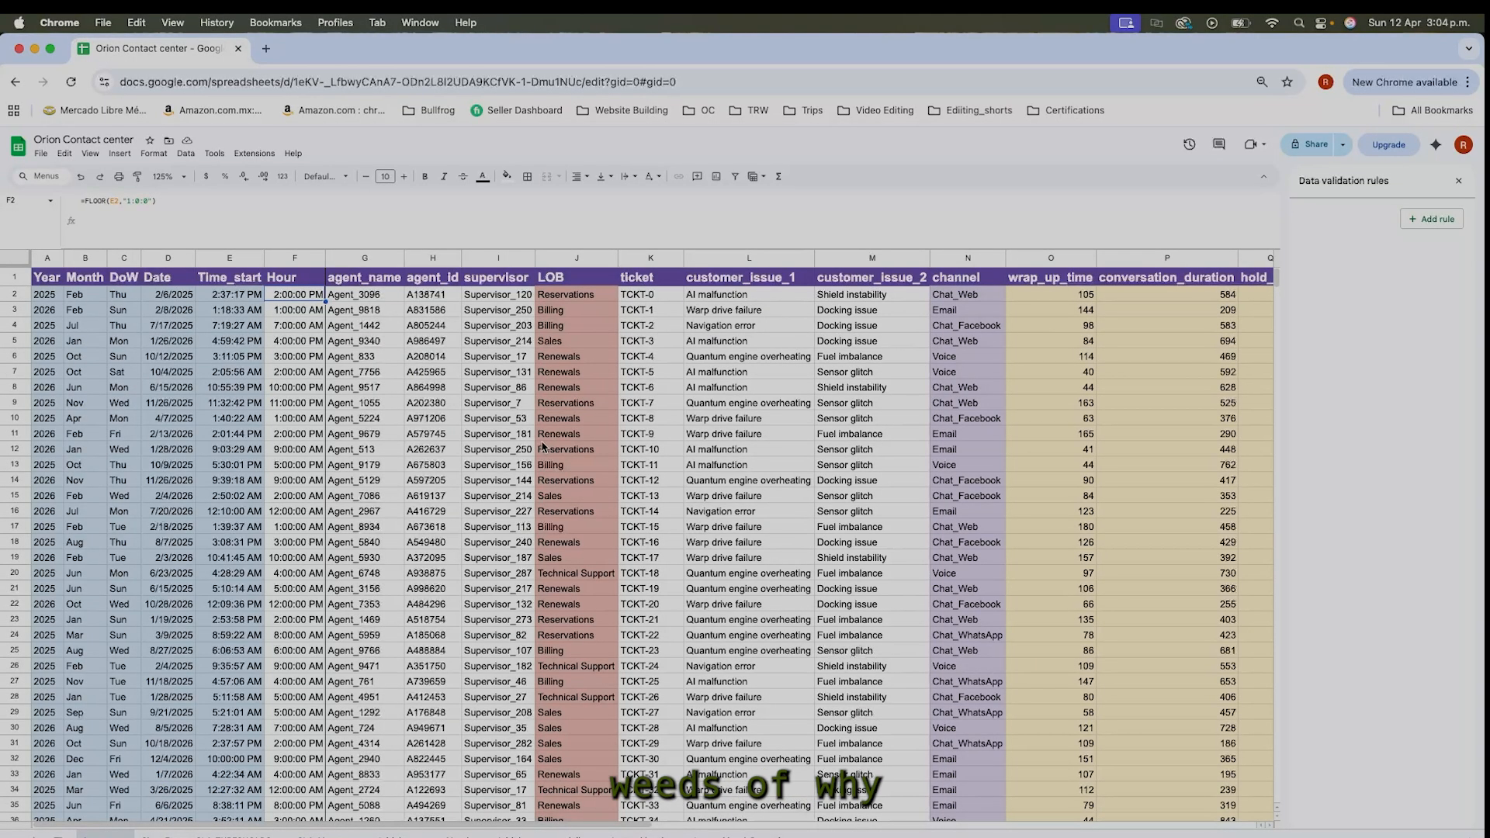
{"action": "left_click_drag", "start_coordinate": [726, 261], "coordinate": [834, 262]}
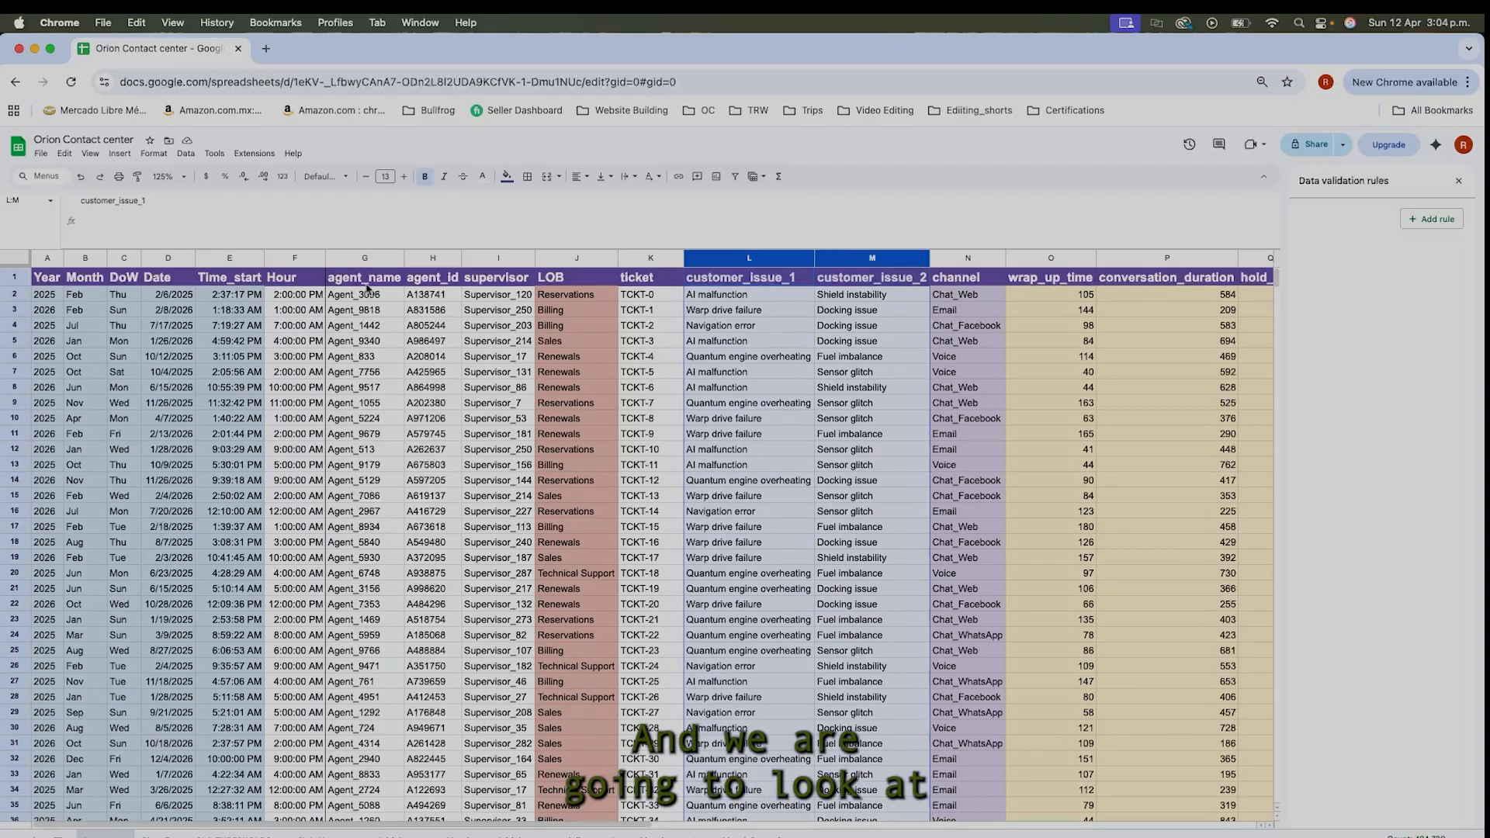
{"action": "left_click", "coordinate": [365, 260]}
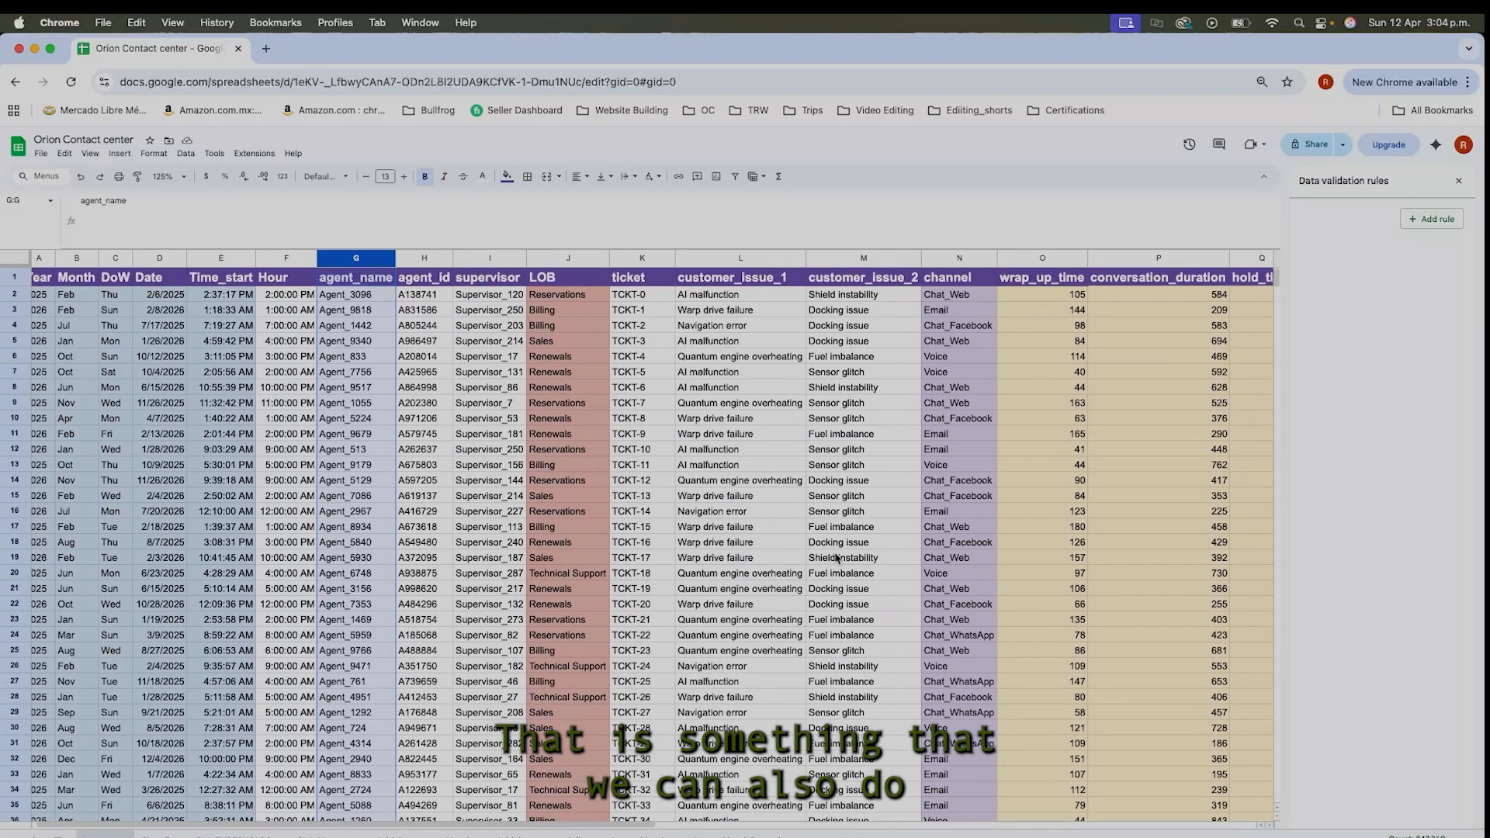
Look through the handling-time columns from wrap_up_time to AHT and the remaining columns up to SLA.
{"action": "scroll", "coordinate": [836, 557], "scroll_direction": "right", "scroll_amount": 3}
{"action": "scroll", "coordinate": [837, 557], "scroll_direction": "right", "scroll_amount": 5}
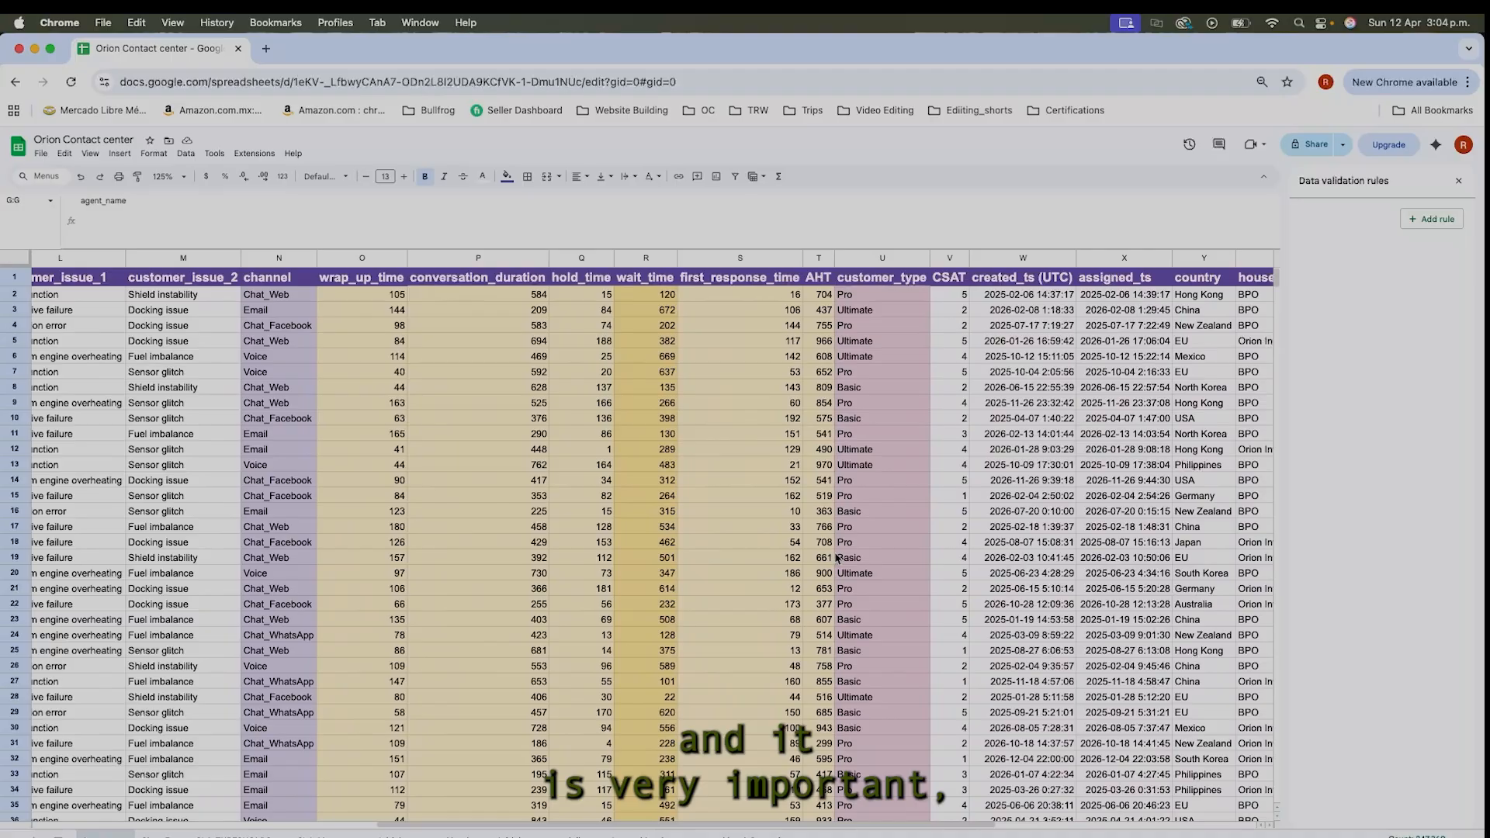
{"action": "scroll", "coordinate": [837, 557], "scroll_direction": "right", "scroll_amount": 2}
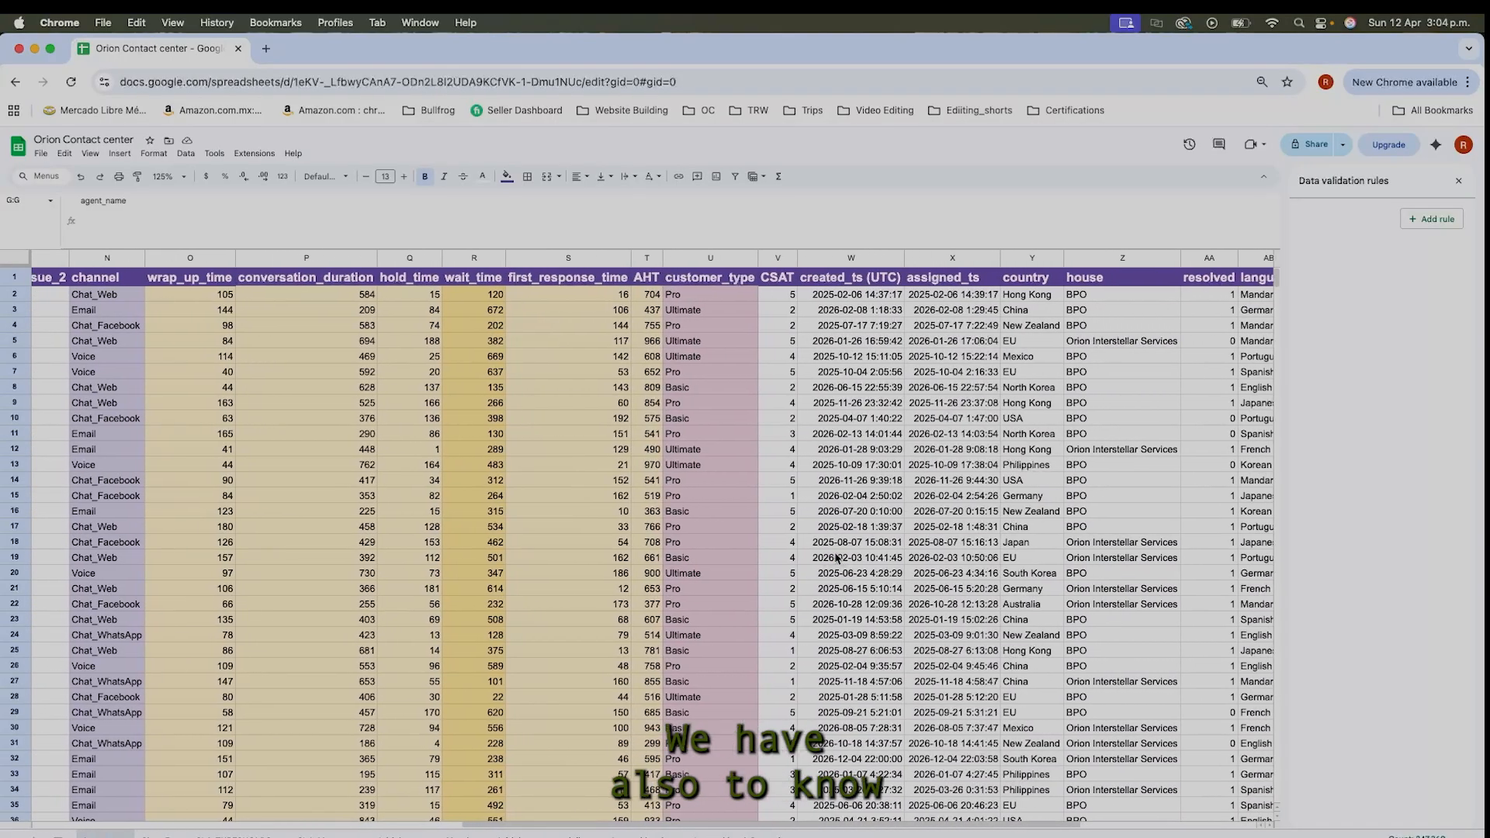
{"action": "left_click_drag", "start_coordinate": [170, 257], "coordinate": [652, 323]}
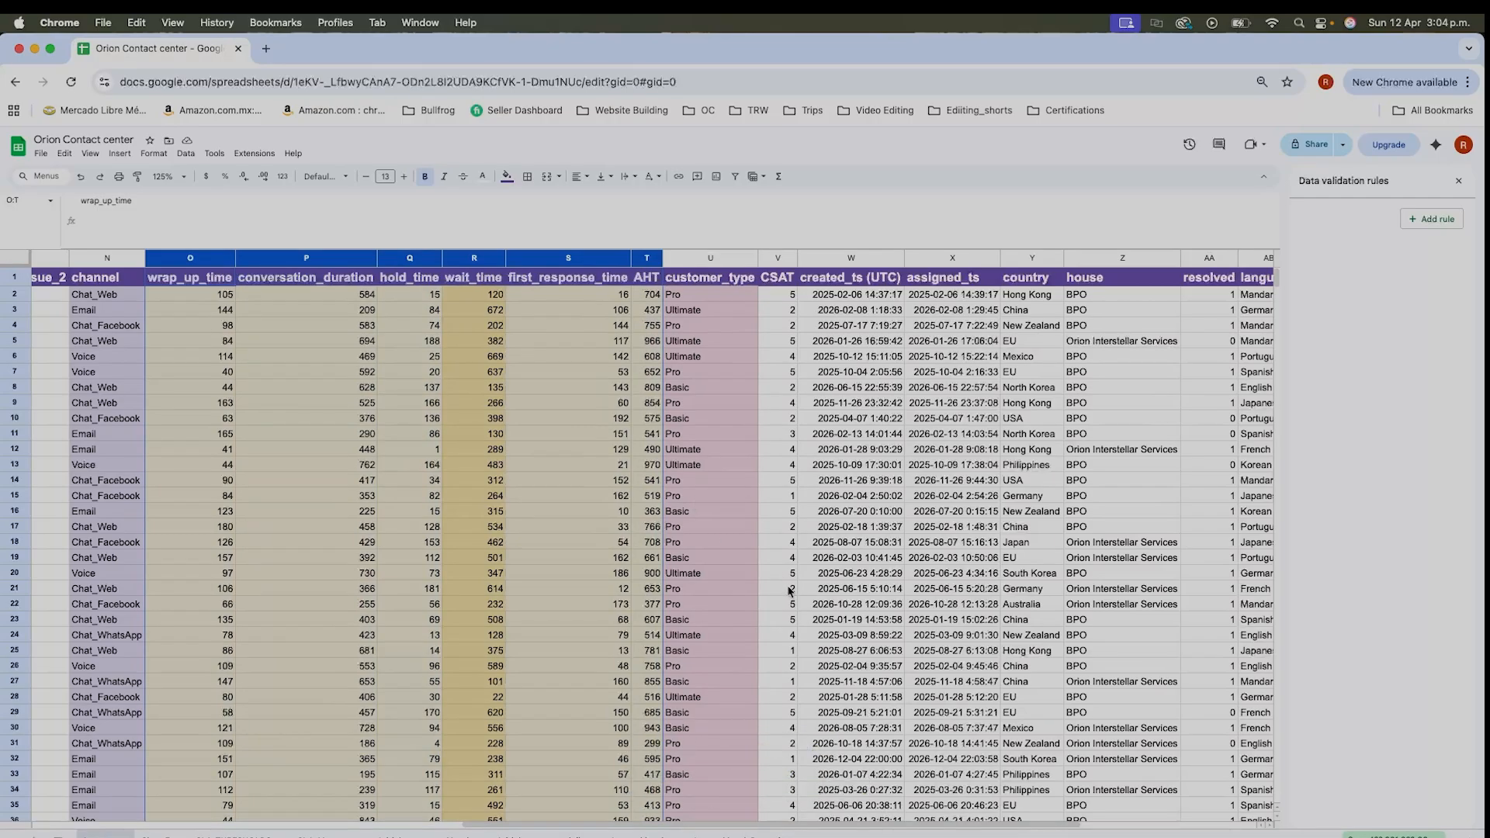
{"action": "scroll", "coordinate": [790, 592], "scroll_direction": "right", "scroll_amount": 2}
{"action": "scroll", "coordinate": [789, 592], "scroll_direction": "right", "scroll_amount": 8}
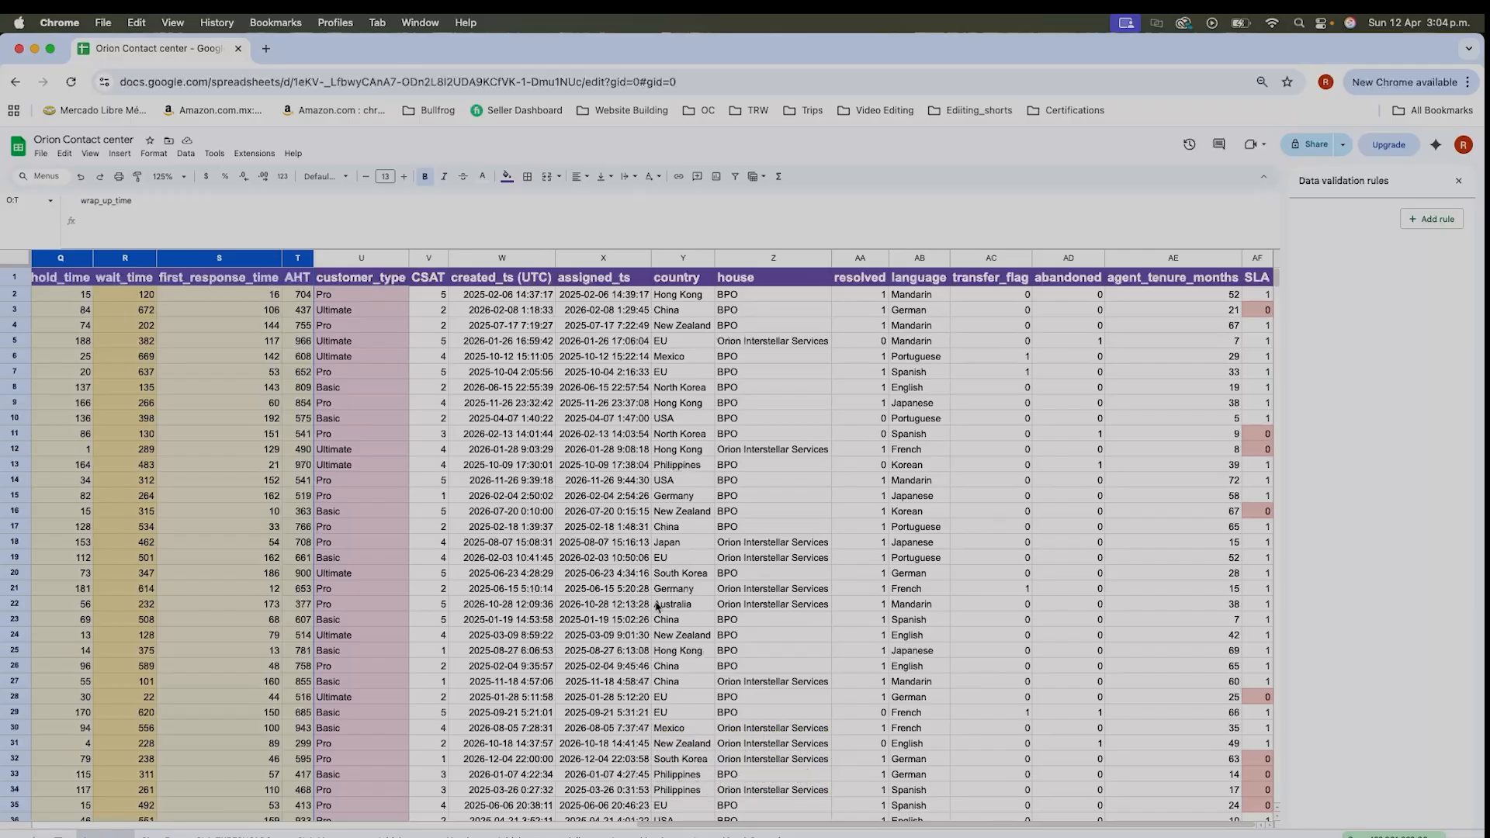
Examine the CSAT scores and compare them with the customer issue and agent columns of the ticket data.
{"action": "left_click", "coordinate": [440, 391]}
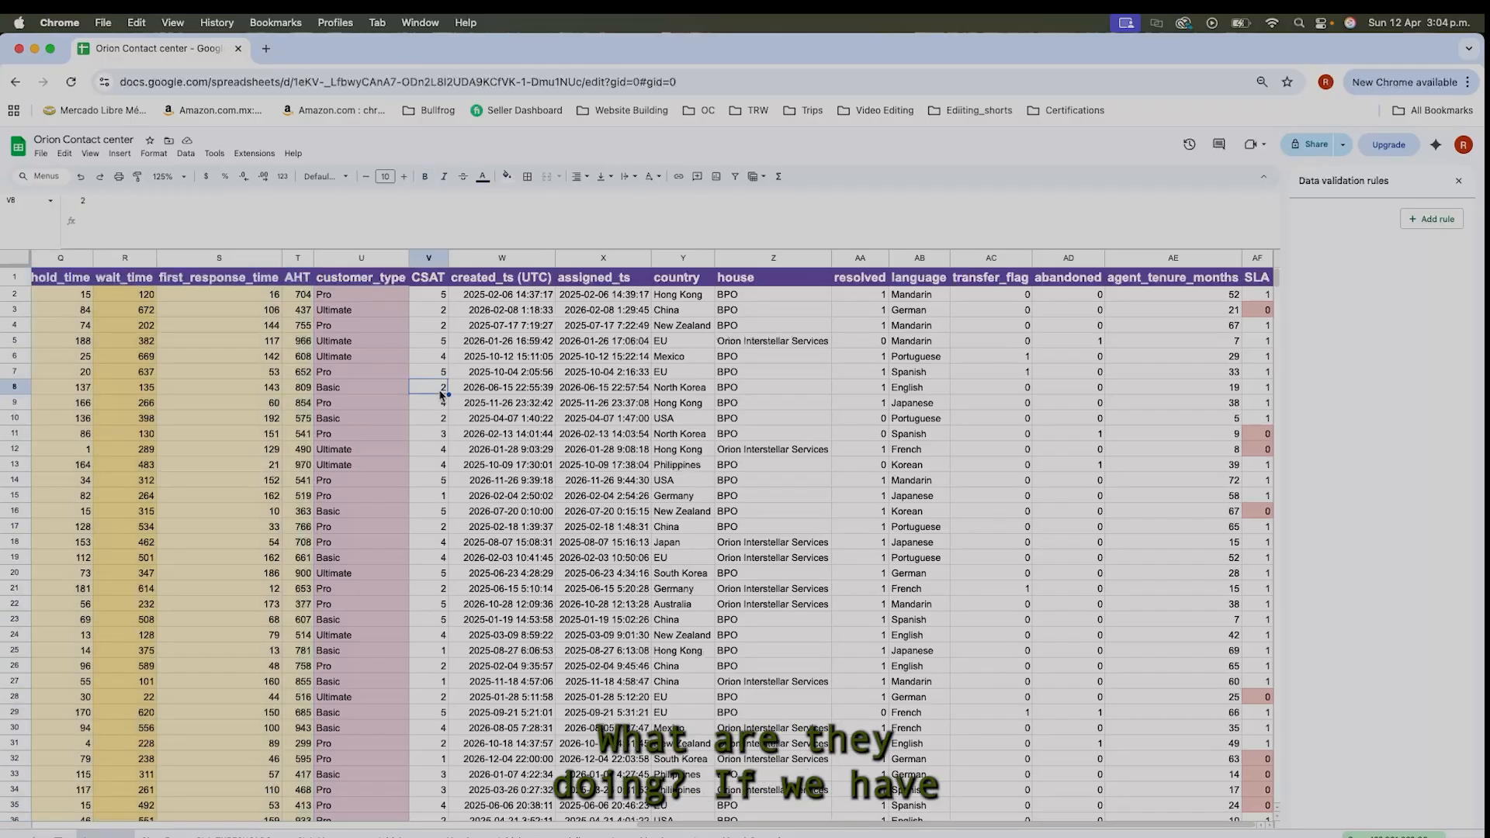
{"action": "right_click", "coordinate": [433, 260]}
{"action": "left_click", "coordinate": [423, 258]}
{"action": "left_click", "coordinate": [432, 344]}
{"action": "left_click", "coordinate": [434, 310]}
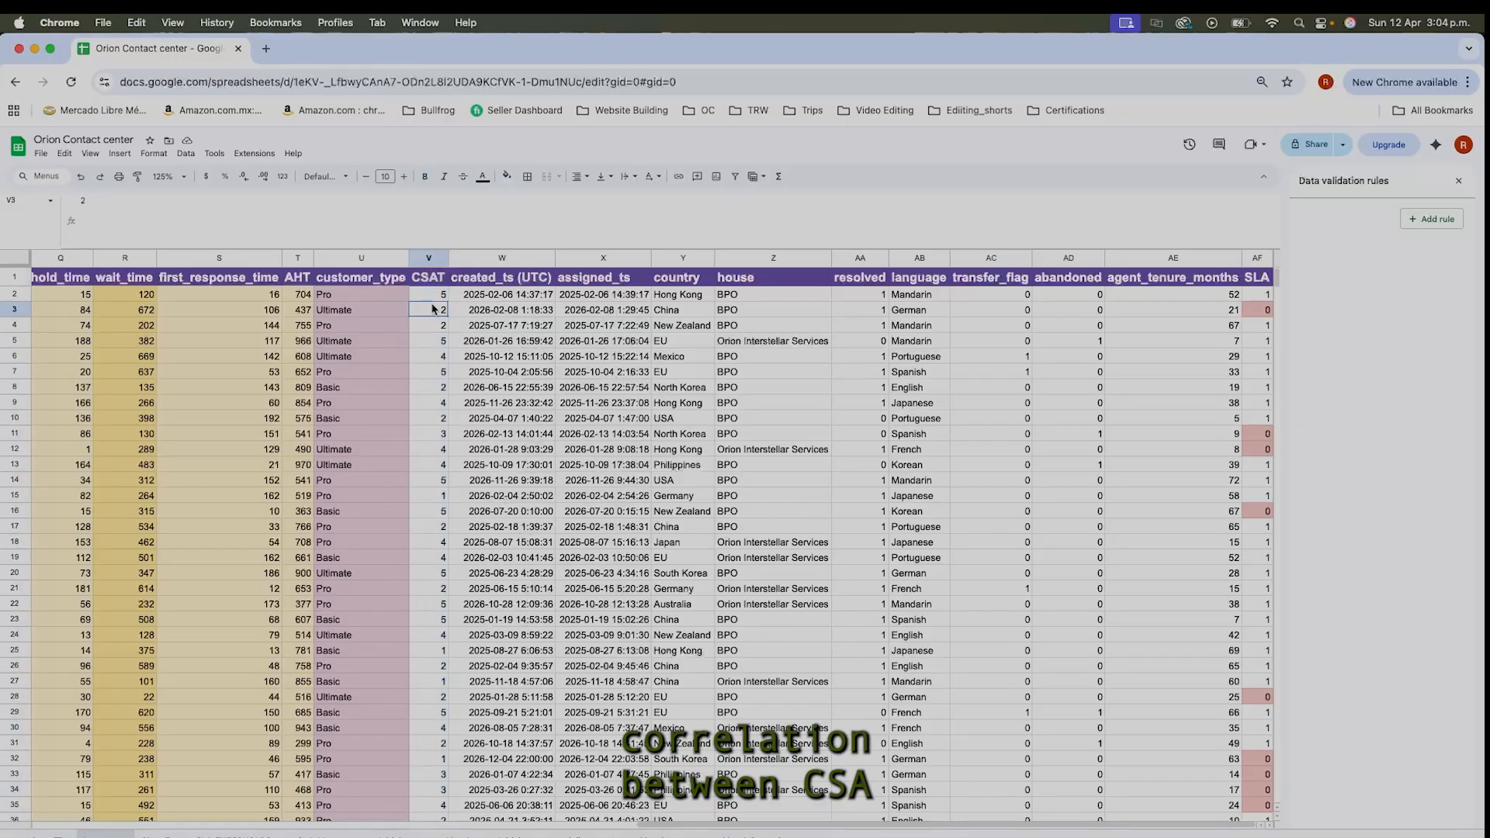
{"action": "left_click", "coordinate": [432, 357]}
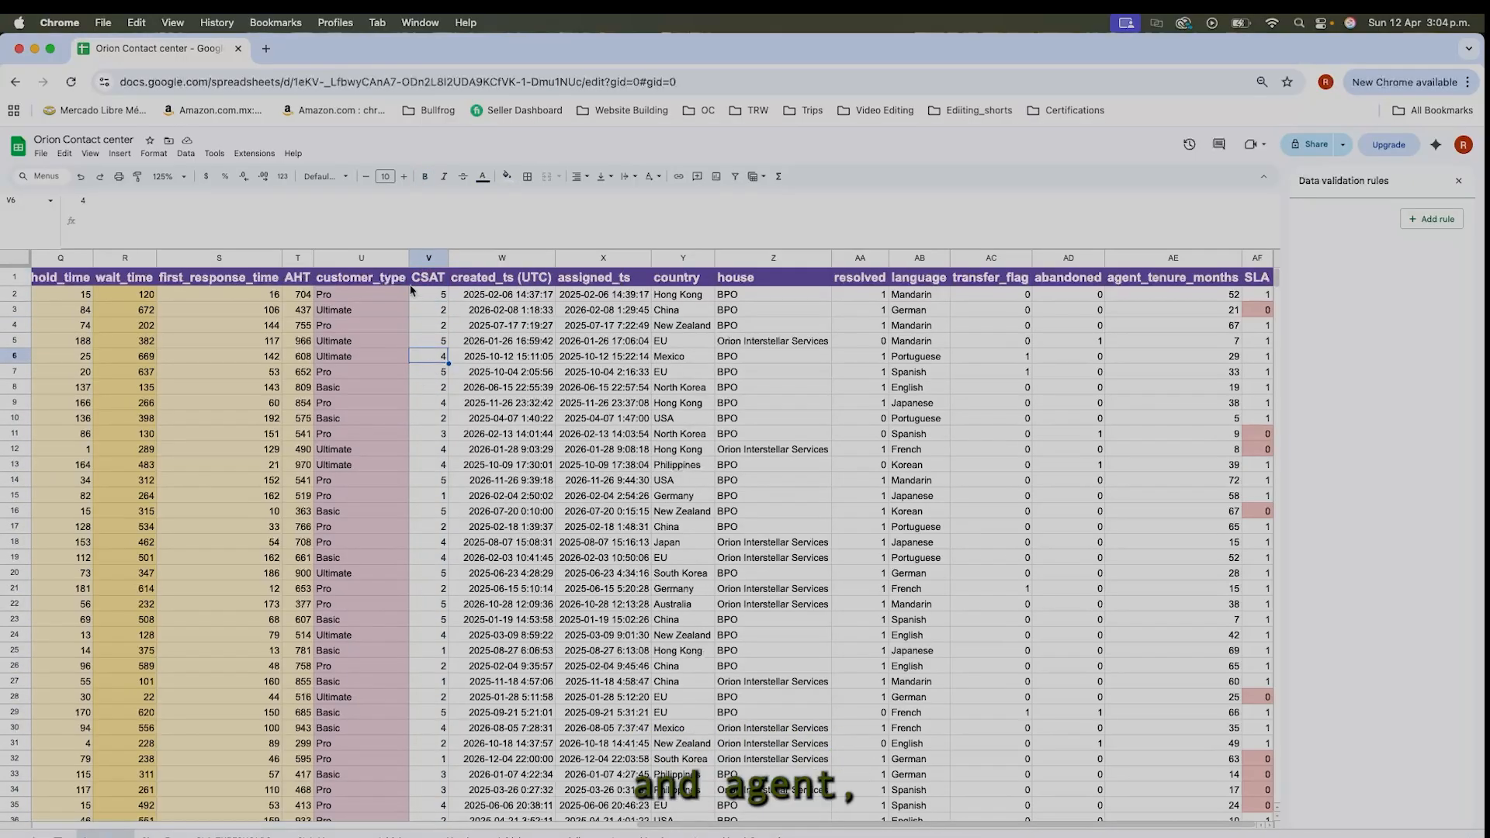
{"action": "scroll", "coordinate": [163, 363], "scroll_direction": "left", "scroll_amount": 10}
{"action": "left_click", "coordinate": [163, 363]}
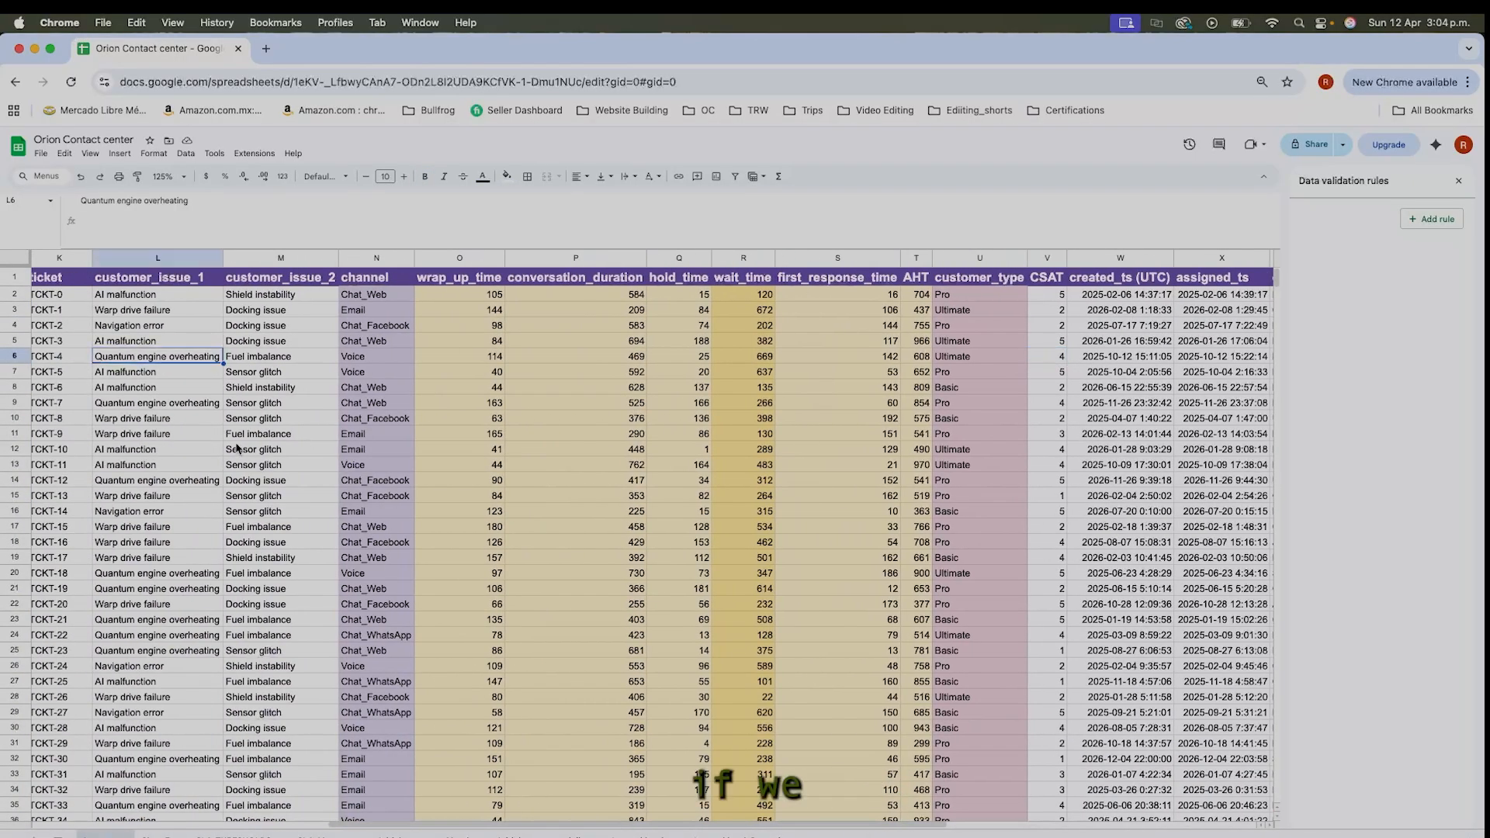
{"action": "scroll", "coordinate": [239, 448], "scroll_direction": "right", "scroll_amount": 5}
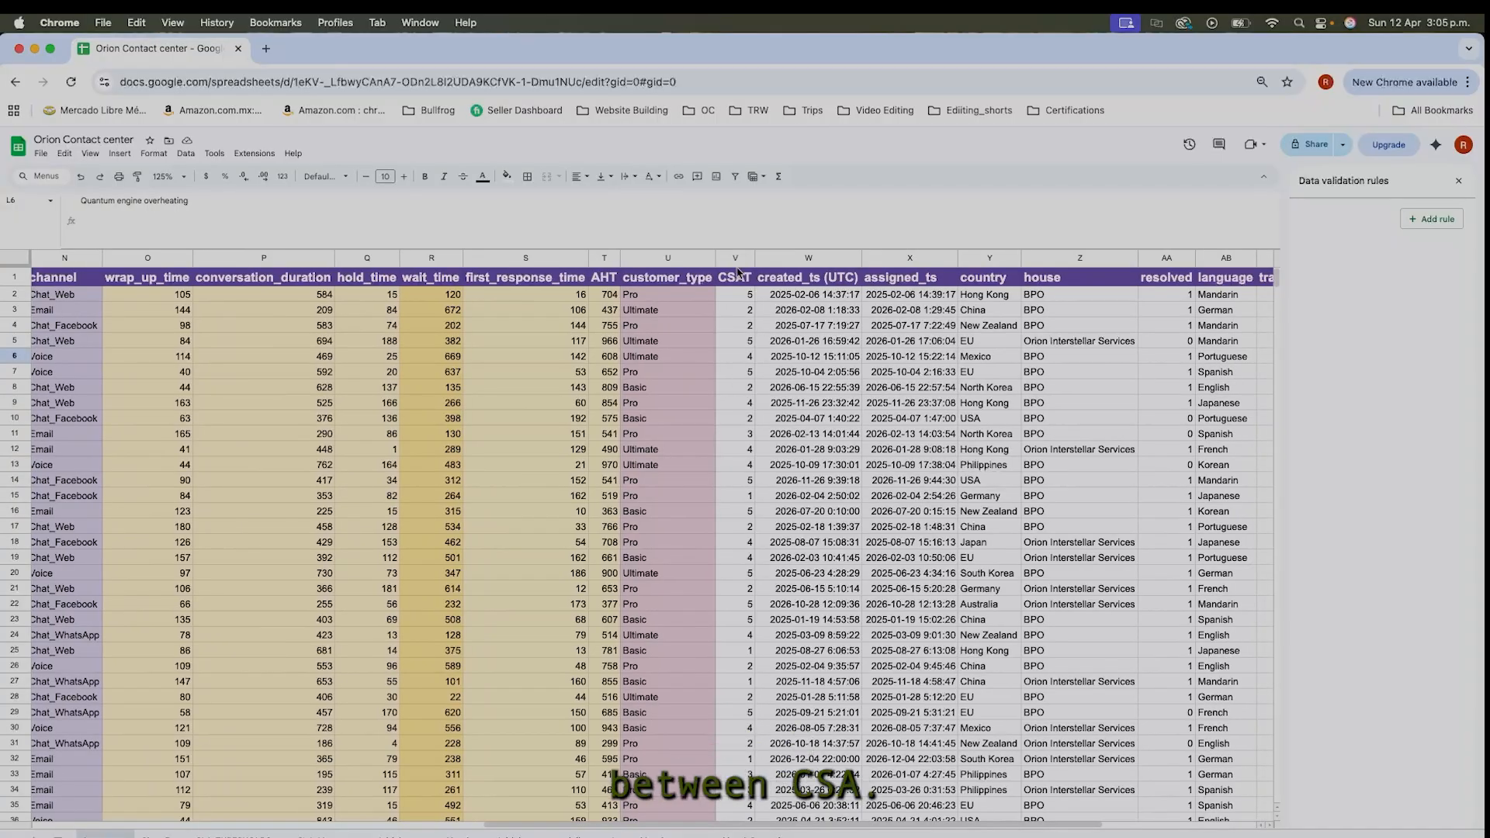
{"action": "left_click", "coordinate": [735, 261]}
{"action": "scroll", "coordinate": [727, 420], "scroll_direction": "left", "scroll_amount": 15}
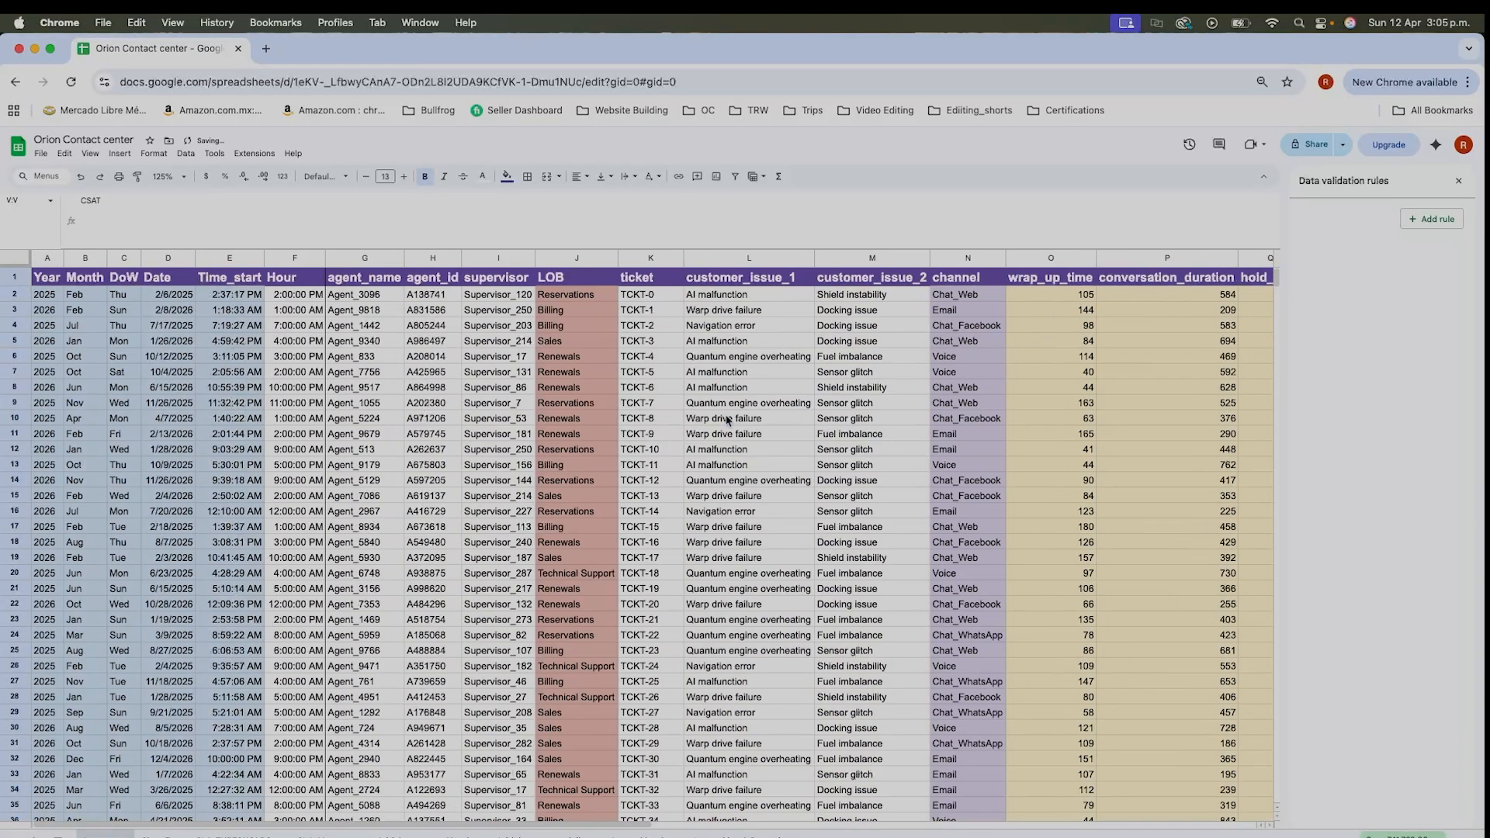
Examine the customer_issue_1 and house columns, the SLA formula in AF2 and the Orion Interstellar Services row Z5:AF5.
{"action": "scroll", "coordinate": [727, 420], "scroll_direction": "right", "scroll_amount": 5}
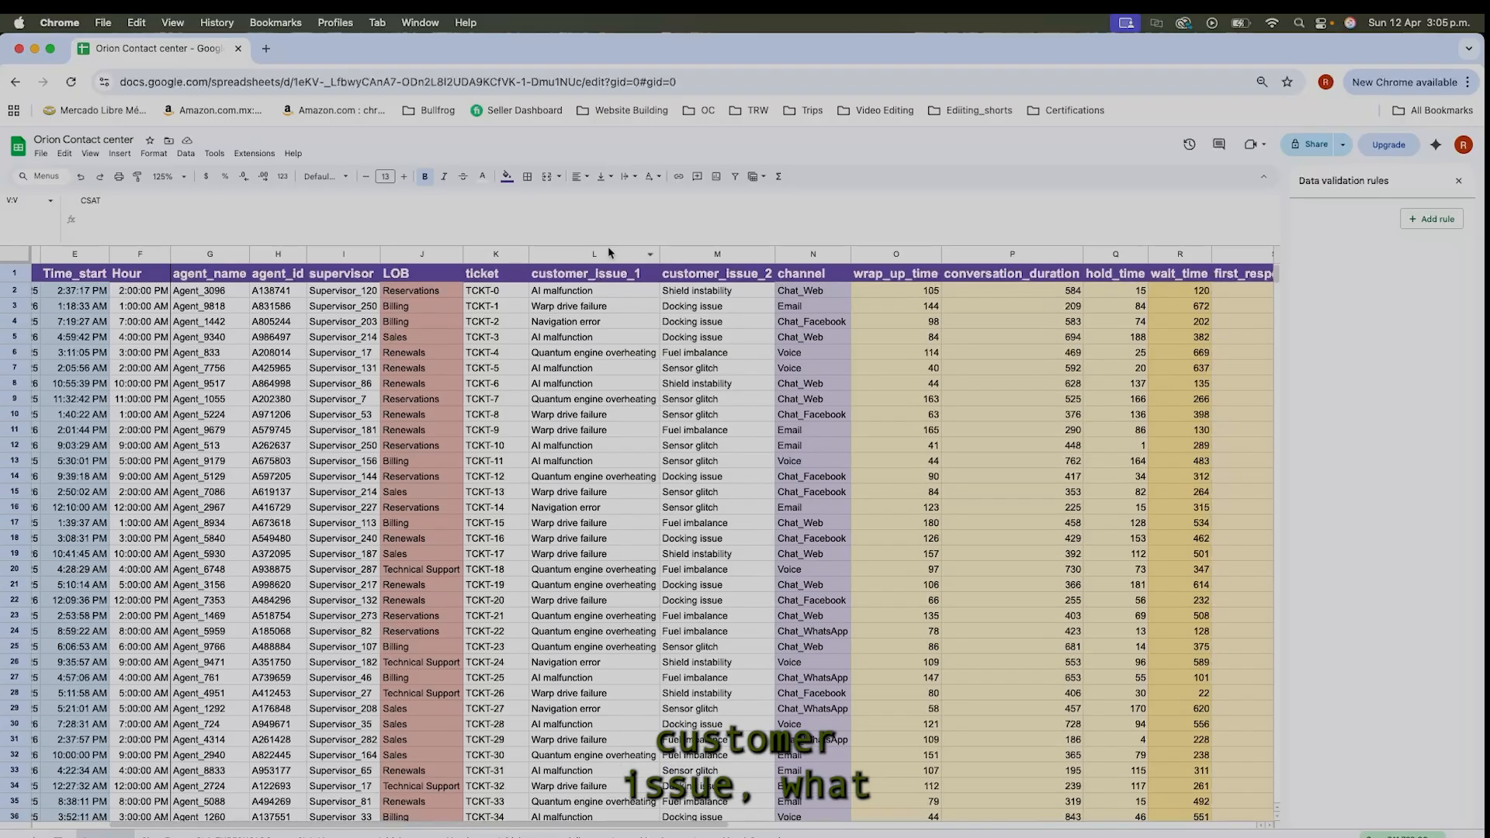
{"action": "left_click", "coordinate": [608, 247]}
{"action": "scroll", "coordinate": [708, 440], "scroll_direction": "right", "scroll_amount": 10}
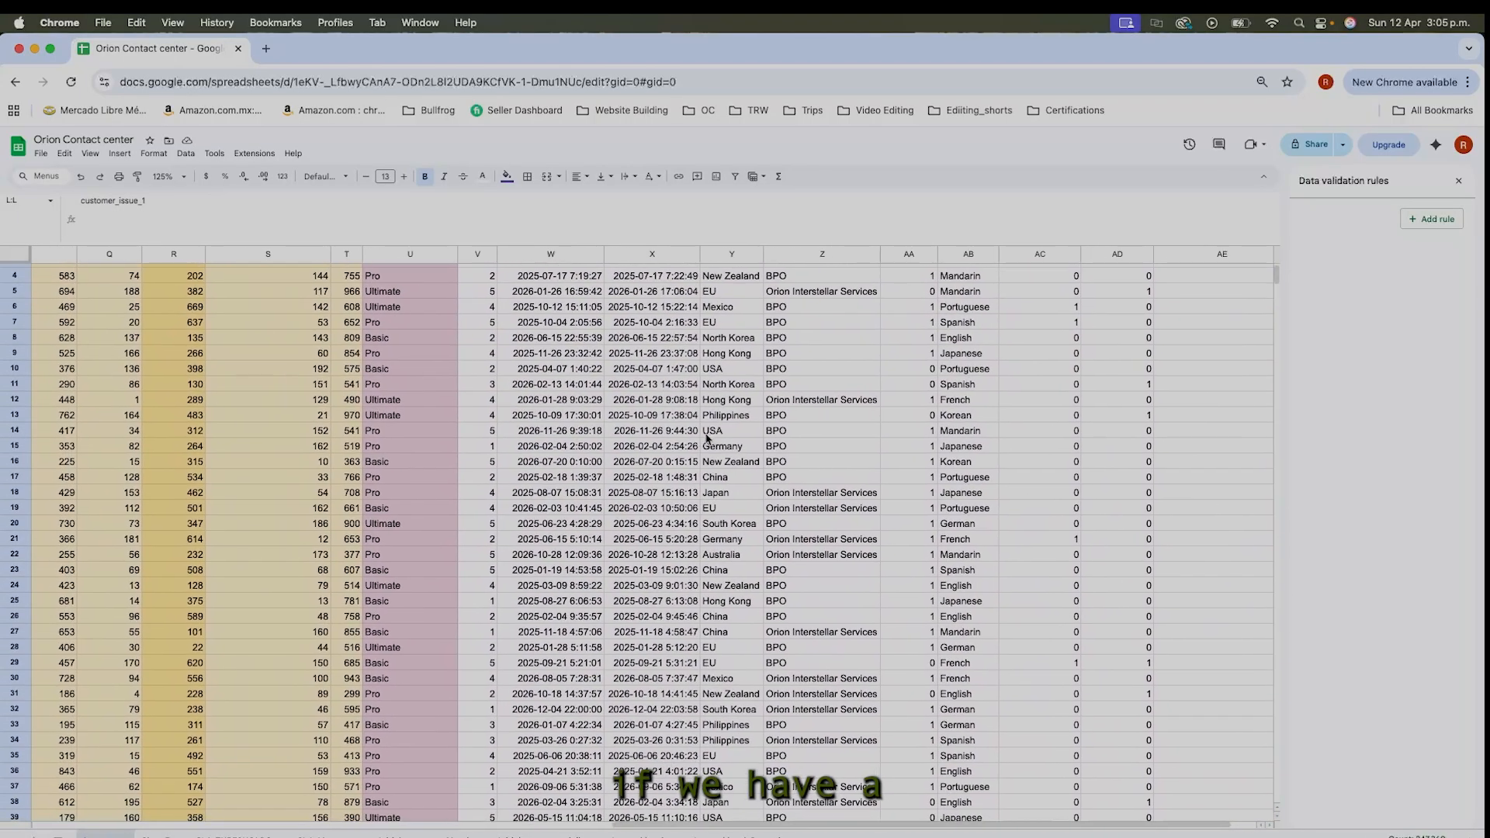
{"action": "left_click", "coordinate": [806, 256]}
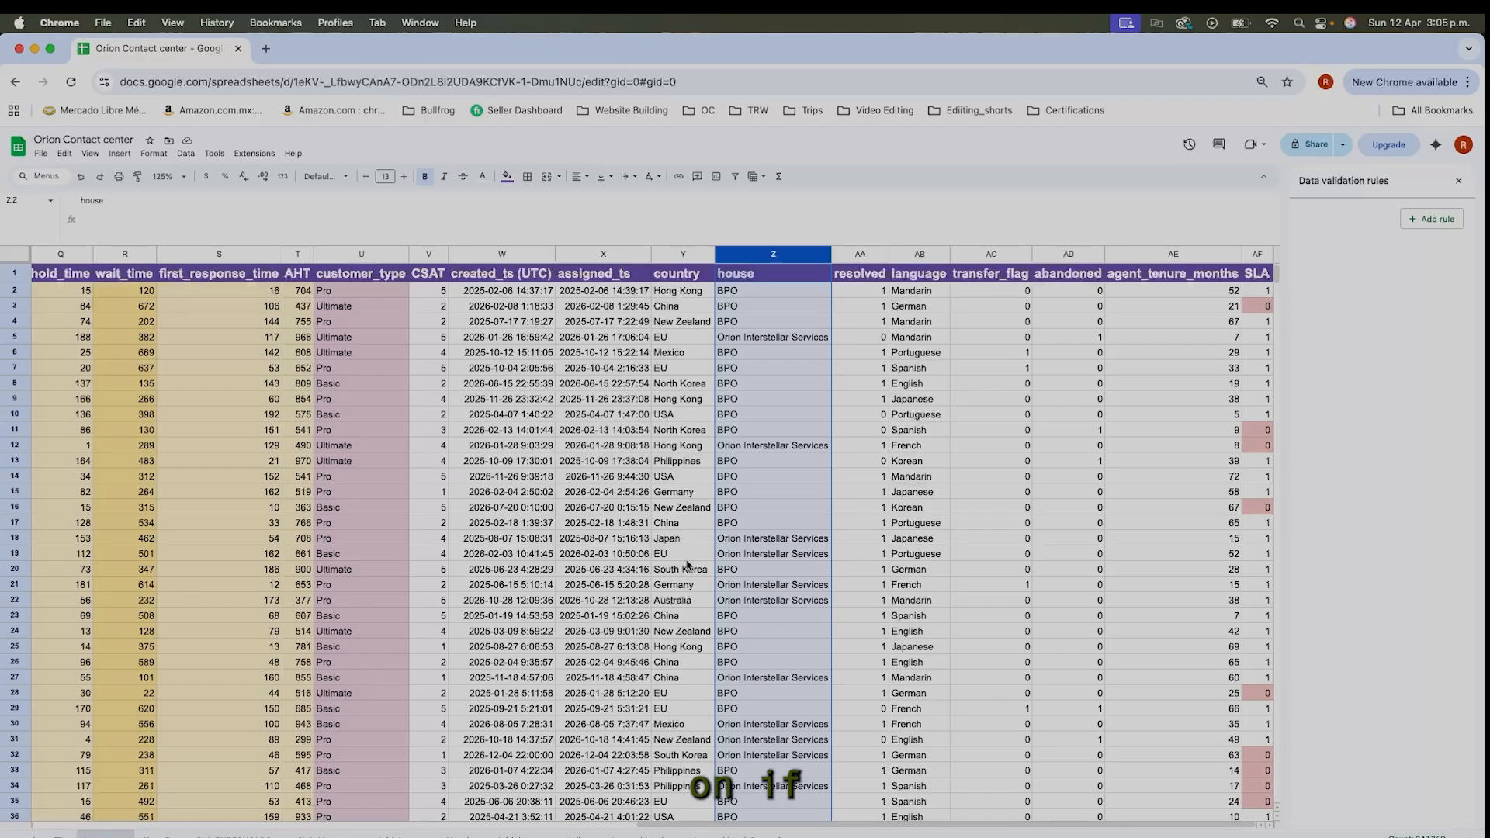
{"action": "mouse_move", "coordinate": [792, 298]}
{"action": "left_mouse_down"}
{"action": "mouse_move", "coordinate": [785, 333]}
{"action": "mouse_move", "coordinate": [792, 296]}
{"action": "left_mouse_up"}
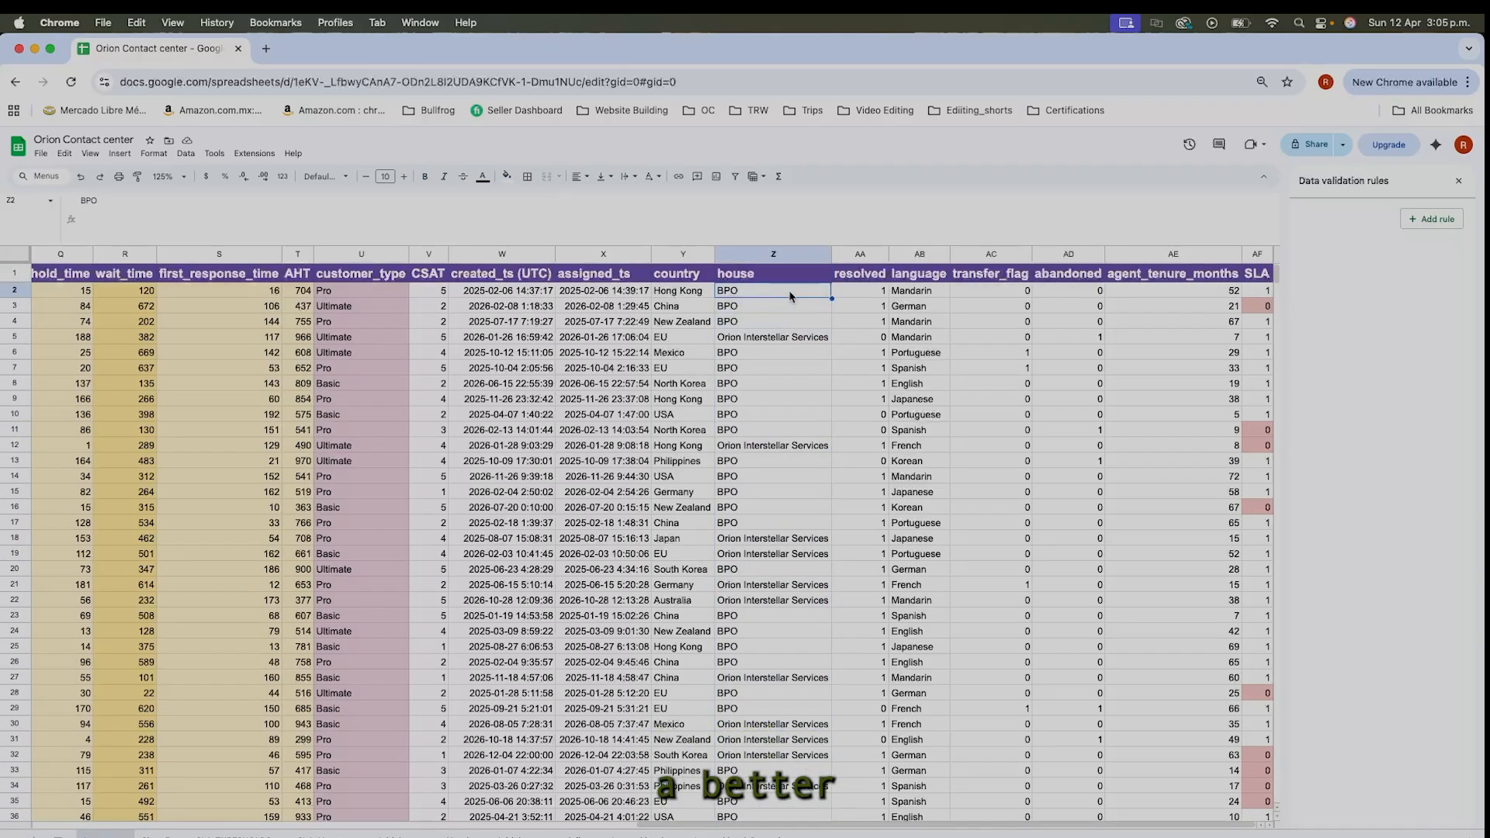
{"action": "left_click", "coordinate": [1263, 292]}
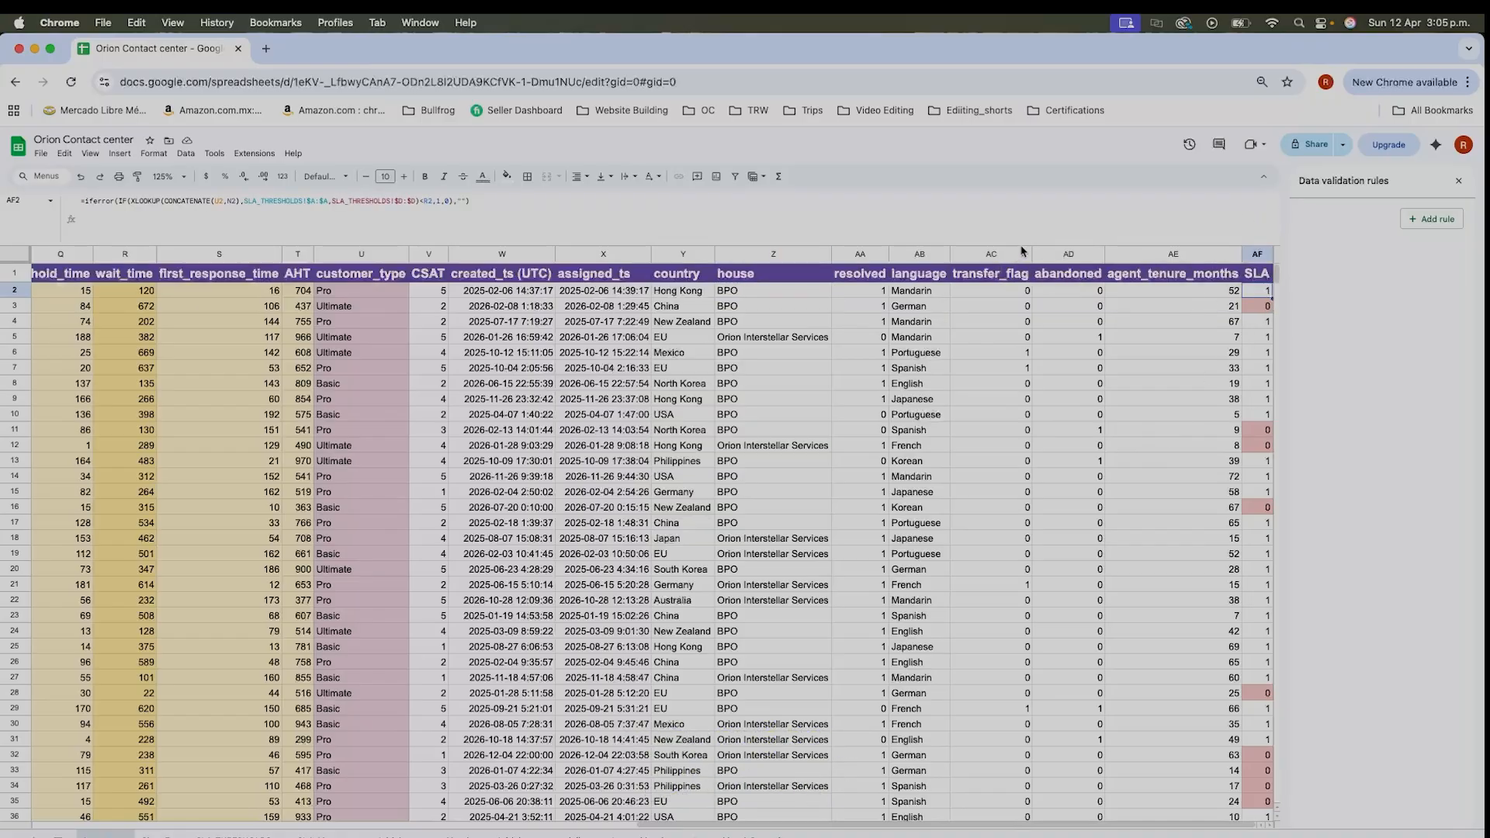
{"action": "left_click_drag", "start_coordinate": [817, 342], "coordinate": [1266, 347]}
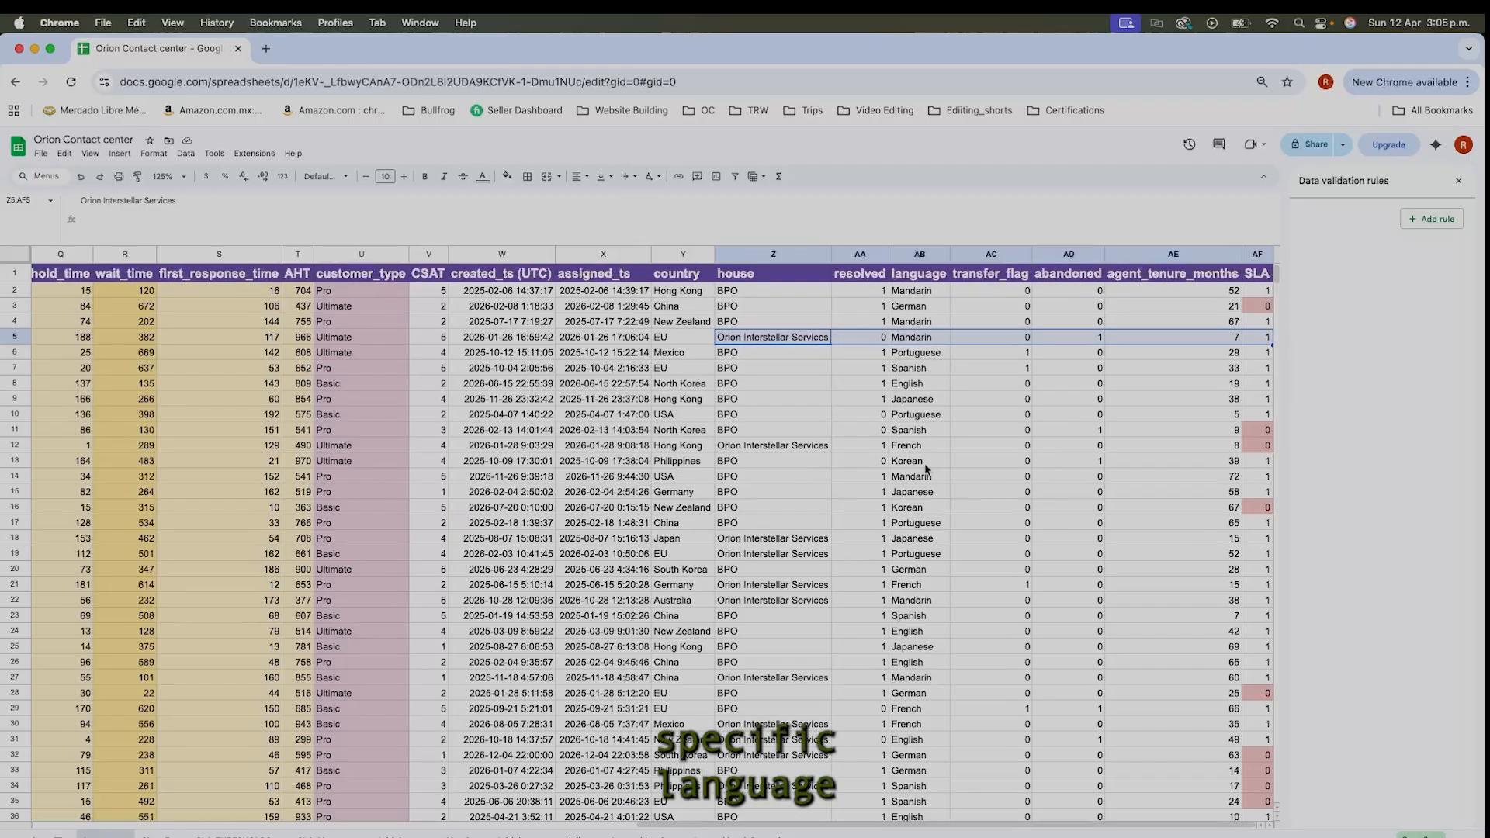
Look through the language and country columns of the ticket data.
{"action": "left_click", "coordinate": [920, 254]}
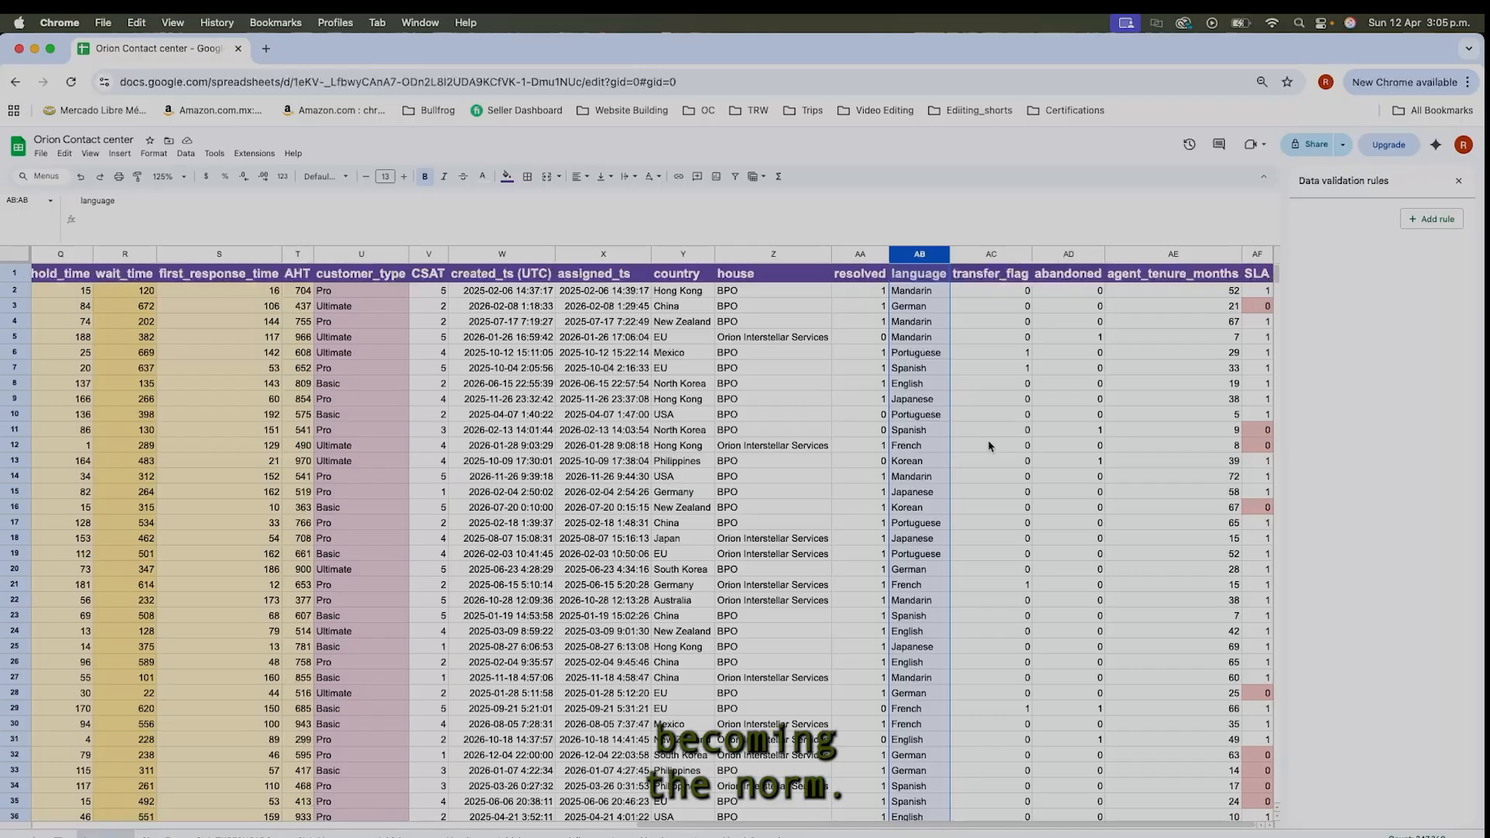
{"action": "scroll", "coordinate": [1079, 555], "scroll_direction": "down", "scroll_amount": 1}
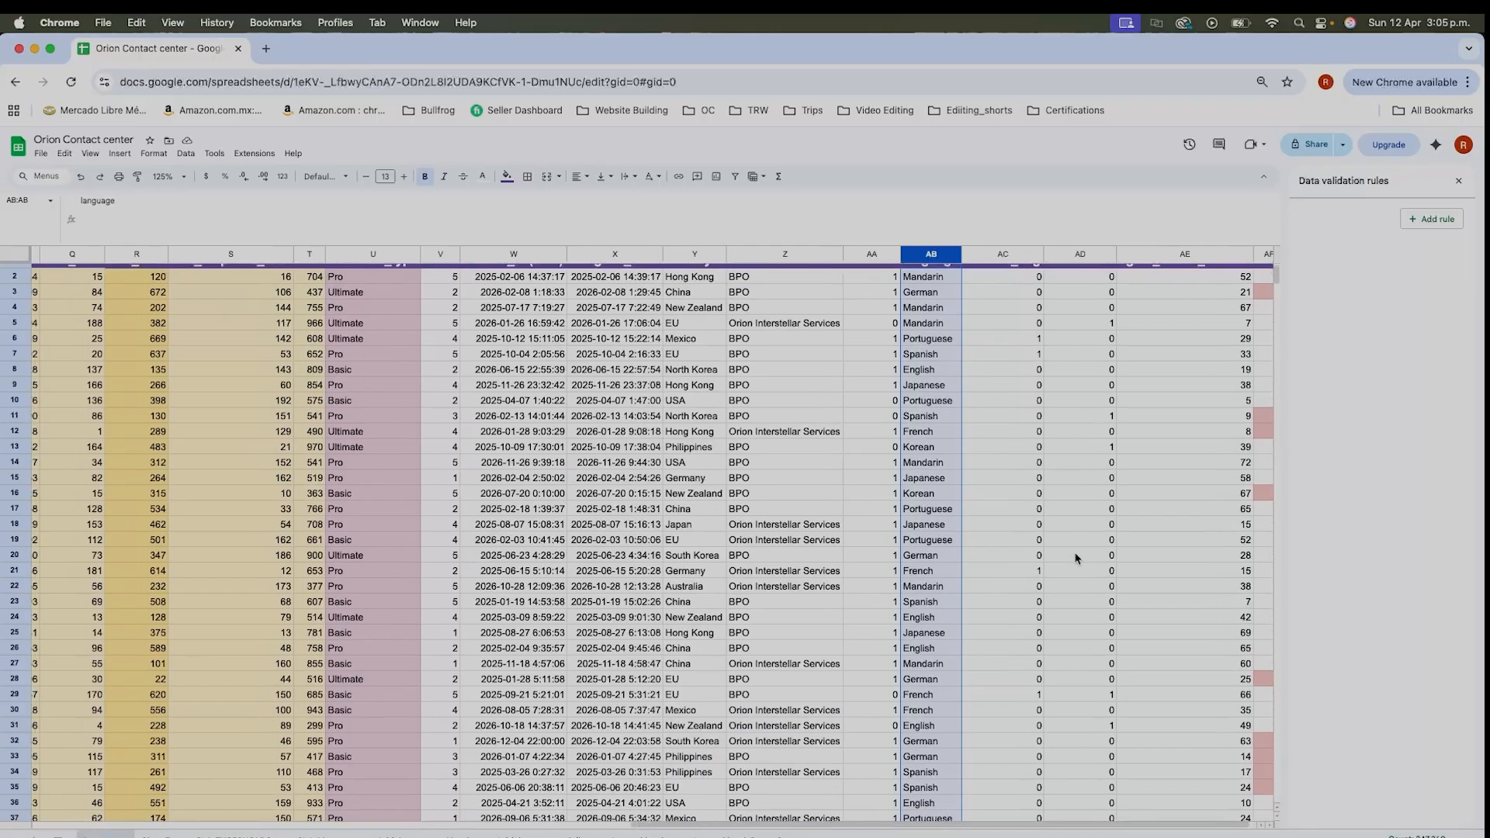
{"action": "scroll", "coordinate": [1077, 558], "scroll_direction": "up", "scroll_amount": 1}
{"action": "scroll", "coordinate": [757, 404], "scroll_direction": "left", "scroll_amount": 2}
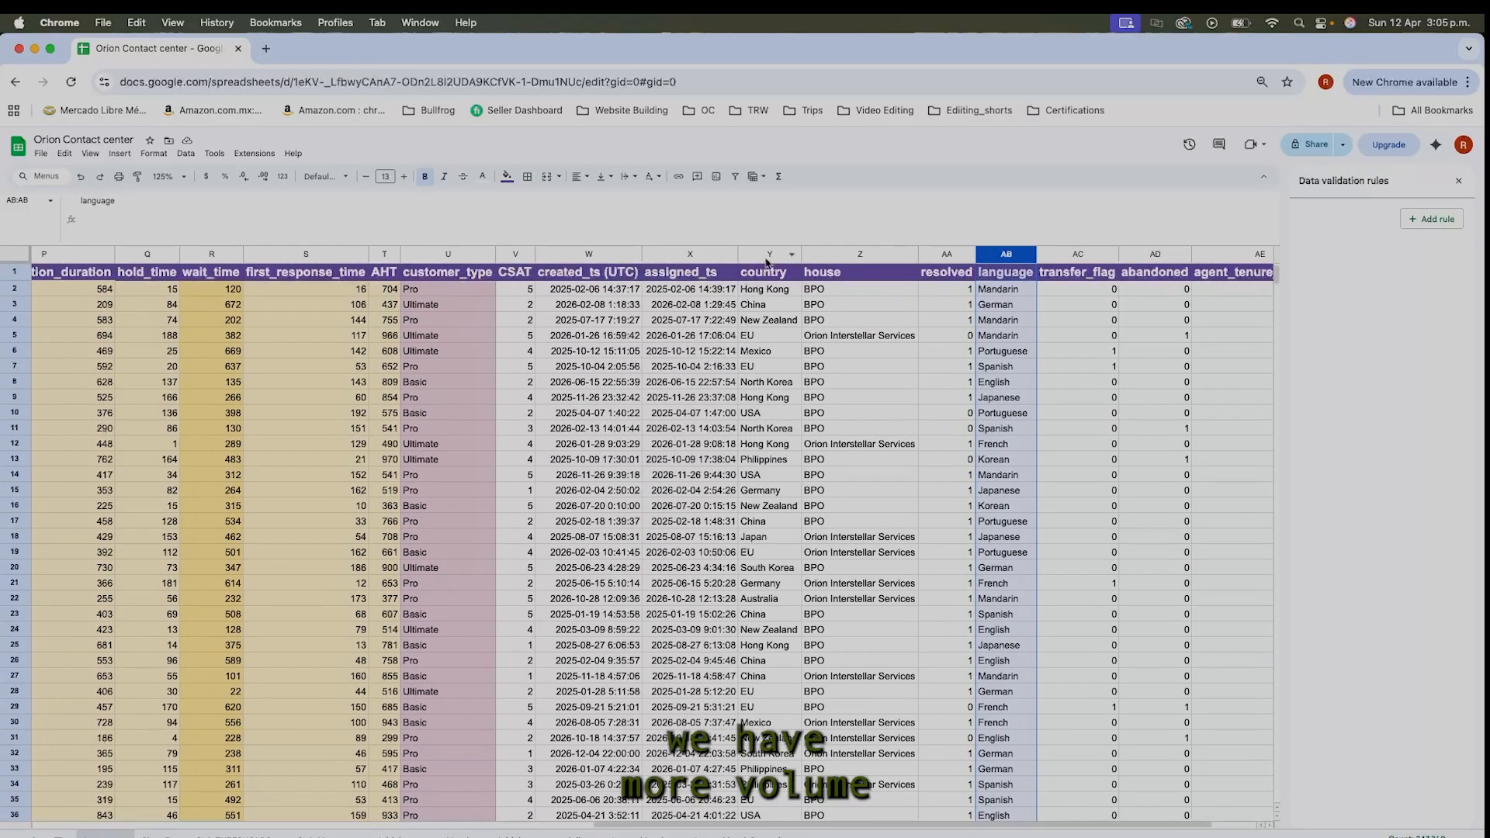
{"action": "left_click", "coordinate": [766, 263]}
{"action": "scroll", "coordinate": [770, 366], "scroll_direction": "down", "scroll_amount": 10}
{"action": "scroll", "coordinate": [770, 366], "scroll_direction": "down", "scroll_amount": 5}
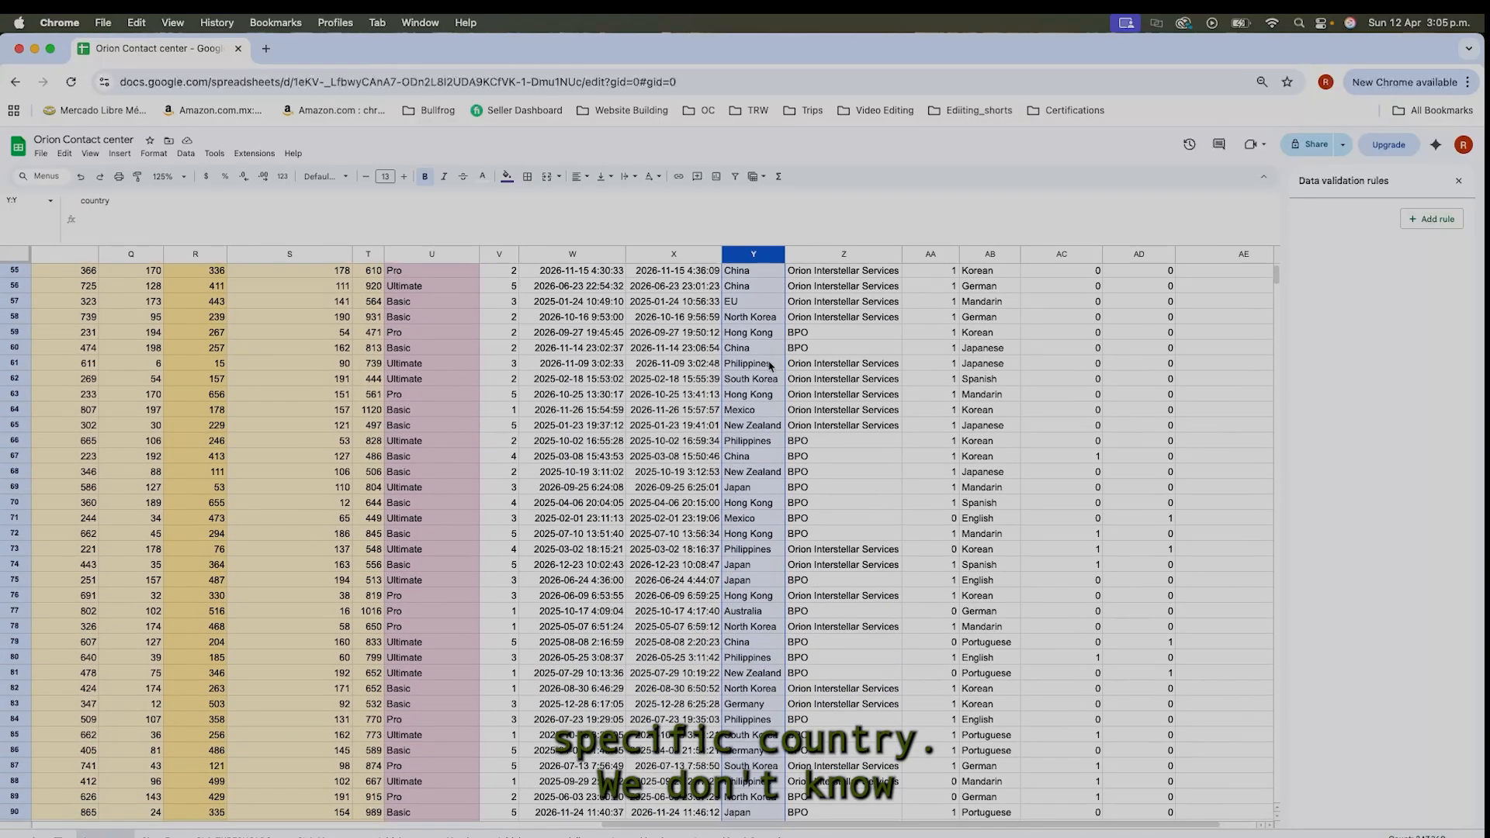
{"action": "scroll", "coordinate": [770, 366], "scroll_direction": "up", "scroll_amount": 15}
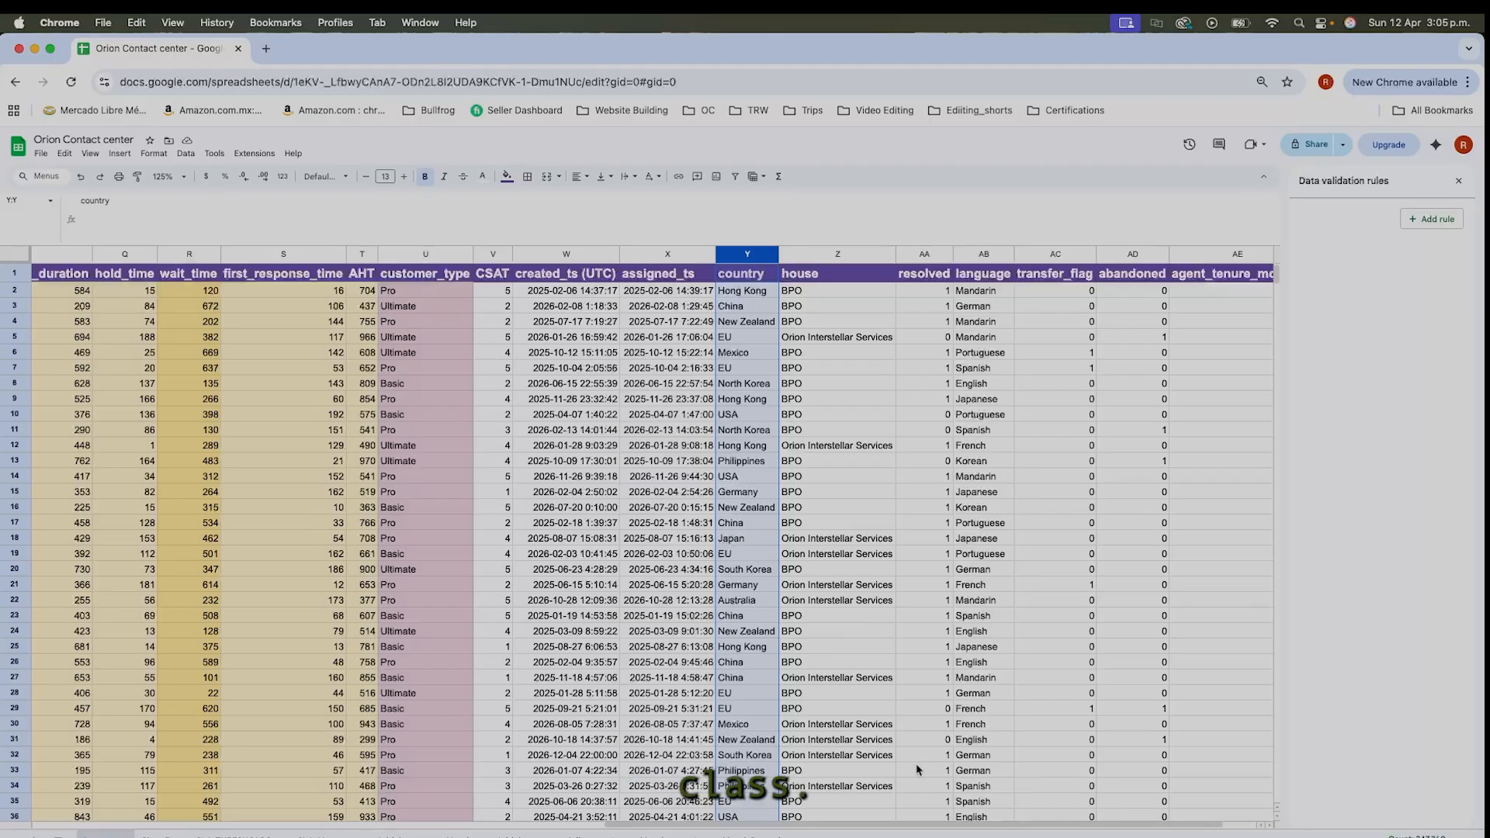
{"action": "scroll", "coordinate": [953, 660], "scroll_direction": "right", "scroll_amount": 2}
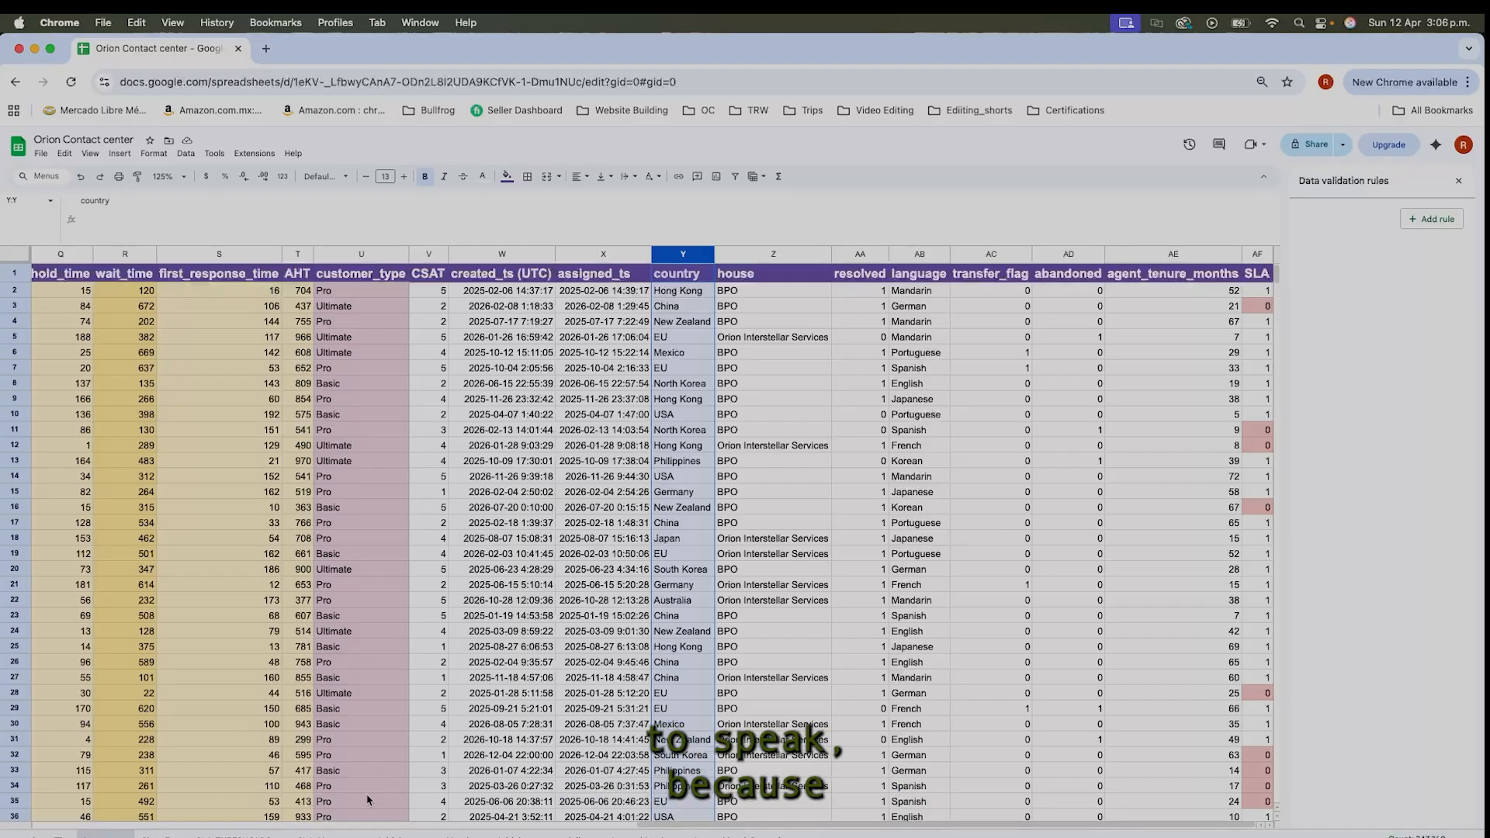
Add 1000 more rows below the last ticket record of the imported data sheet.
{"action": "scroll", "coordinate": [243, 630], "scroll_direction": "left", "scroll_amount": 15}
{"action": "left_click", "coordinate": [241, 631]}
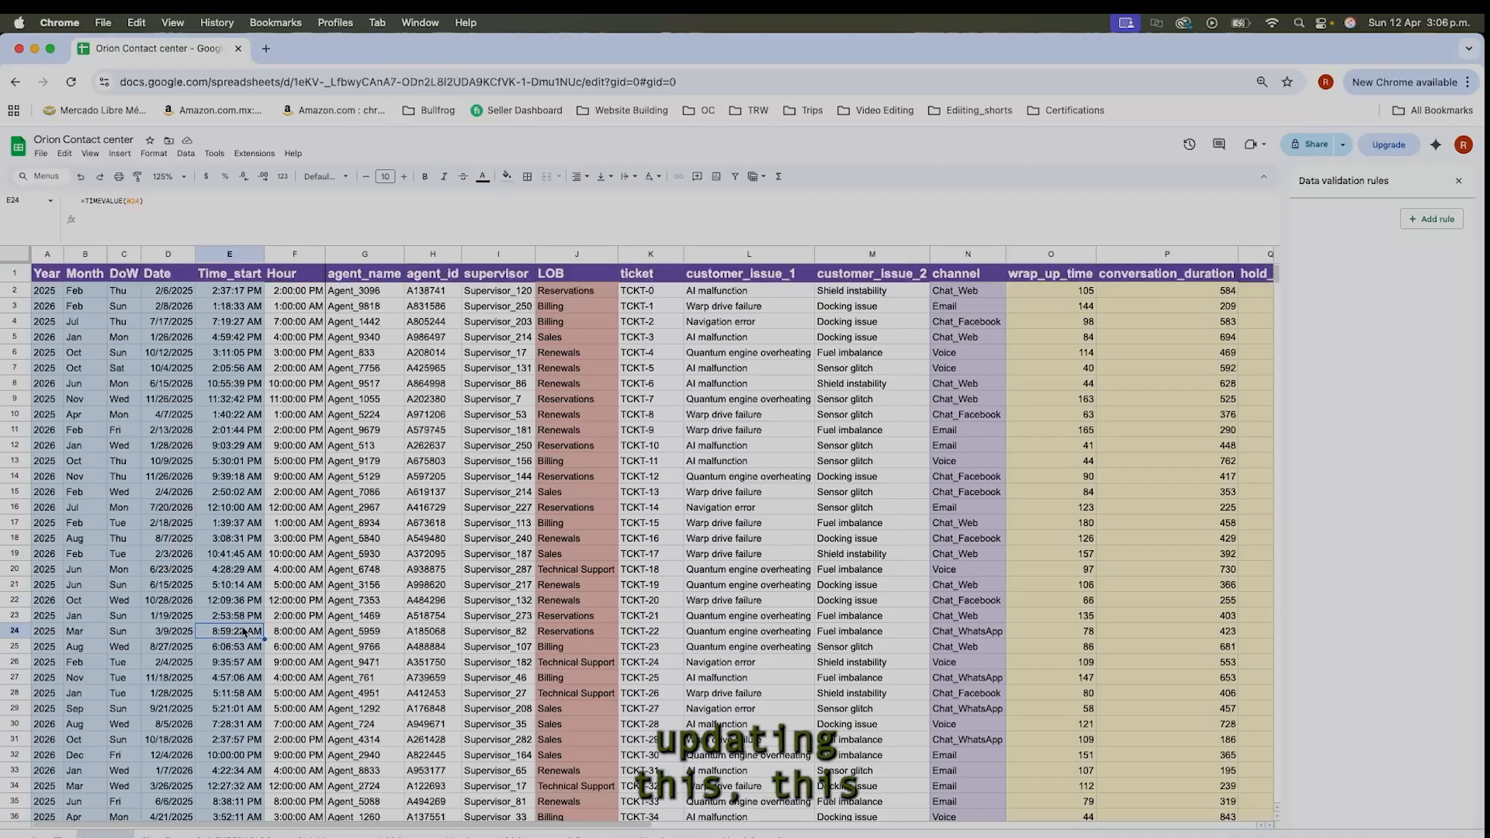
{"action": "key", "text": "ctrl+Down"}
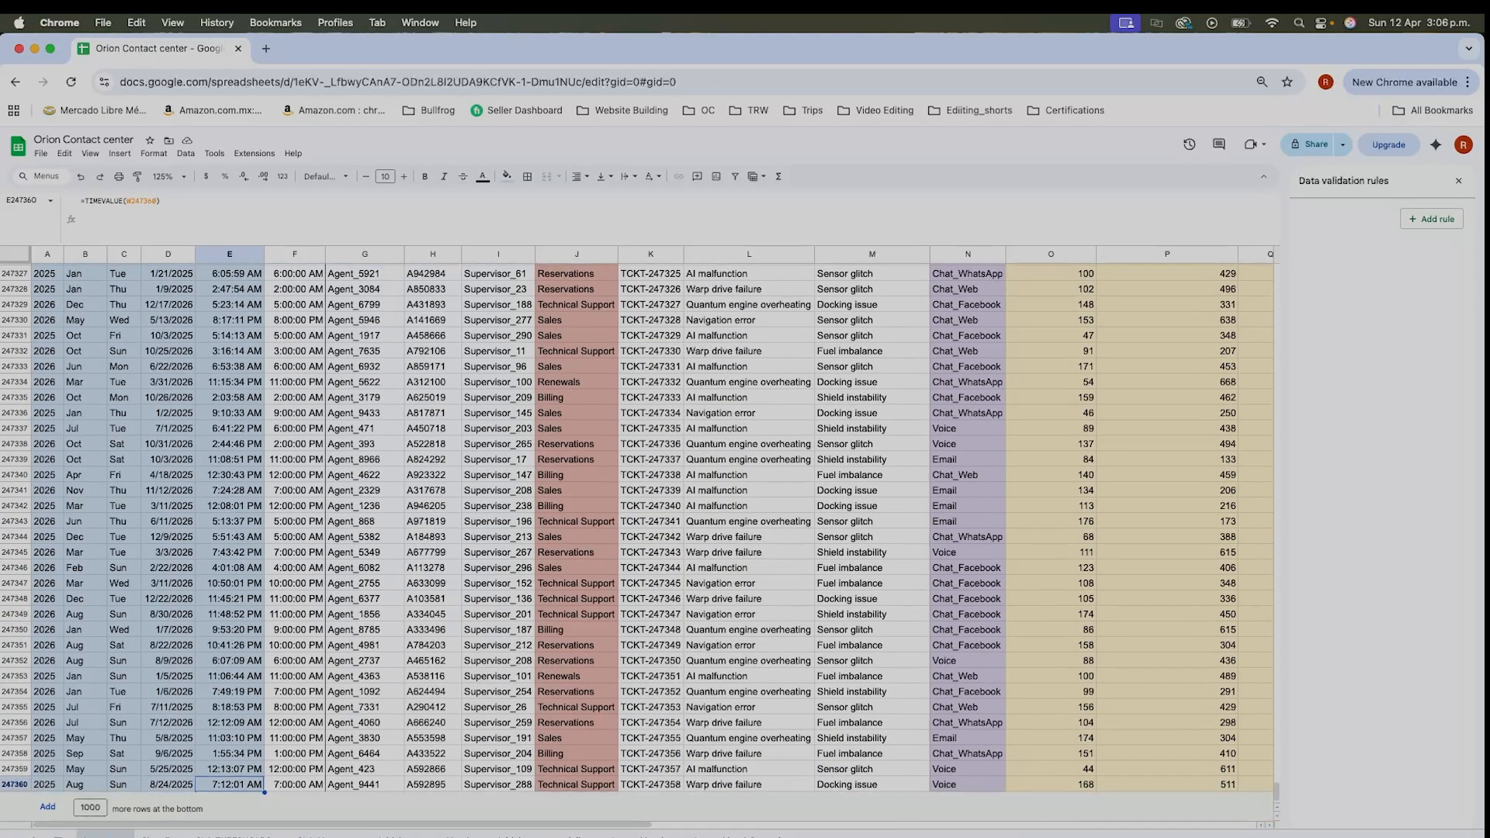
{"action": "key", "text": "Right"}
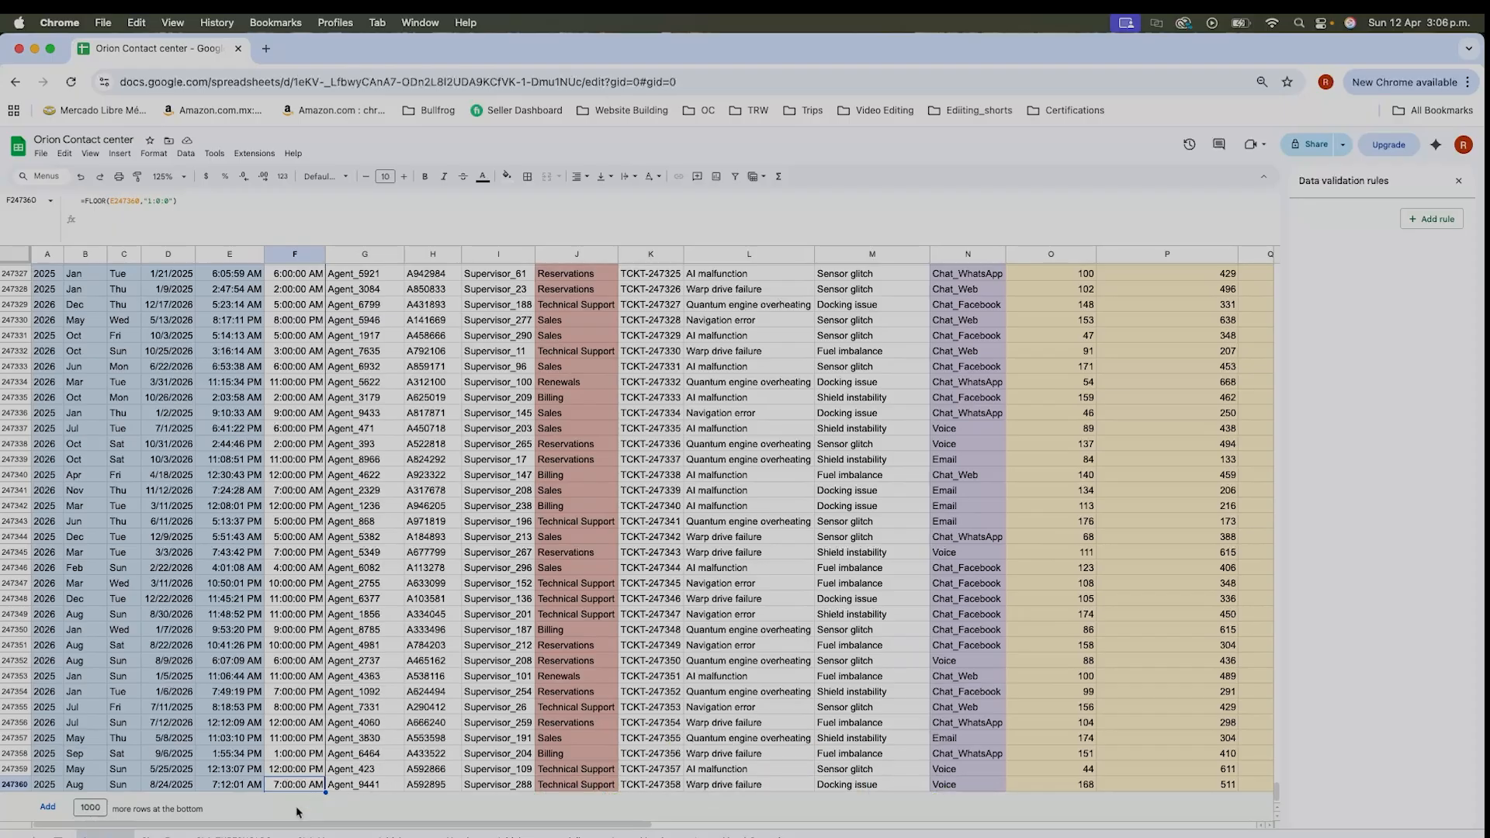
{"action": "left_click", "coordinate": [48, 807]}
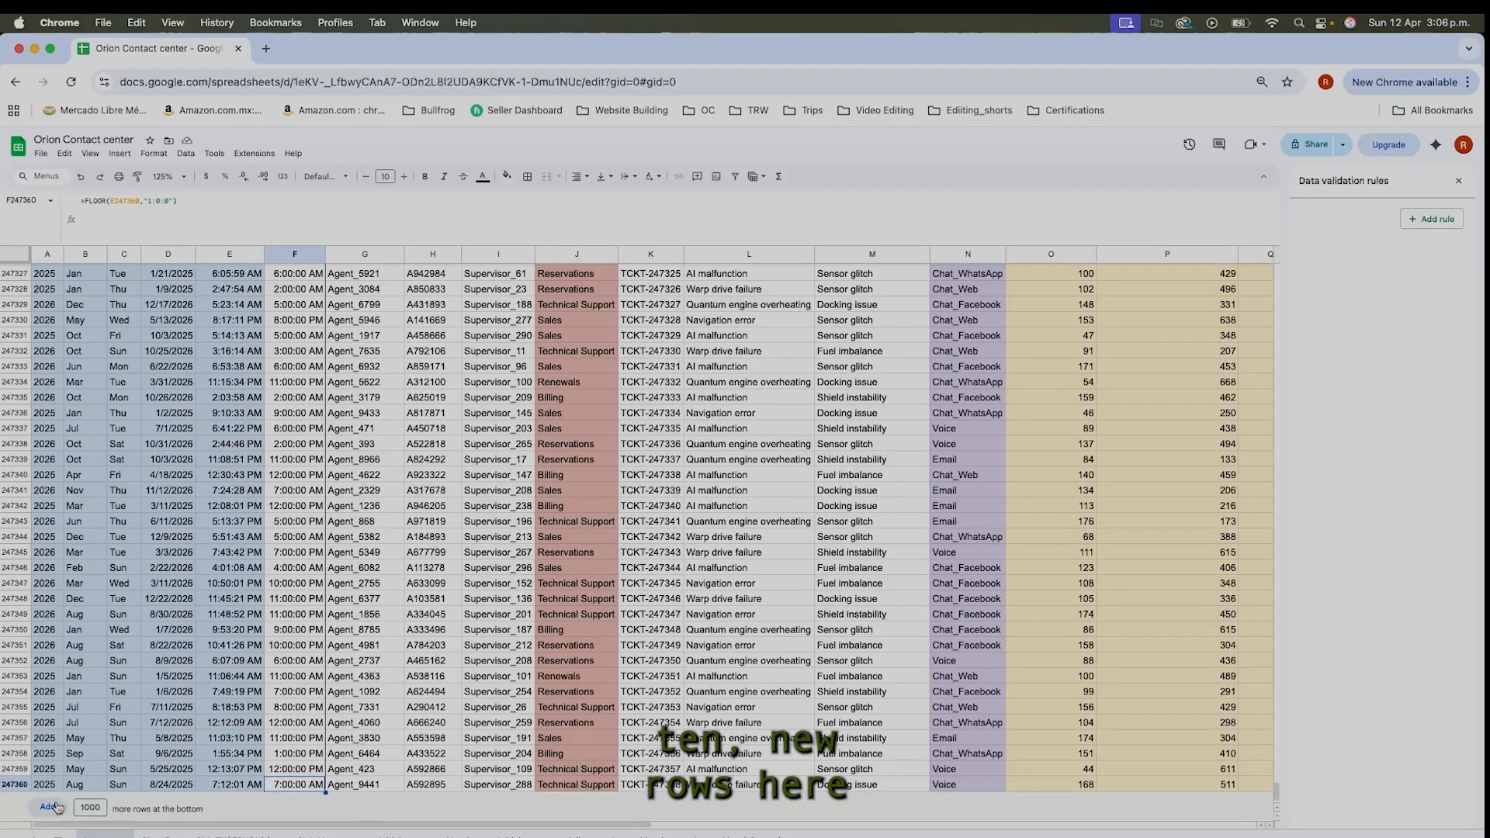
Select cell A247361, the first cell of the new empty rows beneath the ticket records.
{"action": "left_click", "coordinate": [368, 776]}
{"action": "key", "text": "super+Up"}
{"action": "key", "text": "Down"}
{"action": "key", "text": "Left"}
{"action": "key", "text": "super+Right"}
{"action": "key", "text": "super+Left"}
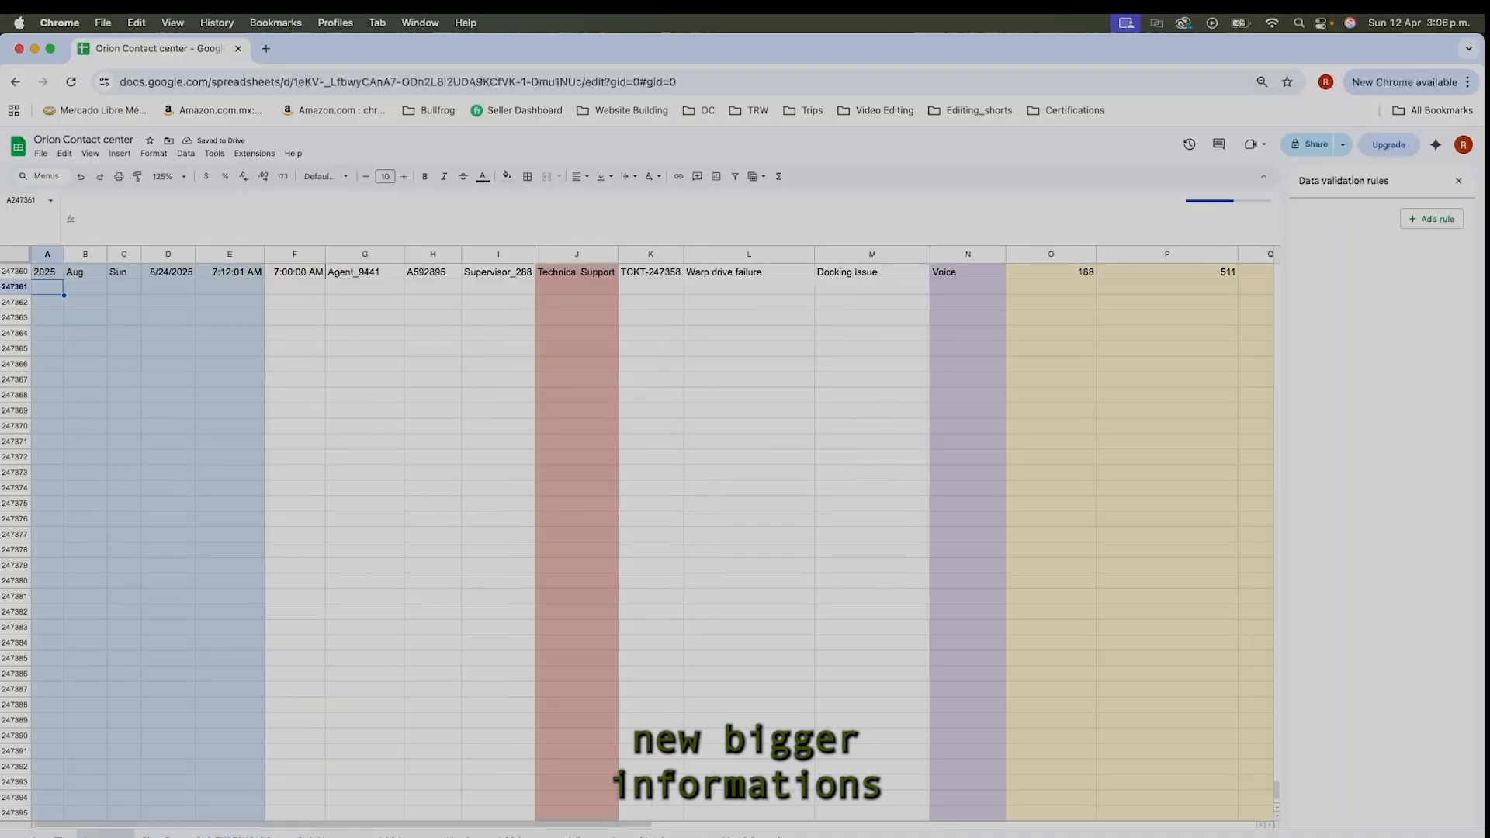
Switch to the daily channel percentage sheet, look through it to December 2026 and inspect the COUNTIFS formula in F527.
{"action": "left_click", "coordinate": [233, 835]}
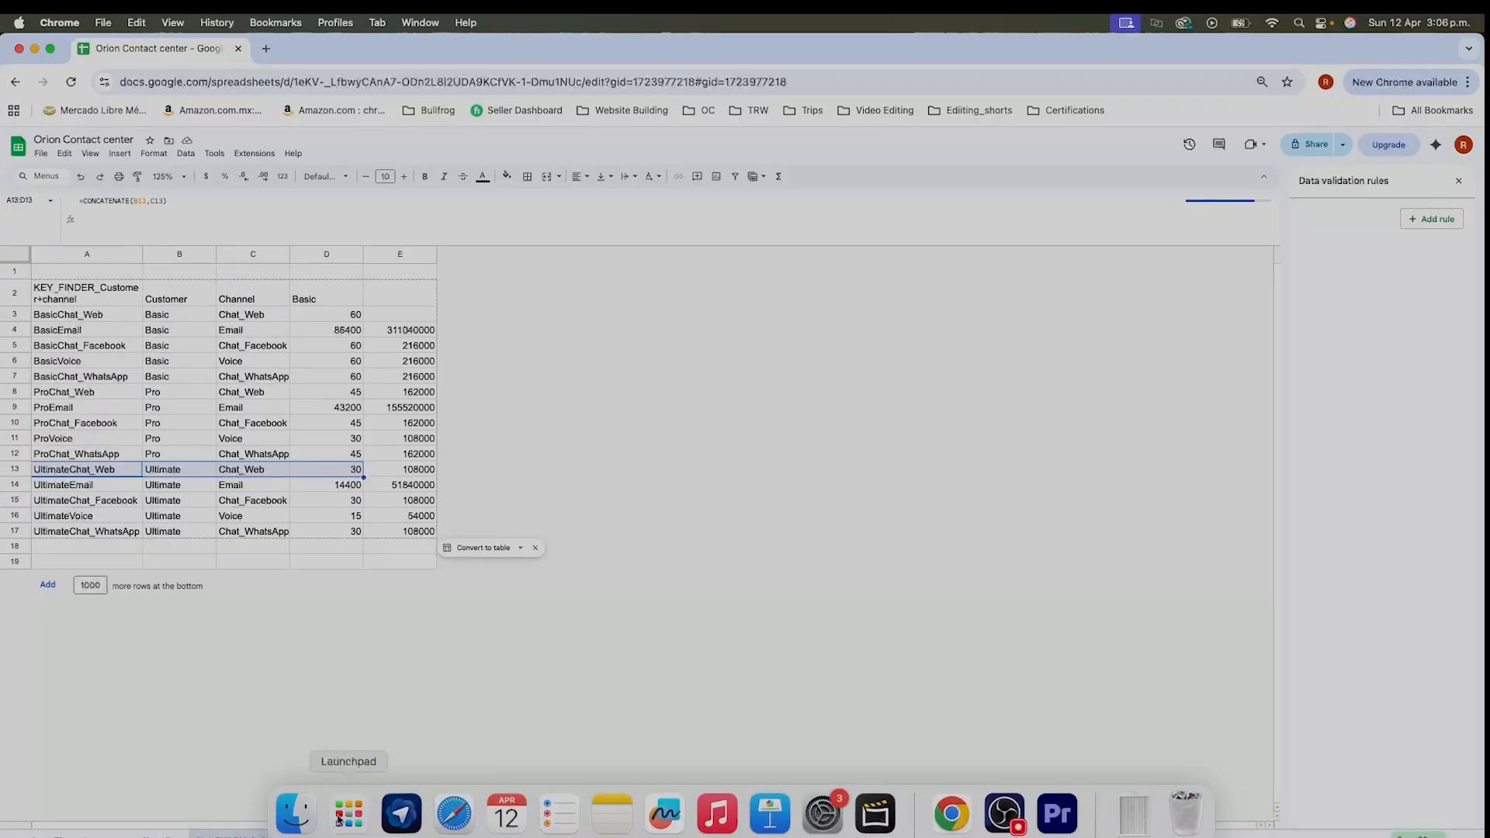
{"action": "left_click", "coordinate": [329, 835]}
{"action": "scroll", "coordinate": [458, 715], "scroll_direction": "down", "scroll_amount": 15}
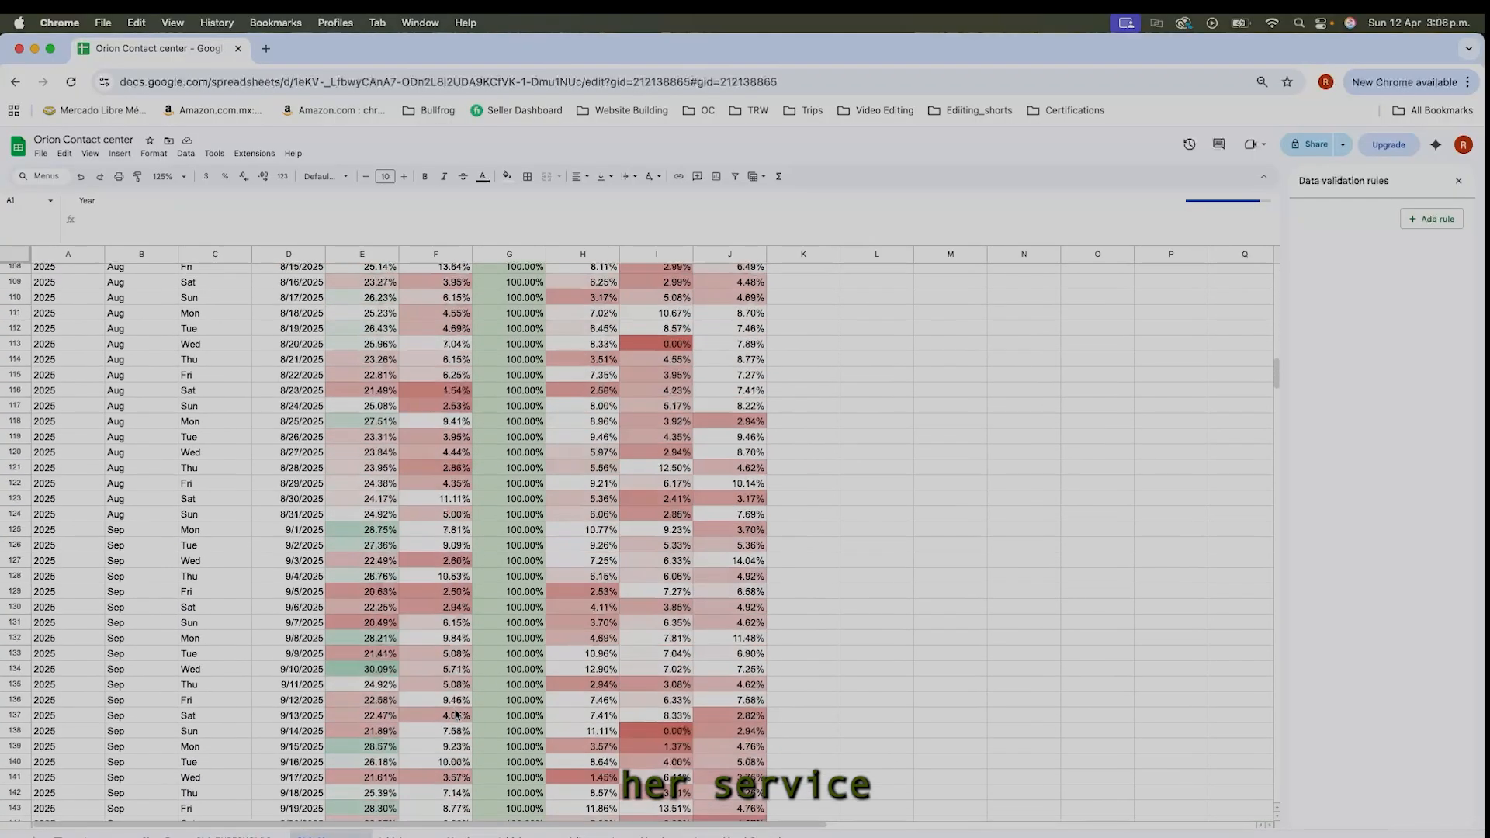
{"action": "scroll", "coordinate": [457, 714], "scroll_direction": "down", "scroll_amount": 20}
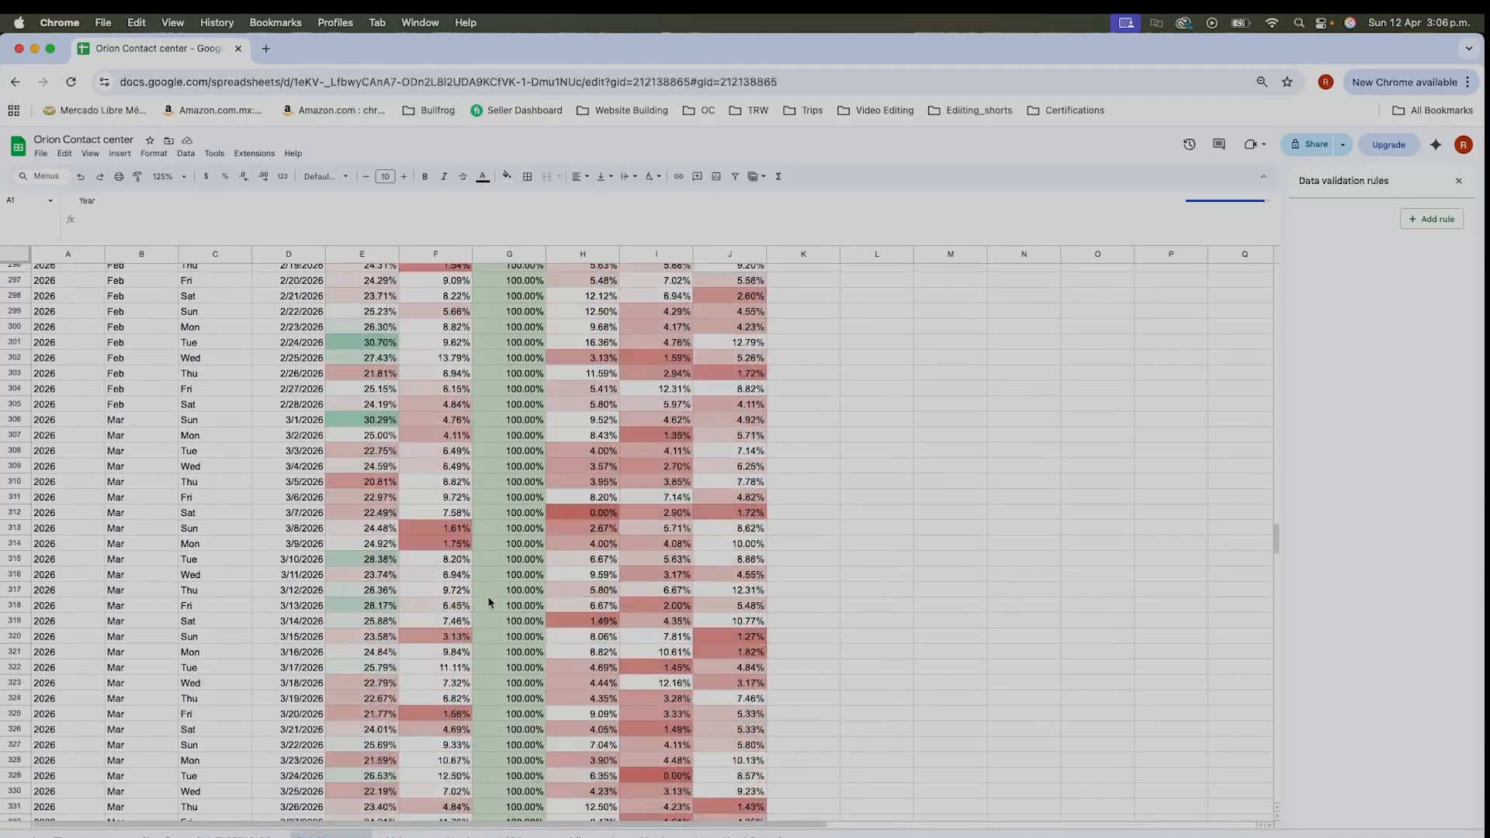
{"action": "scroll", "coordinate": [489, 603], "scroll_direction": "down", "scroll_amount": 20}
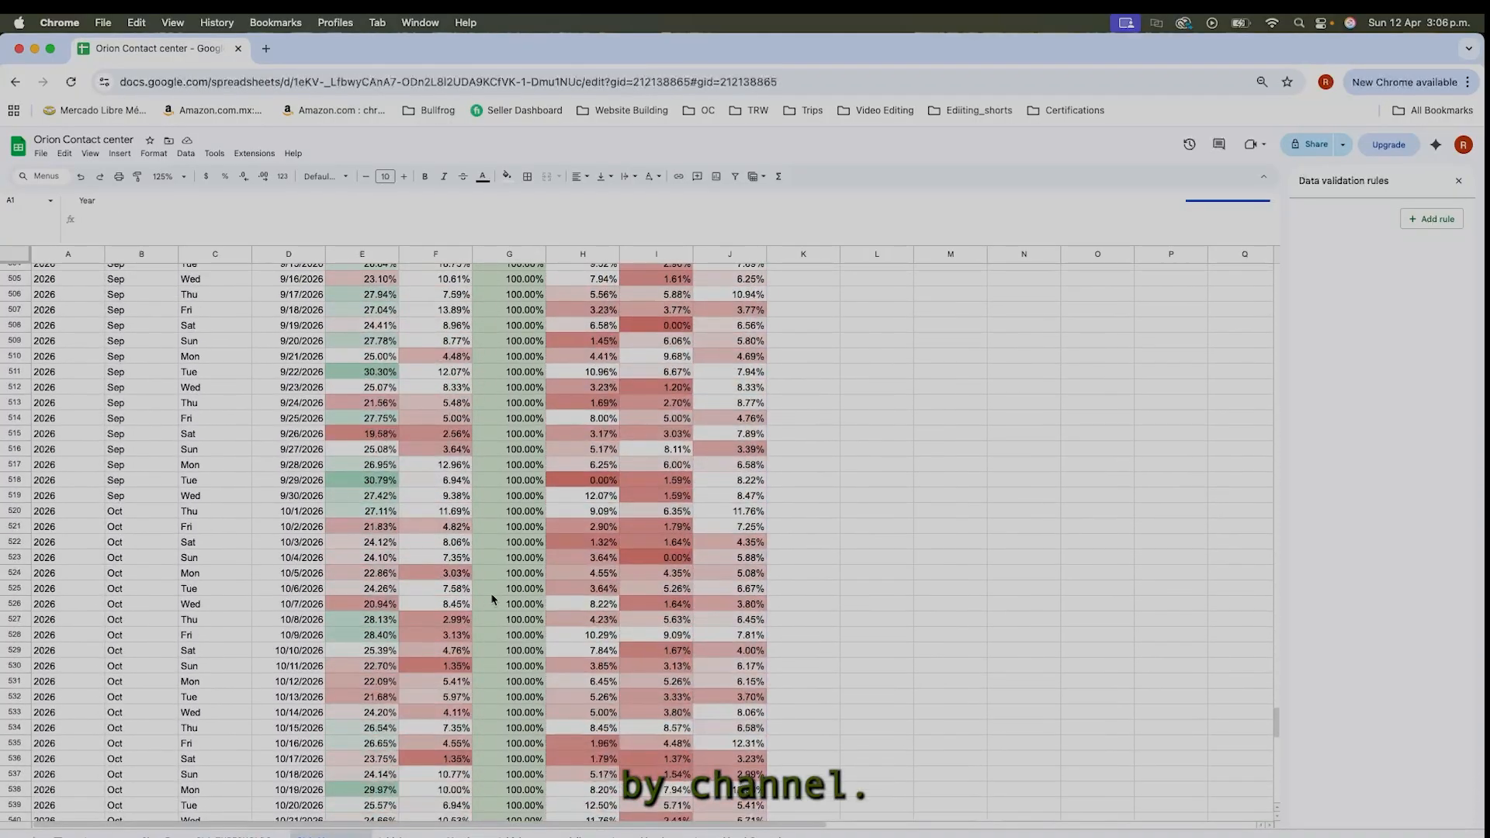
{"action": "right_click", "coordinate": [492, 596]}
{"action": "left_click", "coordinate": [406, 622]}
{"action": "scroll", "coordinate": [406, 624], "scroll_direction": "down", "scroll_amount": 15}
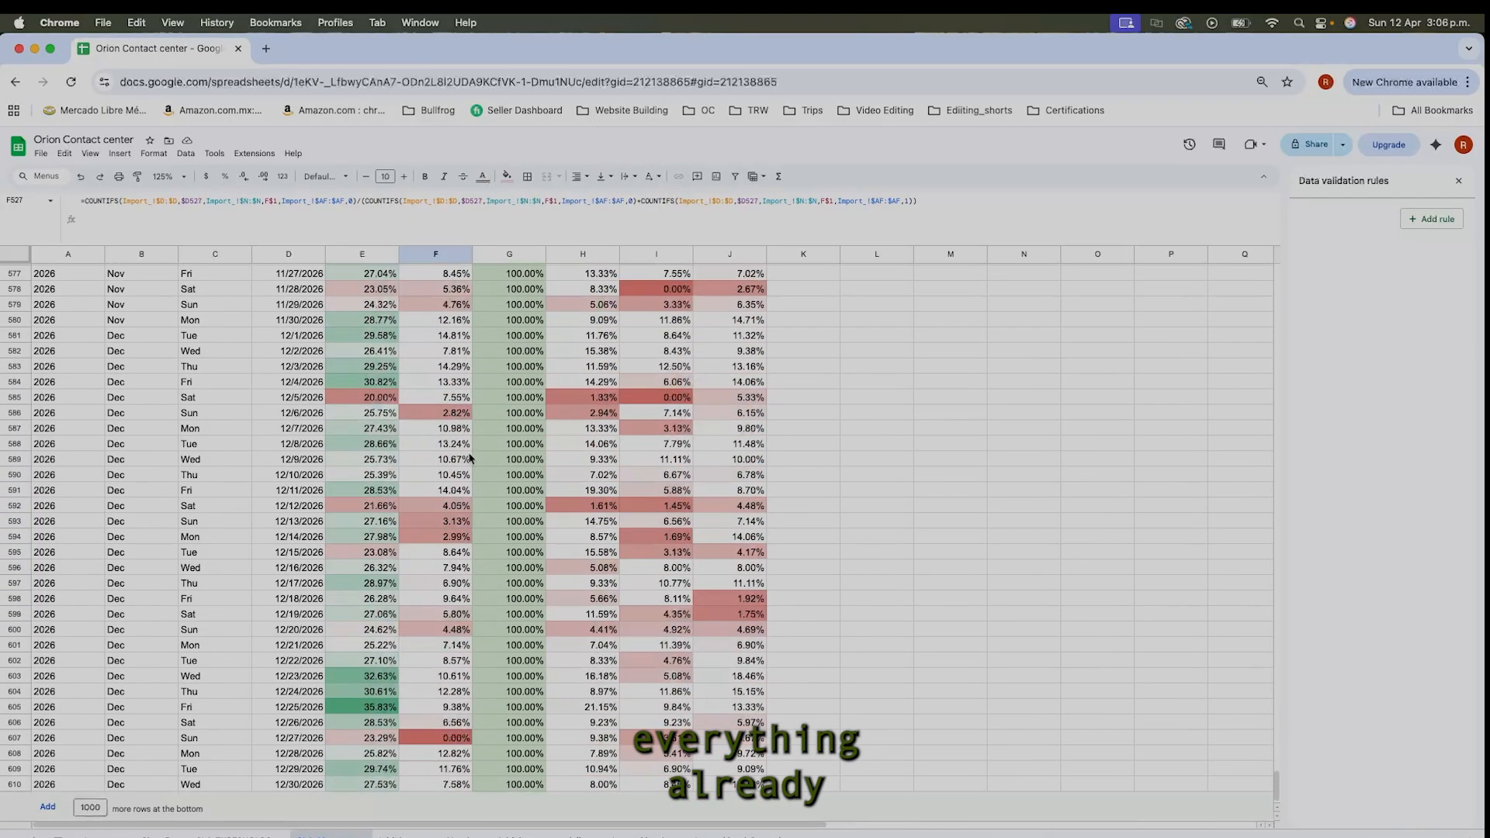
Select the 12/30/2026 row of the daily percentage sheet from E610 across to column K.
{"action": "left_click_drag", "start_coordinate": [370, 785], "coordinate": [657, 785]}
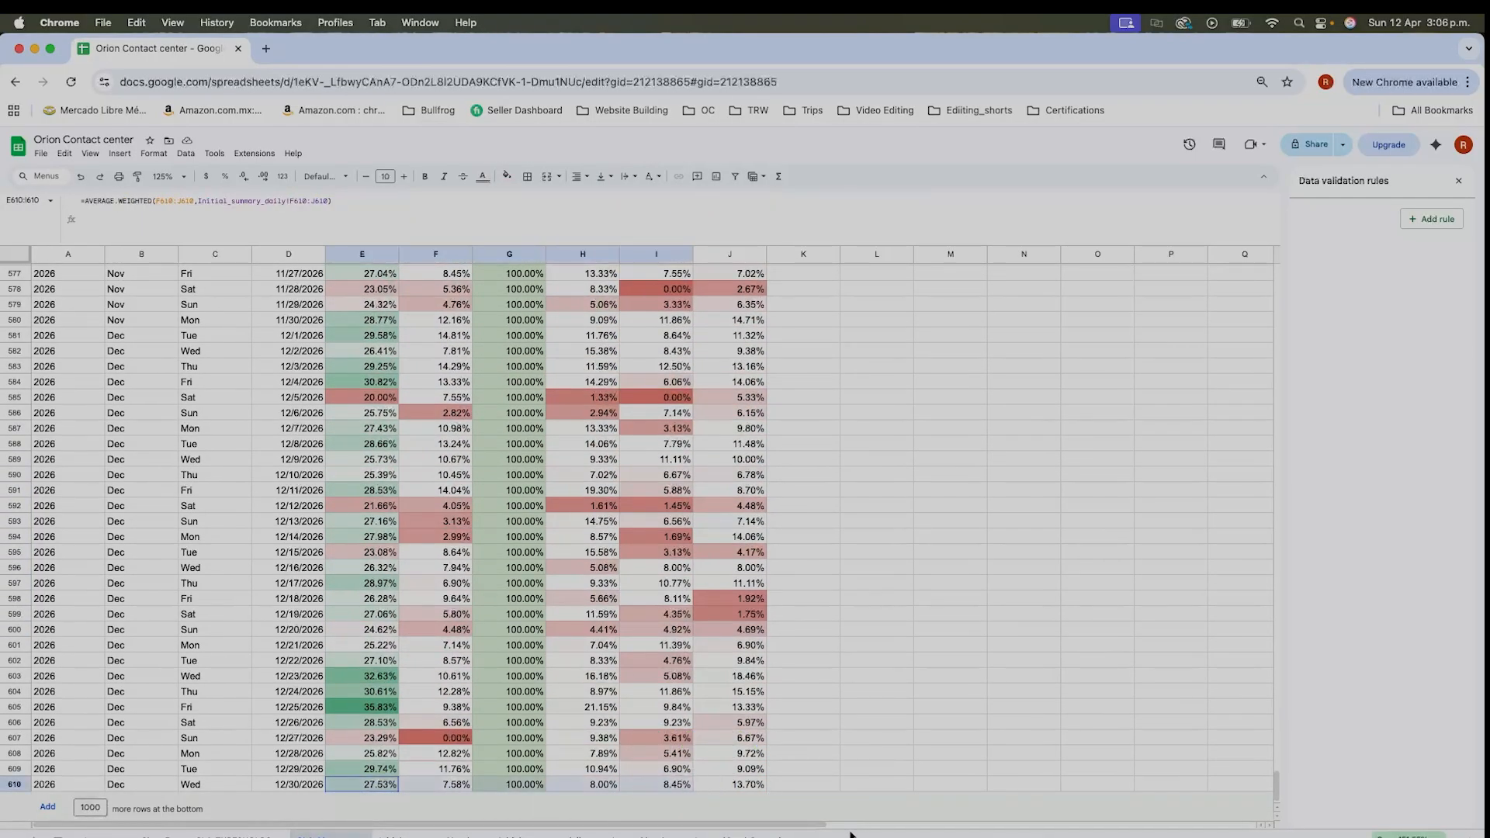
{"action": "left_click_drag", "start_coordinate": [852, 834], "coordinate": [783, 789]}
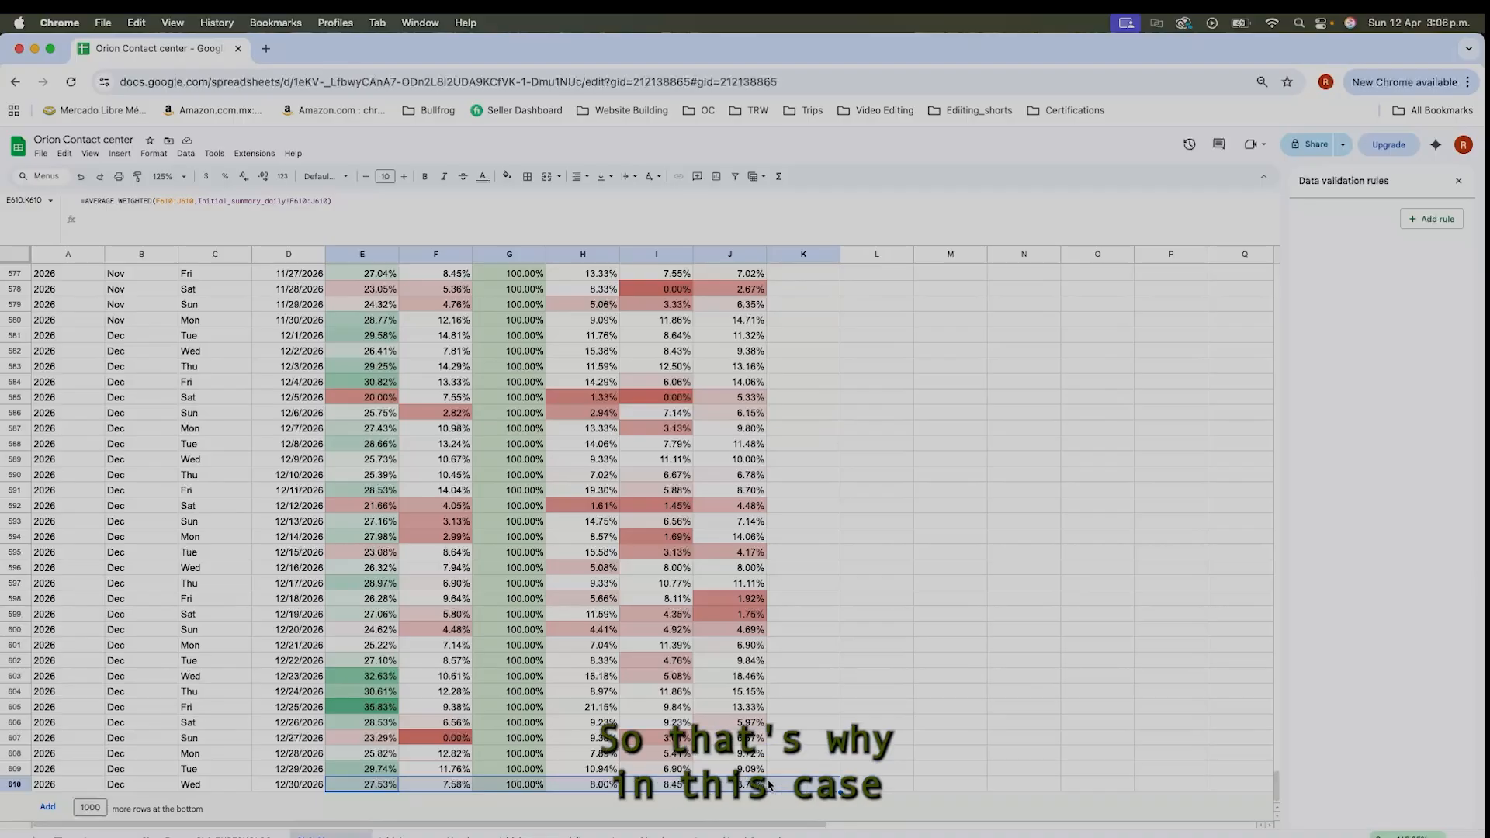
Return to the imported ticket data and inspect row 247352 from the agent ID across to the SLA formula in column AF.
{"action": "left_click", "coordinate": [107, 835]}
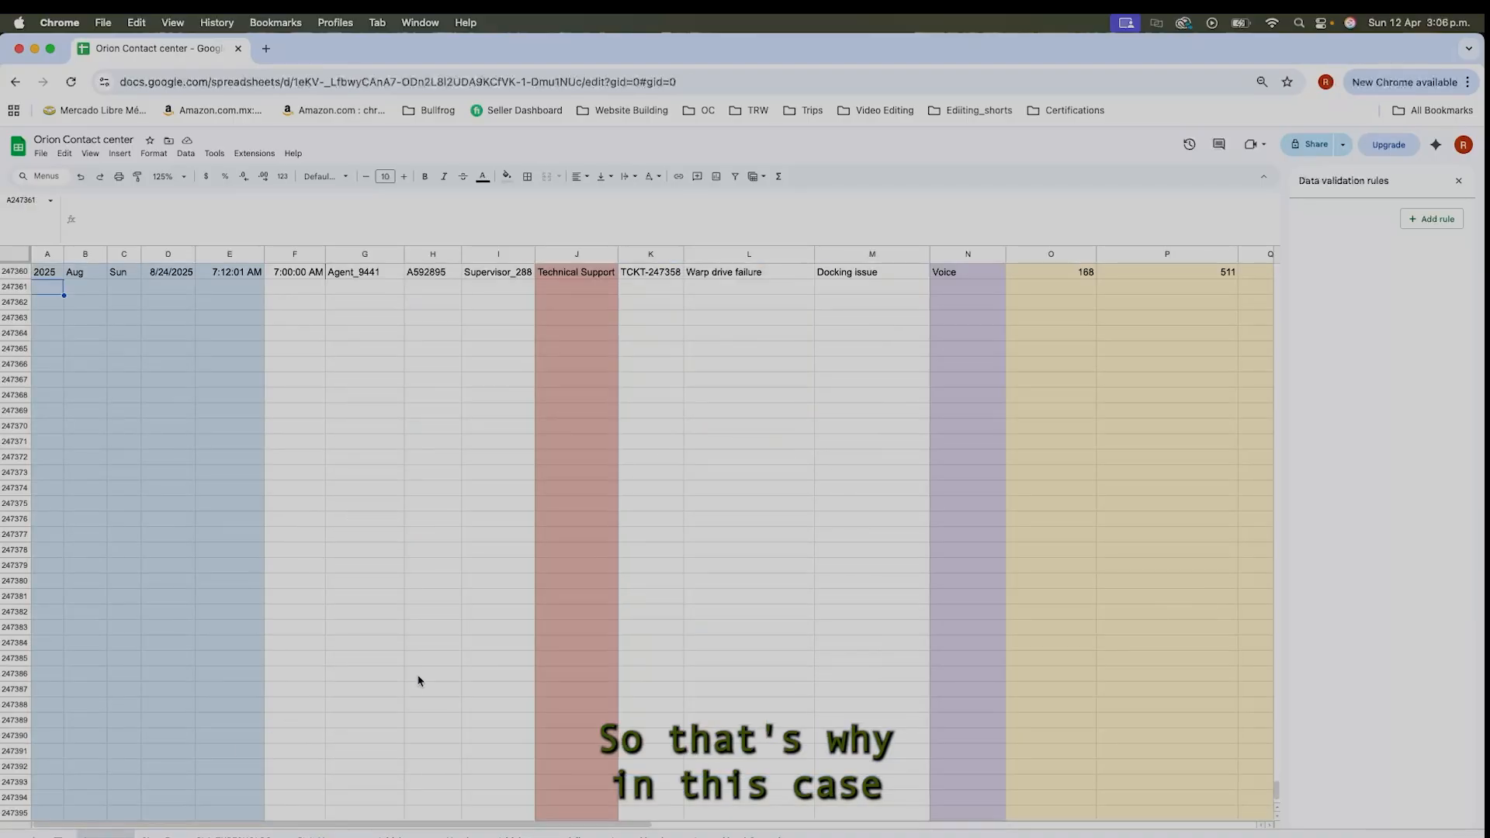
{"action": "left_click", "coordinate": [417, 676]}
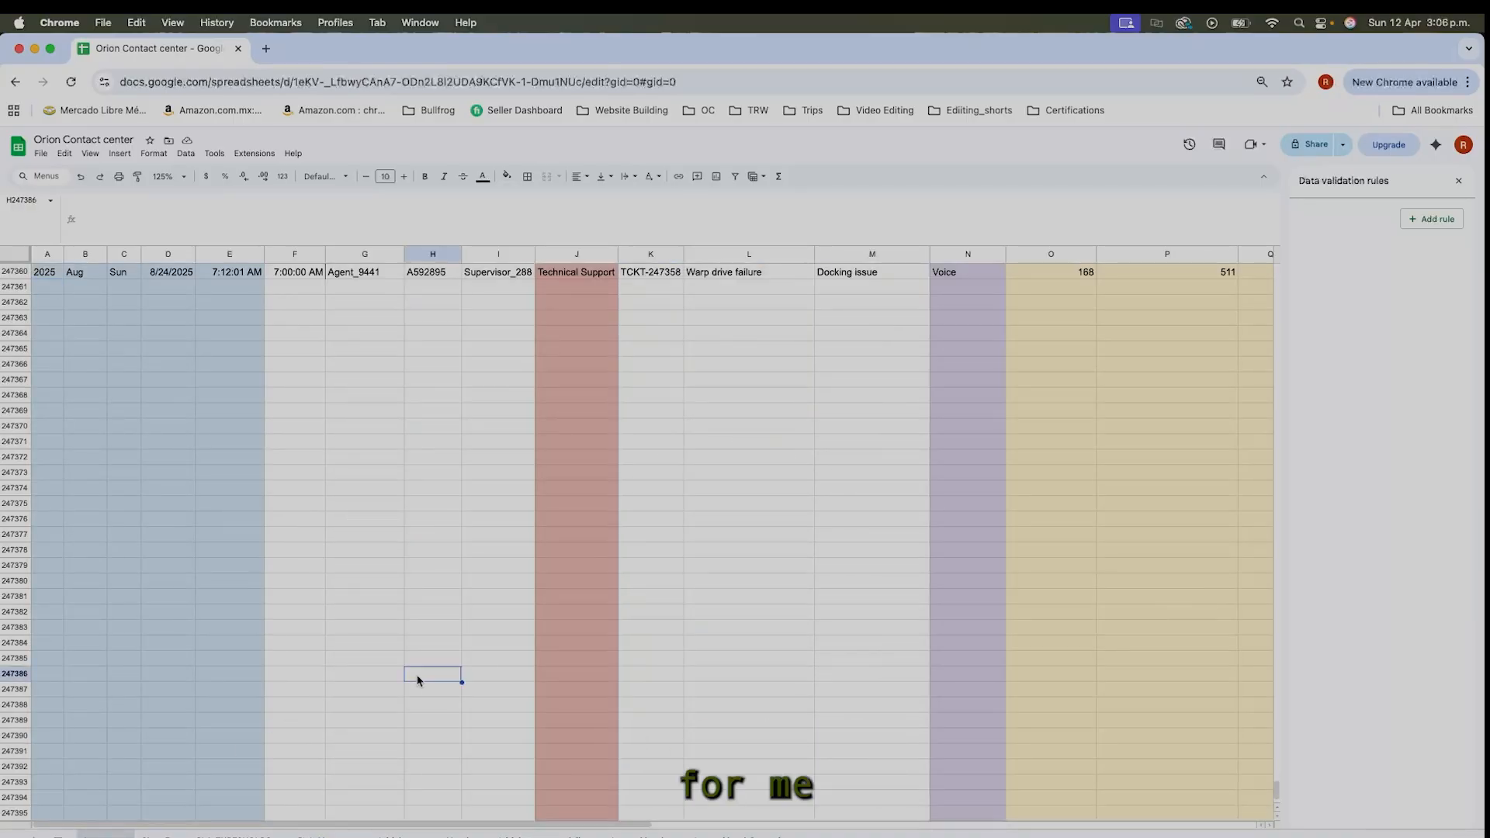
{"action": "scroll", "coordinate": [418, 680], "scroll_direction": "up", "scroll_amount": 10}
{"action": "left_click", "coordinate": [447, 662]}
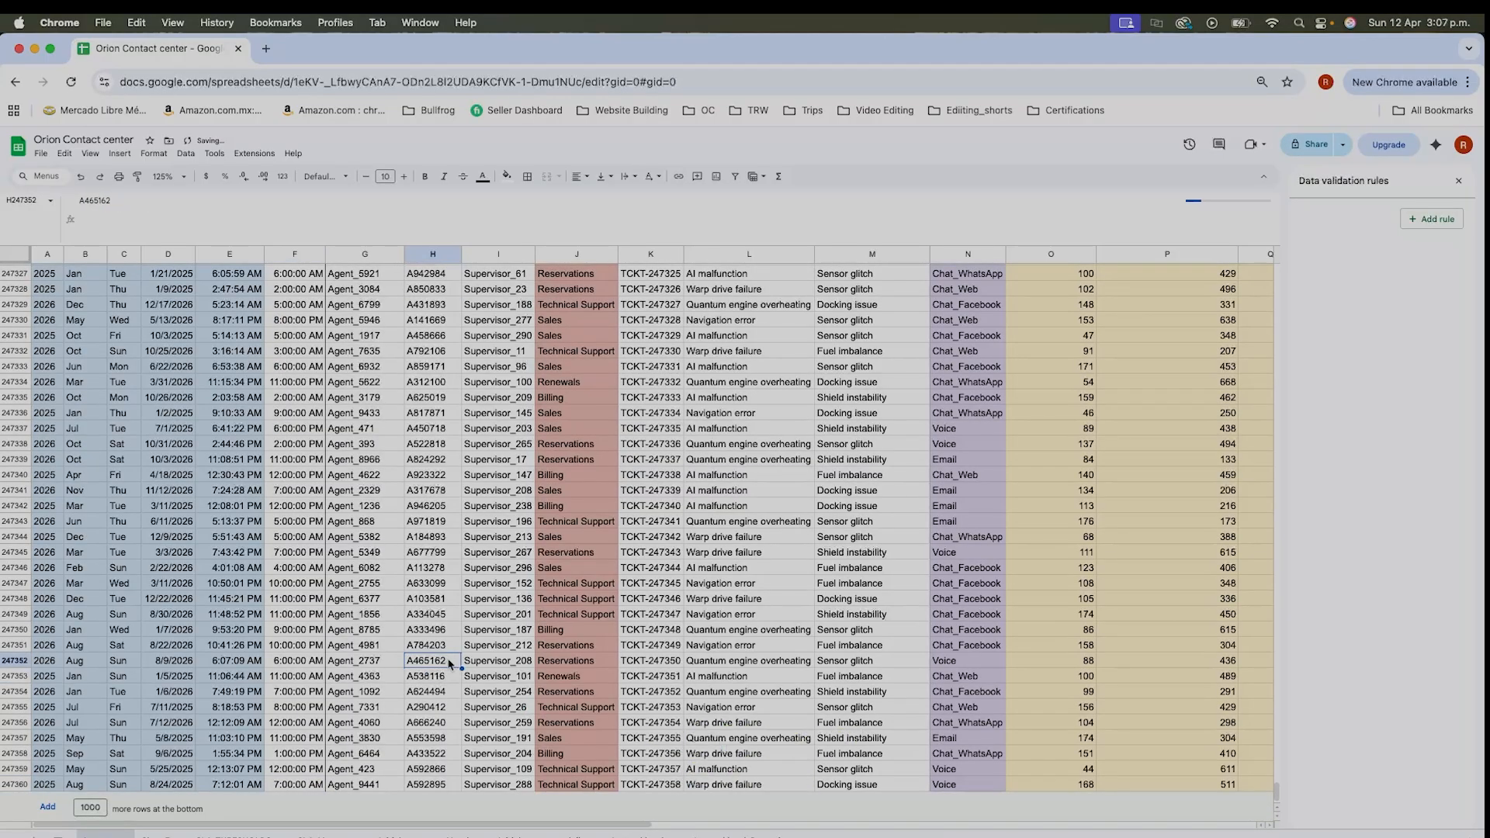
{"action": "key", "text": "Right"}
{"action": "key", "text": "Right"}
{"action": "key", "text": "Right"}
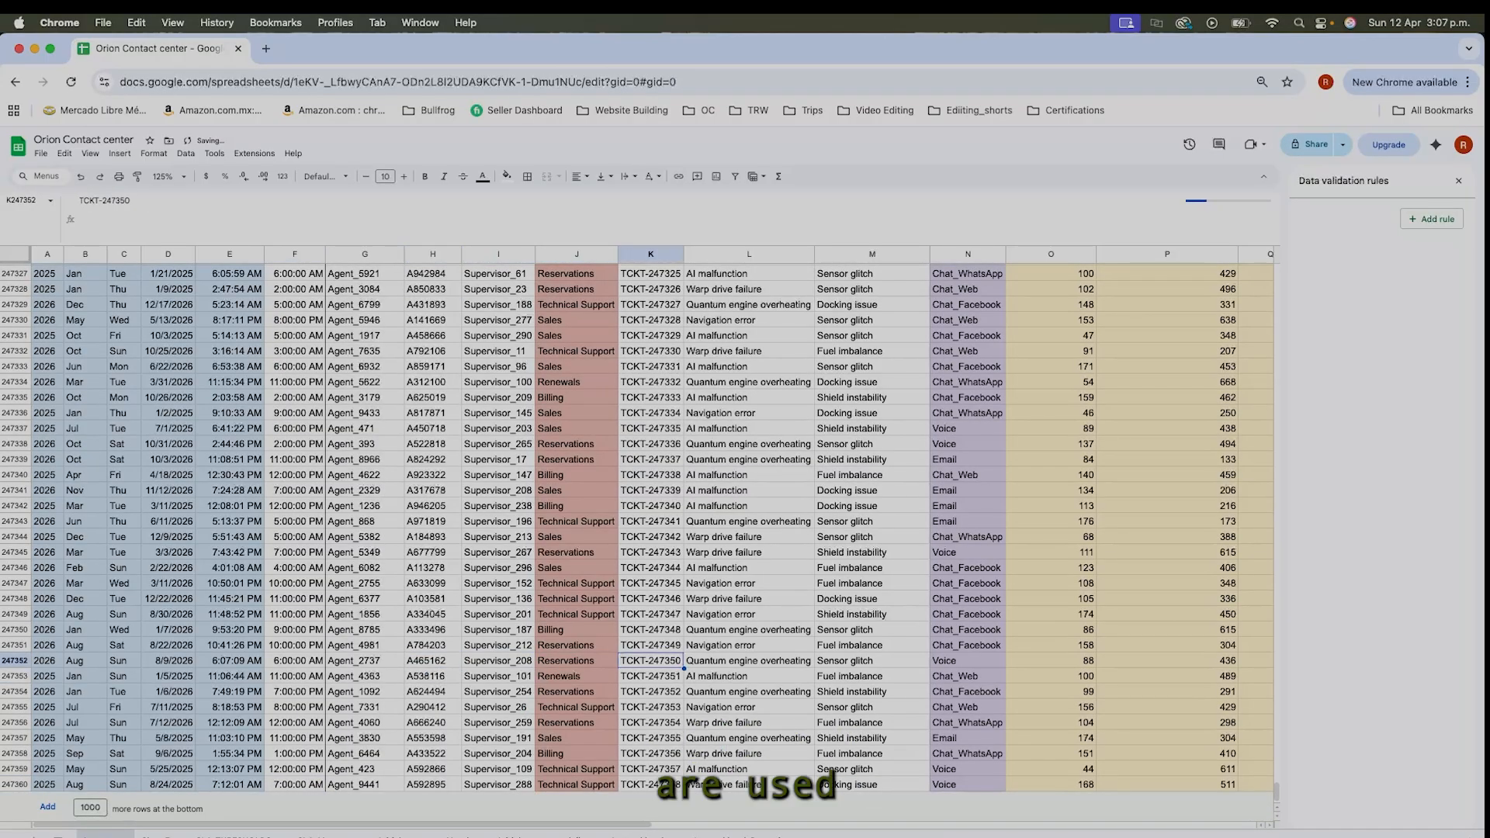
{"action": "key", "text": "Right"}
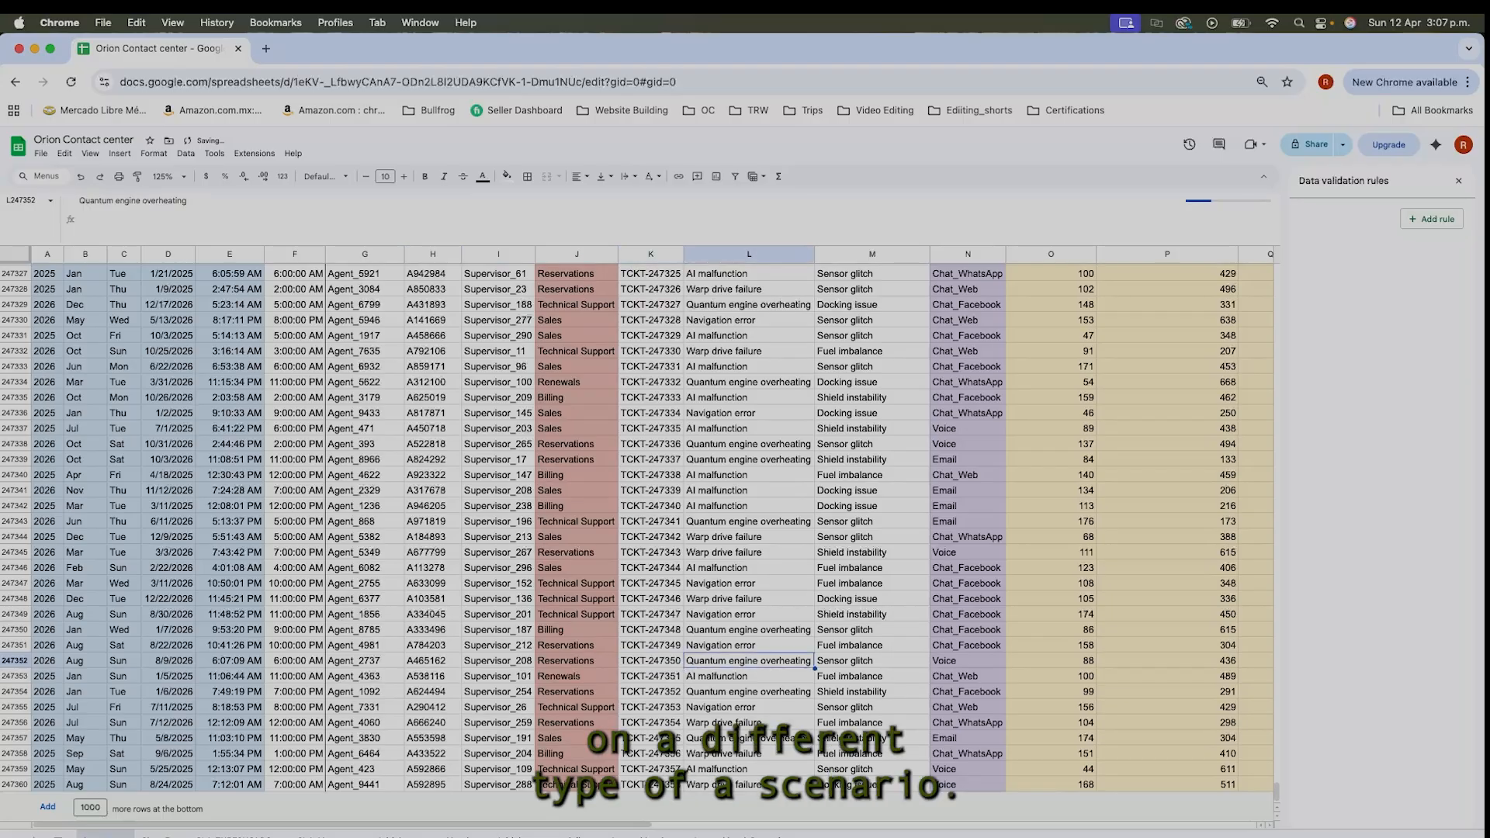
{"action": "key", "text": "super+Right"}
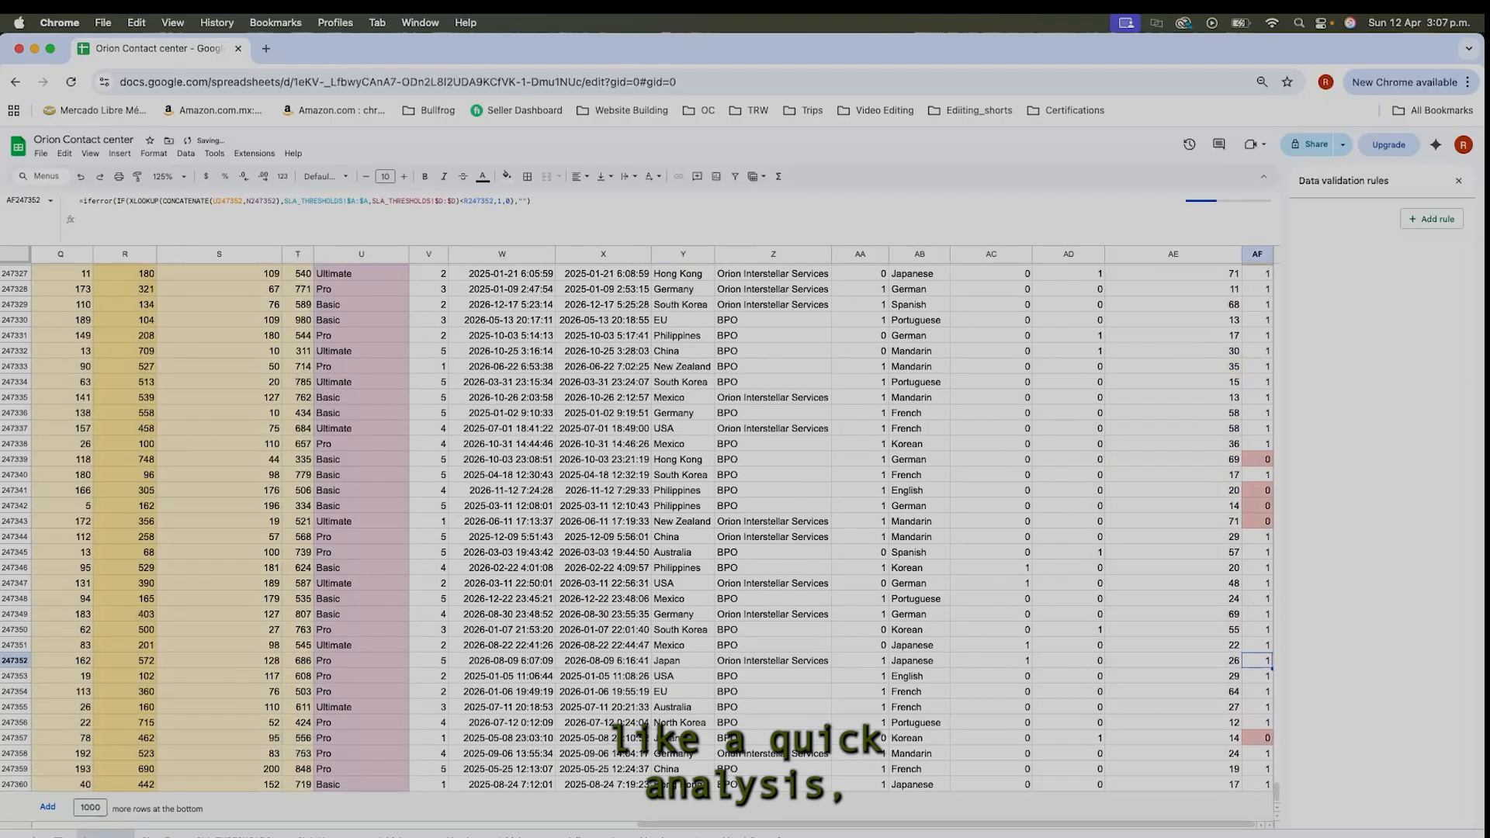
{"action": "key", "text": "Up"}
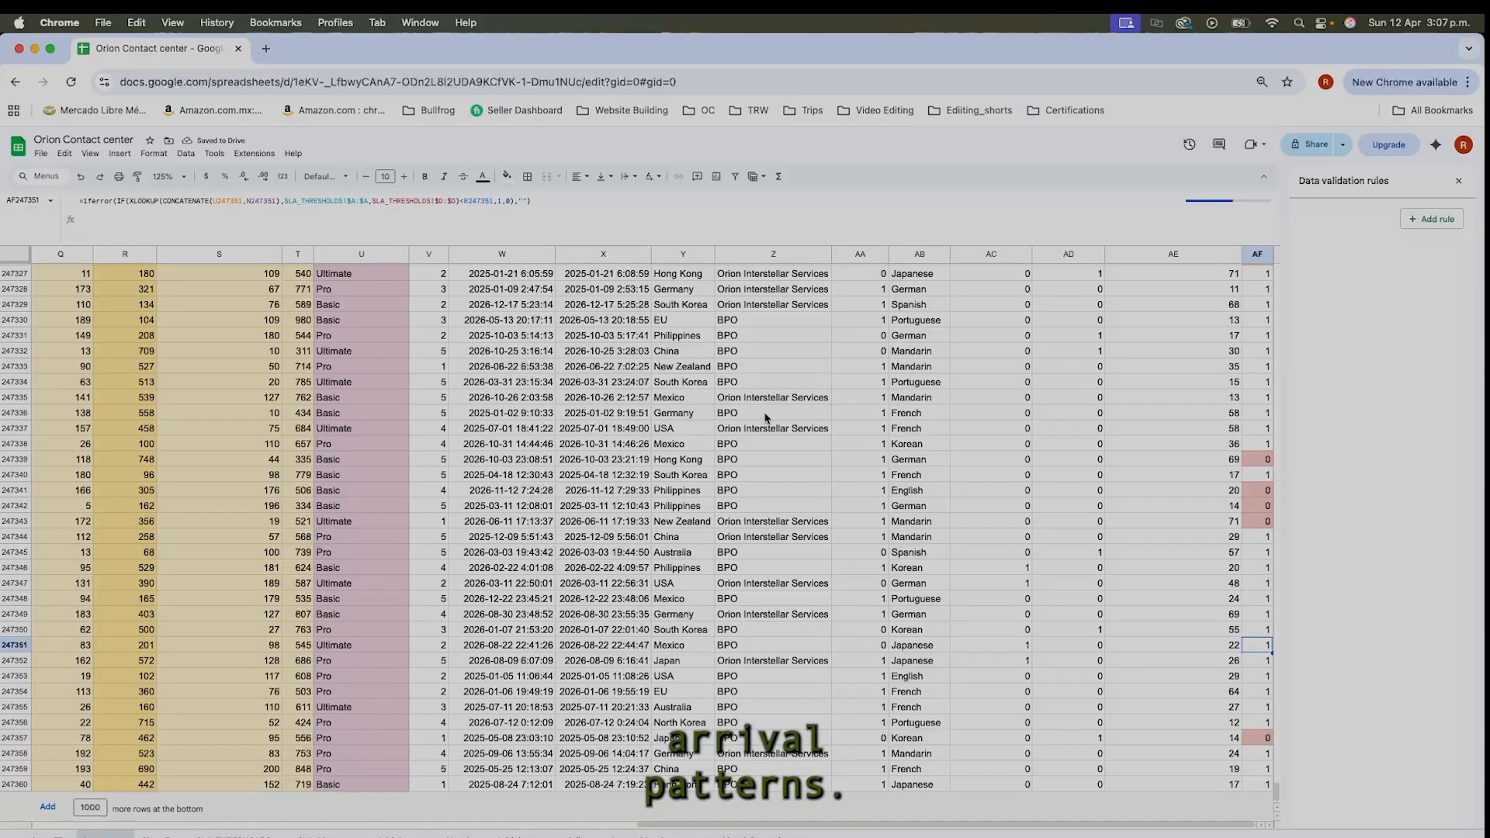
Inspect the language, customer type and country cells among the last ticket records, focusing on row 247332.
{"action": "left_click", "coordinate": [899, 426]}
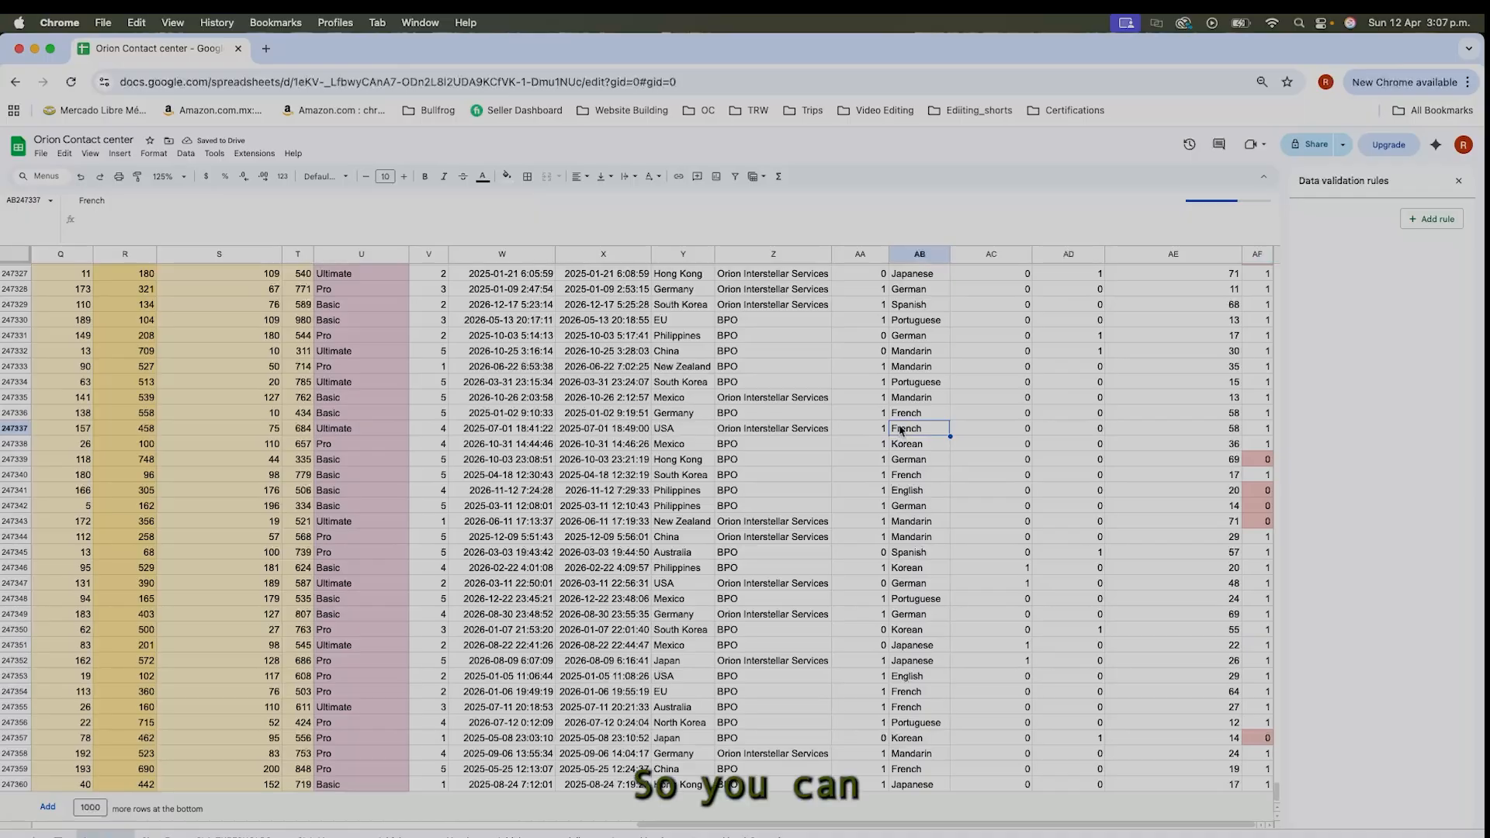
{"action": "left_click", "coordinate": [910, 370]}
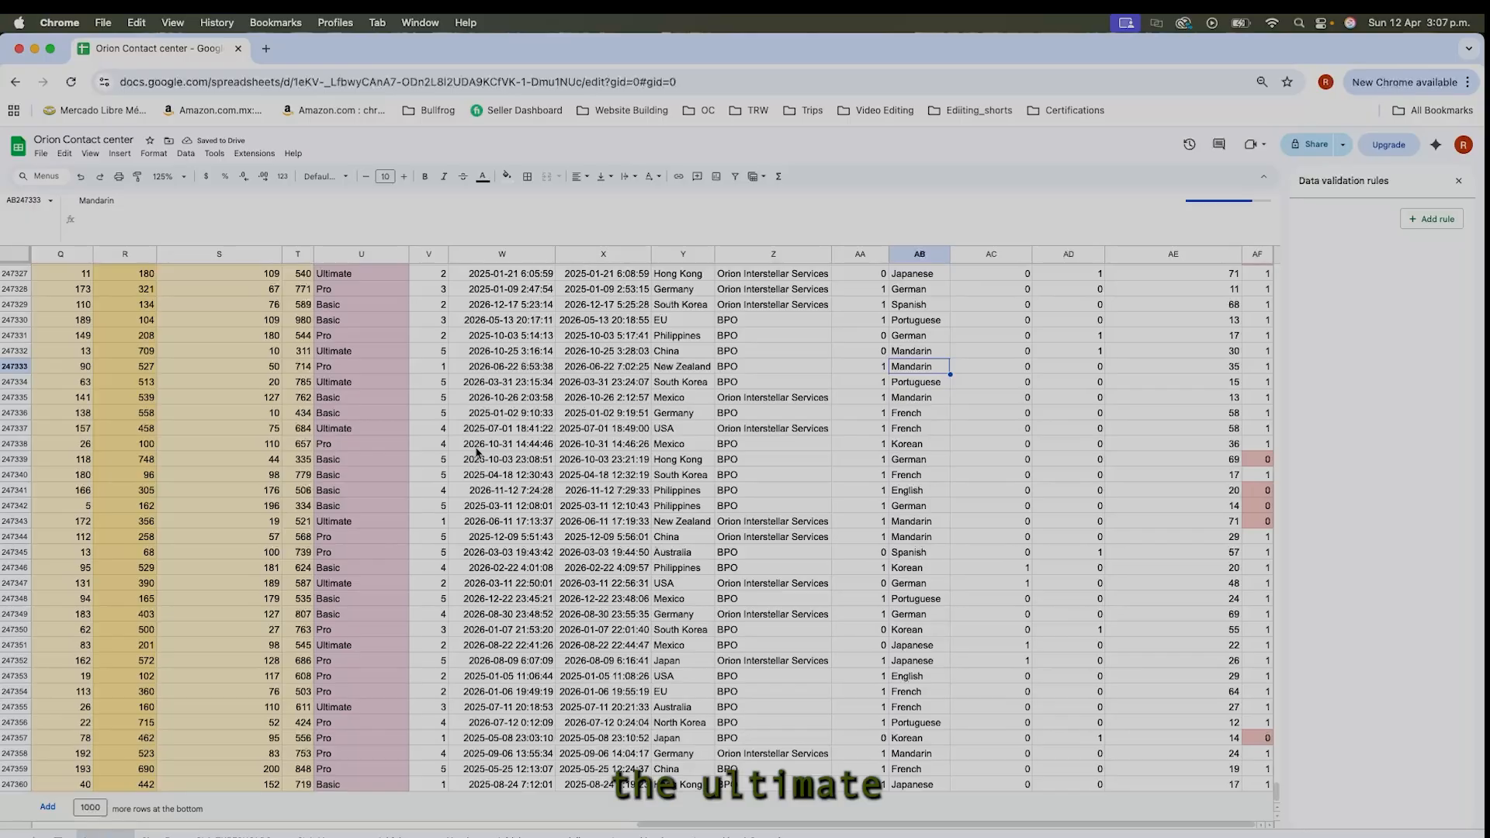
{"action": "left_click", "coordinate": [351, 353]}
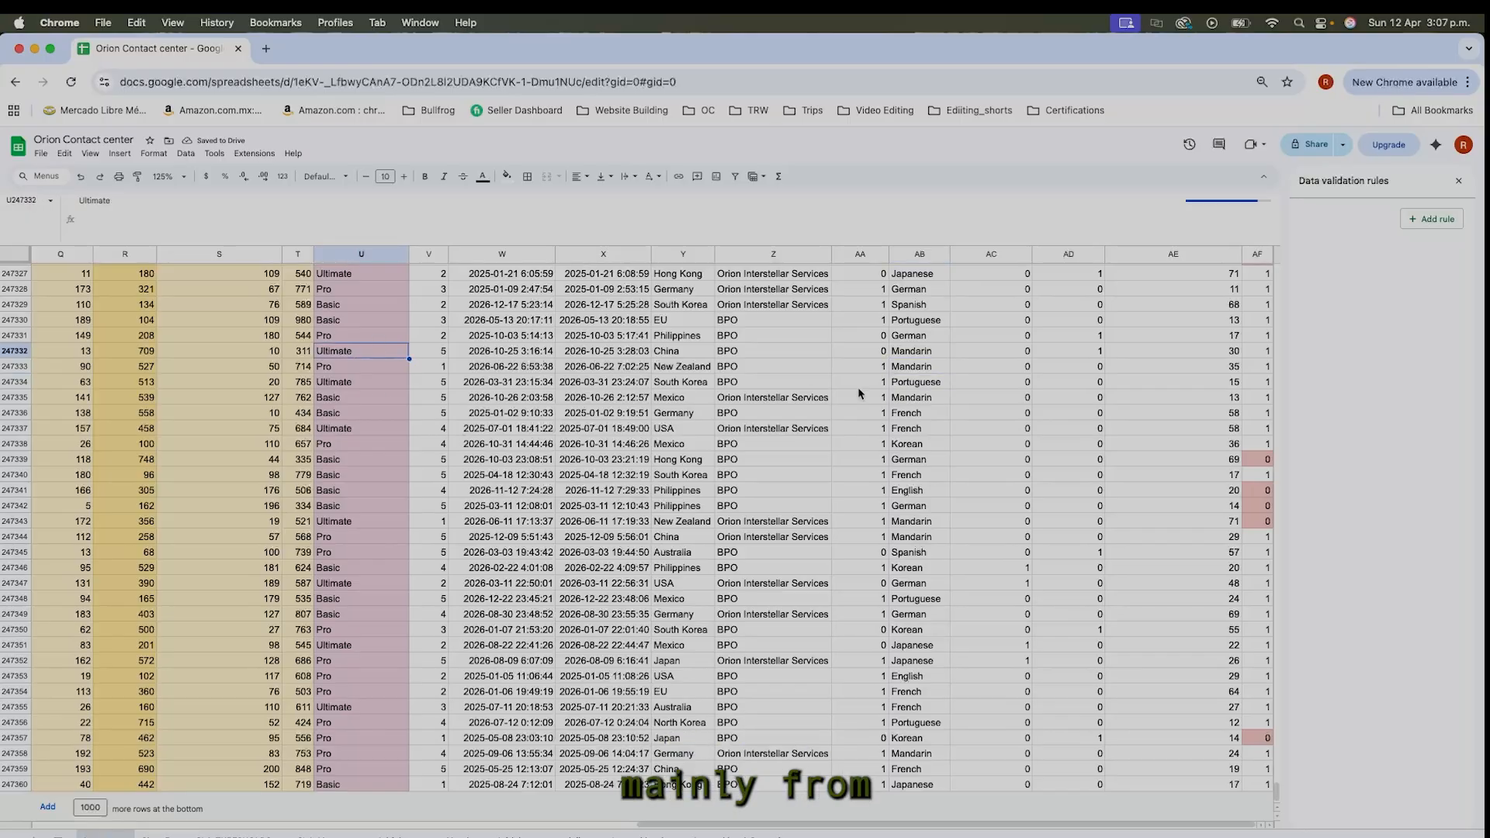
{"action": "left_click", "coordinate": [892, 351]}
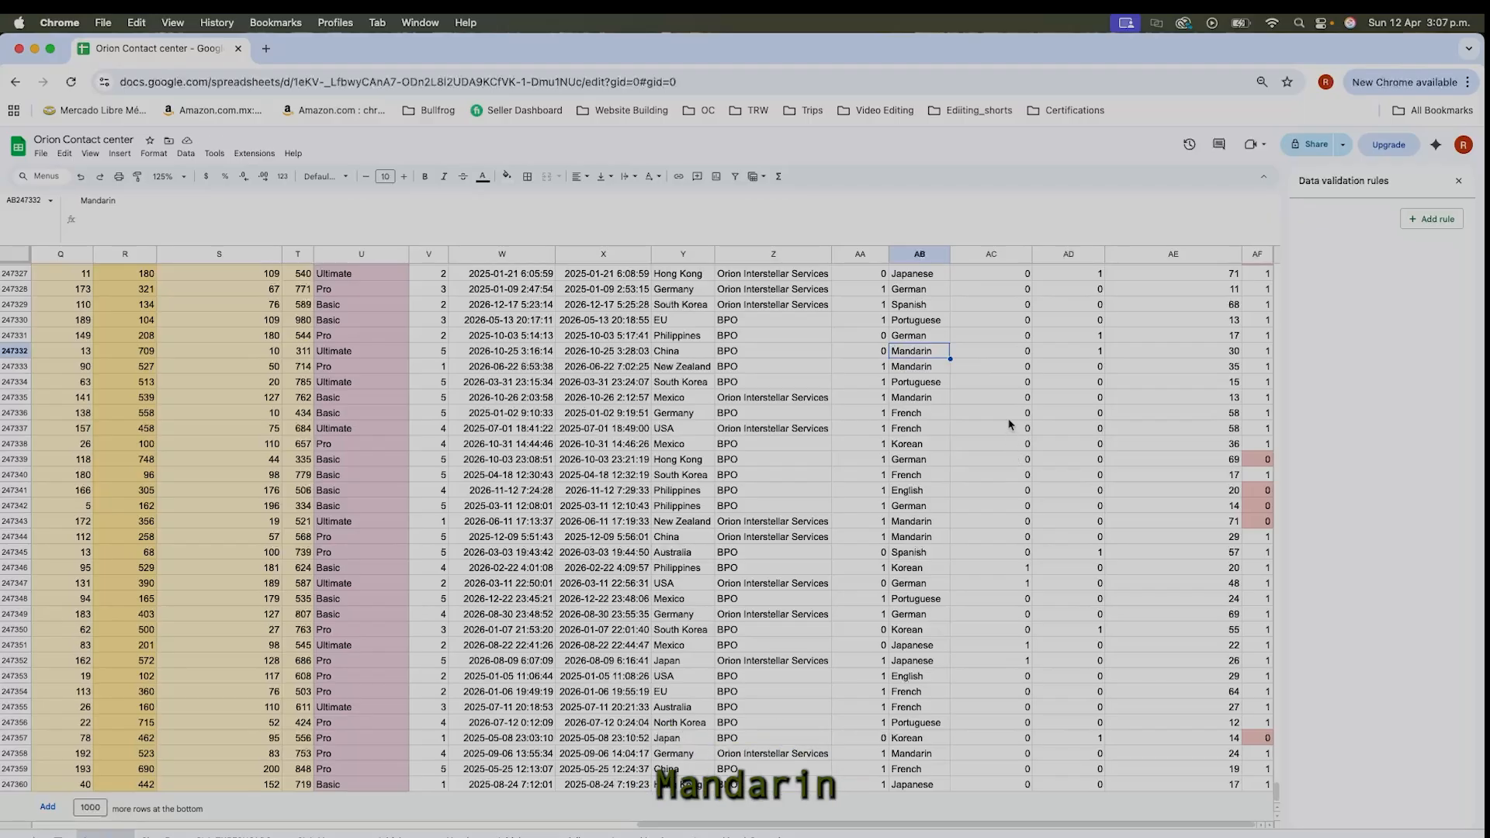
{"action": "left_click", "coordinate": [405, 352]}
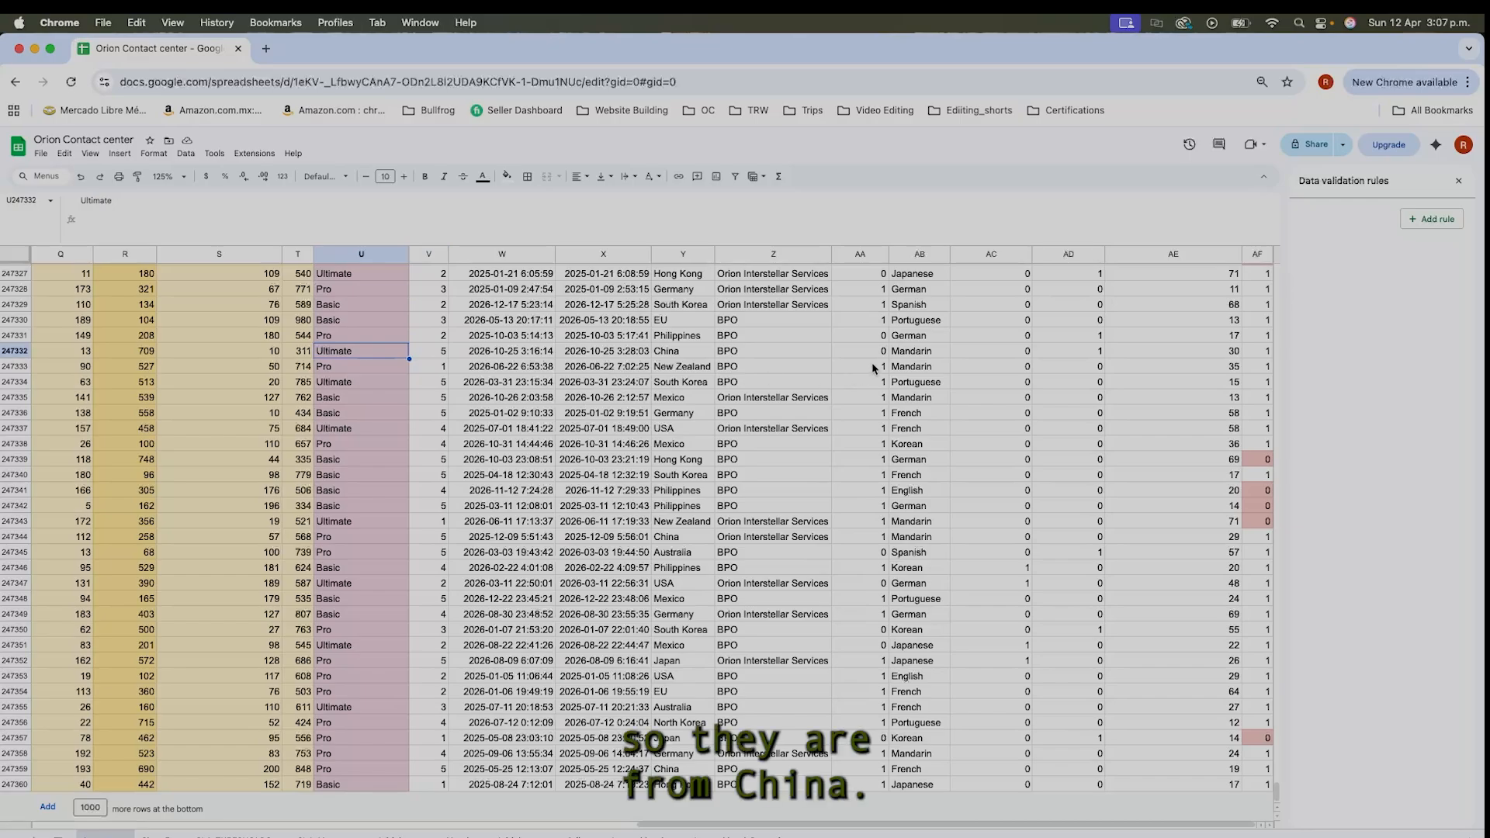
{"action": "left_click", "coordinate": [670, 354]}
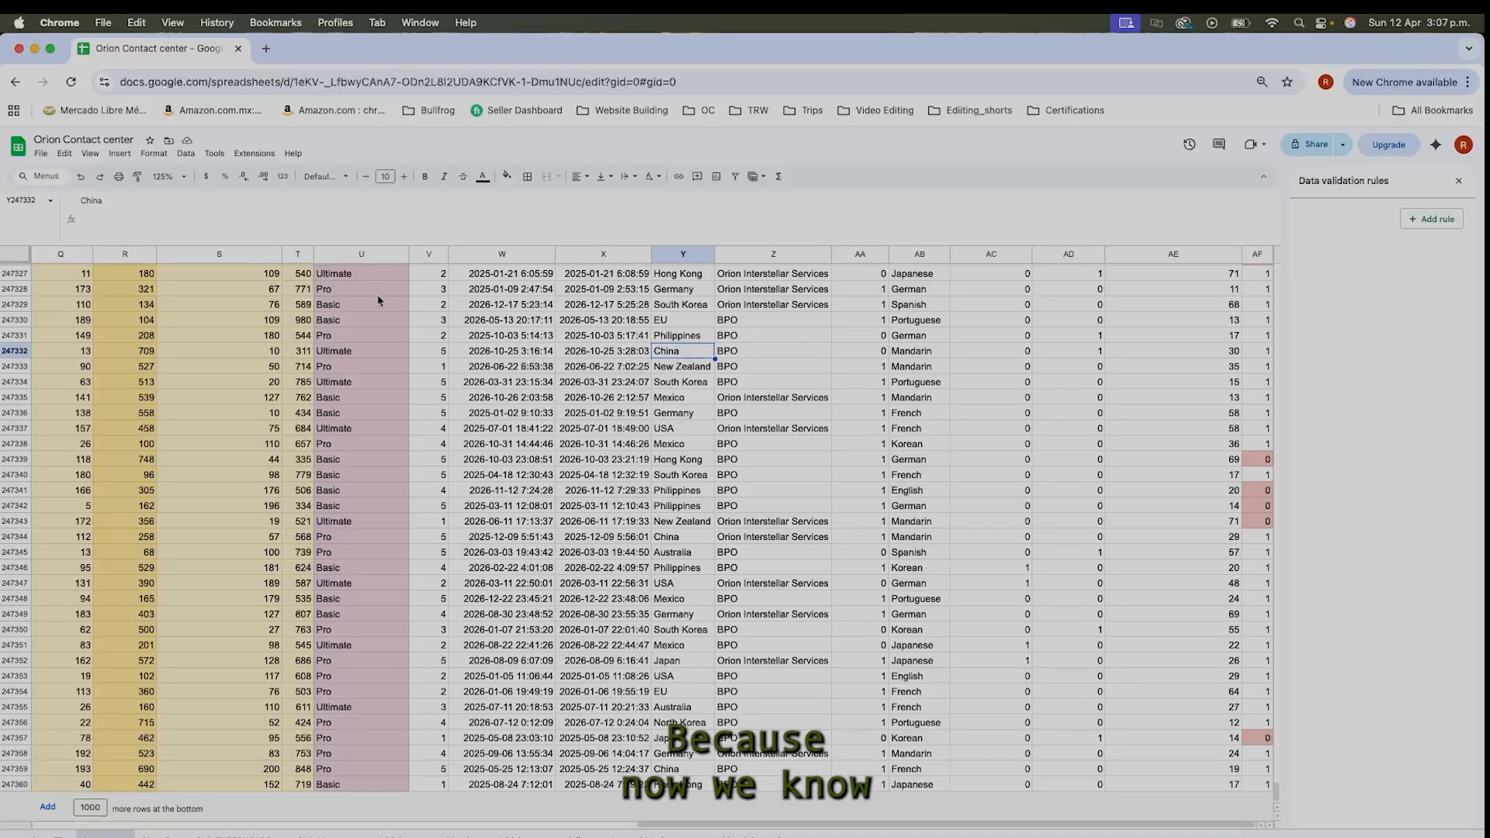
Select row 247332 from the customer type in column U through the language in column AB.
{"action": "left_click_drag", "start_coordinate": [404, 351], "coordinate": [743, 397]}
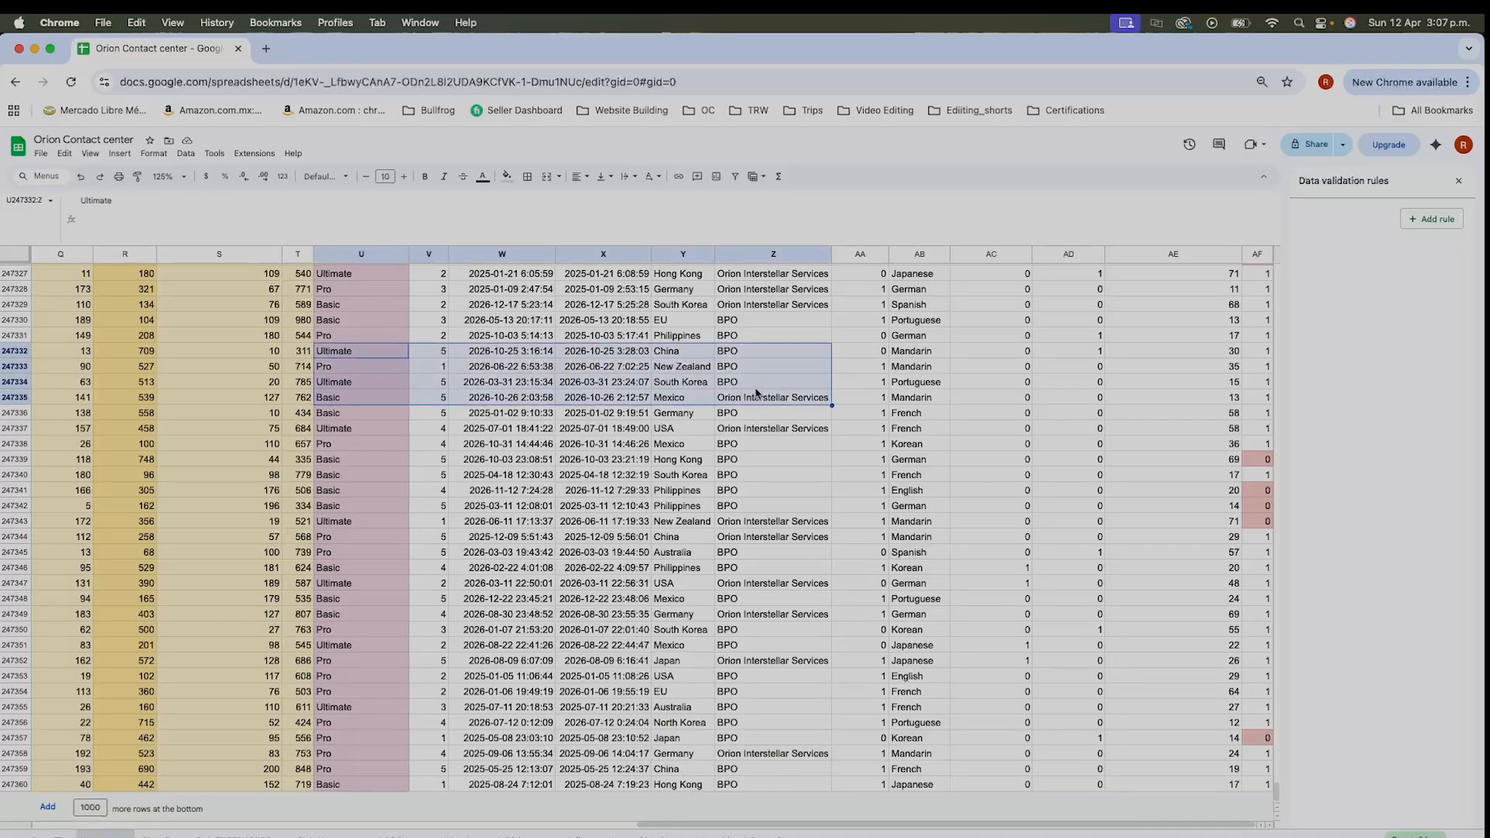
{"action": "left_click", "coordinate": [940, 353]}
{"action": "left_click_drag", "start_coordinate": [408, 353], "coordinate": [893, 357]}
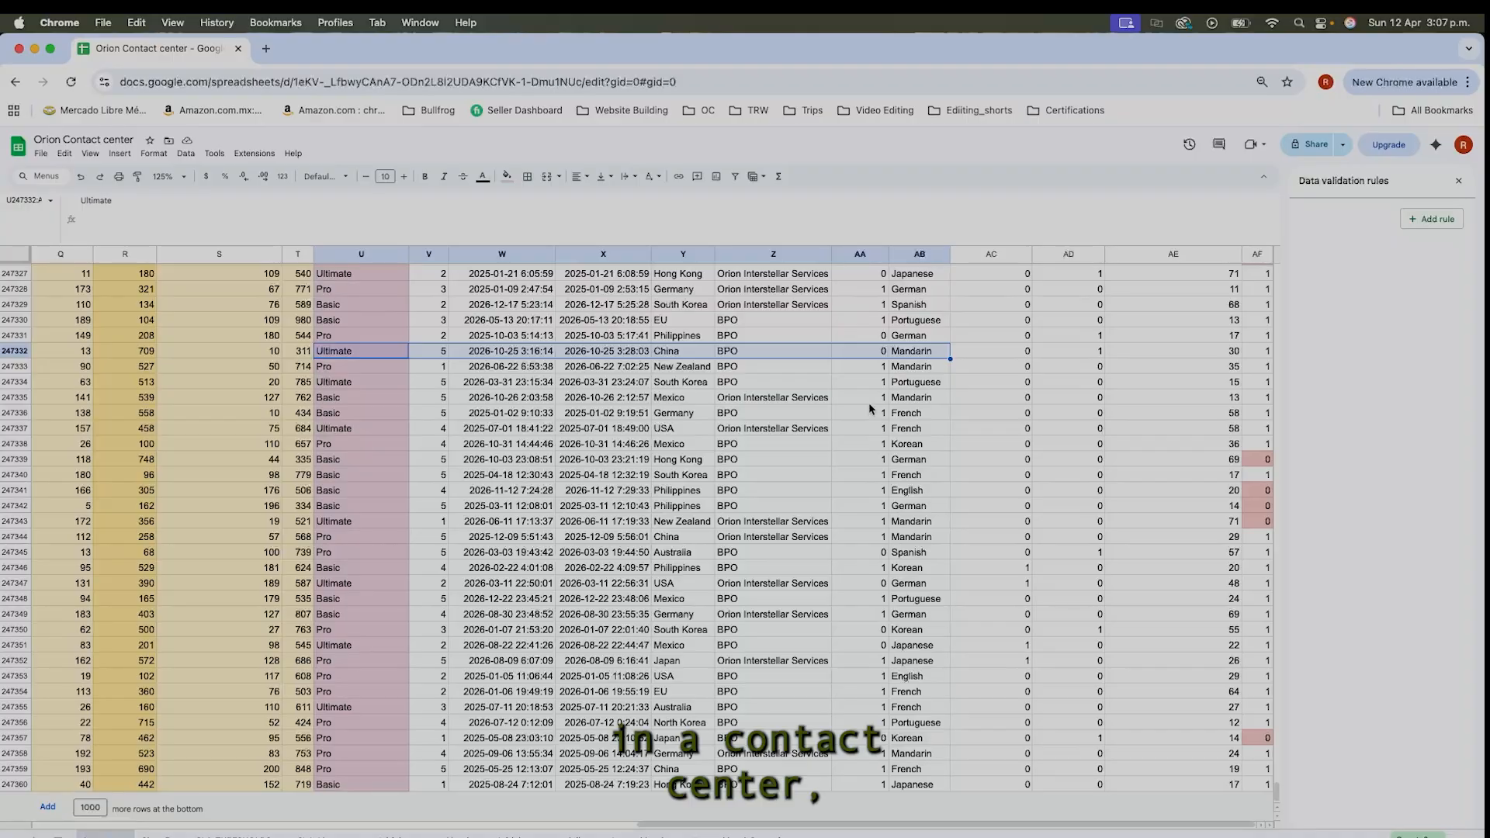
Look through the earlier ticket records and check the language, resolved and country values around row 246863.
{"action": "scroll", "coordinate": [935, 588], "scroll_direction": "up", "scroll_amount": 4}
{"action": "scroll", "coordinate": [935, 587], "scroll_direction": "up", "scroll_amount": 5}
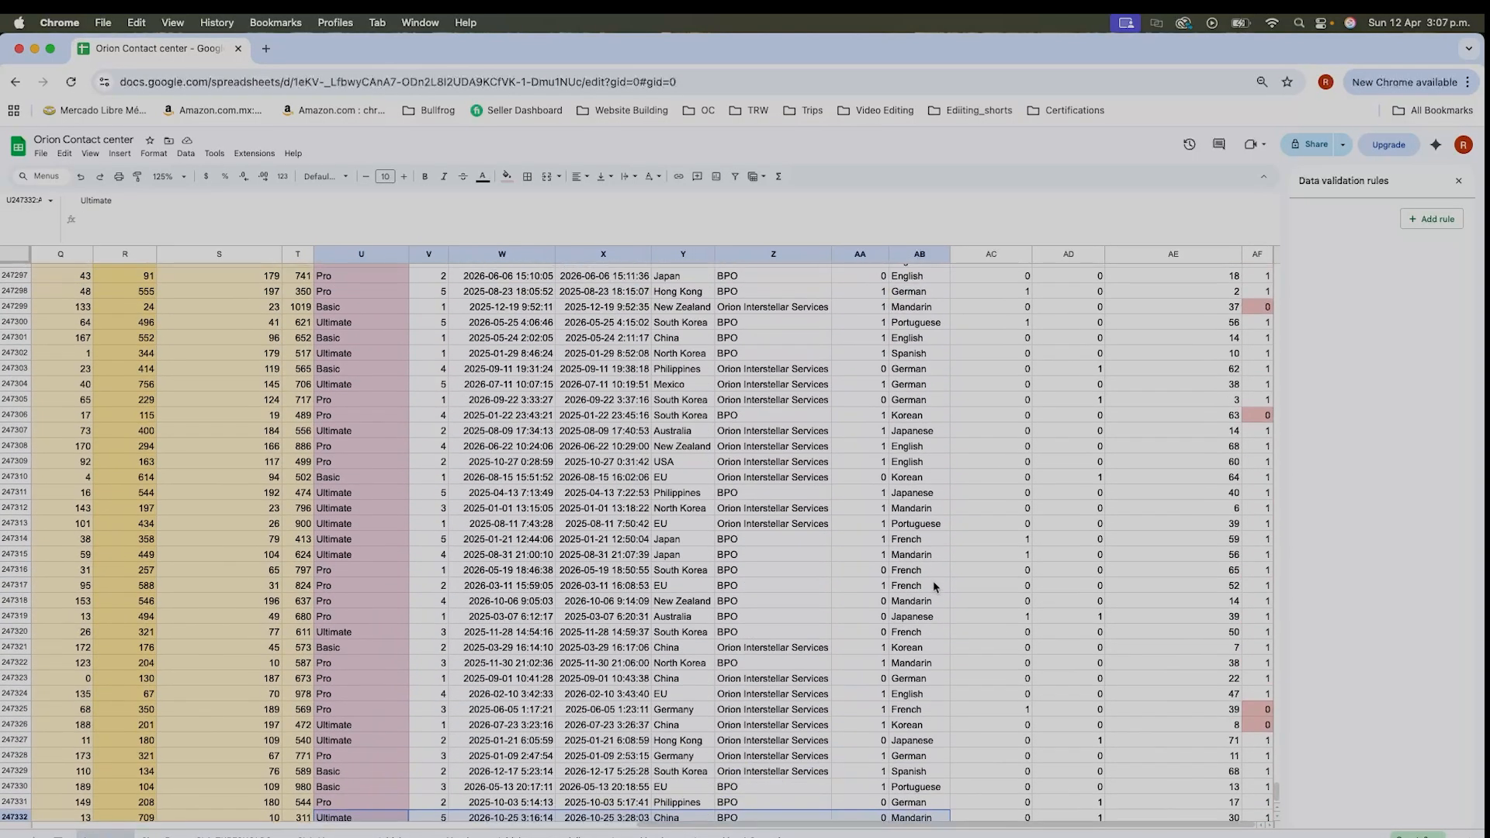
{"action": "scroll", "coordinate": [936, 588], "scroll_direction": "down", "scroll_amount": 1}
{"action": "scroll", "coordinate": [935, 588], "scroll_direction": "up", "scroll_amount": 20}
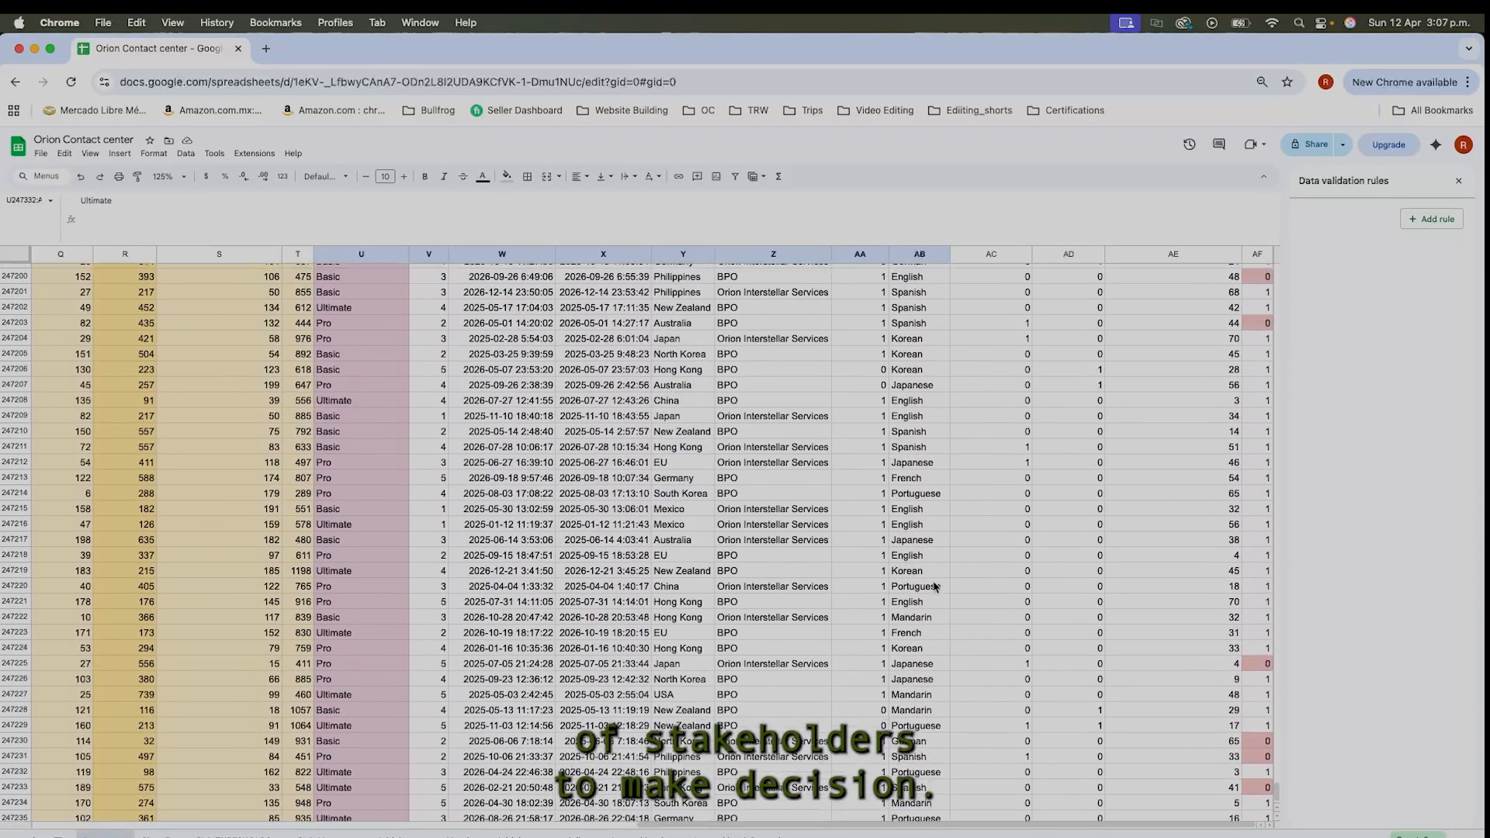
{"action": "scroll", "coordinate": [935, 586], "scroll_direction": "up", "scroll_amount": 20}
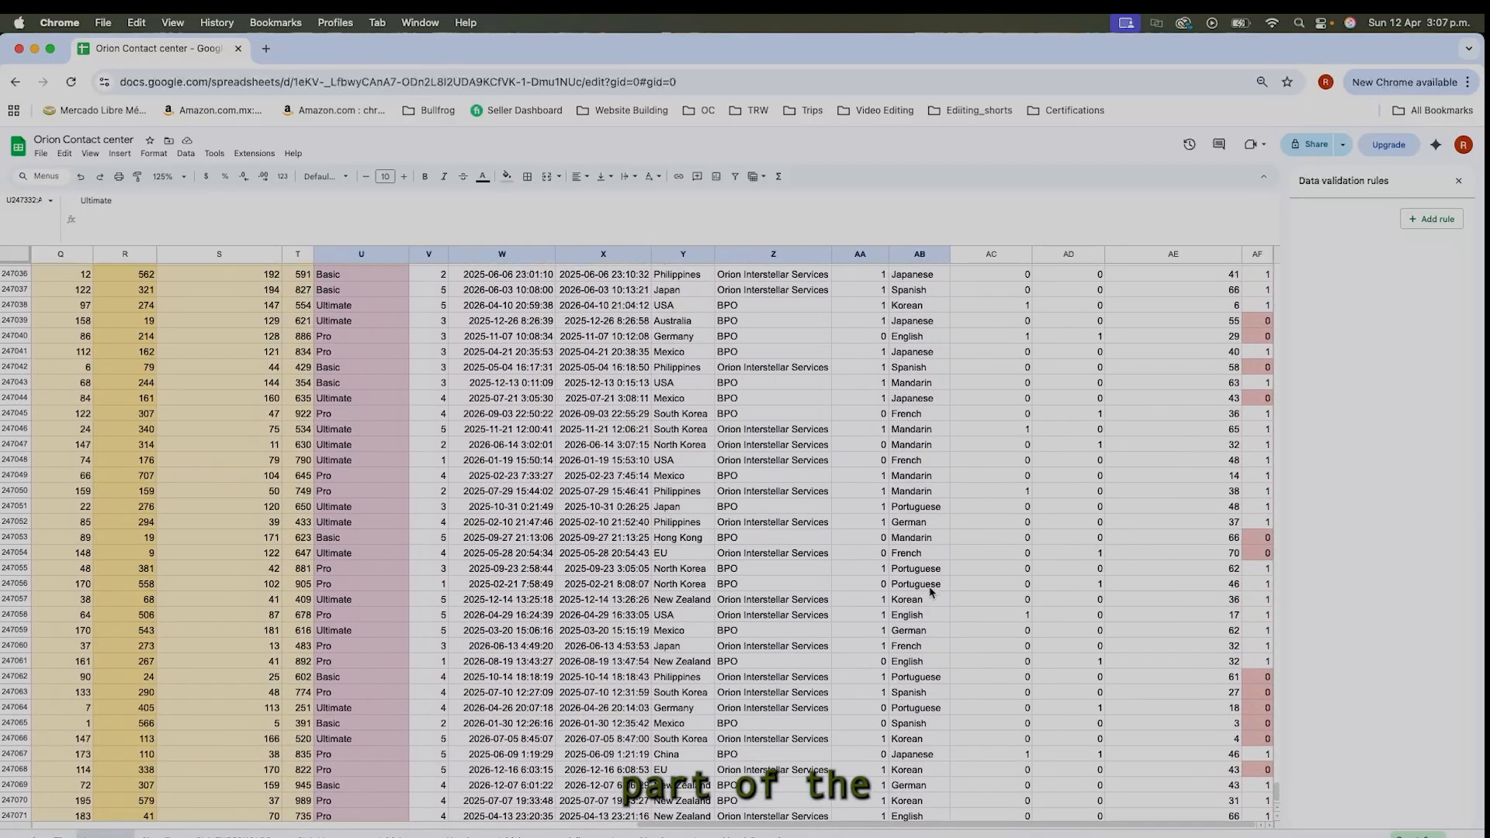
{"action": "scroll", "coordinate": [826, 817], "scroll_direction": "up", "scroll_amount": 20}
{"action": "left_click", "coordinate": [947, 538]}
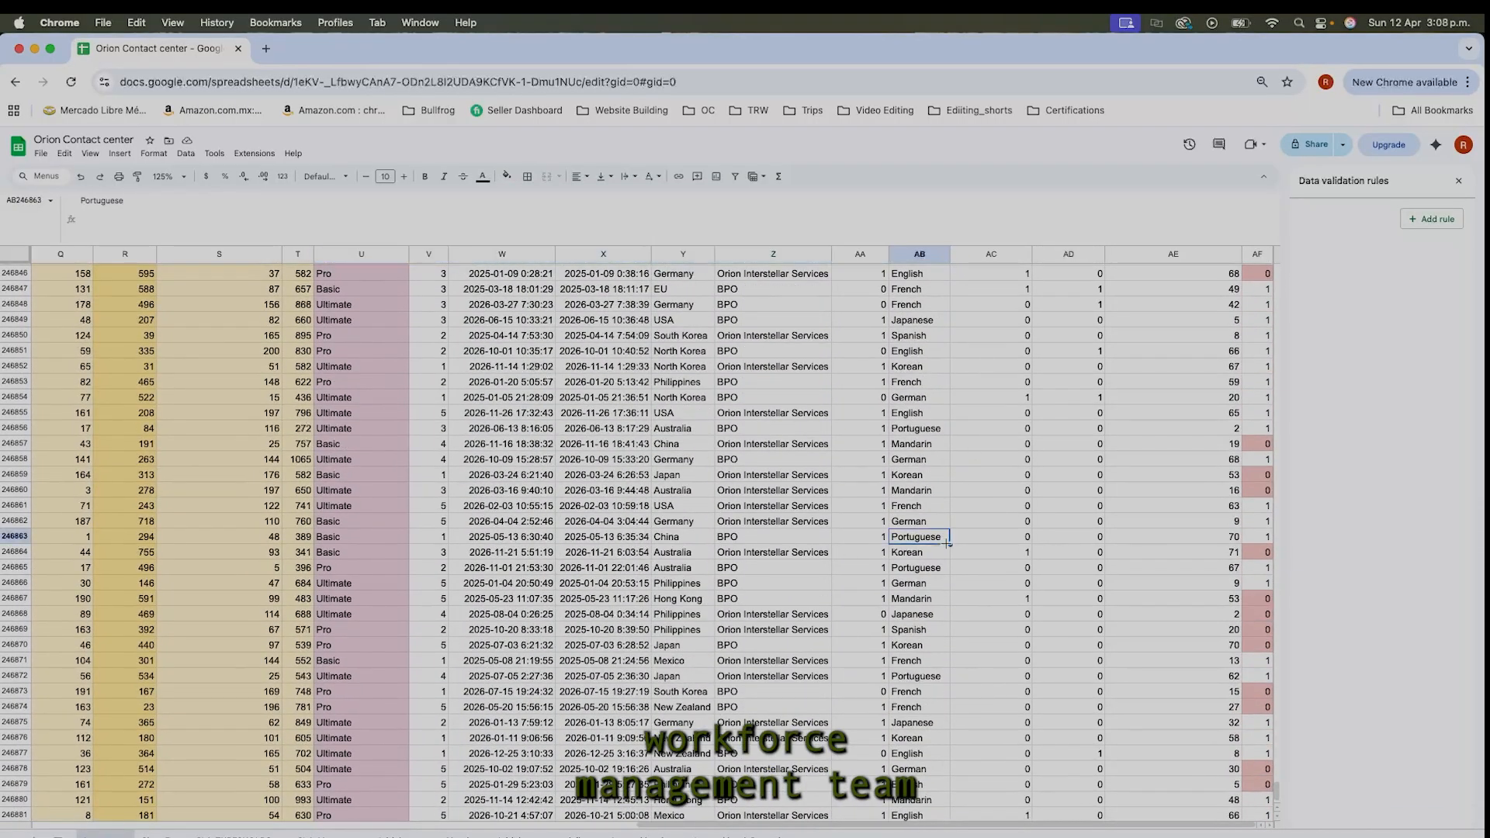
{"action": "key", "text": "Left"}
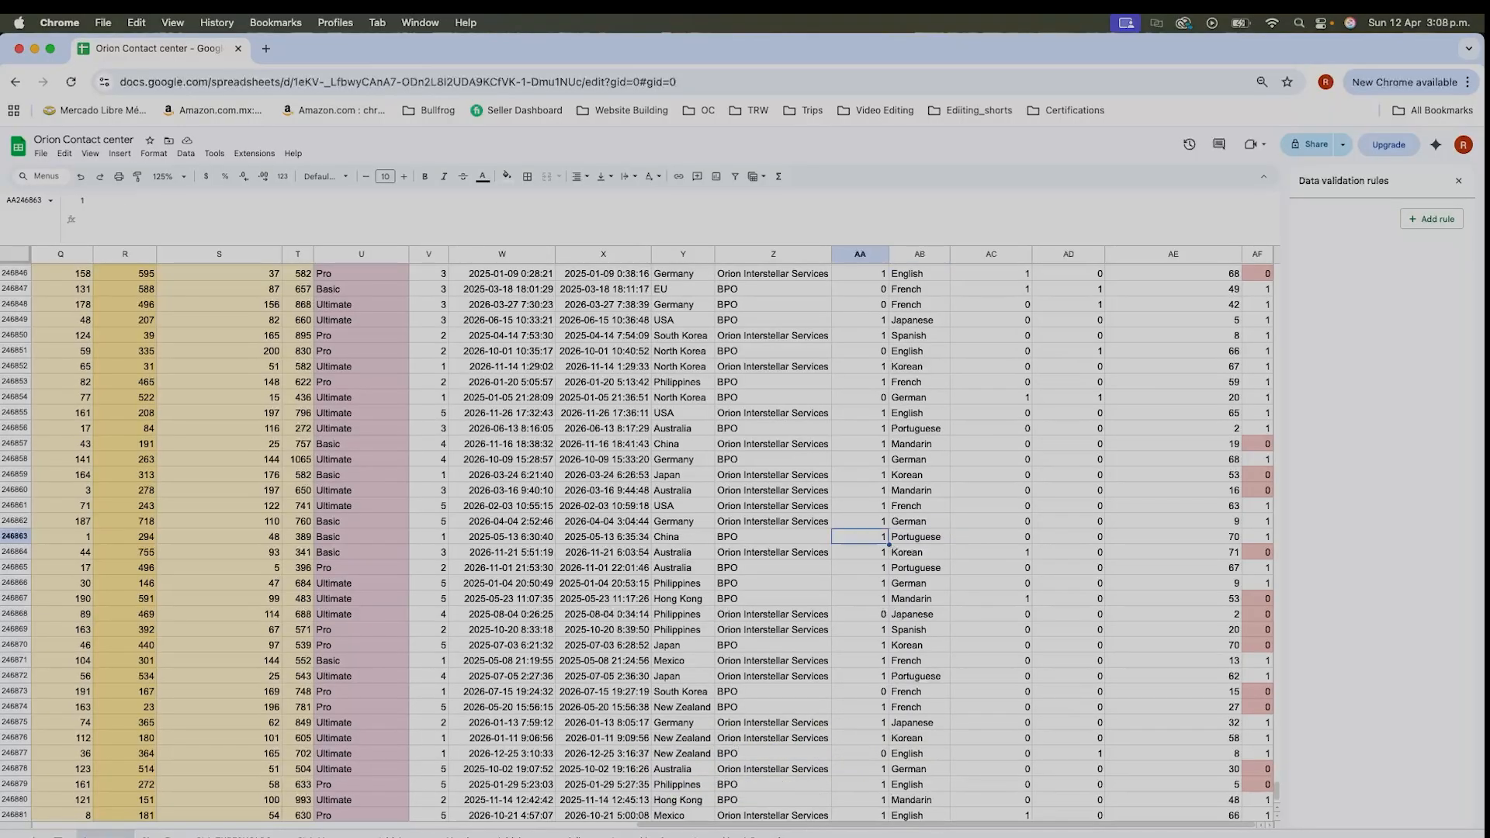
{"action": "key", "text": "Left"}
{"action": "key", "text": "Left"}
{"action": "key", "text": "Up"}
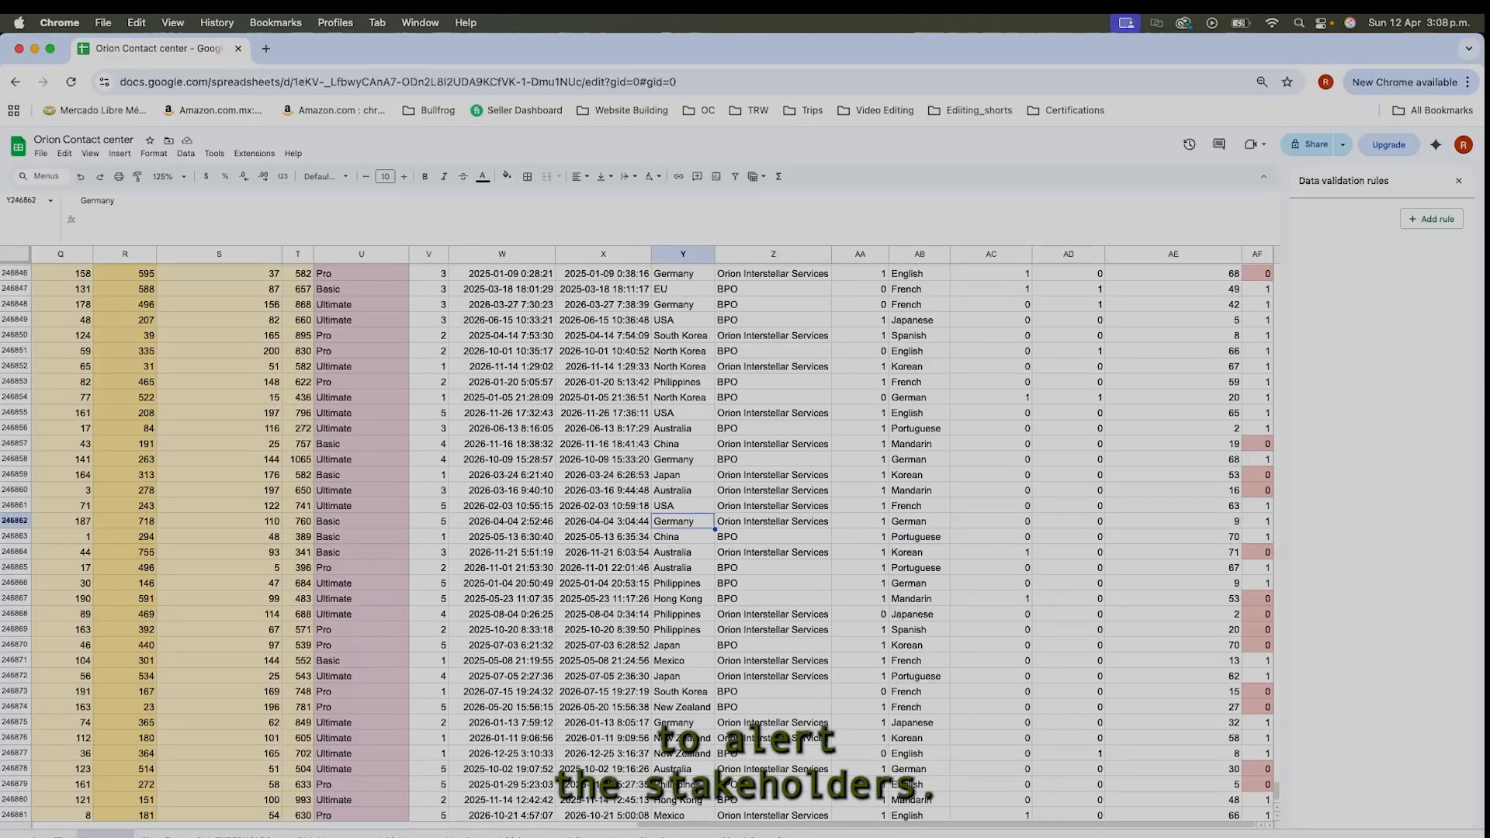
Go back to the start of the ticket data and select the Year header in cell A1.
{"action": "key", "text": "Home"}
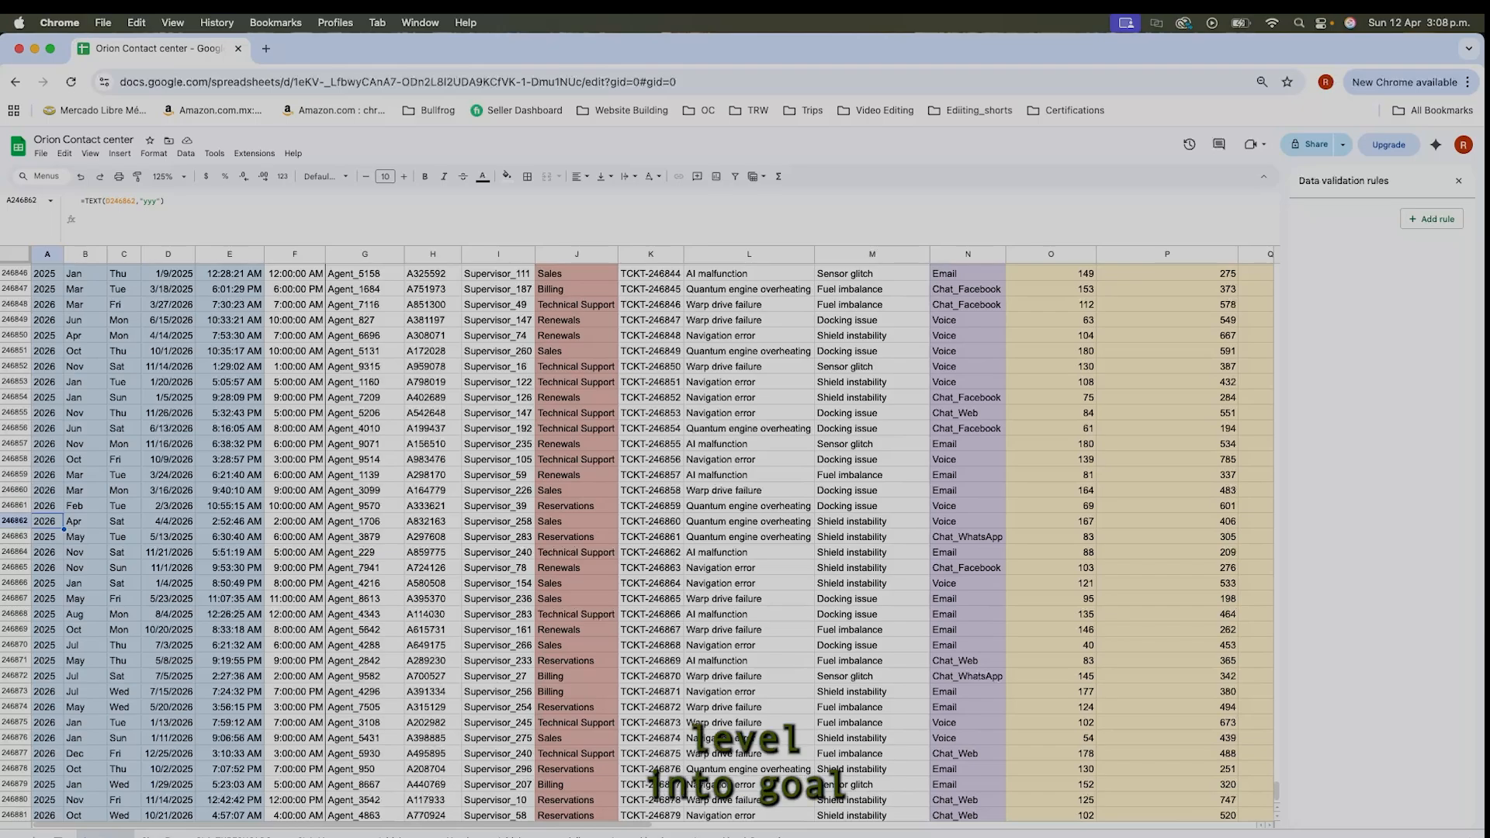
{"action": "key", "text": "super+Up"}
{"action": "left_click", "coordinate": [683, 635]}
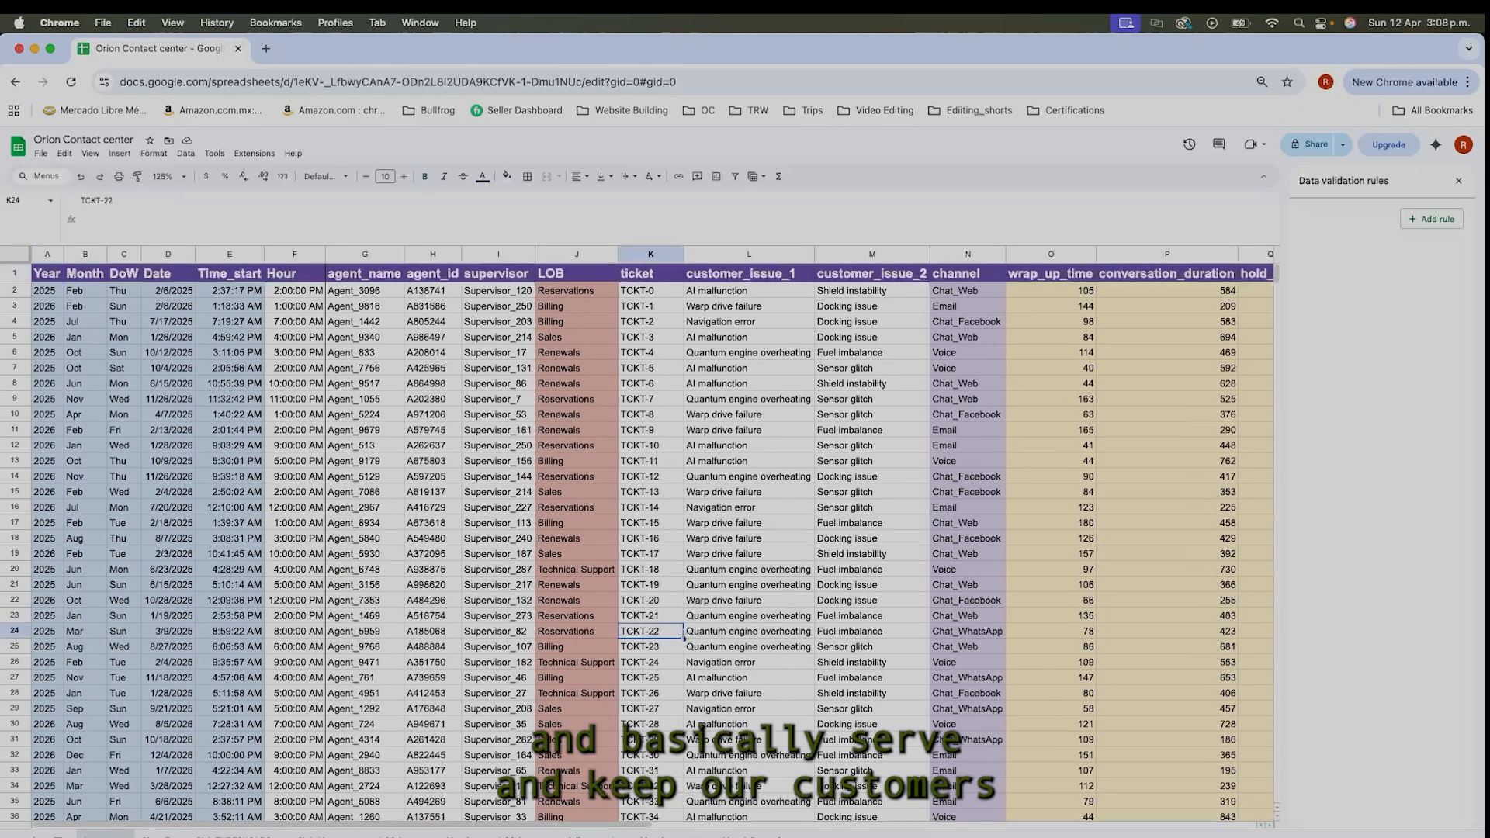
{"action": "key", "text": "Home"}
{"action": "key", "text": "super+Up"}
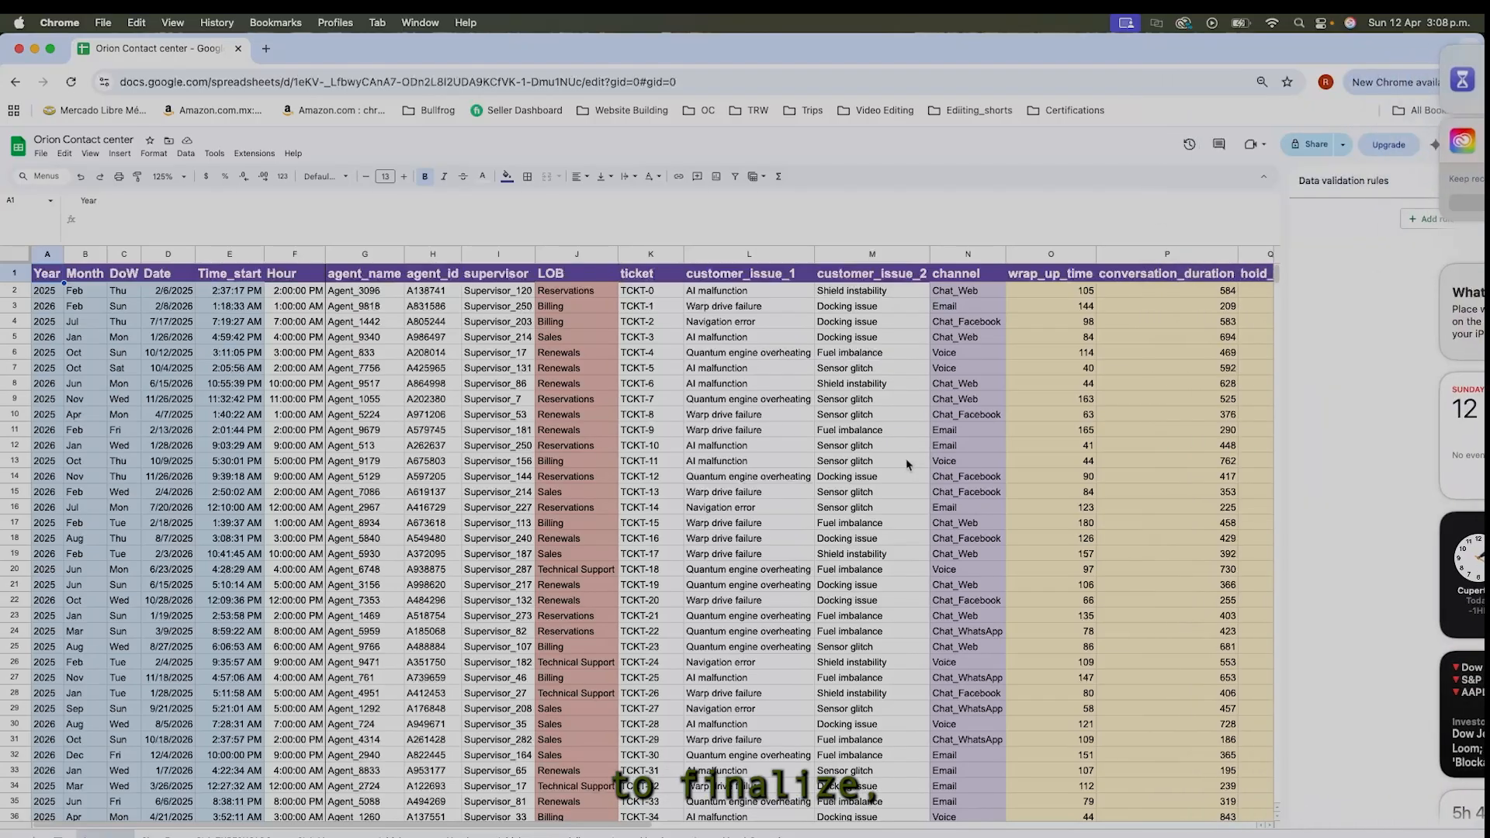
Review the ticket data's column headers across to SLA and return to the Year column.
{"action": "scroll", "coordinate": [1002, 466], "scroll_direction": "right", "scroll_amount": 10}
{"action": "scroll", "coordinate": [999, 467], "scroll_direction": "right", "scroll_amount": 2}
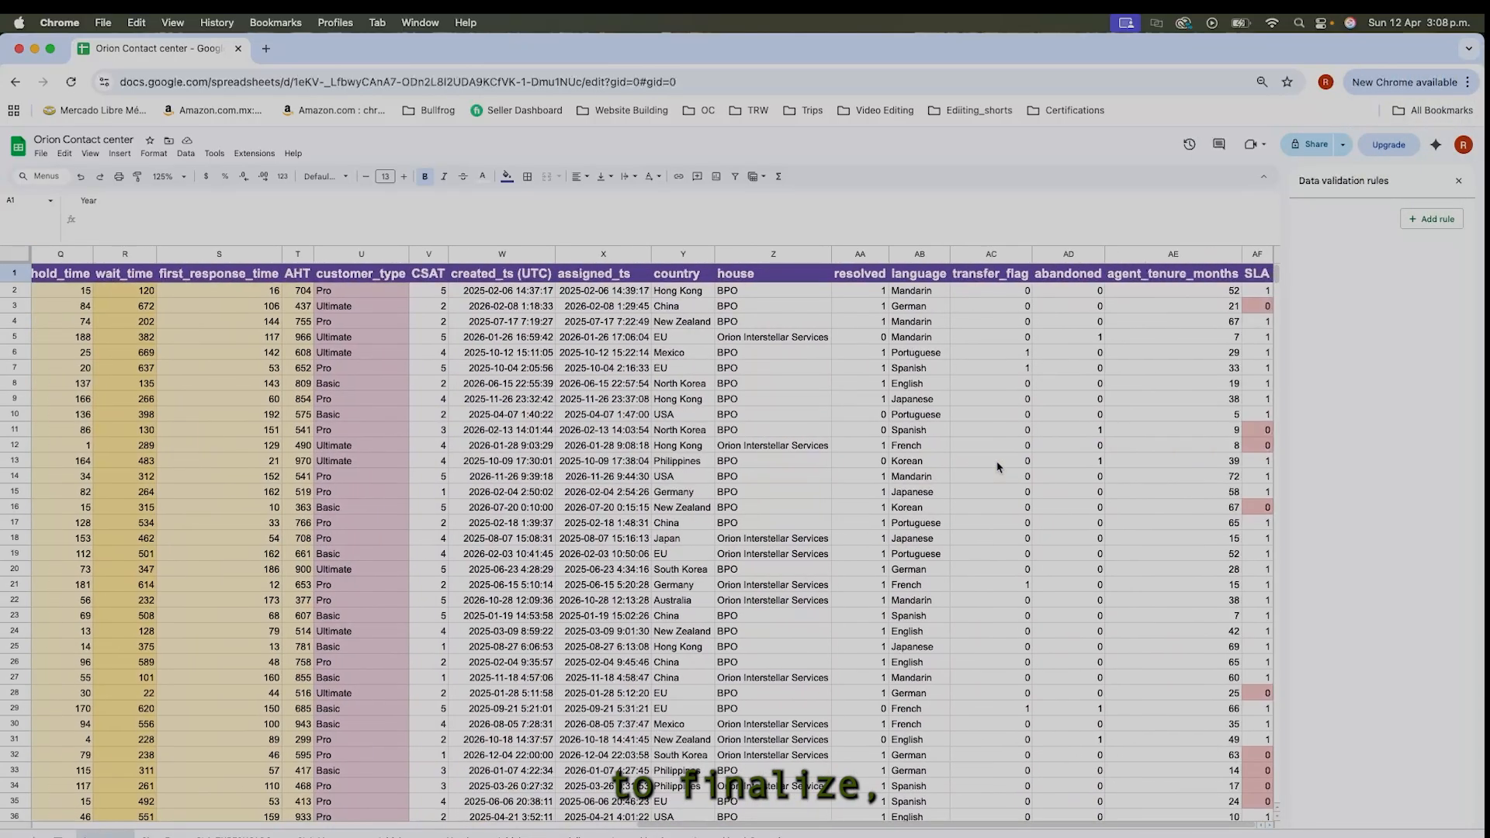
{"action": "scroll", "coordinate": [999, 467], "scroll_direction": "left", "scroll_amount": 10}
{"action": "scroll", "coordinate": [999, 467], "scroll_direction": "left", "scroll_amount": 5}
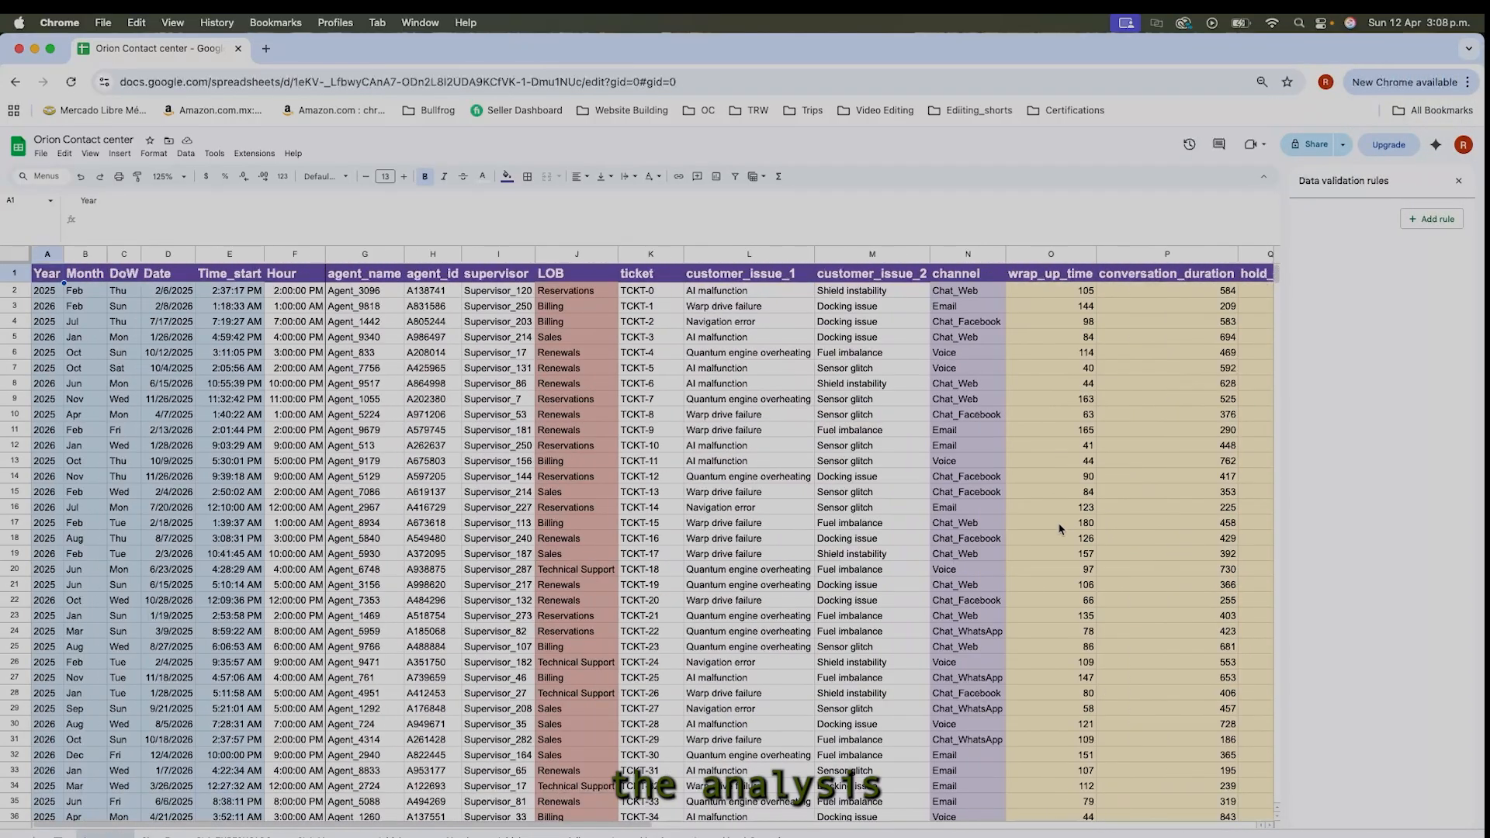